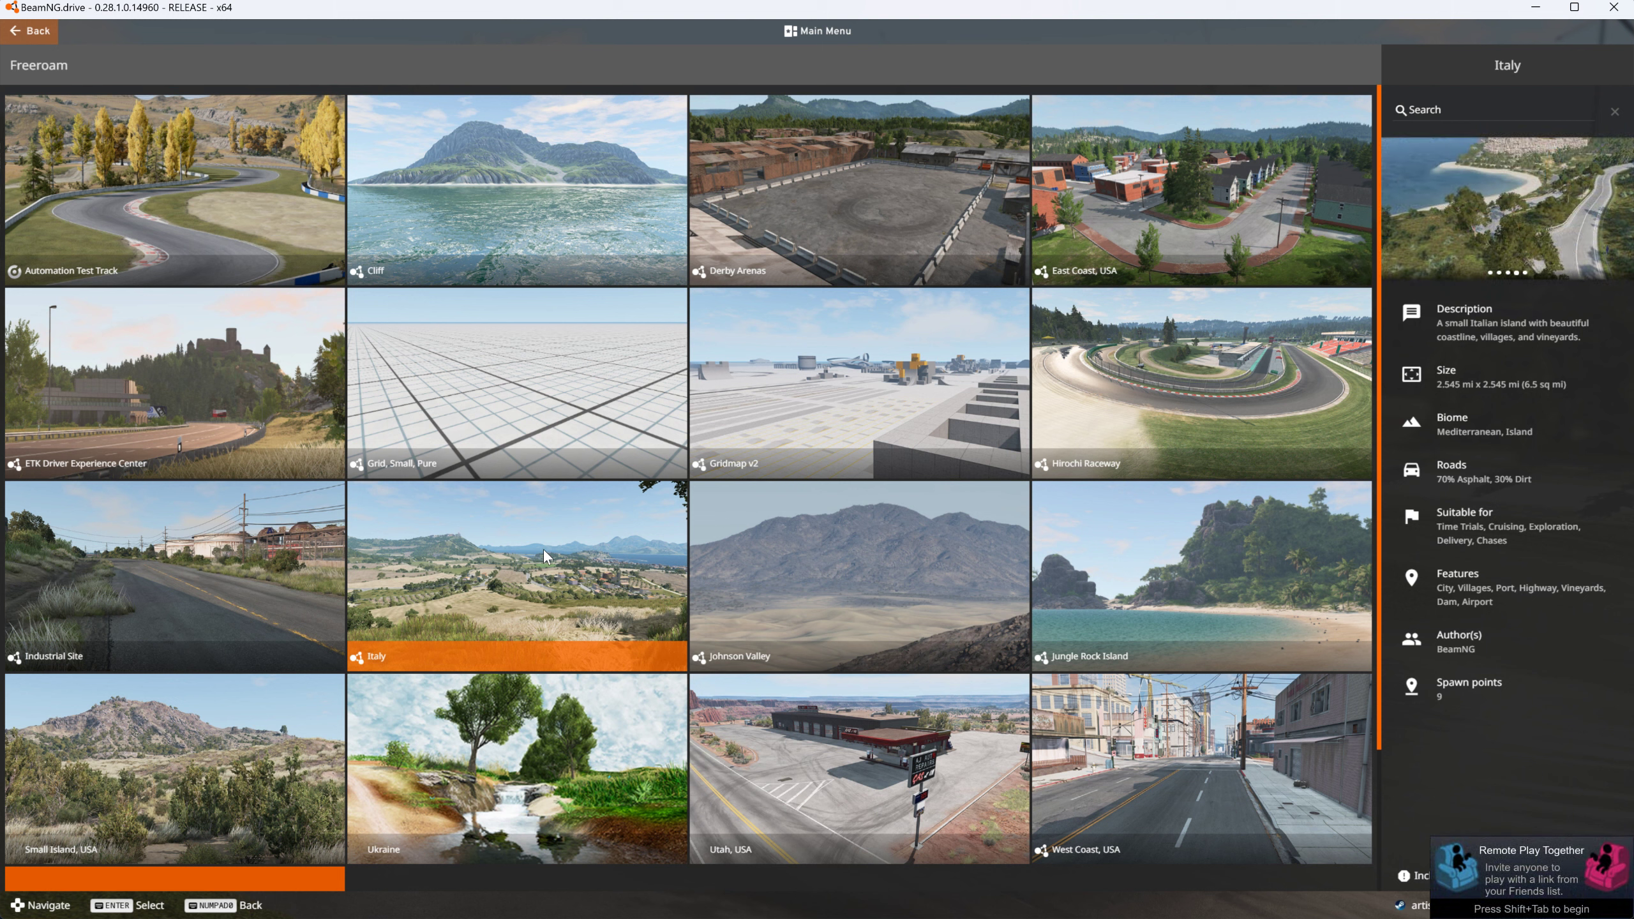
# Load the Small Island, USA freeroam map at the default North Road spawn point
pyautogui.click(313, 740)
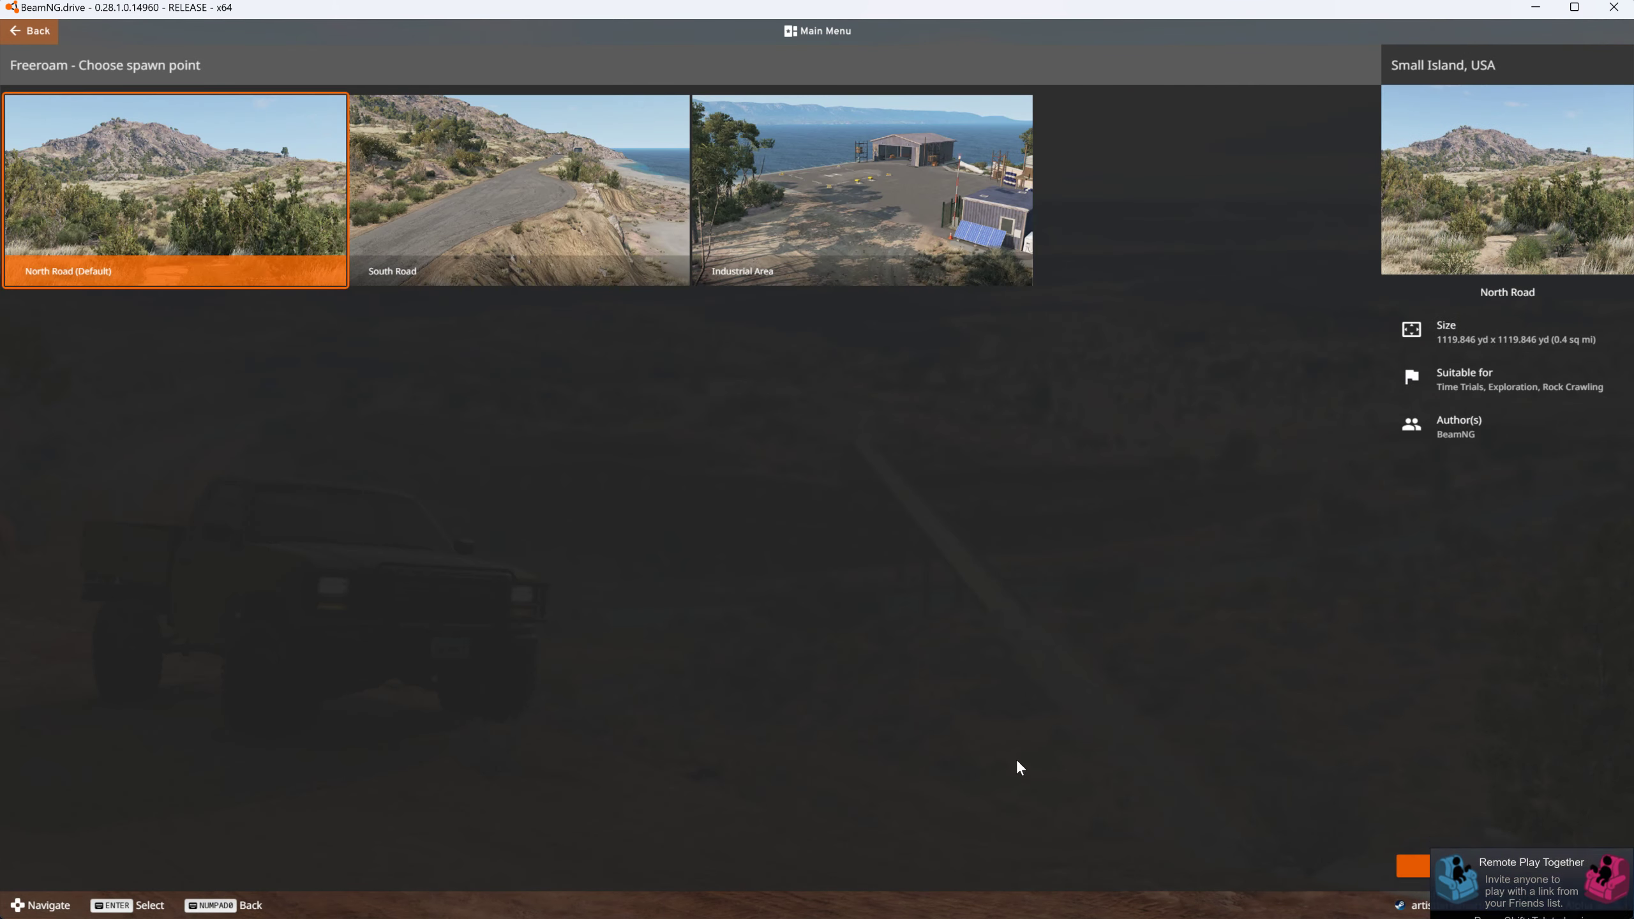
pyautogui.click(1428, 859)
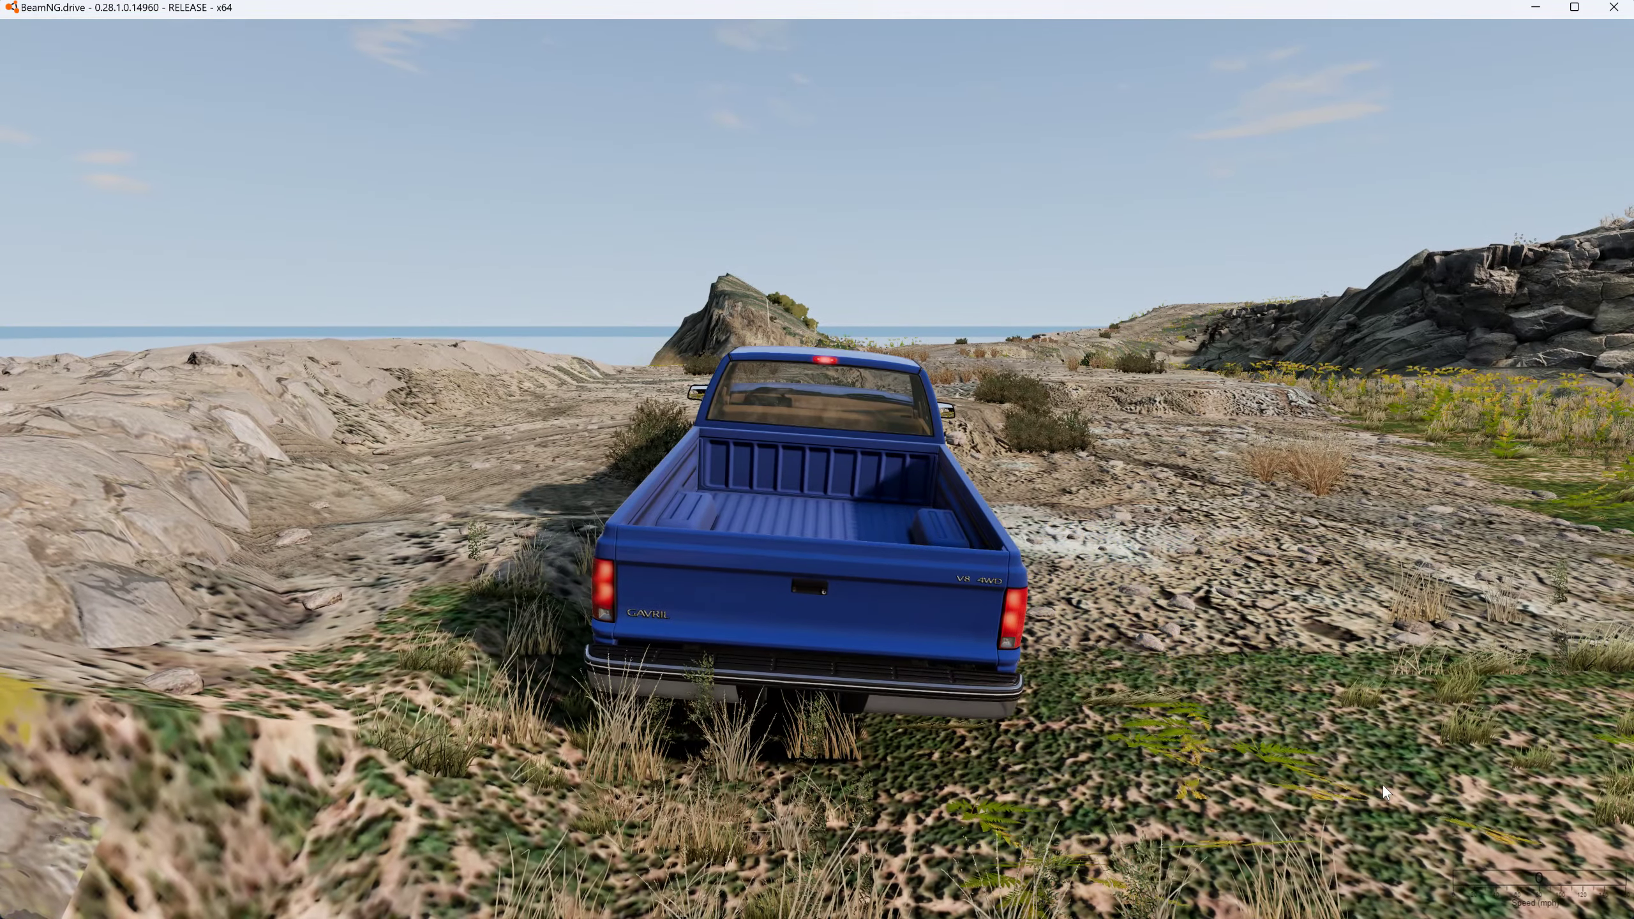
# Switch to the free camera and survey the island from the parked truck to the dirt track overlooking the sea rock
pyautogui.hotkey('shift', 'c')
pyautogui.press('s')
pyautogui.press('w')
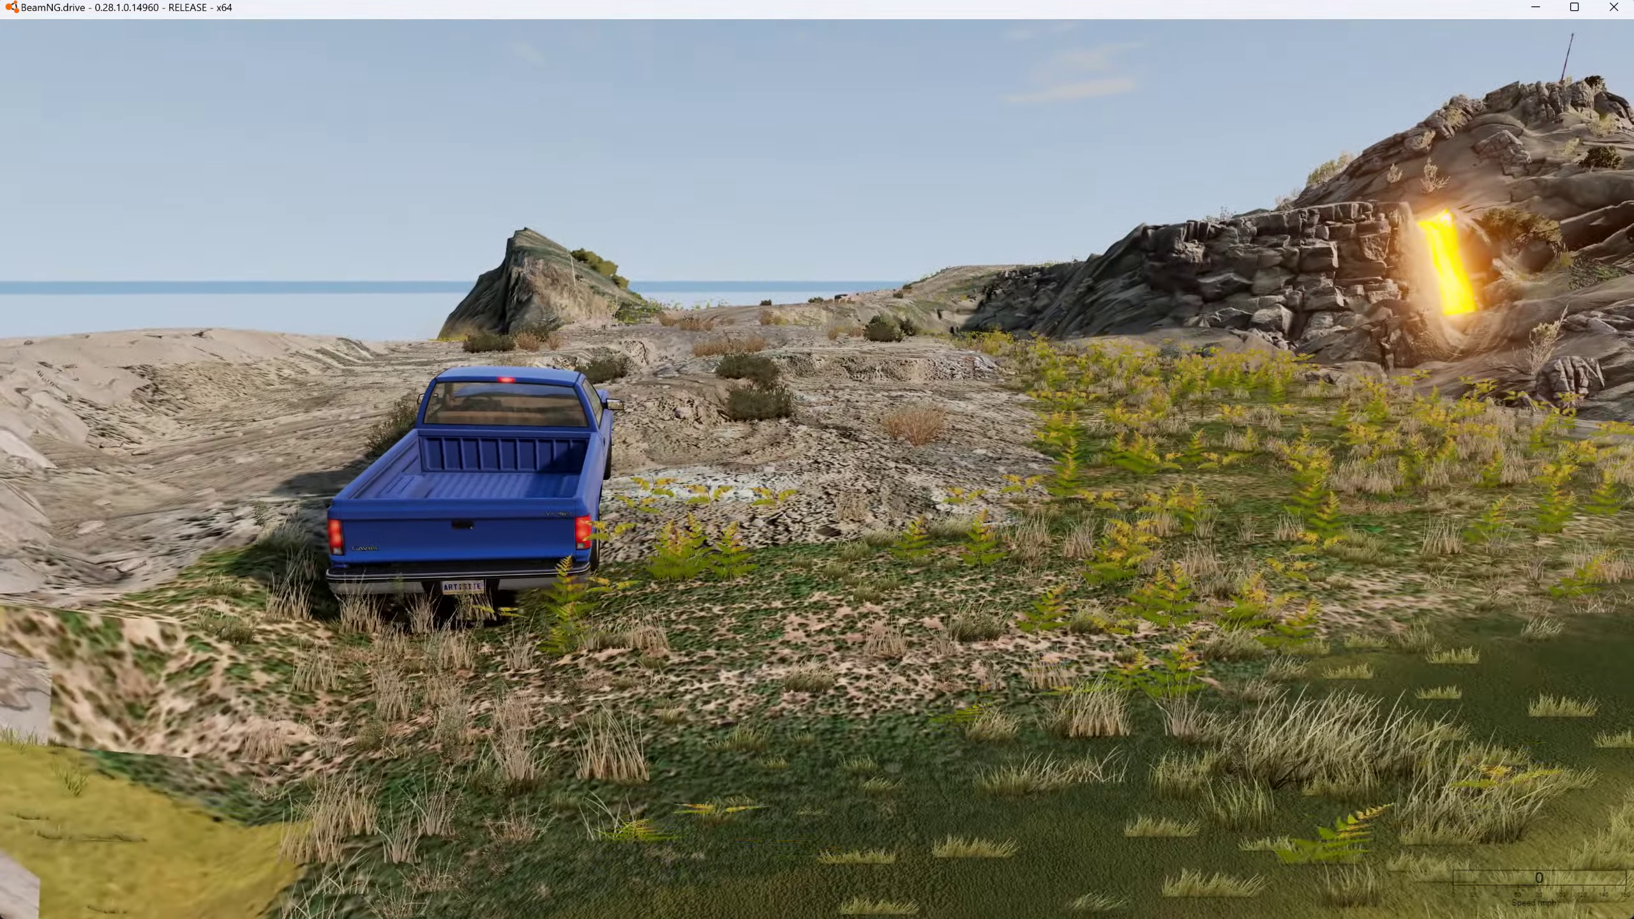
pyautogui.press('w')
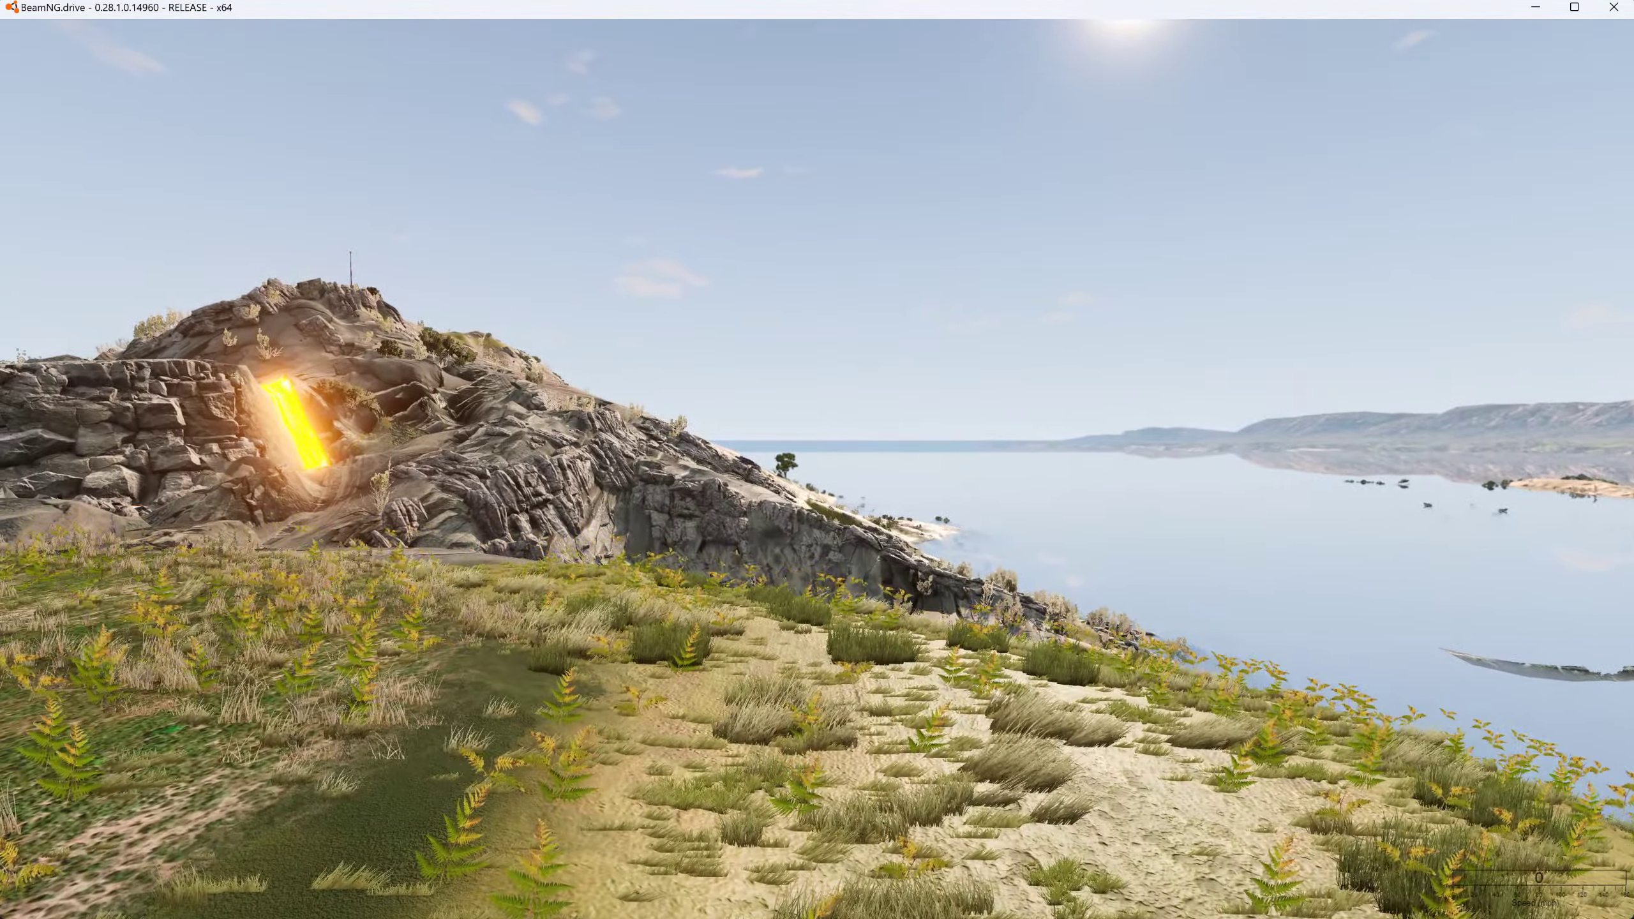
pyautogui.press('w')
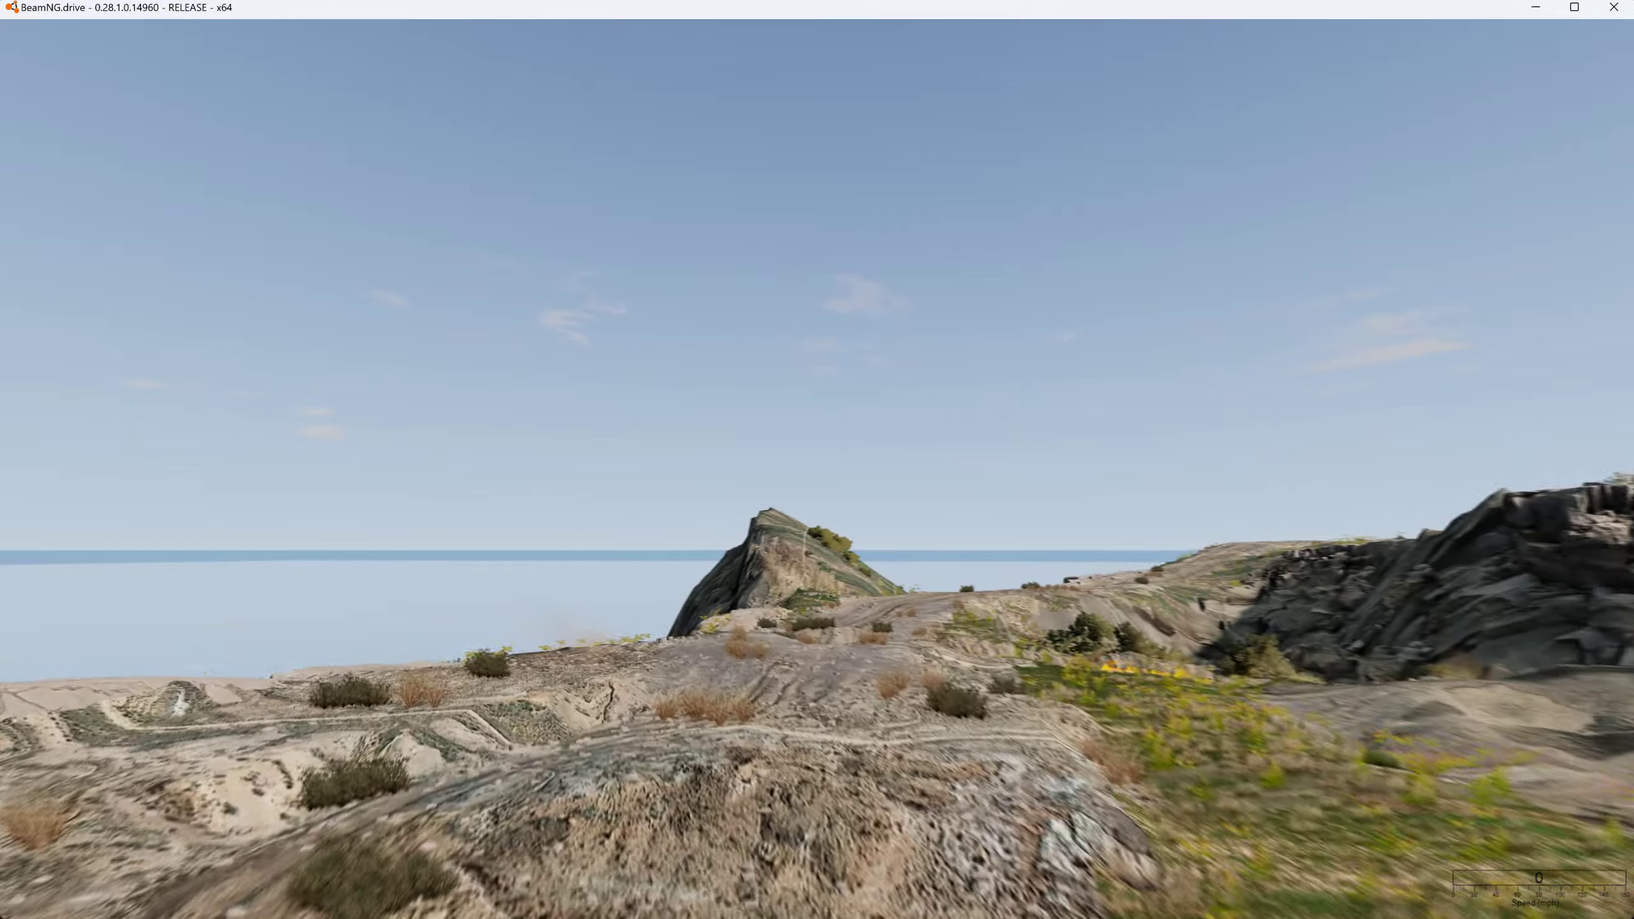
pyautogui.press('s')
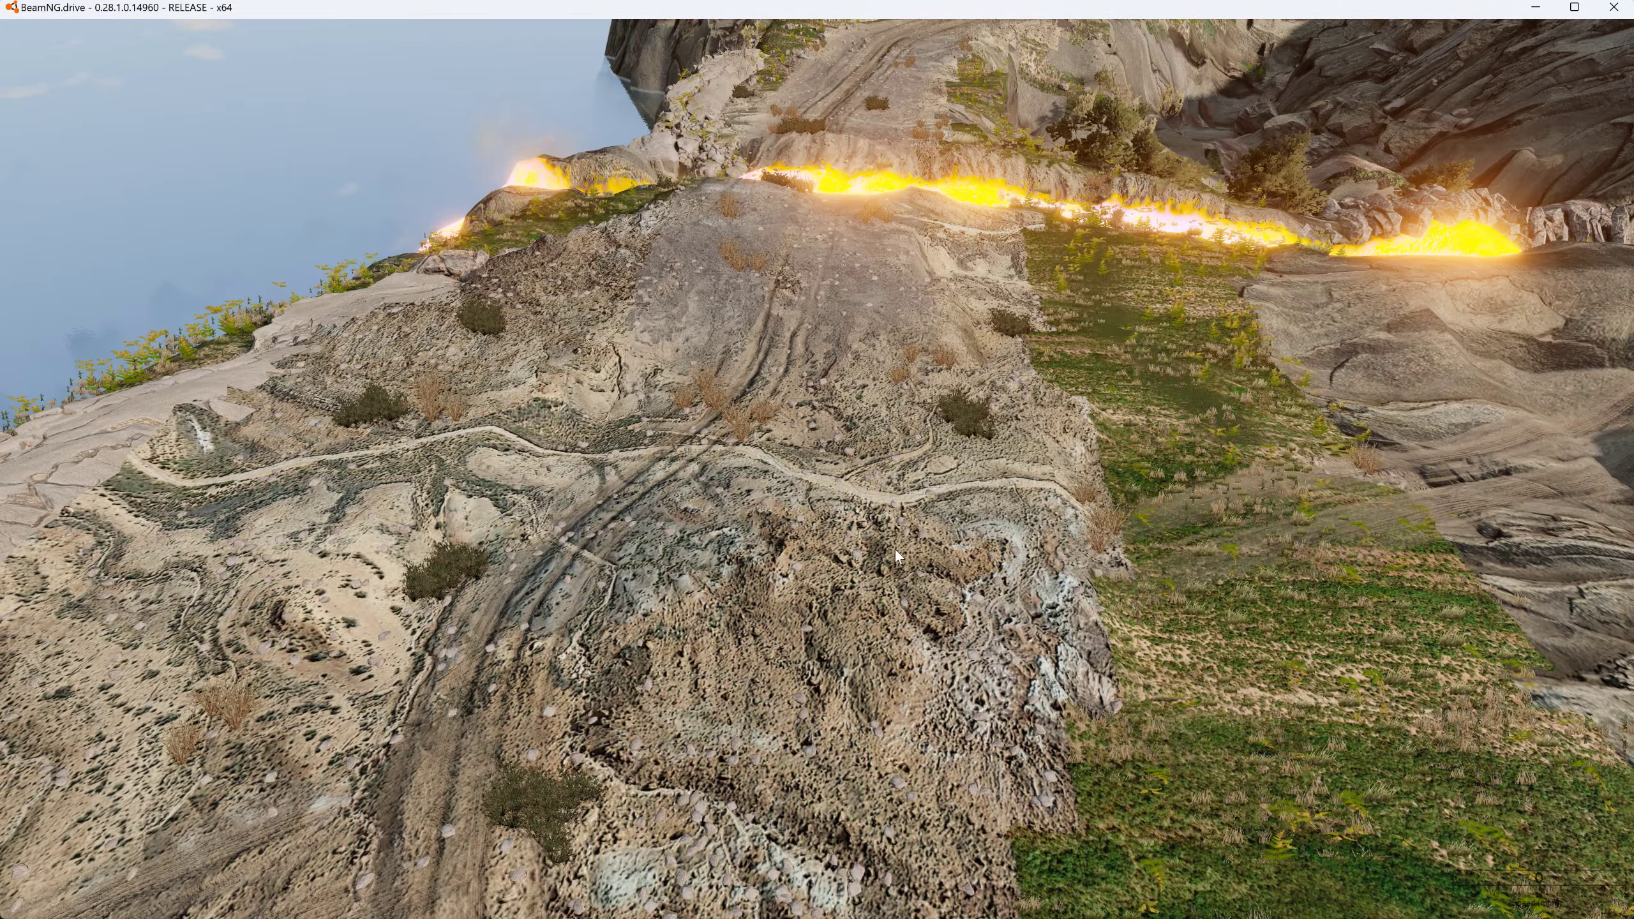
pyautogui.moveTo(813, 738); pyautogui.dragTo(826, 438, button='right')
pyautogui.press('w')
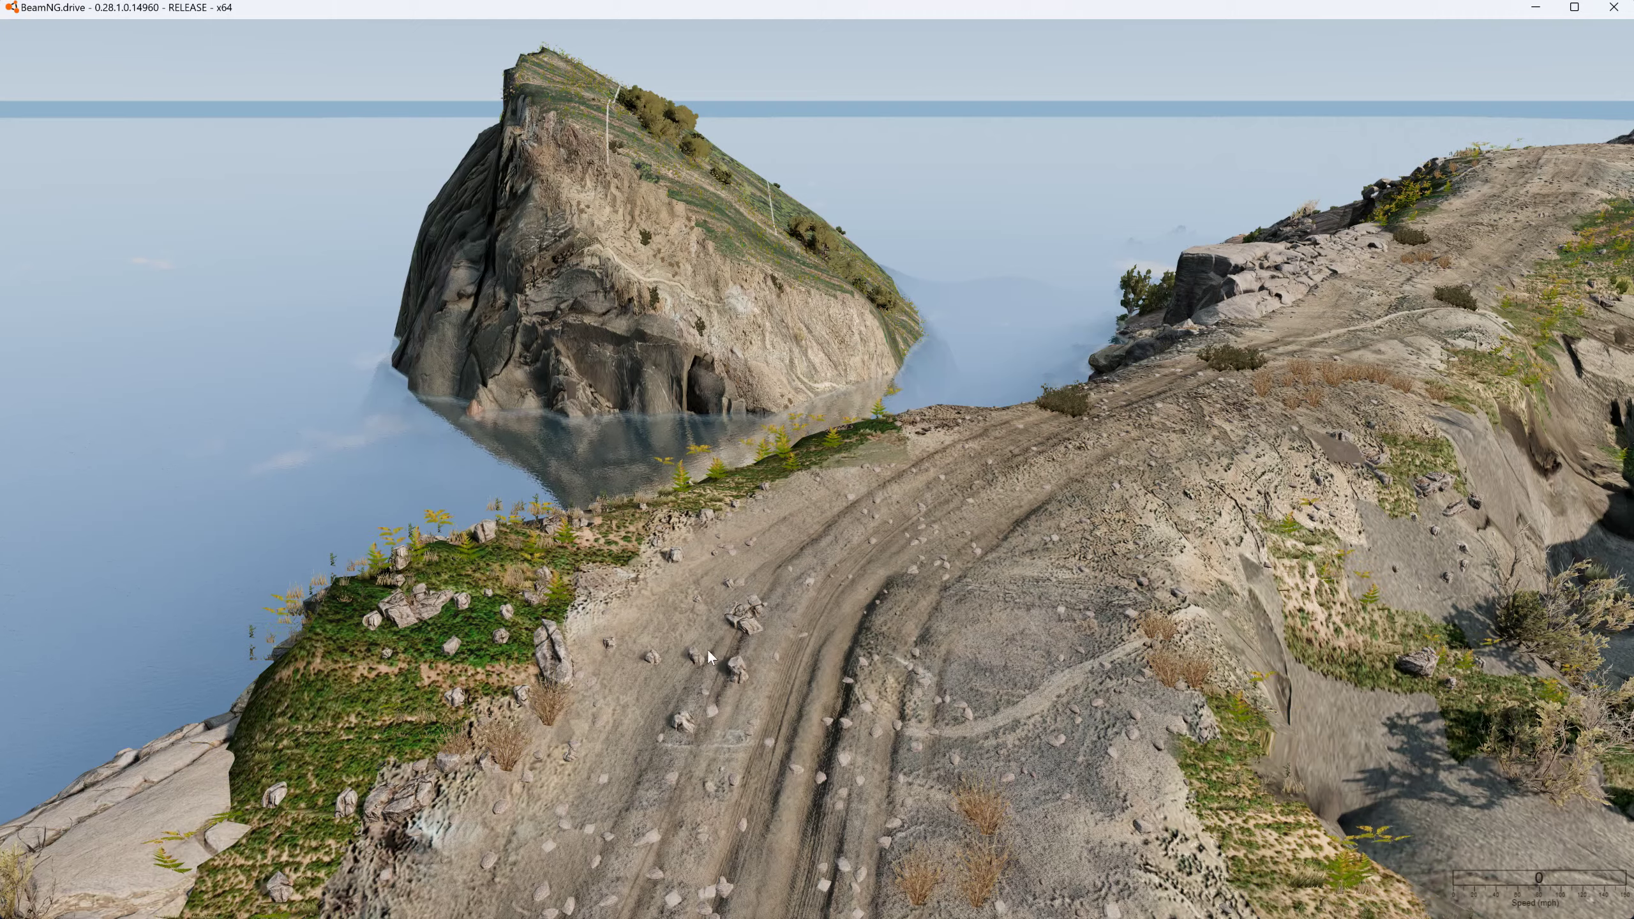
pyautogui.moveTo(707, 648); pyautogui.dragTo(707, 503, button='right')
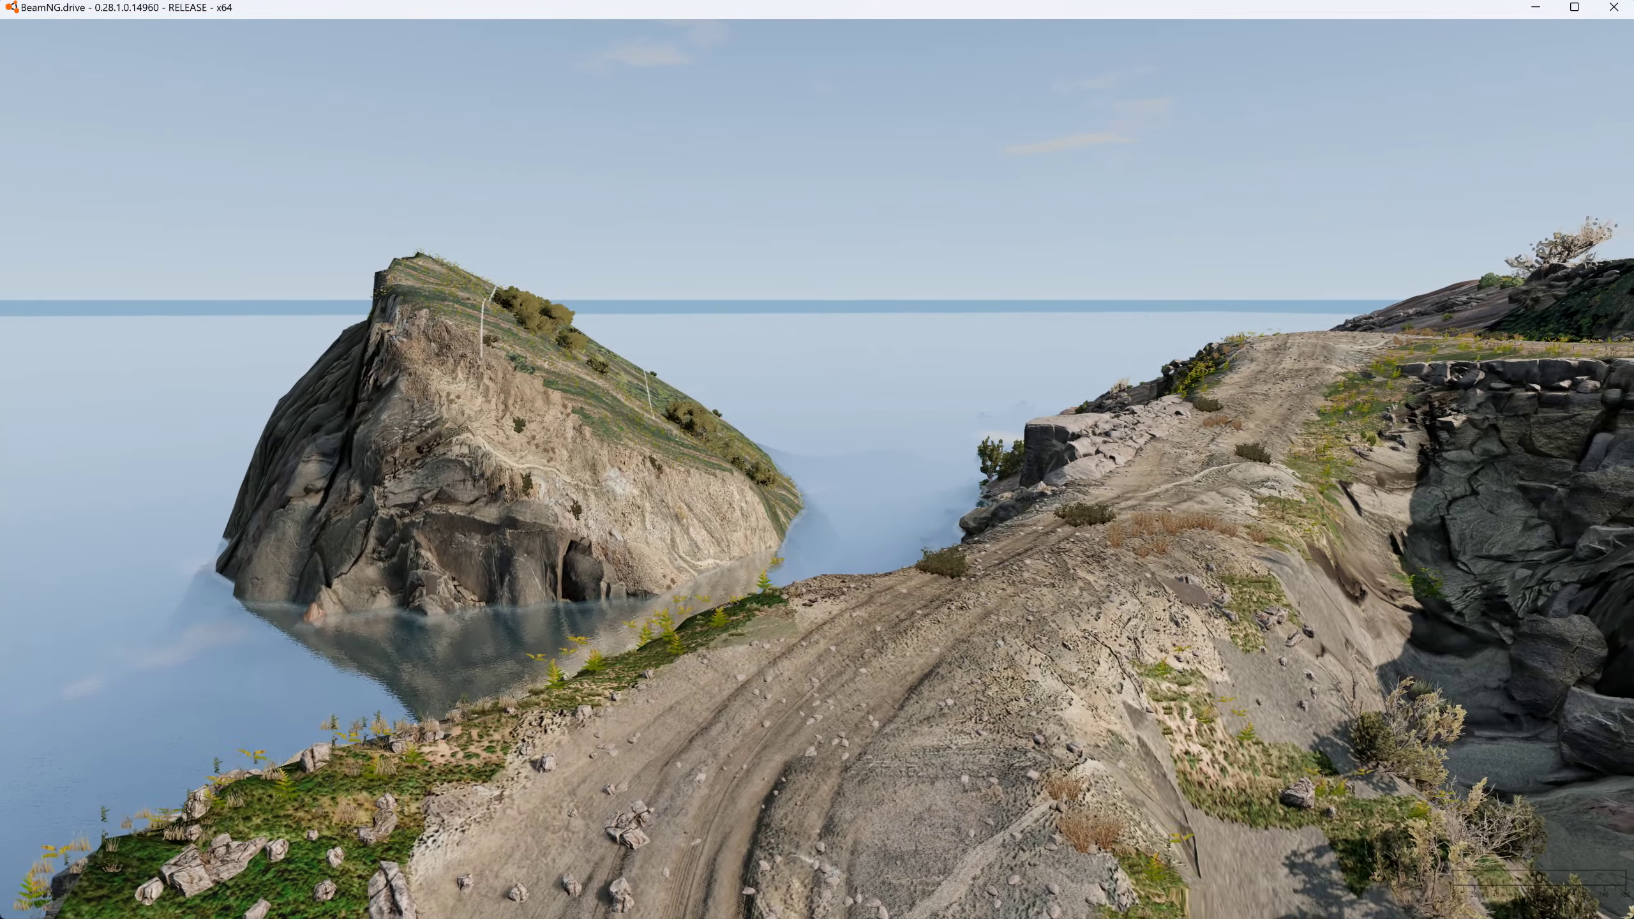
# Open the world editor's Terrain Tools and Terrain Material Library, and start a new terrain material
pyautogui.press('F11')
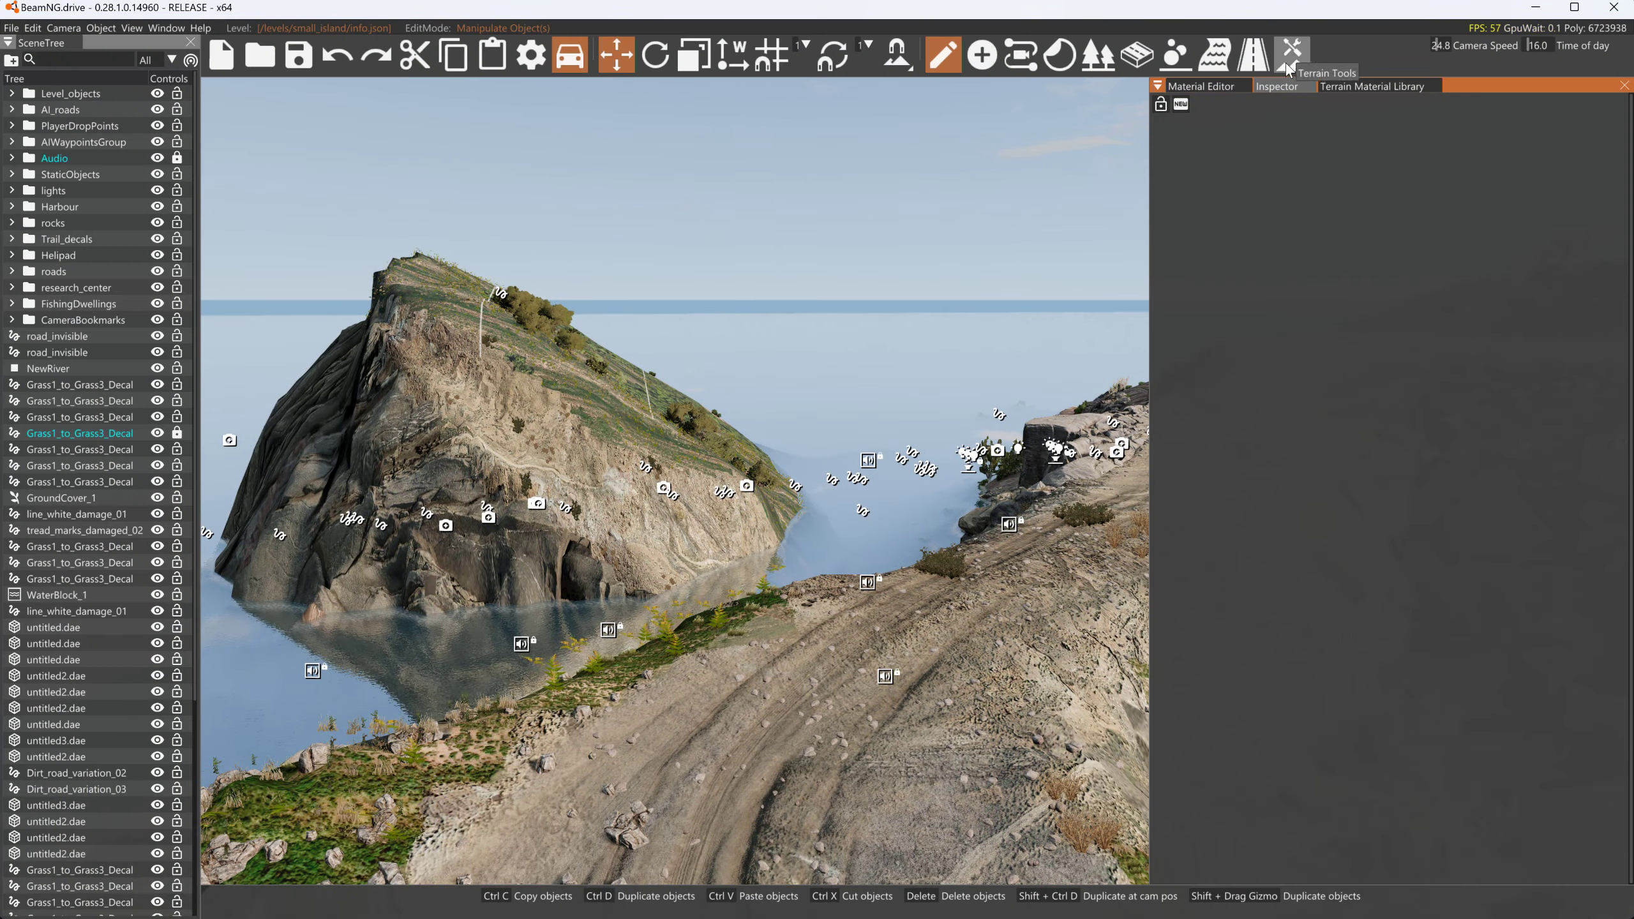
pyautogui.click(1290, 58)
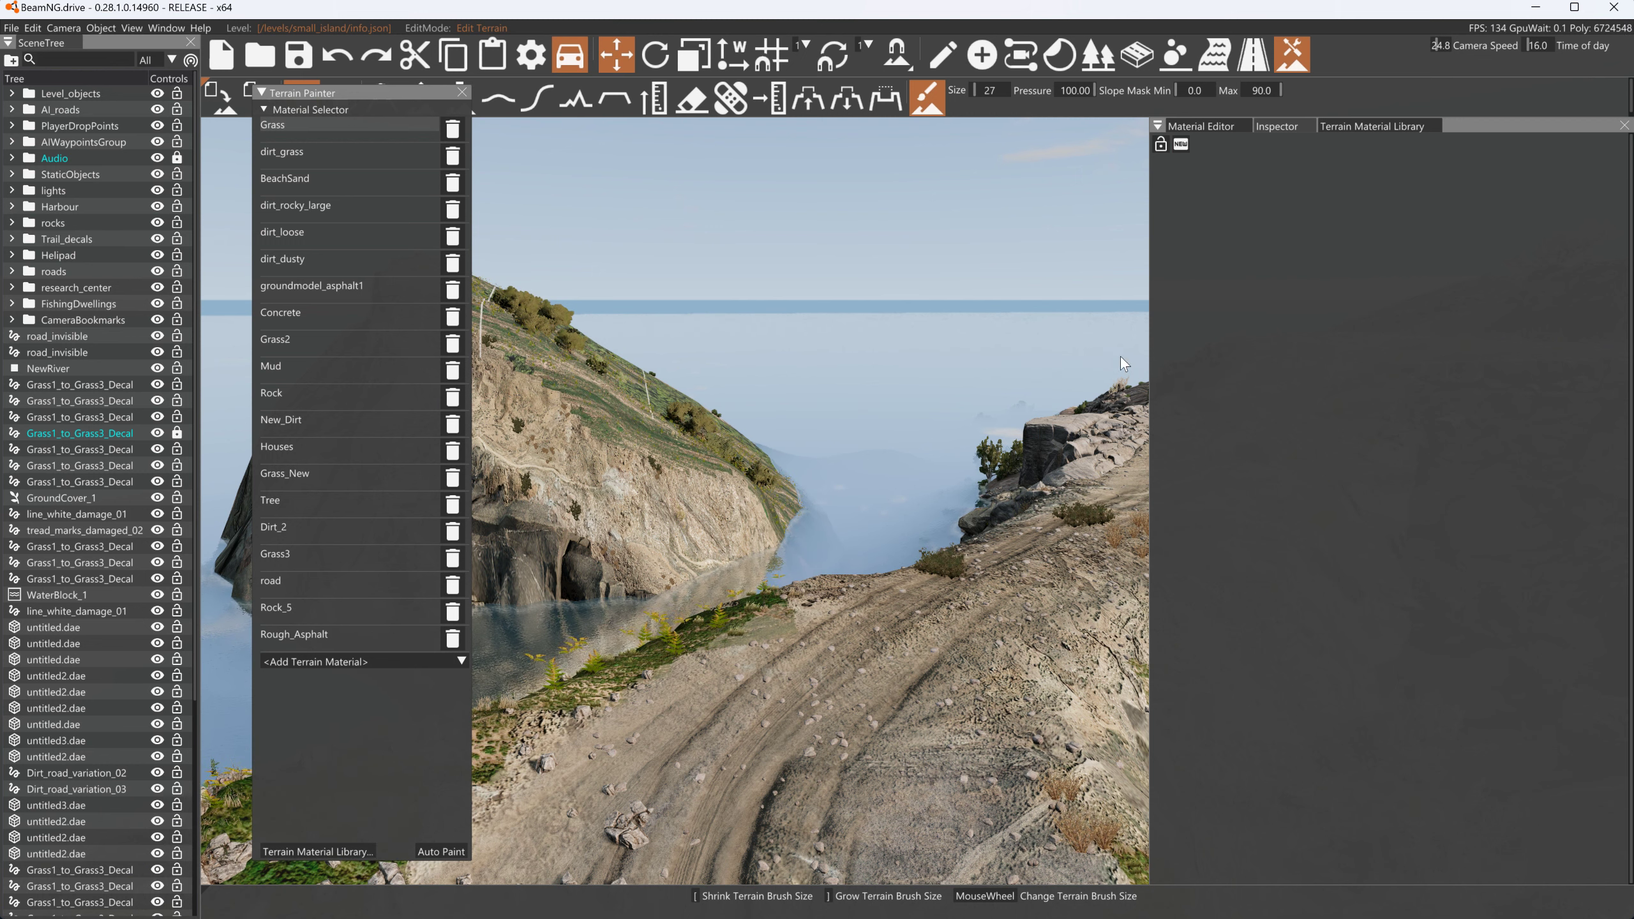
pyautogui.click(1353, 124)
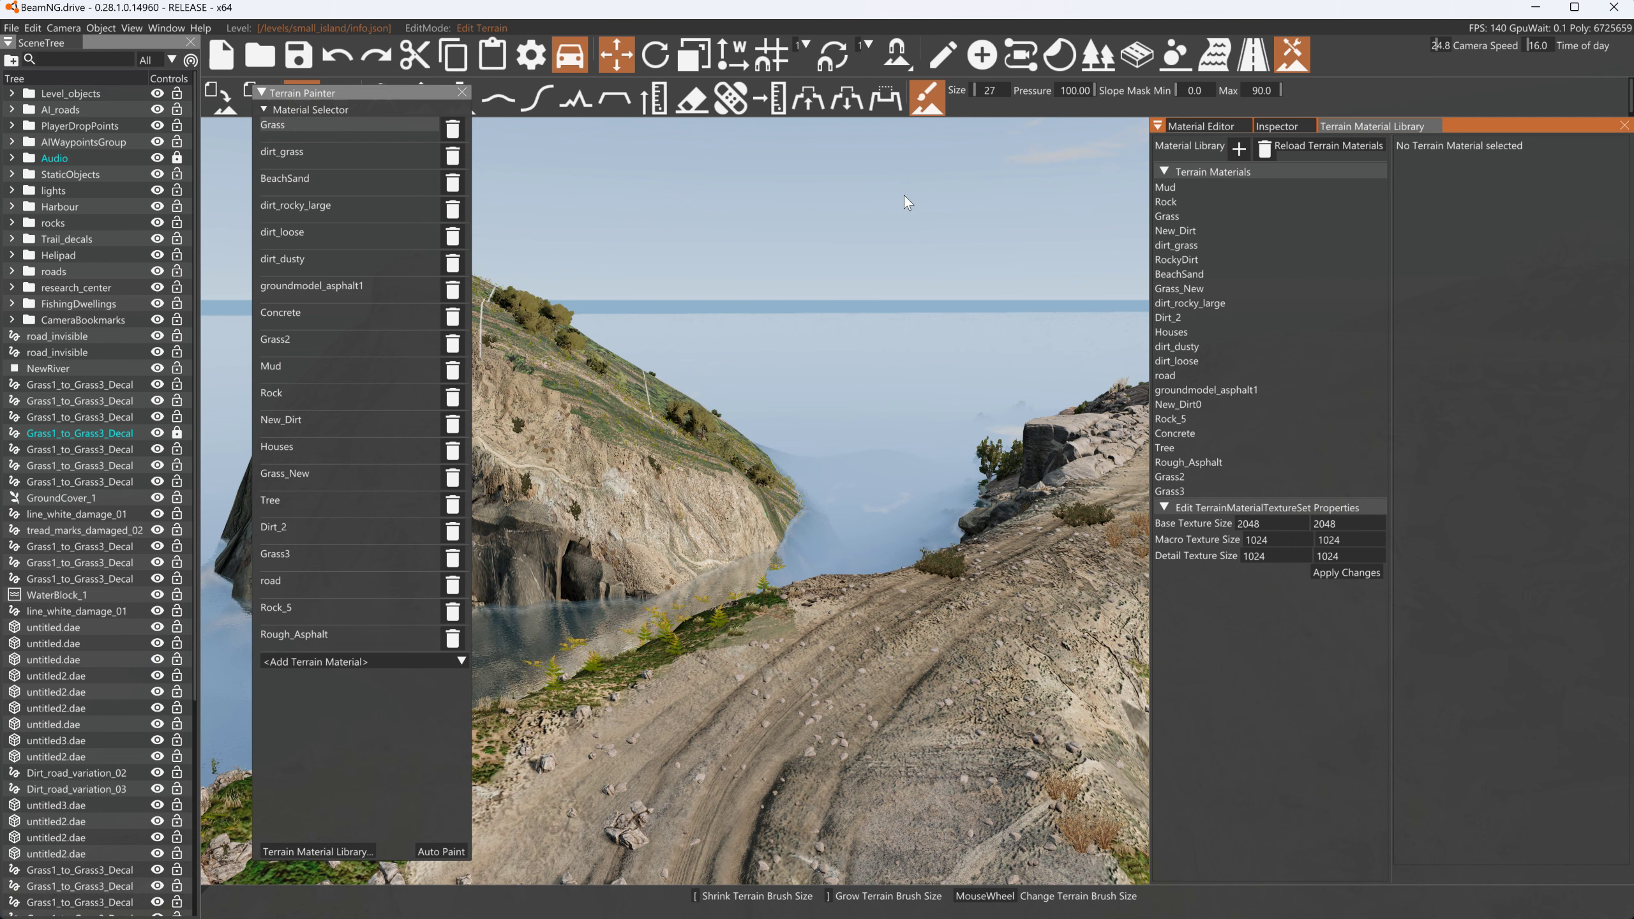
pyautogui.moveTo(1371, 125)
pyautogui.mouseDown()
pyautogui.moveTo(876, 217)
pyautogui.moveTo(687, 196)
pyautogui.moveTo(669, 164)
pyautogui.moveTo(681, 184)
pyautogui.moveTo(1300, 171)
pyautogui.moveTo(1386, 129)
pyautogui.moveTo(1499, 340)
pyautogui.moveTo(1603, 468)
pyautogui.moveTo(1377, 108)
pyautogui.moveTo(1388, 125)
pyautogui.mouseUp()
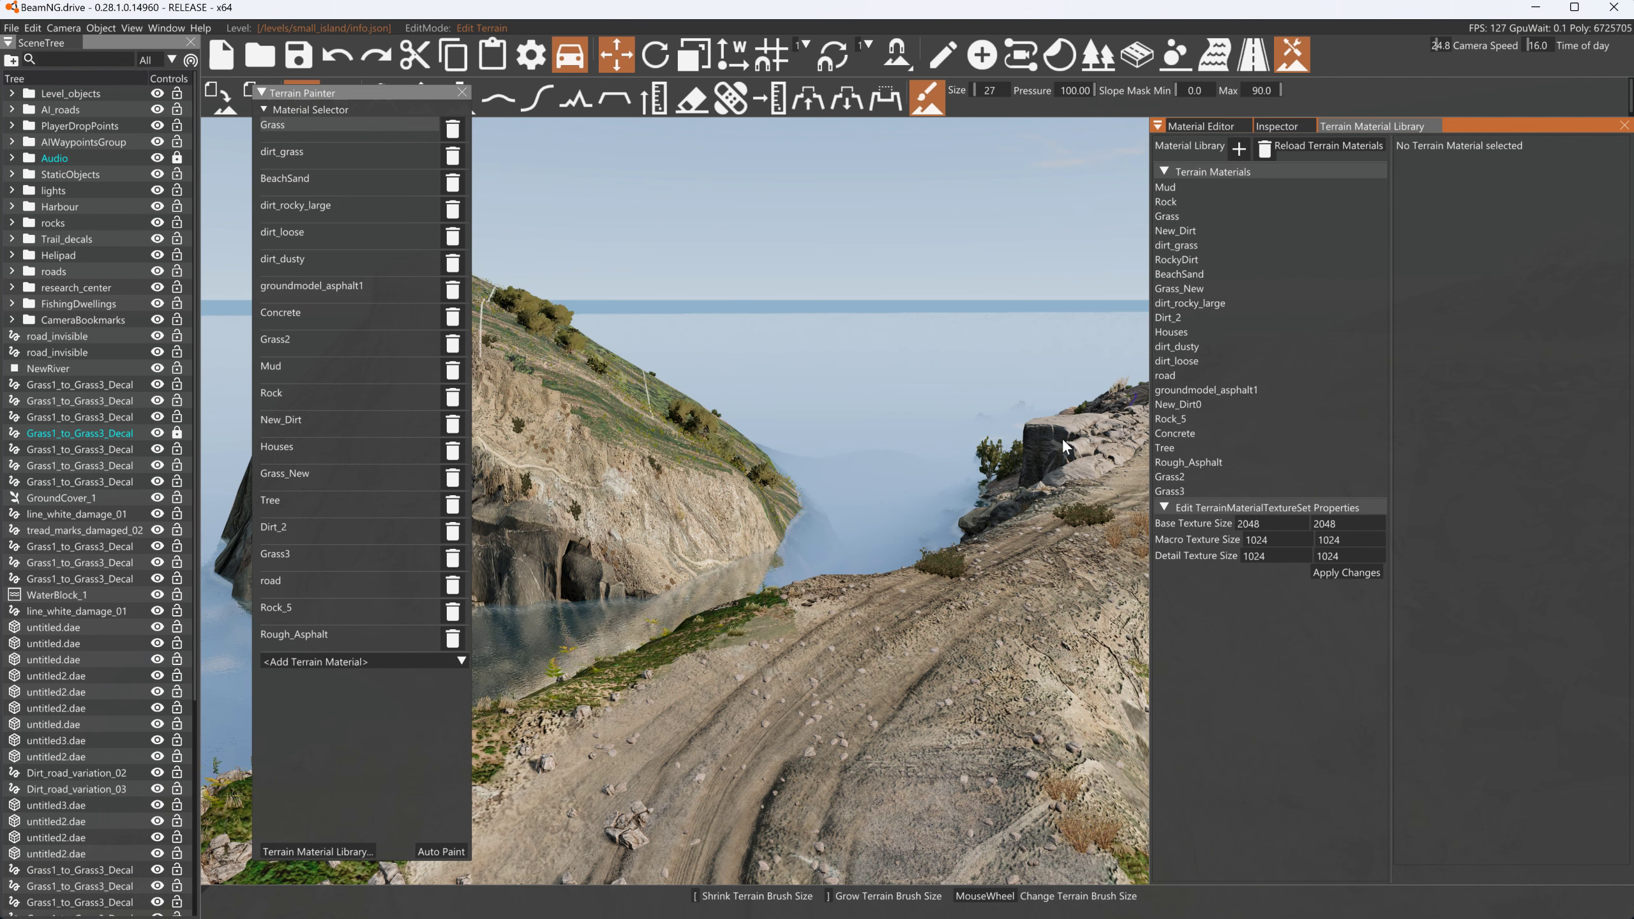
pyautogui.click(1238, 151)
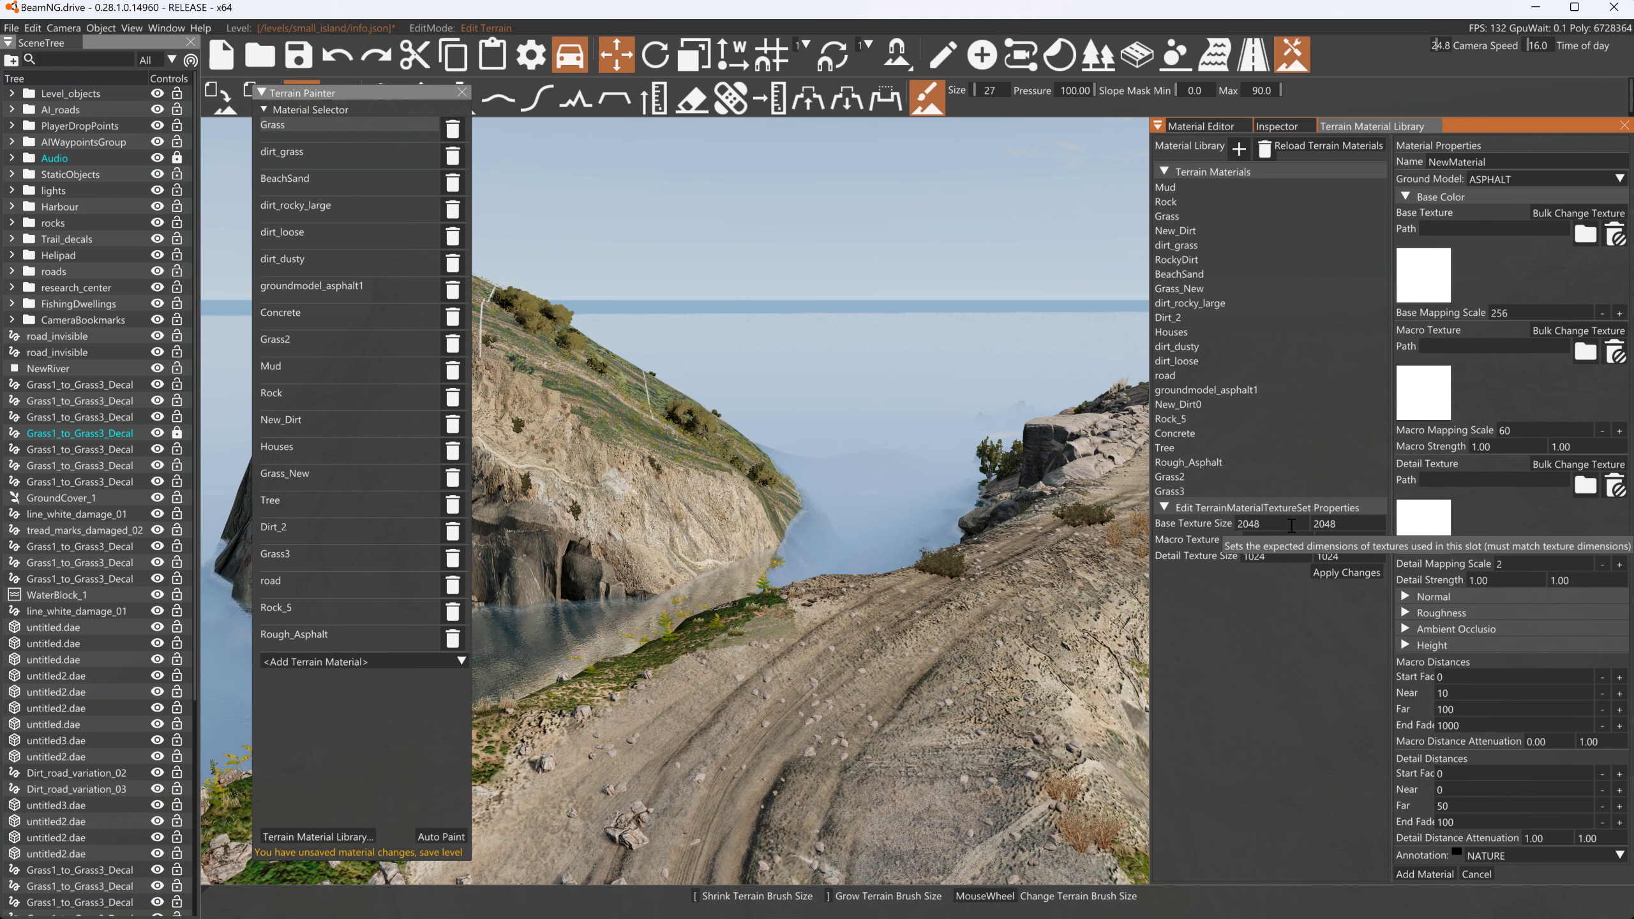
# Examine the base, macro and detail texture sizes in the TerrainMaterialTextureSet properties
pyautogui.doubleClick(1291, 524)
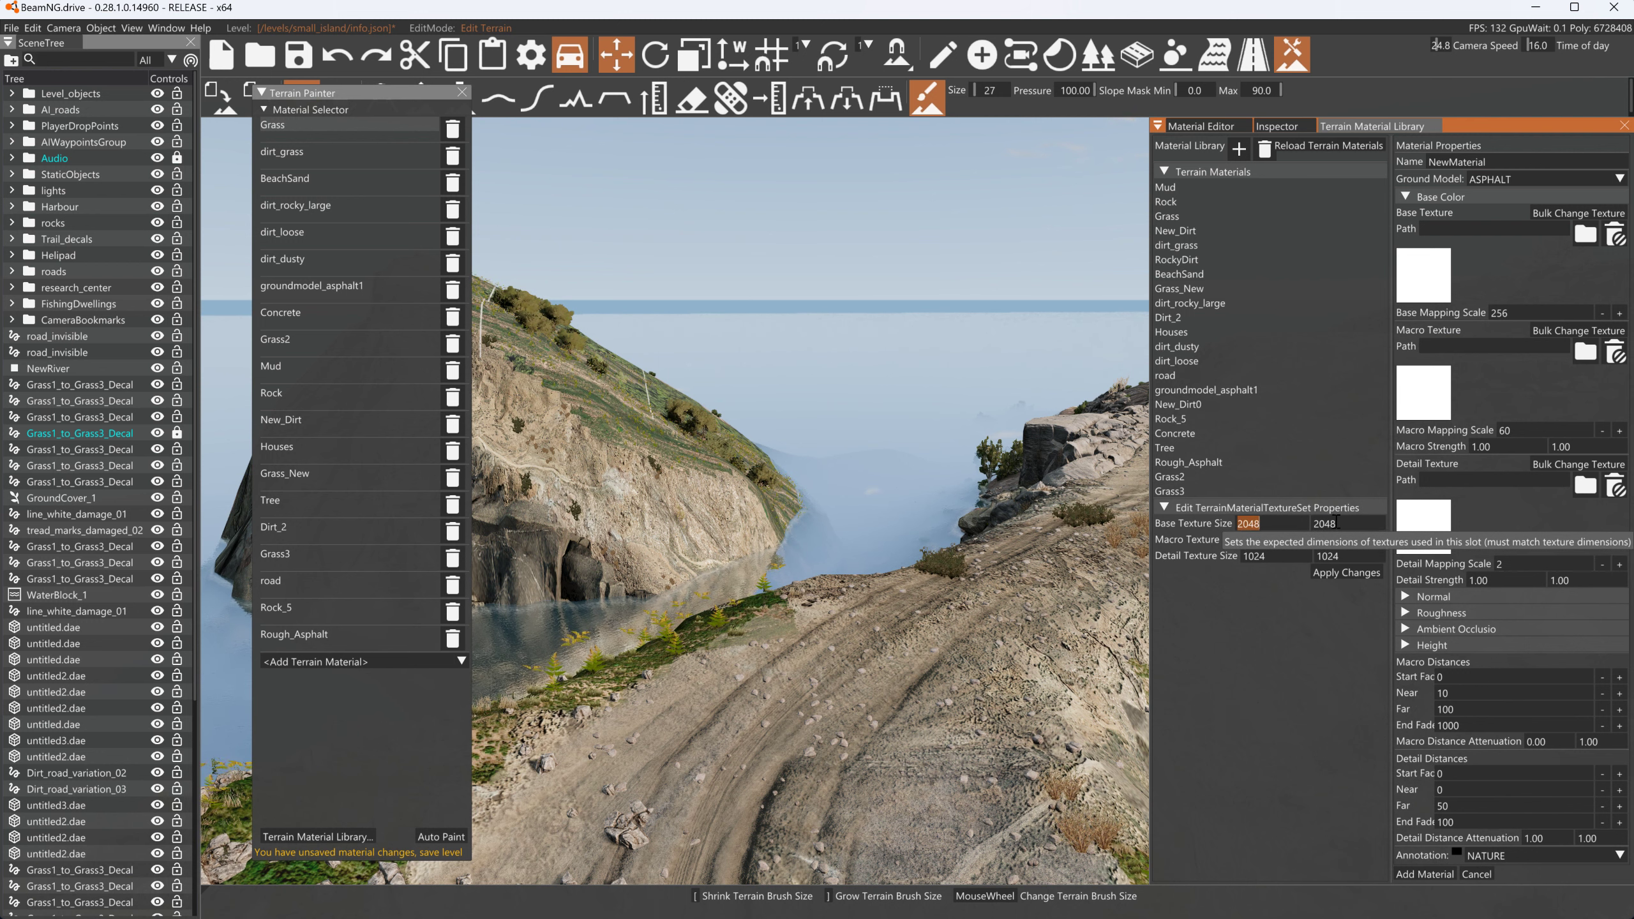
pyautogui.click(1335, 523)
pyautogui.click(1270, 526)
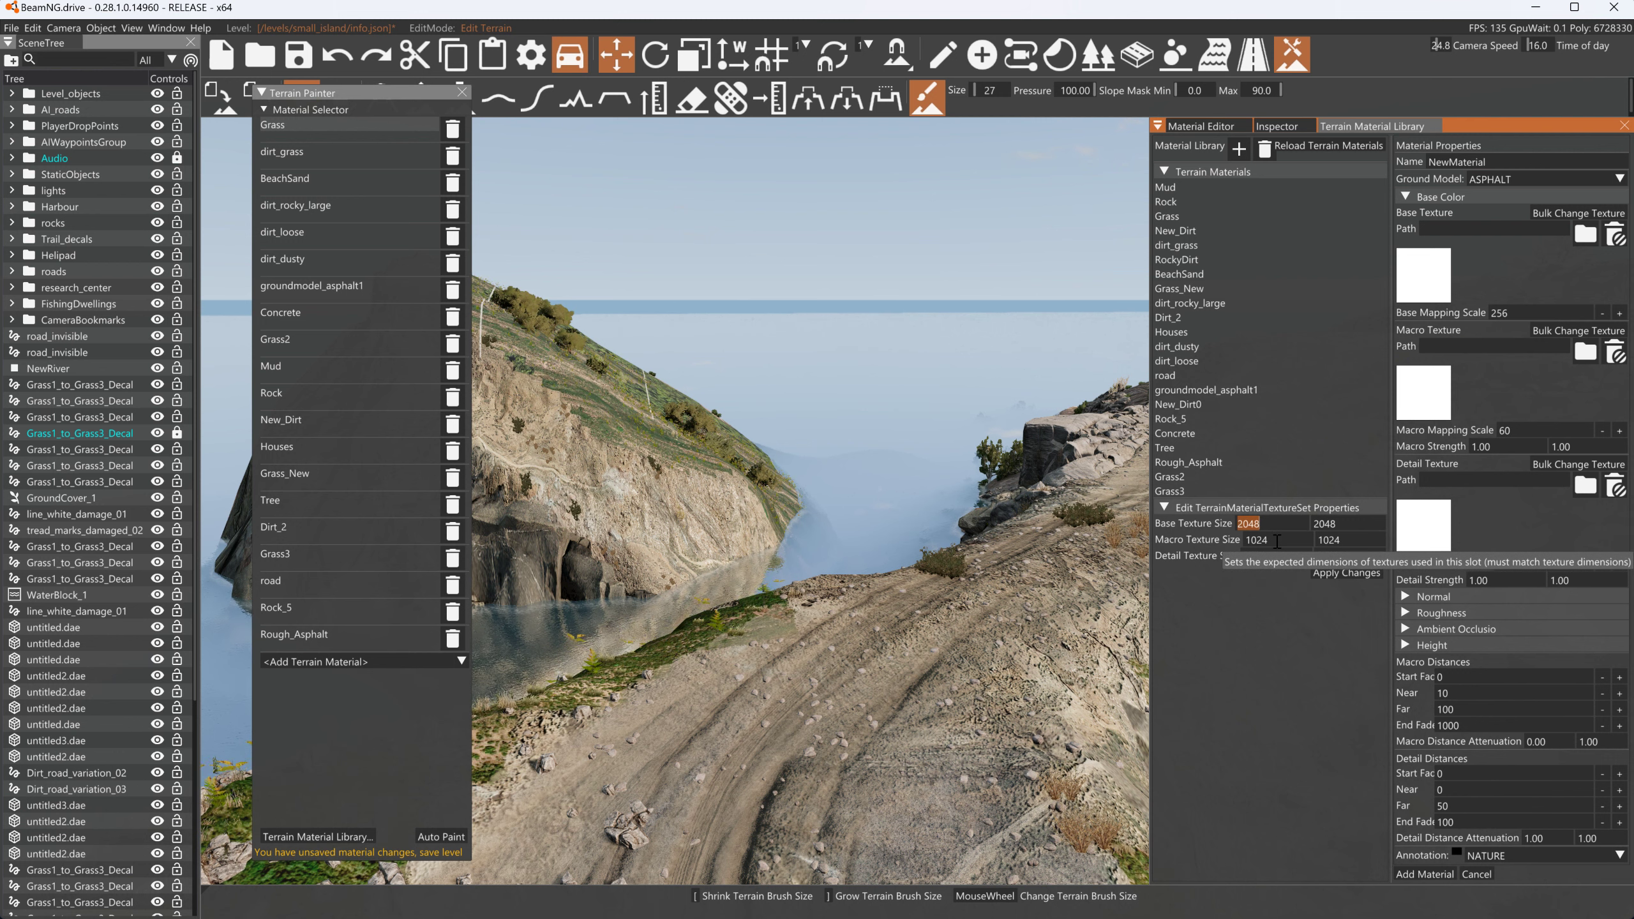
pyautogui.click(1277, 539)
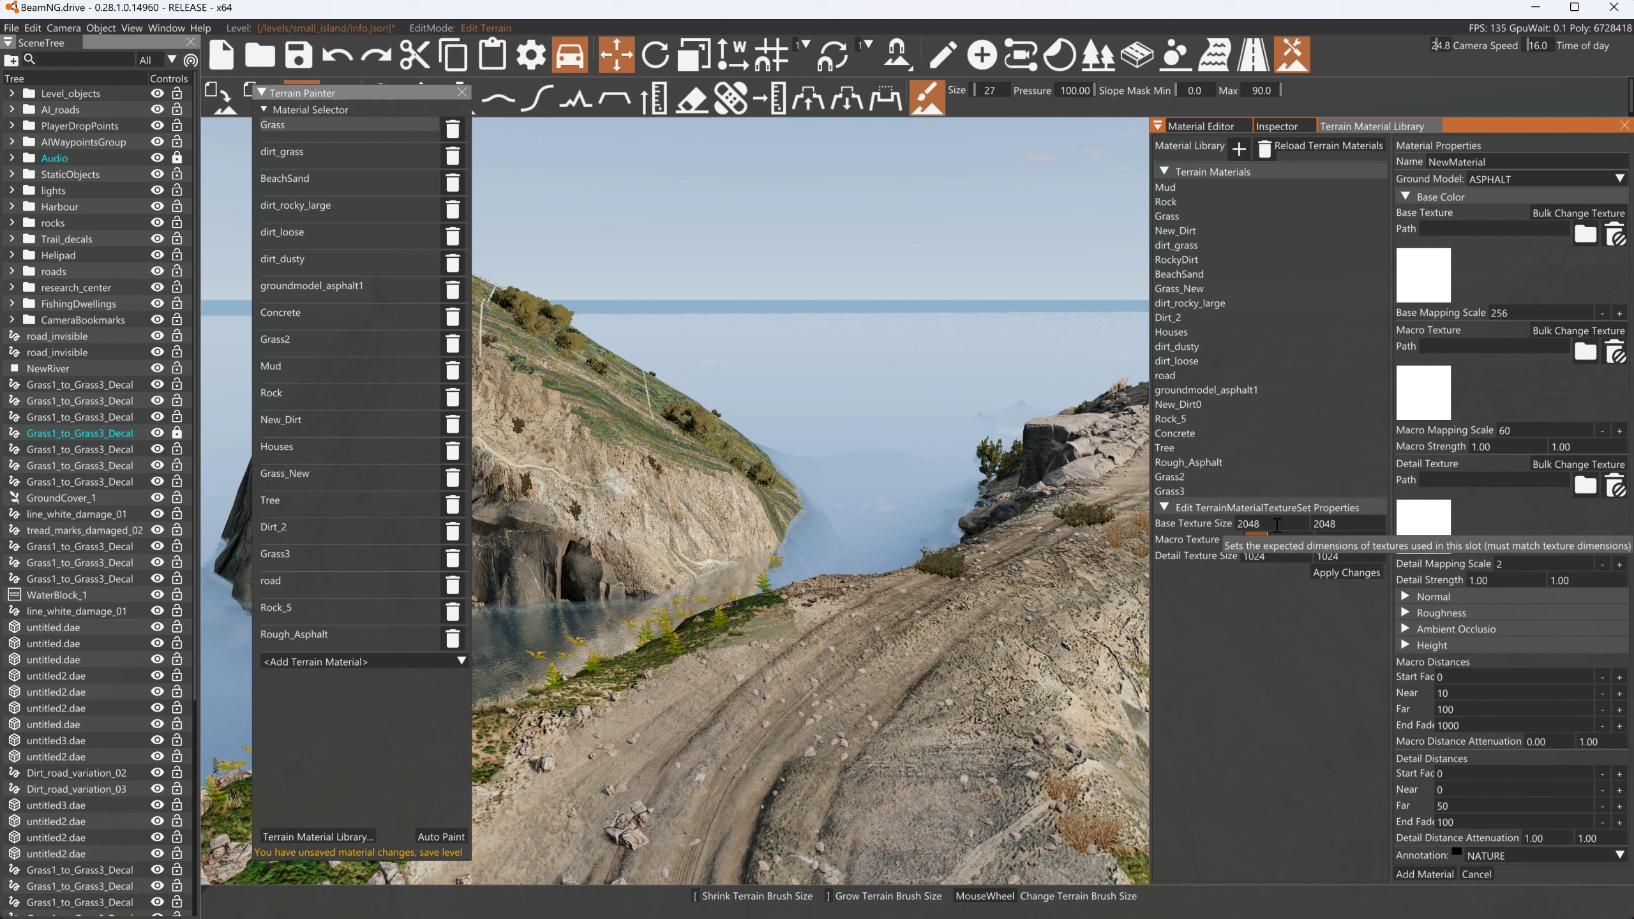
pyautogui.hotkey('shift', 'Tab')
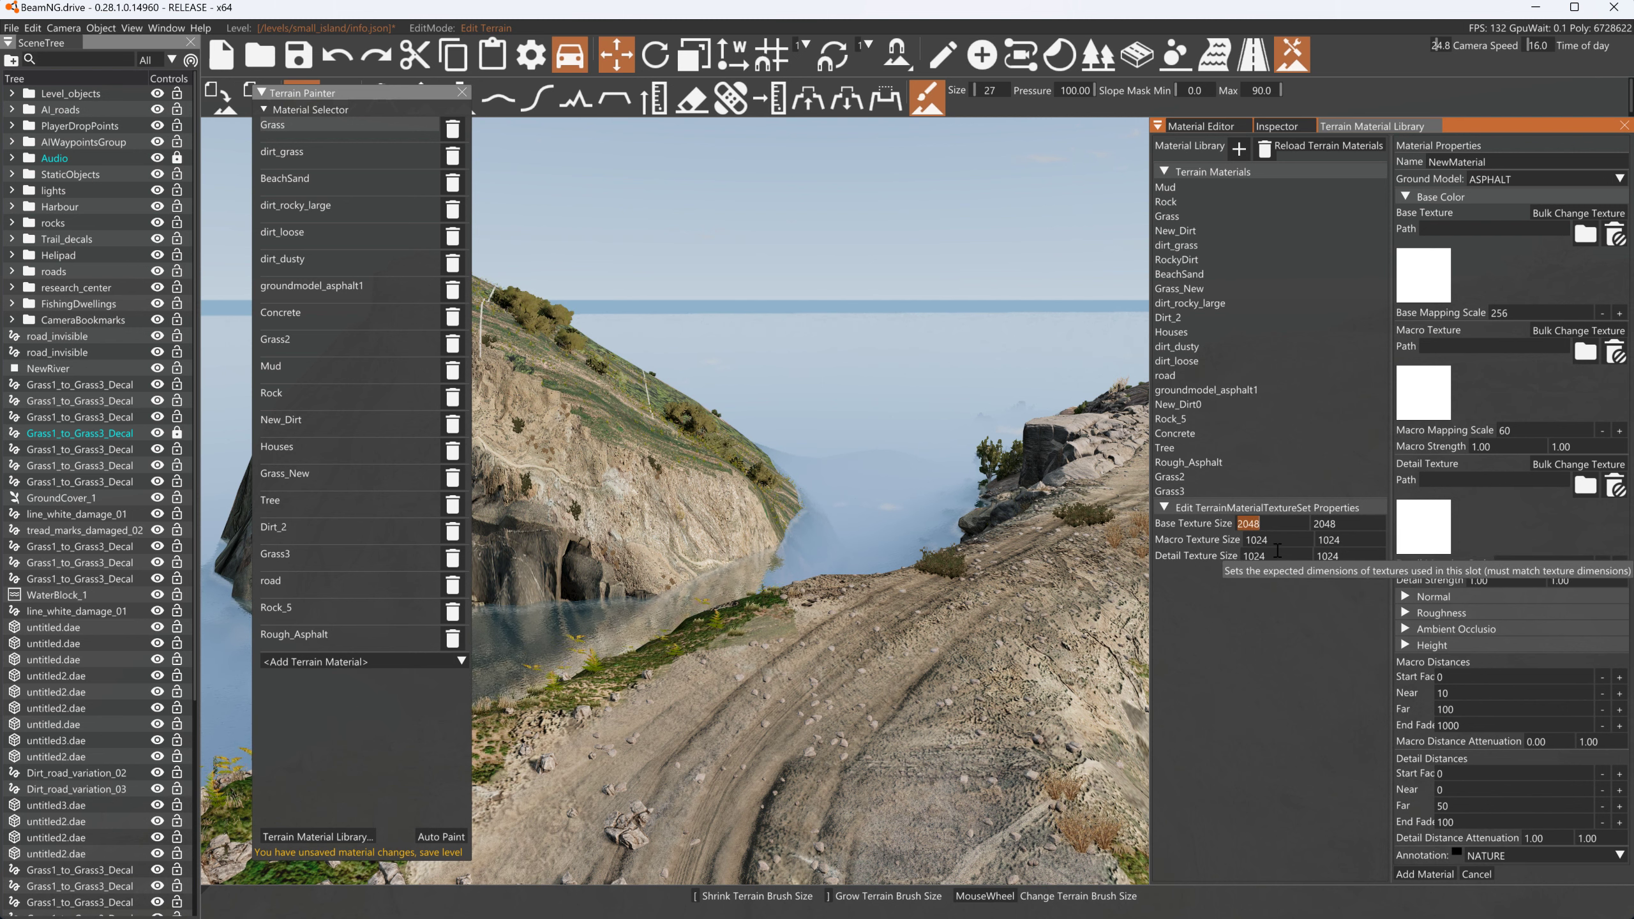
pyautogui.click(1277, 551)
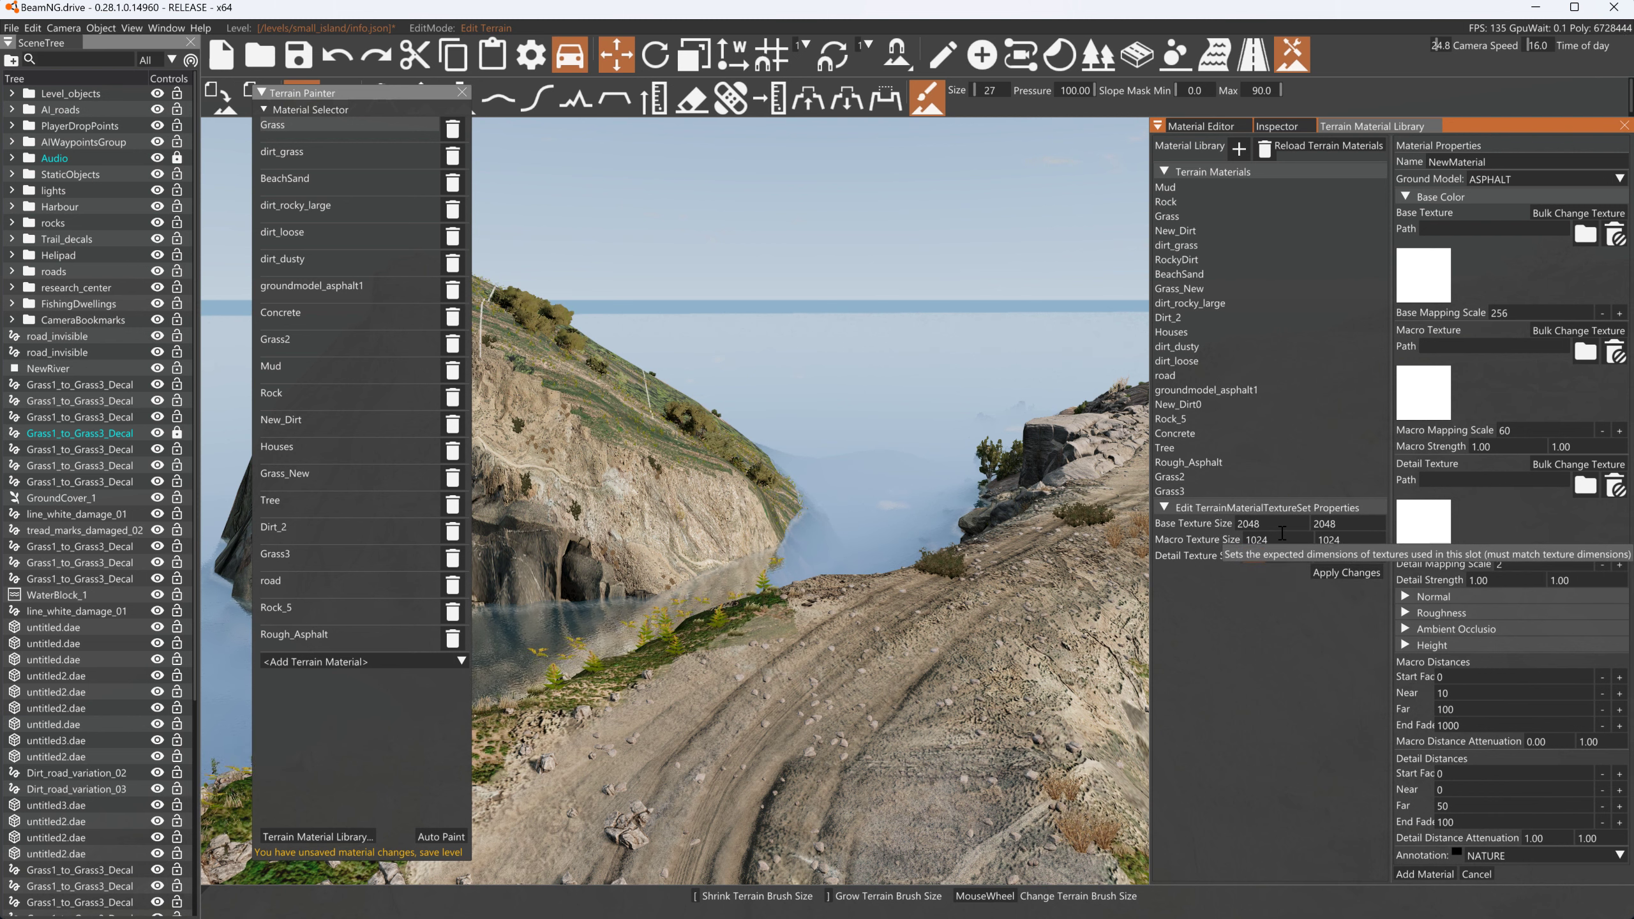
pyautogui.click(1283, 537)
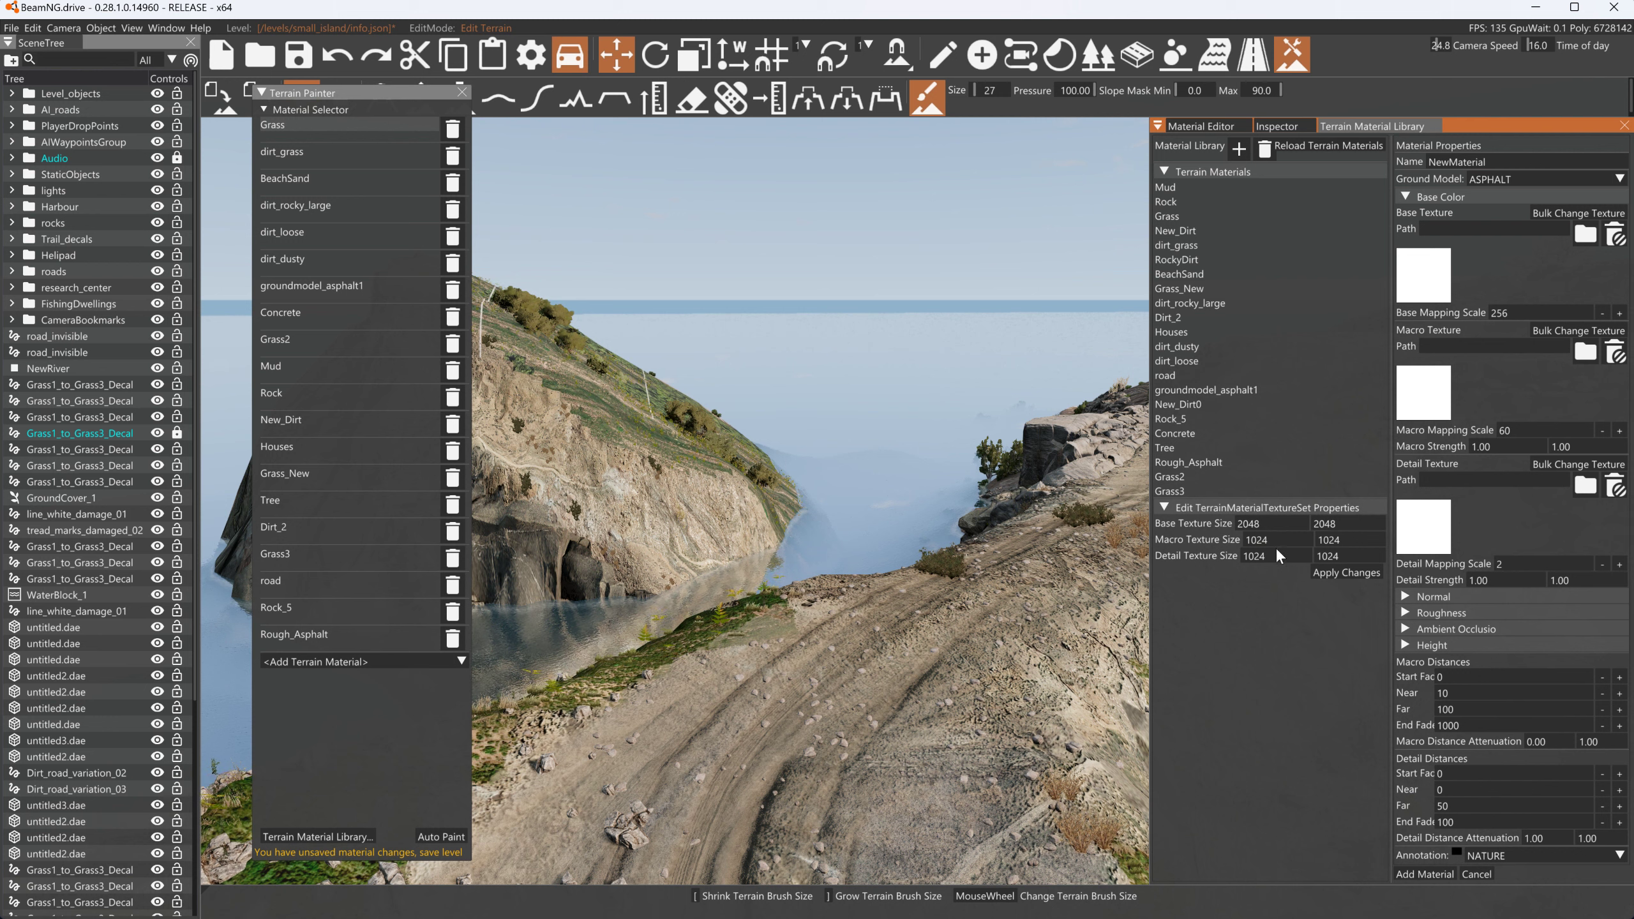
pyautogui.click(1283, 526)
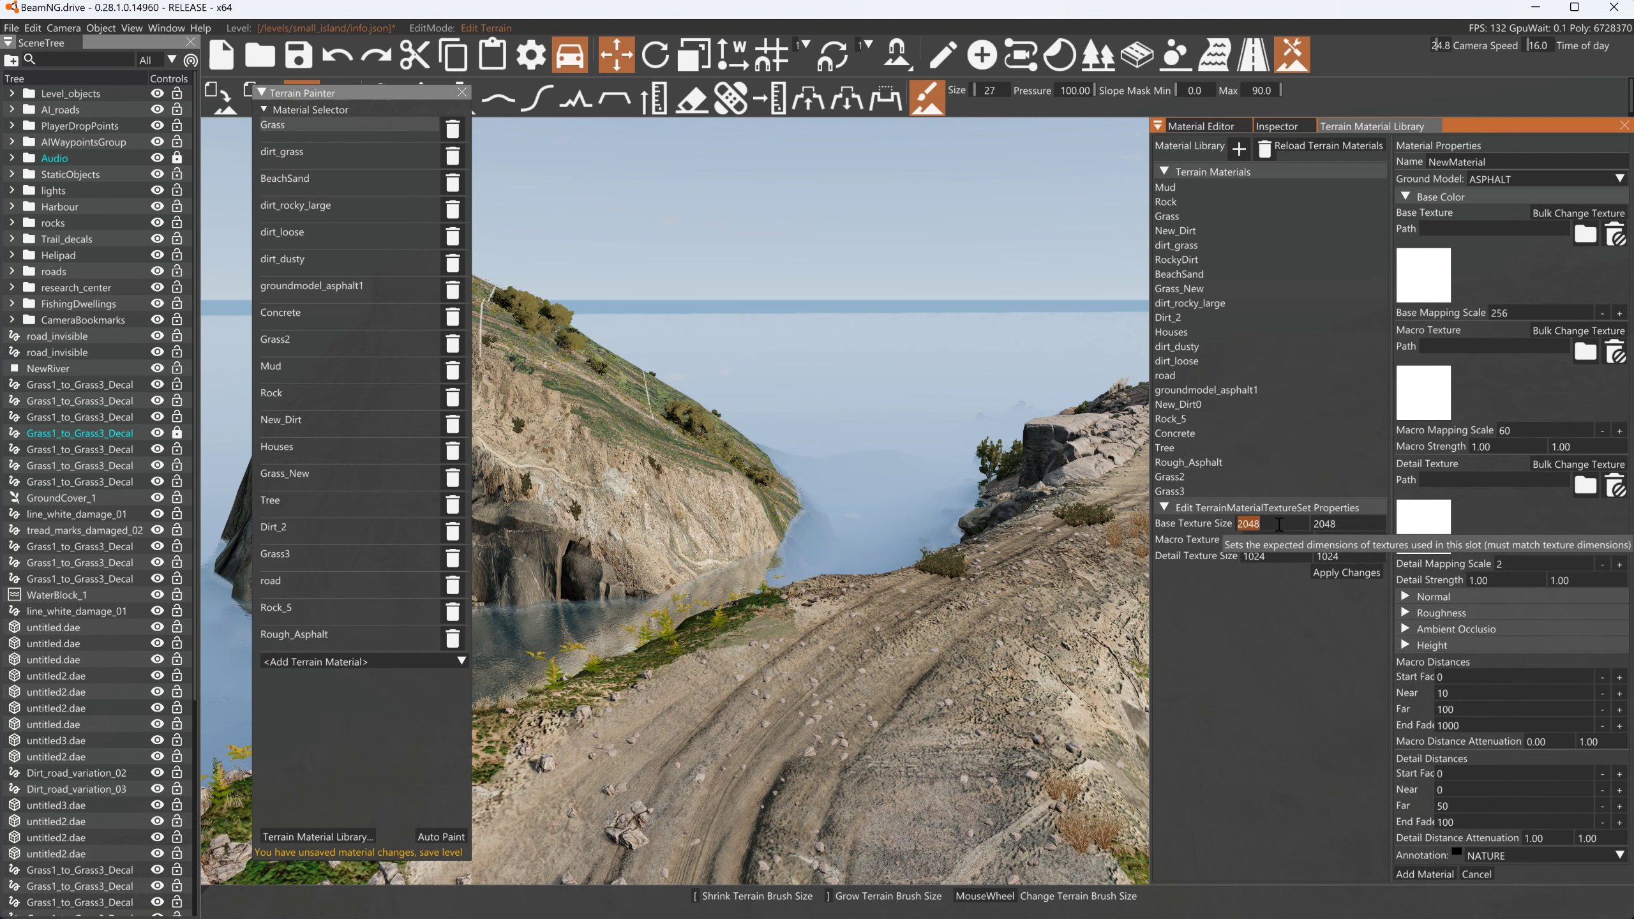
# Examine the new material's Base Color, Normal, Roughness, Ambient Occlusion and Height sections to see which texture maps it accepts
pyautogui.moveTo(862, 466); pyautogui.dragTo(866, 471, button='right')
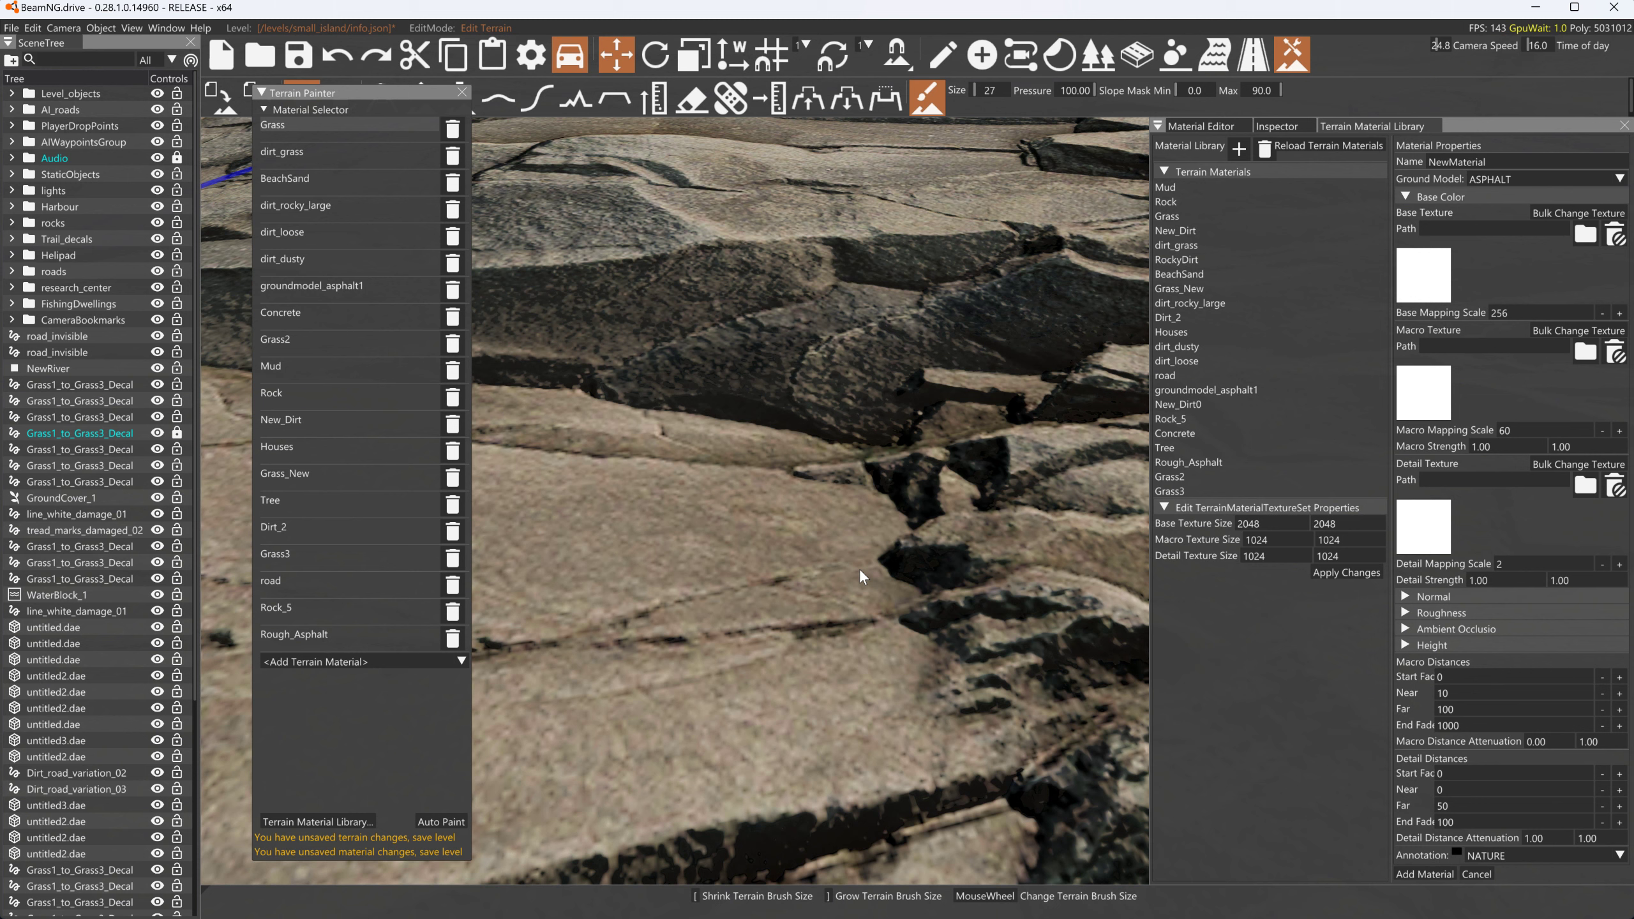
pyautogui.click(1405, 196)
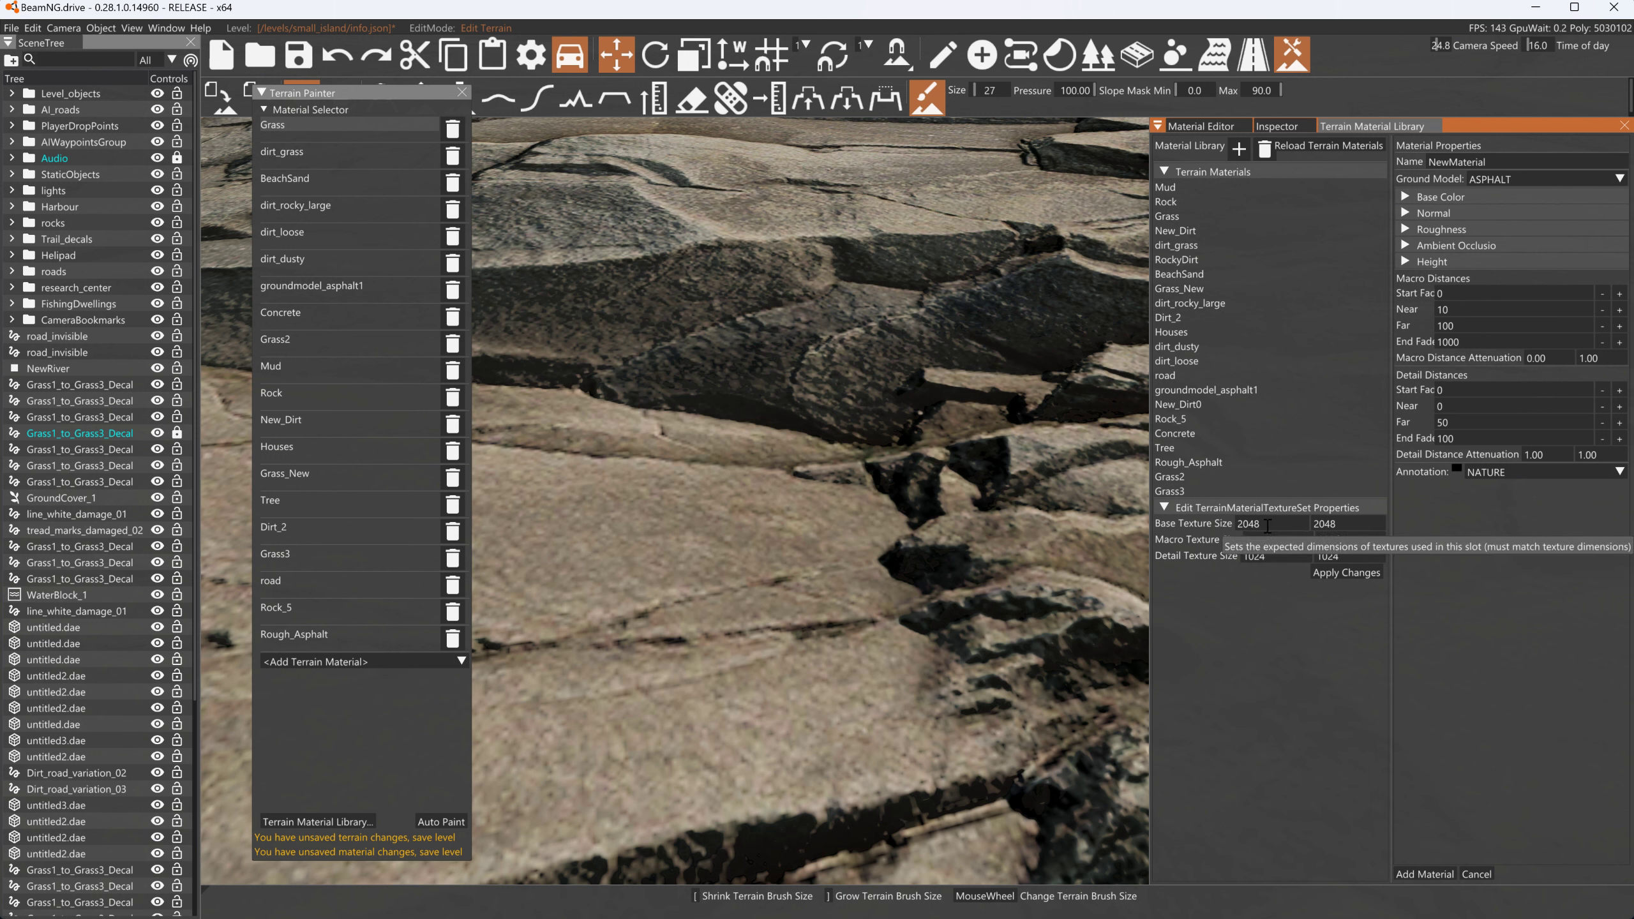
pyautogui.click(1406, 195)
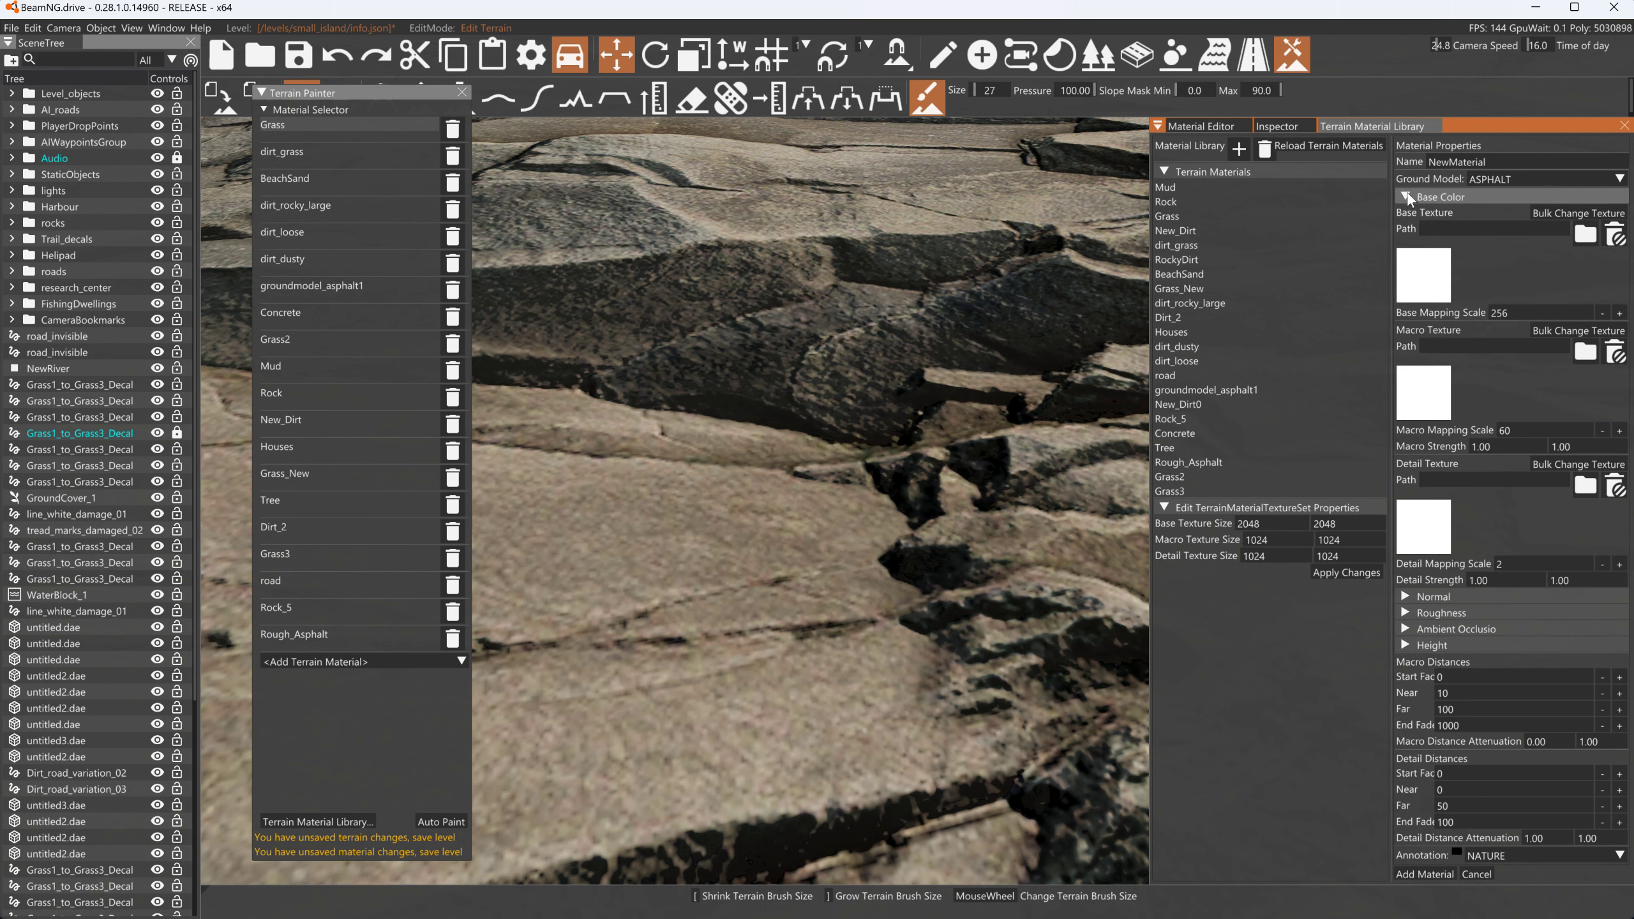
pyautogui.click(1407, 196)
pyautogui.click(1402, 212)
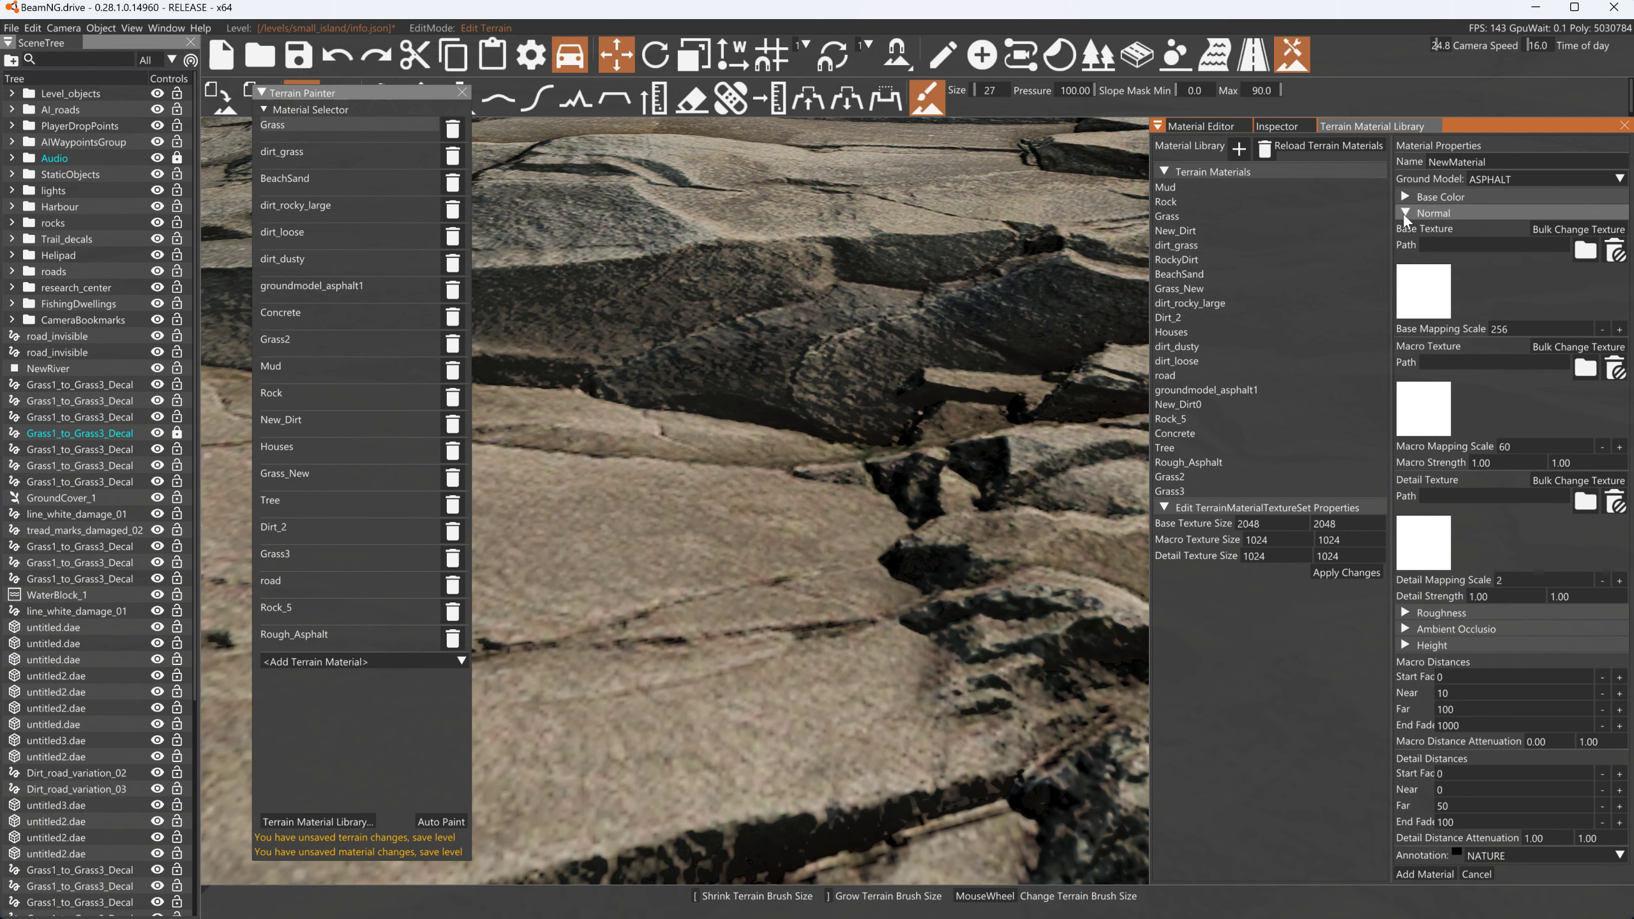
pyautogui.click(1403, 213)
pyautogui.click(1403, 230)
pyautogui.click(1403, 230)
pyautogui.click(1405, 245)
pyautogui.click(1404, 245)
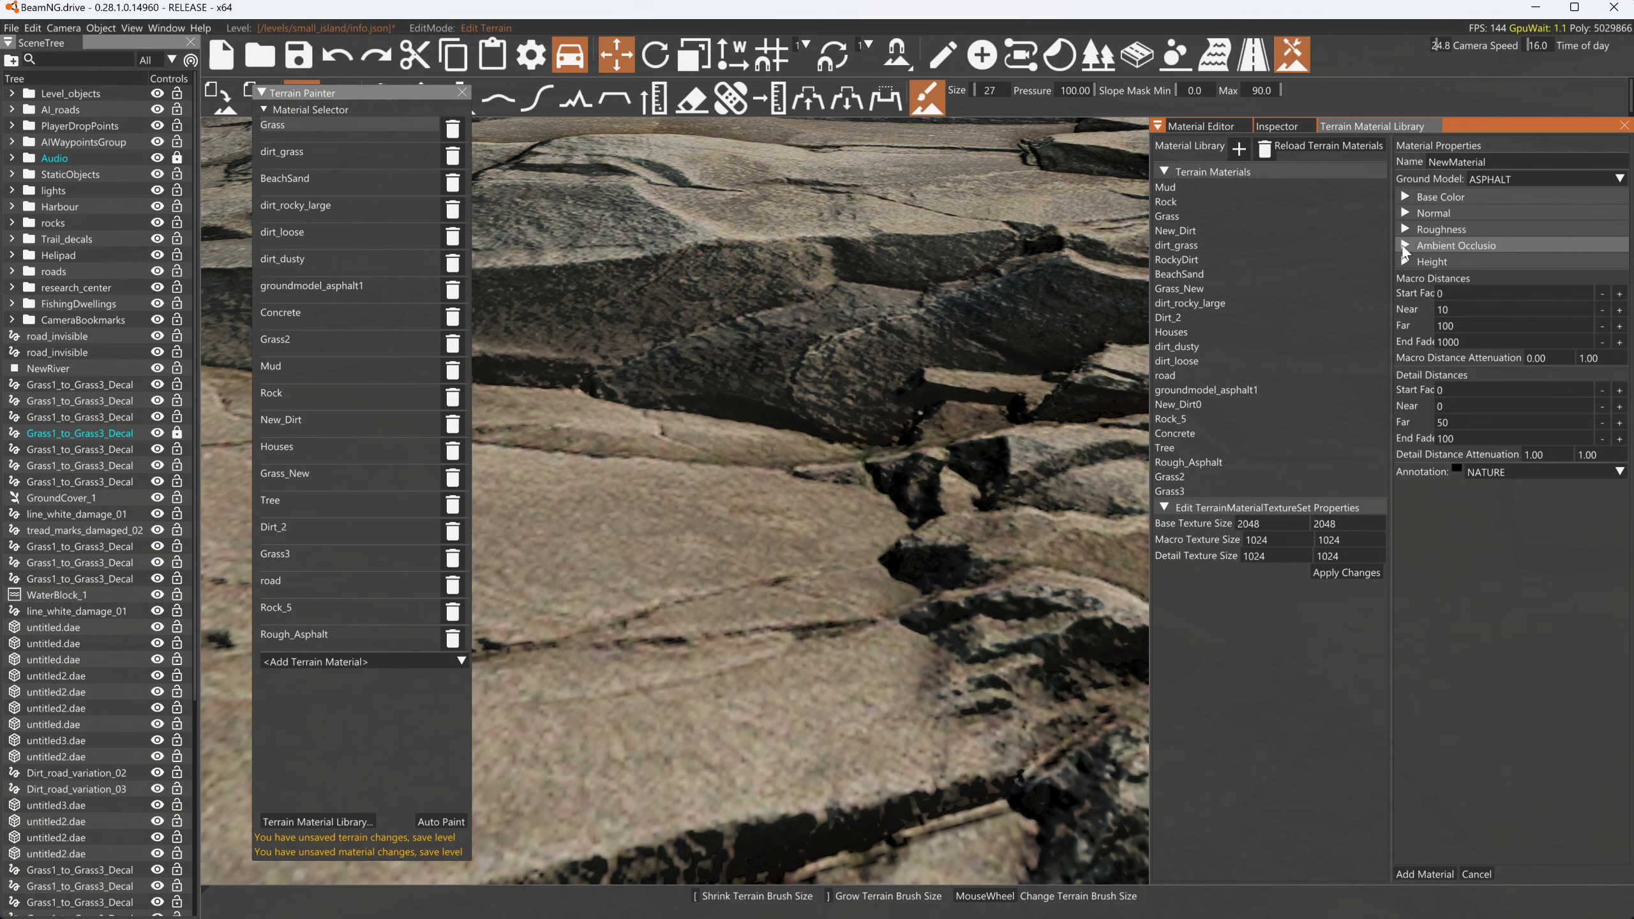
pyautogui.click(1405, 261)
pyautogui.click(1405, 263)
pyautogui.click(1442, 196)
pyautogui.click(1442, 196)
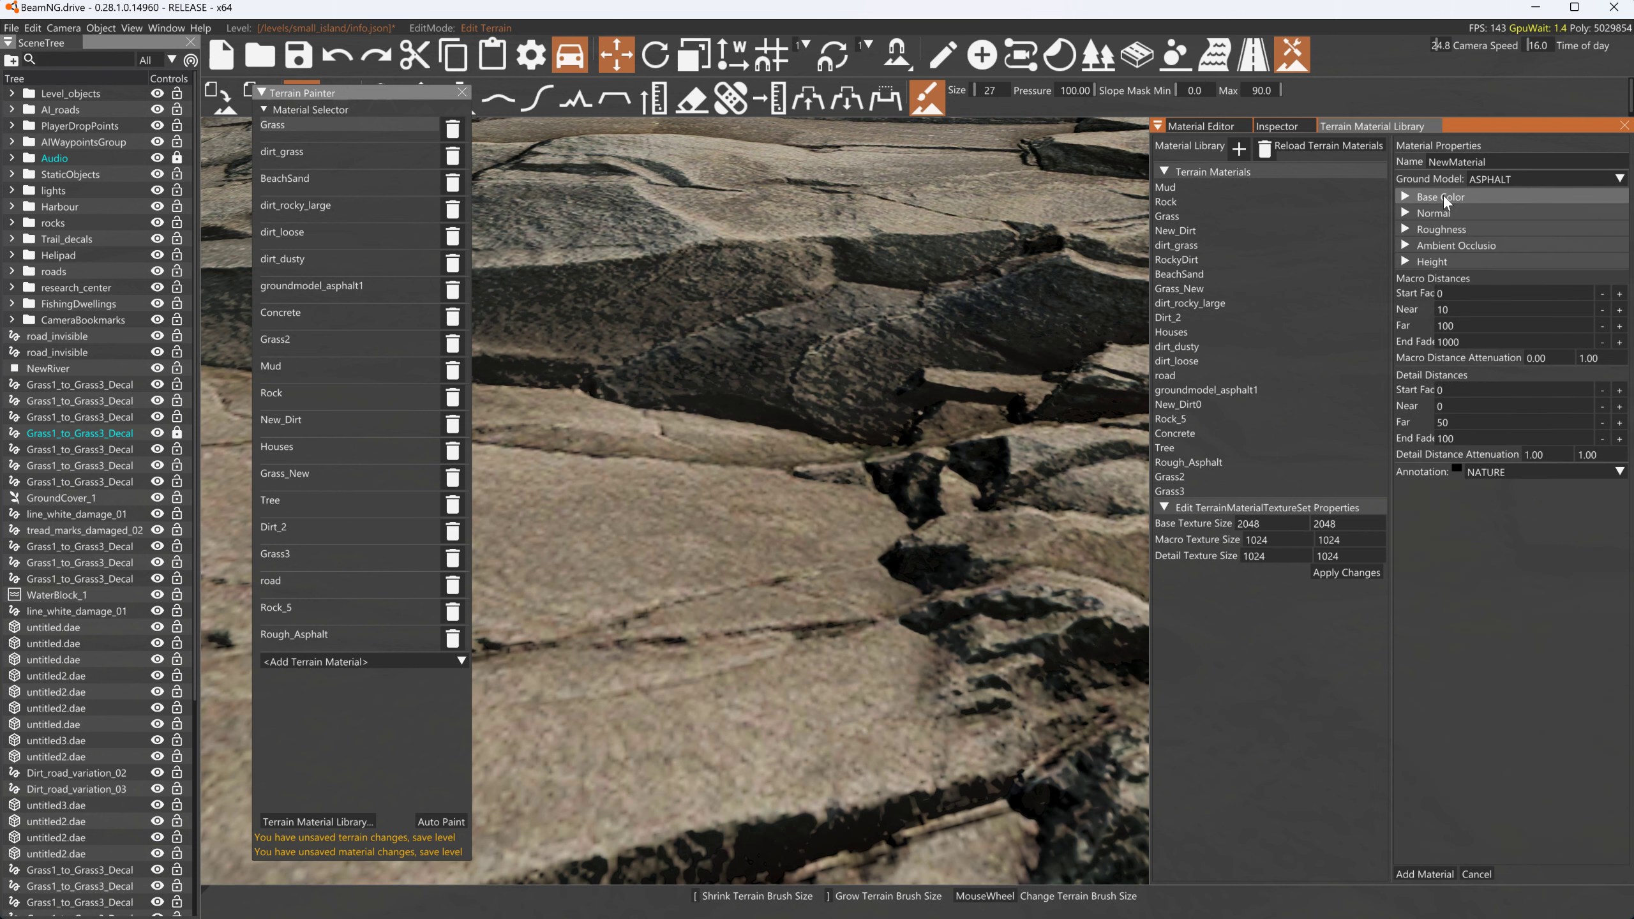
pyautogui.click(1442, 248)
pyautogui.click(1442, 248)
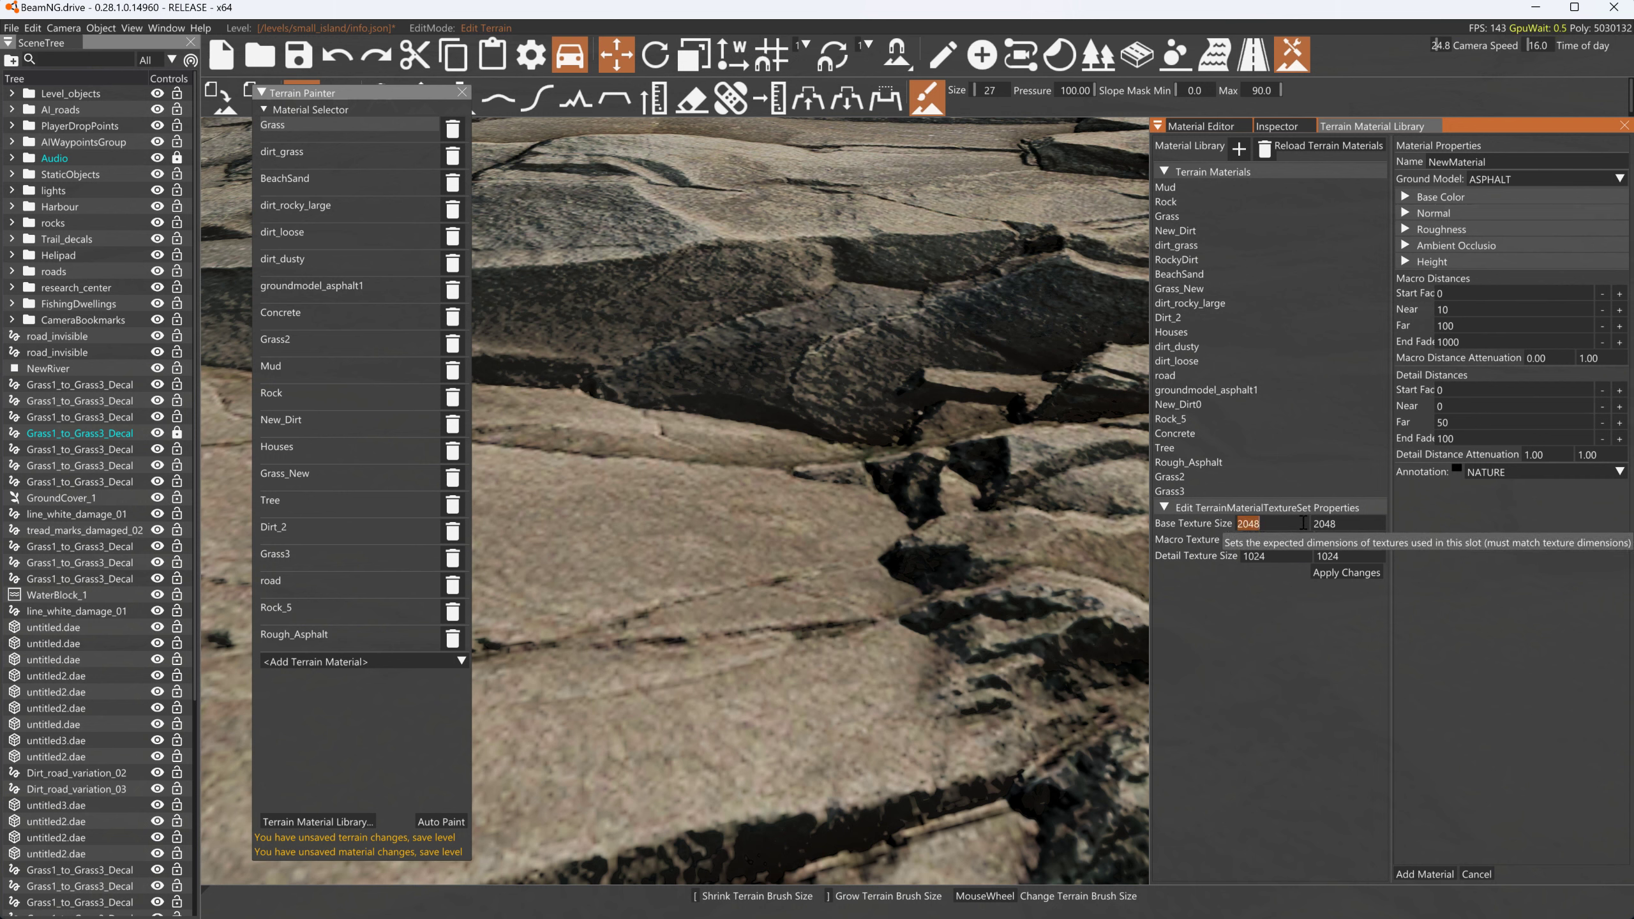
# Switch to Quixel Bridge and download the Mossy Rocky Ground surface at 2K resolution
pyautogui.hotkey('alt', 'Tab')
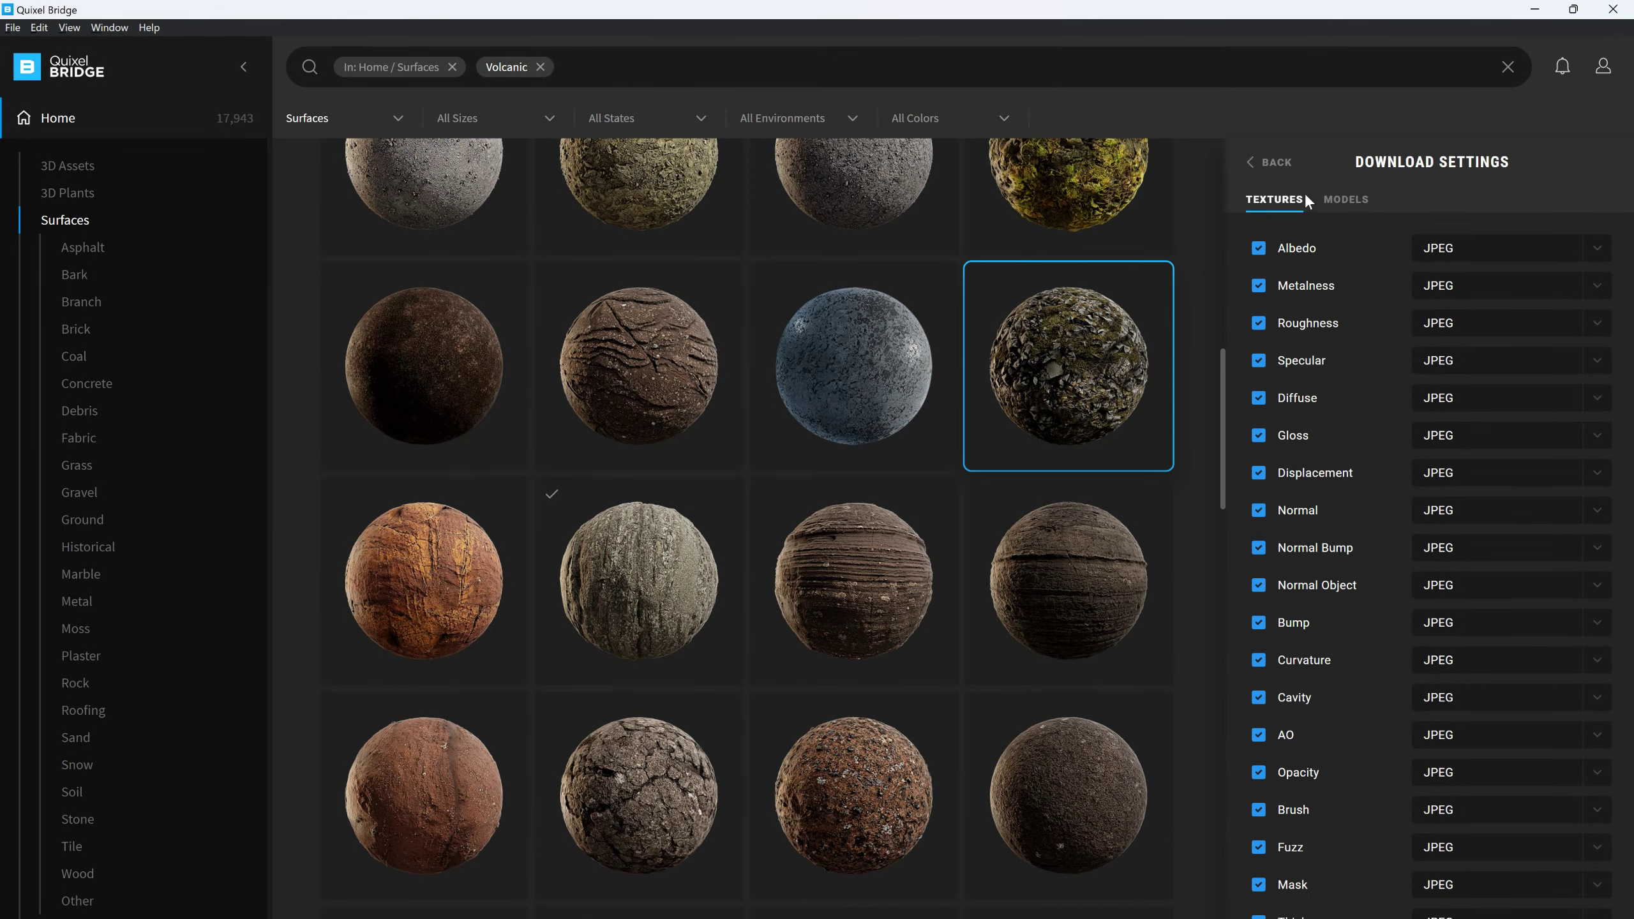
pyautogui.click(1272, 164)
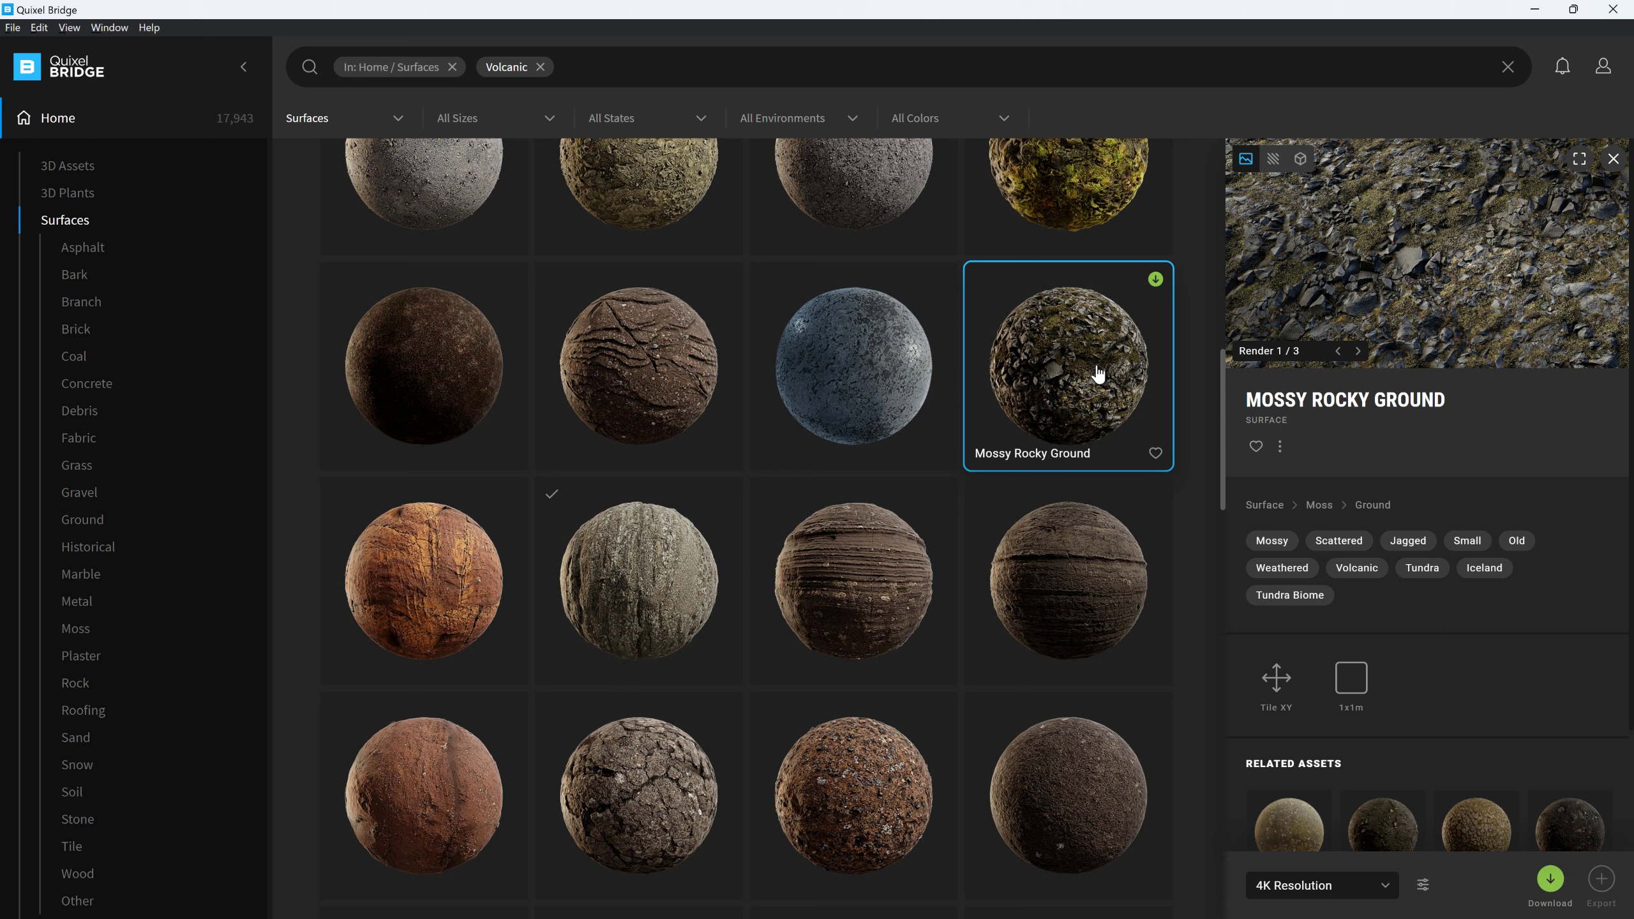
pyautogui.click(1369, 888)
pyautogui.click(1311, 800)
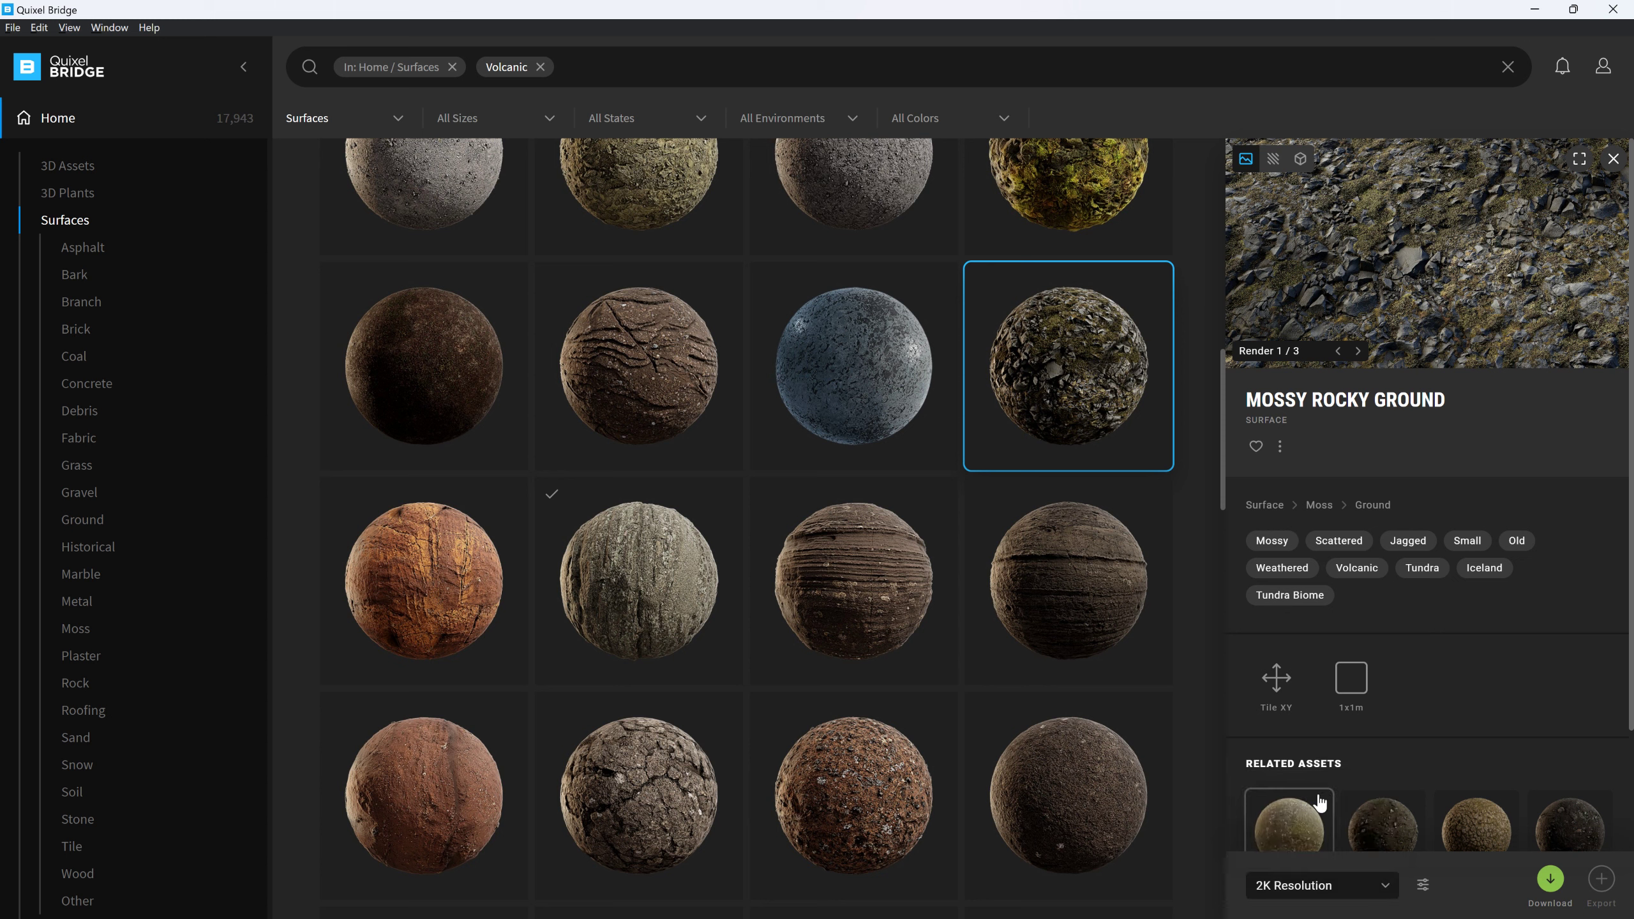
pyautogui.click(1550, 880)
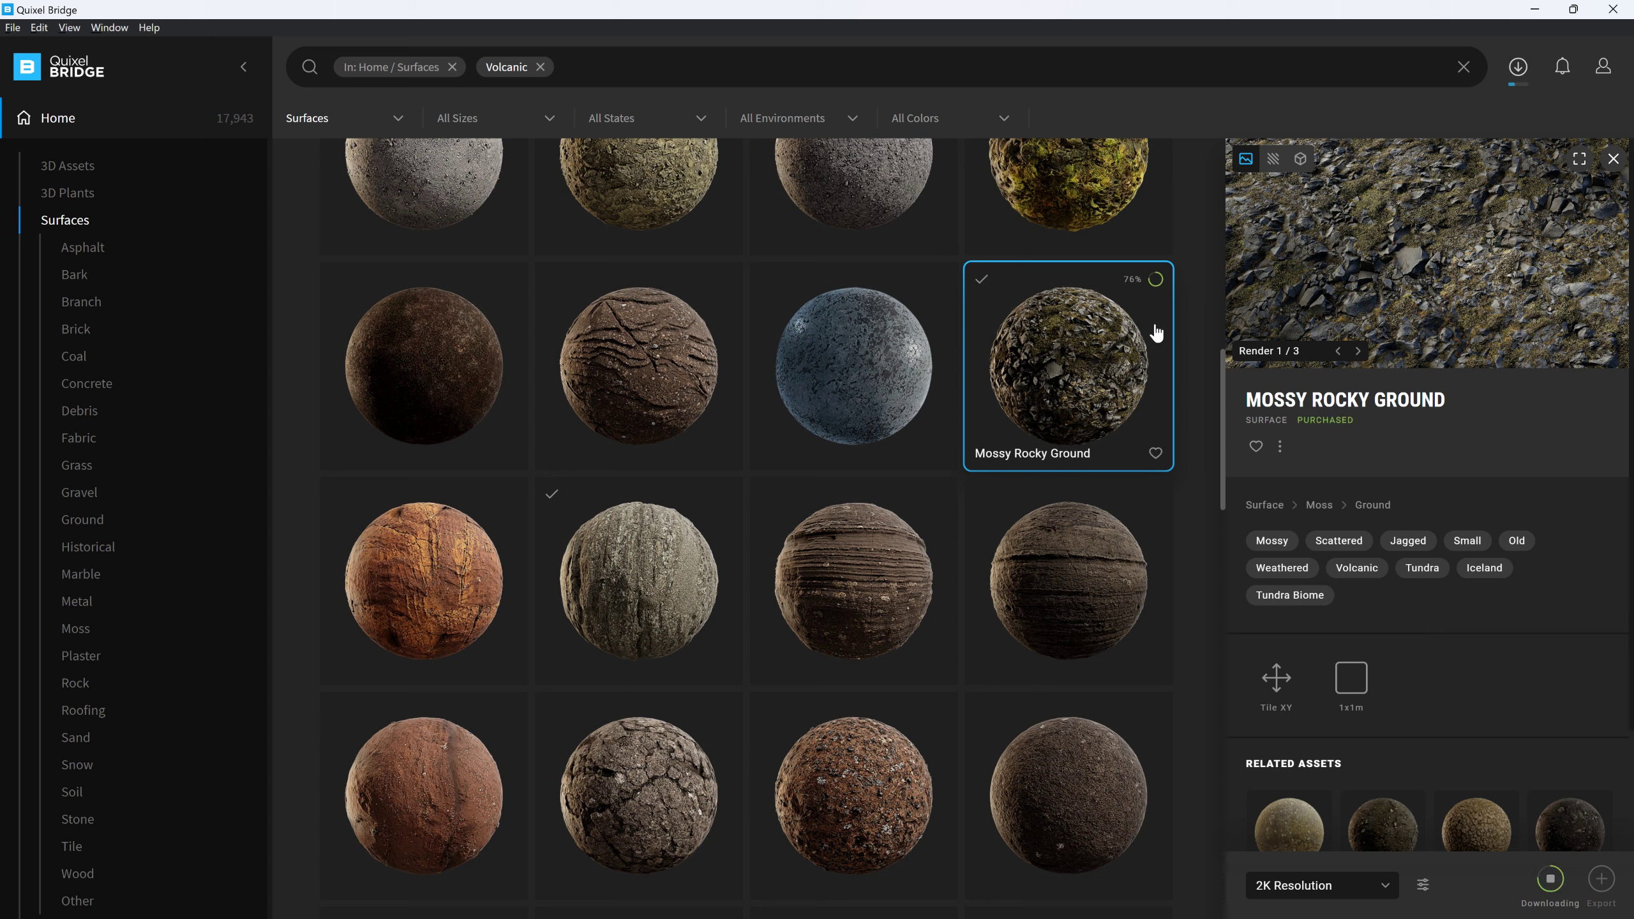
# Minimize the open windows and open Bridge's Downloaded folder from its desktop shortcut
pyautogui.click(1535, 8)
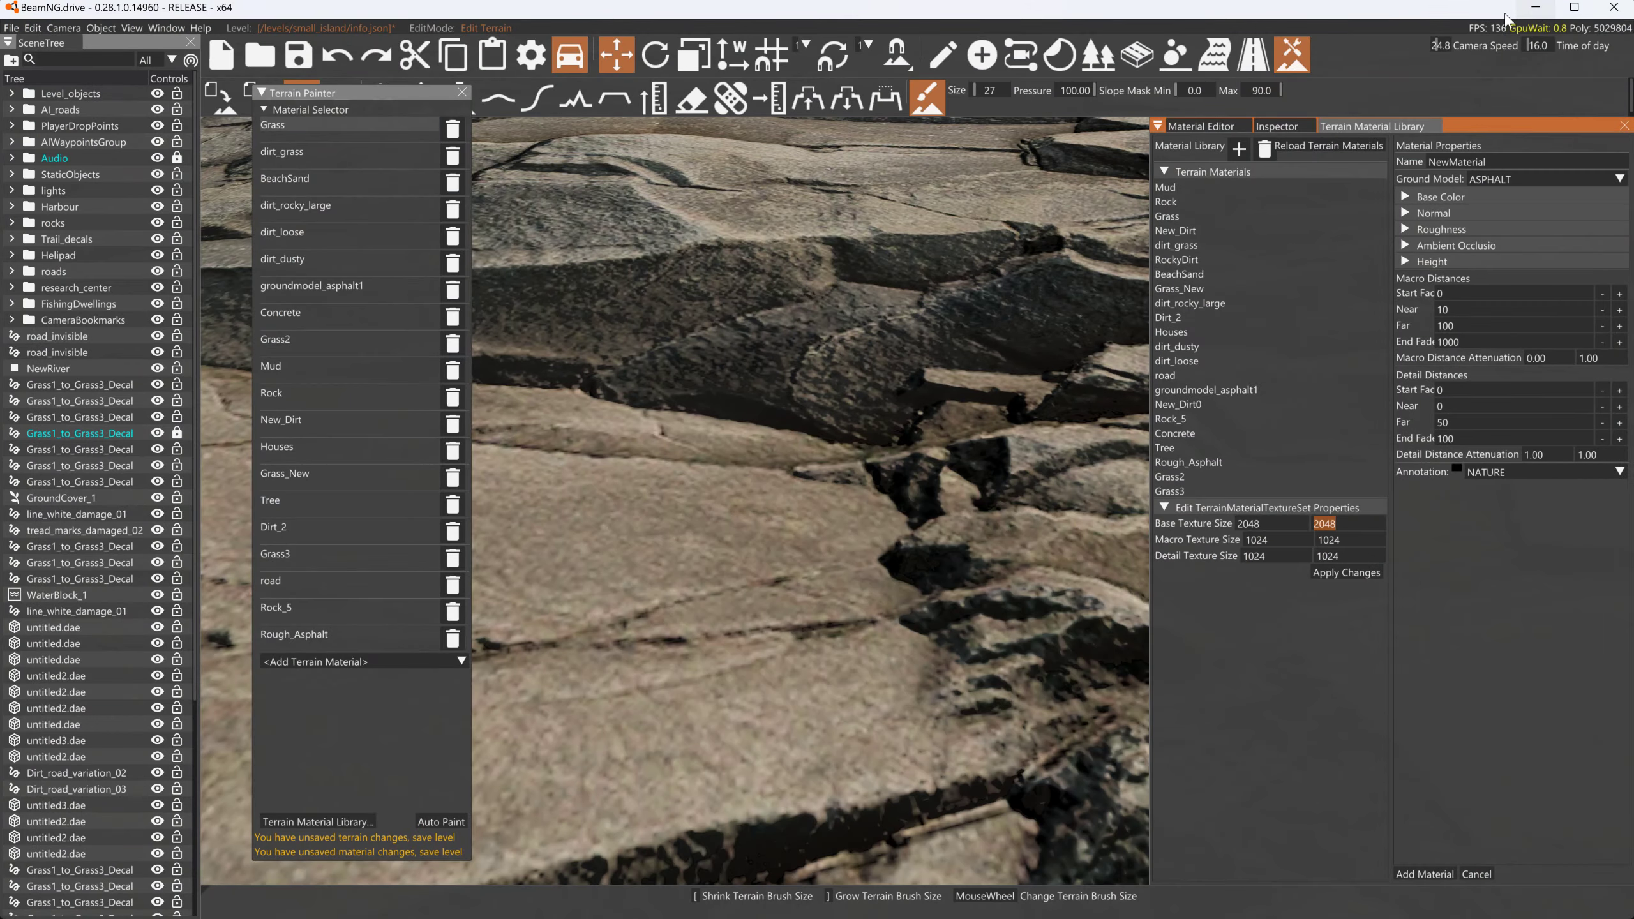
pyautogui.click(1533, 9)
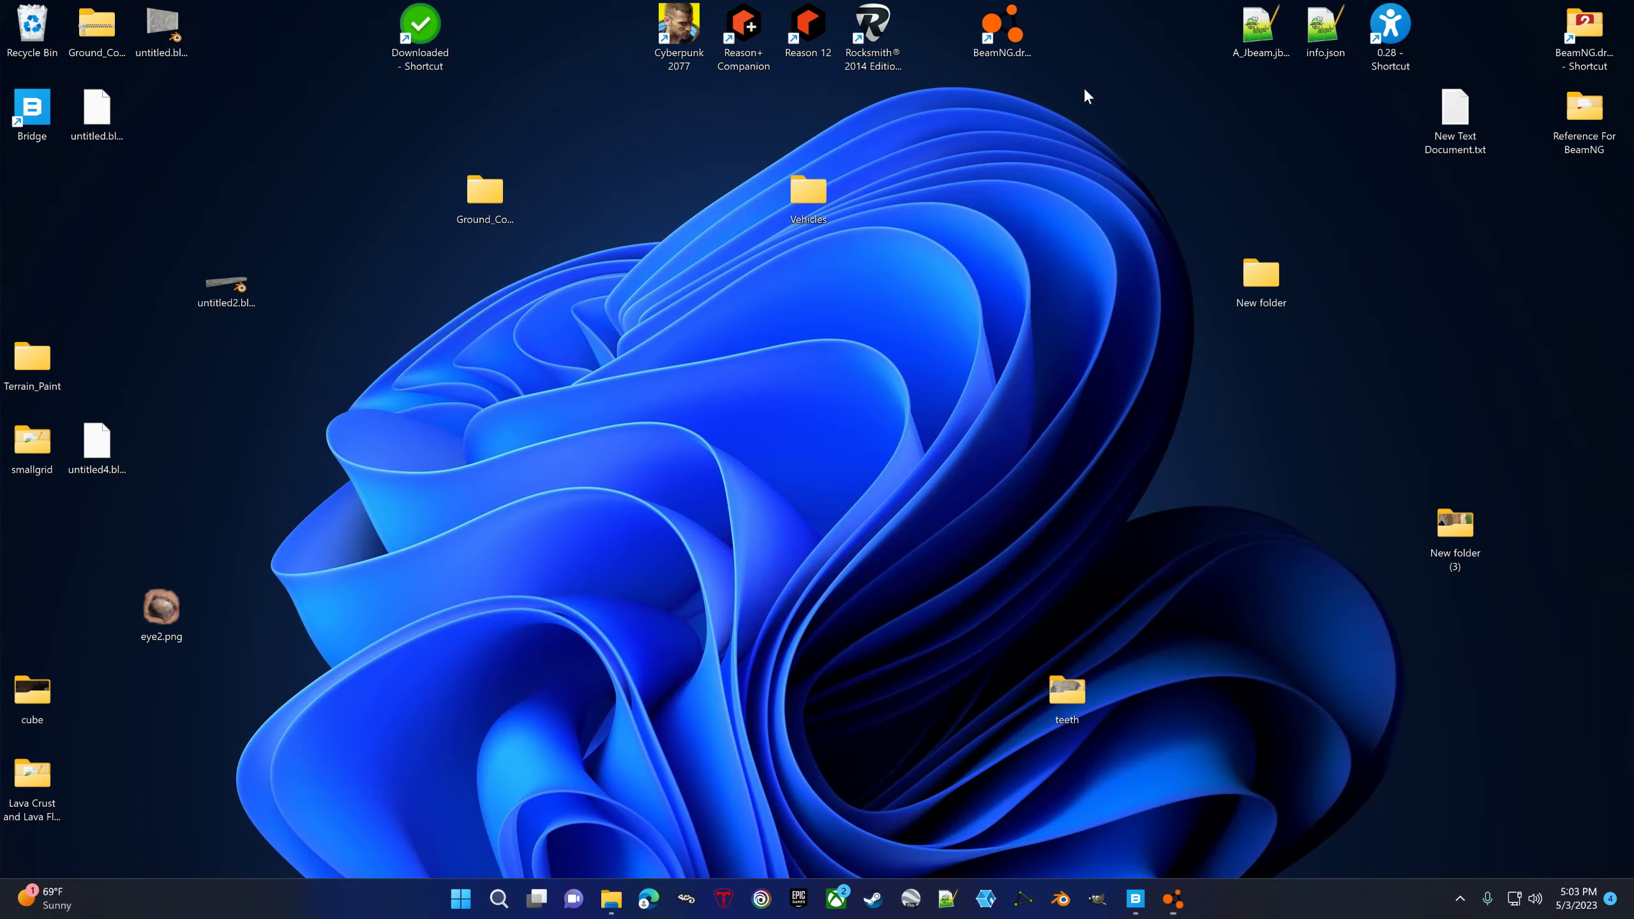
pyautogui.doubleClick(441, 29)
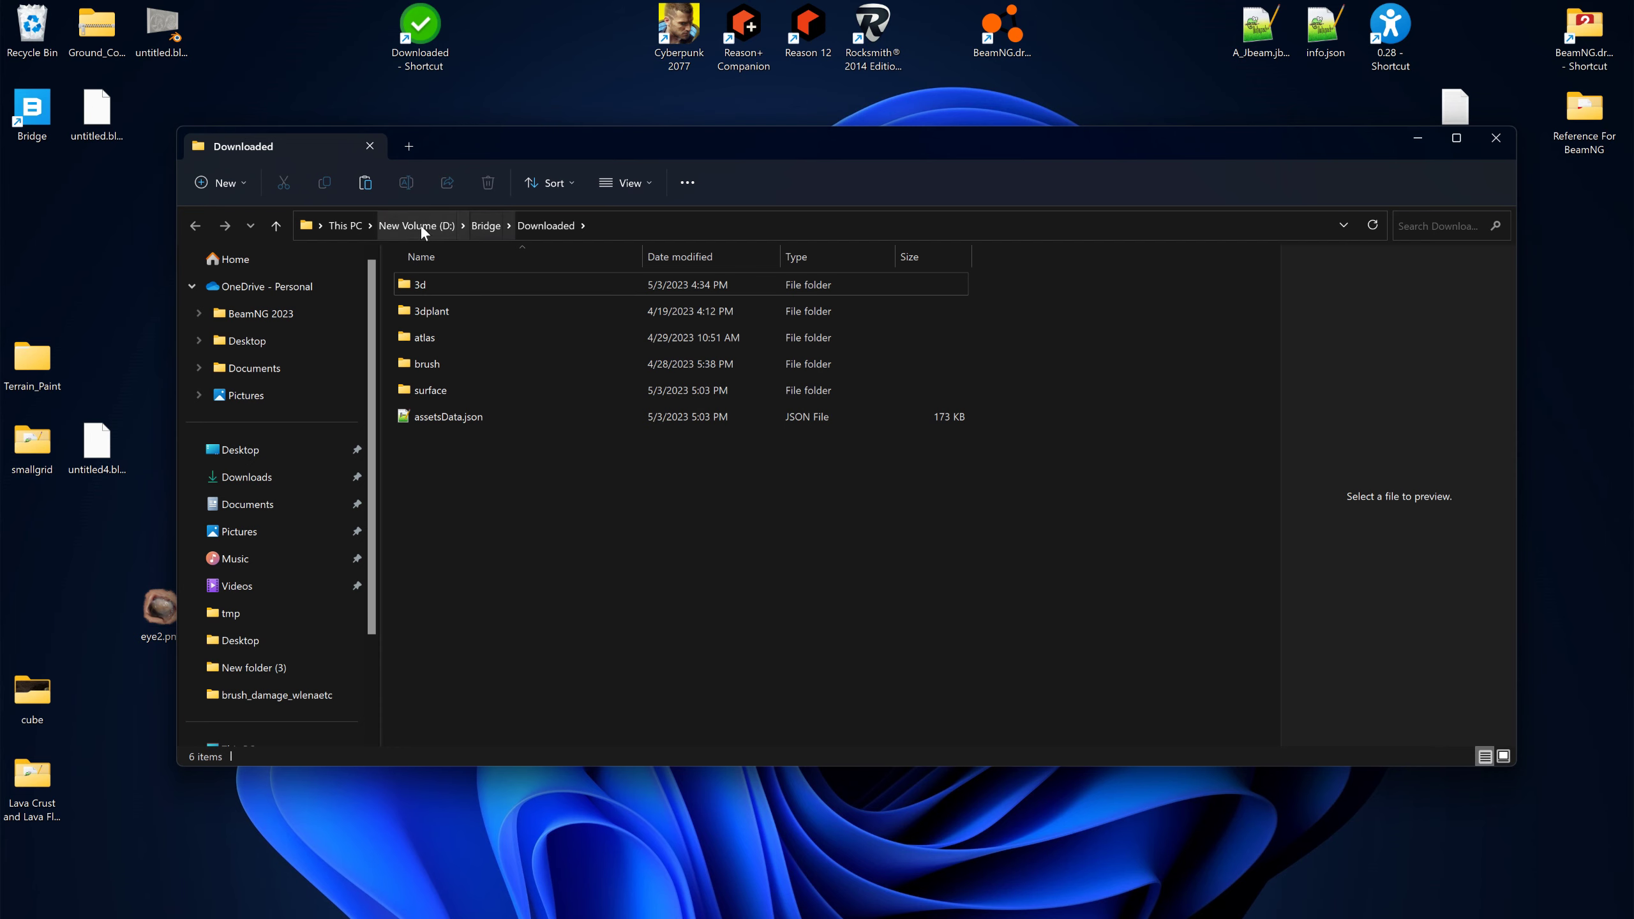
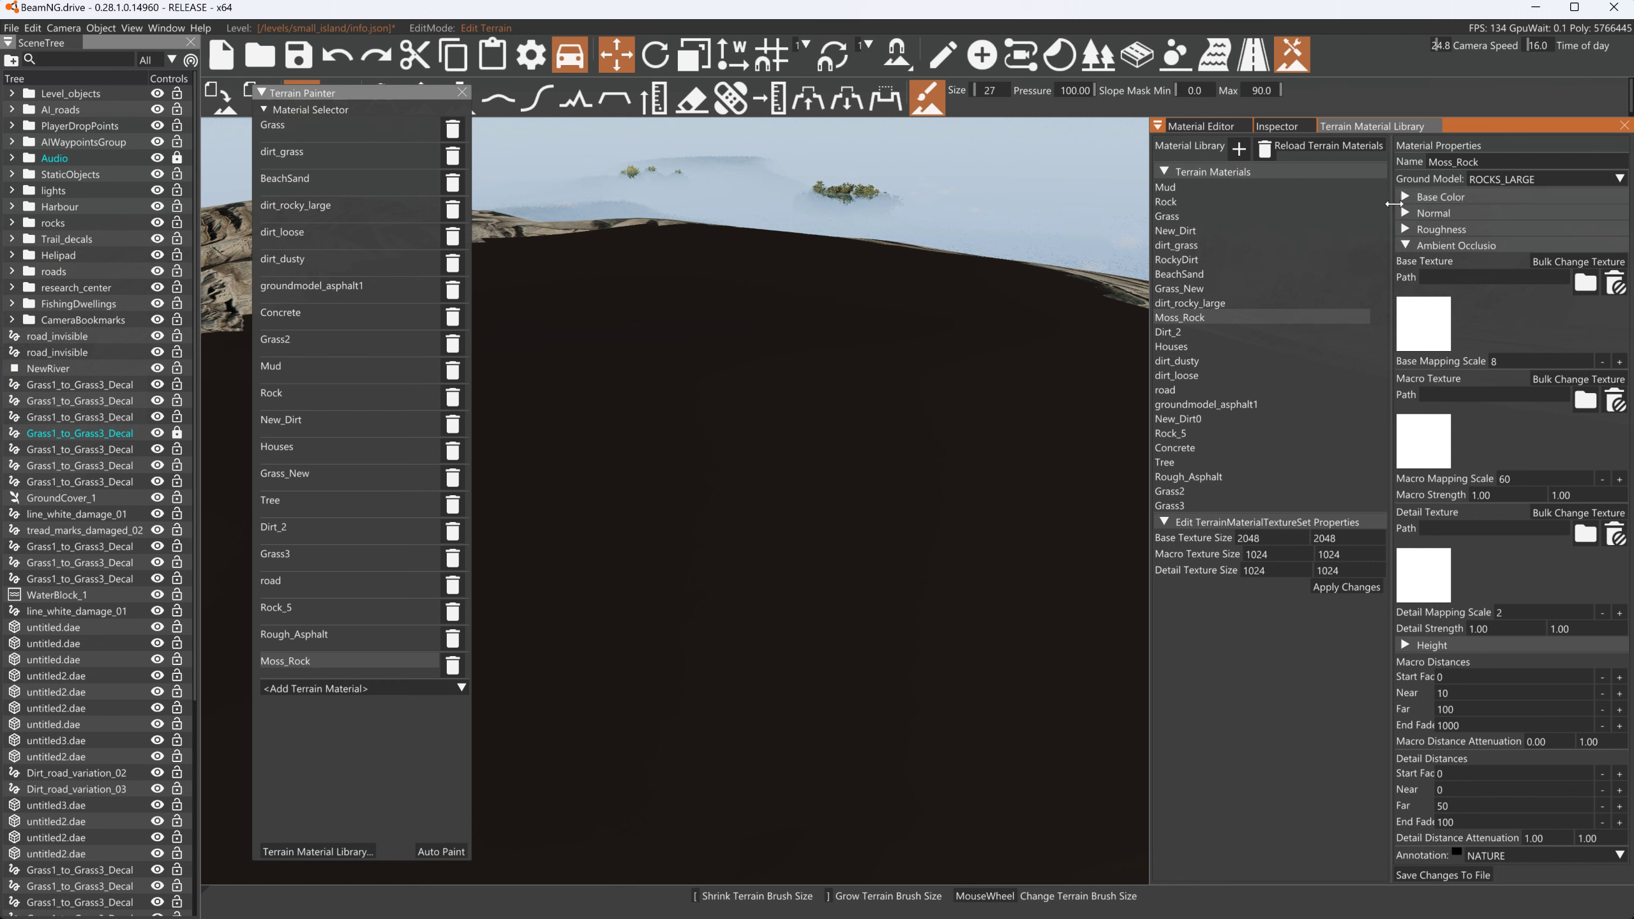
# Check Moss_Rock's Base Color and Ambient Occlusion textures, collapse both sections and save the material changes to file
pyautogui.click(1409, 195)
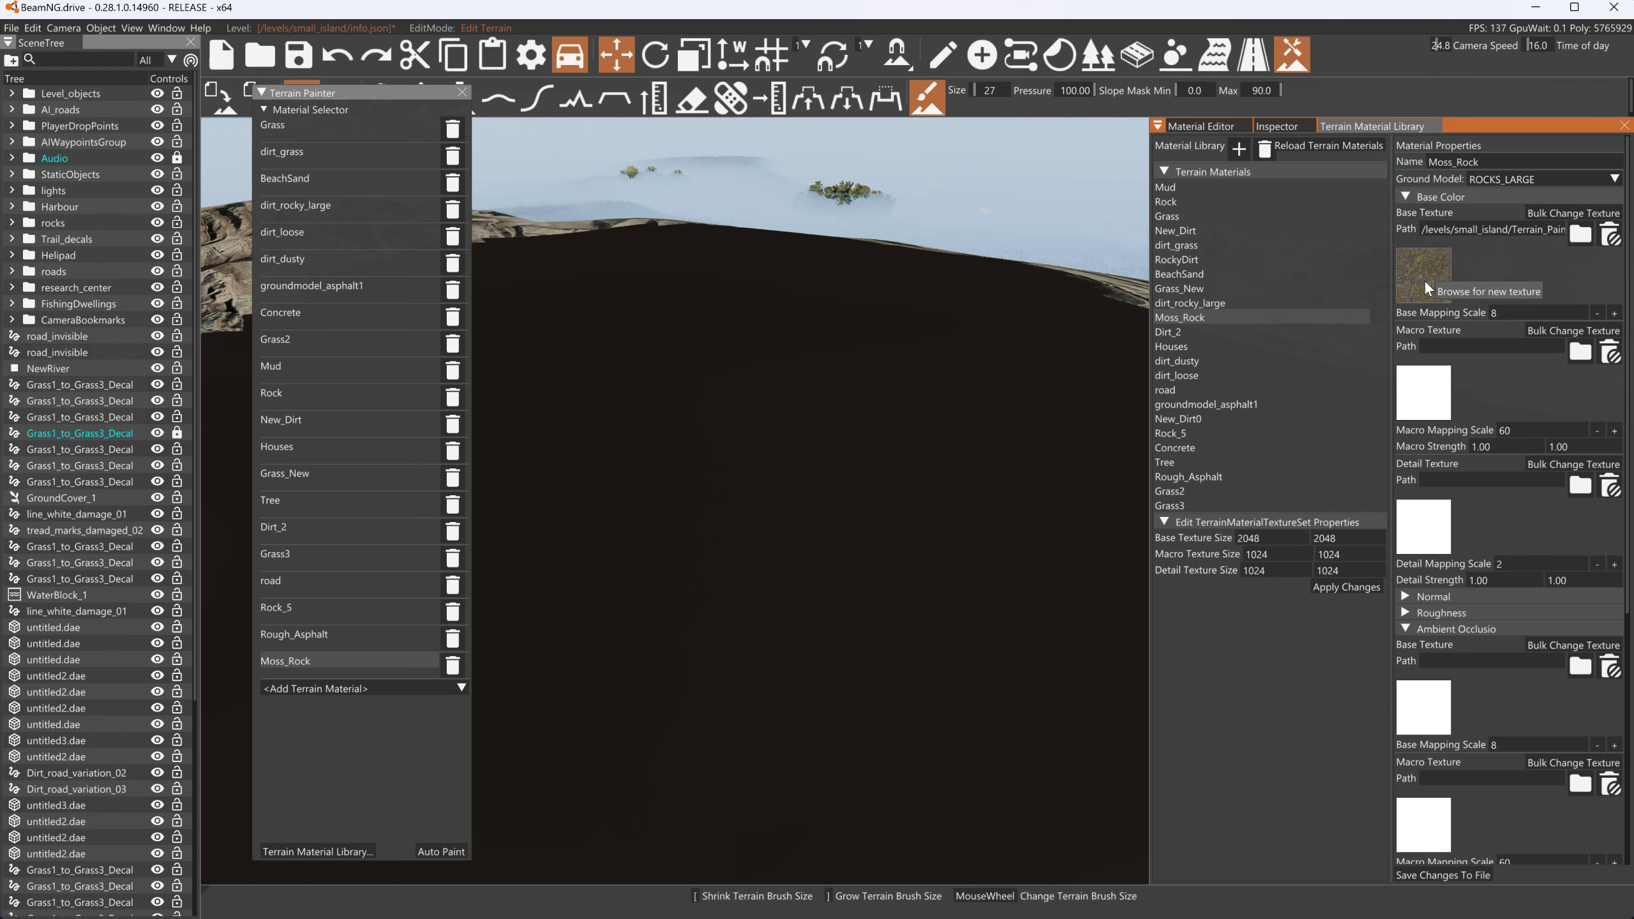
pyautogui.click(1409, 196)
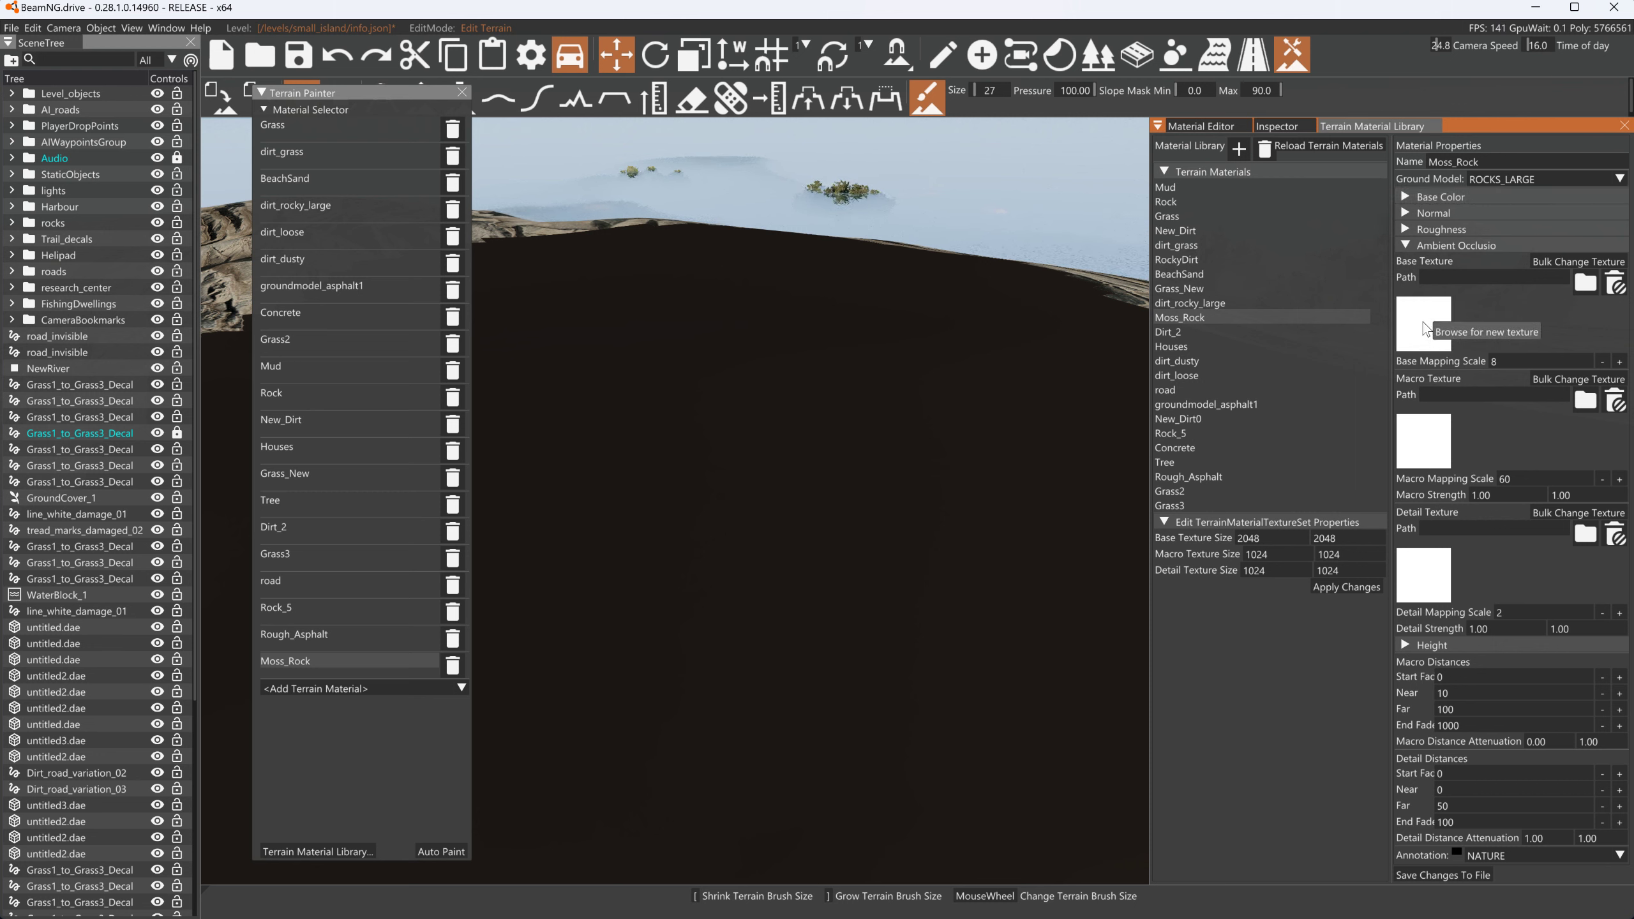
pyautogui.click(1404, 247)
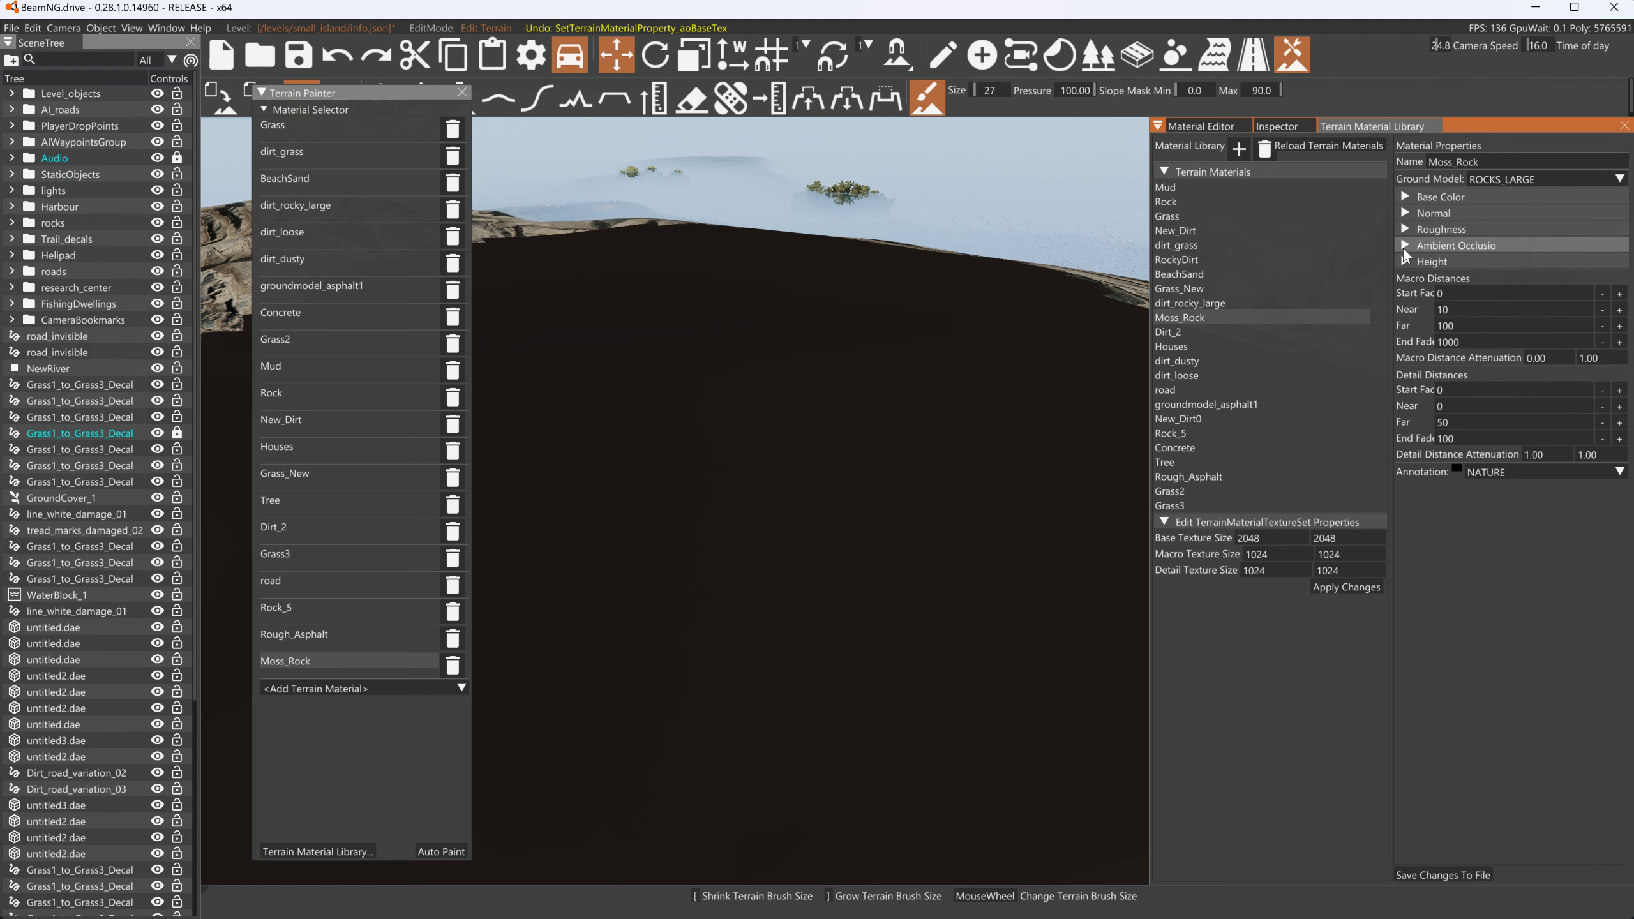
pyautogui.click(1452, 874)
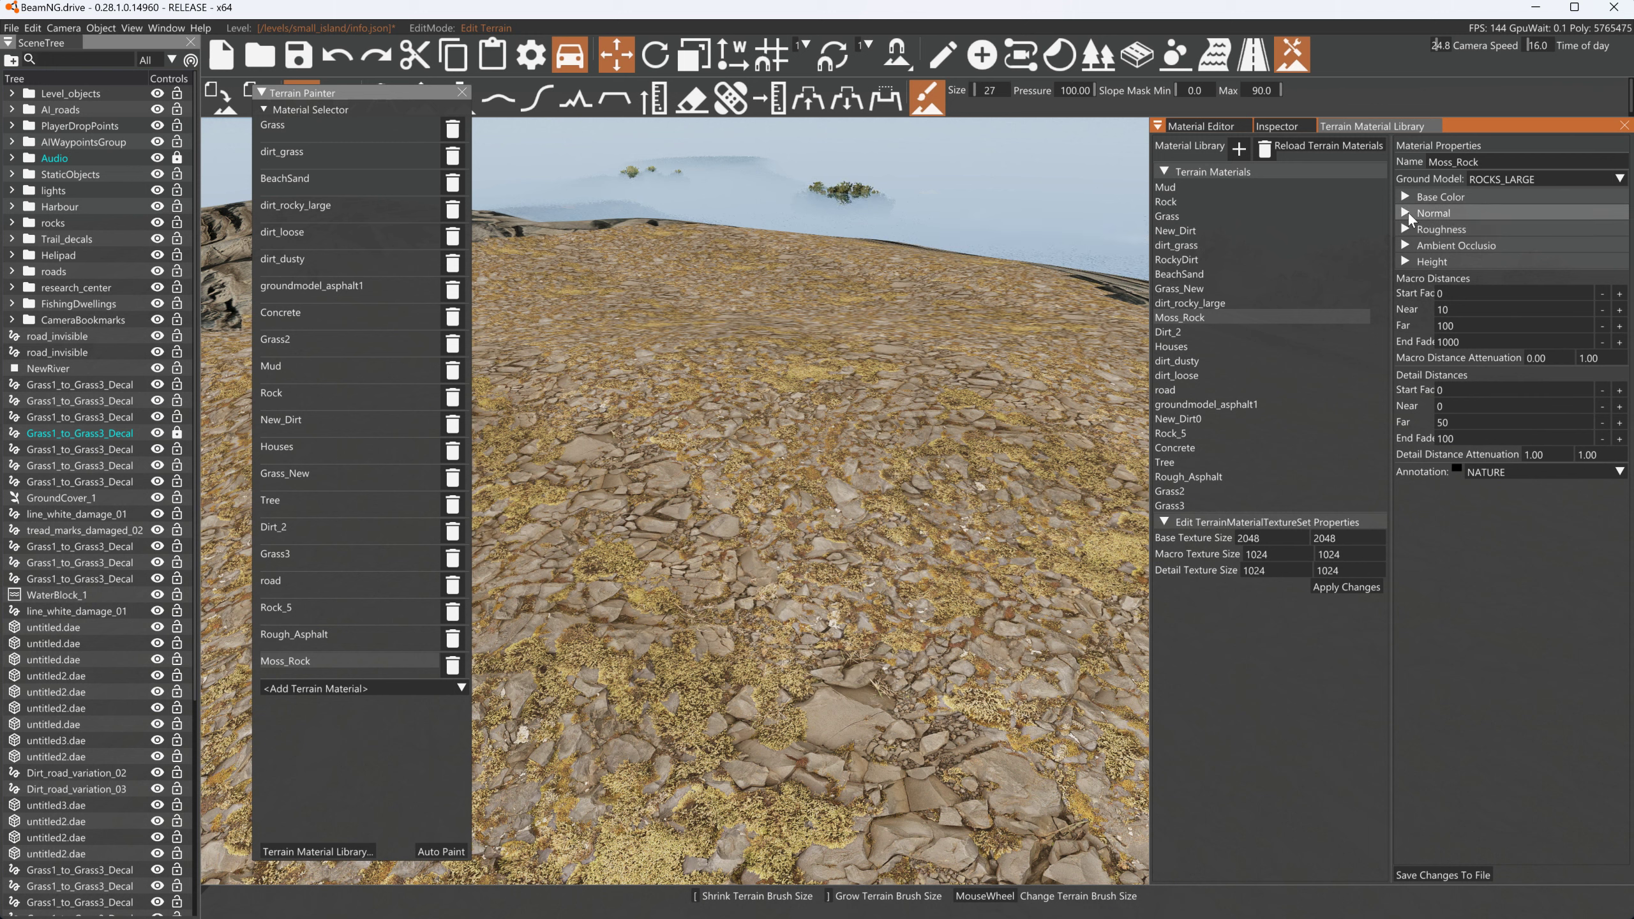
# Set Moss_Rock's Normal base texture to vewmeehlw_2K_Normal.jpg from /levels/small_island/Terrain_Paints/moss_ground_vewmeehlw/
pyautogui.click(1408, 212)
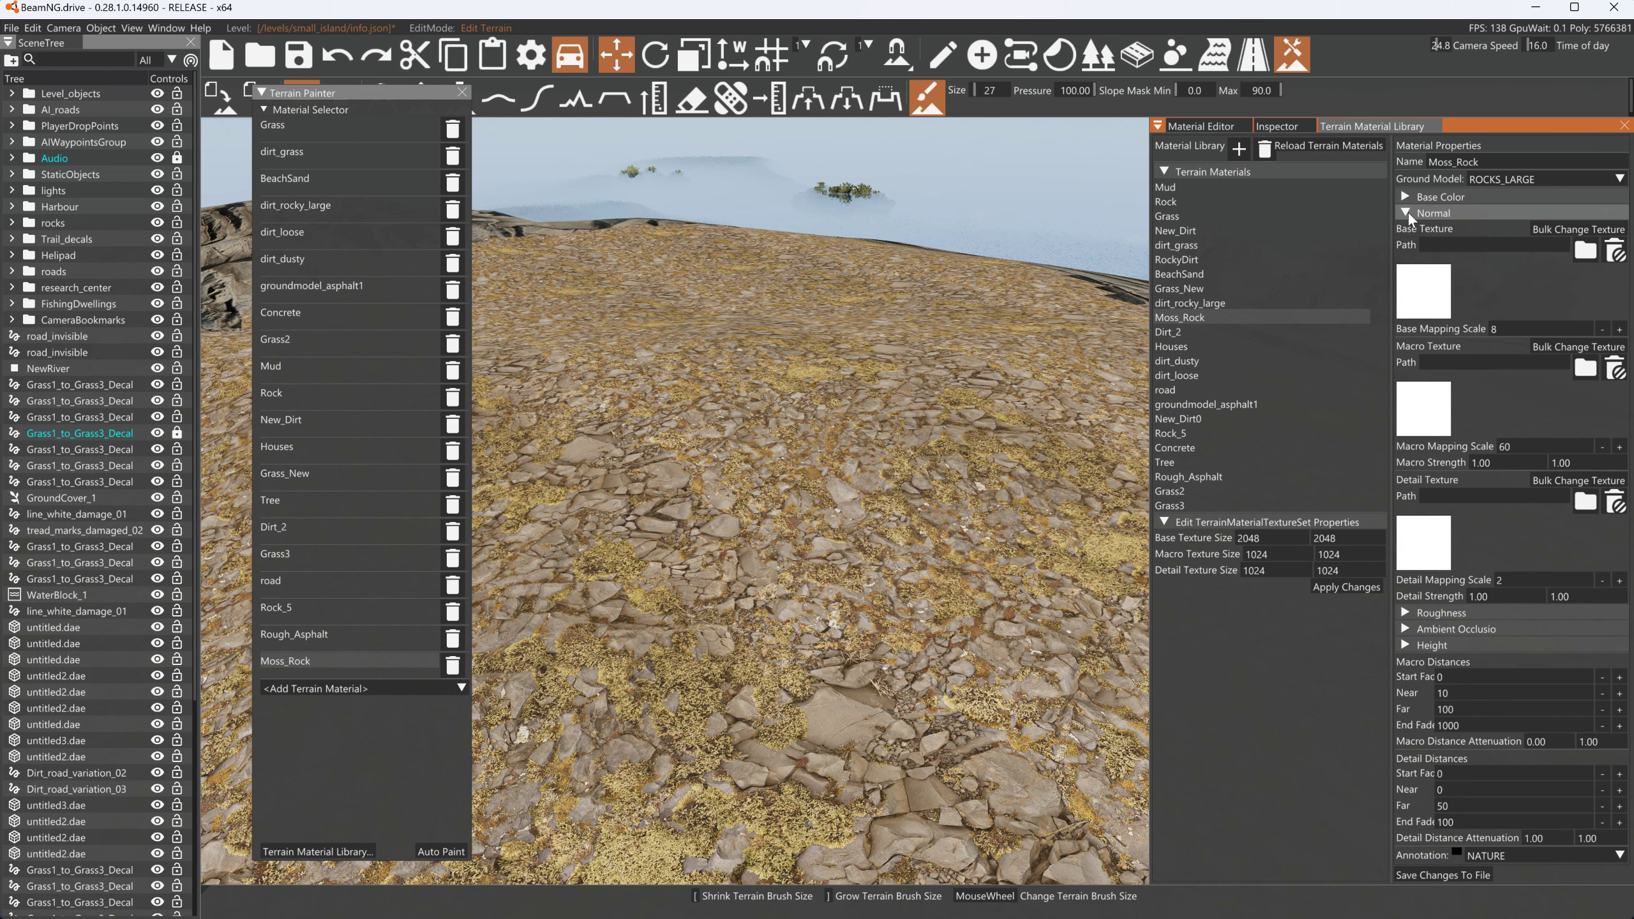
pyautogui.click(1410, 298)
pyautogui.click(164, 45)
pyautogui.write('/levels/small_island/Terrain_Paints/moss_ground_vewmeehlw/')
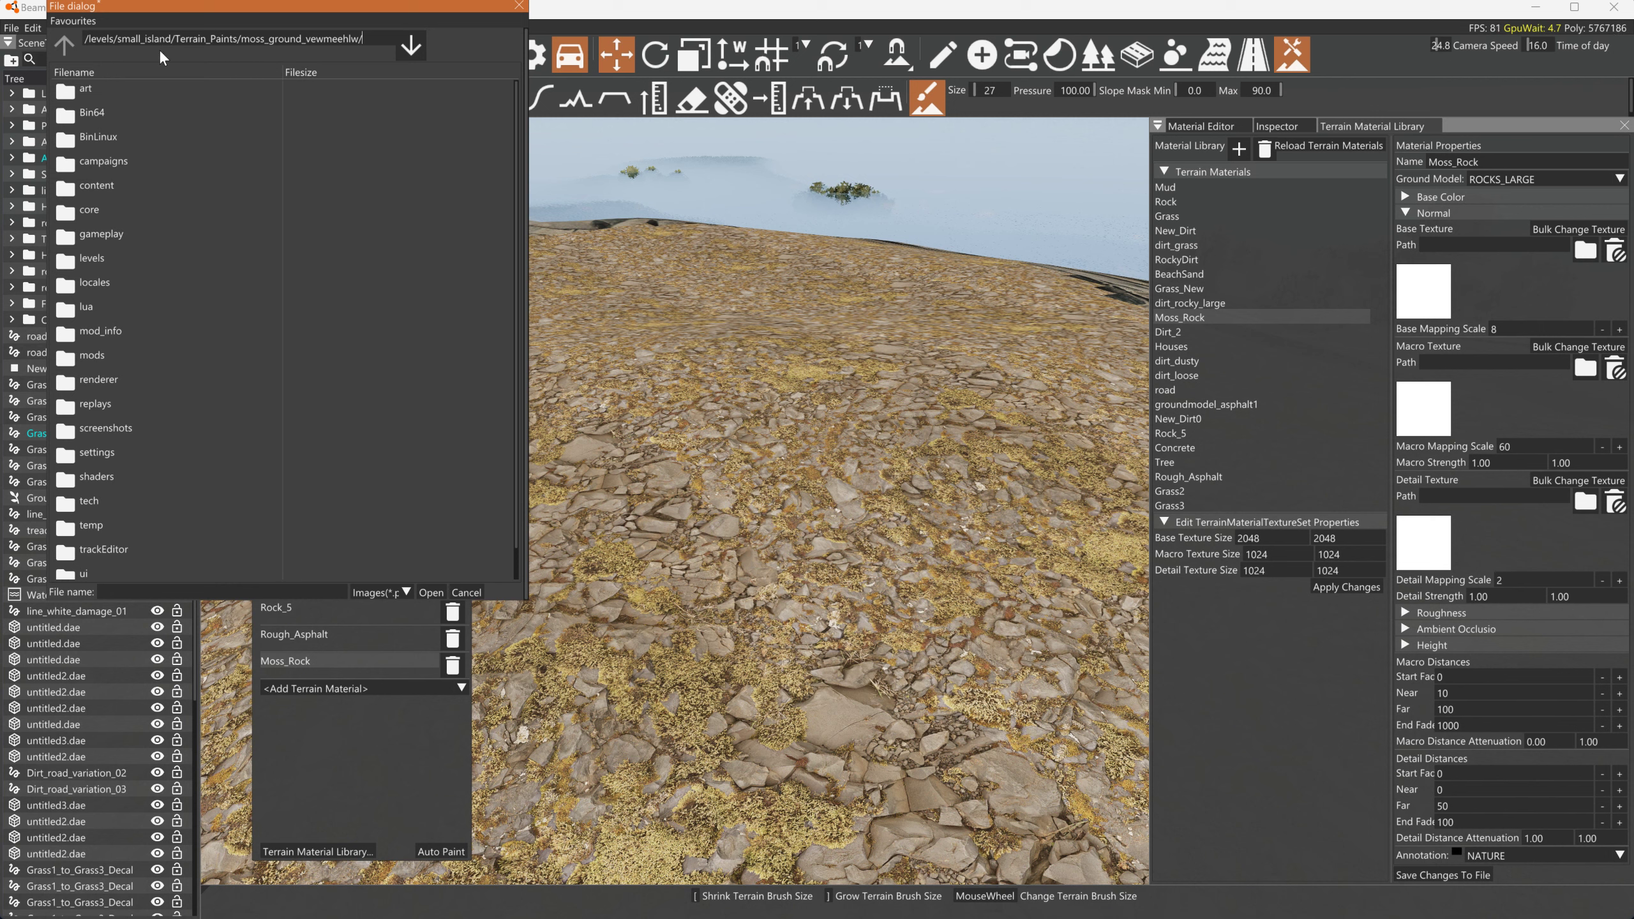
pyautogui.press('Return')
pyautogui.click(166, 288)
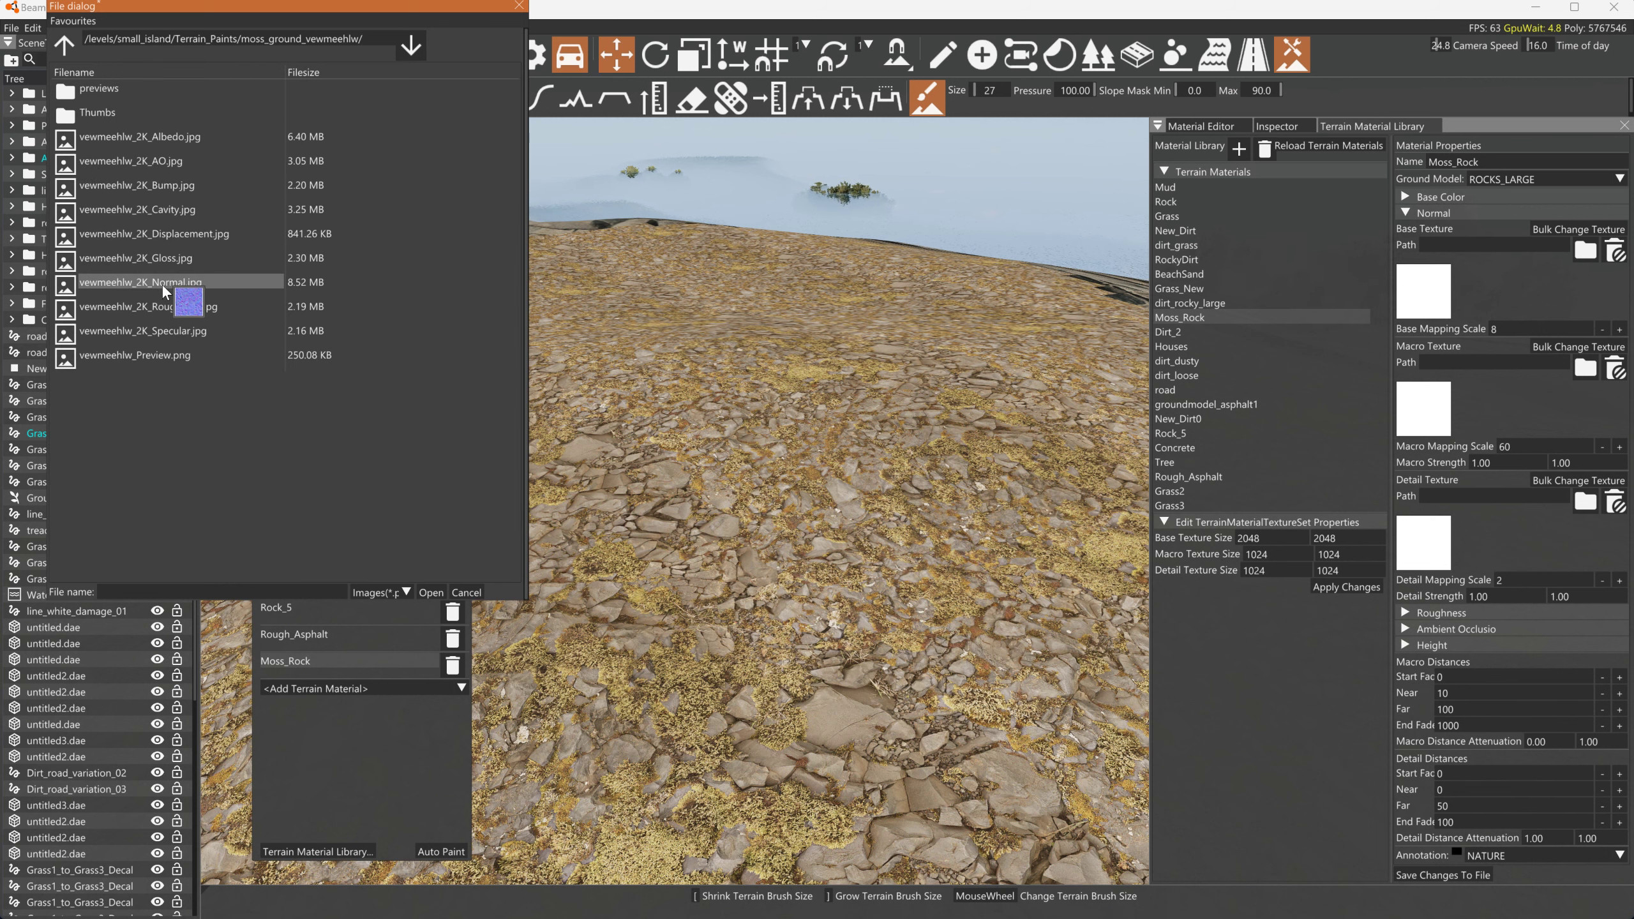
pyautogui.click(430, 593)
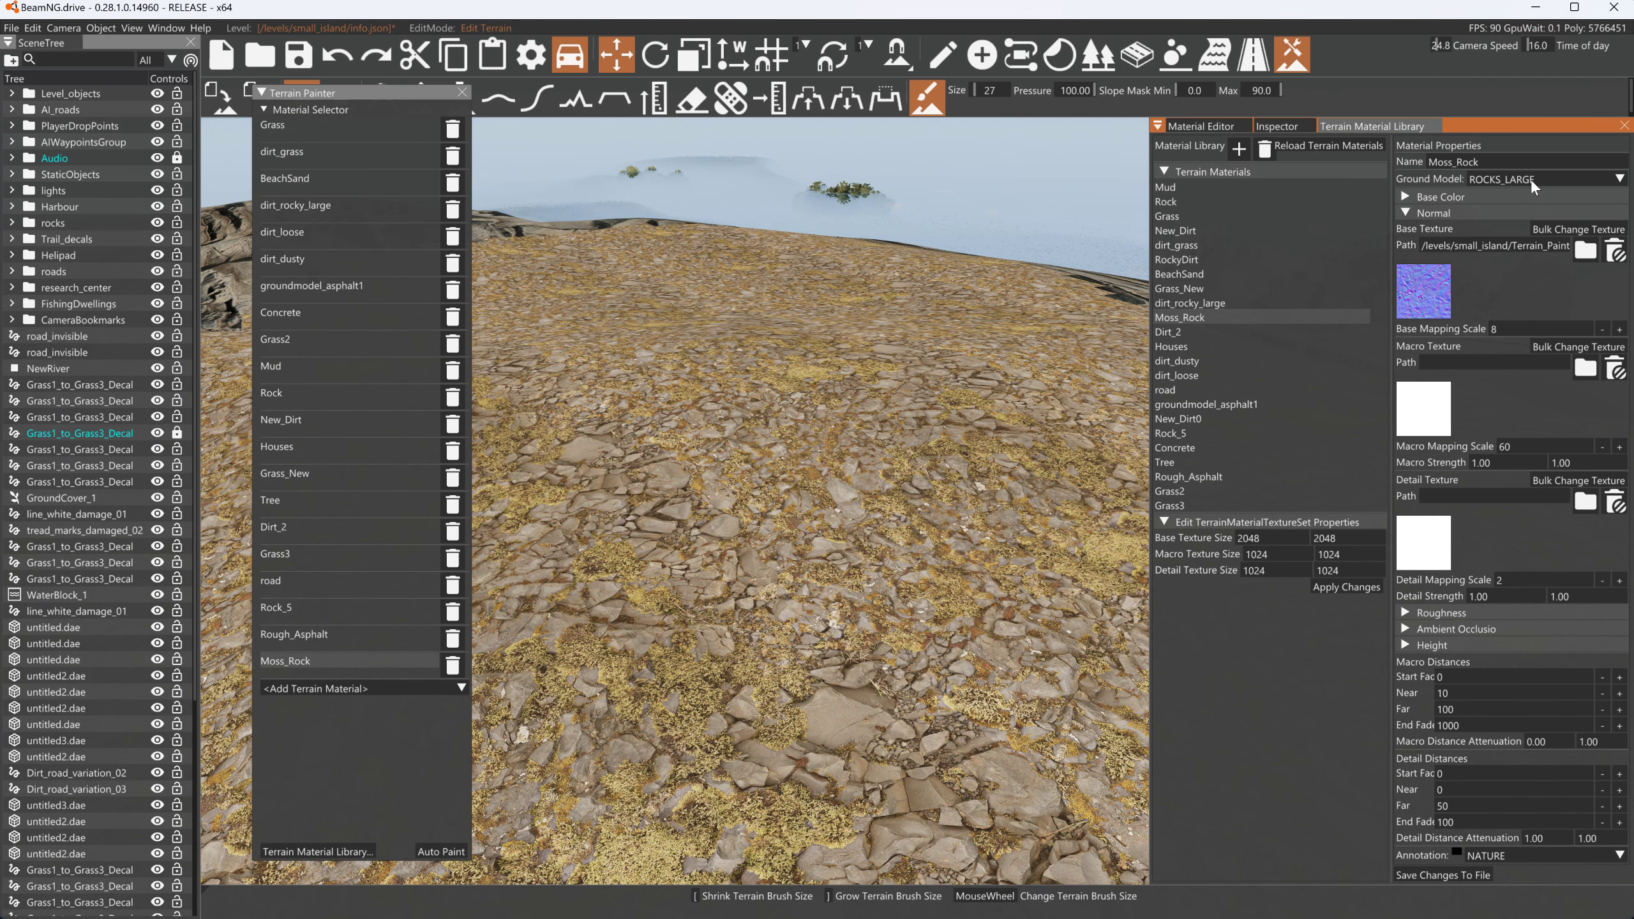
pyautogui.click(1405, 213)
# Set Moss_Rock's Roughness base texture to vewmeehlw_2K_Roughness.jpg from /levels/small_island/Terrain_Paints/moss_ground_vewmeehlw/
pyautogui.click(1412, 230)
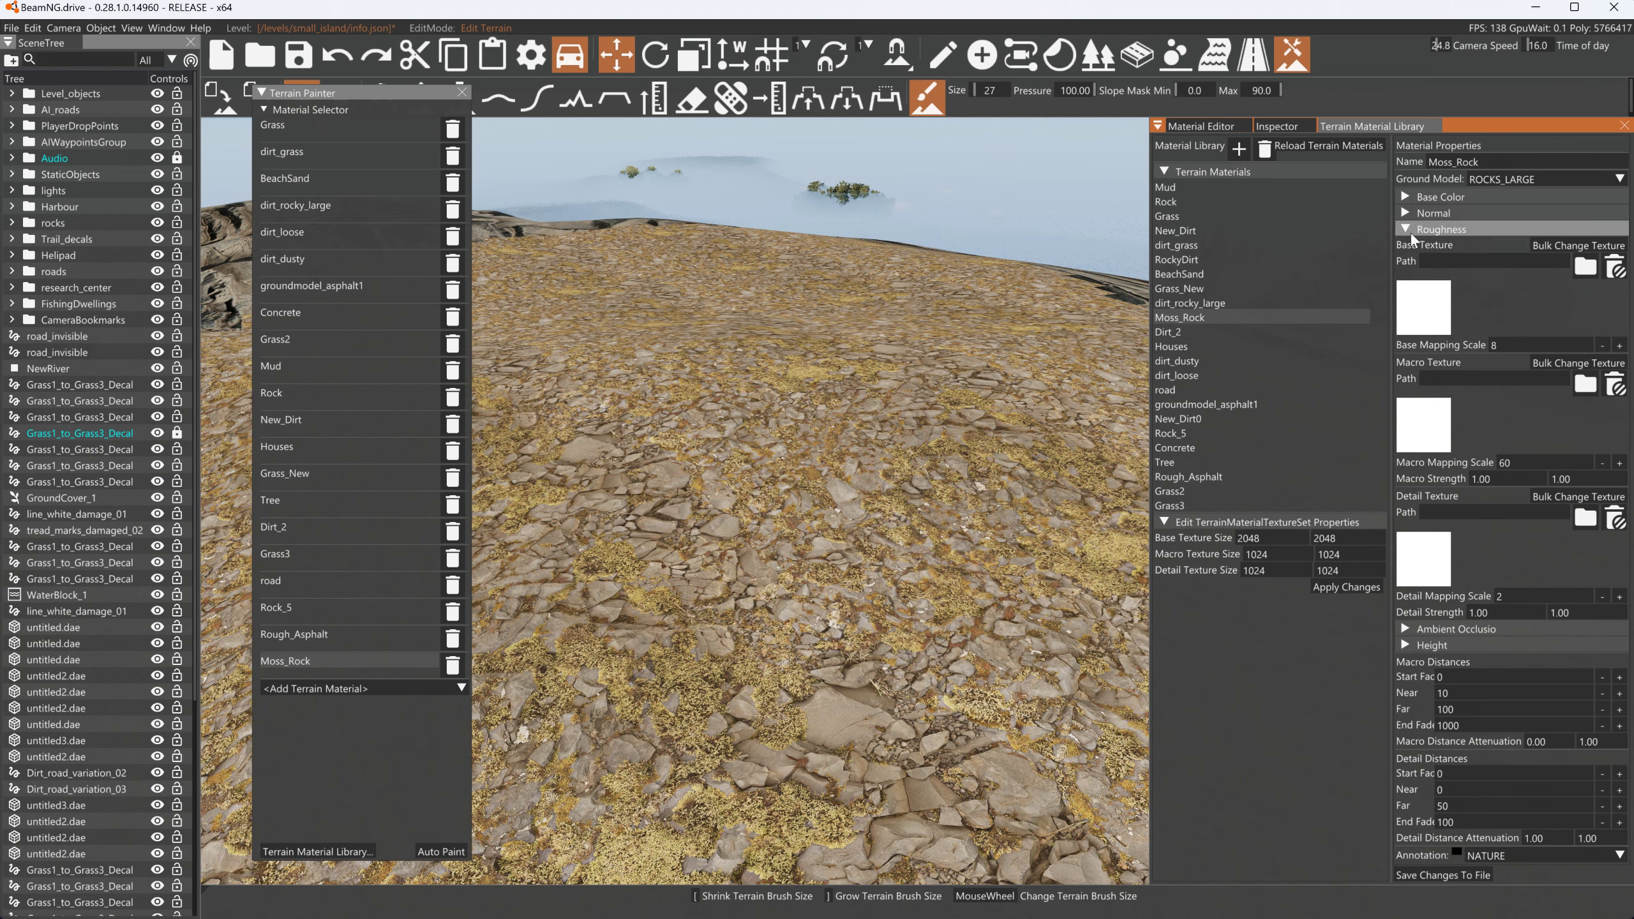
pyautogui.click(1423, 308)
pyautogui.click(134, 44)
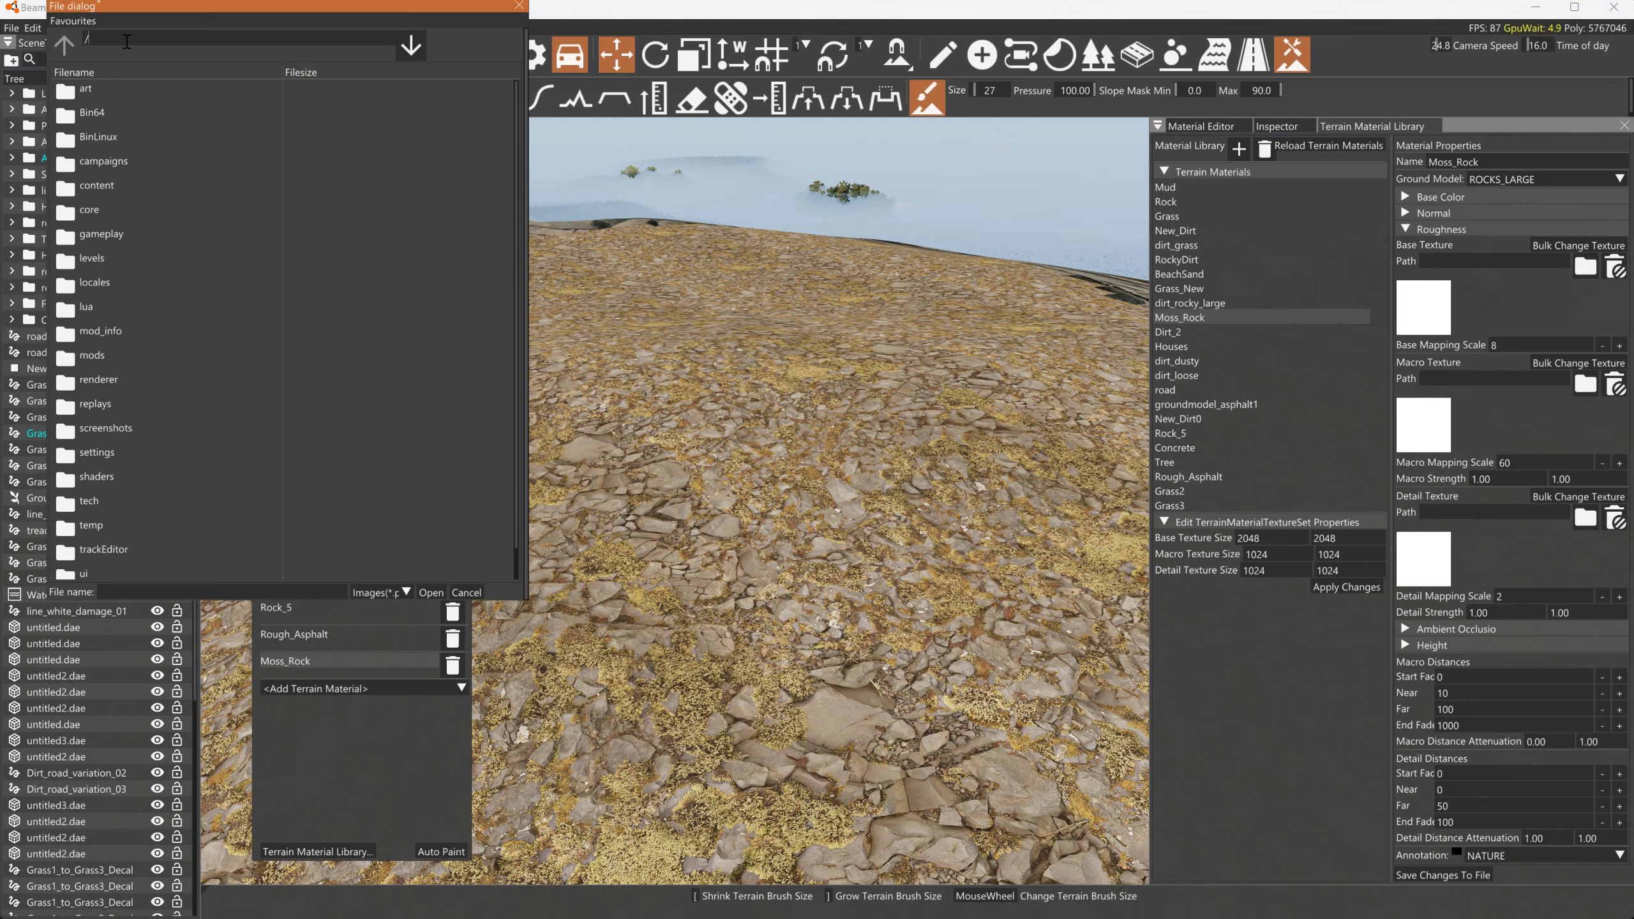
pyautogui.write('levels/small_island/Terrain_Paints/moss_ground_vewmeehlw/')
pyautogui.press('Return')
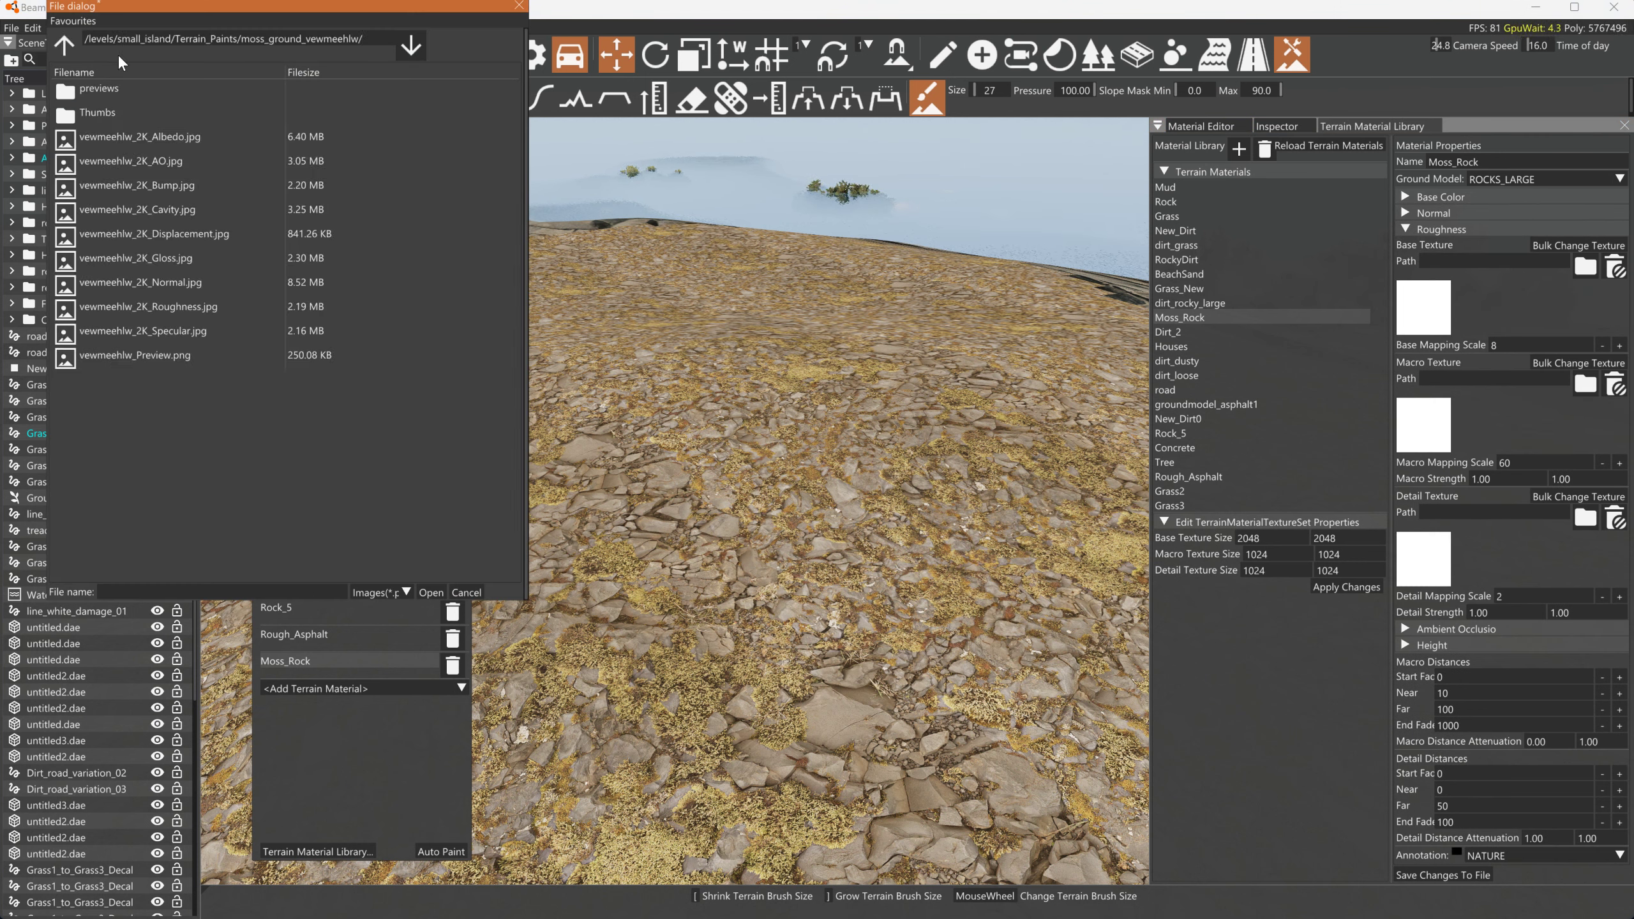
pyautogui.click(159, 309)
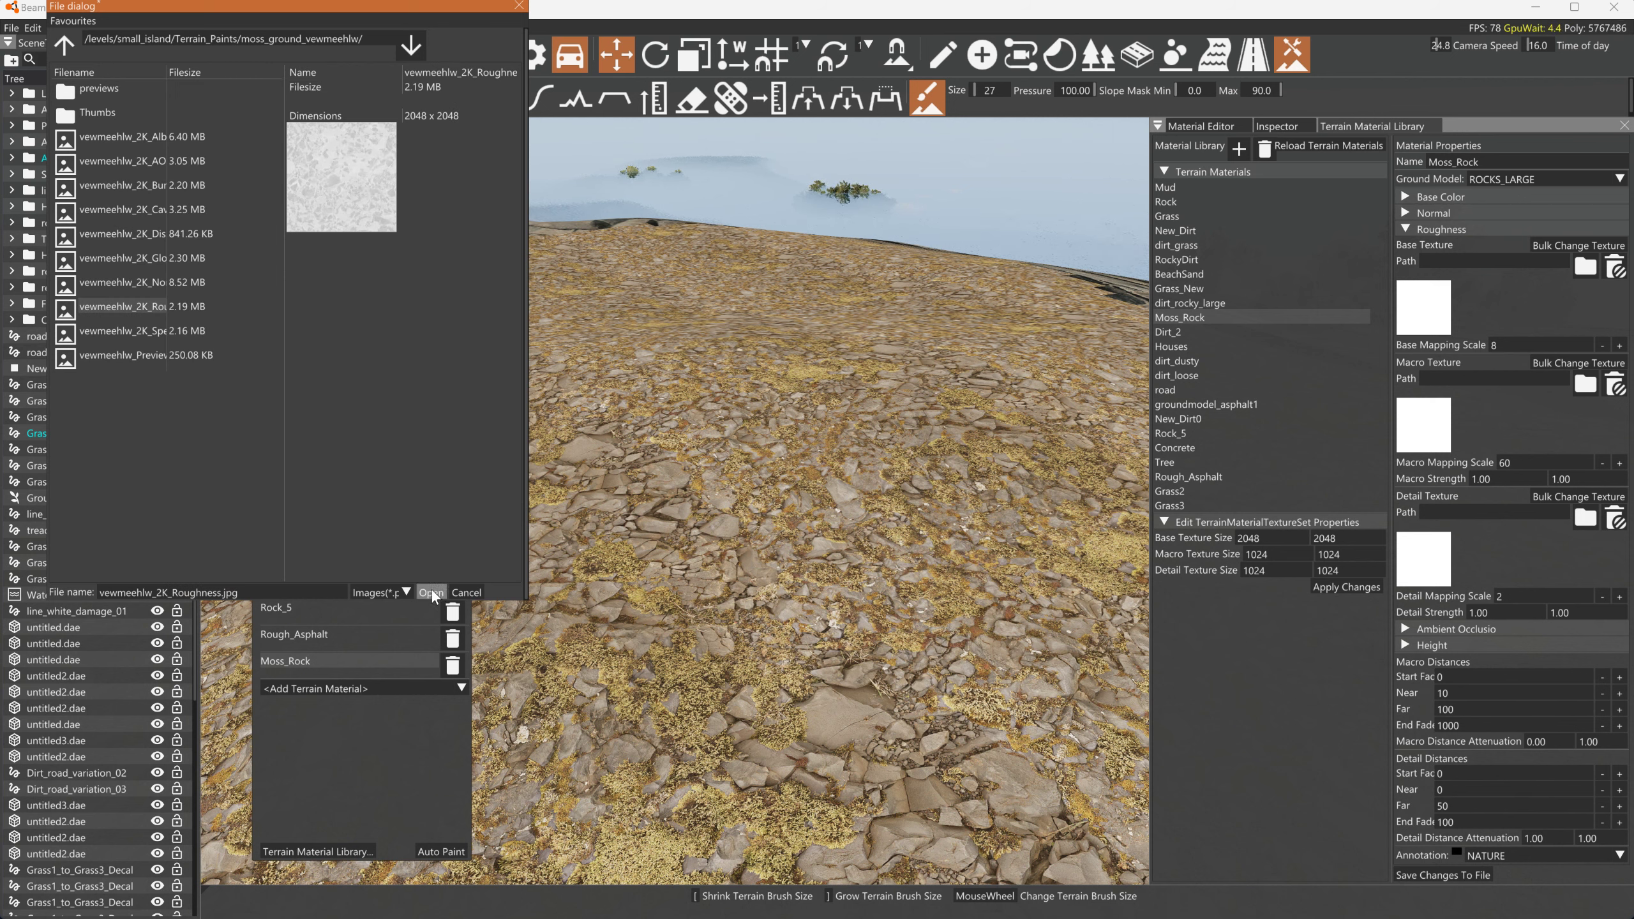
pyautogui.click(431, 592)
pyautogui.click(1406, 229)
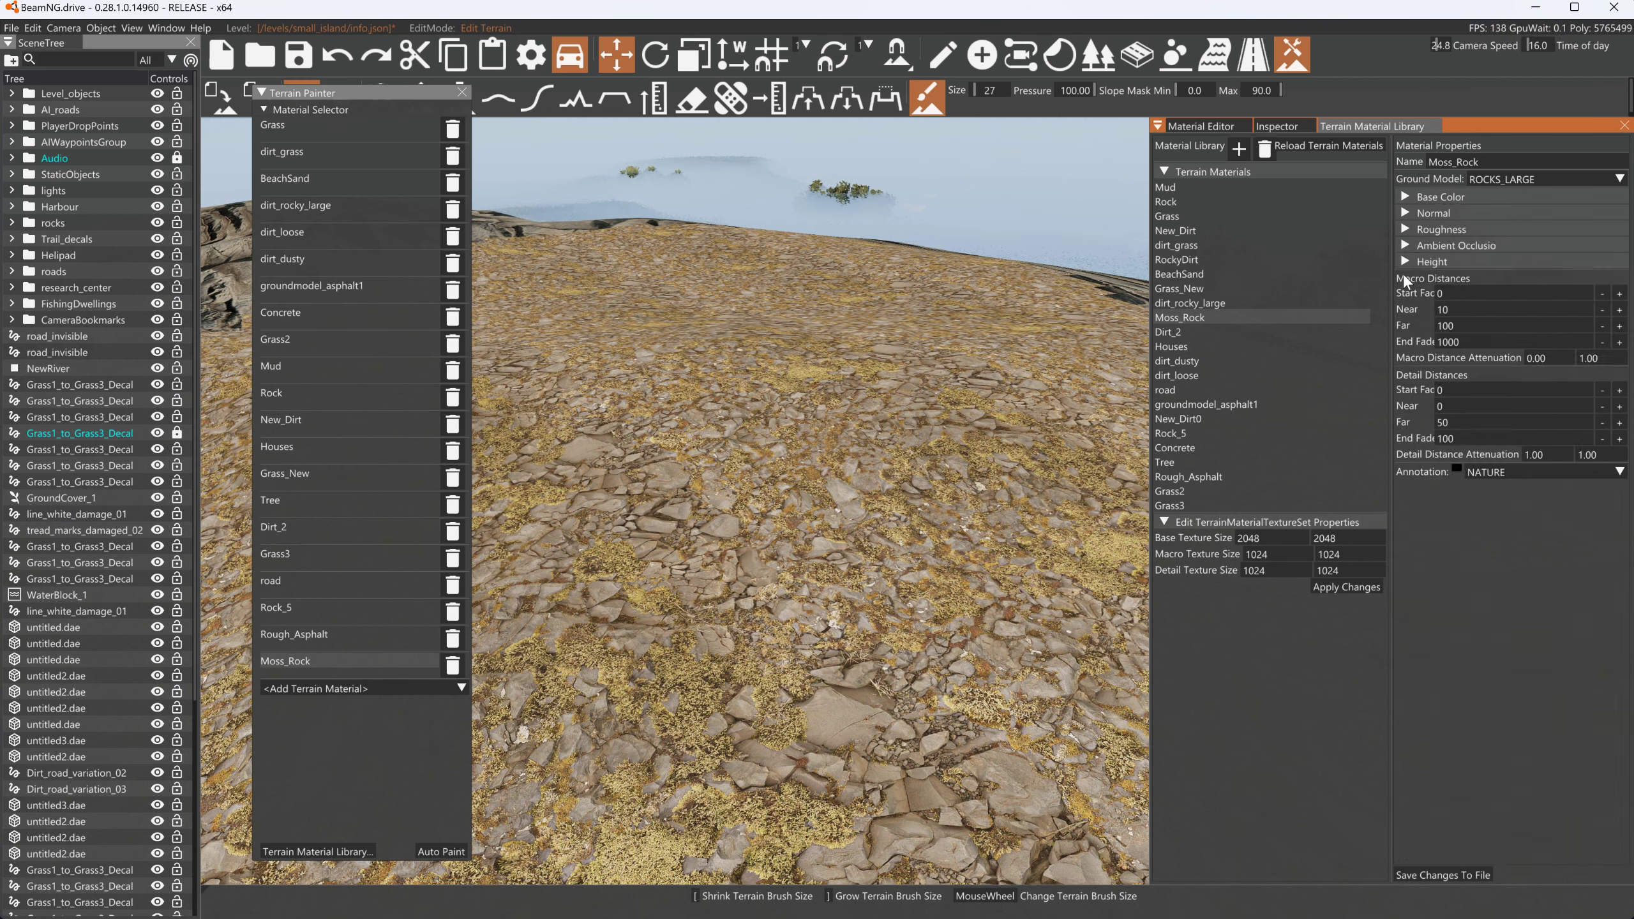
# Set Moss_Rock's Height base texture to vewmeehlw_2K_Displacement.jpg from /levels/small_island/Terrain_Paints/moss_ground_vewmeehlw/
pyautogui.click(1405, 262)
pyautogui.click(1584, 298)
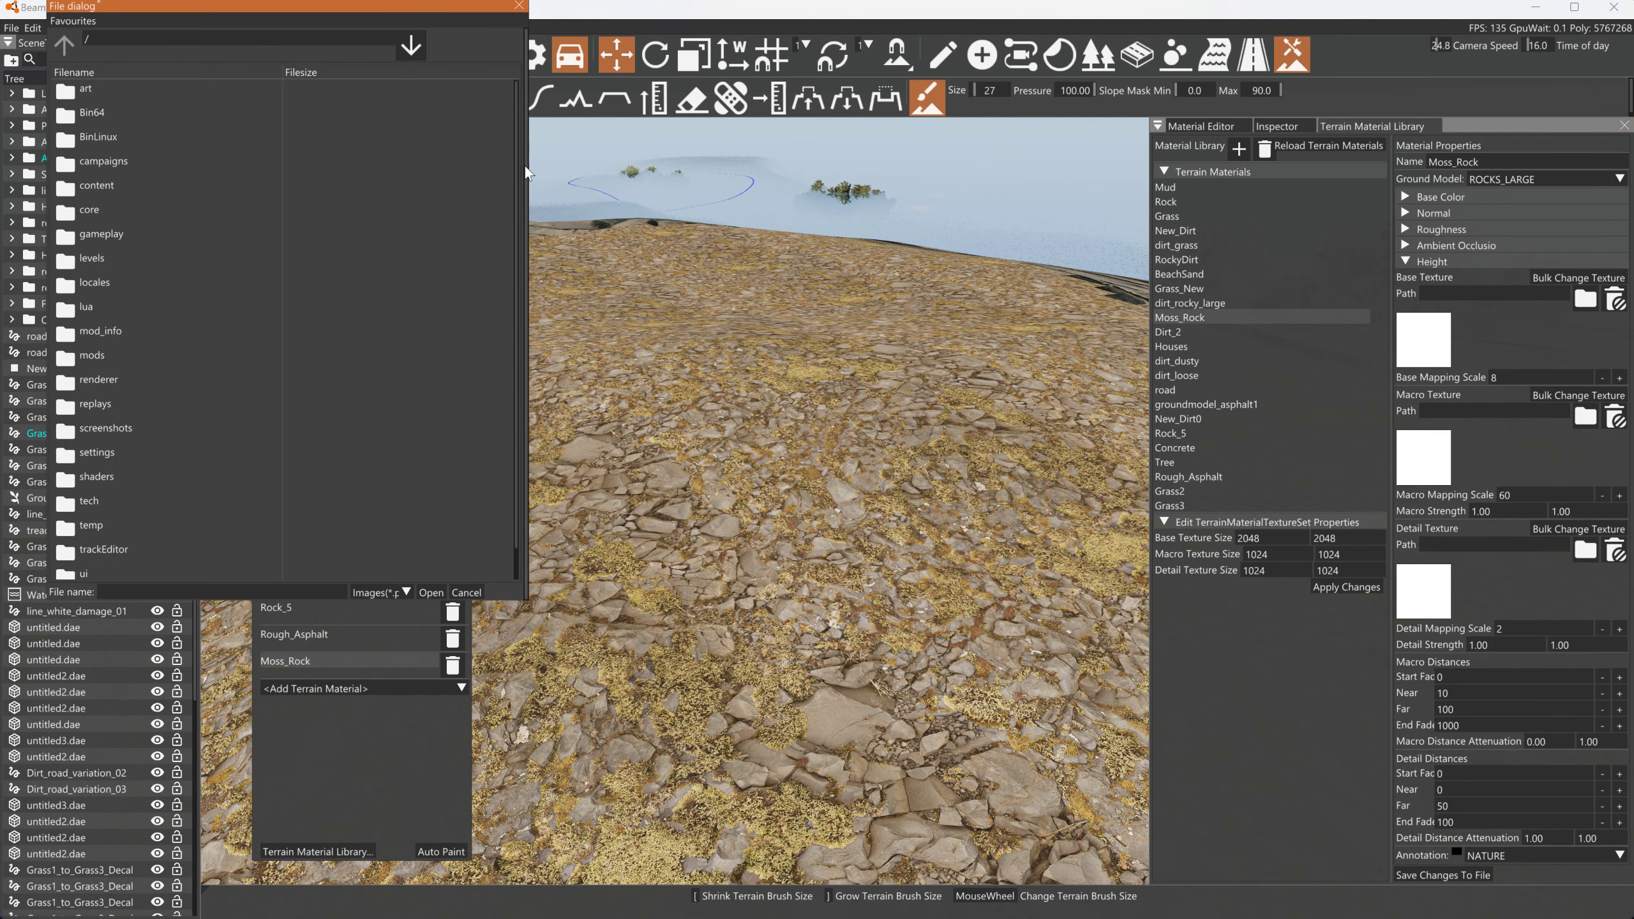
pyautogui.write('levels/small_island/Terrain_Paints/moss_ground_vewmeehlw/')
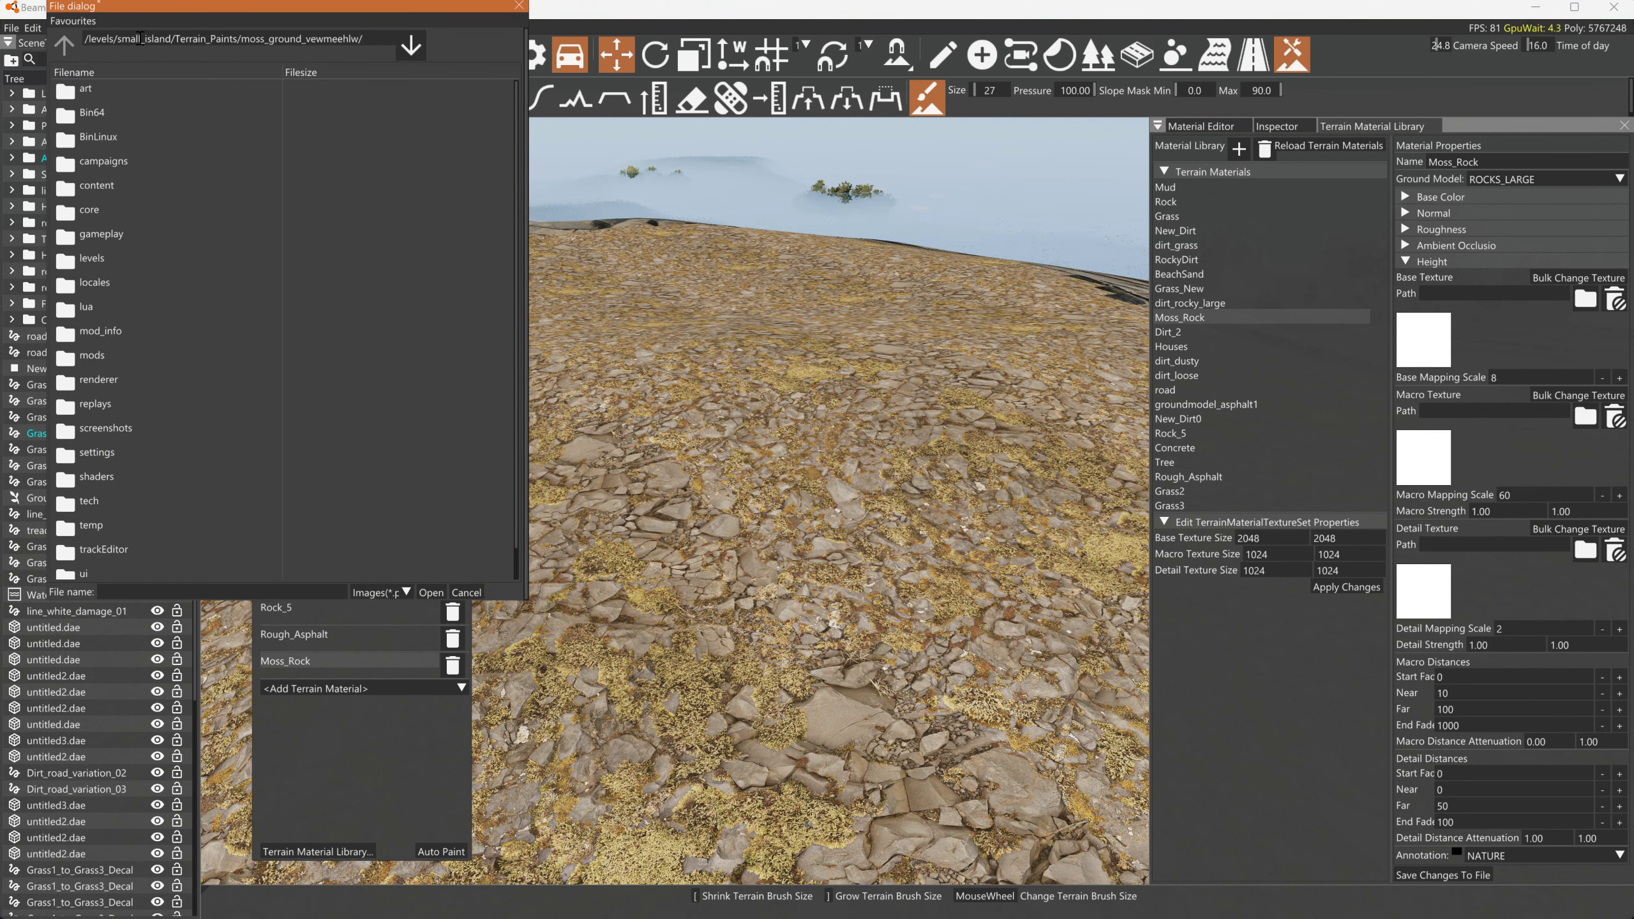
pyautogui.press('Return')
pyautogui.click(165, 235)
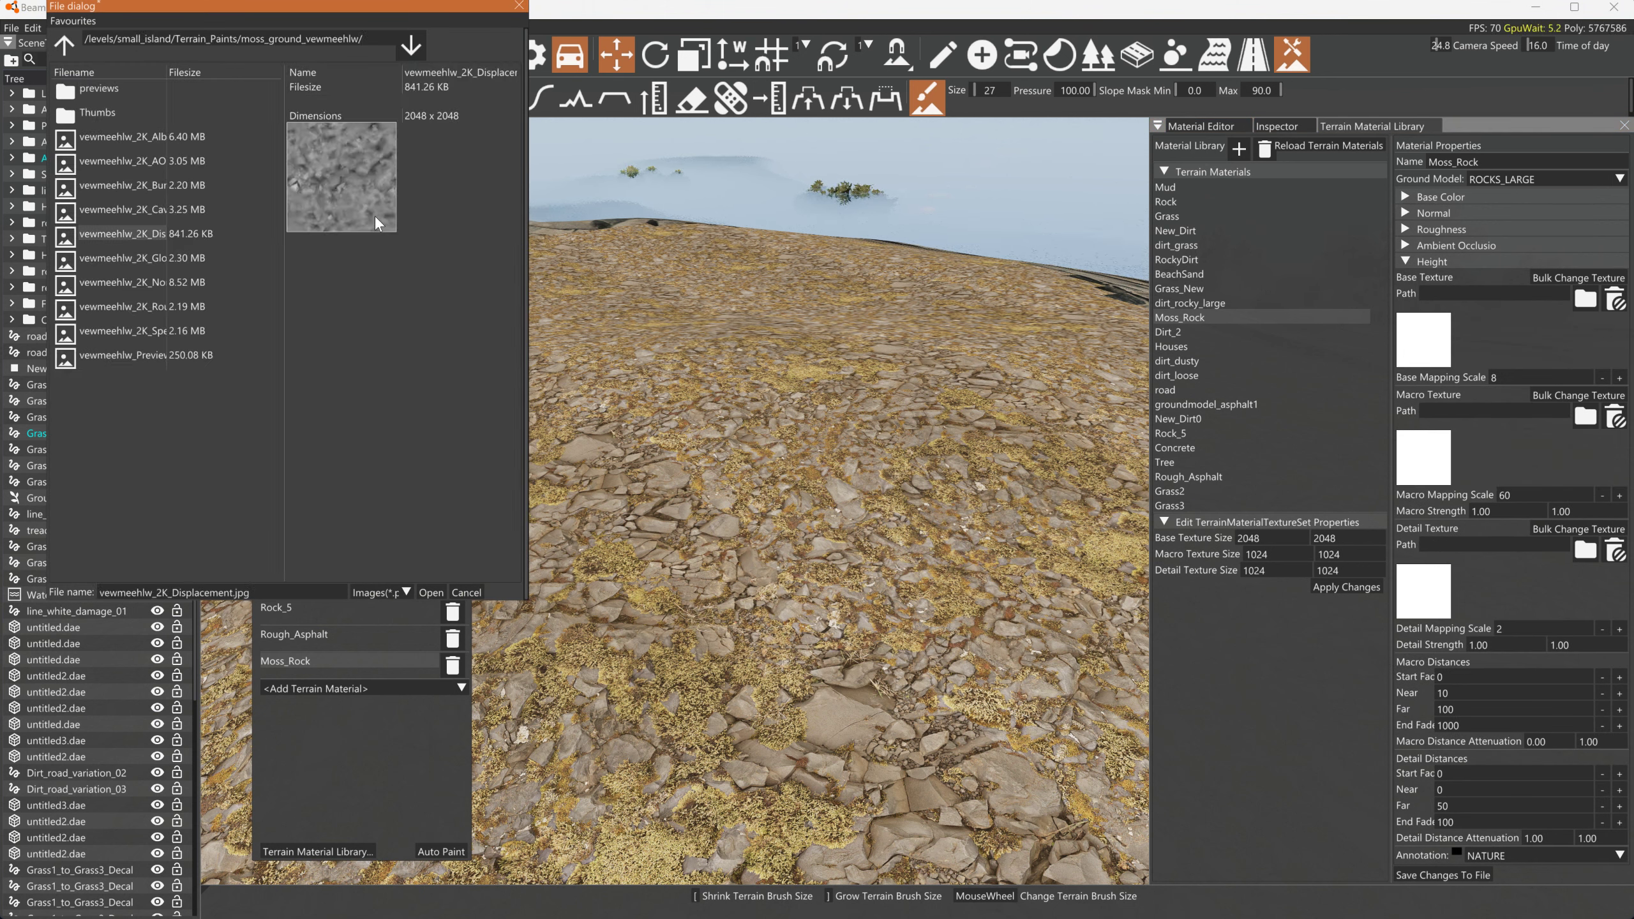
pyautogui.click(446, 587)
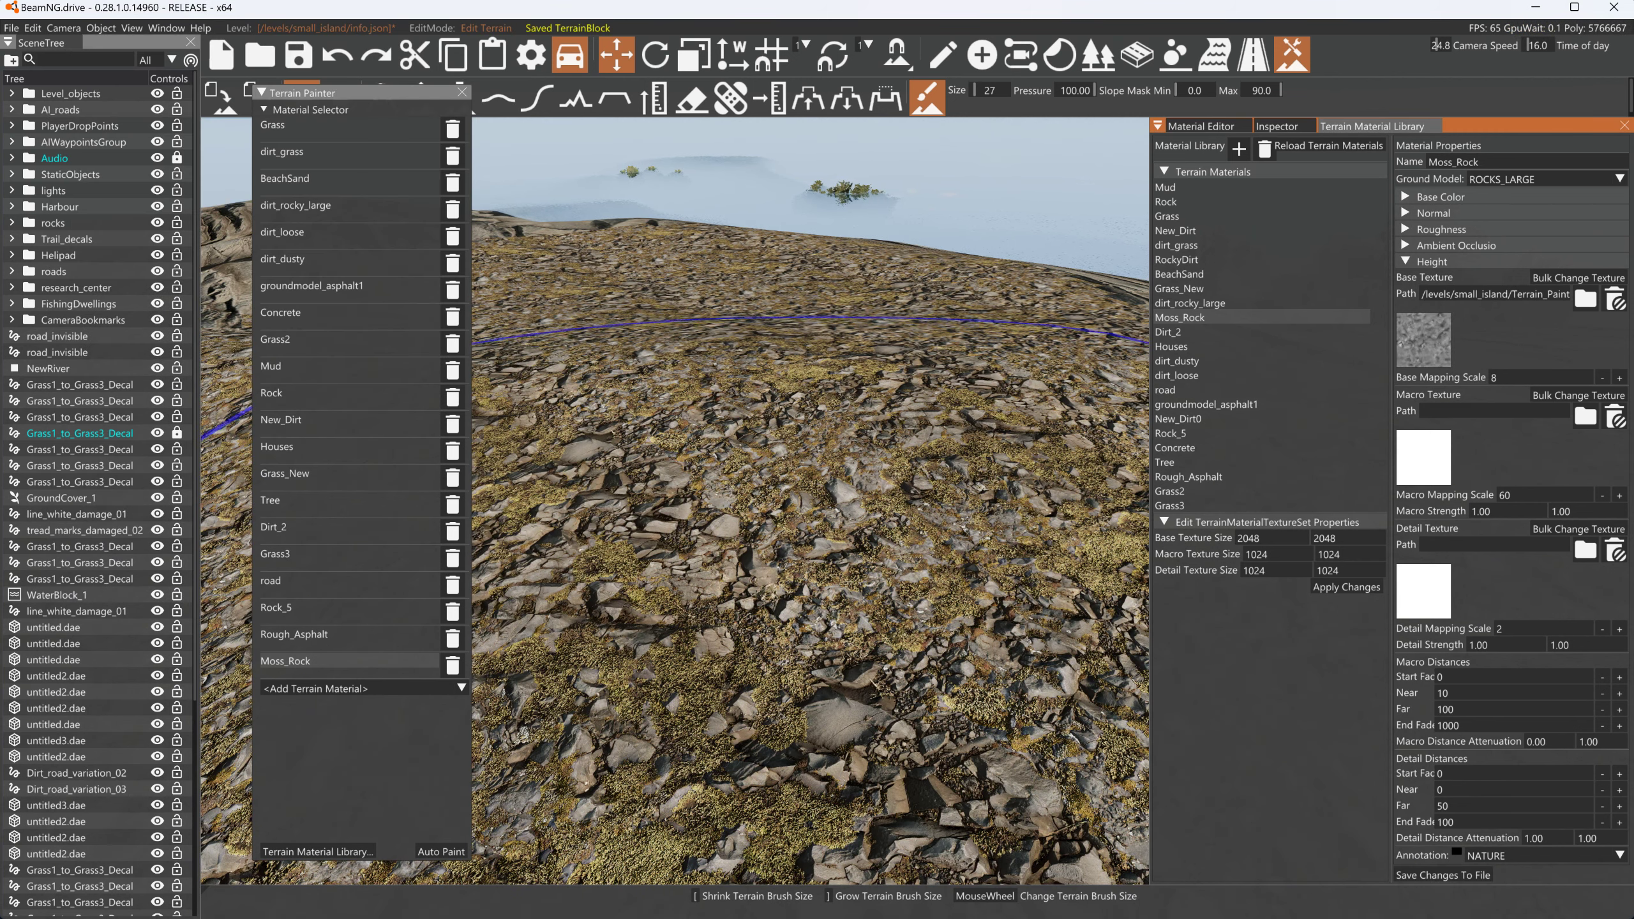
# Reduce the terrain brush size to 19 and paint Moss_Rock over the rocky peninsula below the lava flow
pyautogui.press('a')
pyautogui.moveTo(703, 610)
pyautogui.mouseDown(button='right')
pyautogui.moveTo(836, 643)
pyautogui.moveTo(926, 701)
pyautogui.moveTo(946, 675)
pyautogui.moveTo(920, 669)
pyautogui.moveTo(826, 341)
pyautogui.moveTo(826, 360)
pyautogui.moveTo(826, 304)
pyautogui.mouseUp(button='right')
pyautogui.scroll(-2, 826, 342)
pyautogui.scroll(-6, 826, 341)
pyautogui.press('s')
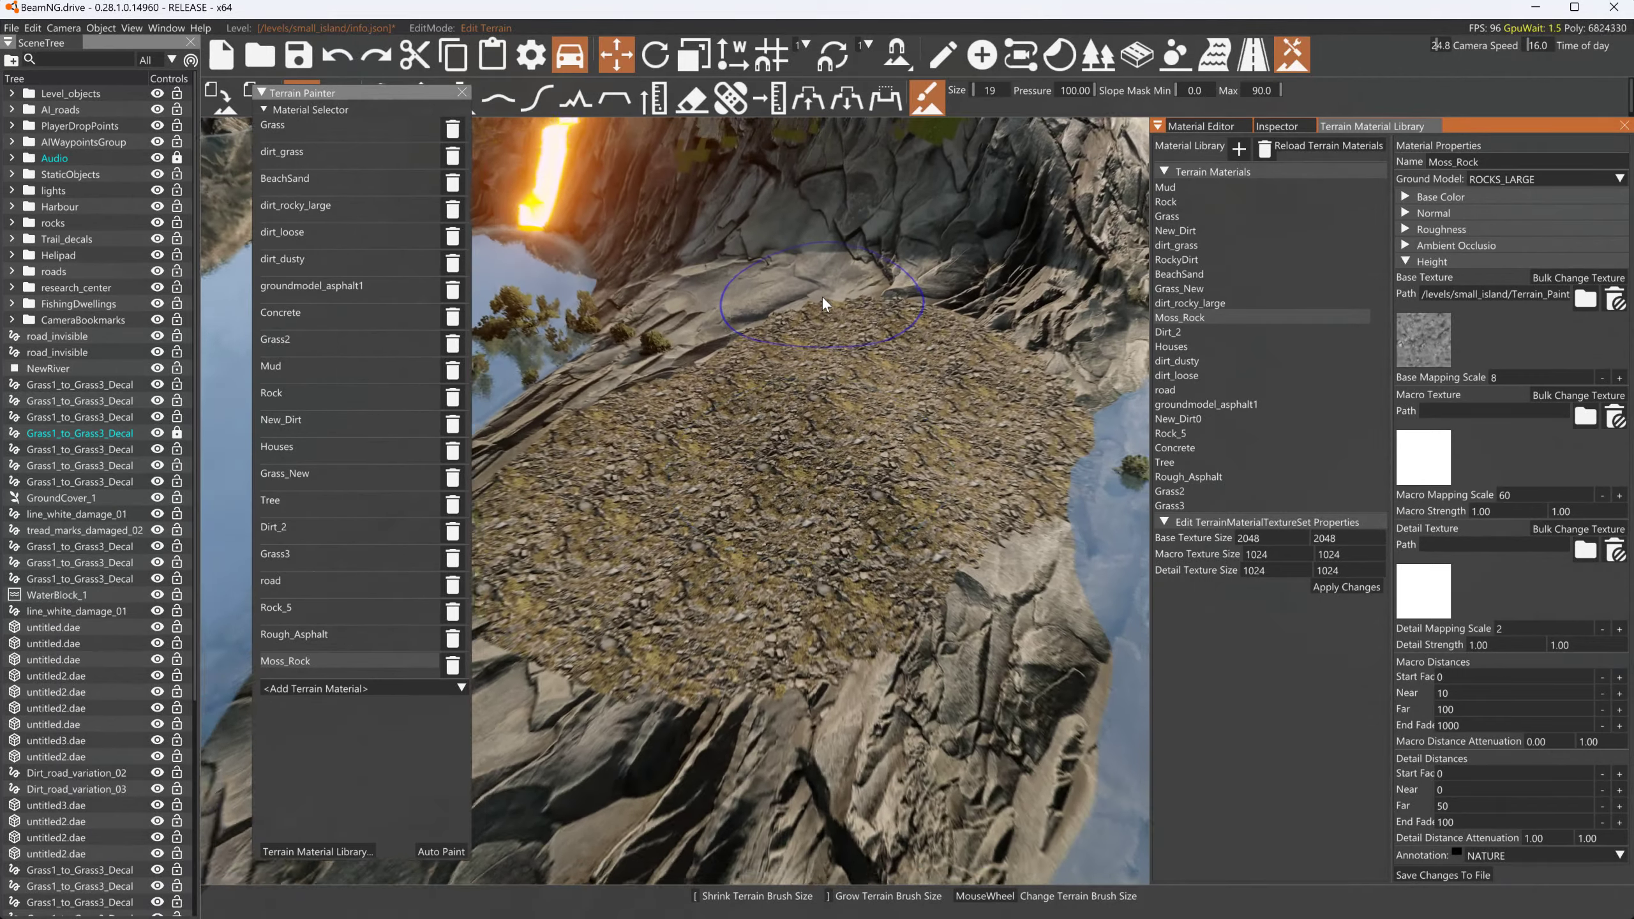
pyautogui.press('s')
pyautogui.moveTo(810, 412)
pyautogui.mouseDown()
pyautogui.moveTo(692, 540)
pyautogui.moveTo(722, 565)
pyautogui.moveTo(652, 762)
pyautogui.moveTo(746, 706)
pyautogui.mouseUp()
pyautogui.press('s')
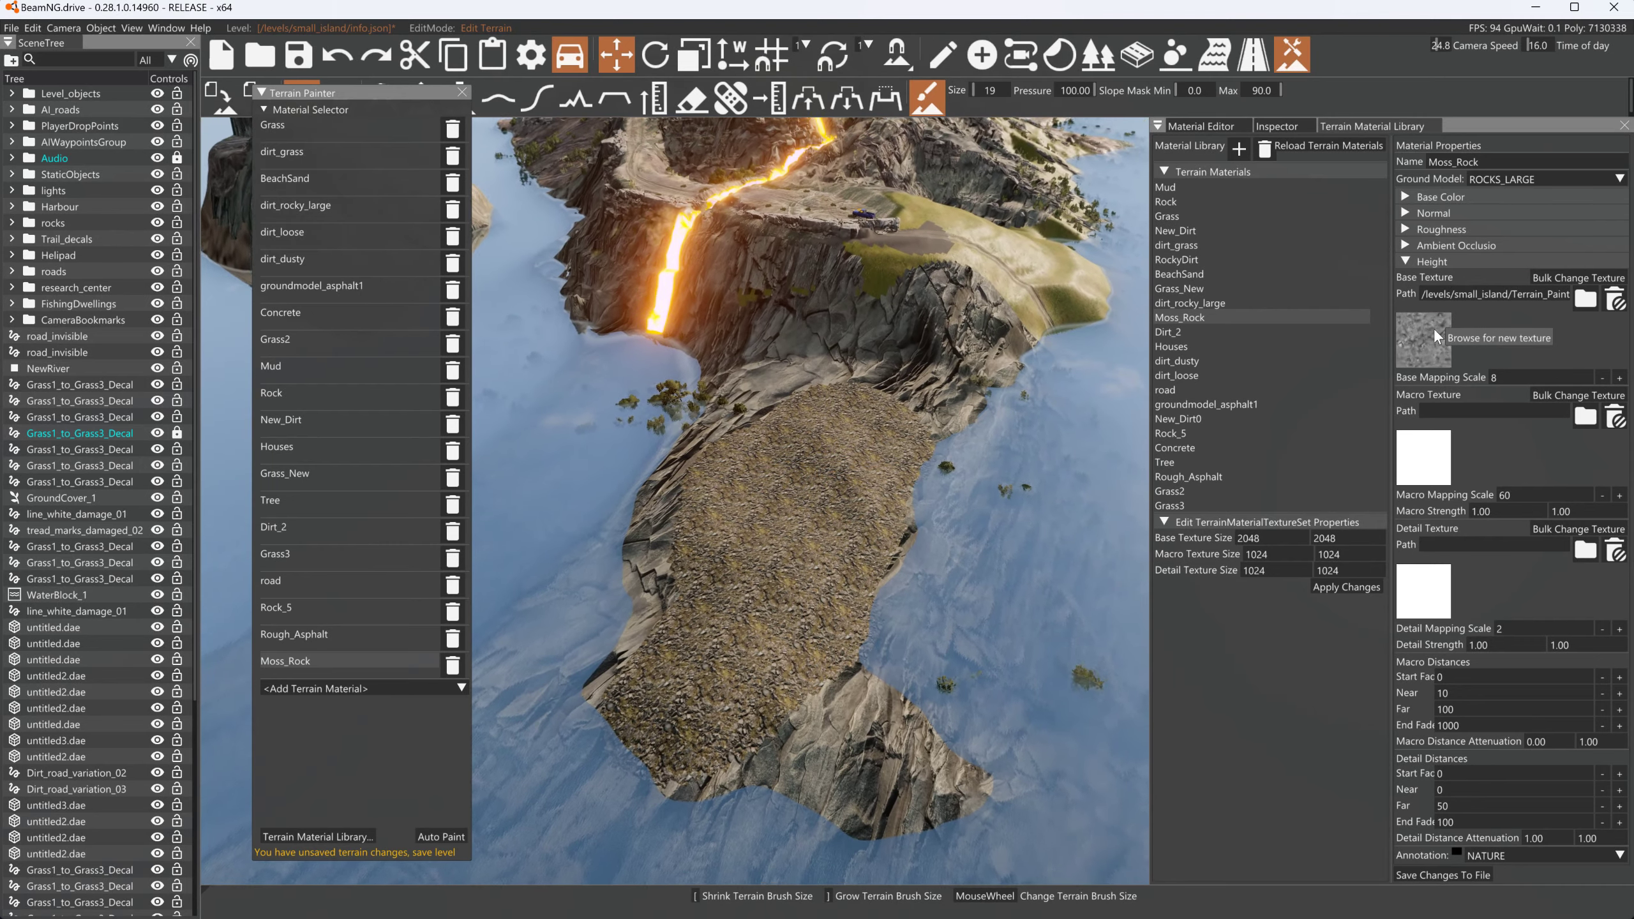
pyautogui.press('s')
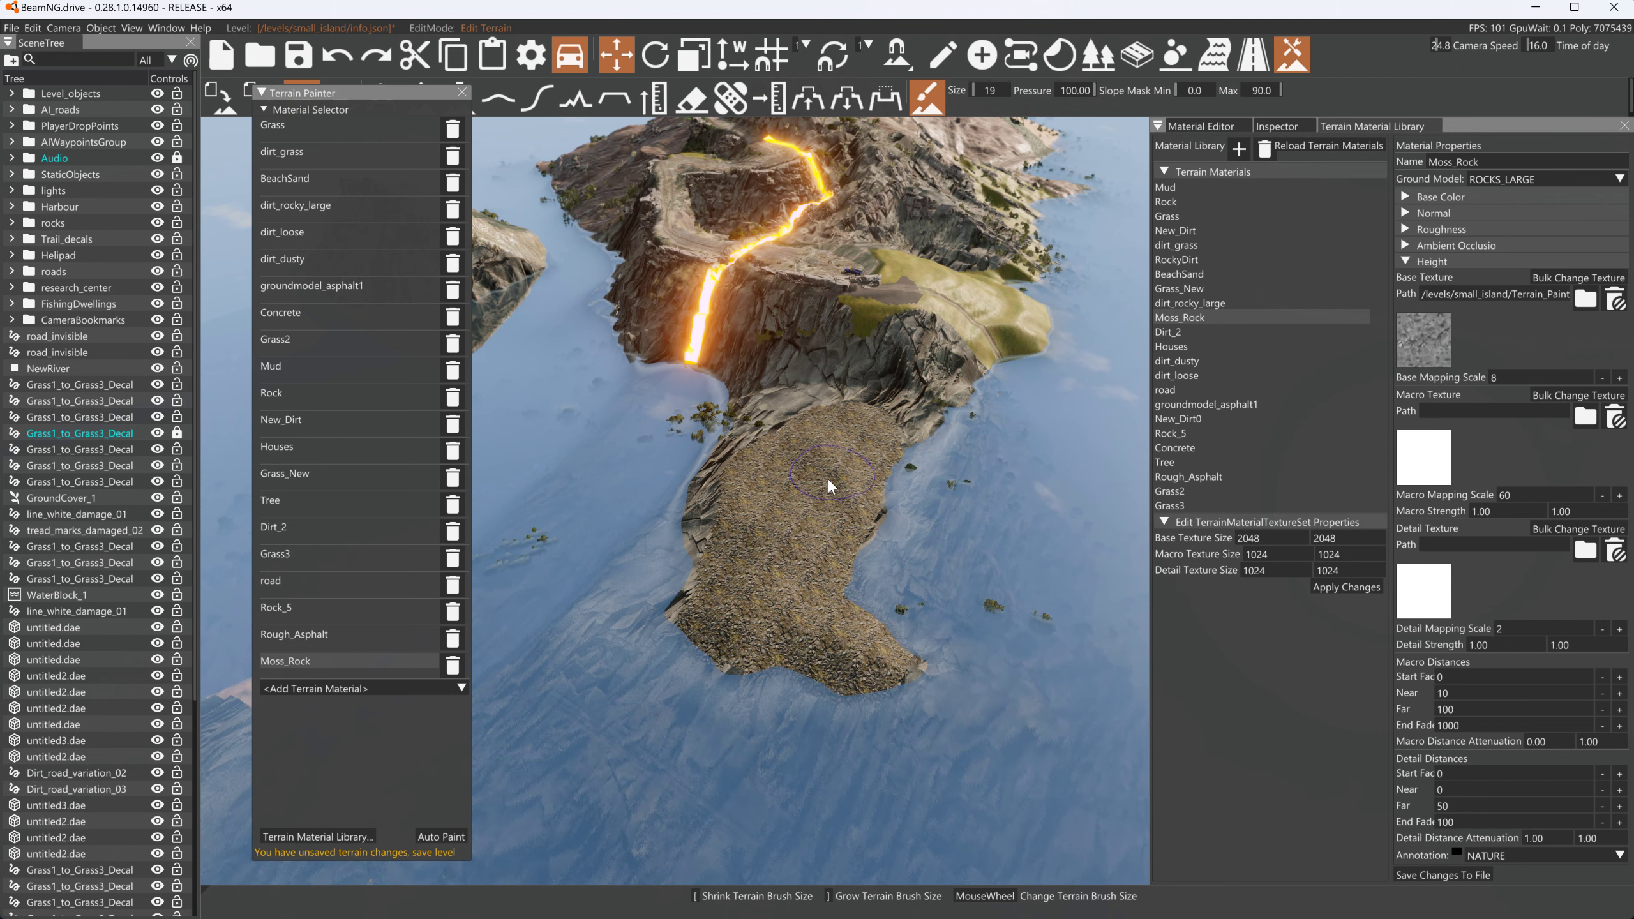
pyautogui.moveTo(855, 640); pyautogui.dragTo(862, 412)
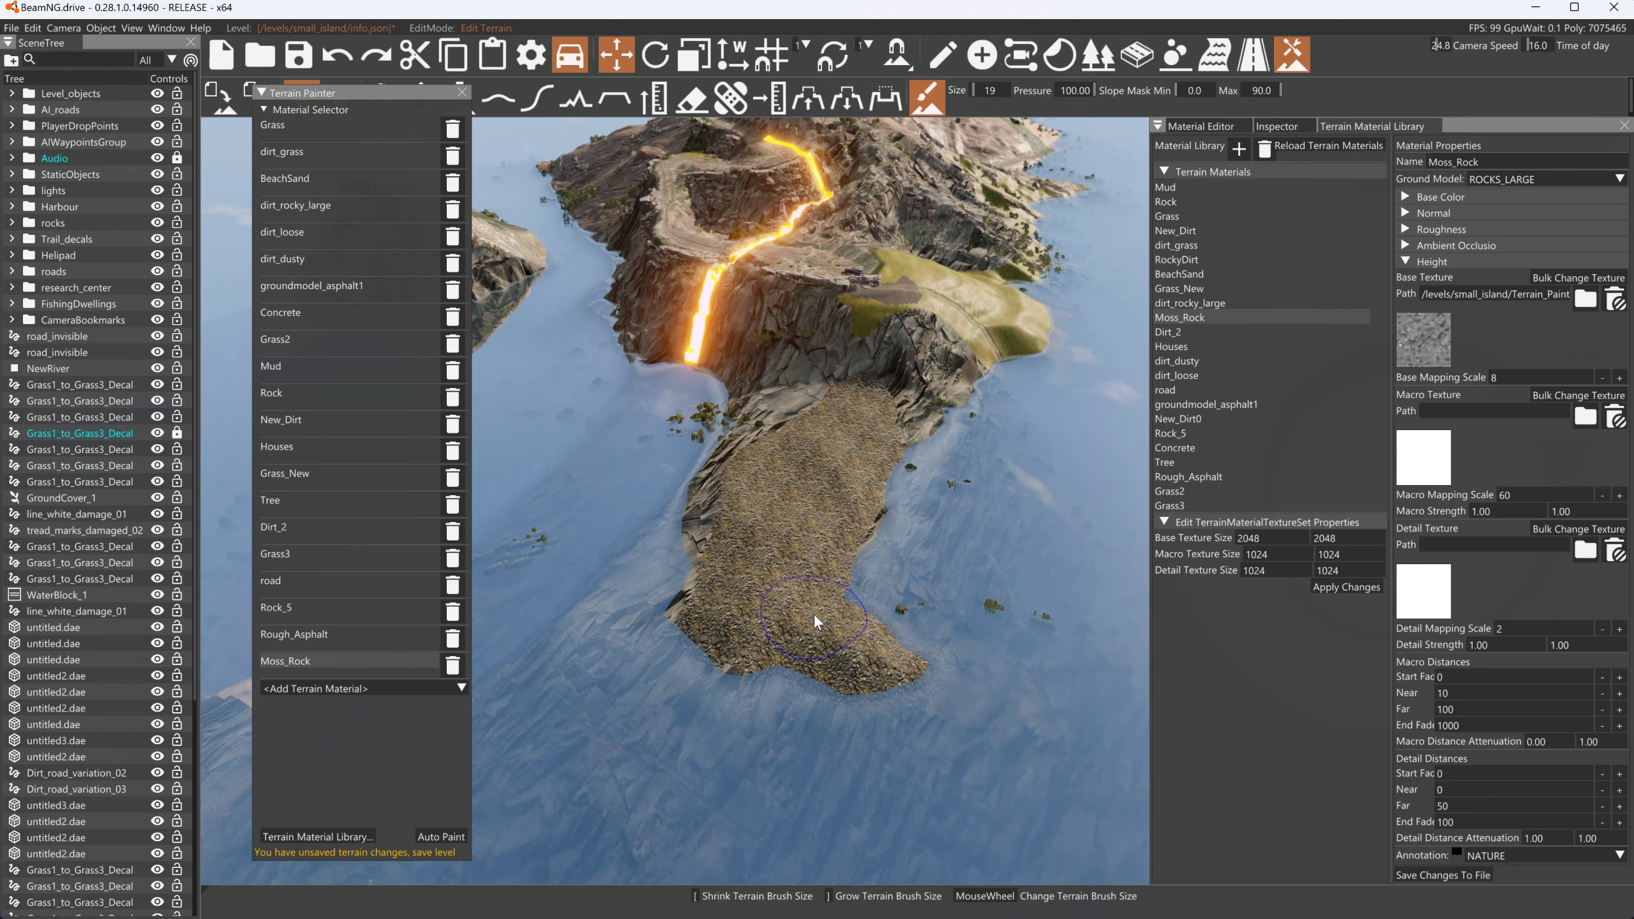
# Examine the painted Moss_Rock ground up close and the macro texture size in the TerrainMaterialTextureSet properties
pyautogui.press('w')
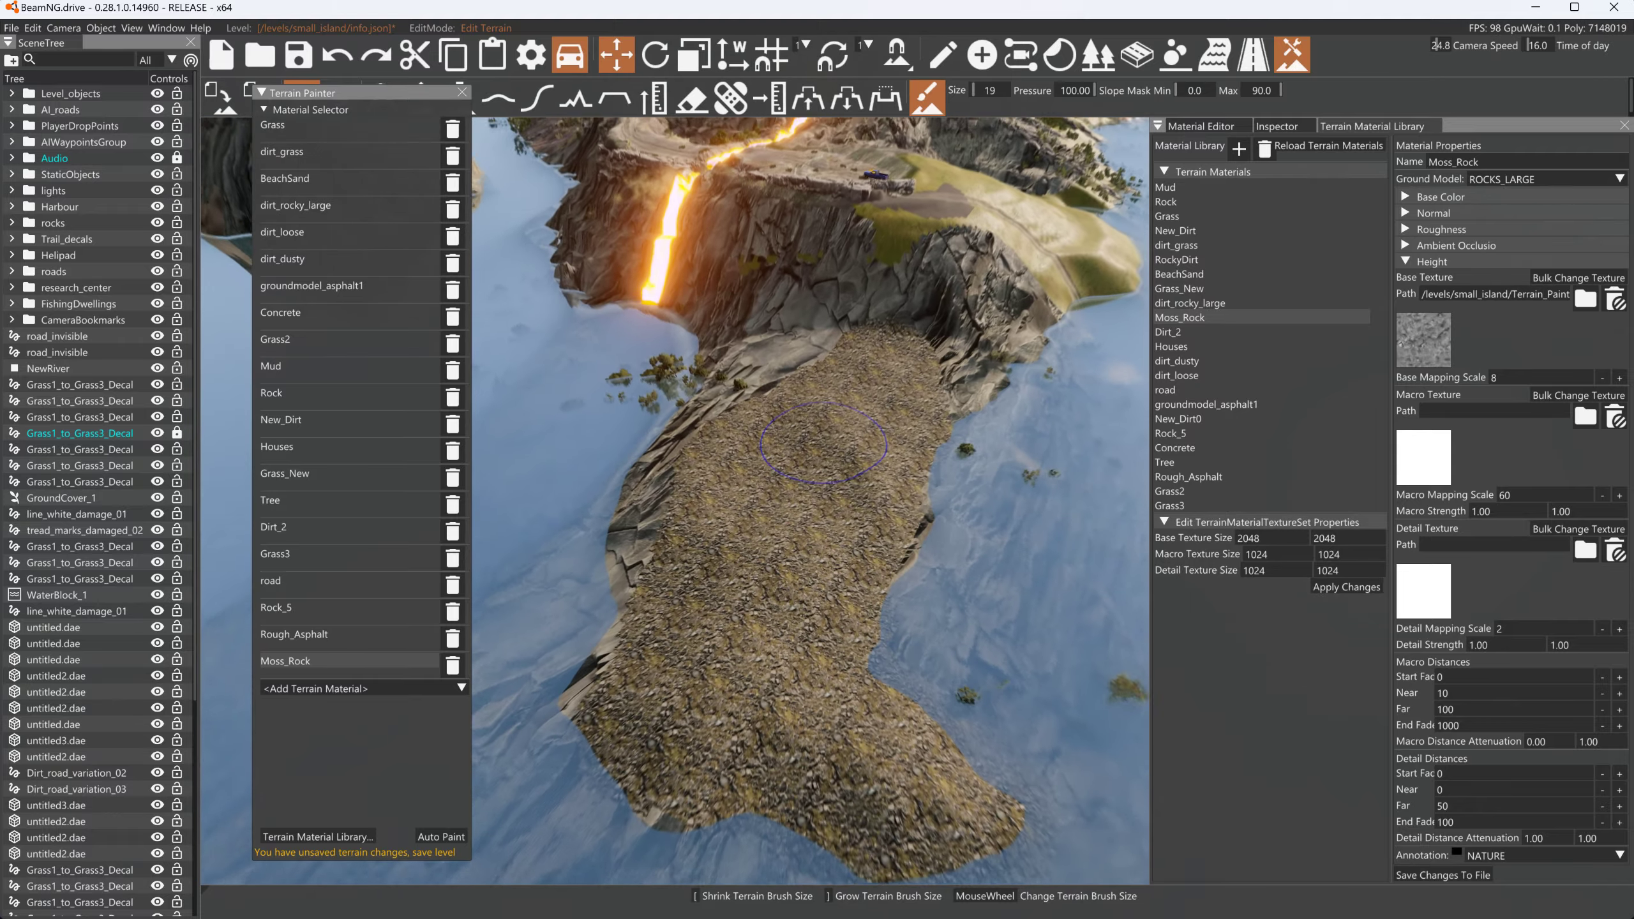
pyautogui.press('w')
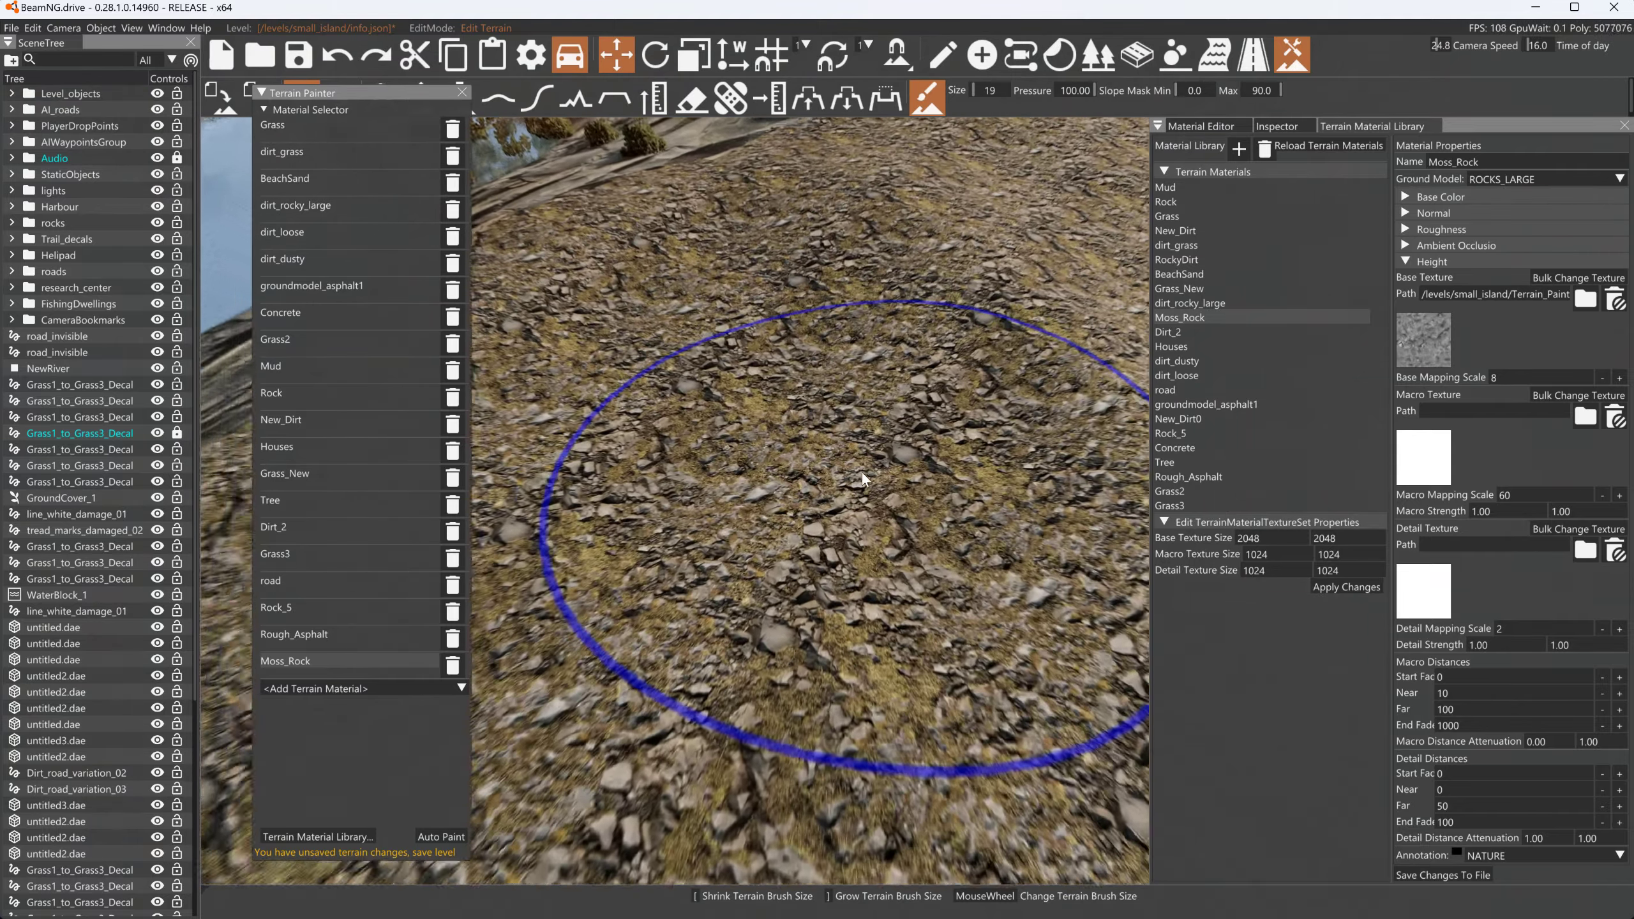
pyautogui.press('w')
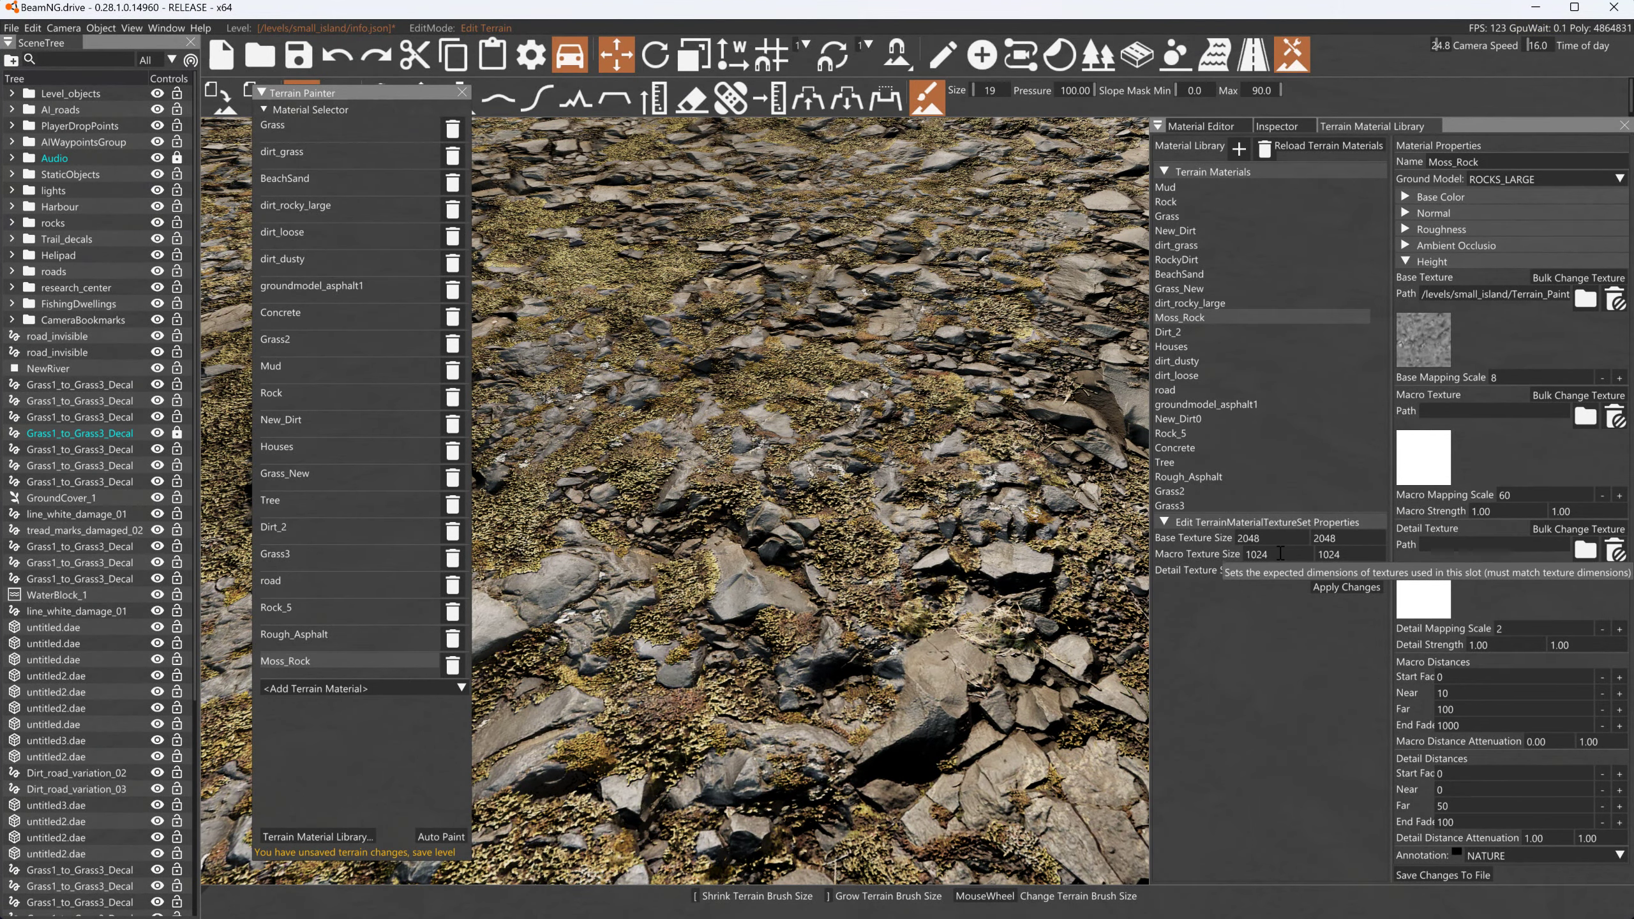
pyautogui.click(1257, 553)
pyautogui.click(1354, 552)
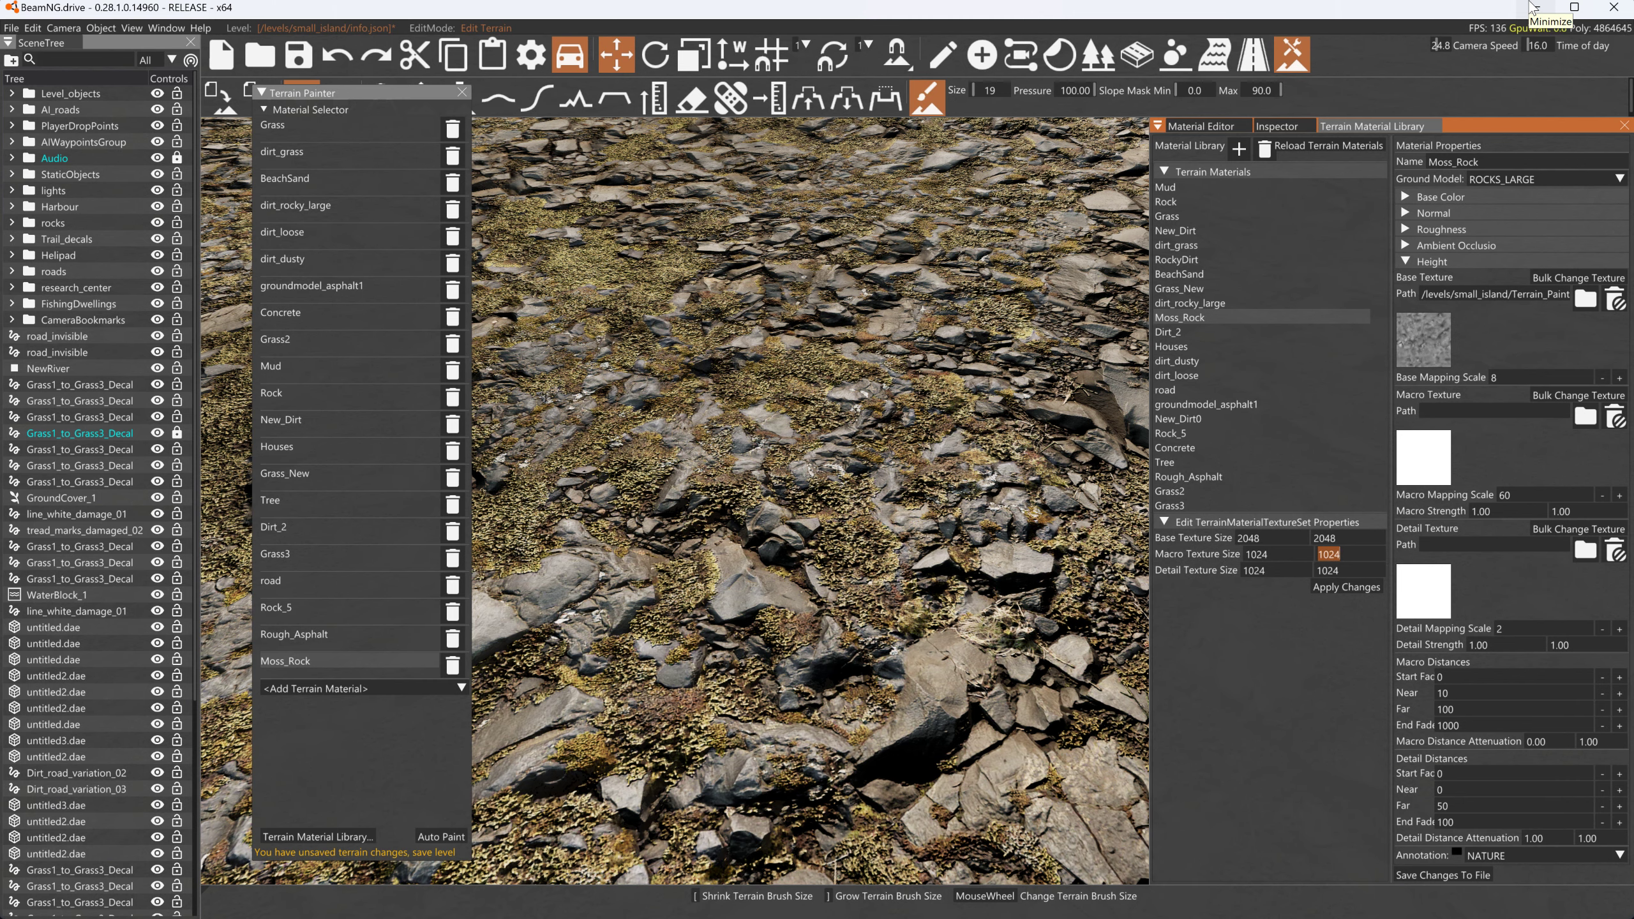
# Switch to Quixel Bridge and browse the Volcanic surfaces, previewing Lichen Covered Rock and Icelandic Jagged Rock
pyautogui.click(1533, 8)
pyautogui.moveTo(692, 913)
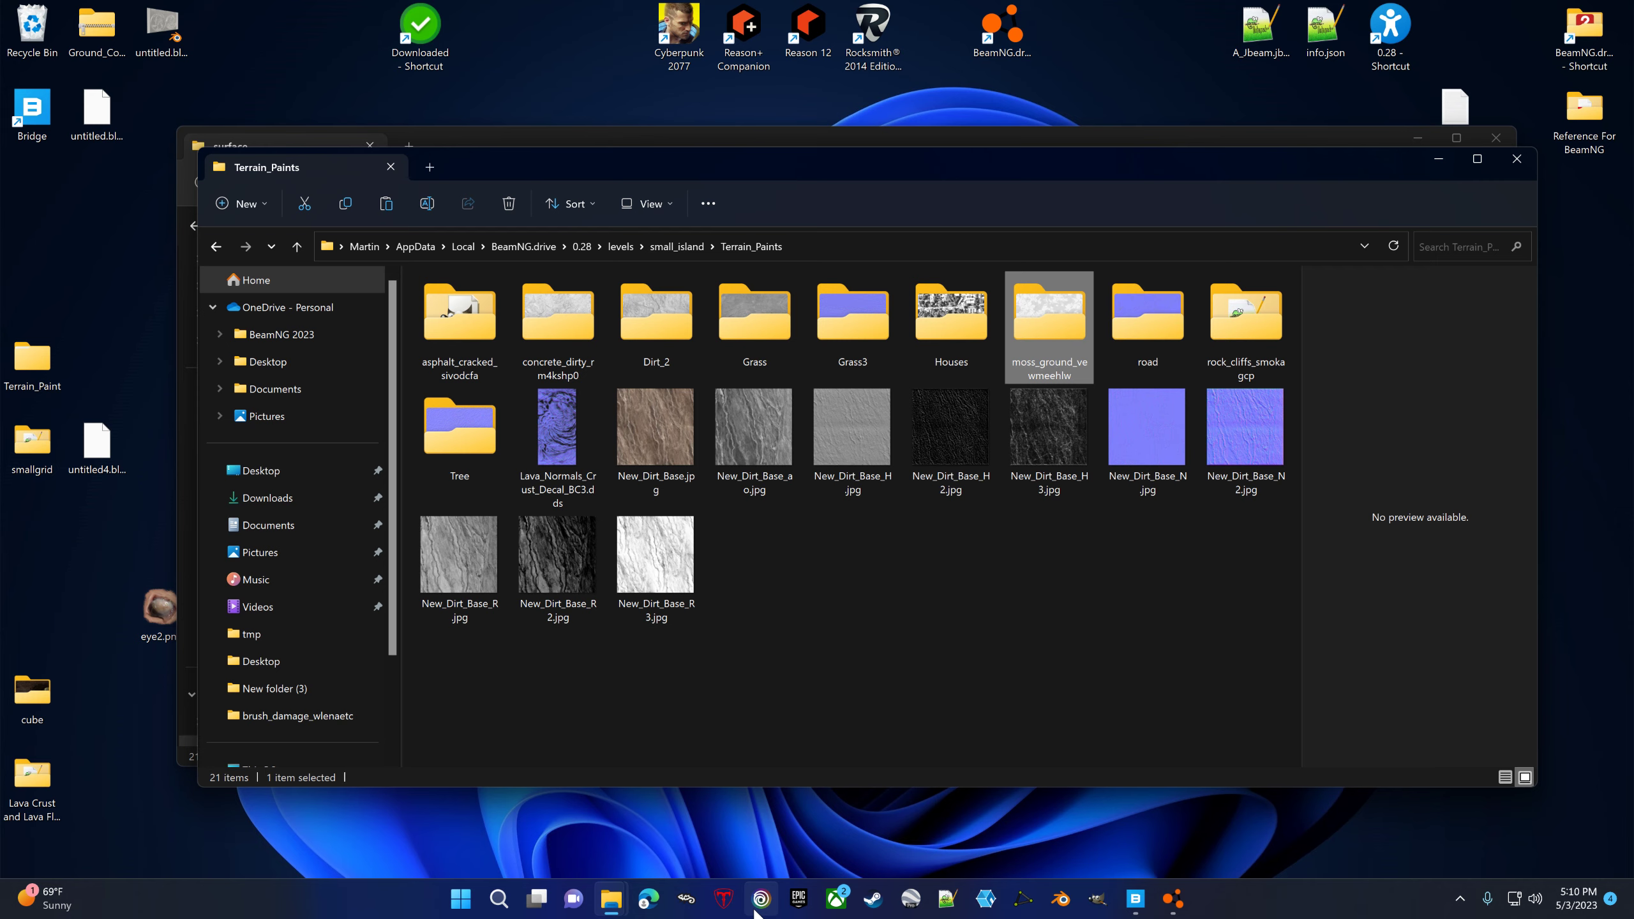
pyautogui.click(1134, 907)
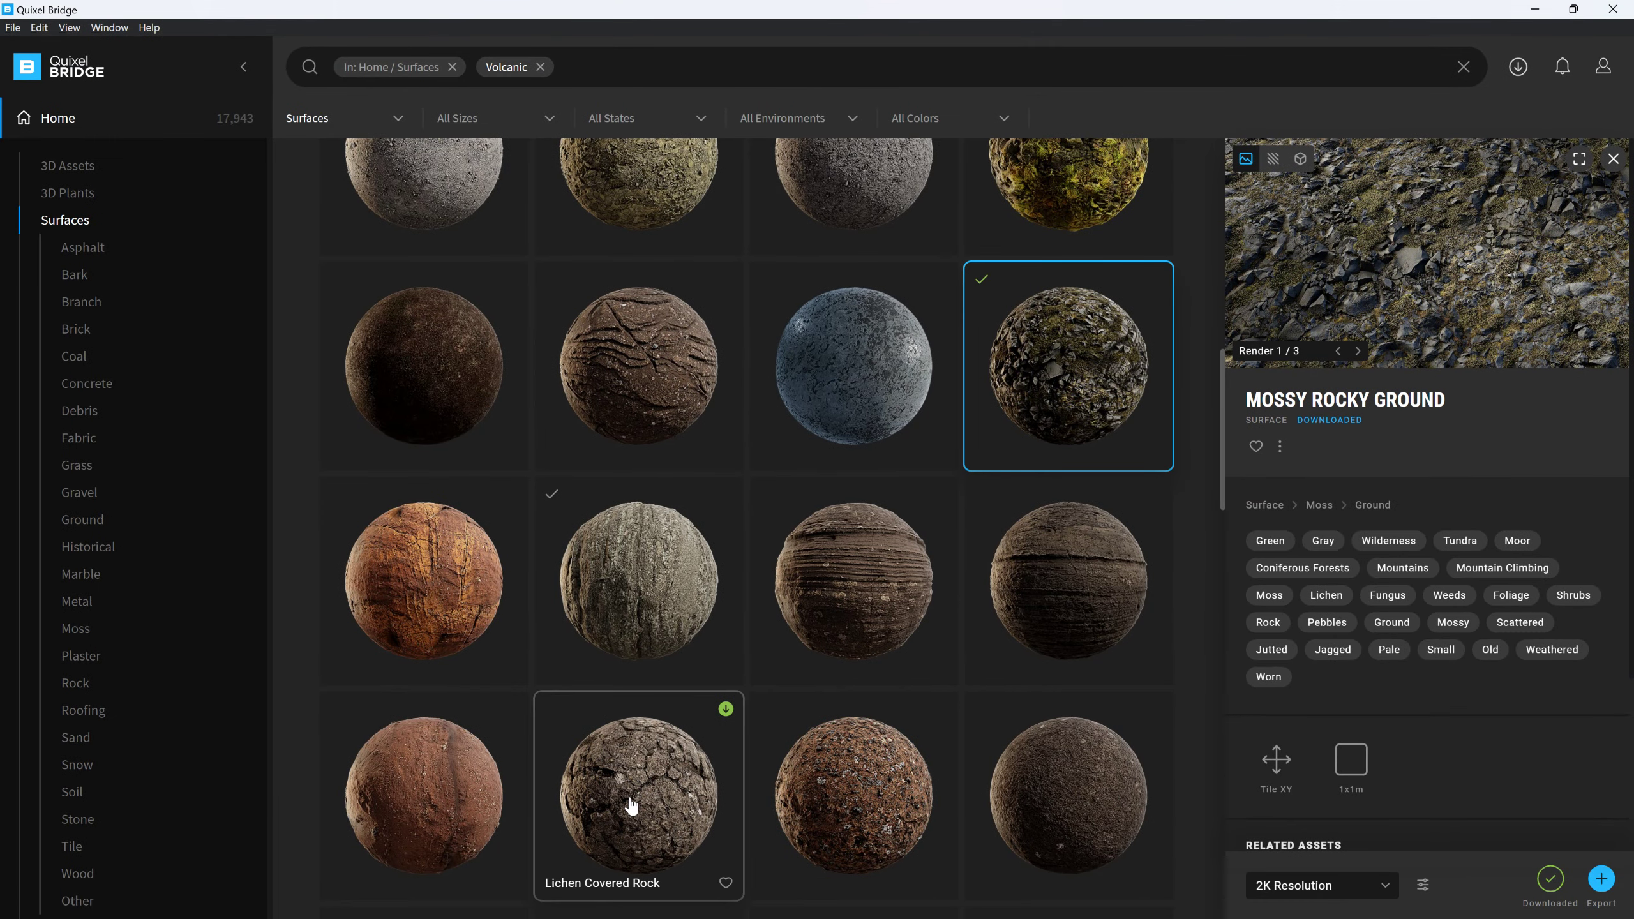
pyautogui.scroll(5, 740, 583)
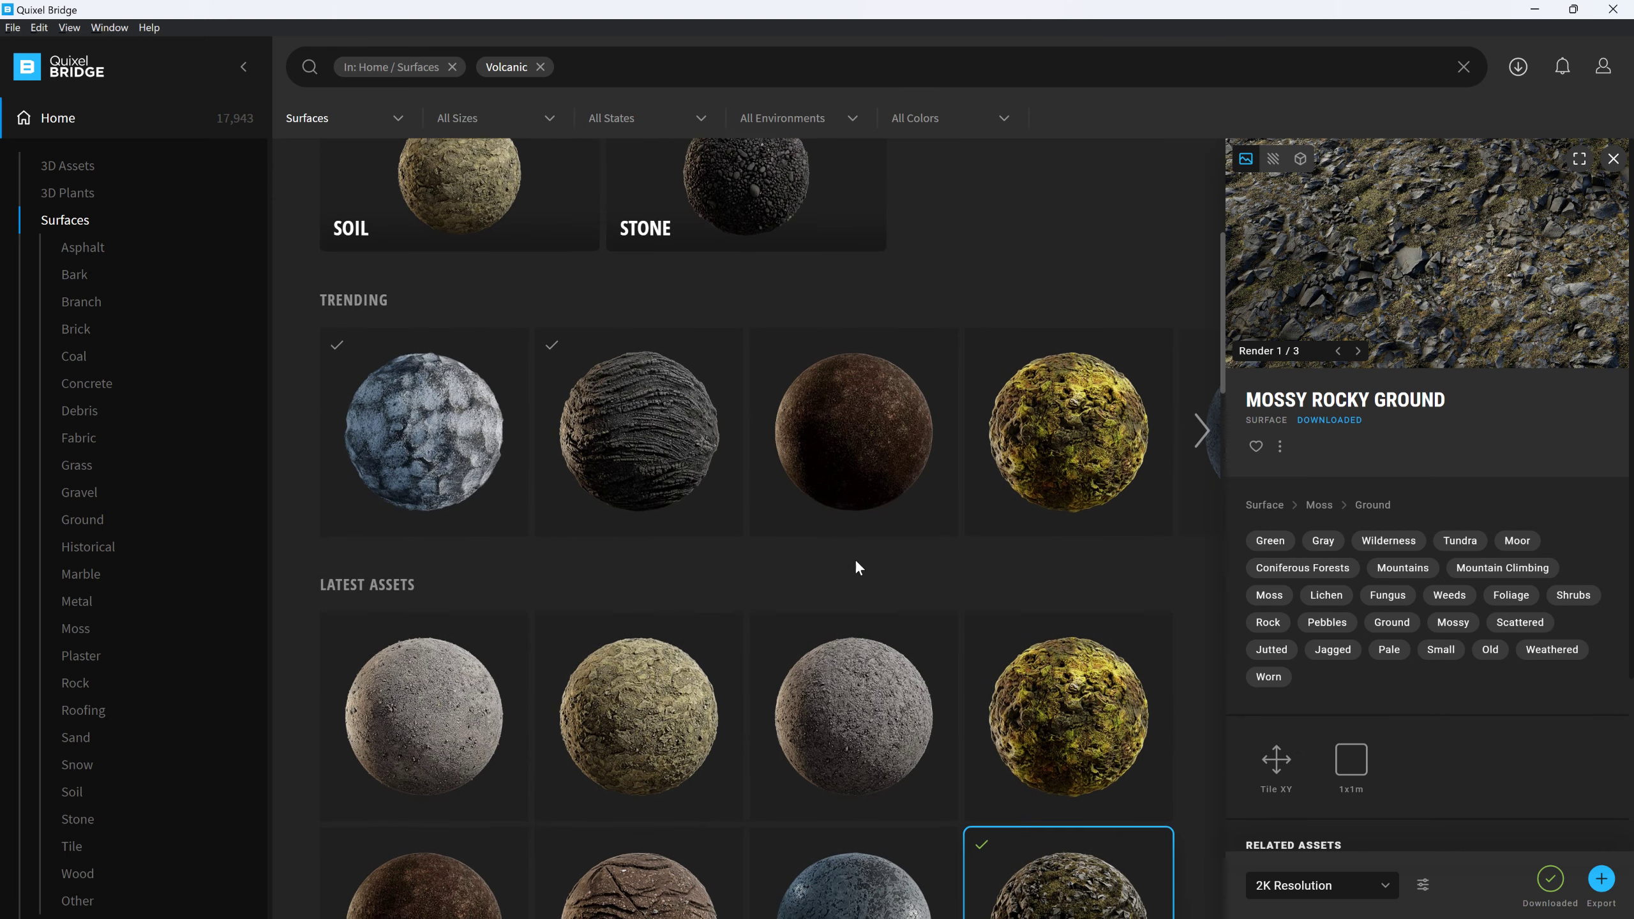
pyautogui.scroll(-5, 855, 559)
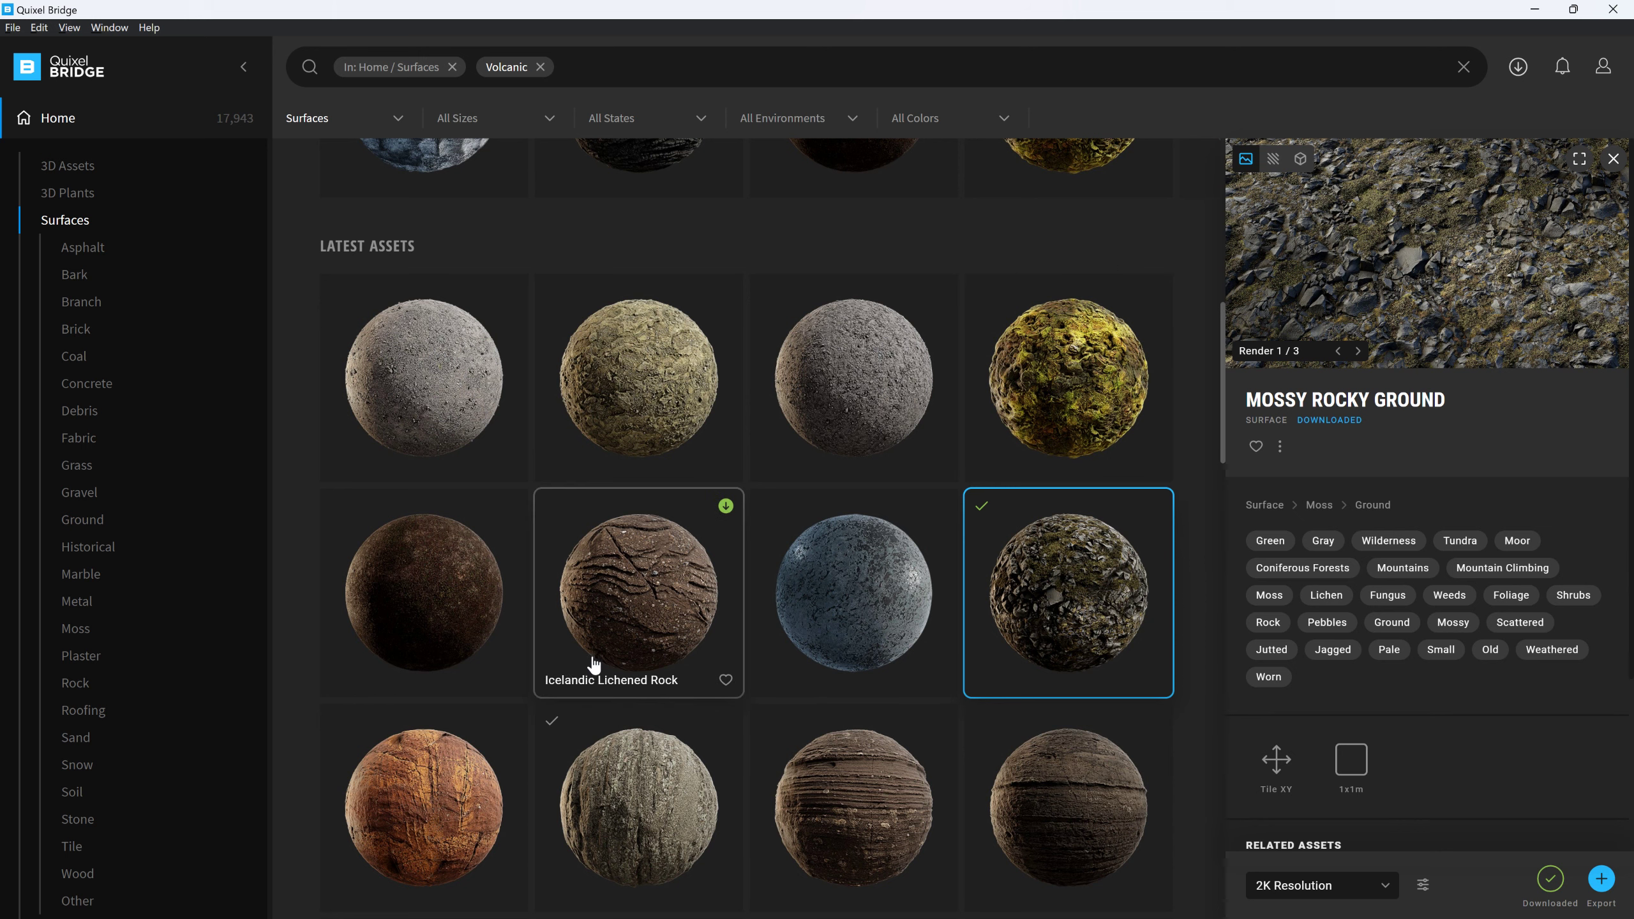
pyautogui.scroll(-3, 670, 619)
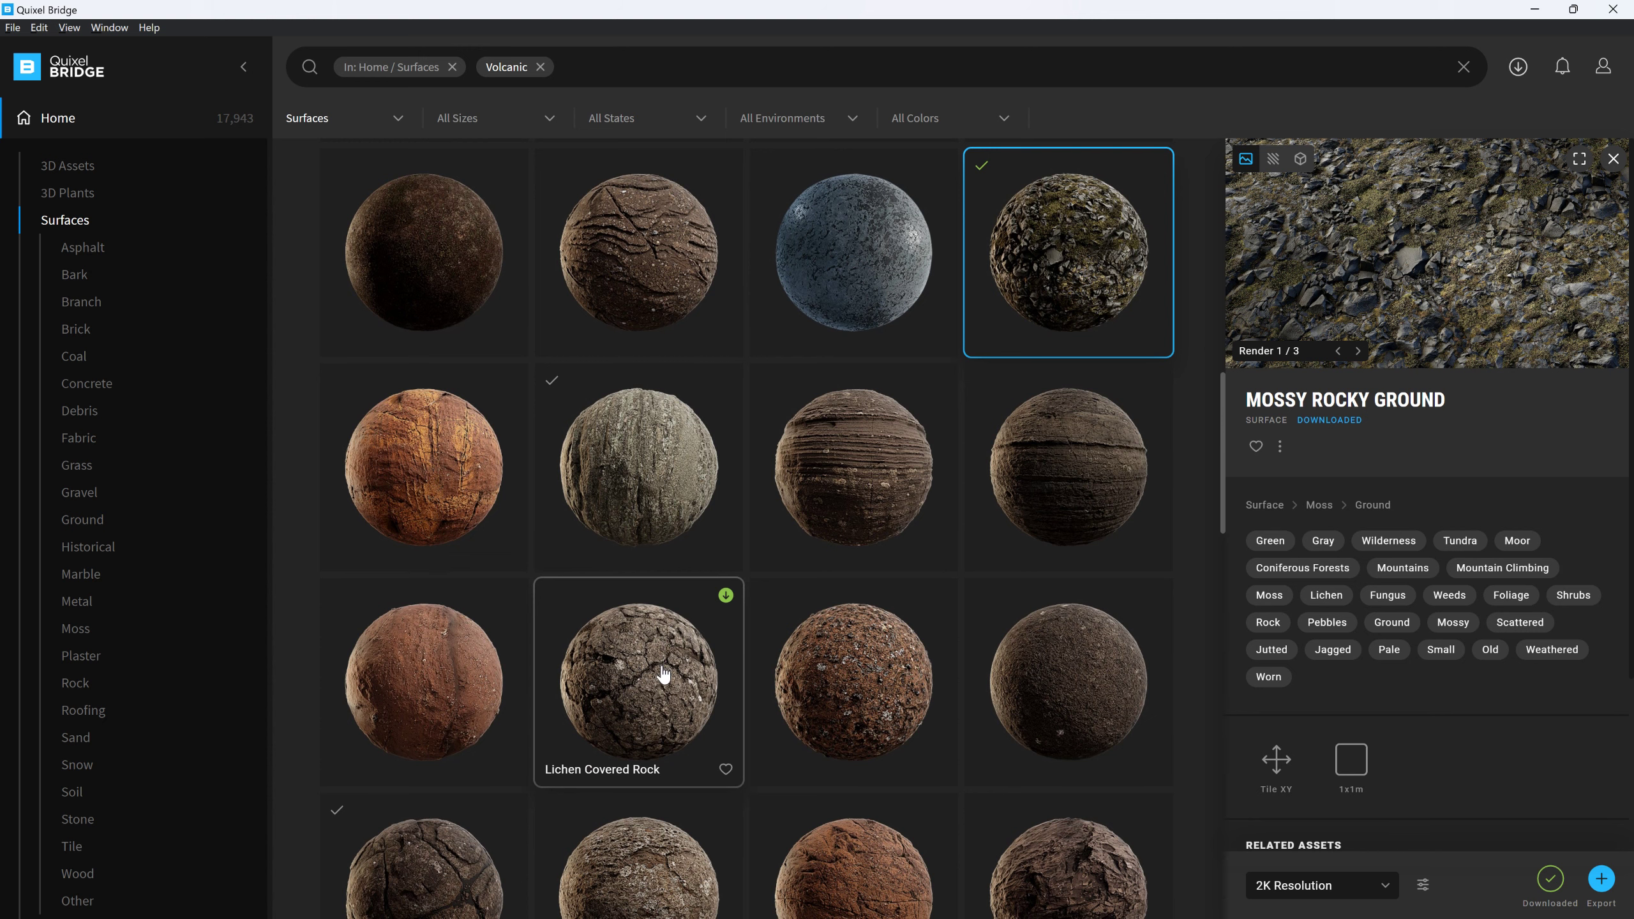
pyautogui.click(663, 674)
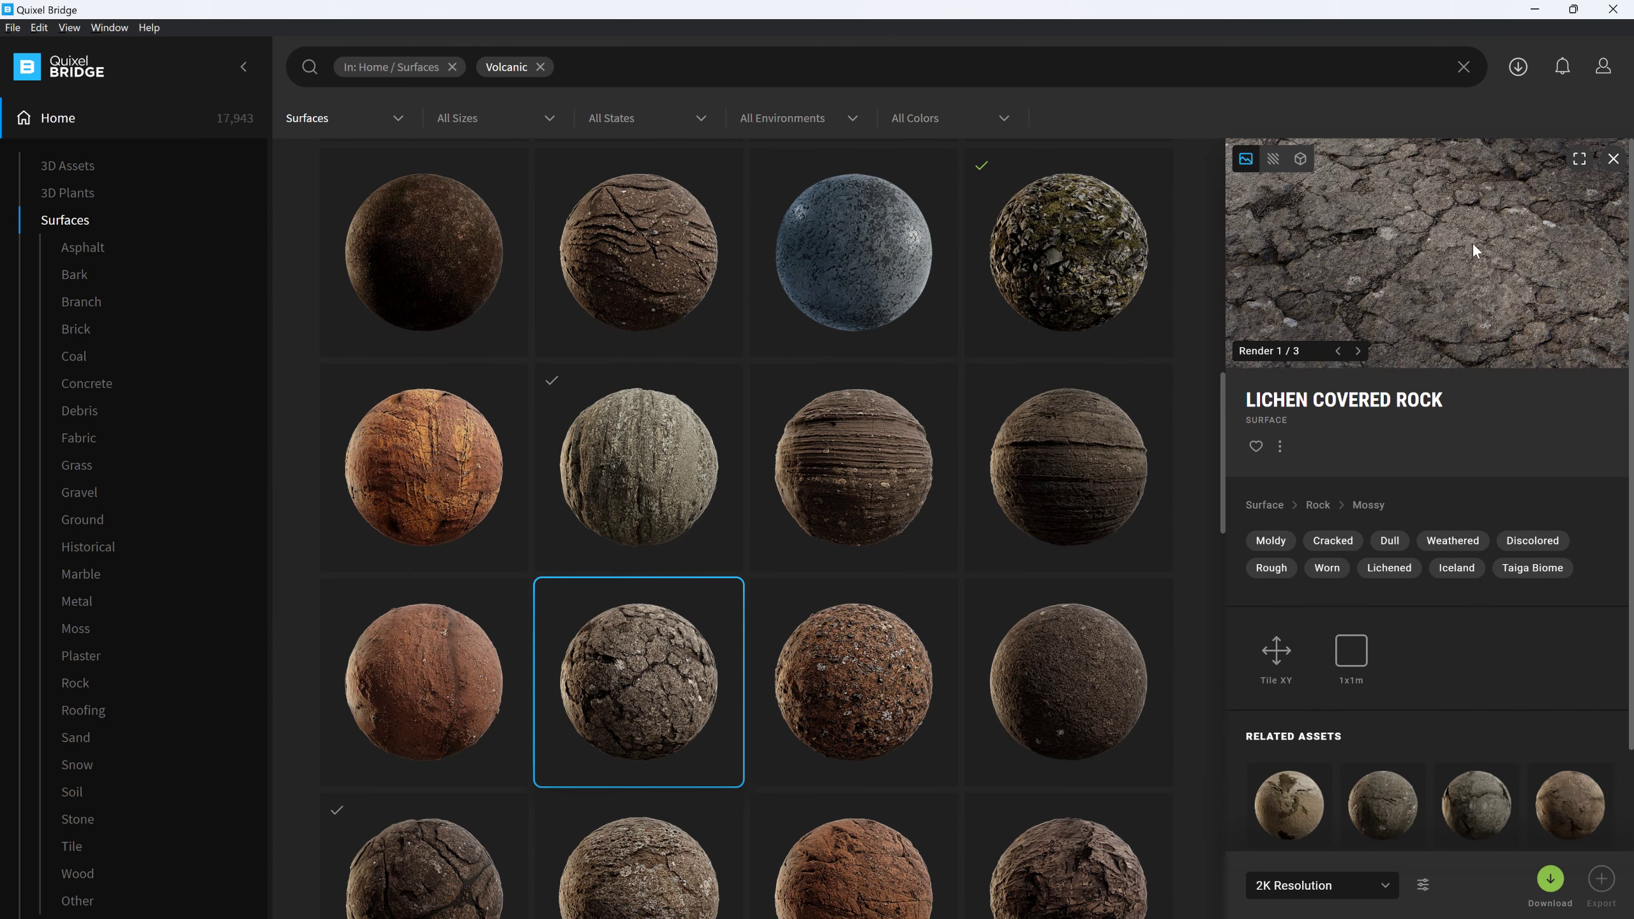
pyautogui.scroll(-3, 644, 785)
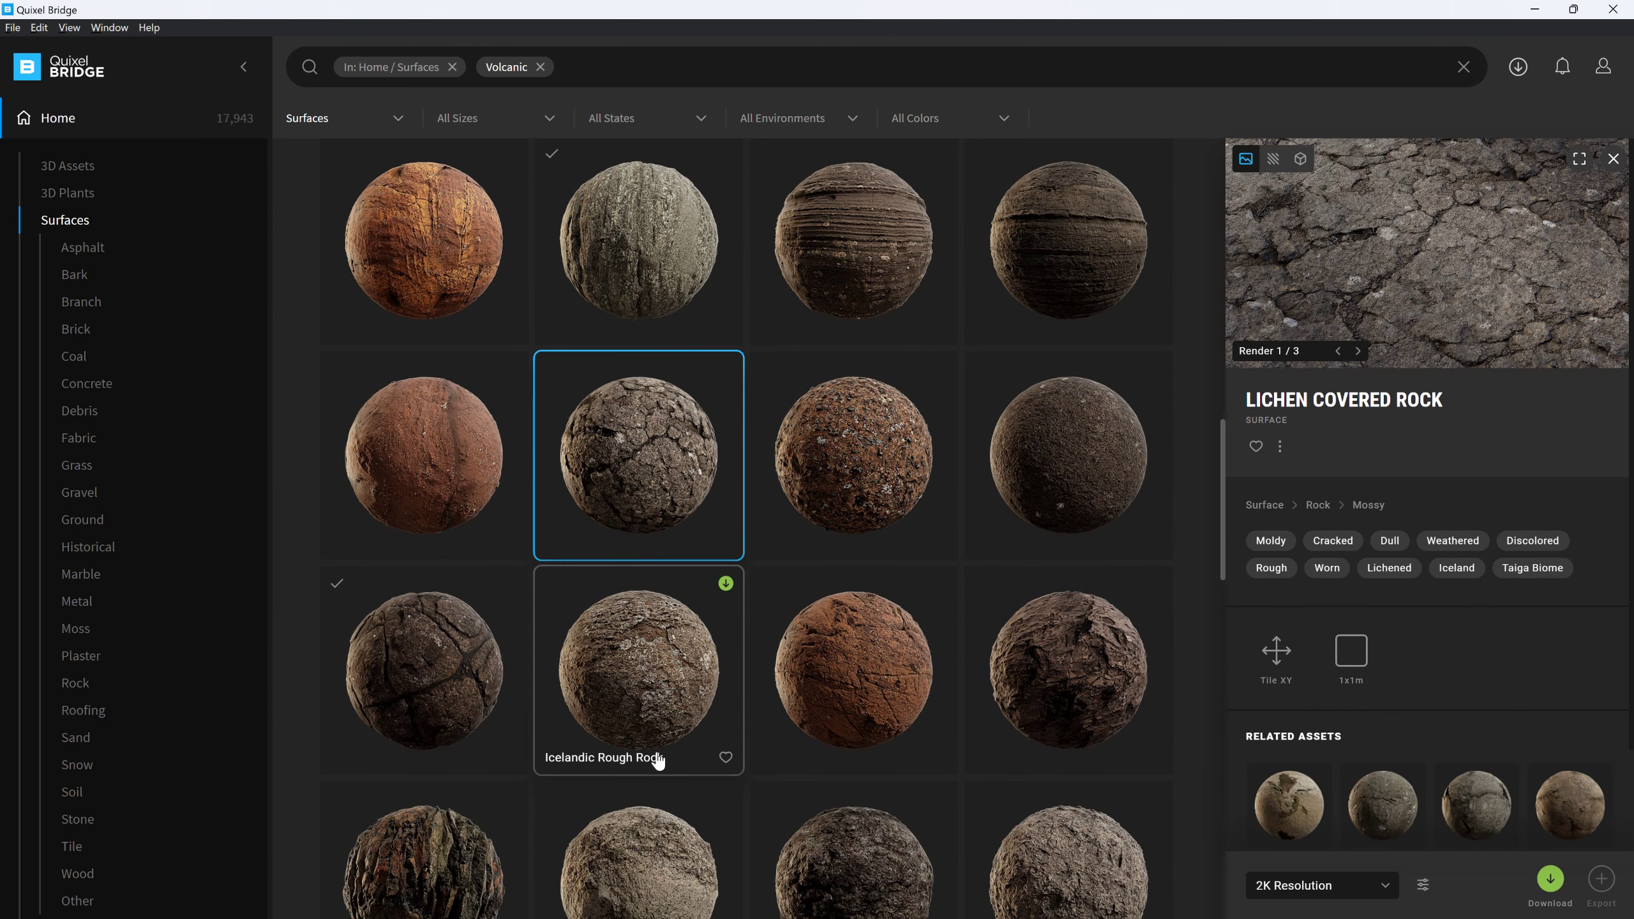
pyautogui.scroll(-3, 657, 759)
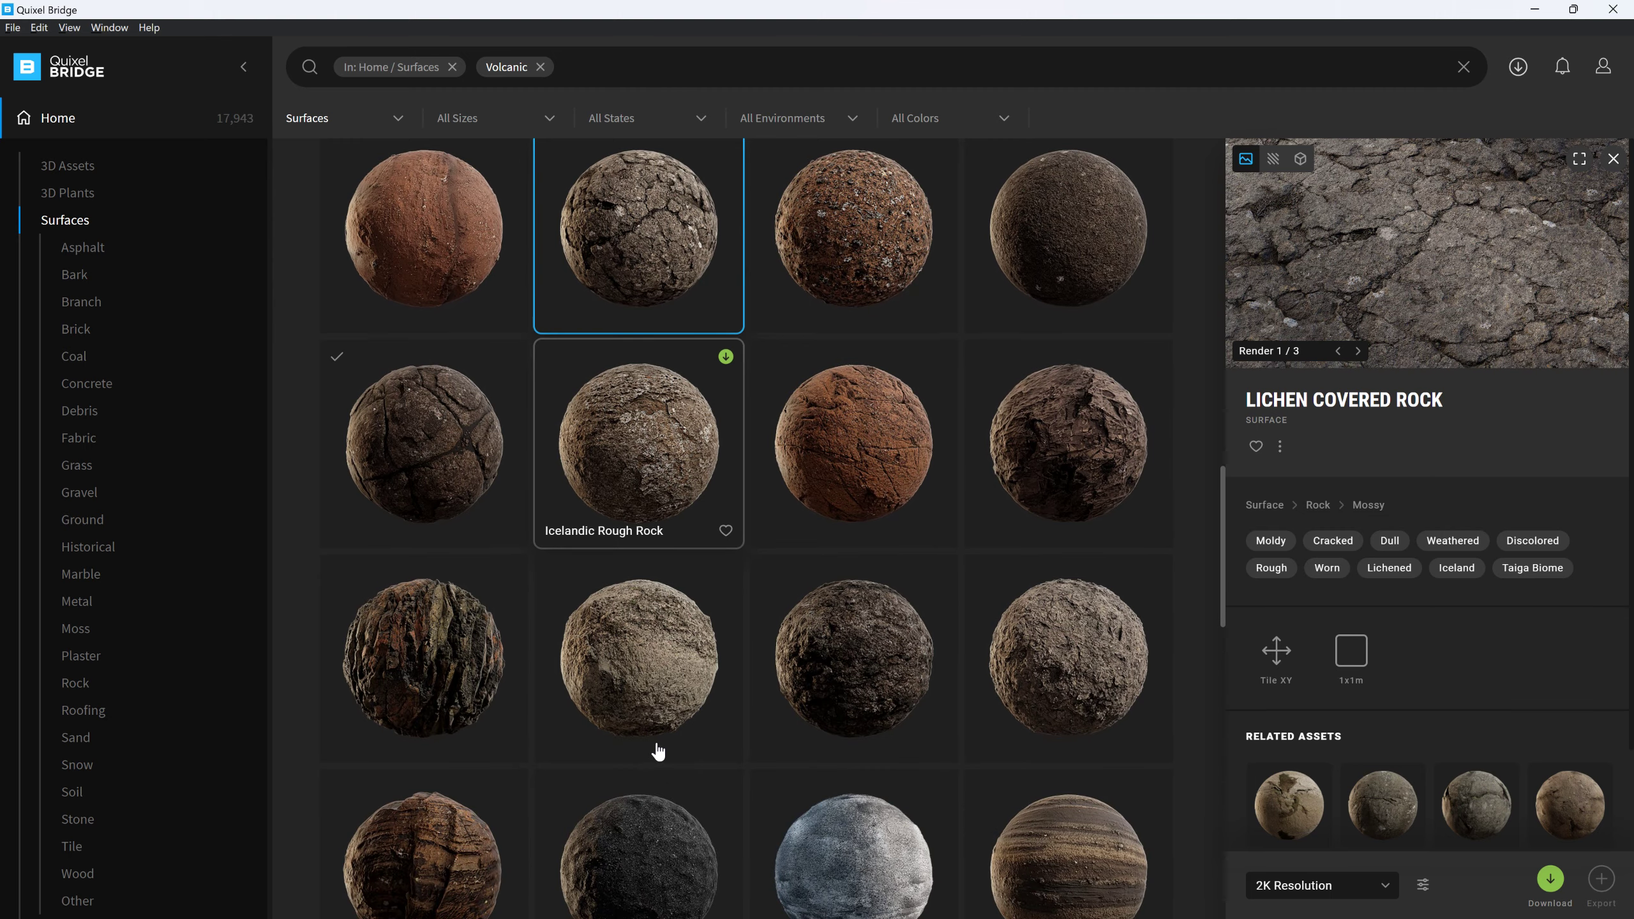
pyautogui.click(475, 684)
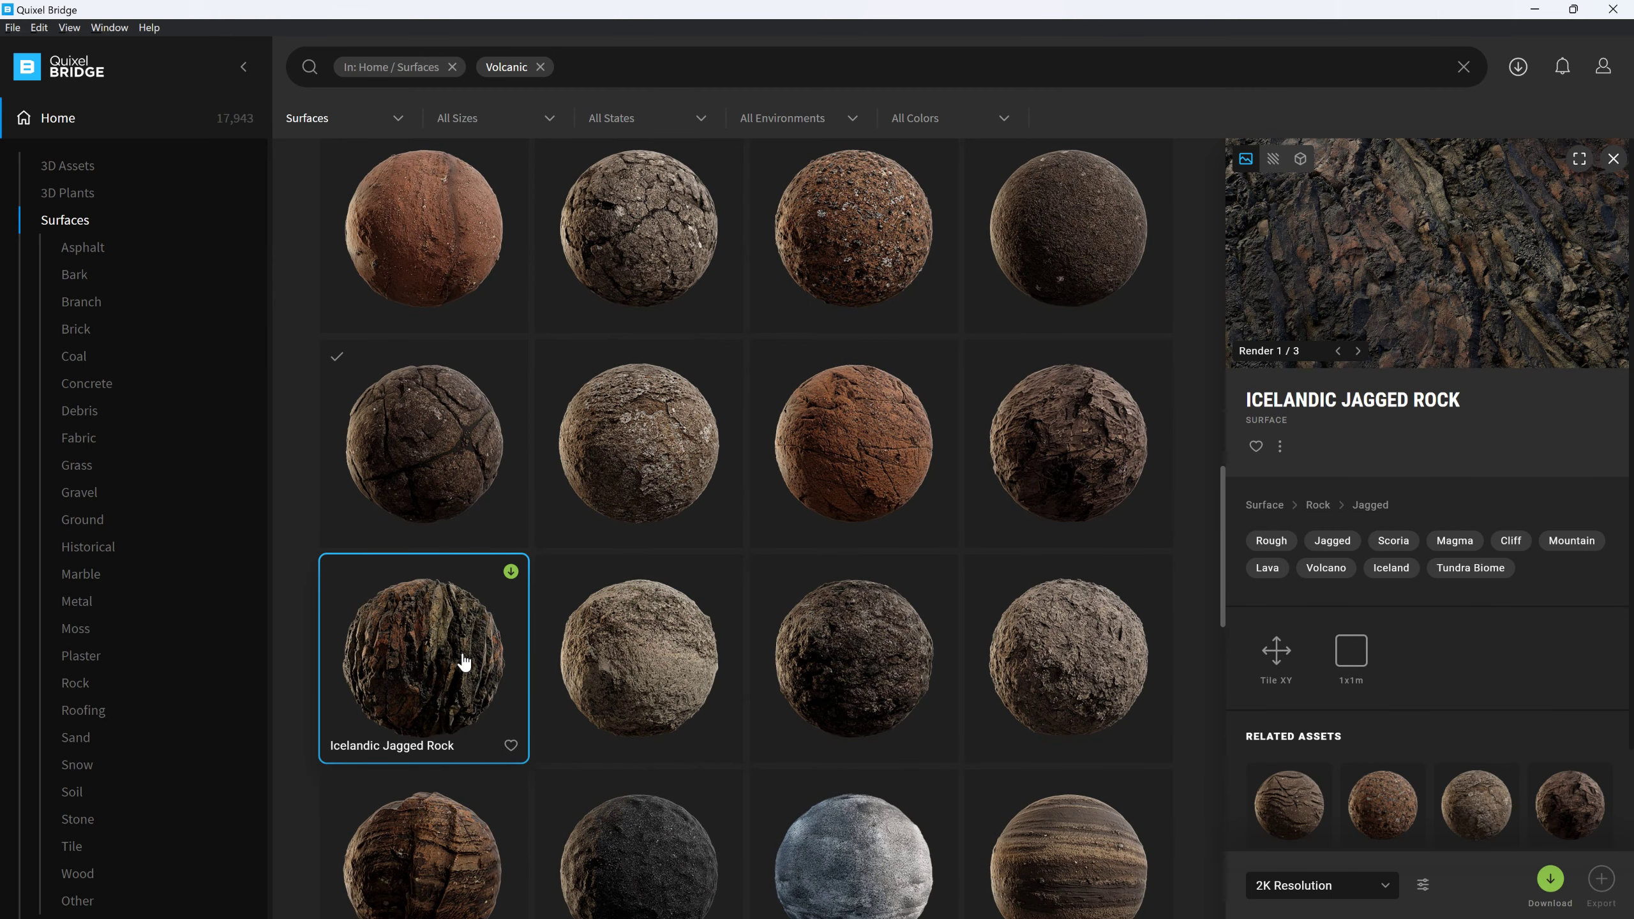
pyautogui.scroll(-5, 463, 661)
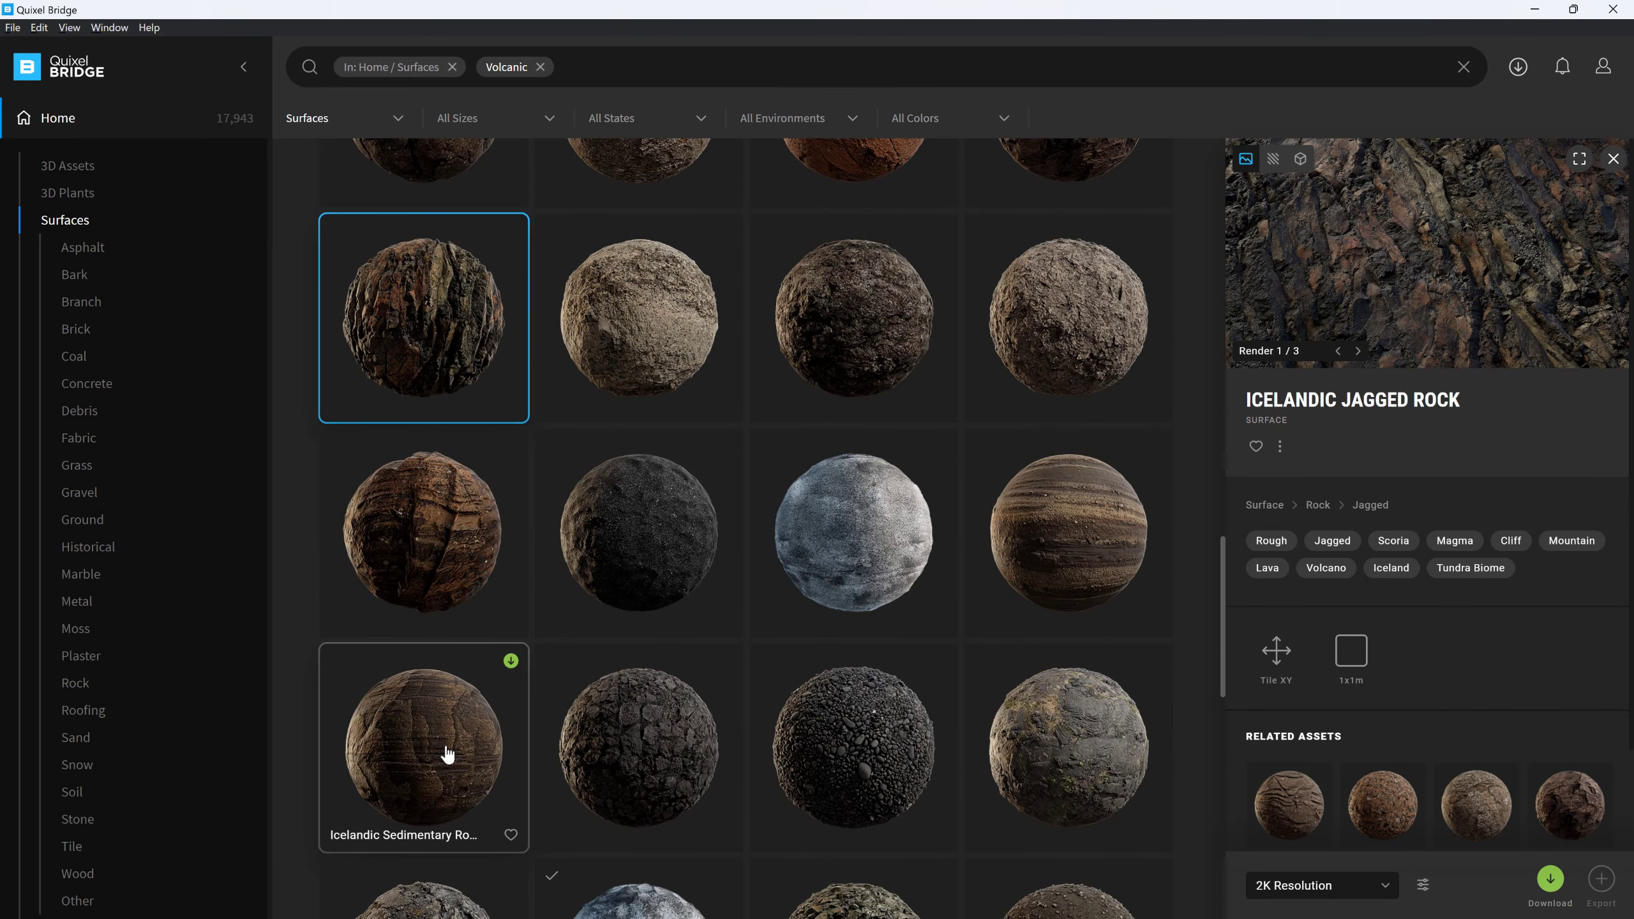
# Look through the remaining Volcanic surfaces and preview Icelandic Sedimentary Rock
pyautogui.scroll(-3, 474, 758)
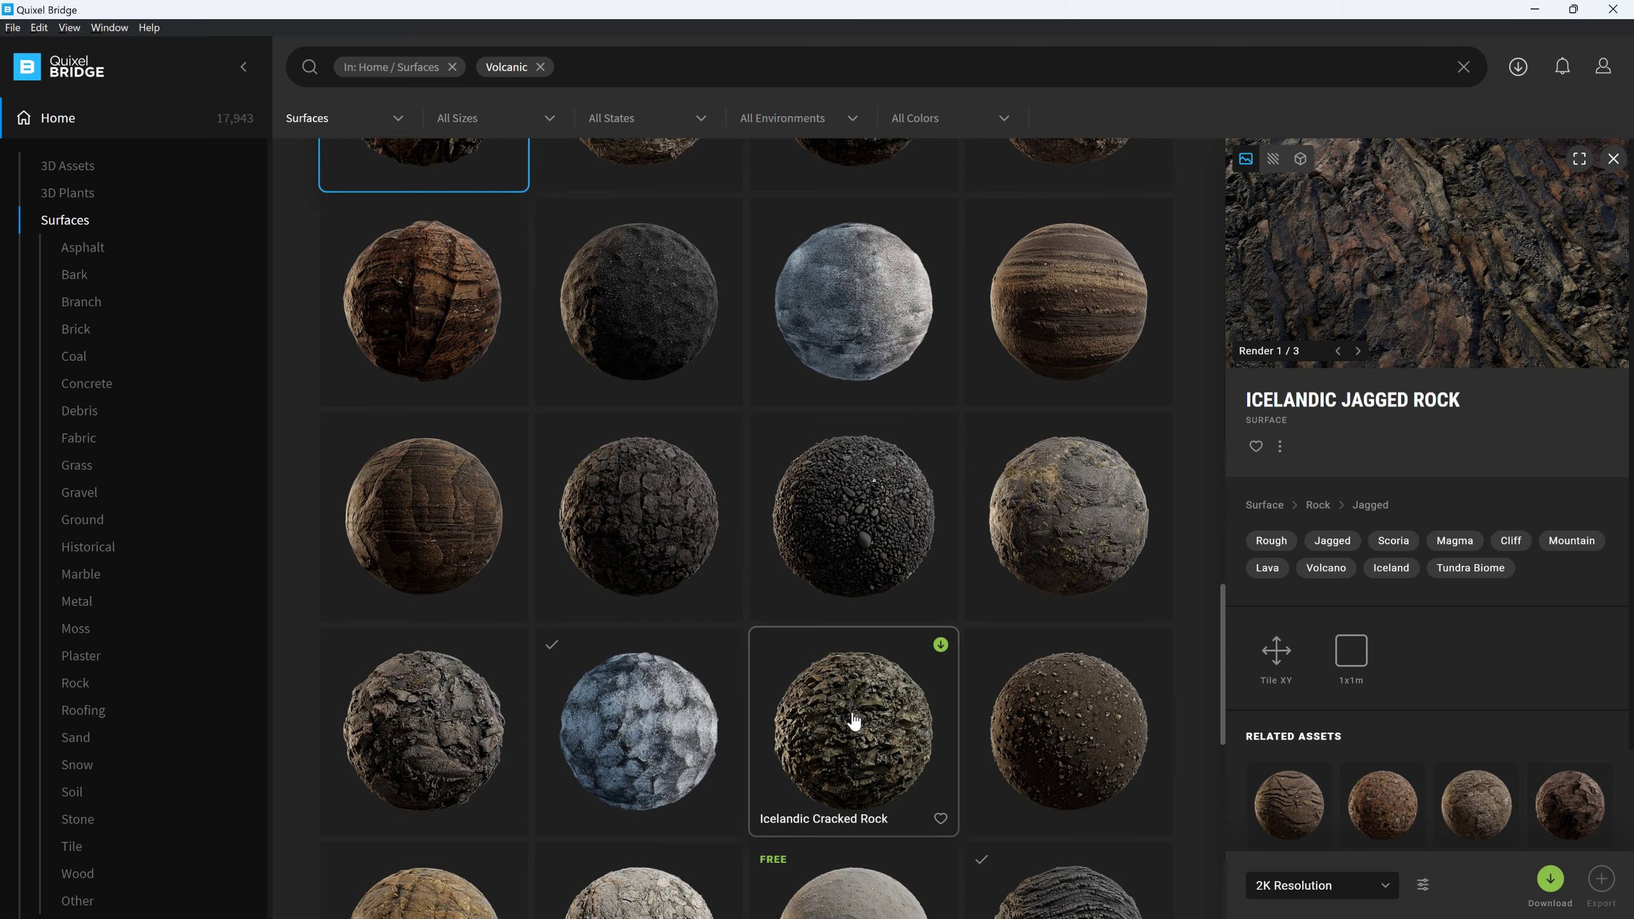
pyautogui.scroll(-3, 849, 719)
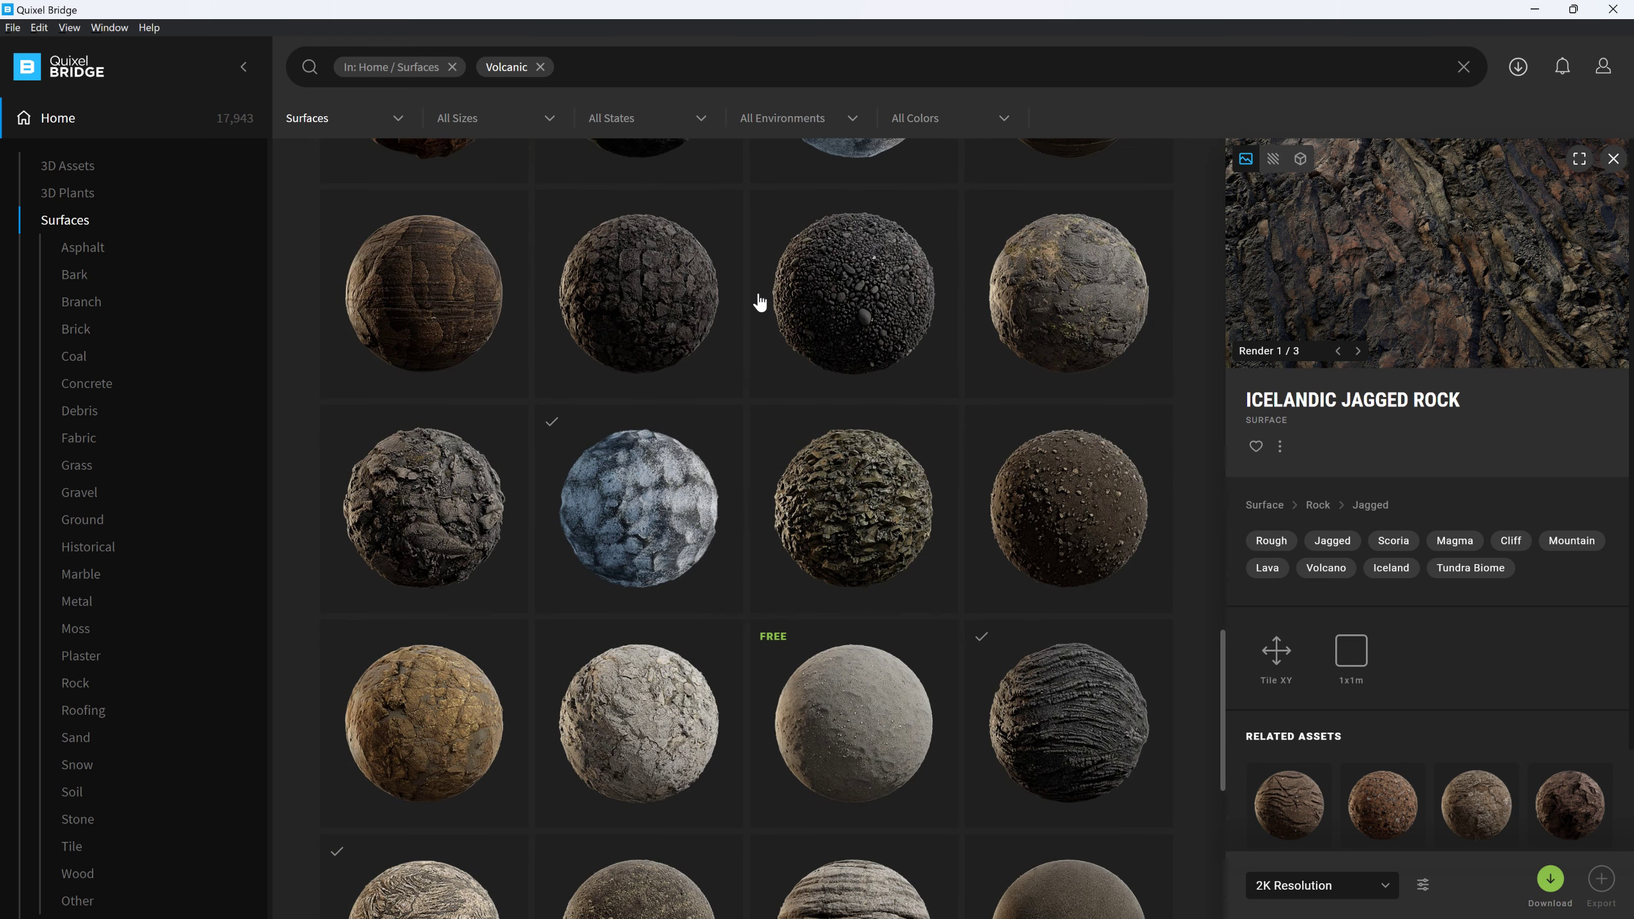
pyautogui.scroll(-2, 466, 717)
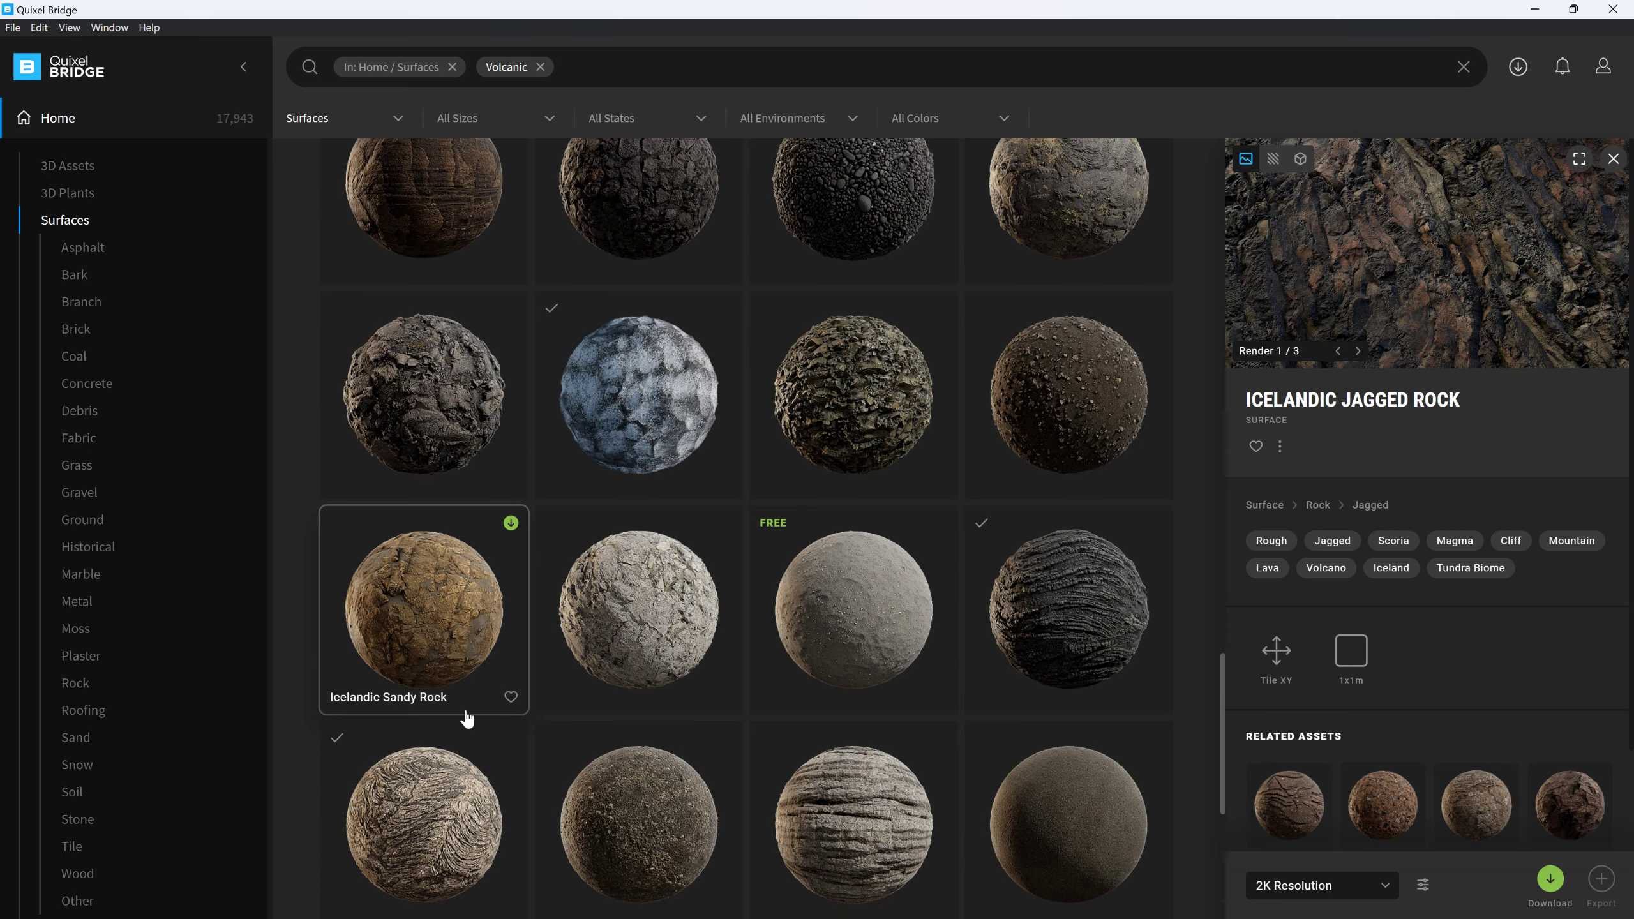
pyautogui.scroll(-3, 489, 714)
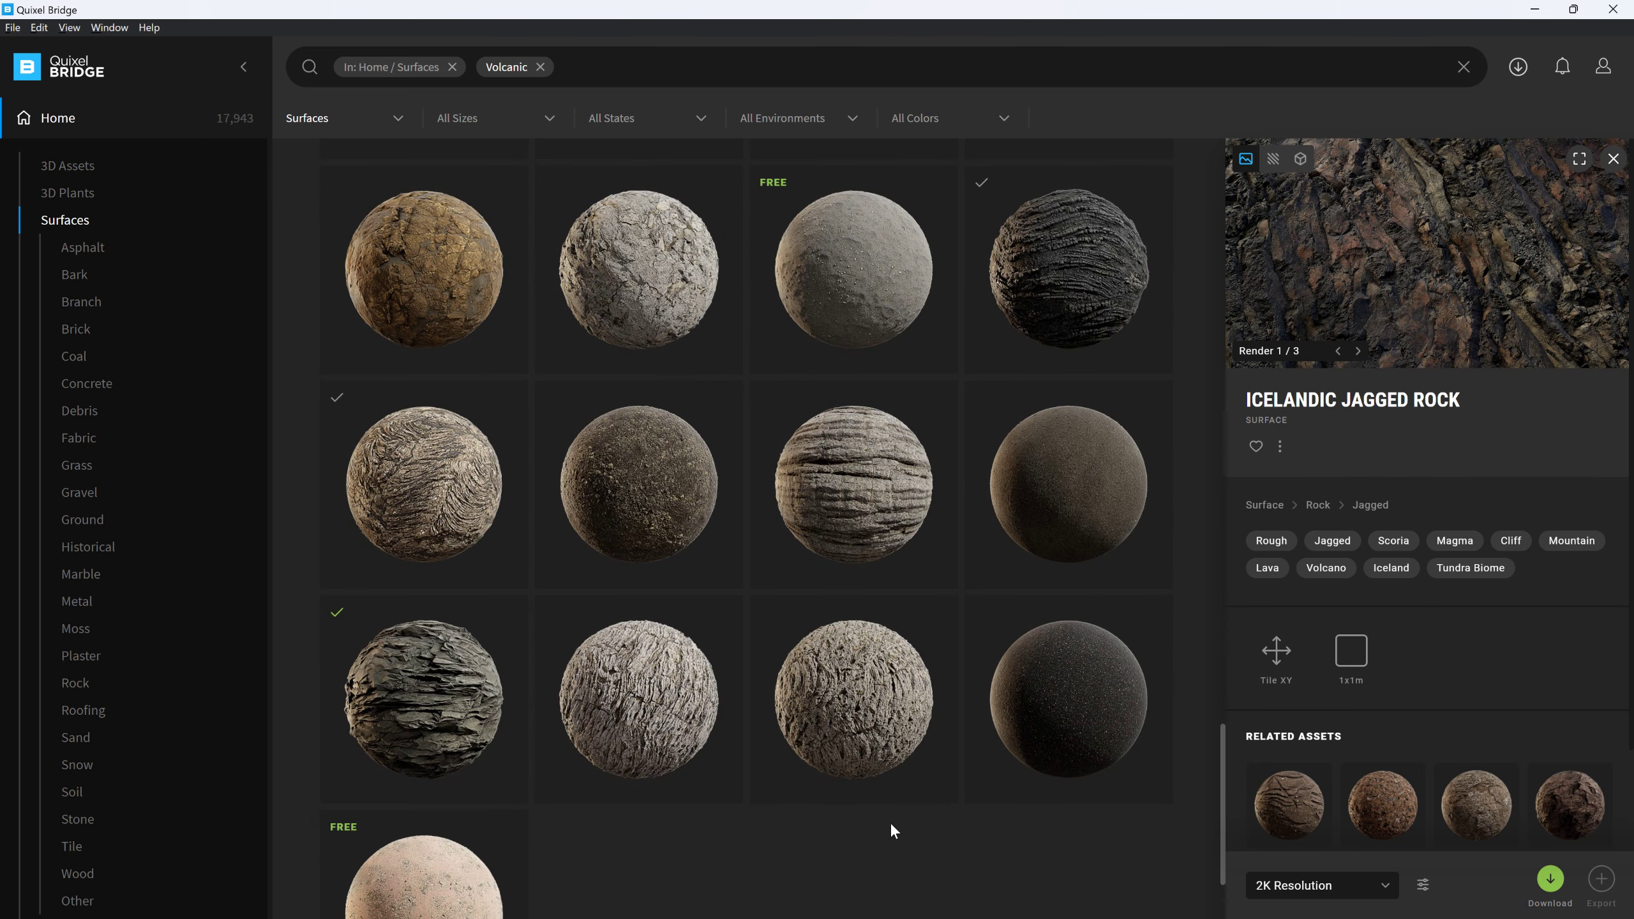
pyautogui.scroll(-3, 889, 820)
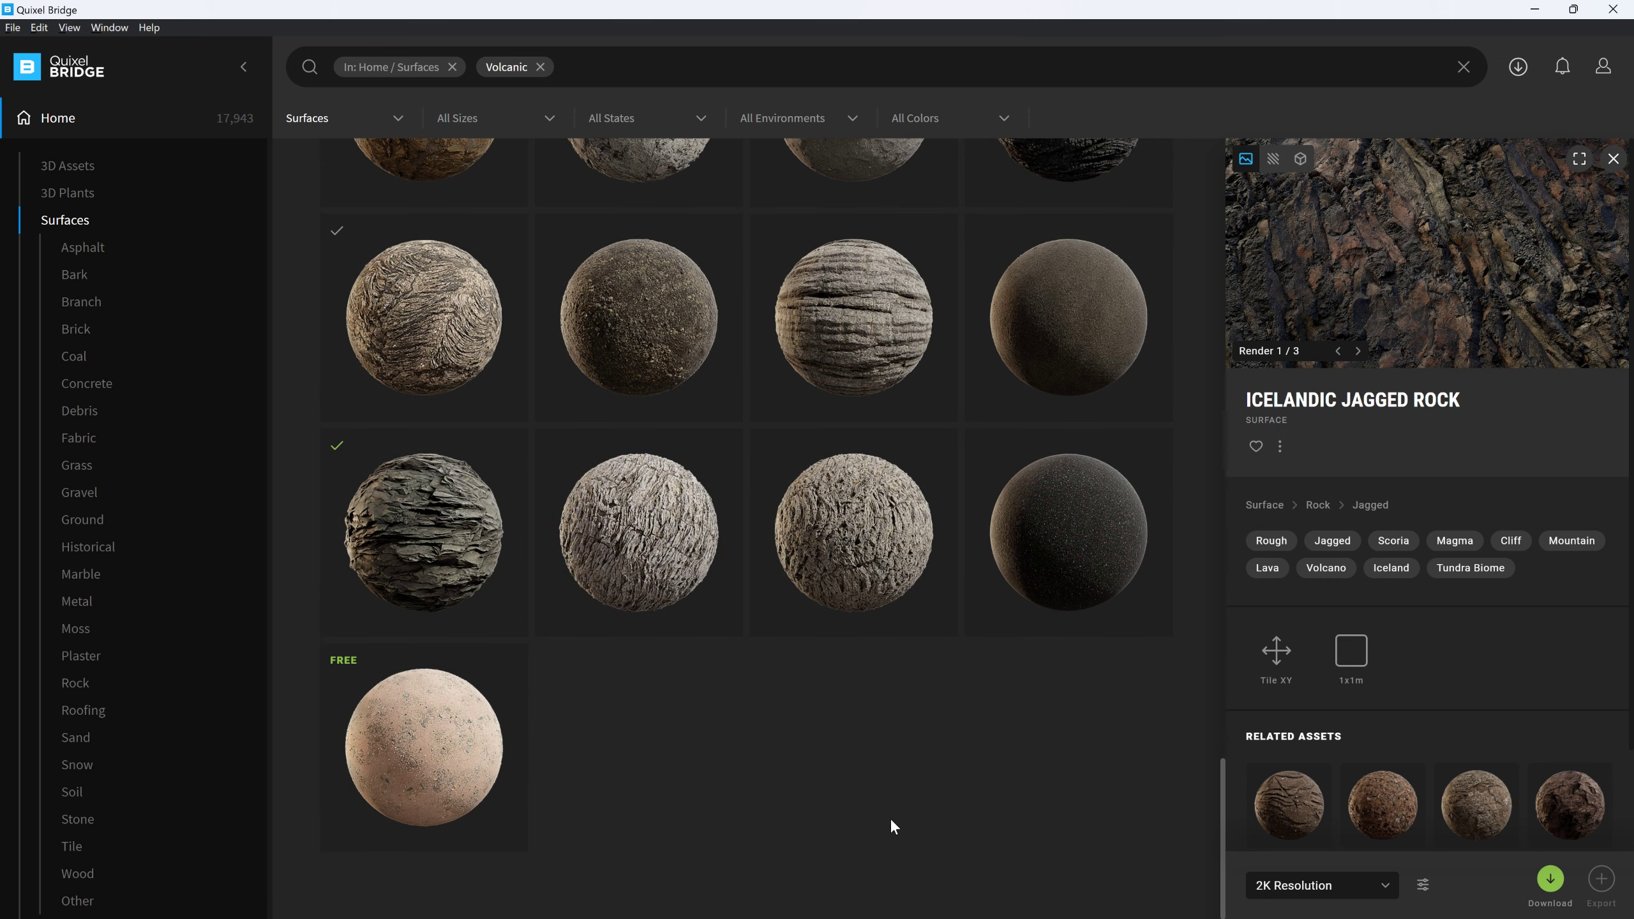
pyautogui.scroll(5, 890, 818)
pyautogui.scroll(4, 891, 818)
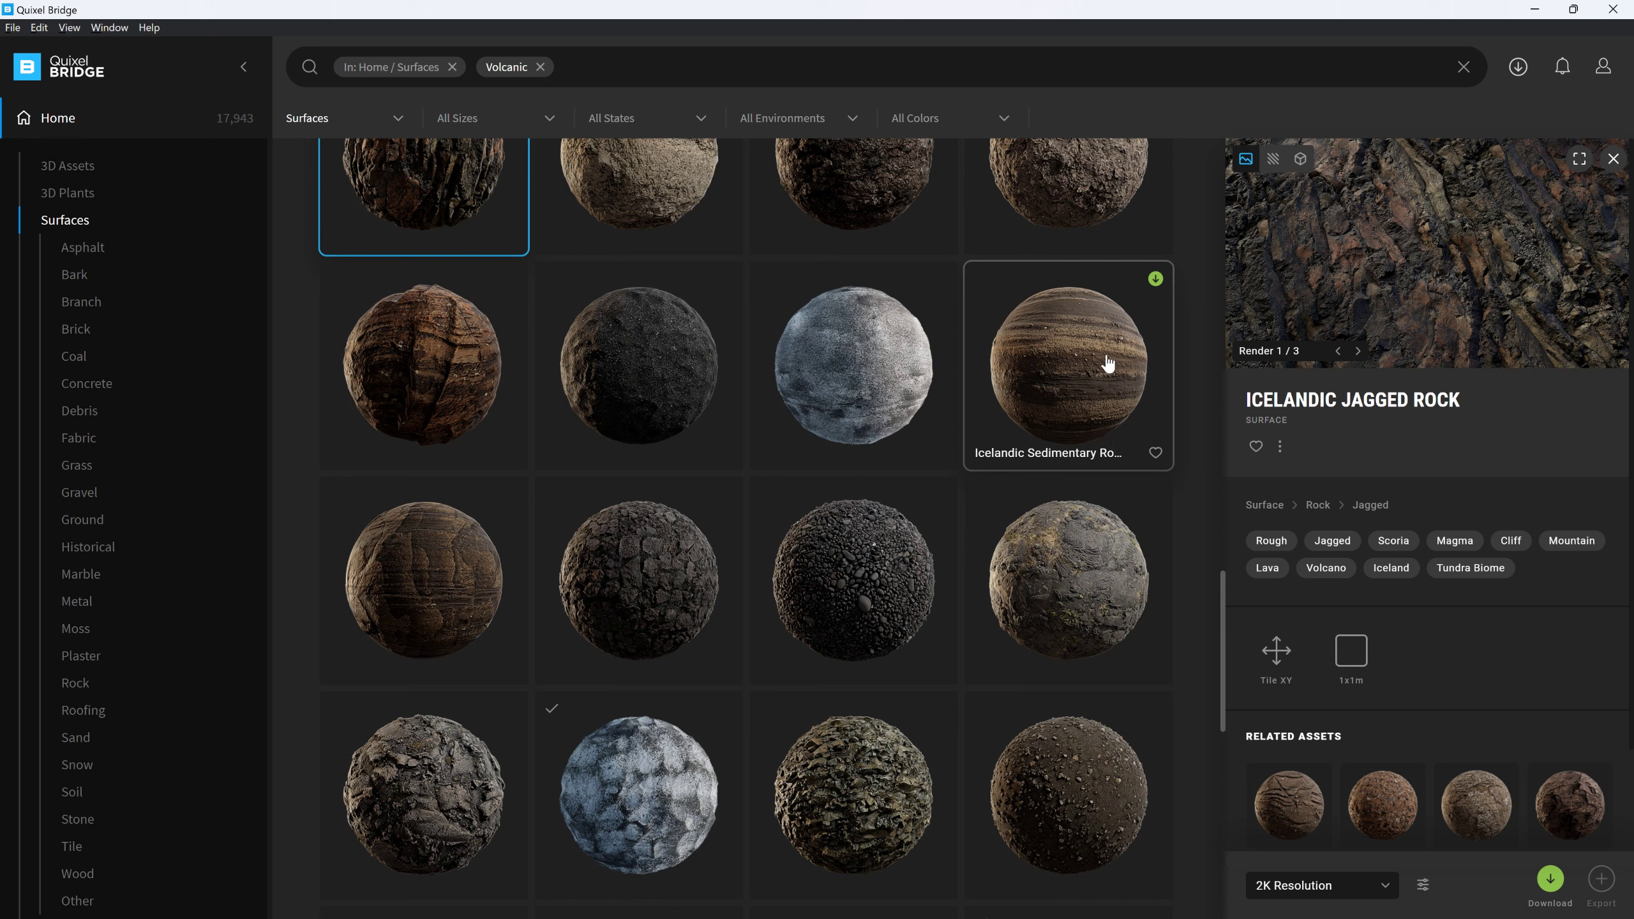
pyautogui.click(1102, 363)
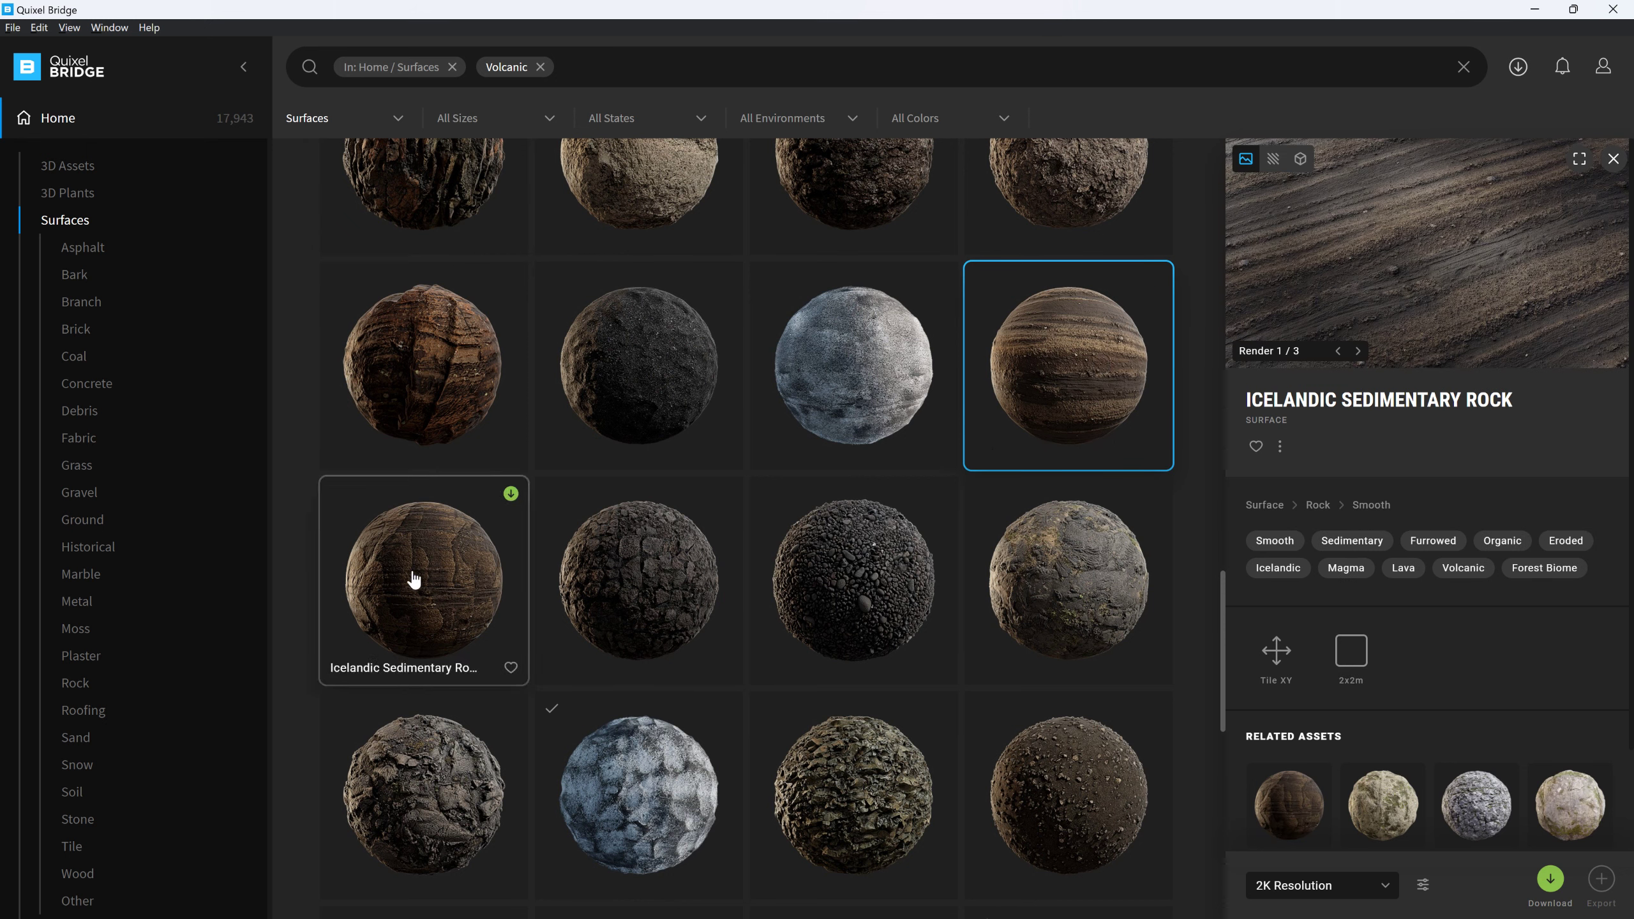
pyautogui.scroll(10, 395, 358)
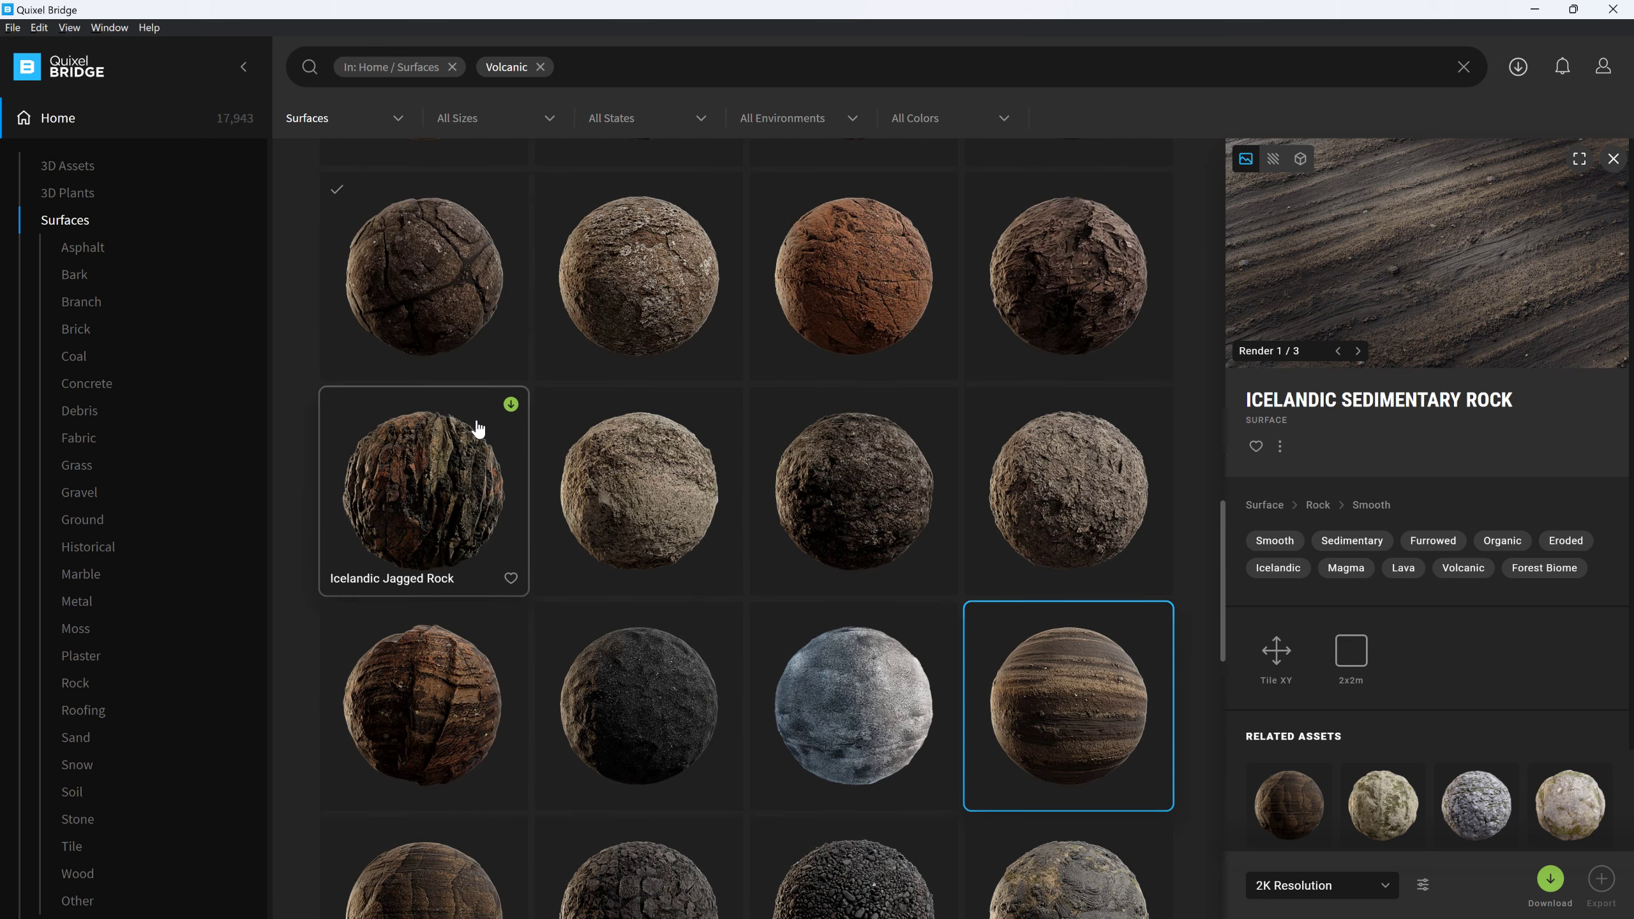
pyautogui.scroll(15, 480, 421)
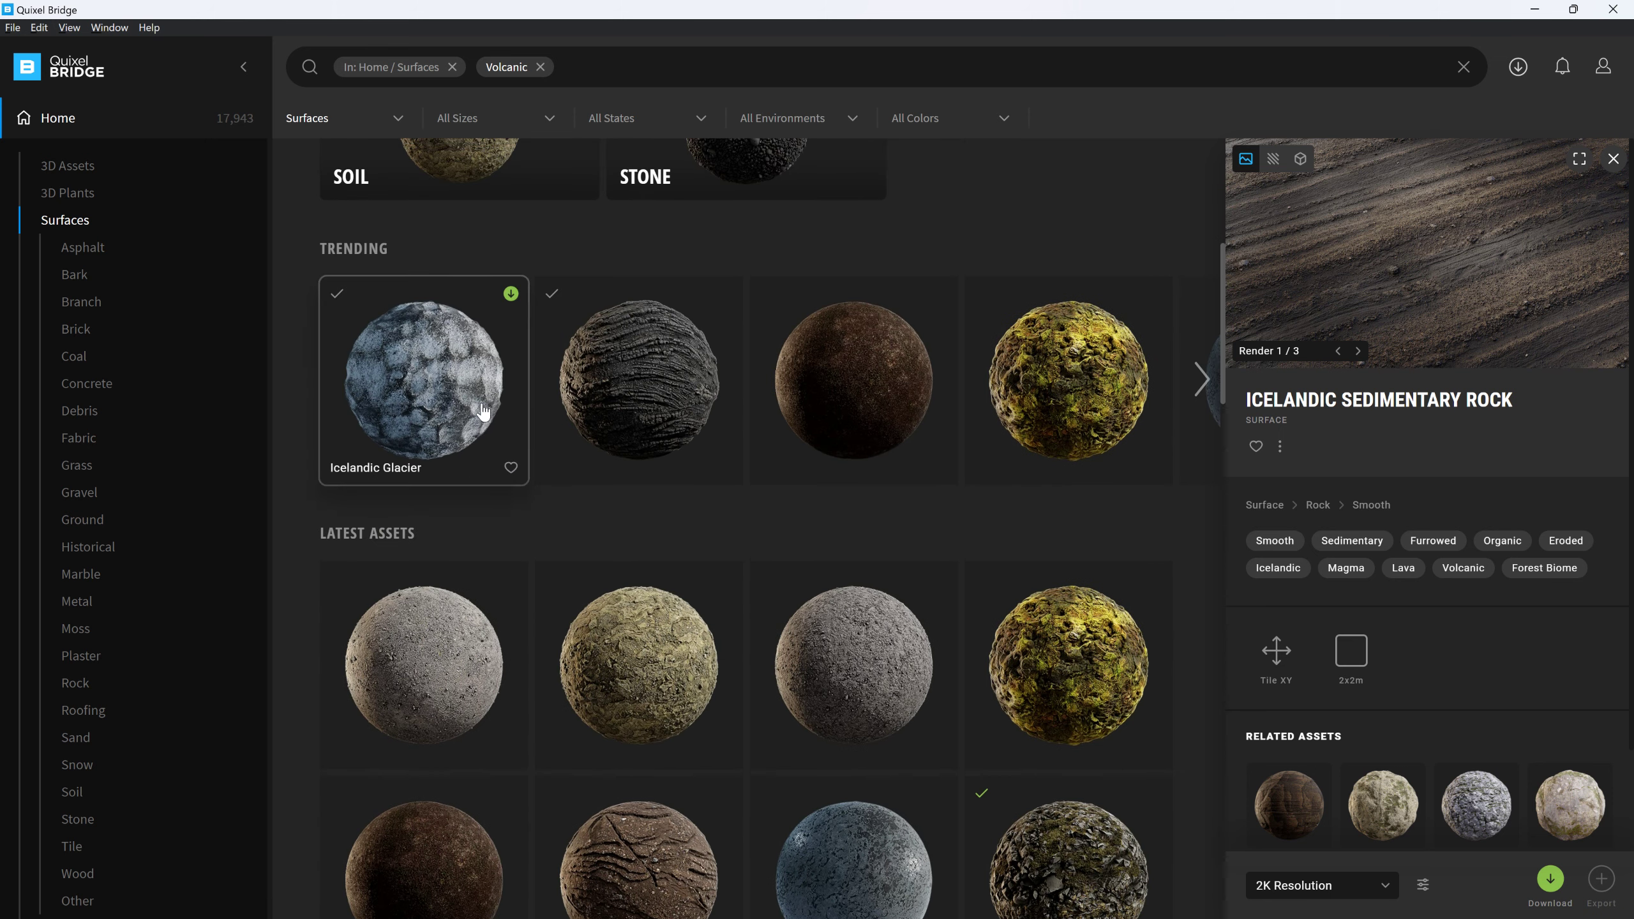
pyautogui.scroll(1, 484, 376)
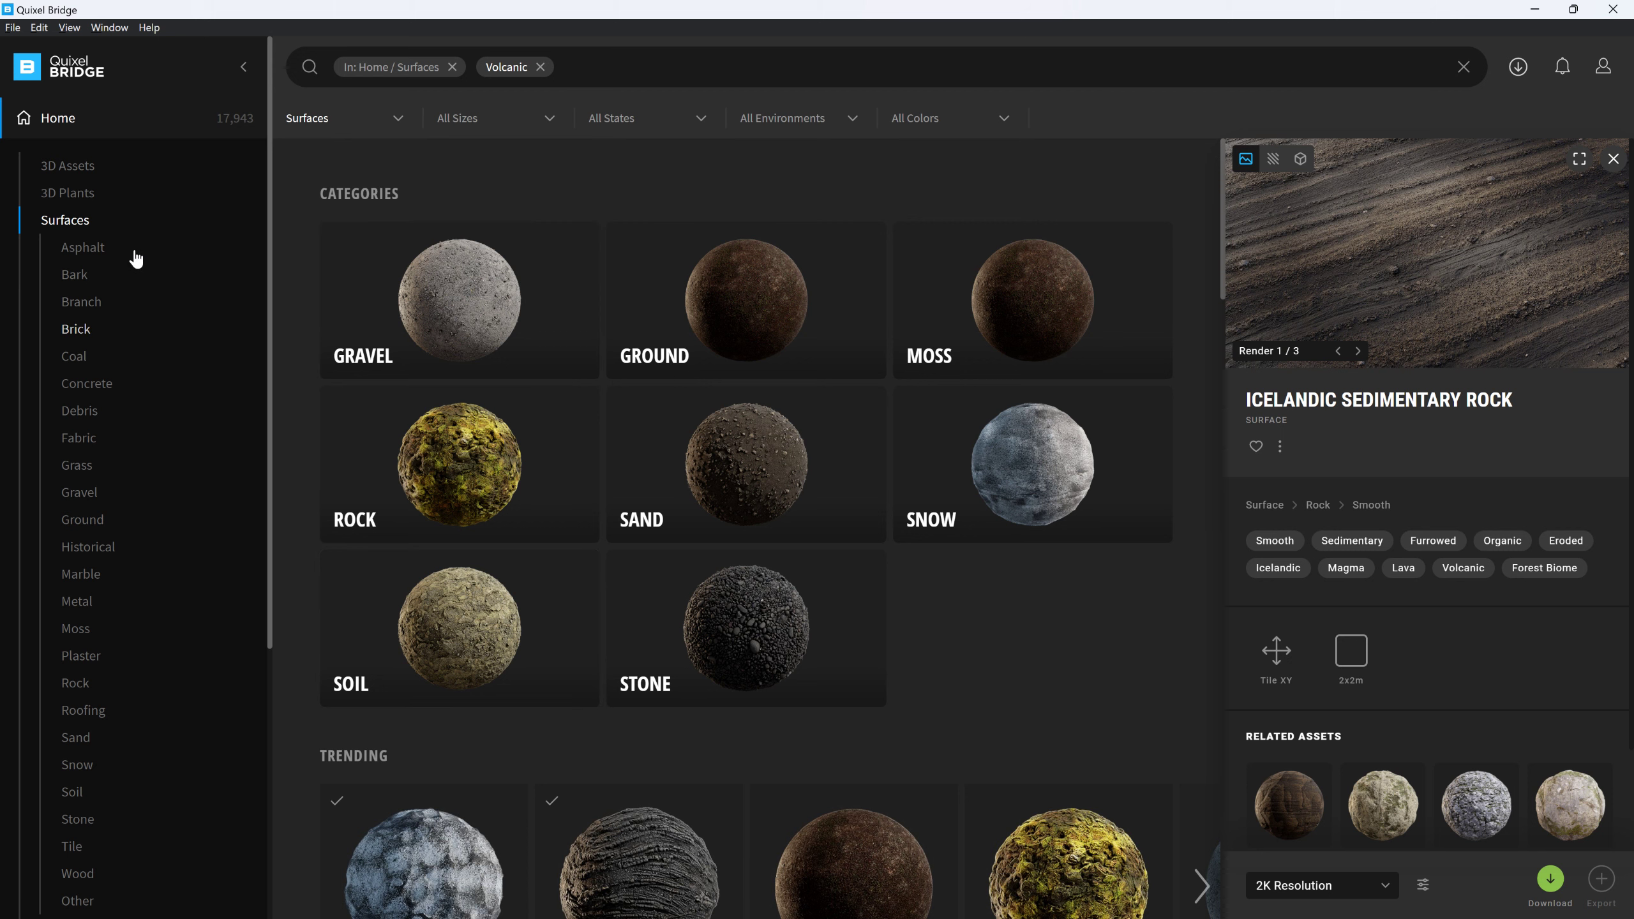
# Clear the Volcanic filter by returning to all Surfaces, and open the Cobblestone category under Stone
pyautogui.click(74, 225)
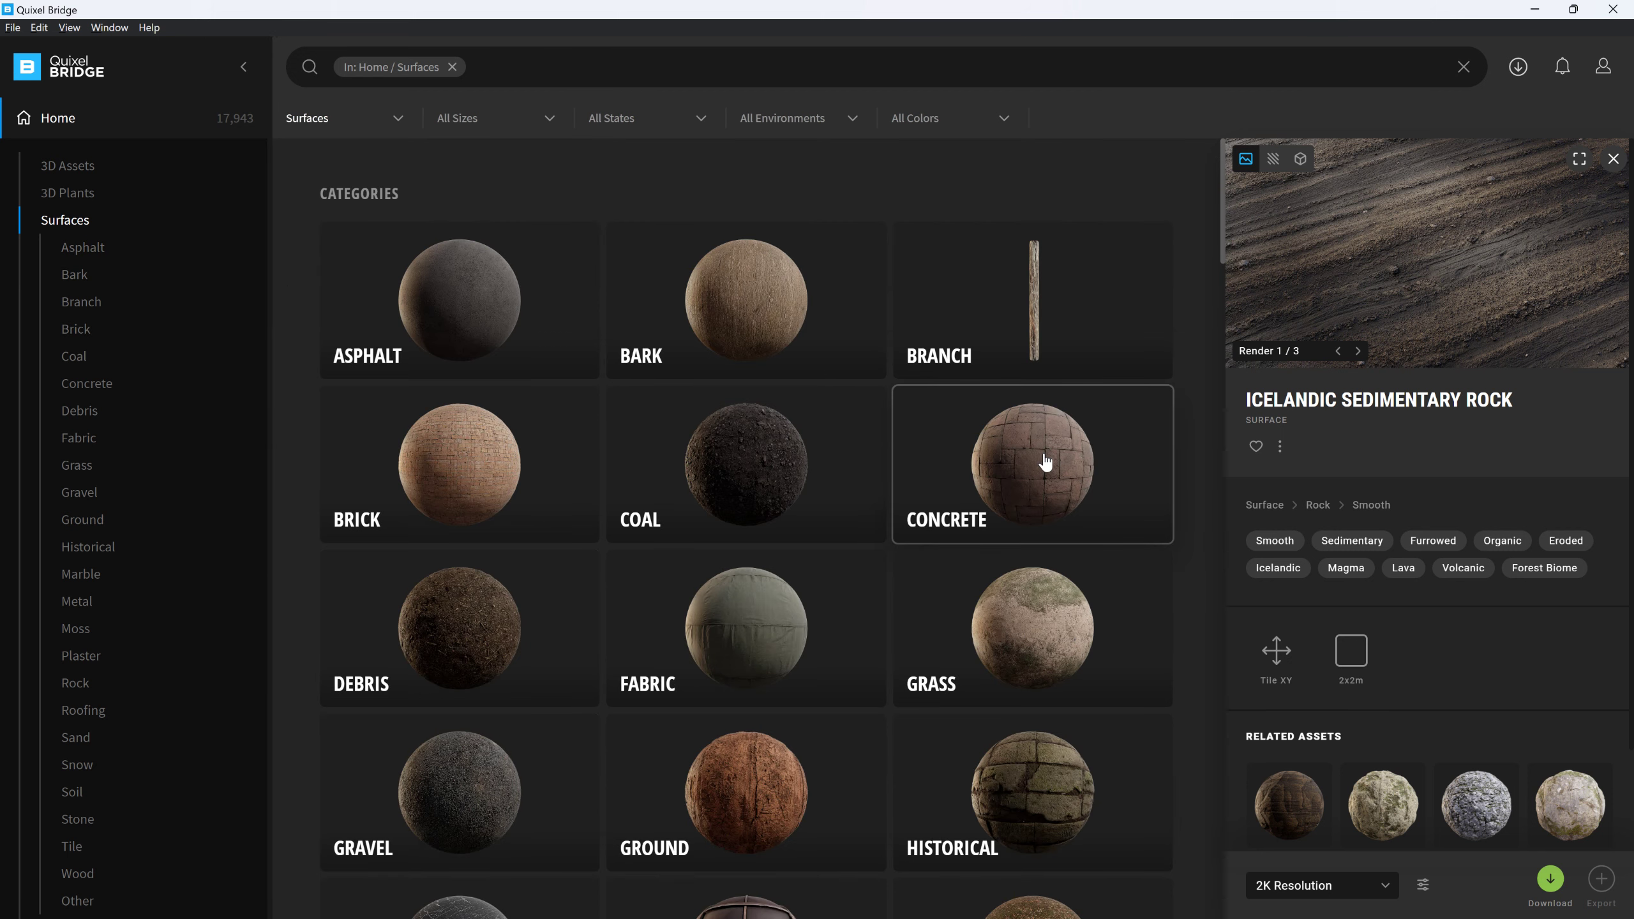
pyautogui.scroll(-5, 1045, 462)
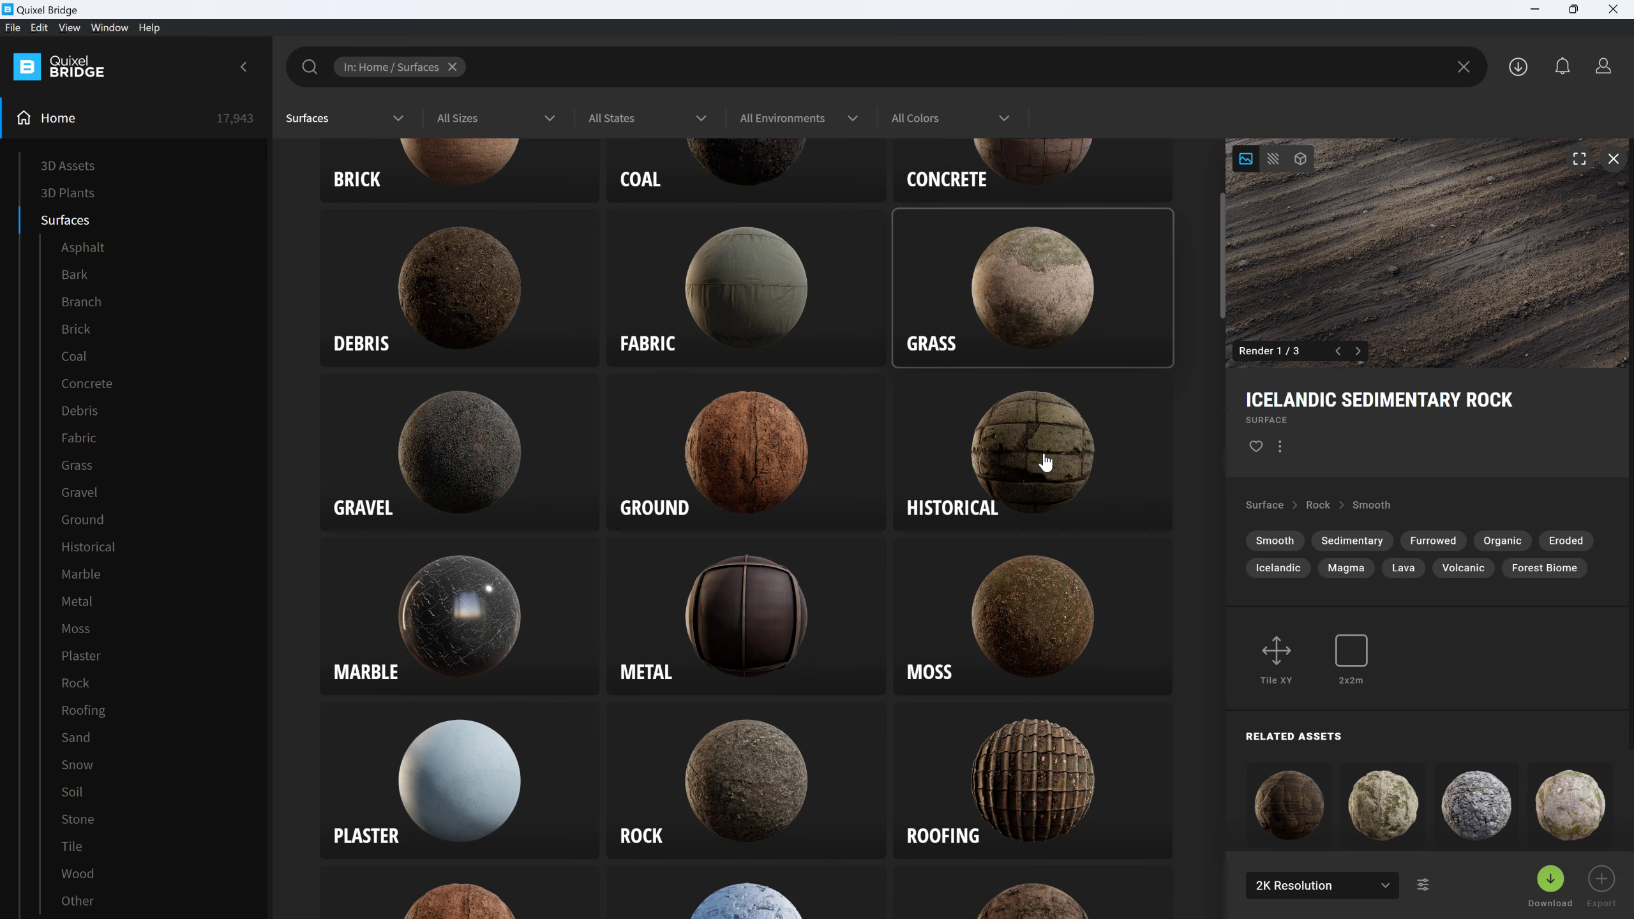
pyautogui.scroll(-3, 1046, 462)
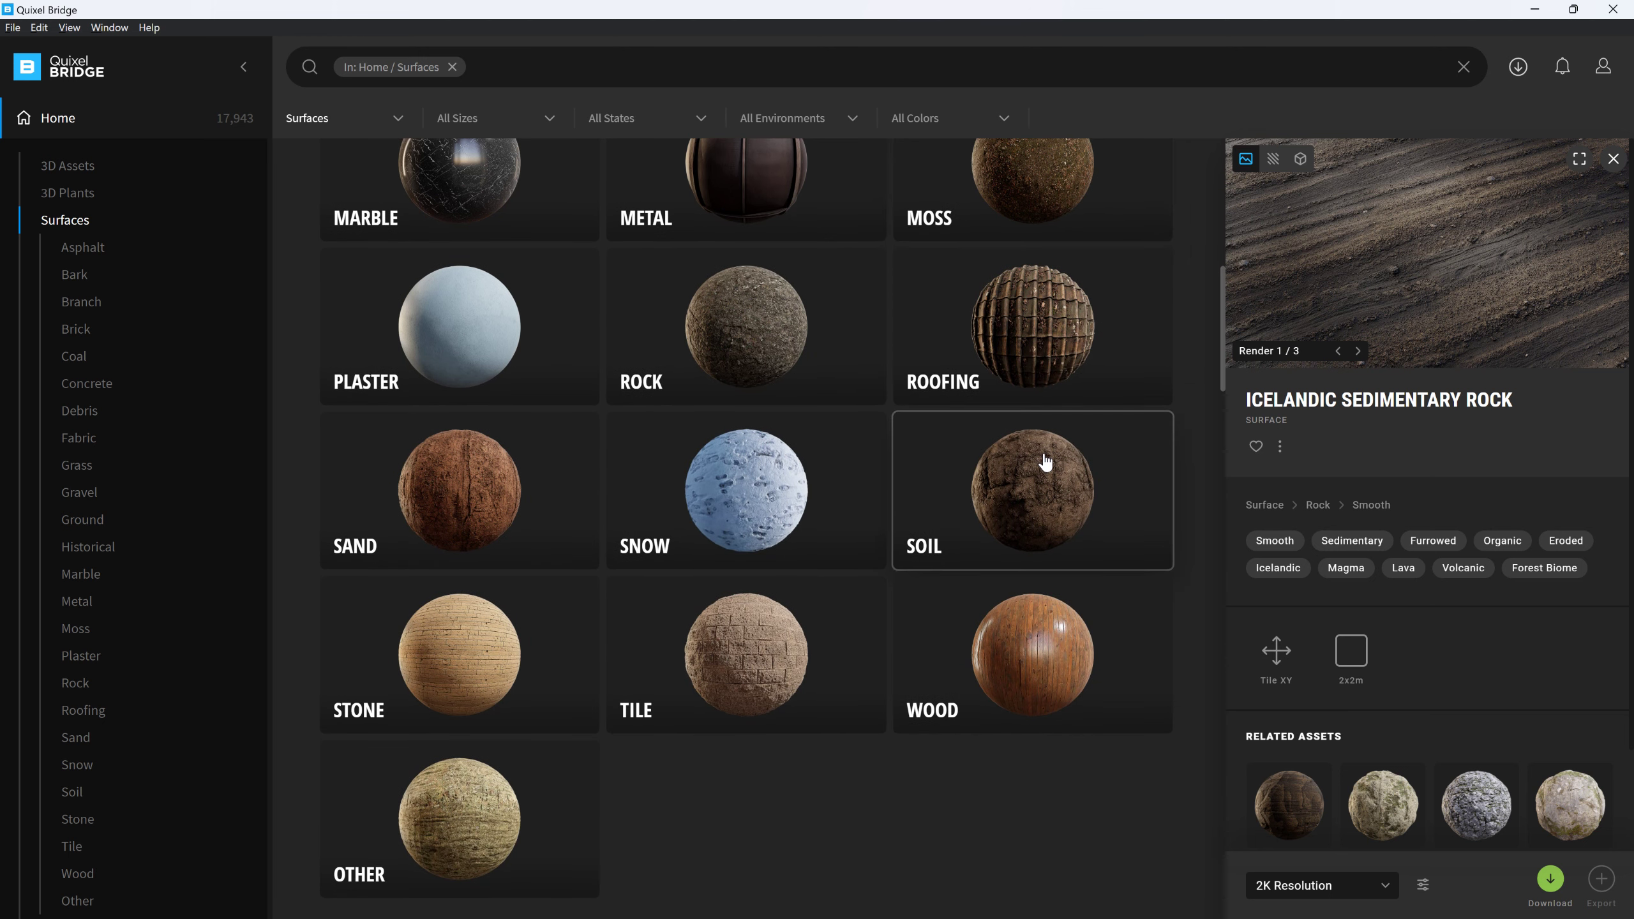
pyautogui.click(427, 683)
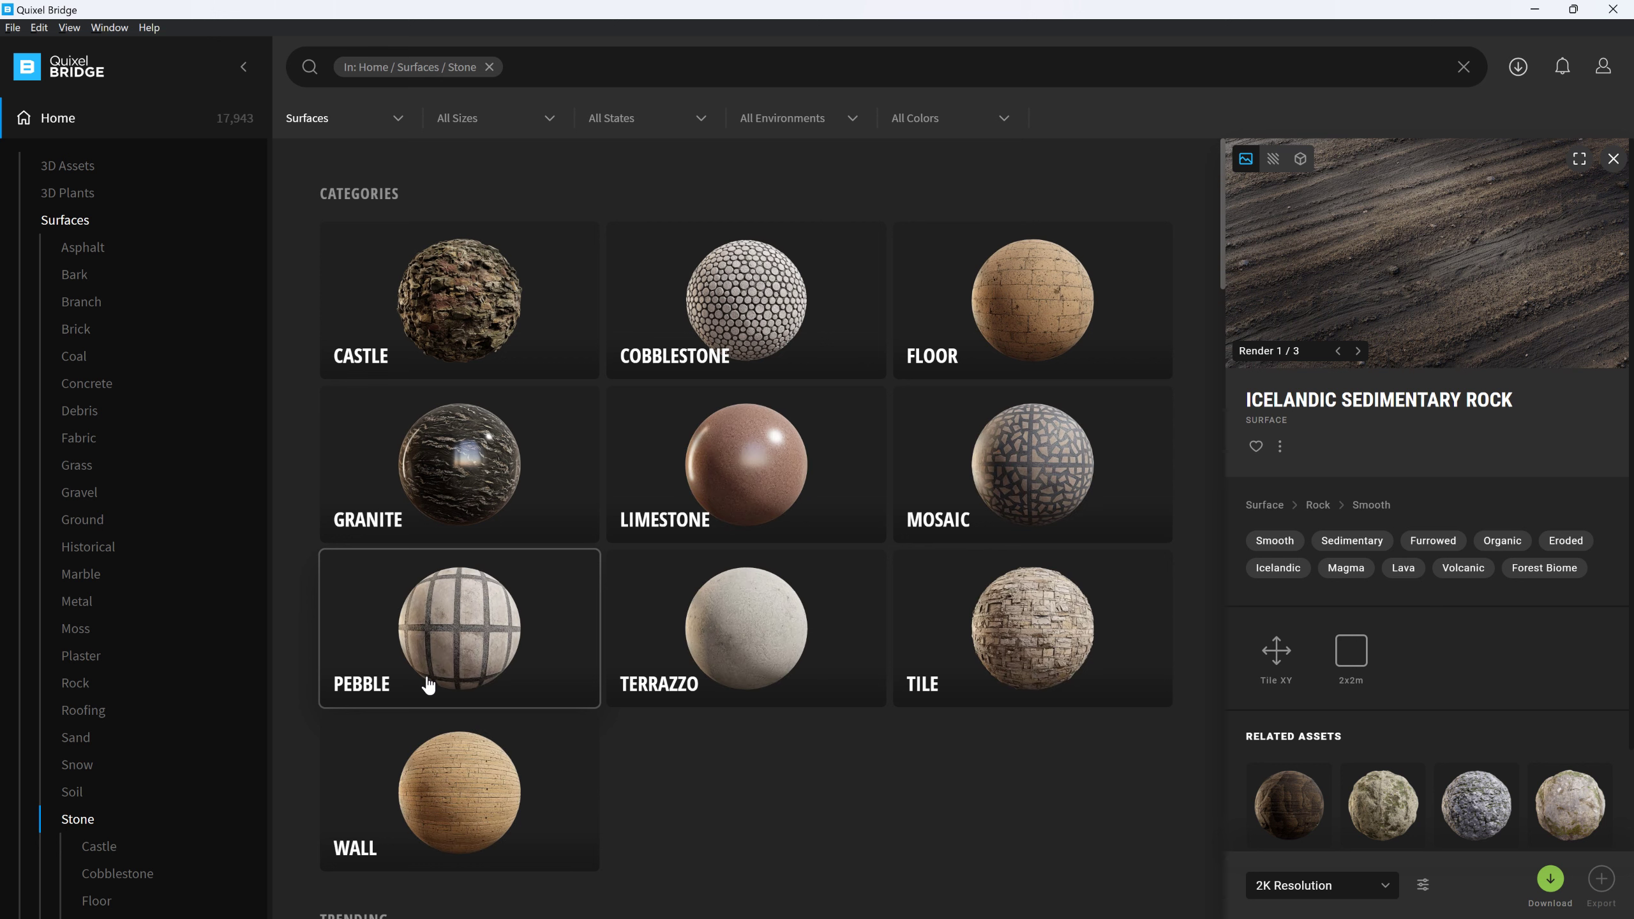
pyautogui.click(750, 313)
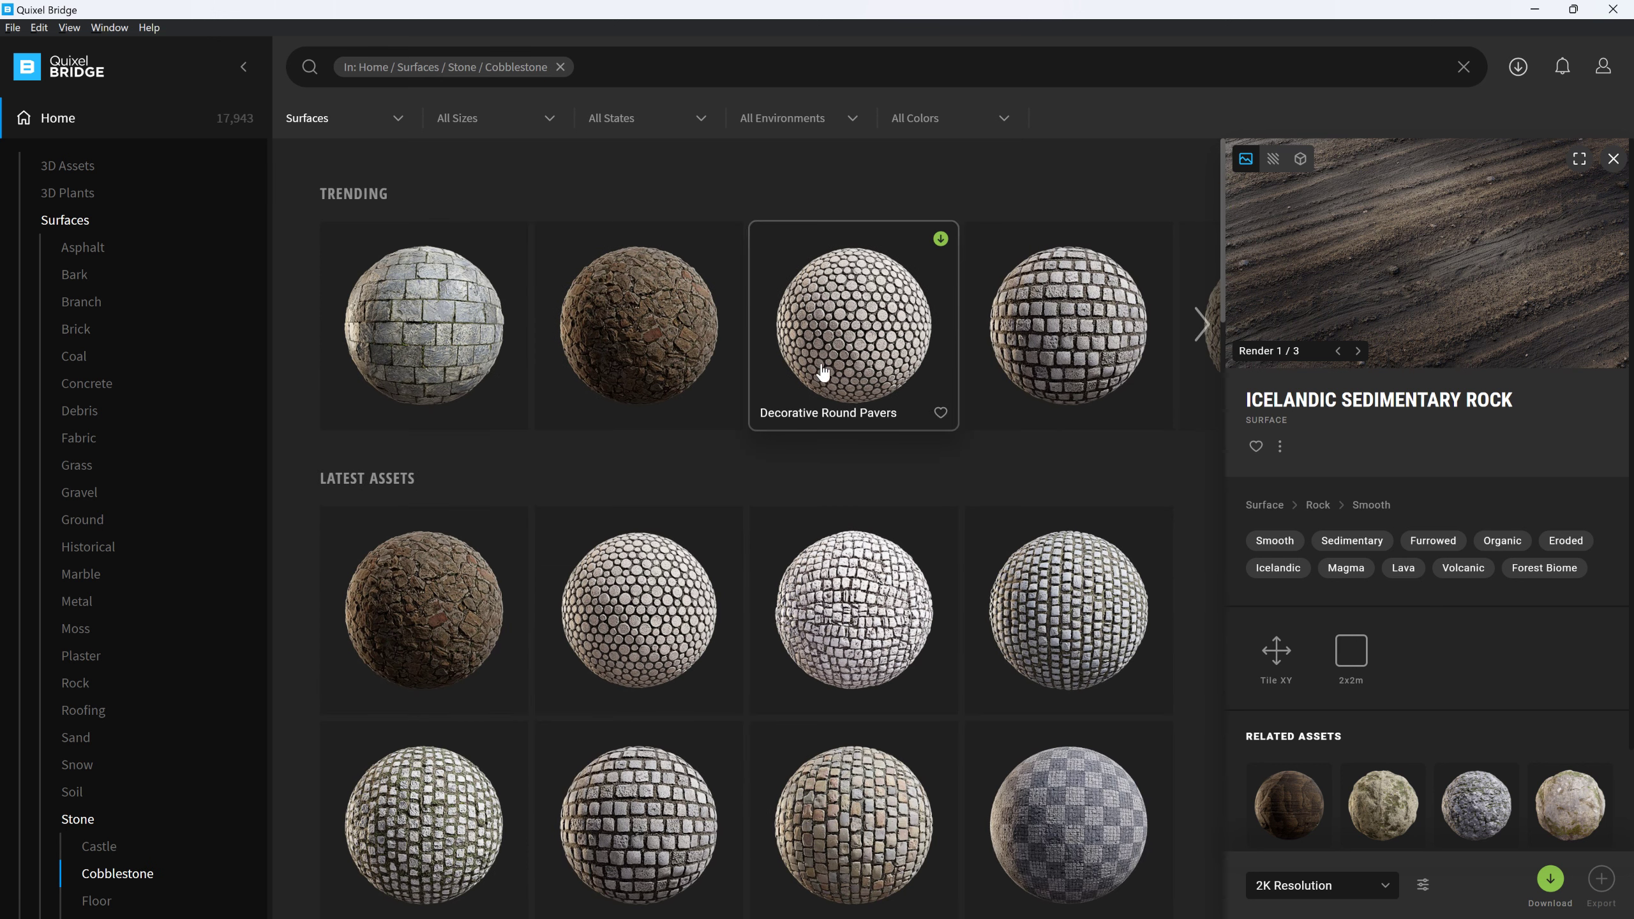
# Look through the Cobblestone surfaces for a texture with suitable large-scale detail
pyautogui.scroll(-5, 1003, 569)
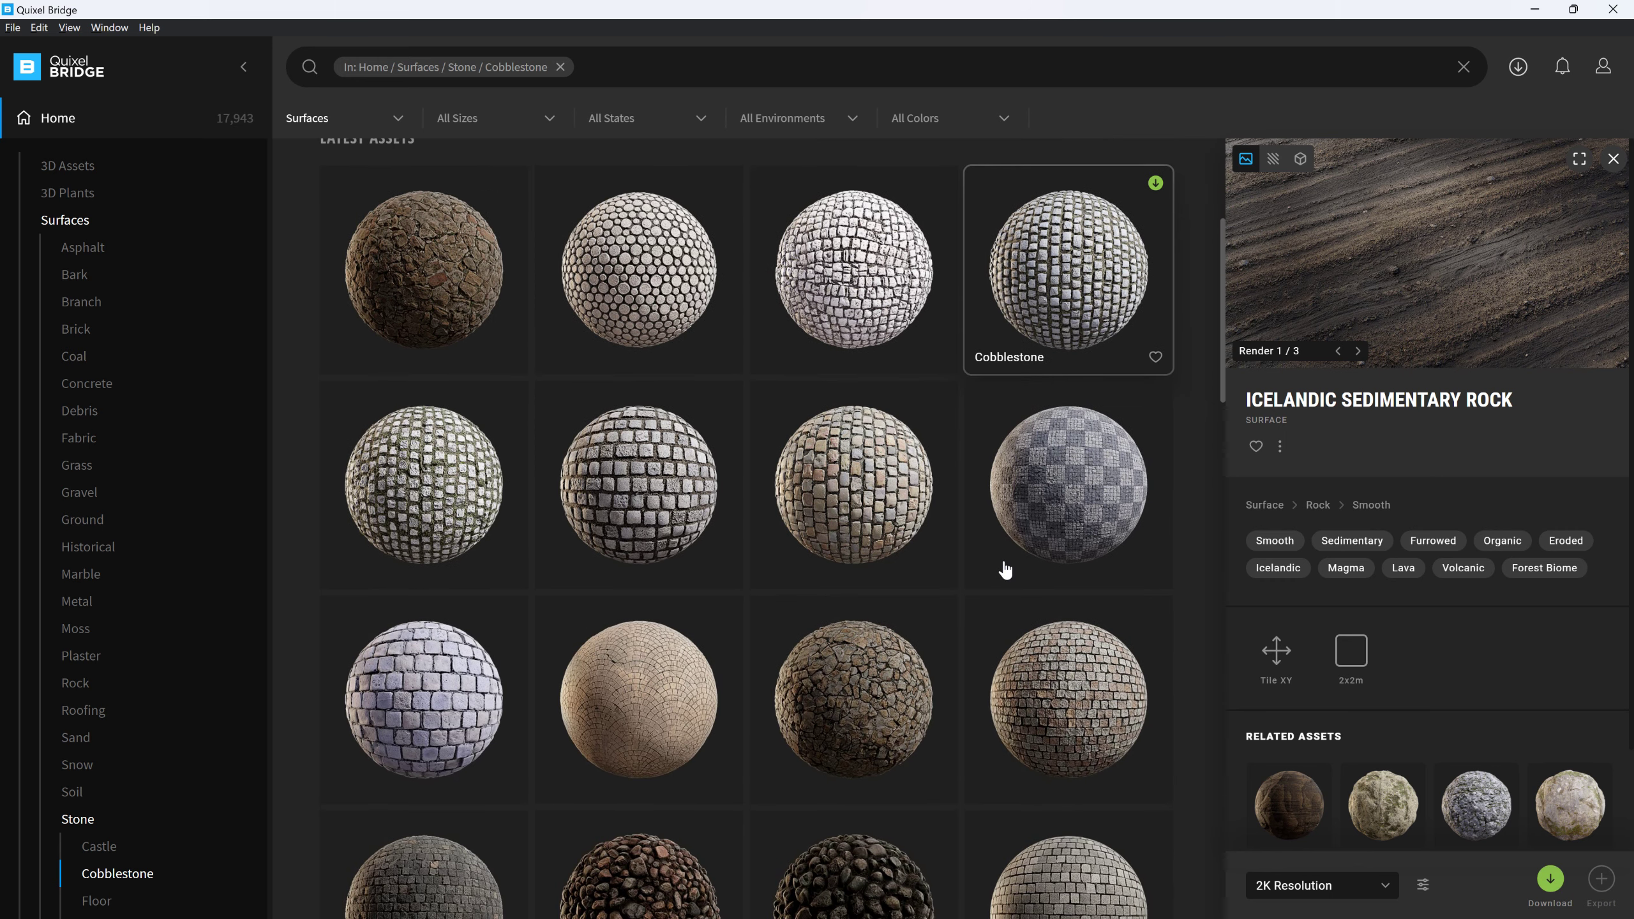
pyautogui.scroll(-4, 1005, 570)
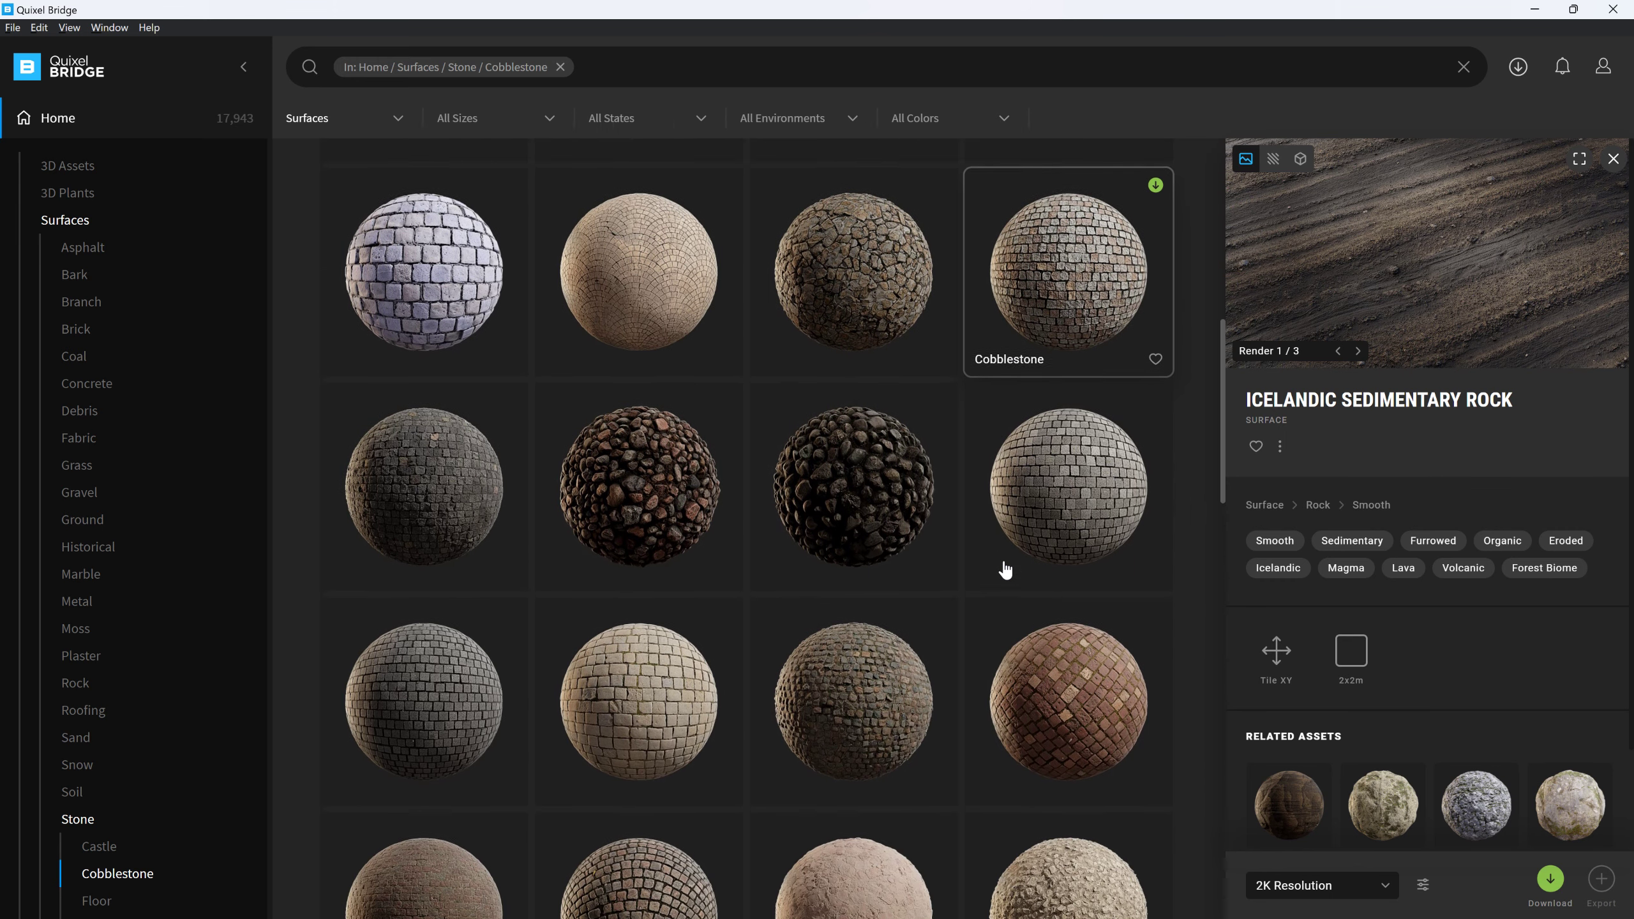
pyautogui.scroll(-5, 1005, 569)
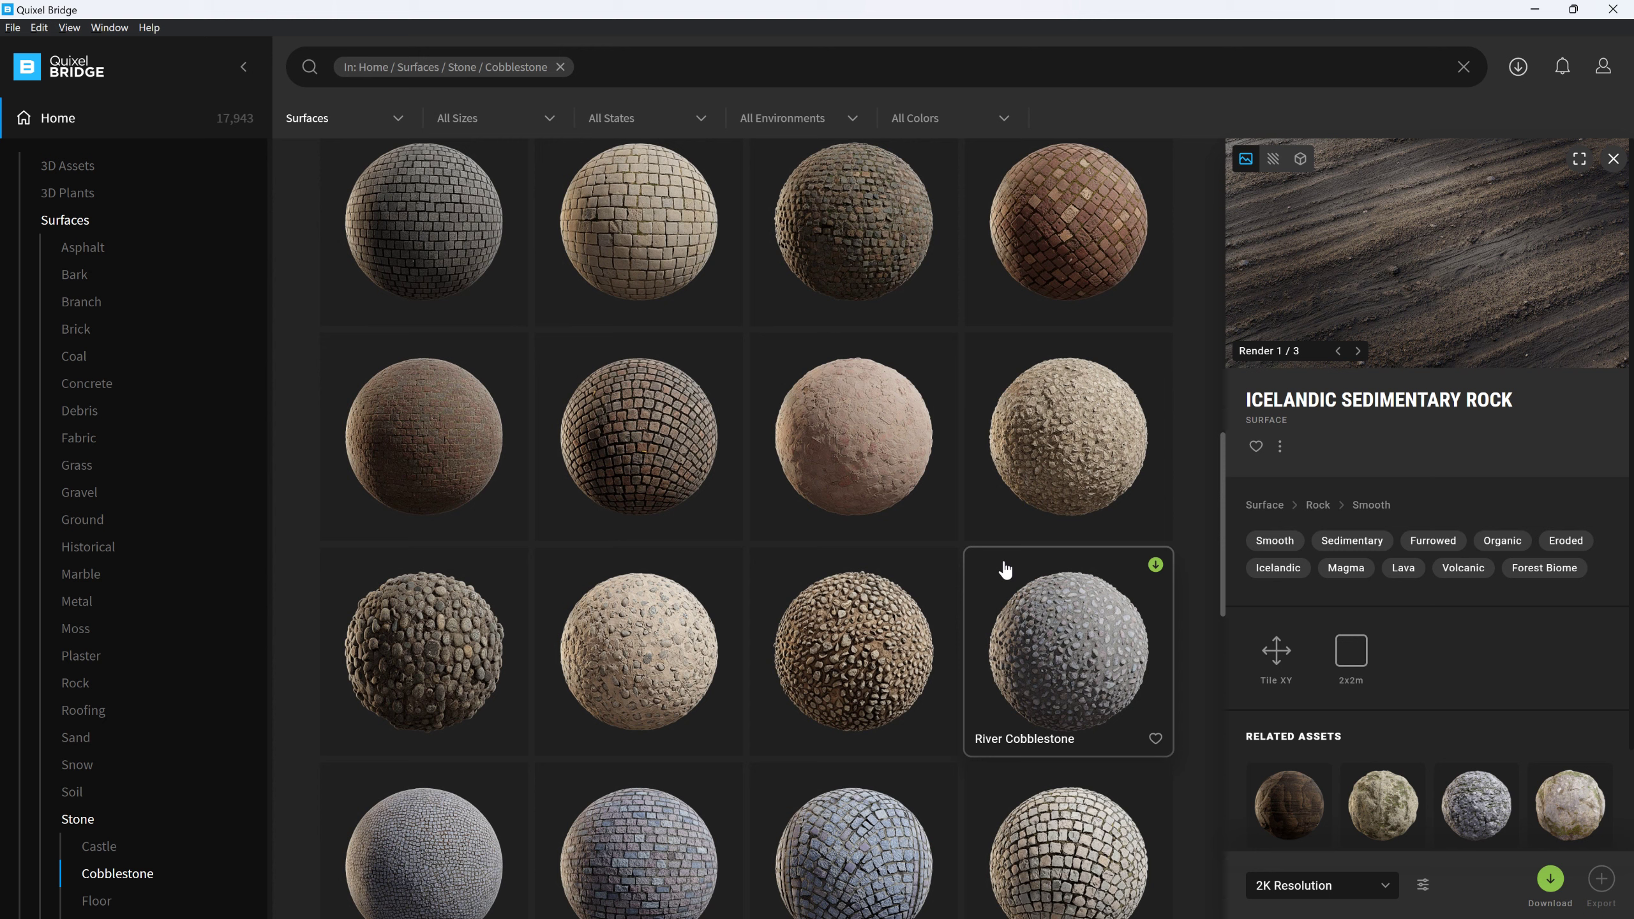
pyautogui.scroll(-3, 1005, 569)
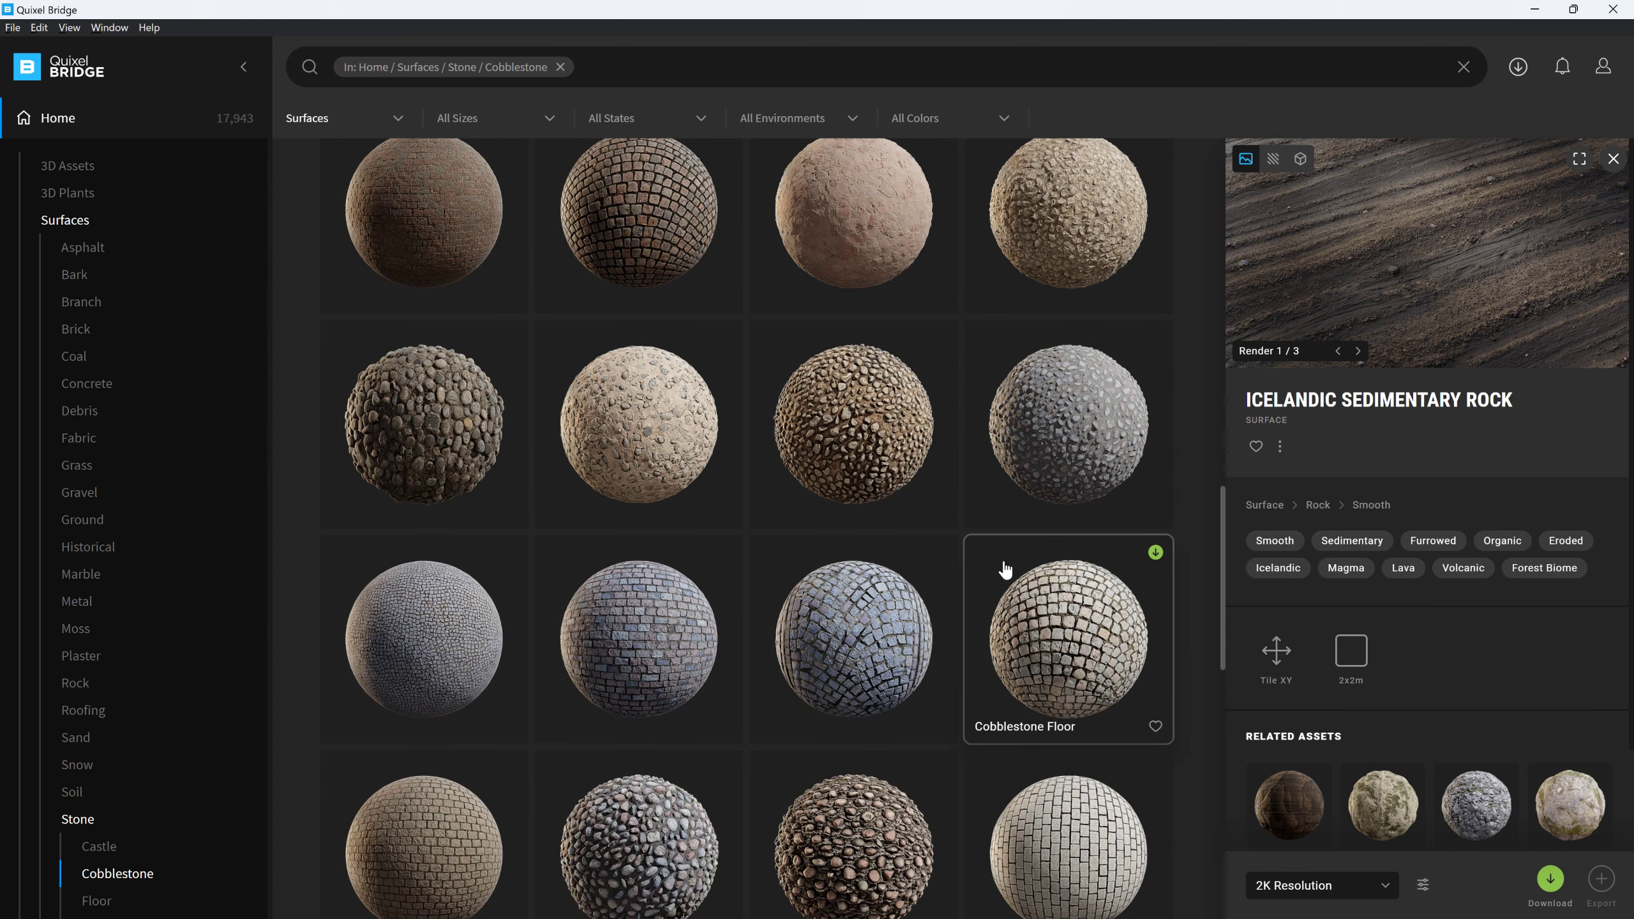
pyautogui.scroll(-3, 1005, 569)
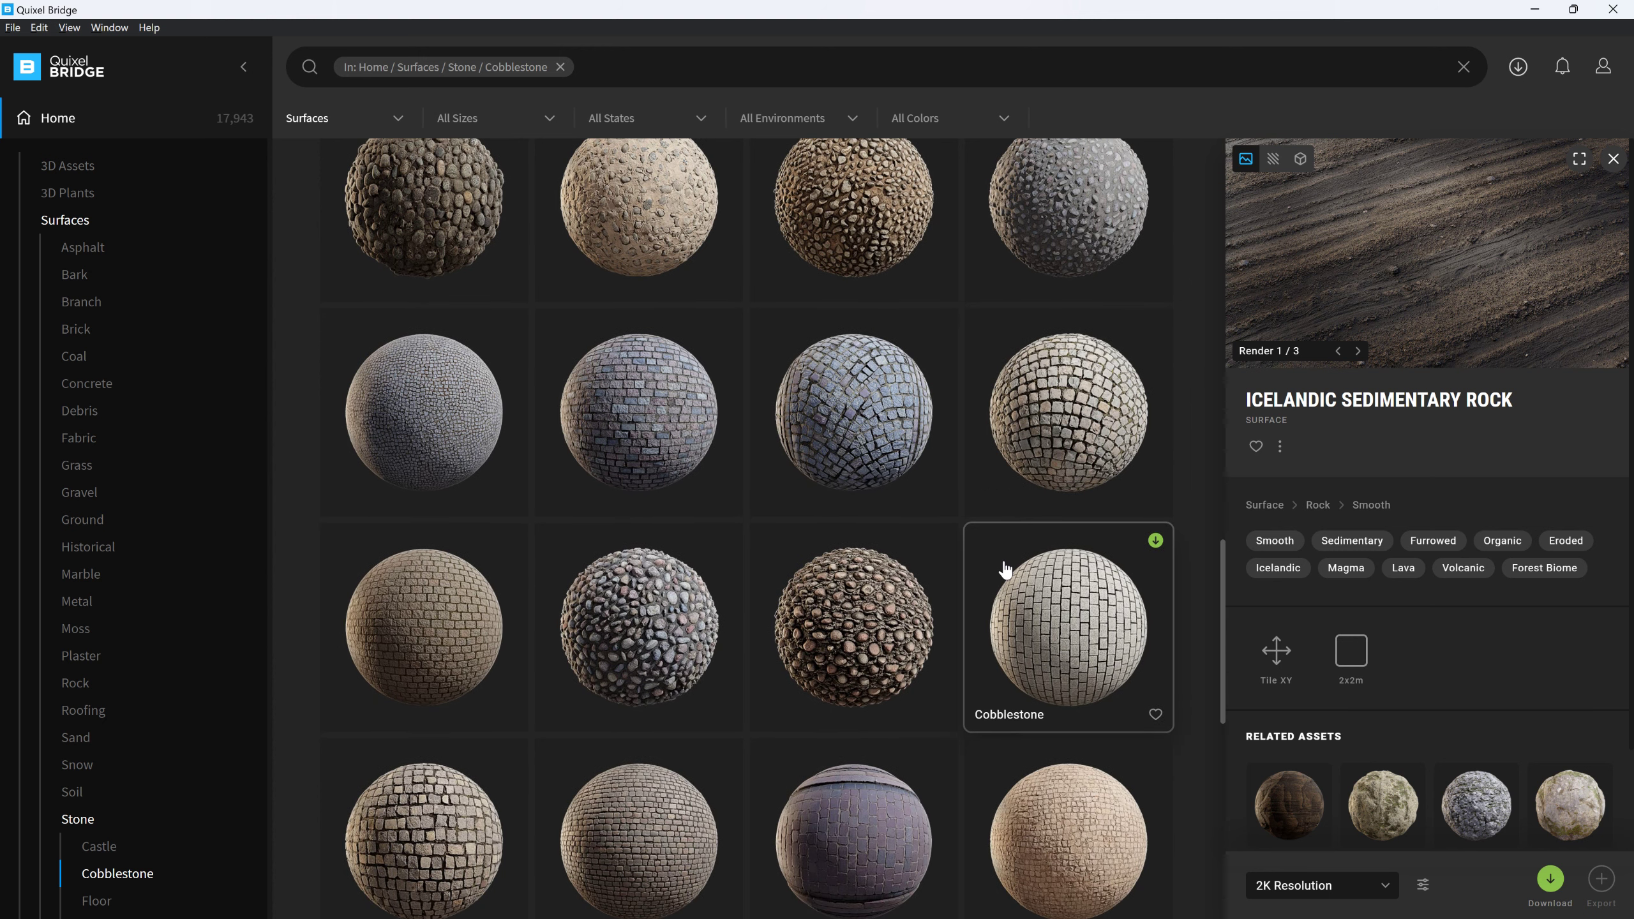
pyautogui.scroll(-3, 1005, 569)
pyautogui.scroll(-9, 1005, 569)
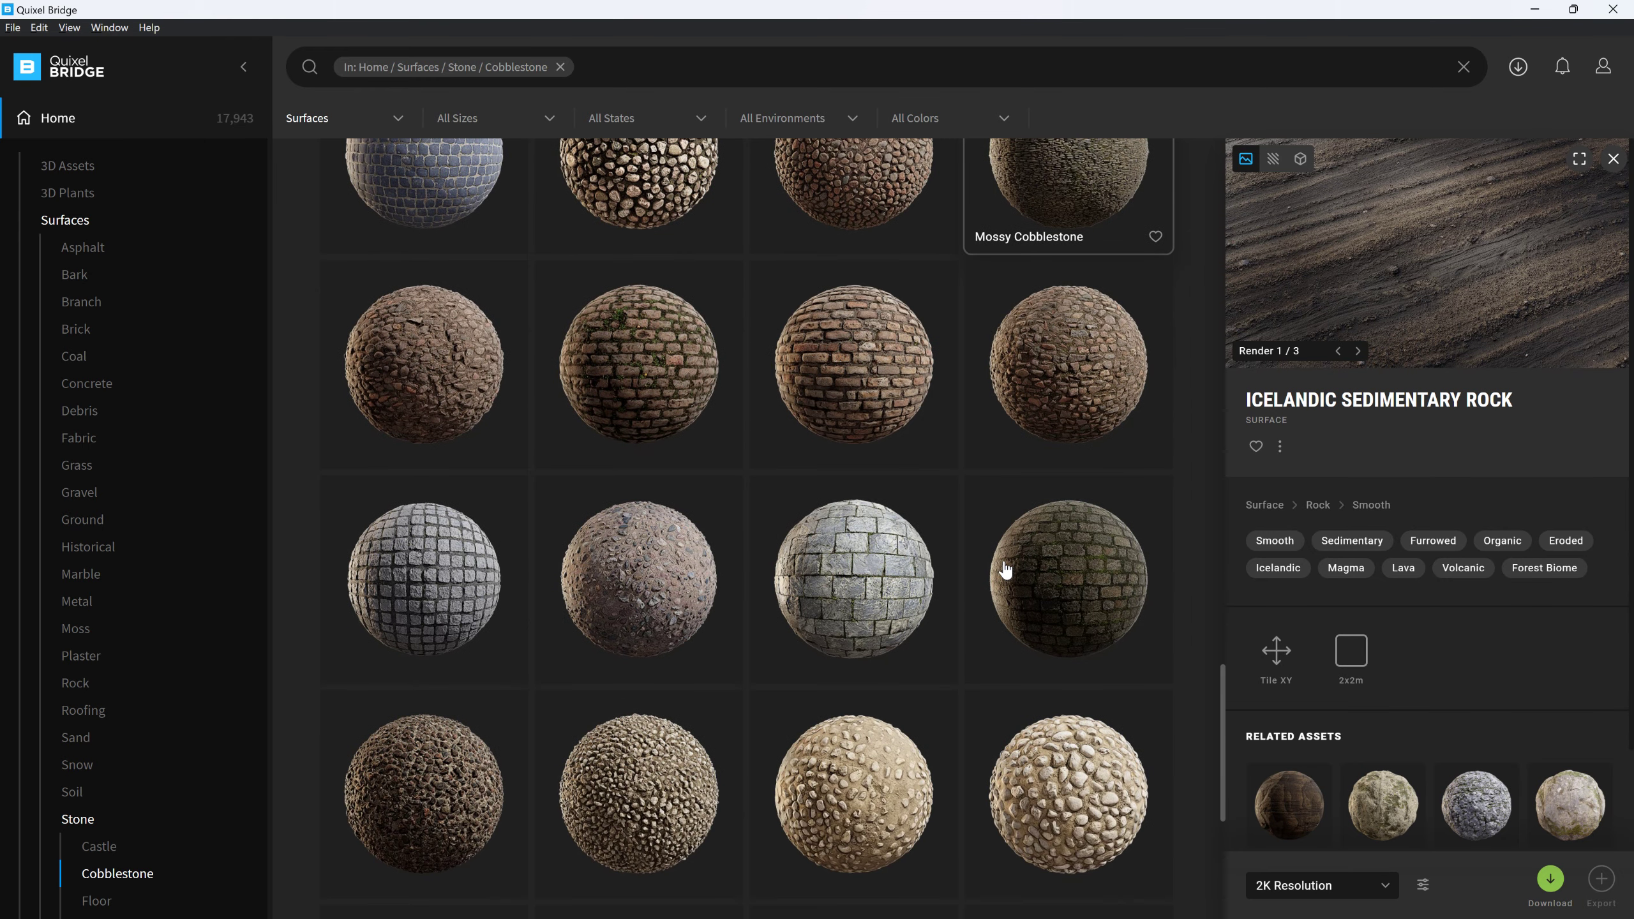
pyautogui.scroll(-6, 1005, 569)
pyautogui.scroll(6, 1005, 569)
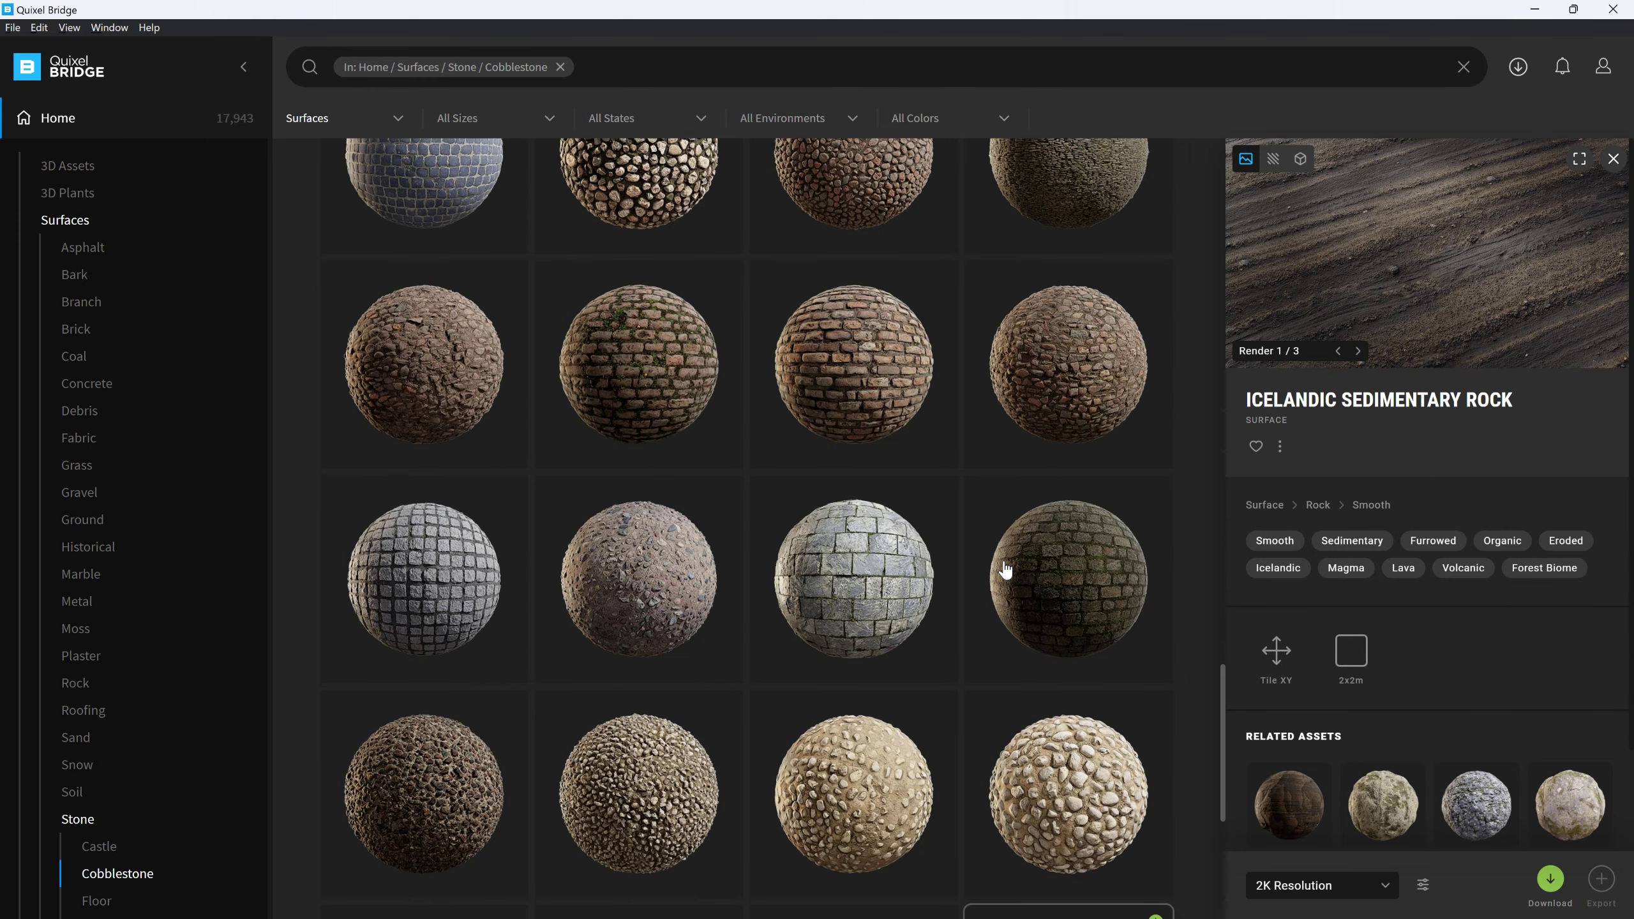
pyautogui.scroll(4, 1005, 569)
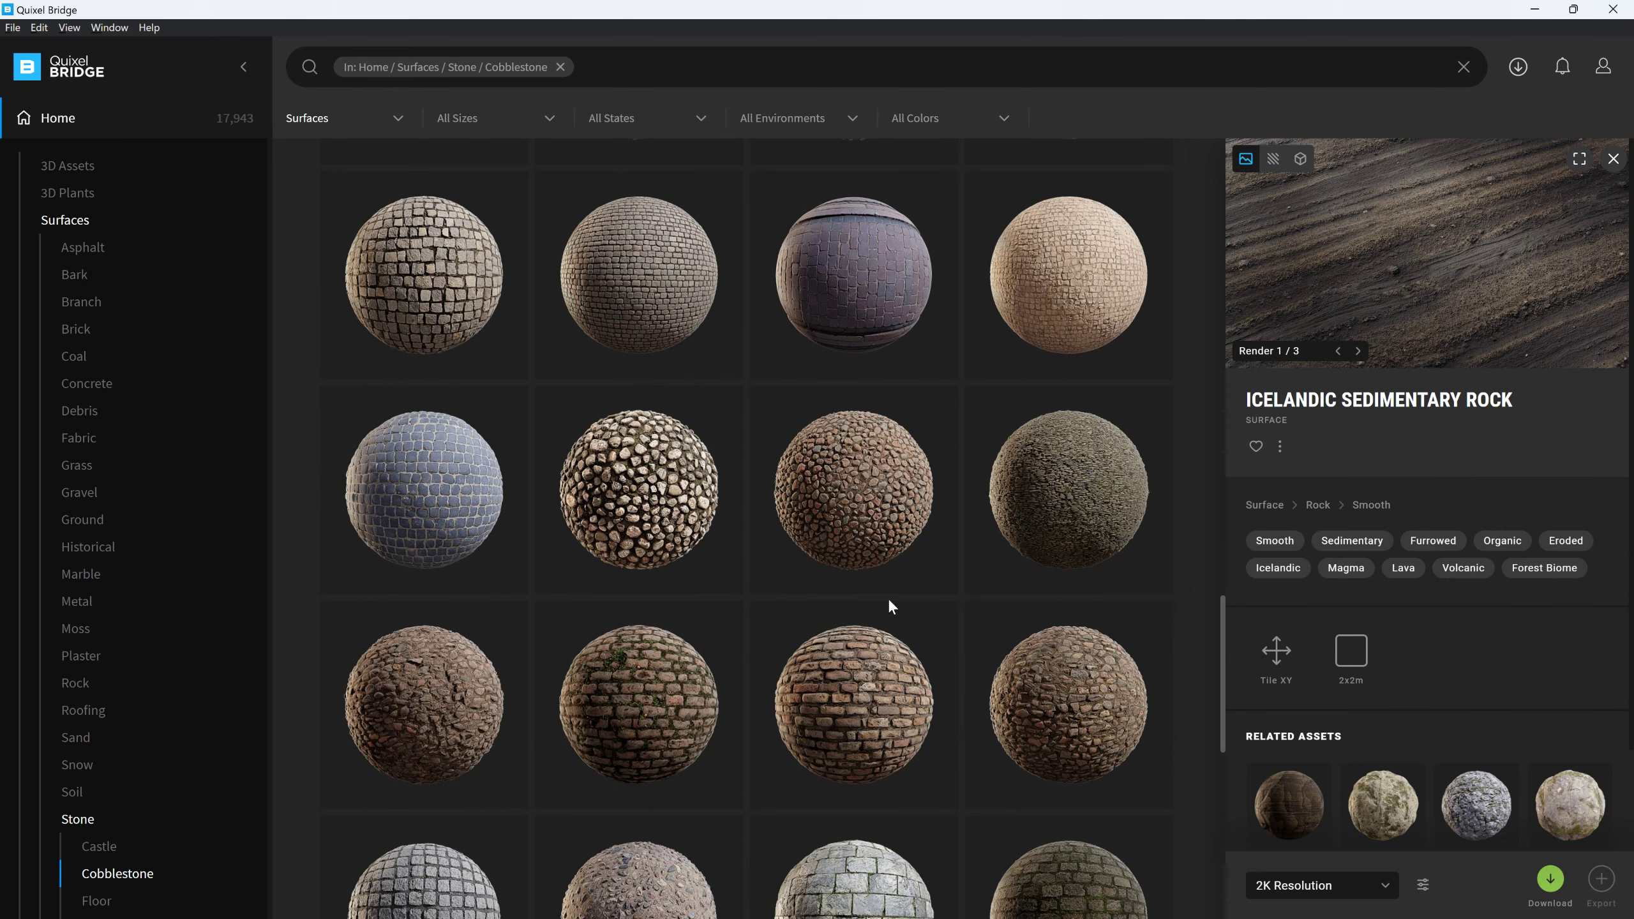
# Compare previews of the mossy Cobblestone, the worn street Cobblestone with sides, and Cobblestone Floor
pyautogui.click(638, 701)
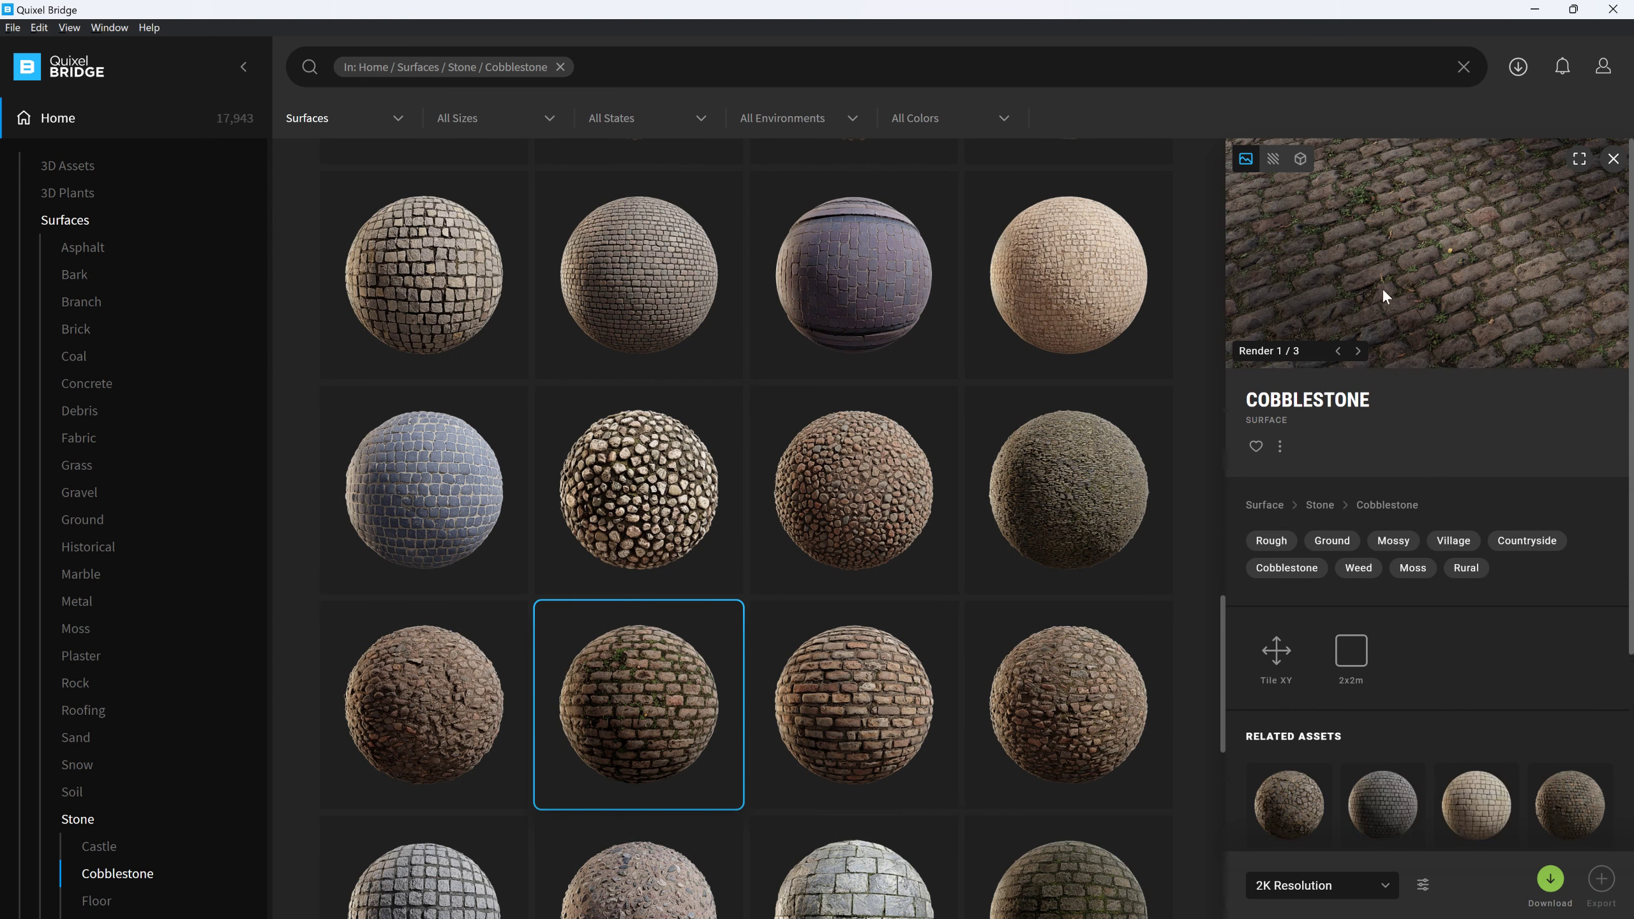
pyautogui.click(844, 293)
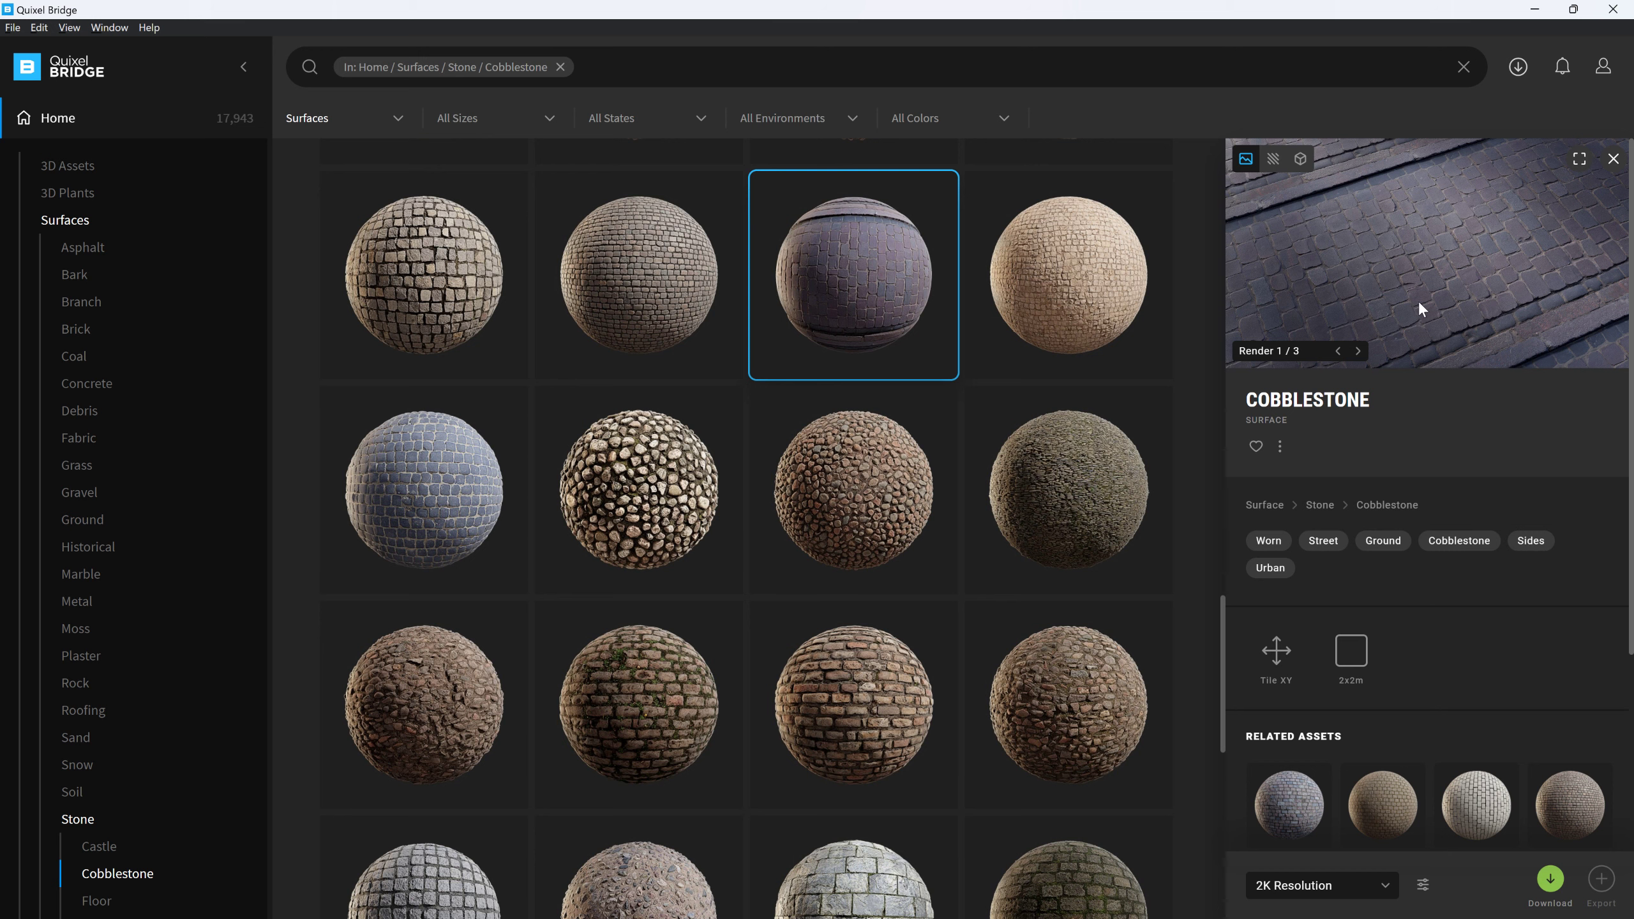
pyautogui.scroll(5, 656, 405)
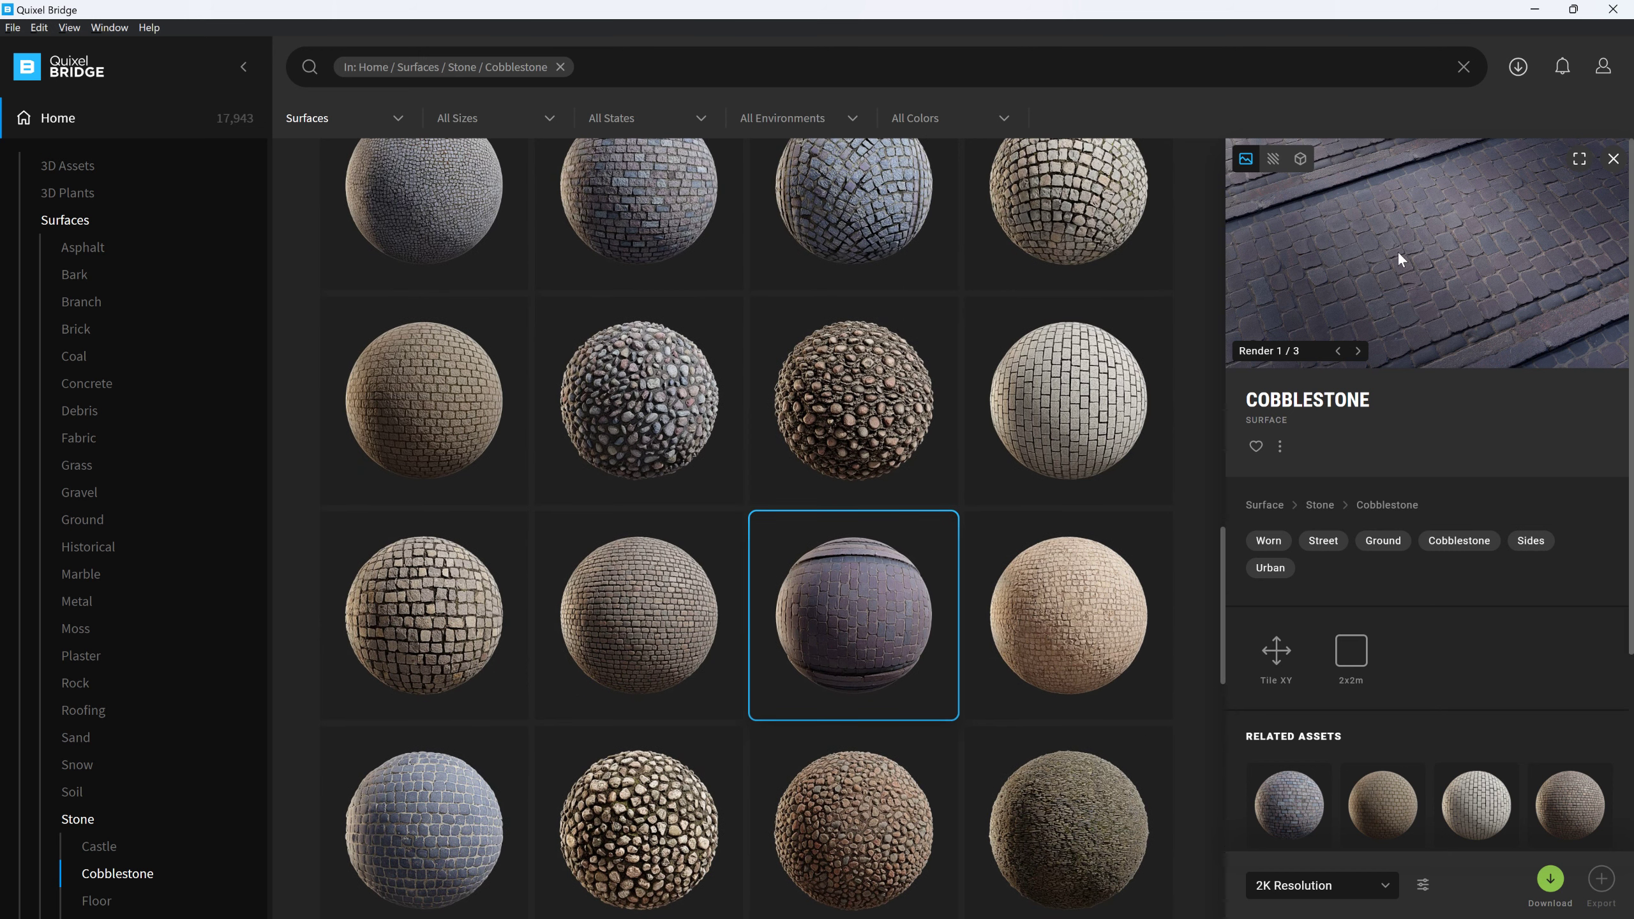
pyautogui.click(1053, 222)
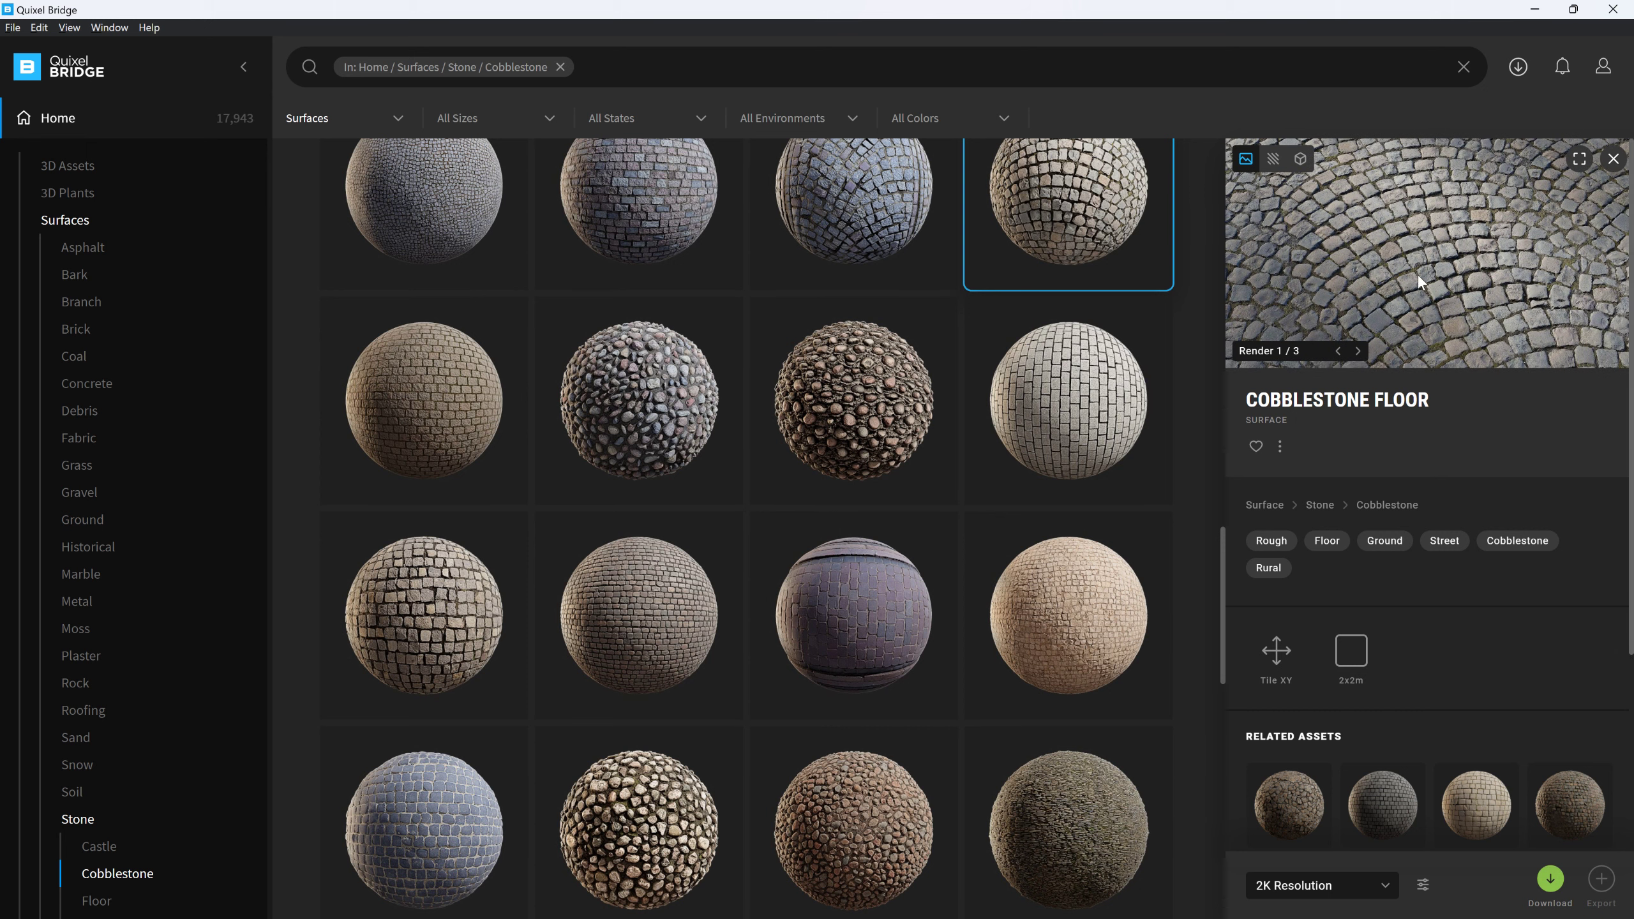
pyautogui.click(656, 388)
pyautogui.click(1064, 223)
pyautogui.scroll(3, 1064, 223)
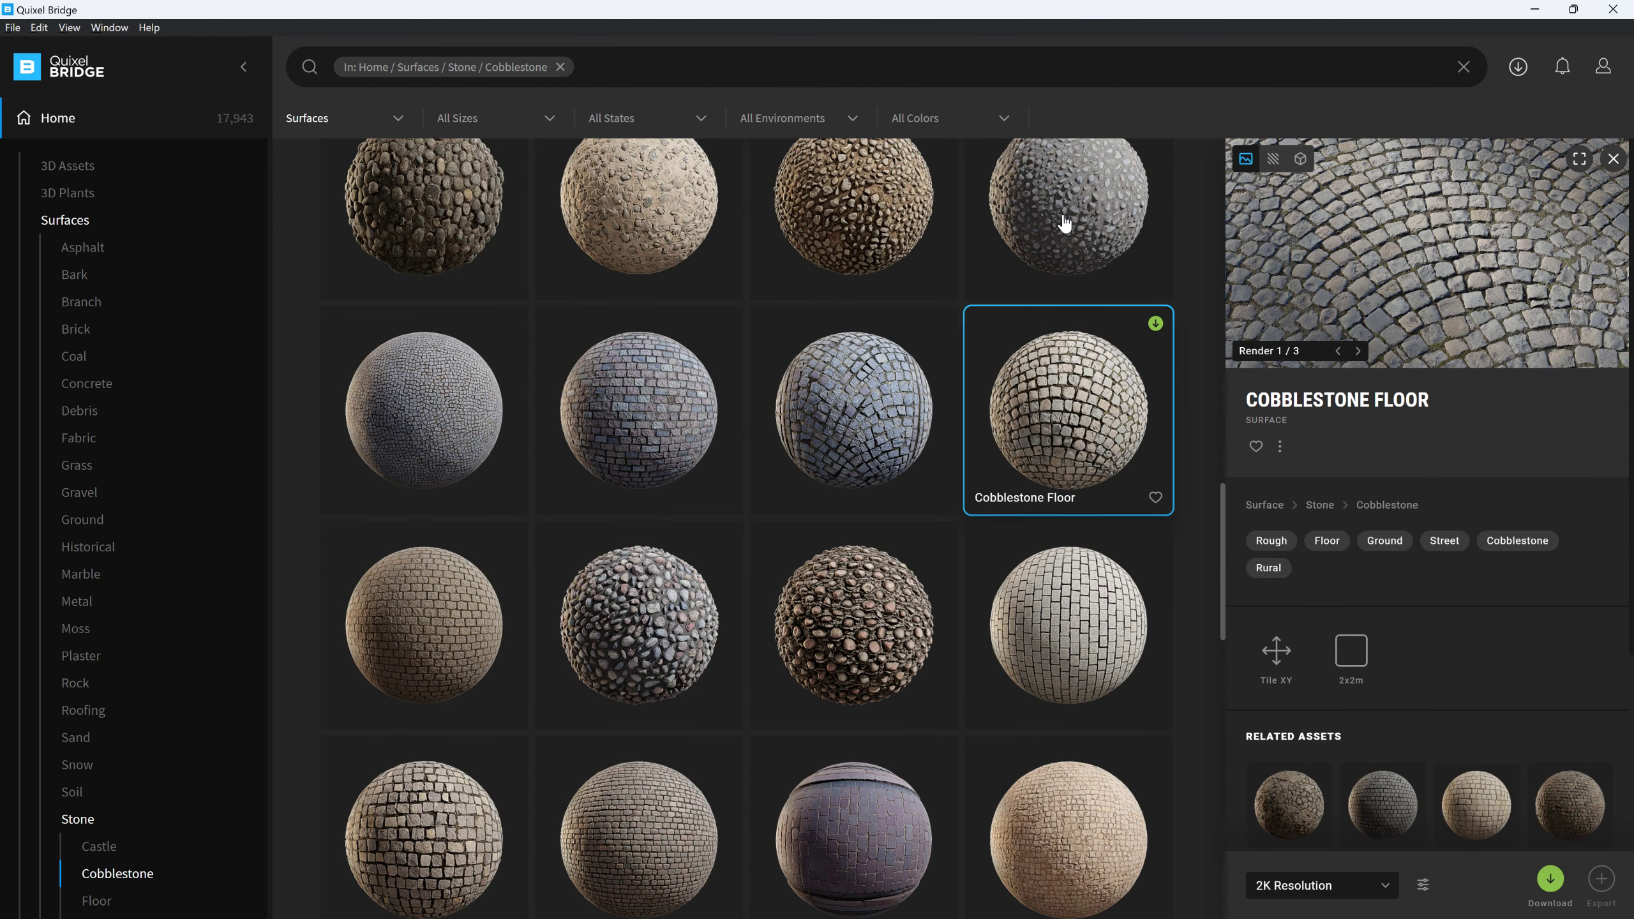
pyautogui.scroll(3, 1079, 398)
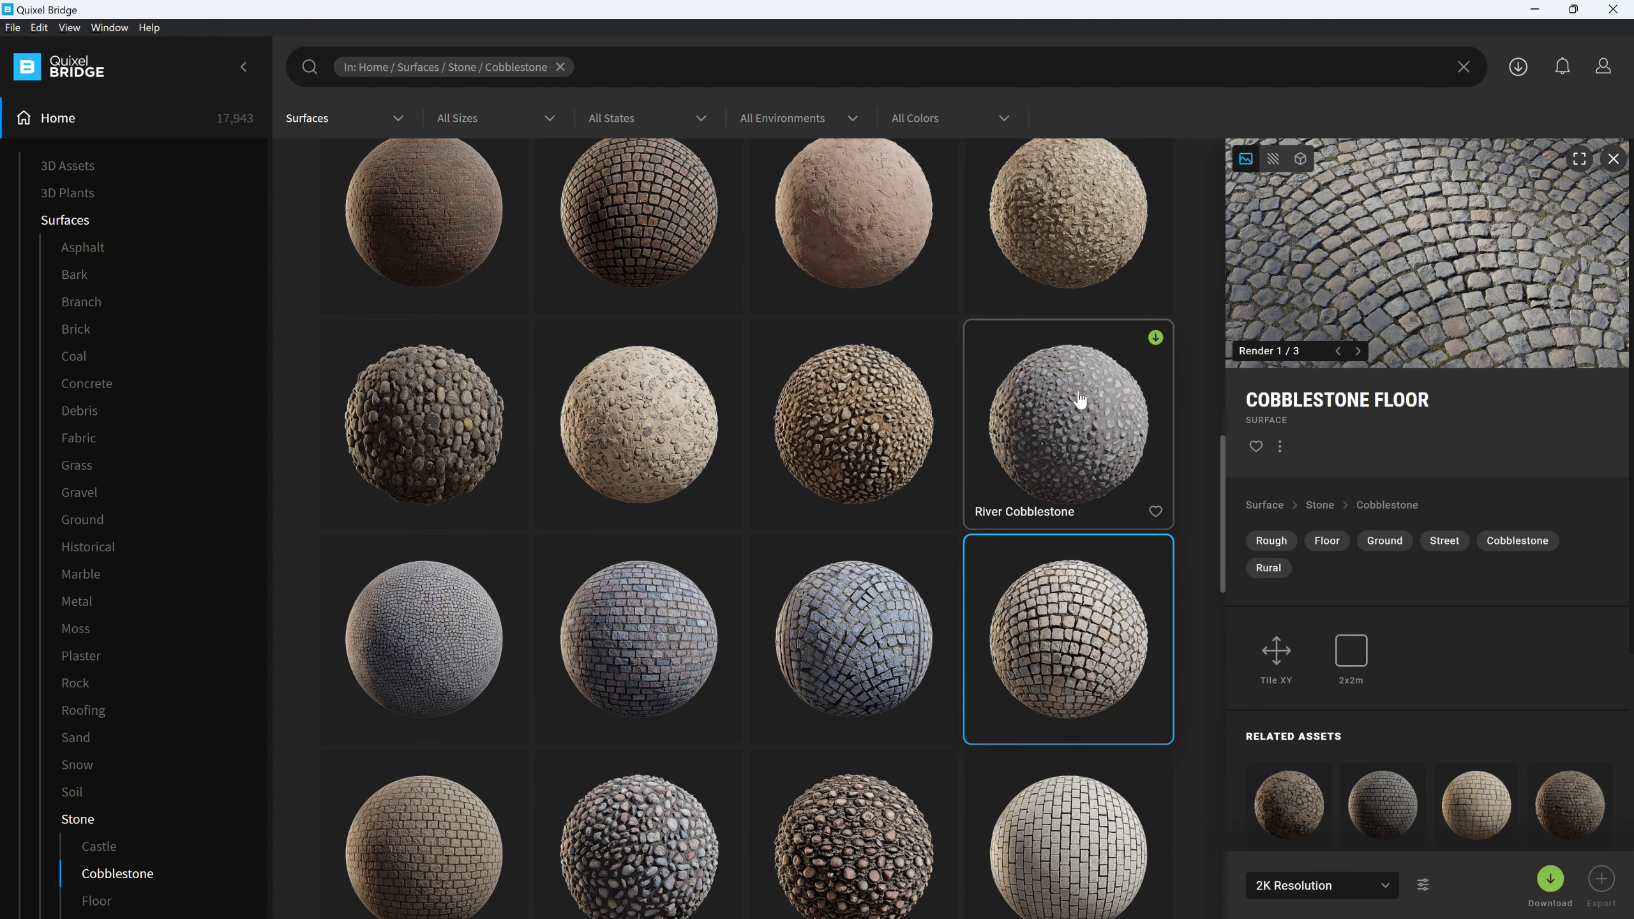
# Compare previews of River Cobblestone, Pebble Ground and Rough Stone Floor among the Cobblestone surfaces
pyautogui.scroll(2, 1079, 399)
pyautogui.click(468, 538)
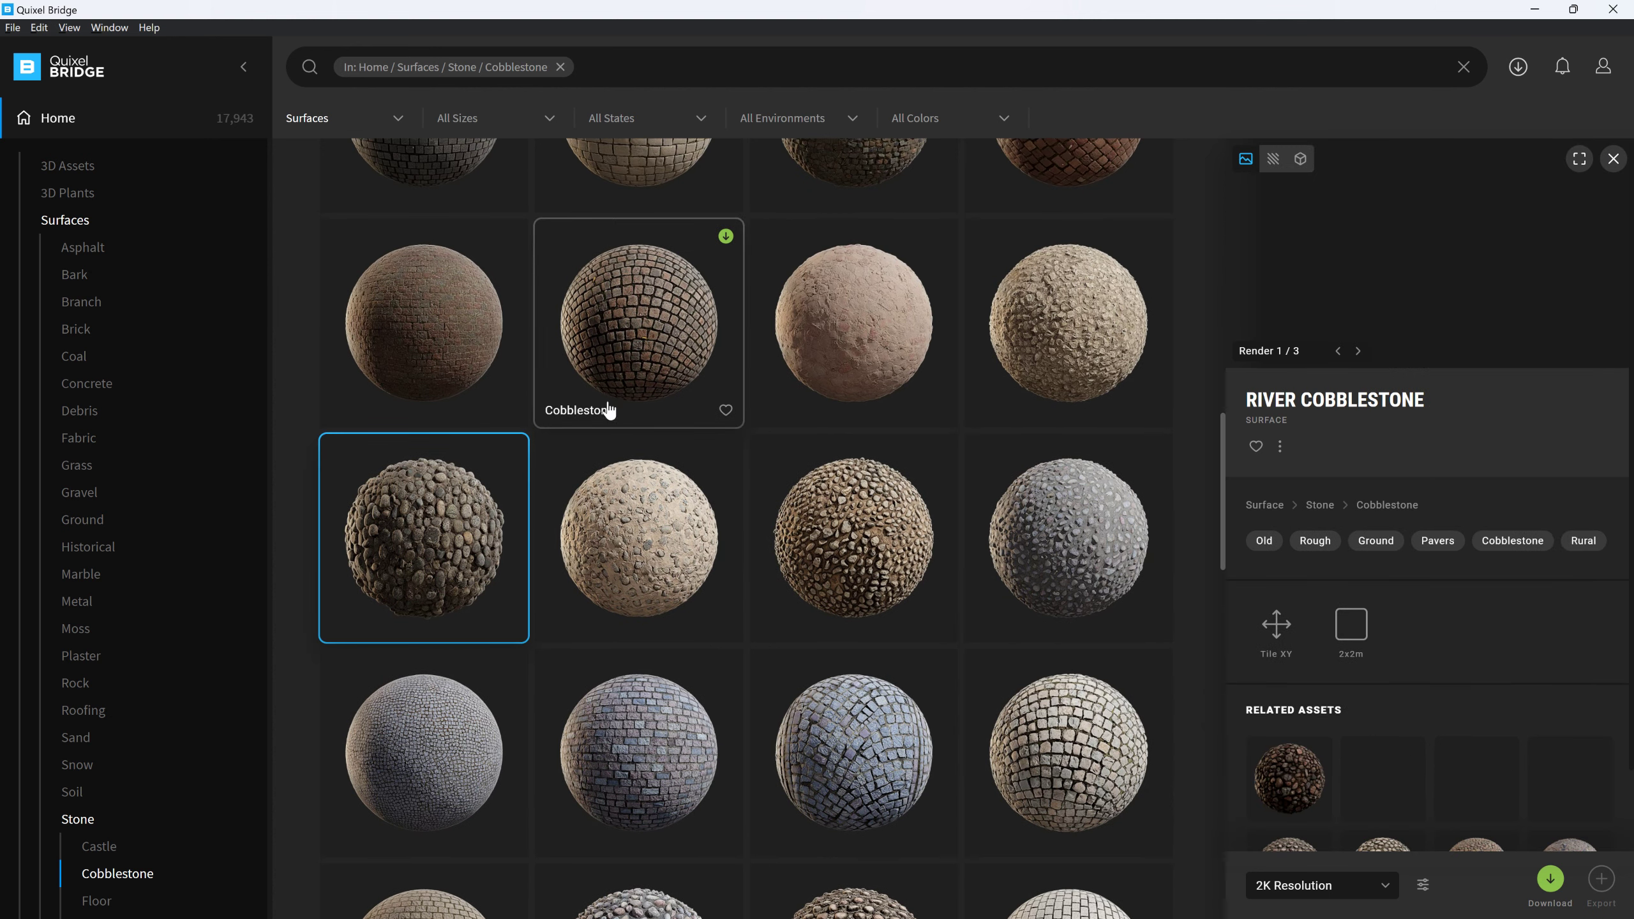
pyautogui.scroll(6, 670, 348)
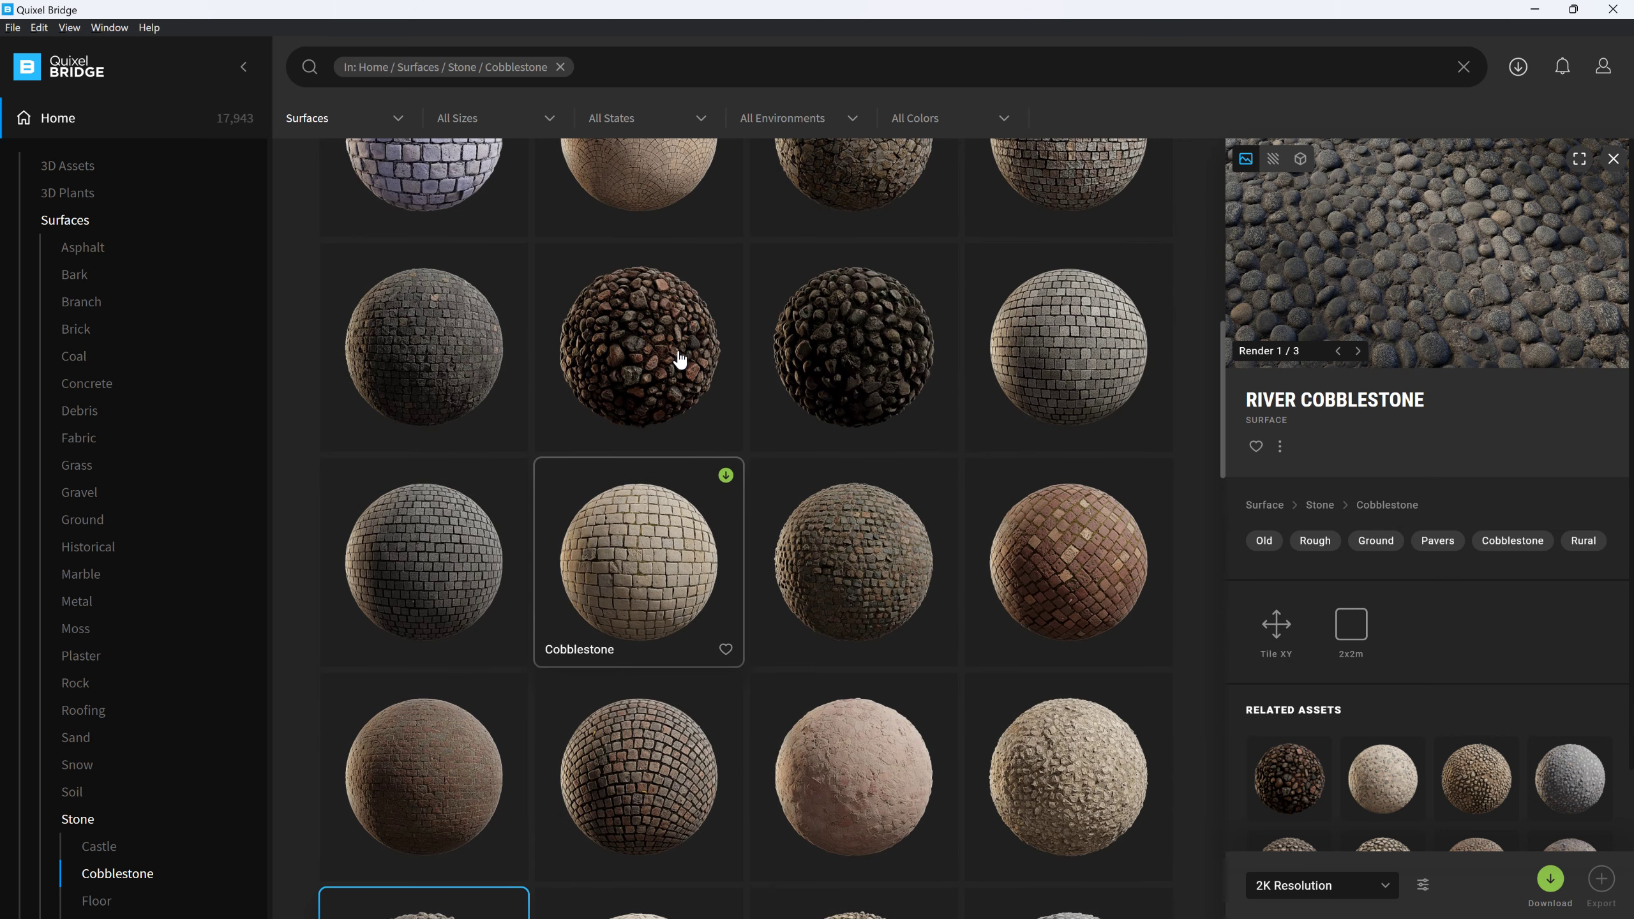
pyautogui.click(710, 386)
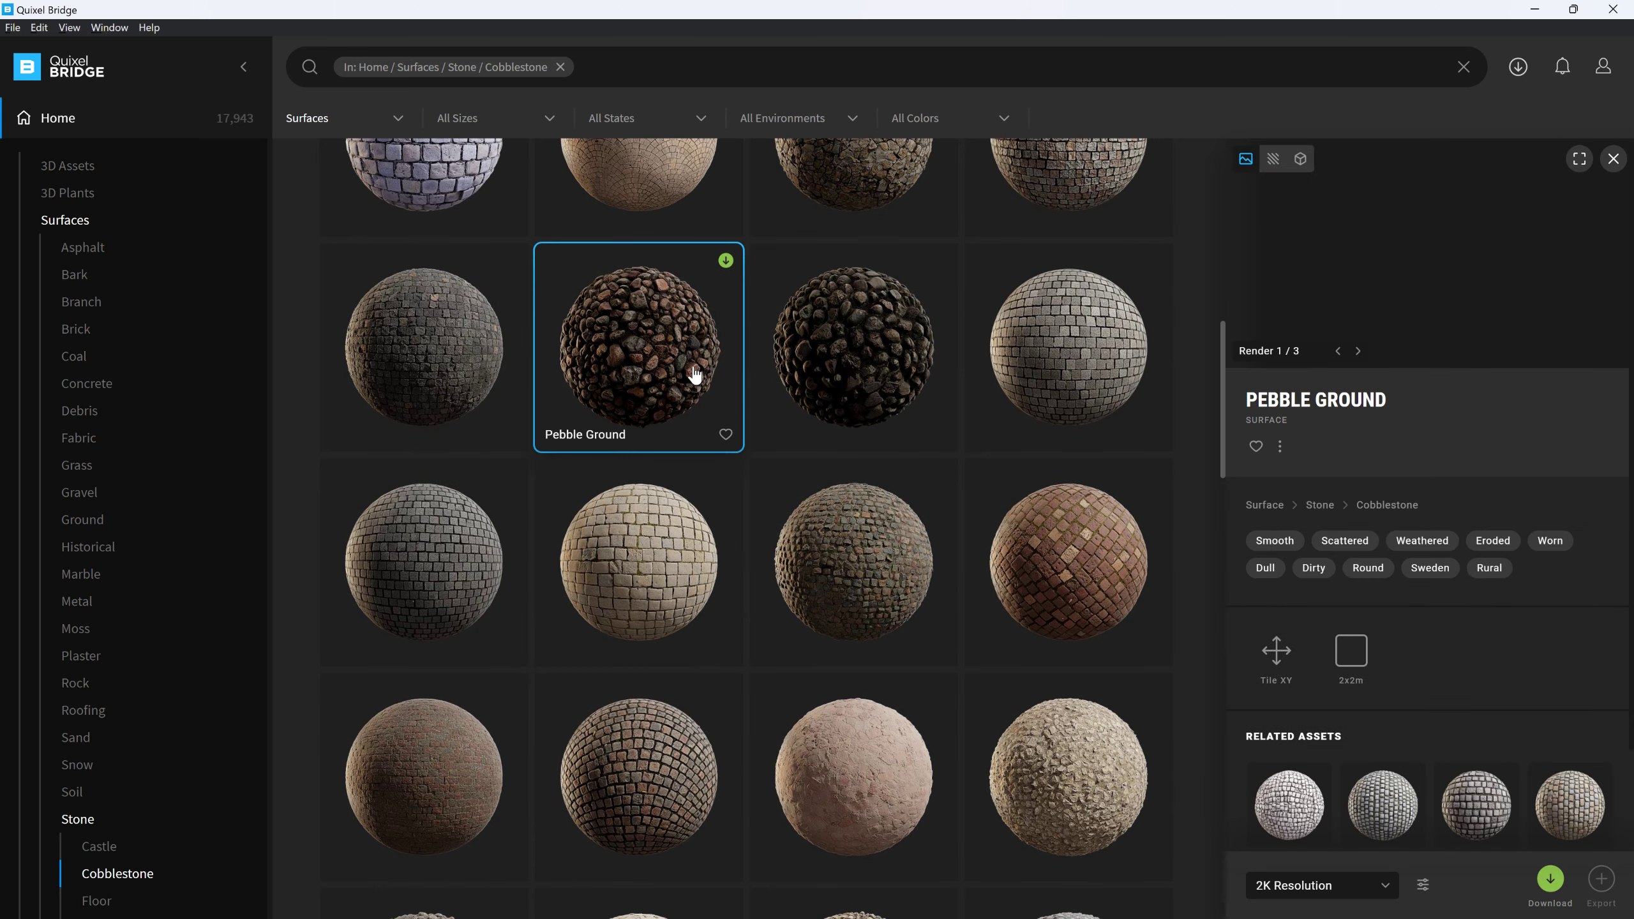
pyautogui.scroll(2, 785, 356)
pyautogui.click(883, 280)
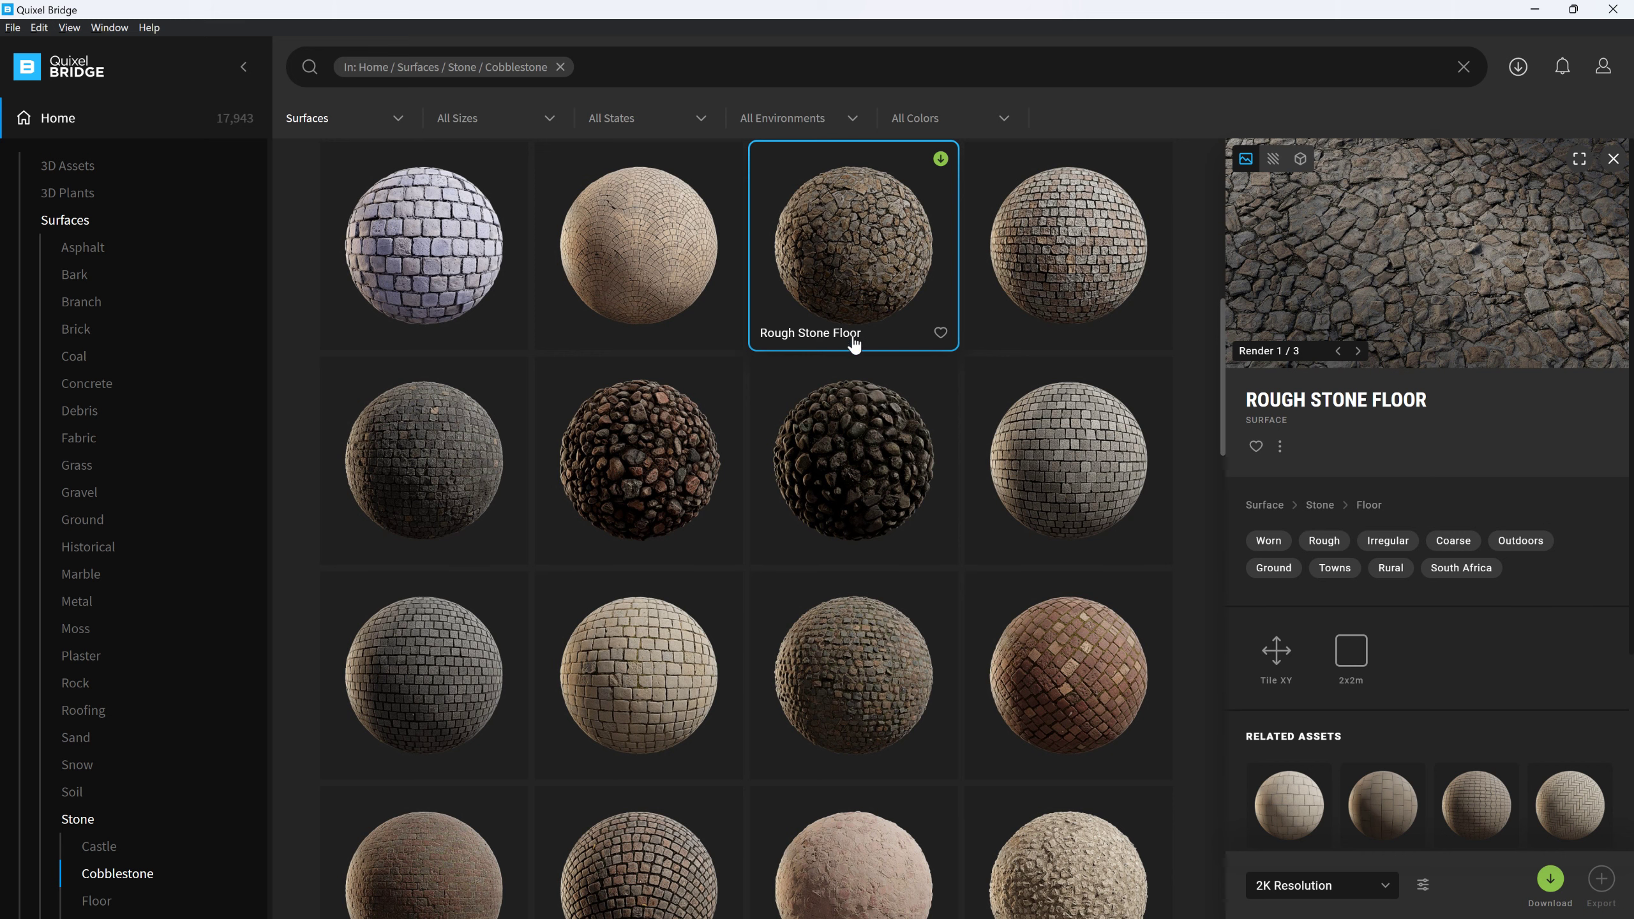
pyautogui.scroll(-5, 873, 383)
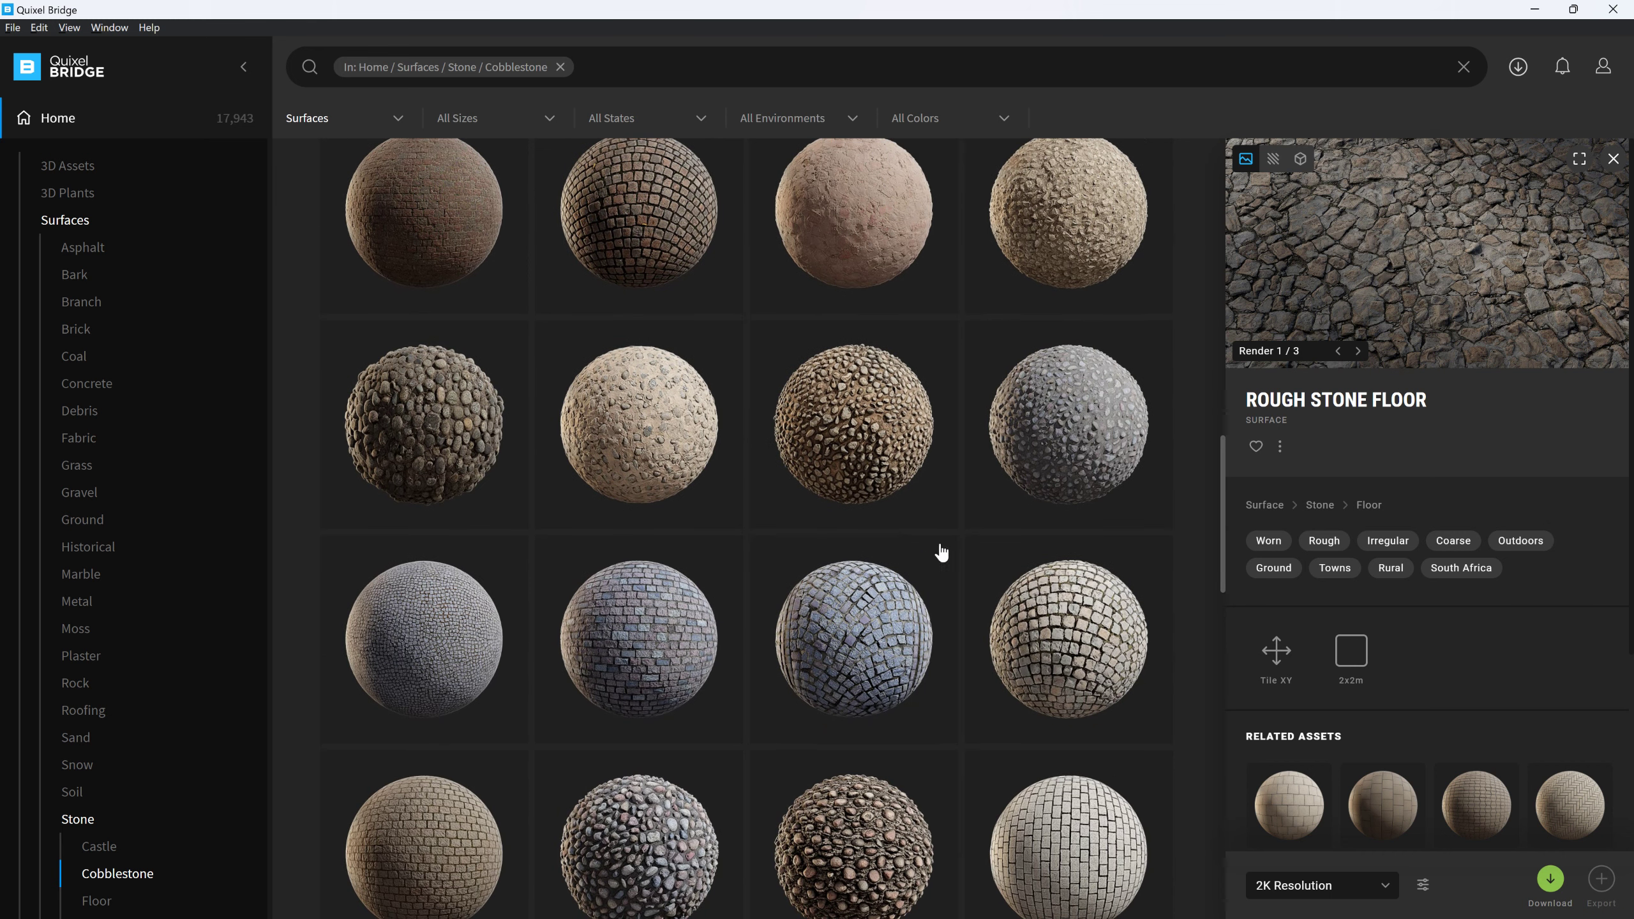
pyautogui.scroll(5, 826, 554)
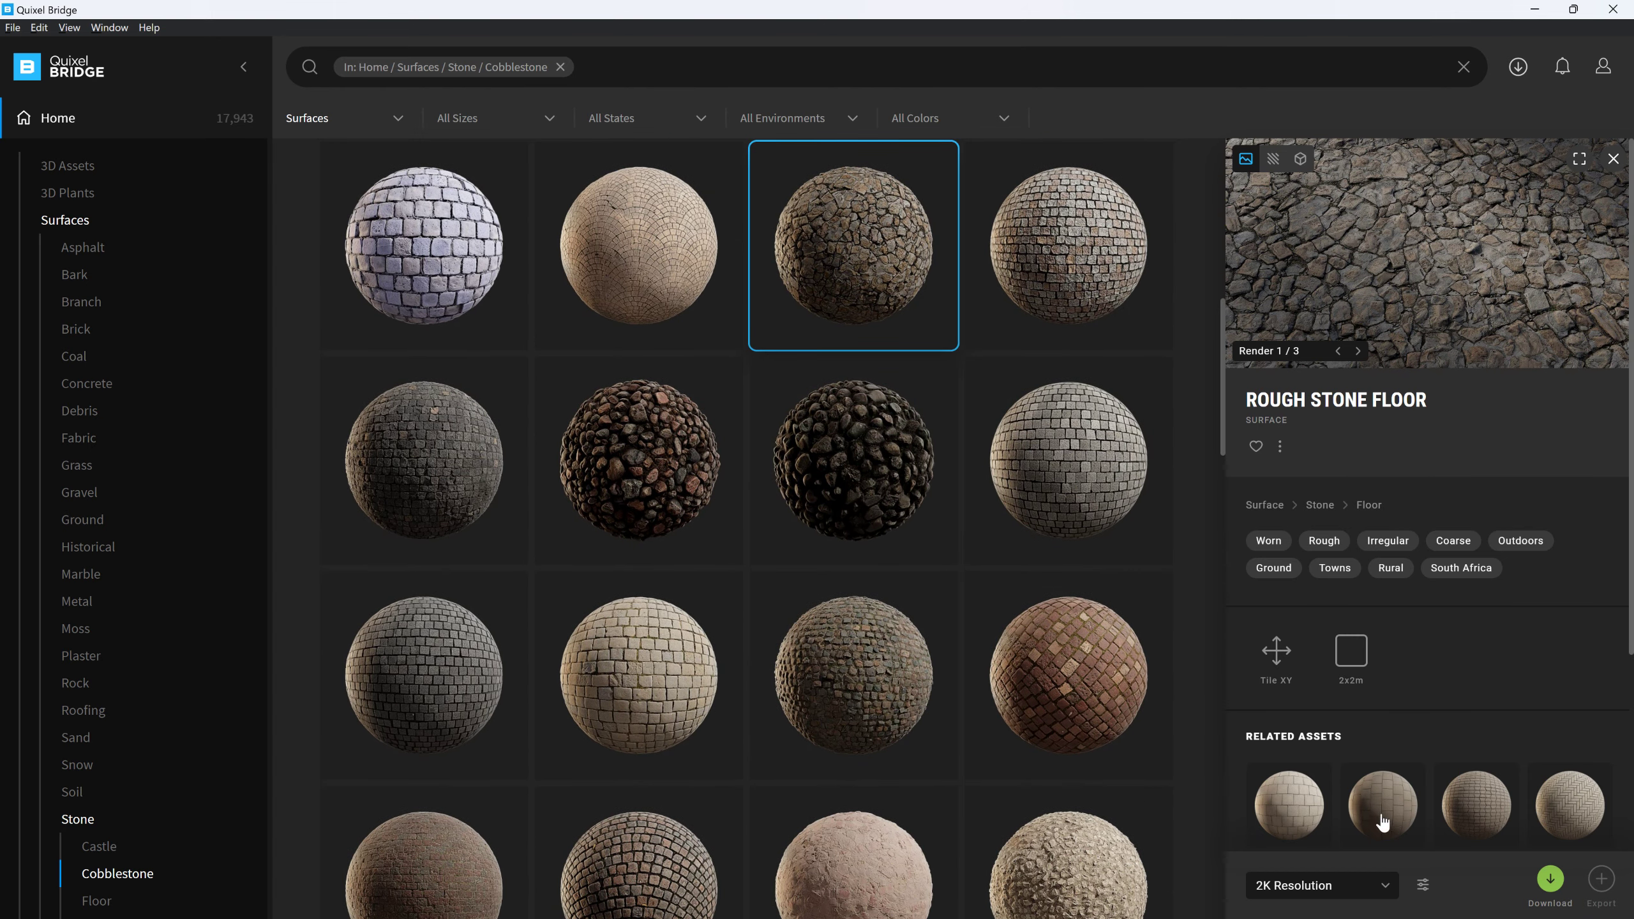
# Download the Rough Stone Floor surface at 2K resolution and open the surface folder inside the Downloaded folder
pyautogui.click(1552, 878)
pyautogui.click(1532, 9)
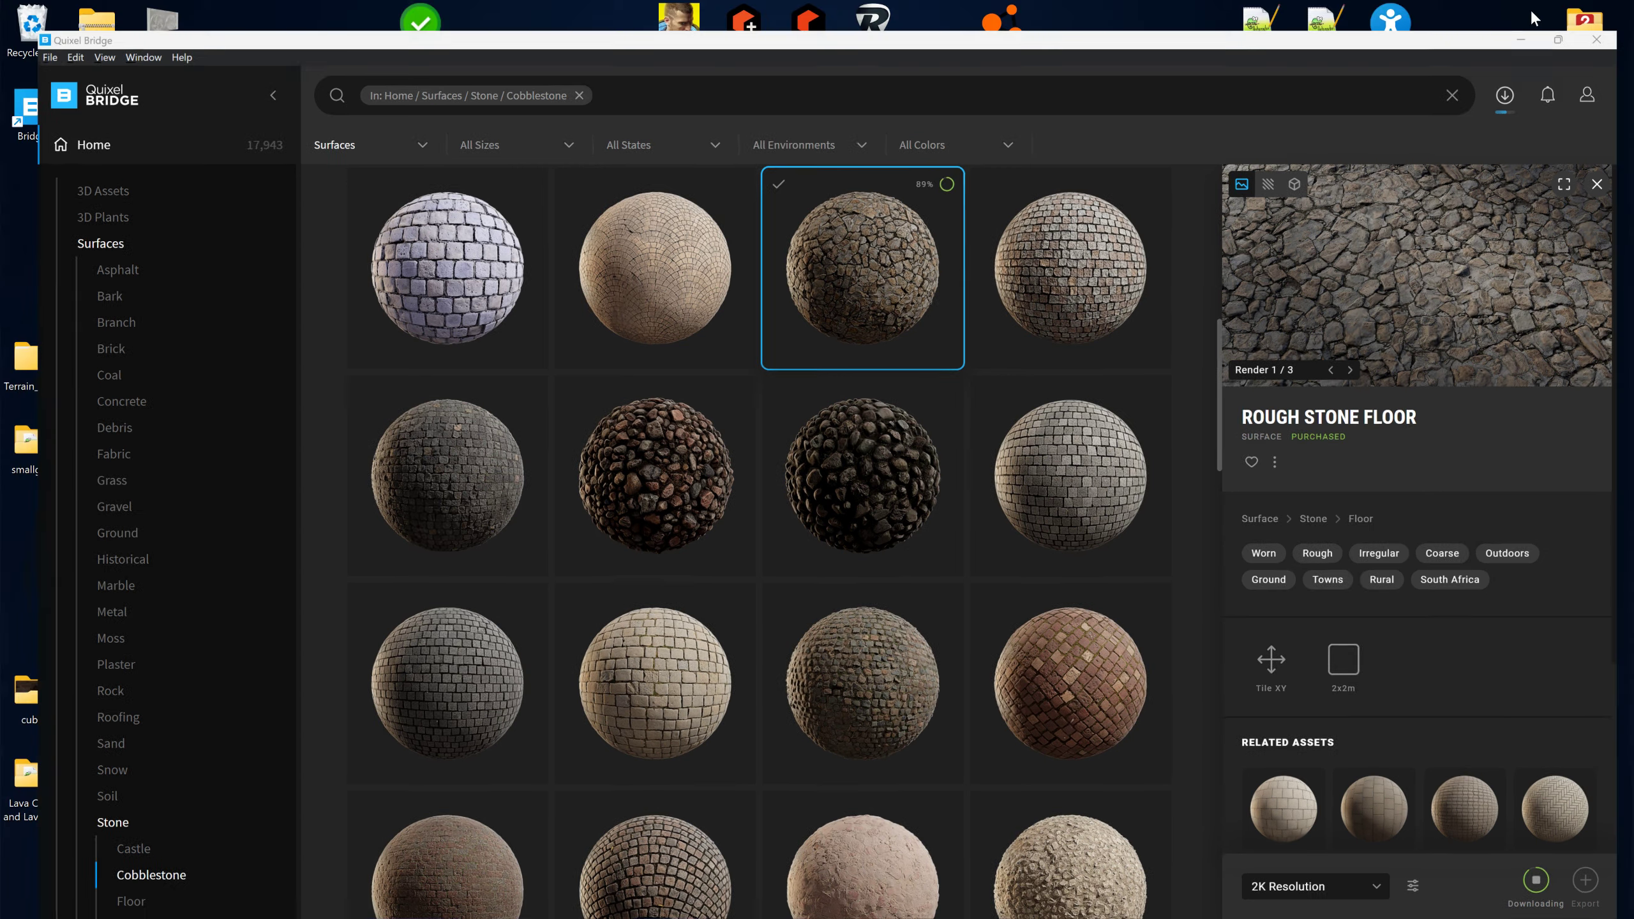
pyautogui.doubleClick(413, 33)
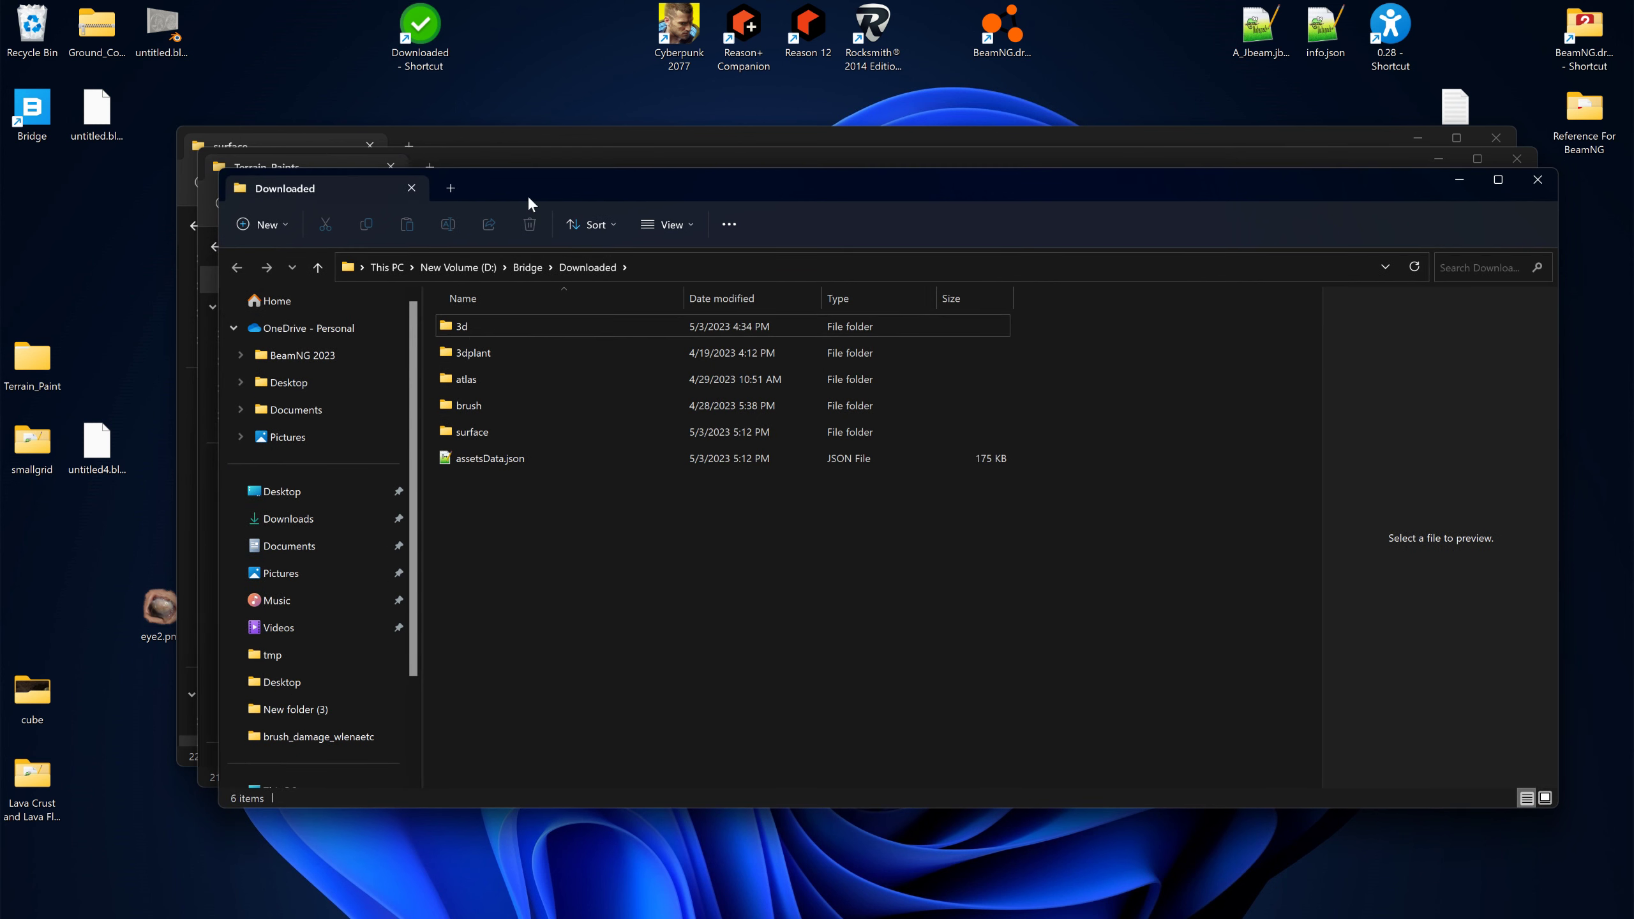
pyautogui.doubleClick(498, 429)
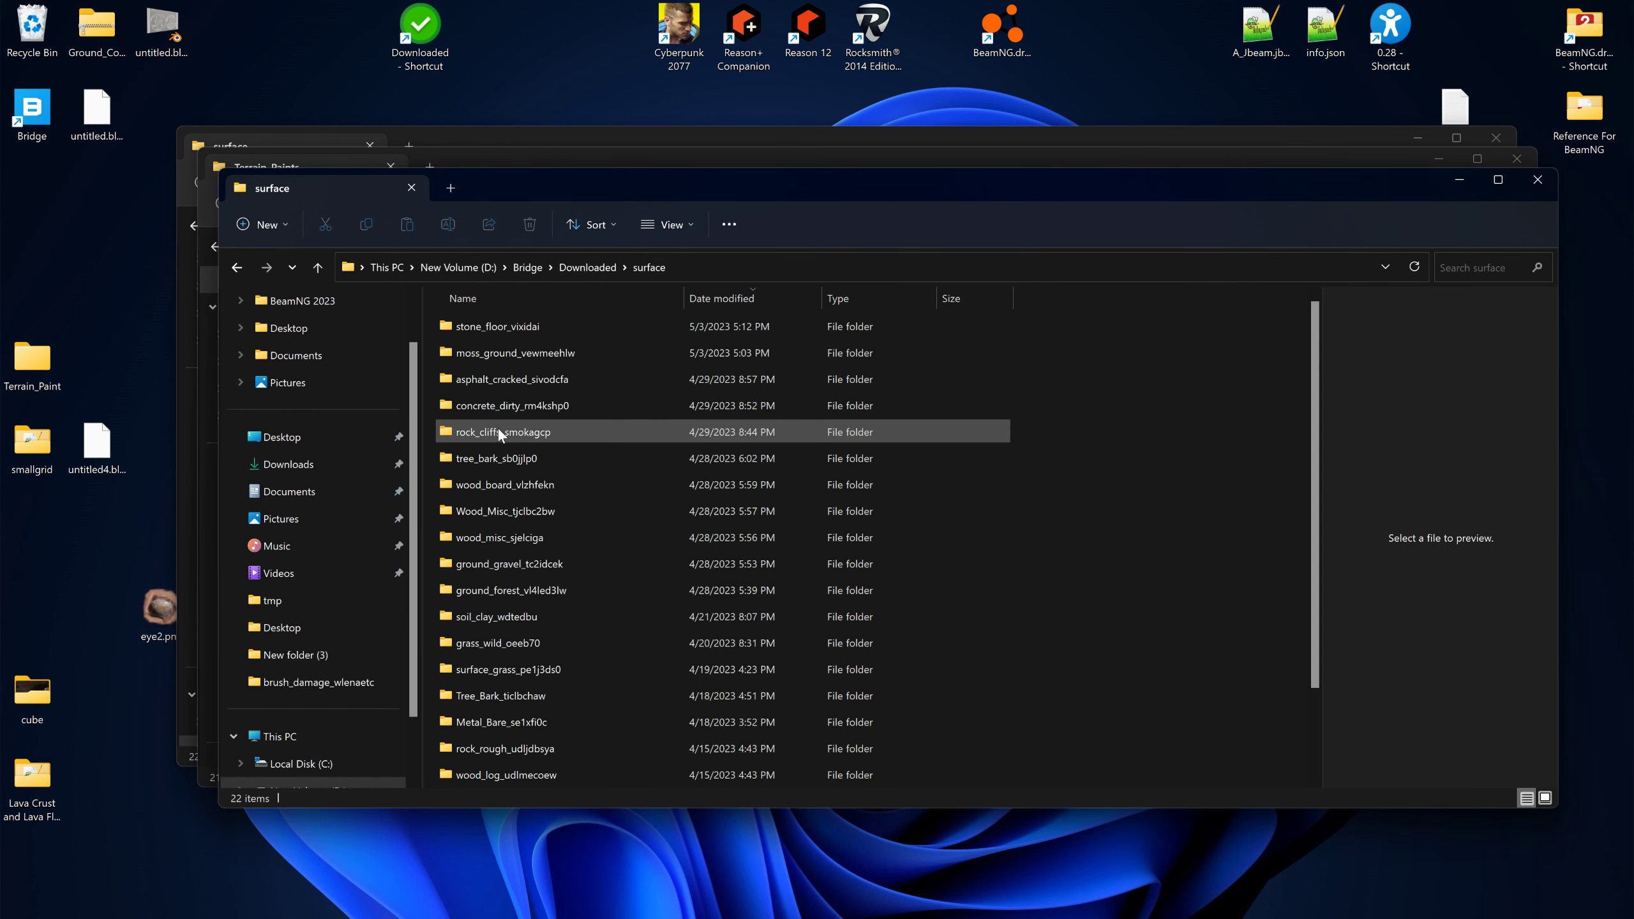
# Copy the stone_floor_vixidai folder into the small_island level's Terrain_Paints folder
pyautogui.click(504, 328)
pyautogui.rightClick(518, 328)
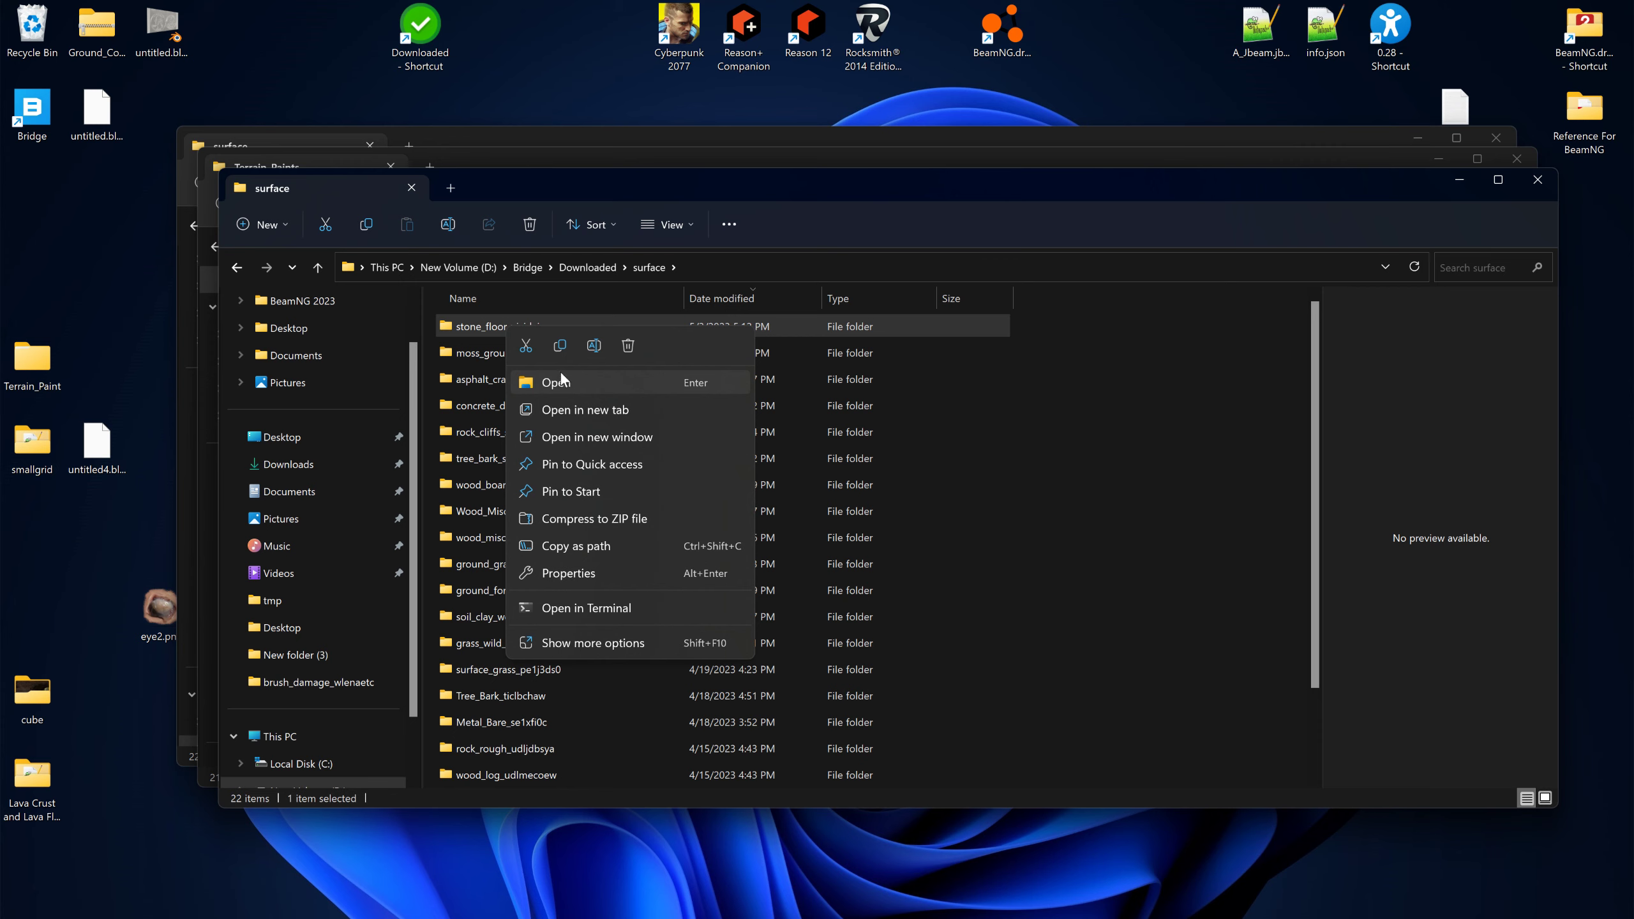
pyautogui.click(559, 349)
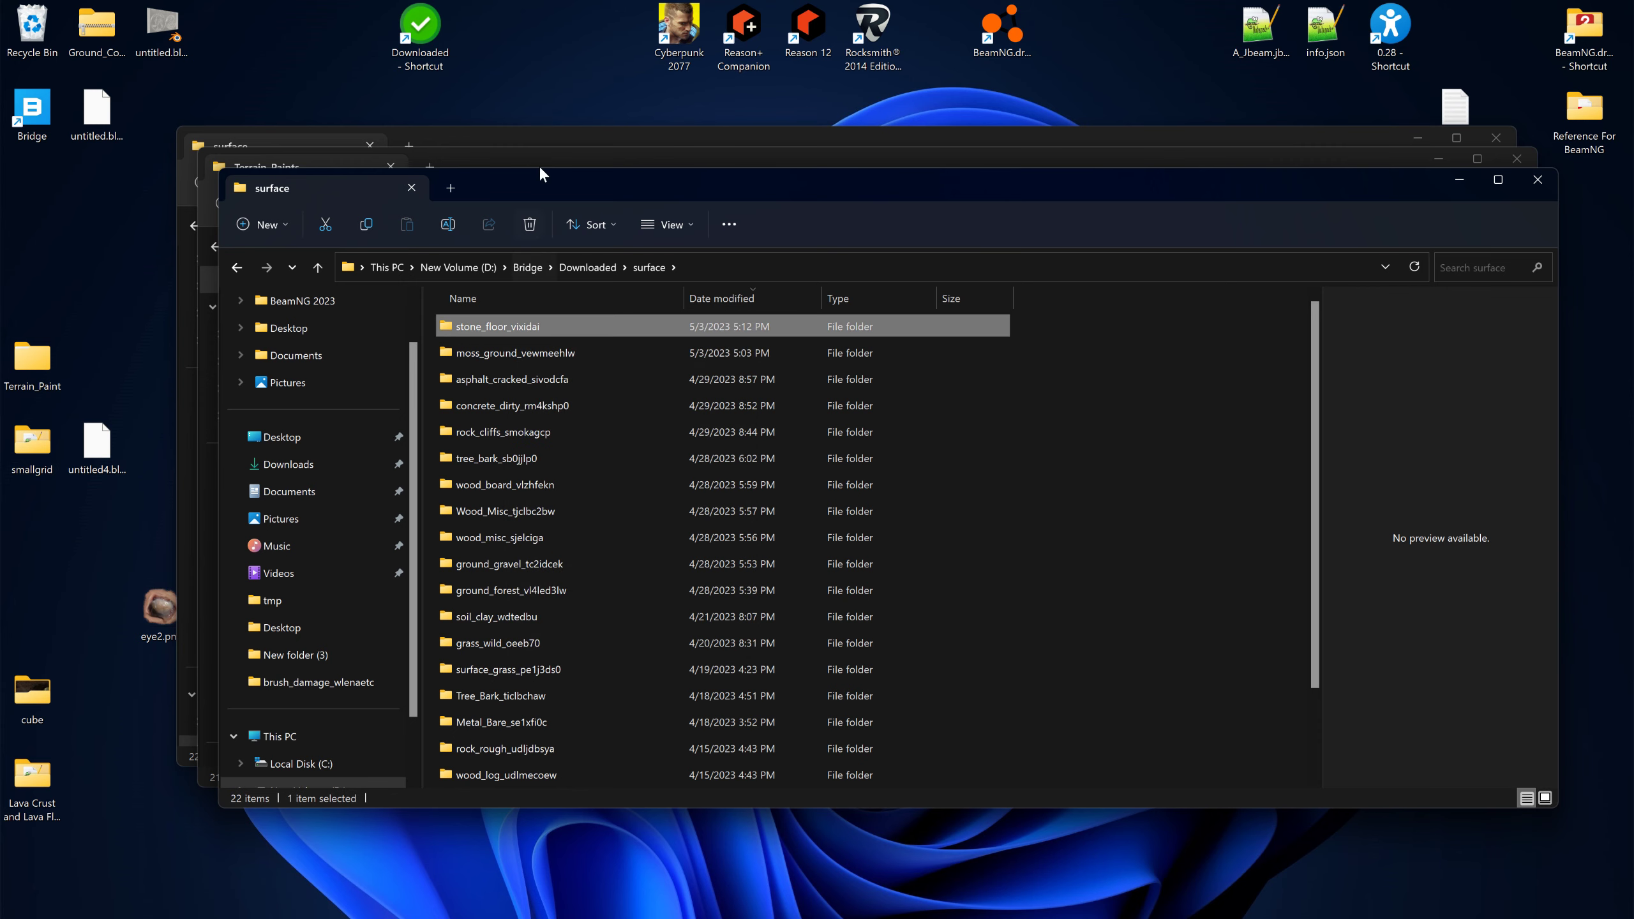
pyautogui.click(550, 136)
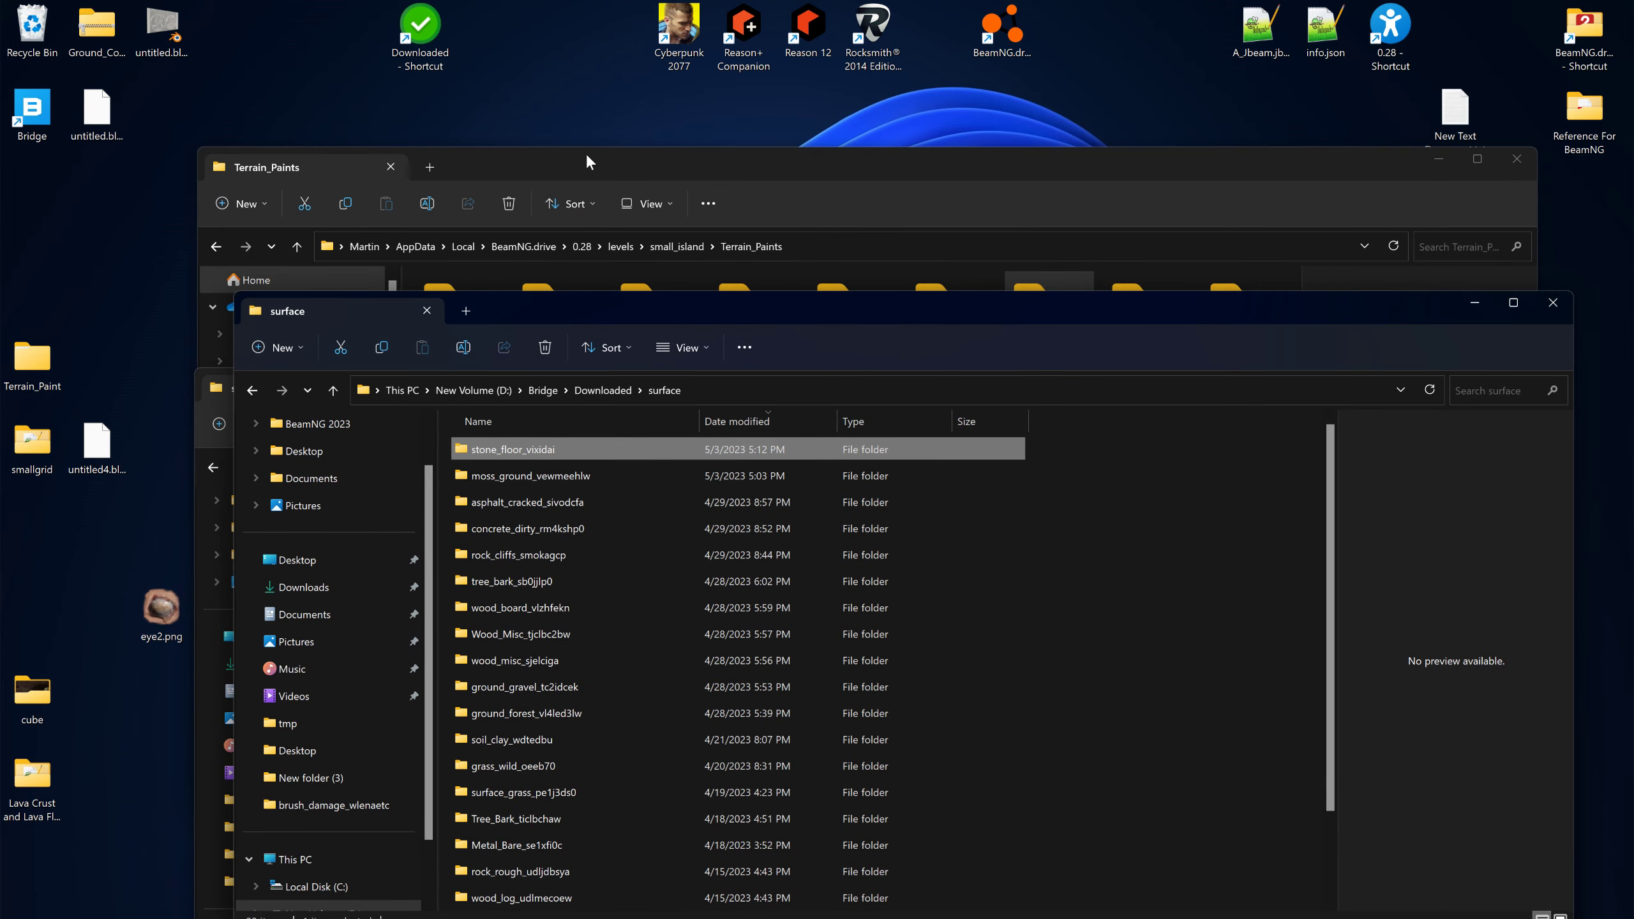
pyautogui.click(586, 155)
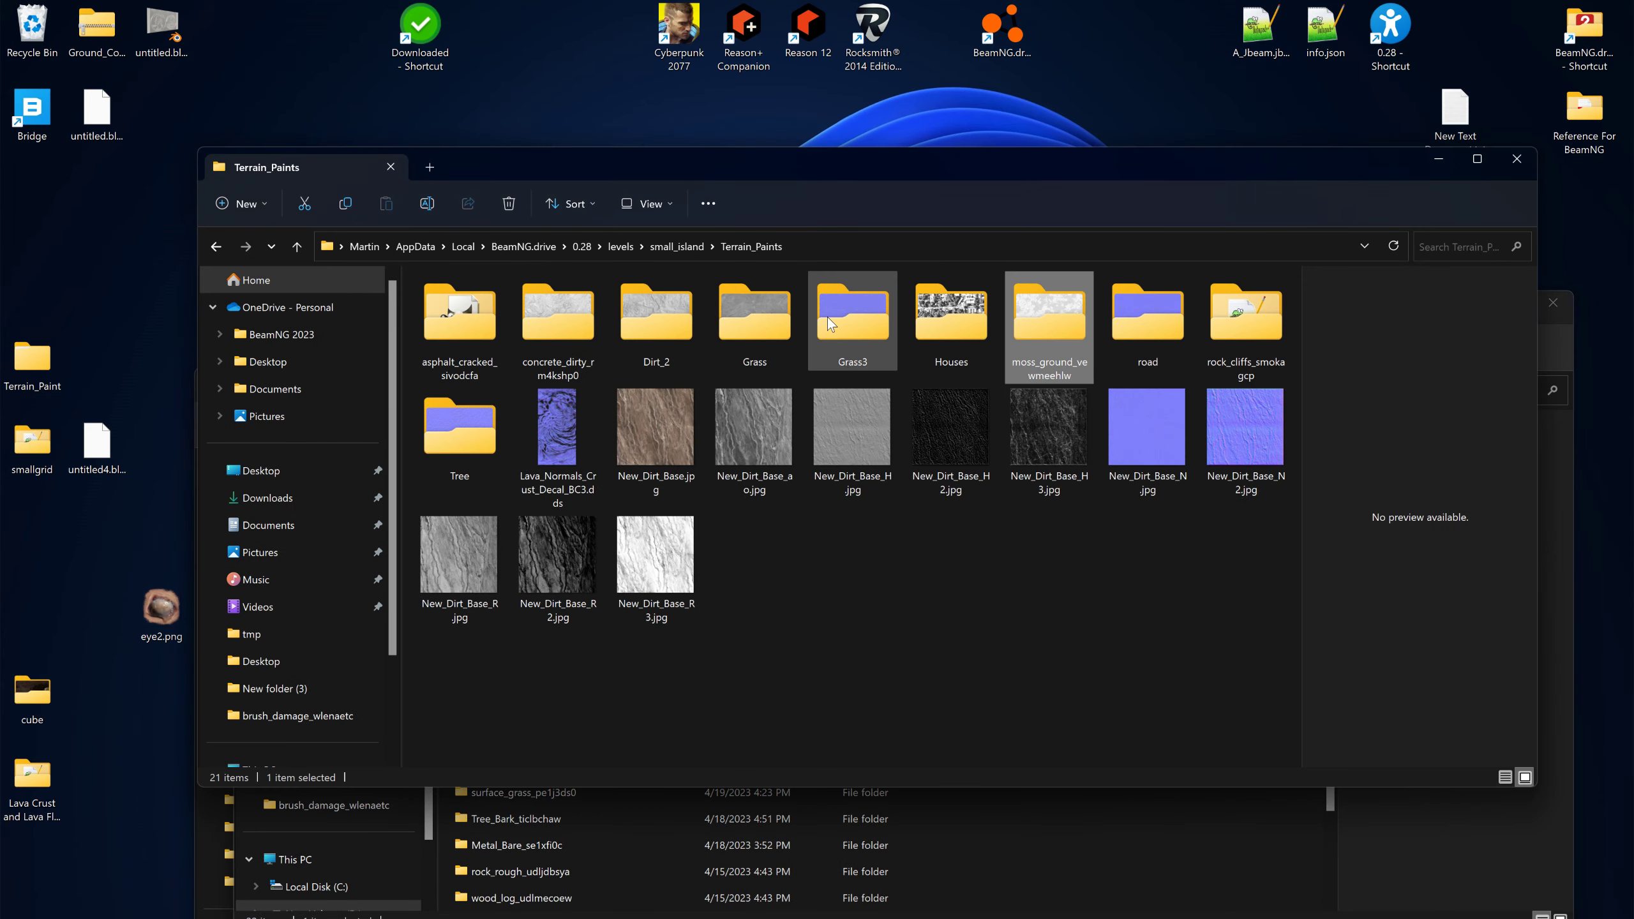
pyautogui.rightClick(823, 543)
pyautogui.click(843, 561)
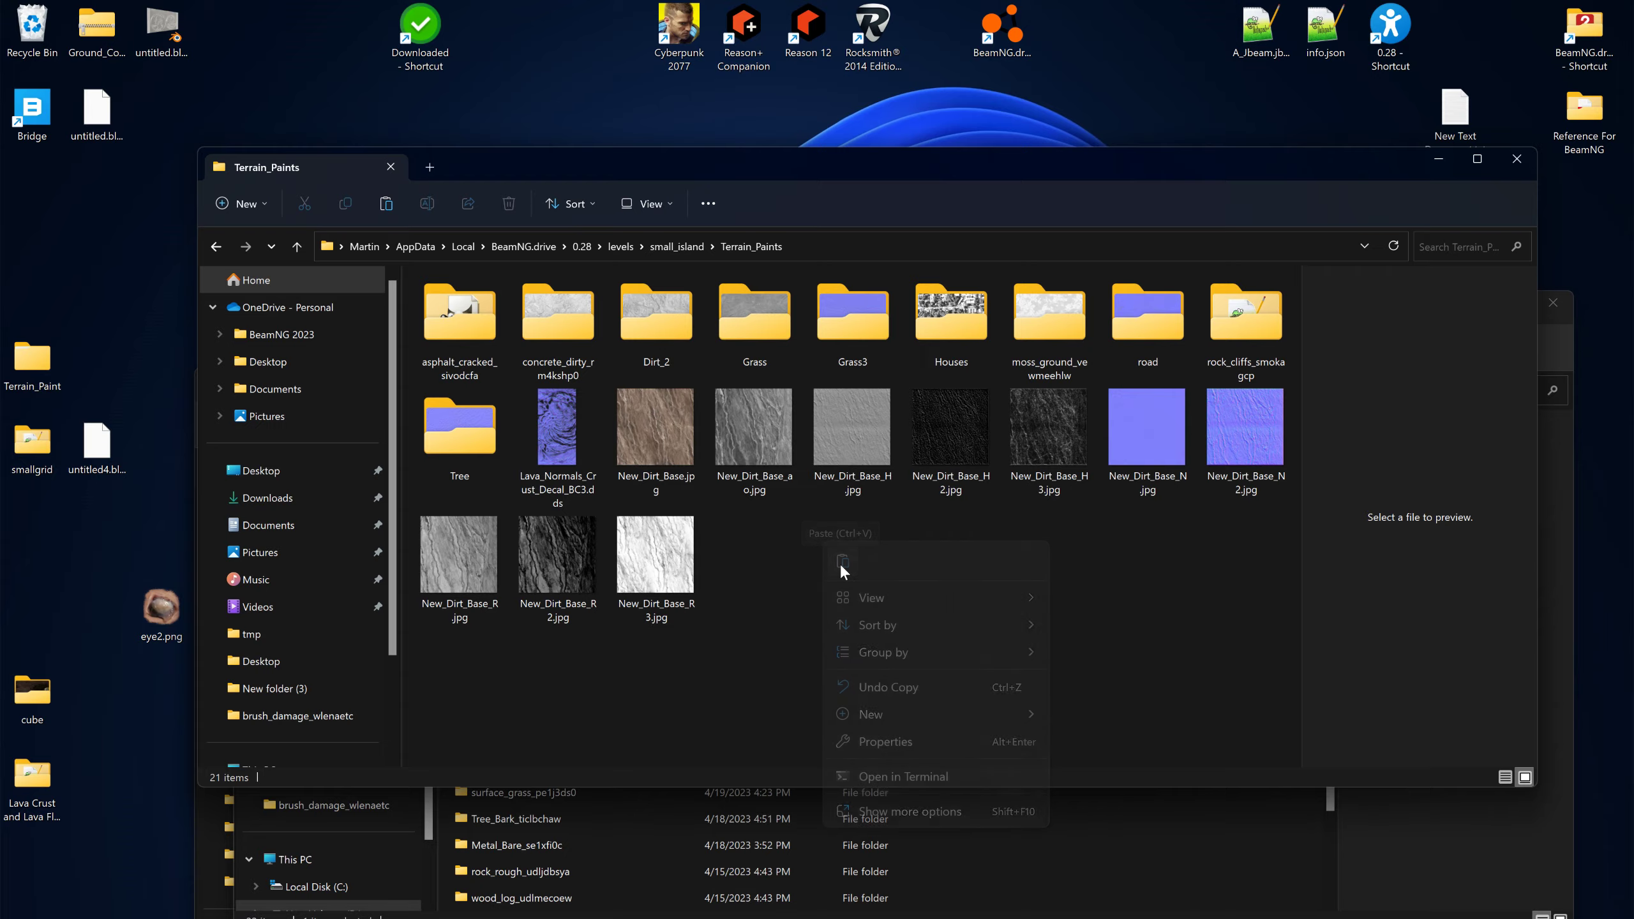
# Switch to the BeamNG.drive editor and start a new terrain material named CobbleStone
pyautogui.hotkey('alt', 'Tab')
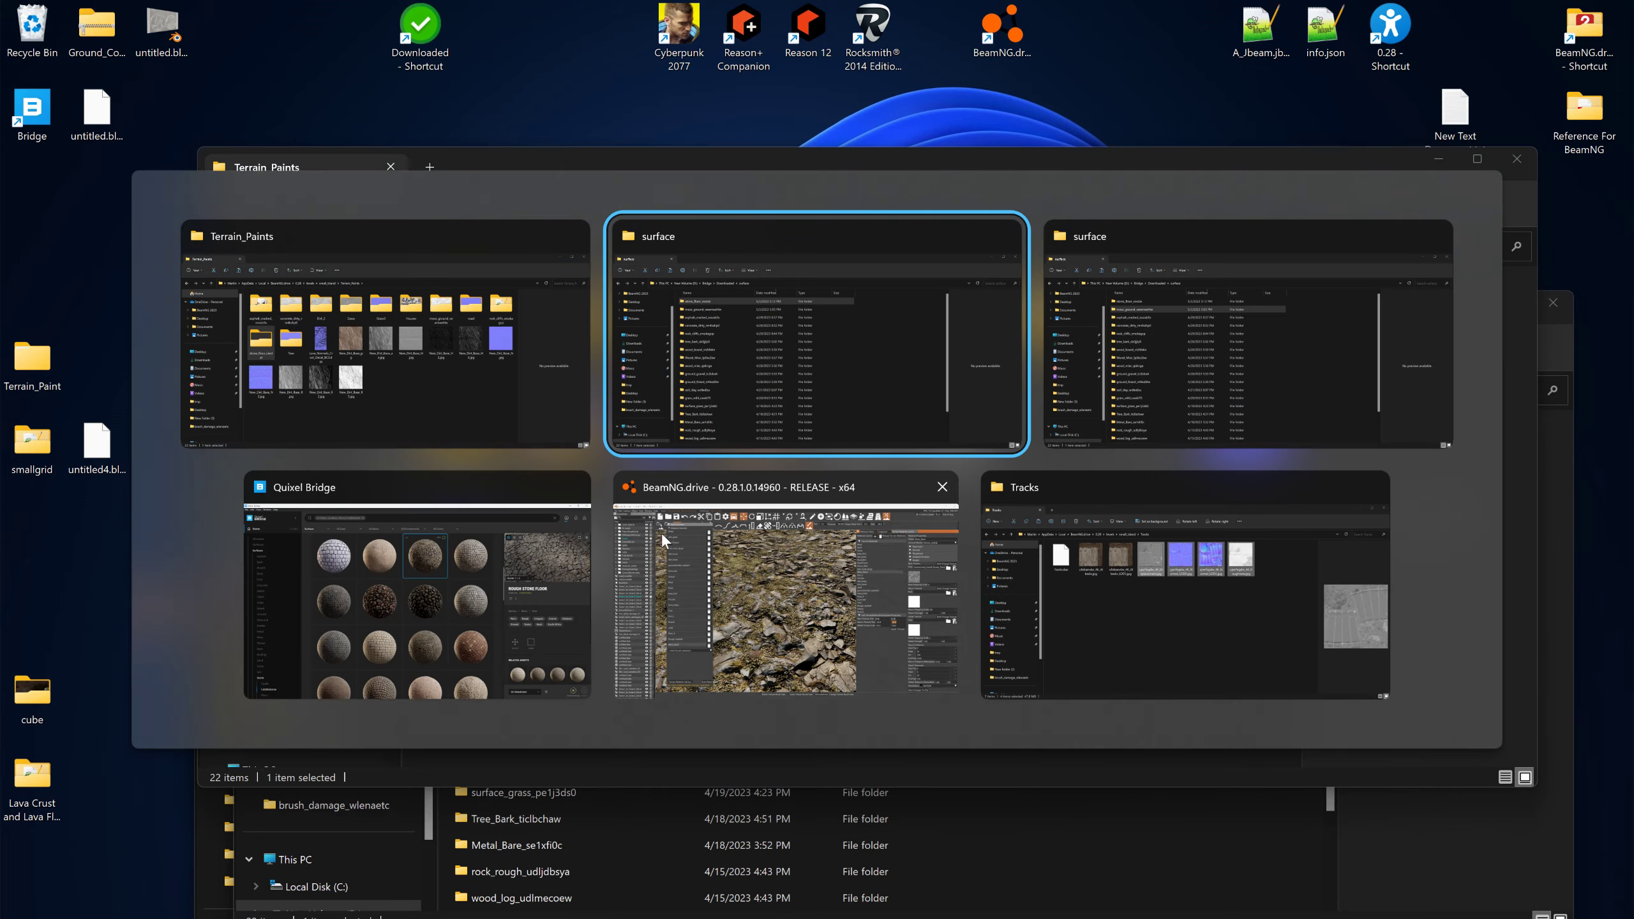
pyautogui.click(742, 479)
pyautogui.hotkey('alt', 'Tab')
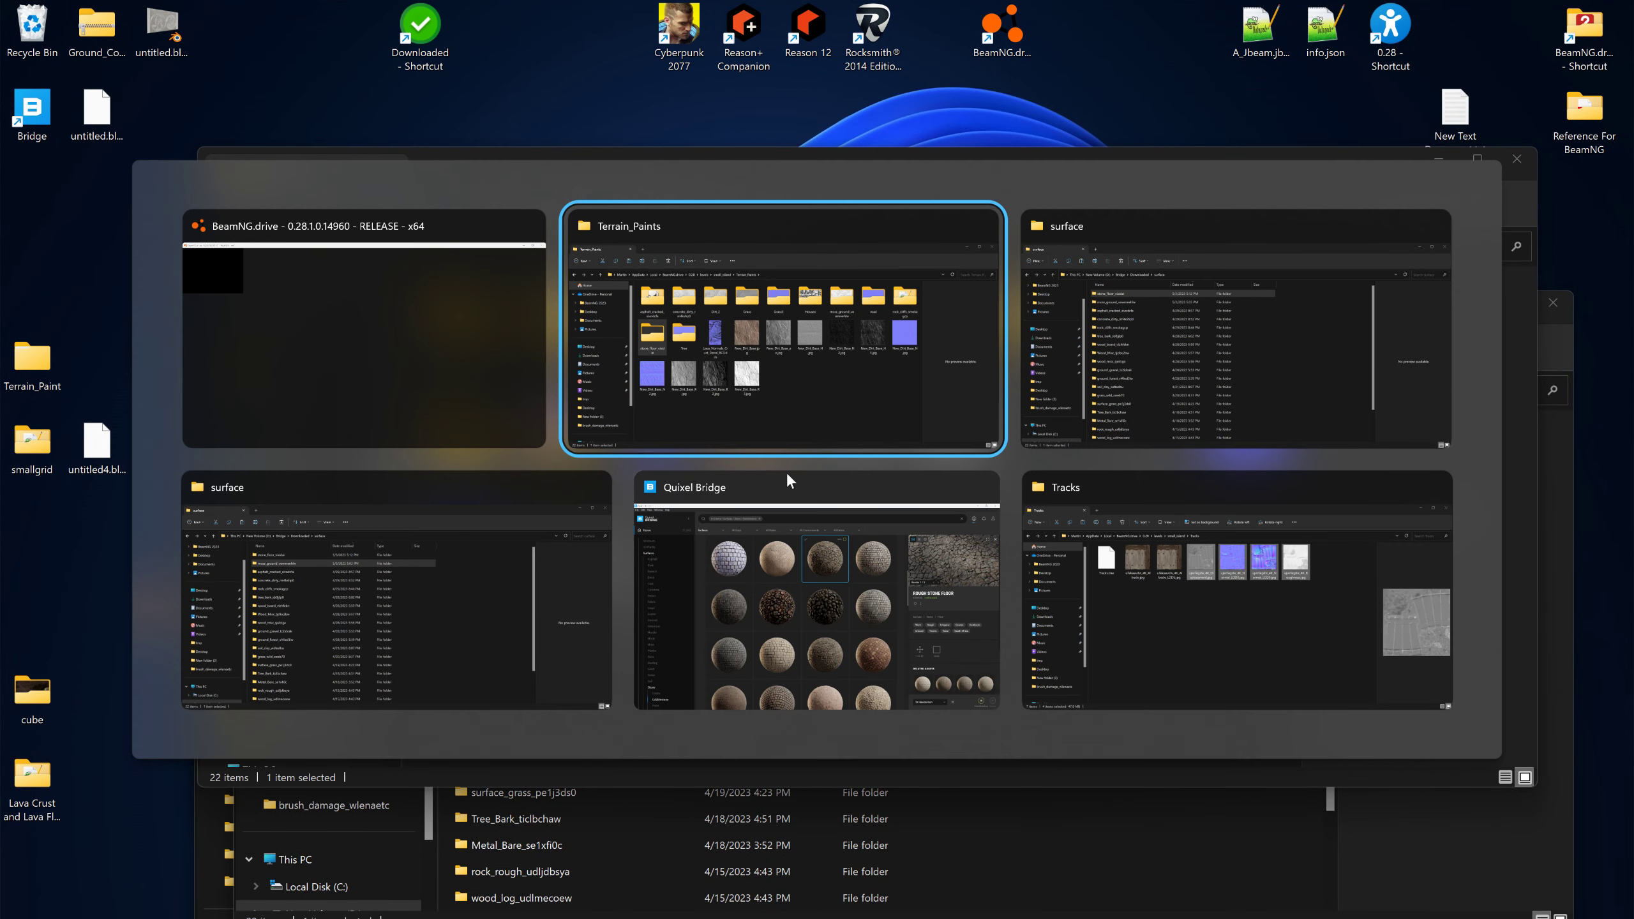
pyautogui.click(378, 274)
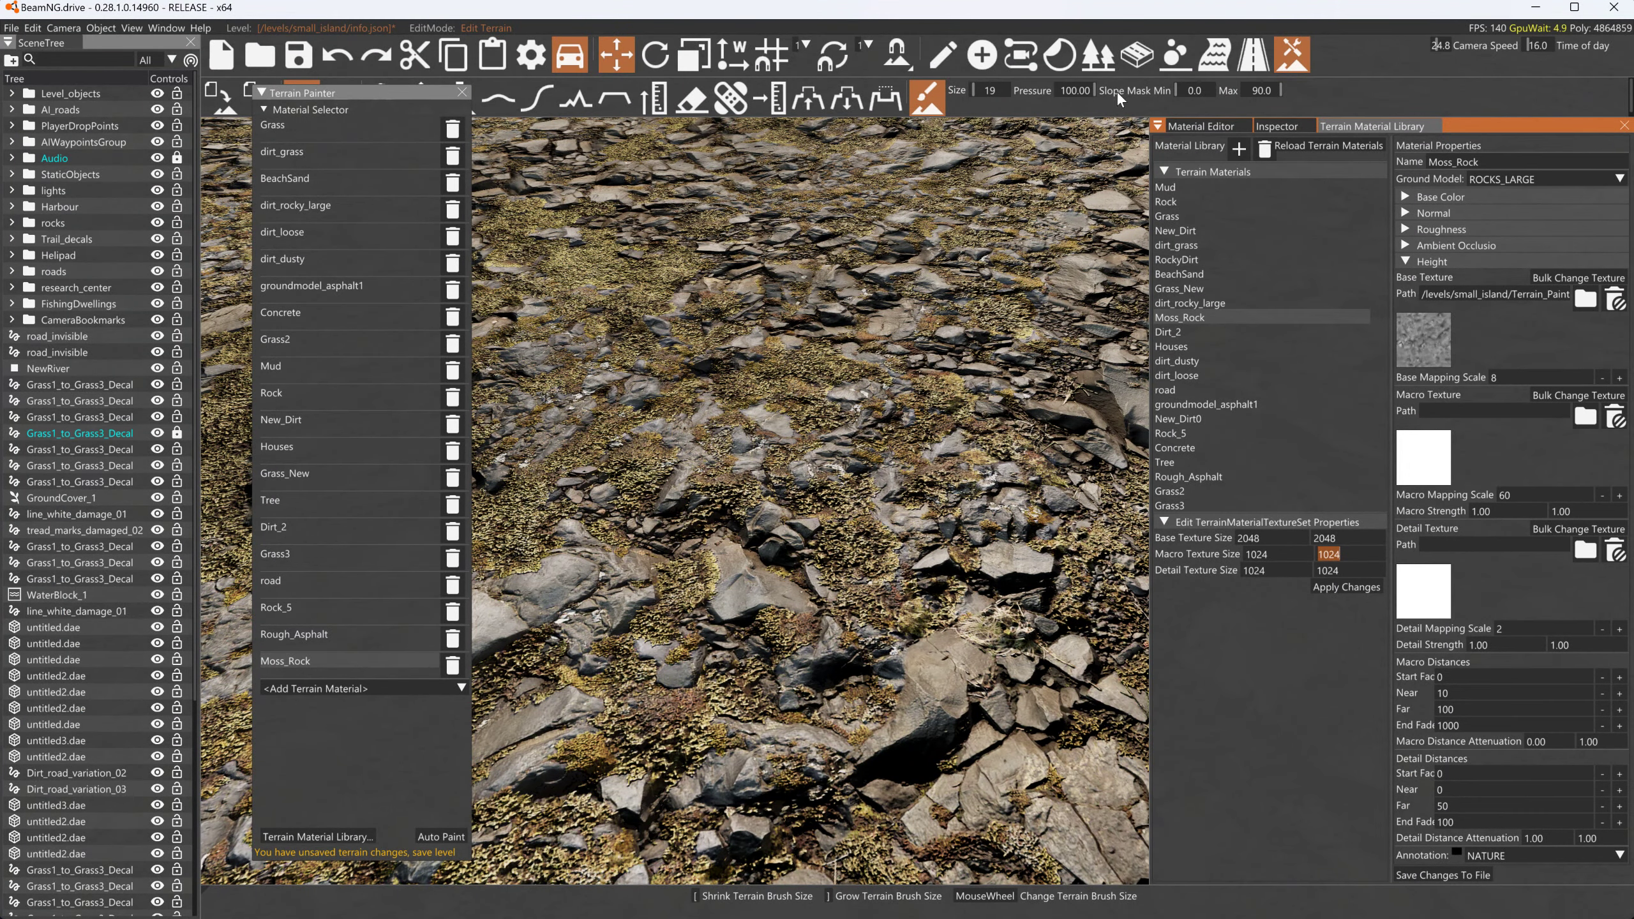
pyautogui.click(1240, 152)
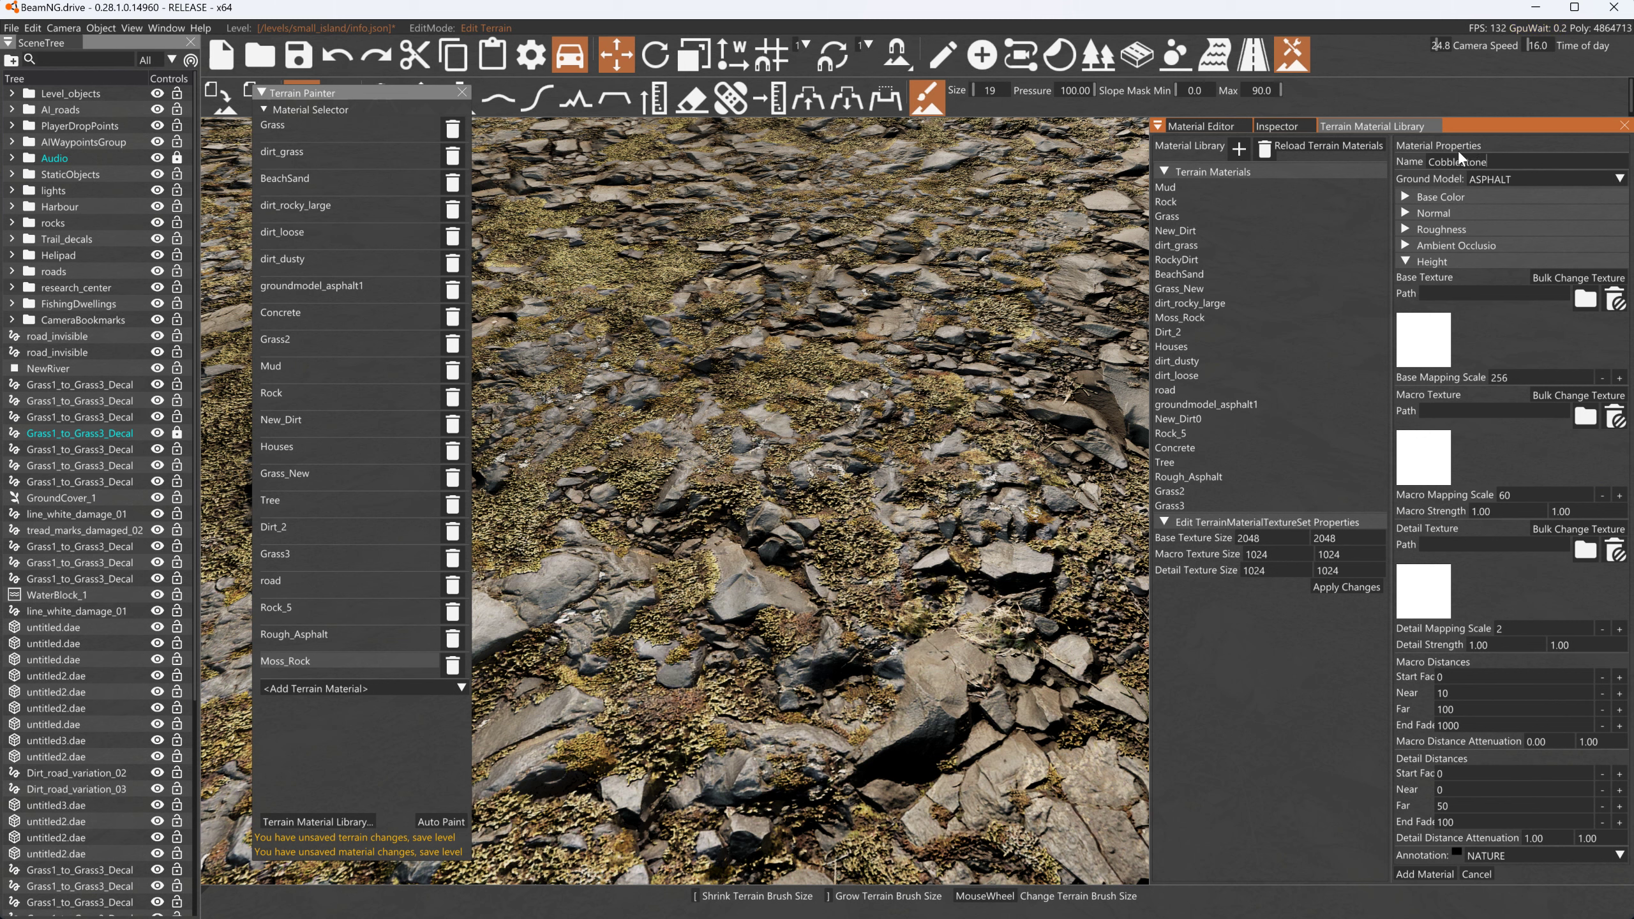
# Set the new material's ground model to COBBLESTONE and add the material to the terrain library
pyautogui.click(1537, 178)
pyautogui.scroll(-1, 1536, 234)
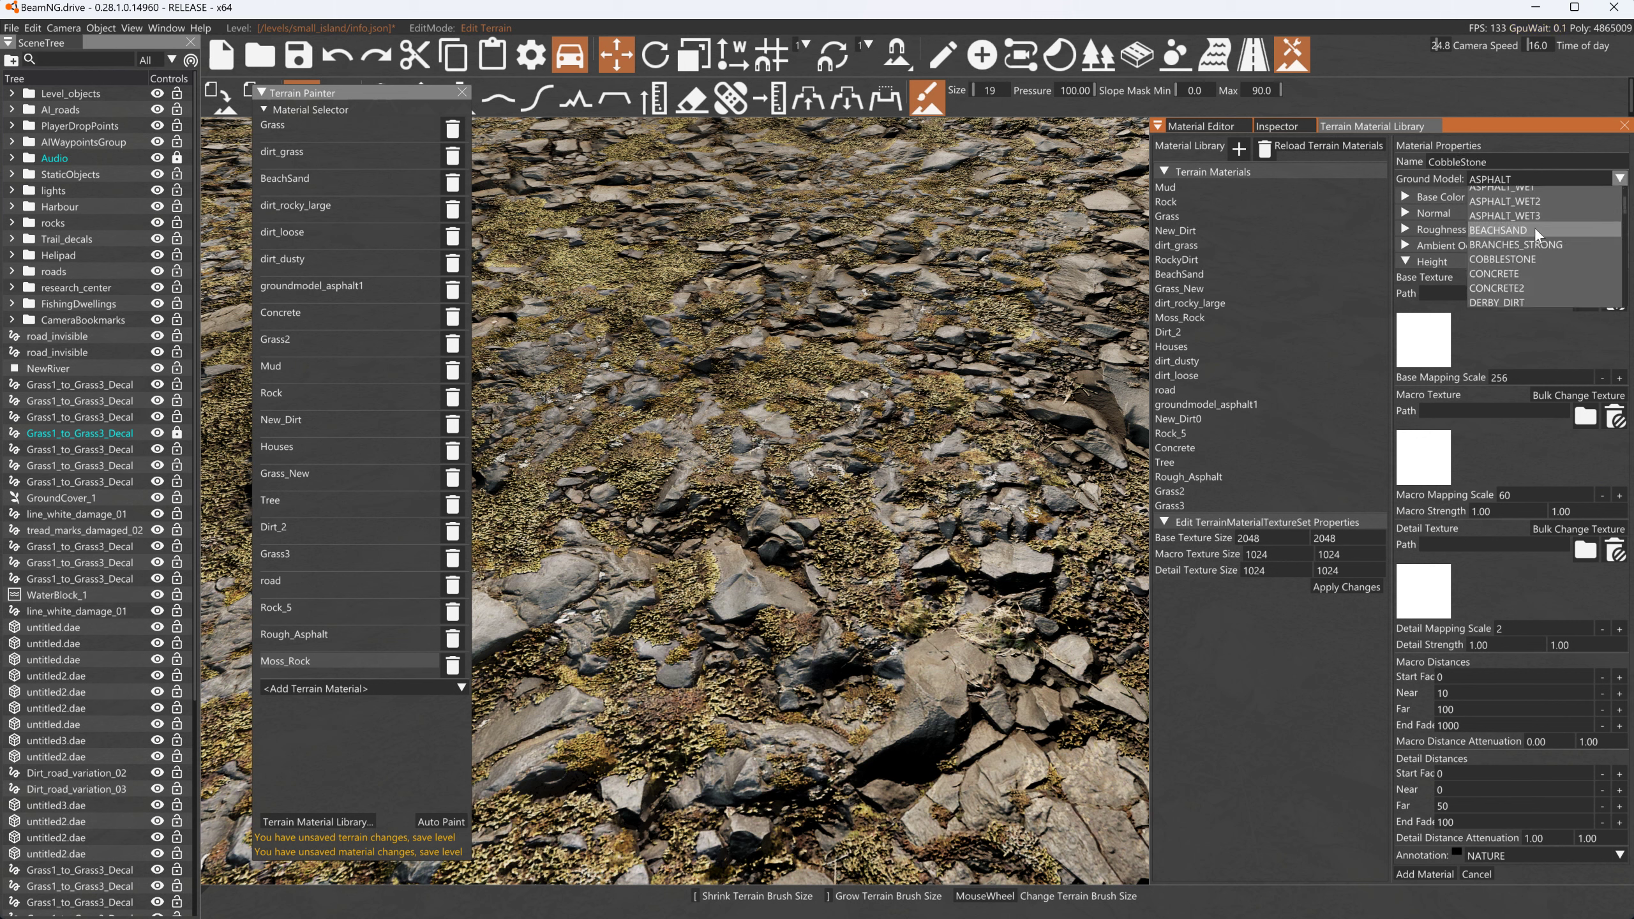
pyautogui.scroll(-6, 1536, 235)
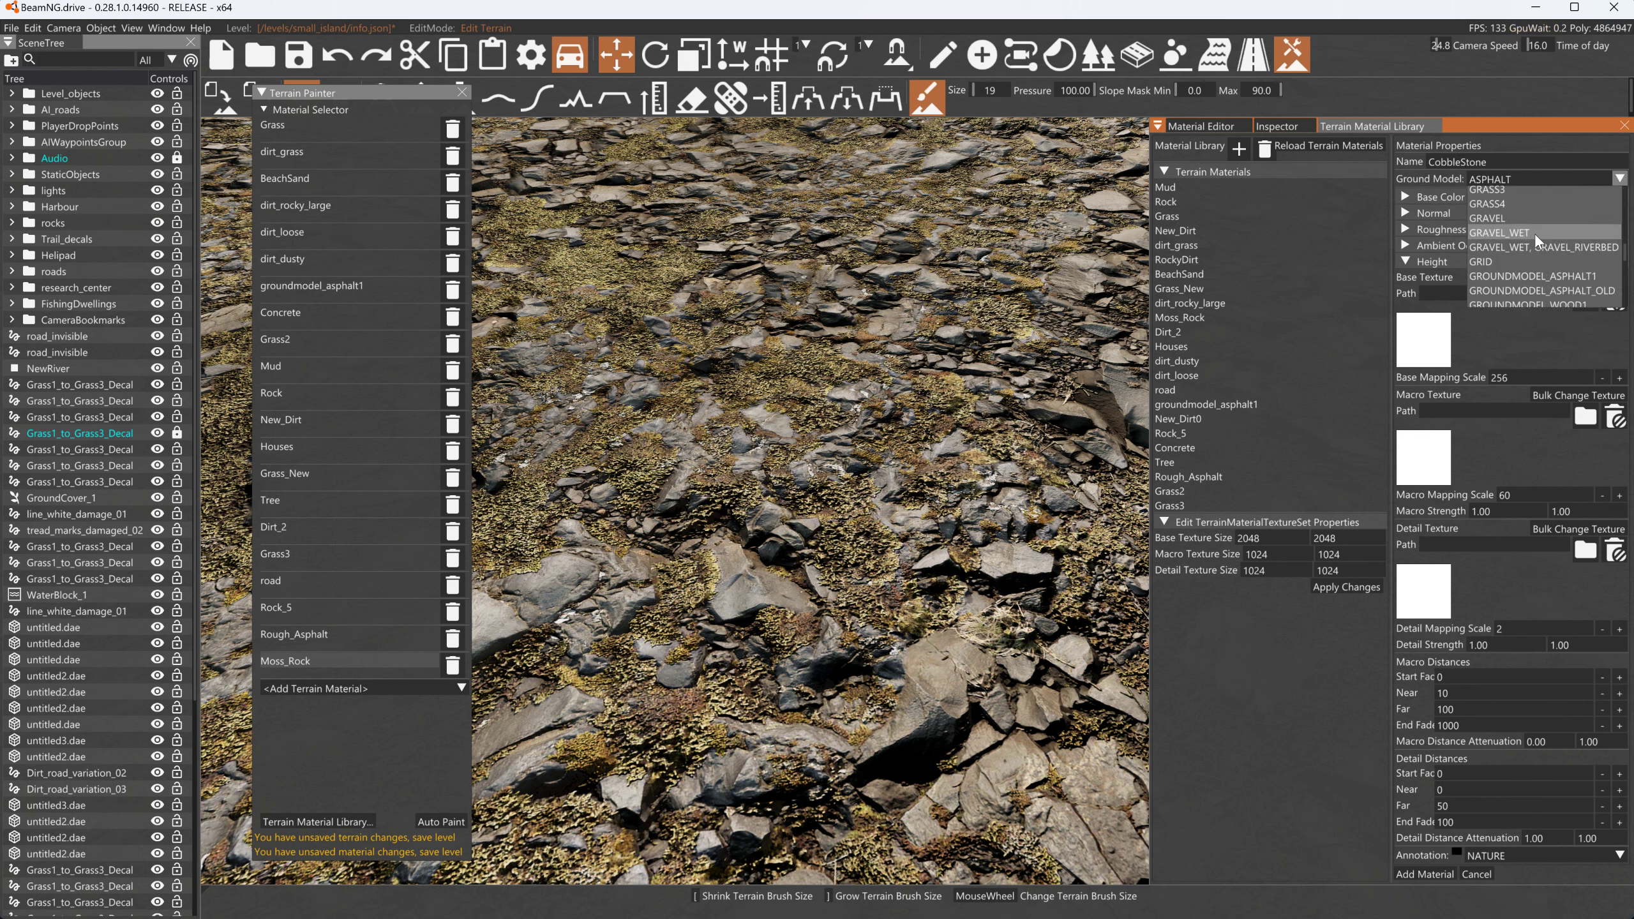
pyautogui.scroll(-5, 1535, 240)
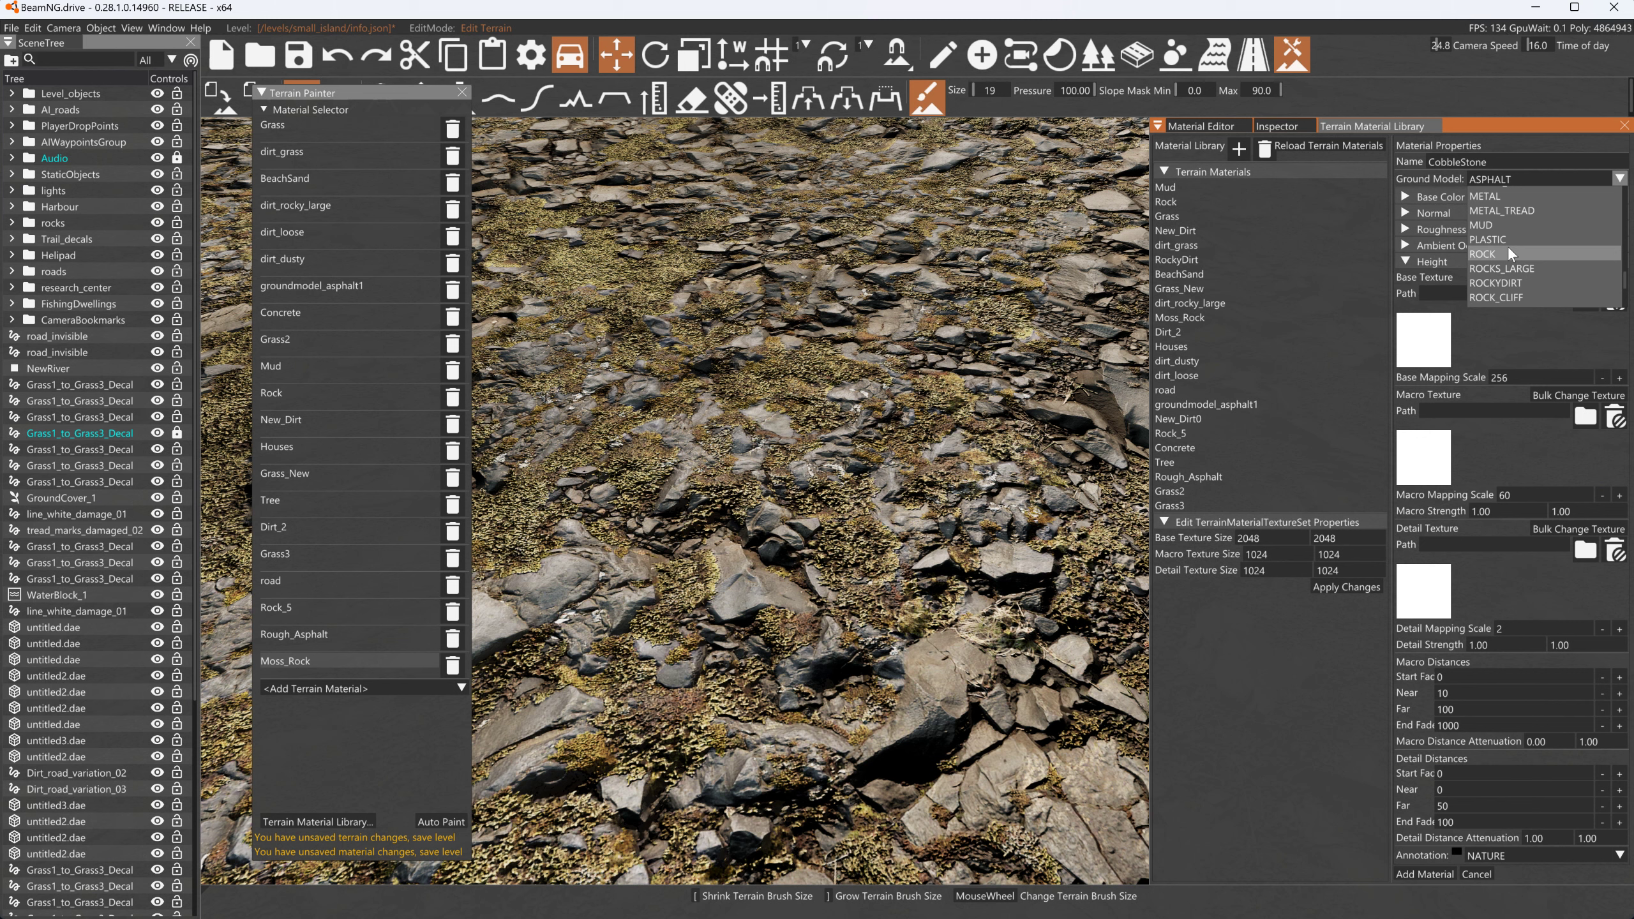
pyautogui.scroll(-5, 1511, 254)
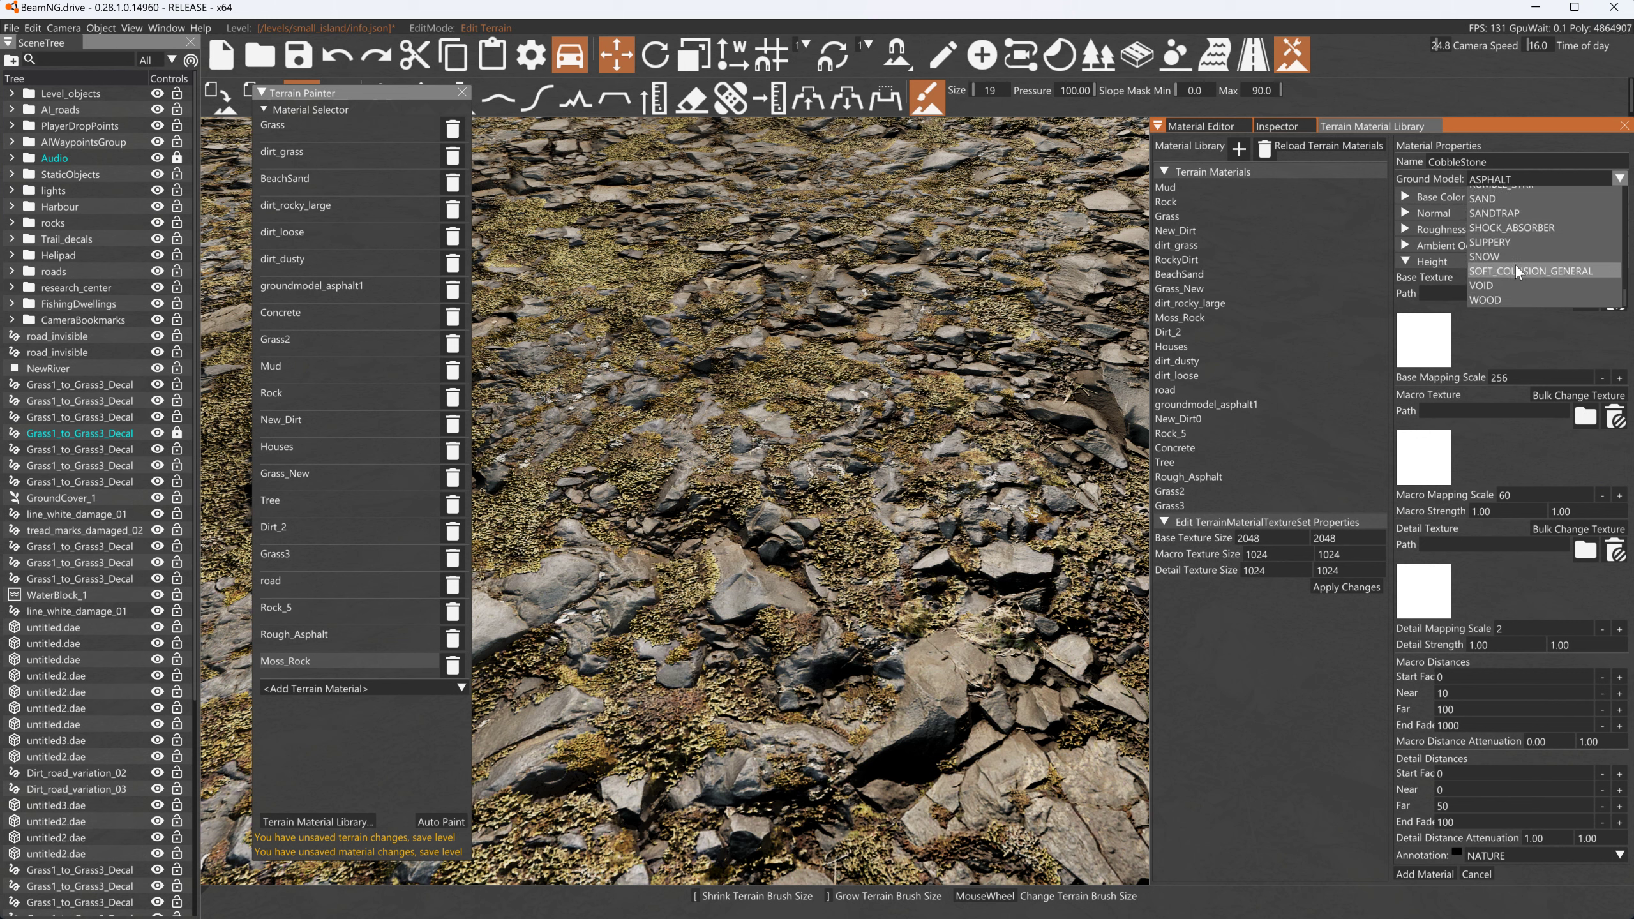
pyautogui.scroll(10, 1527, 244)
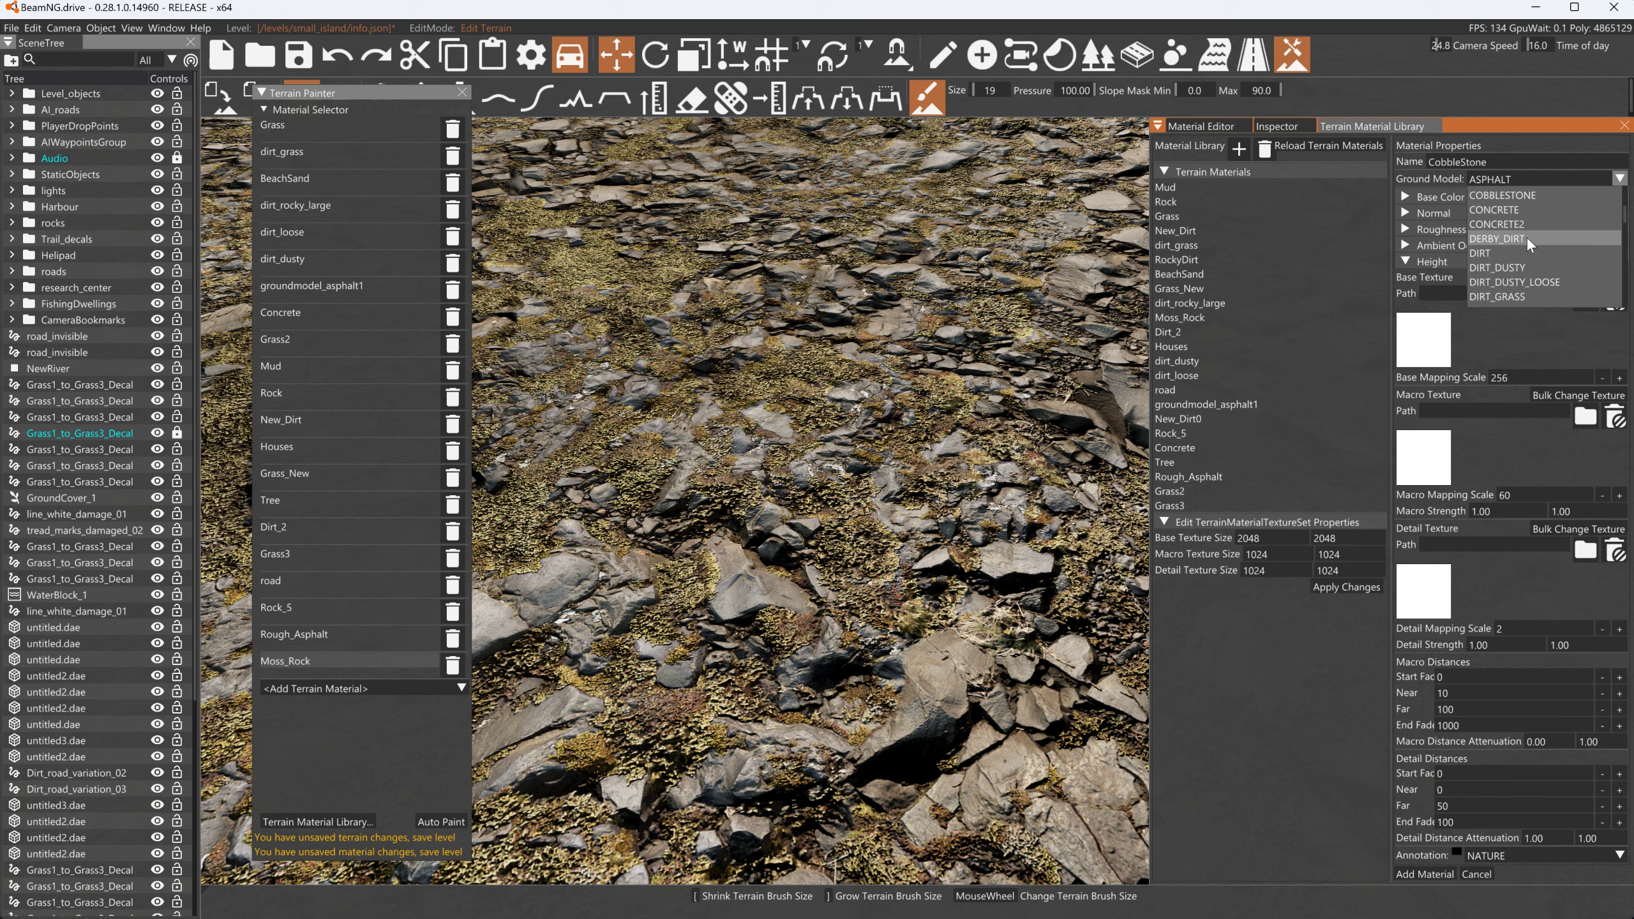
pyautogui.click(1502, 195)
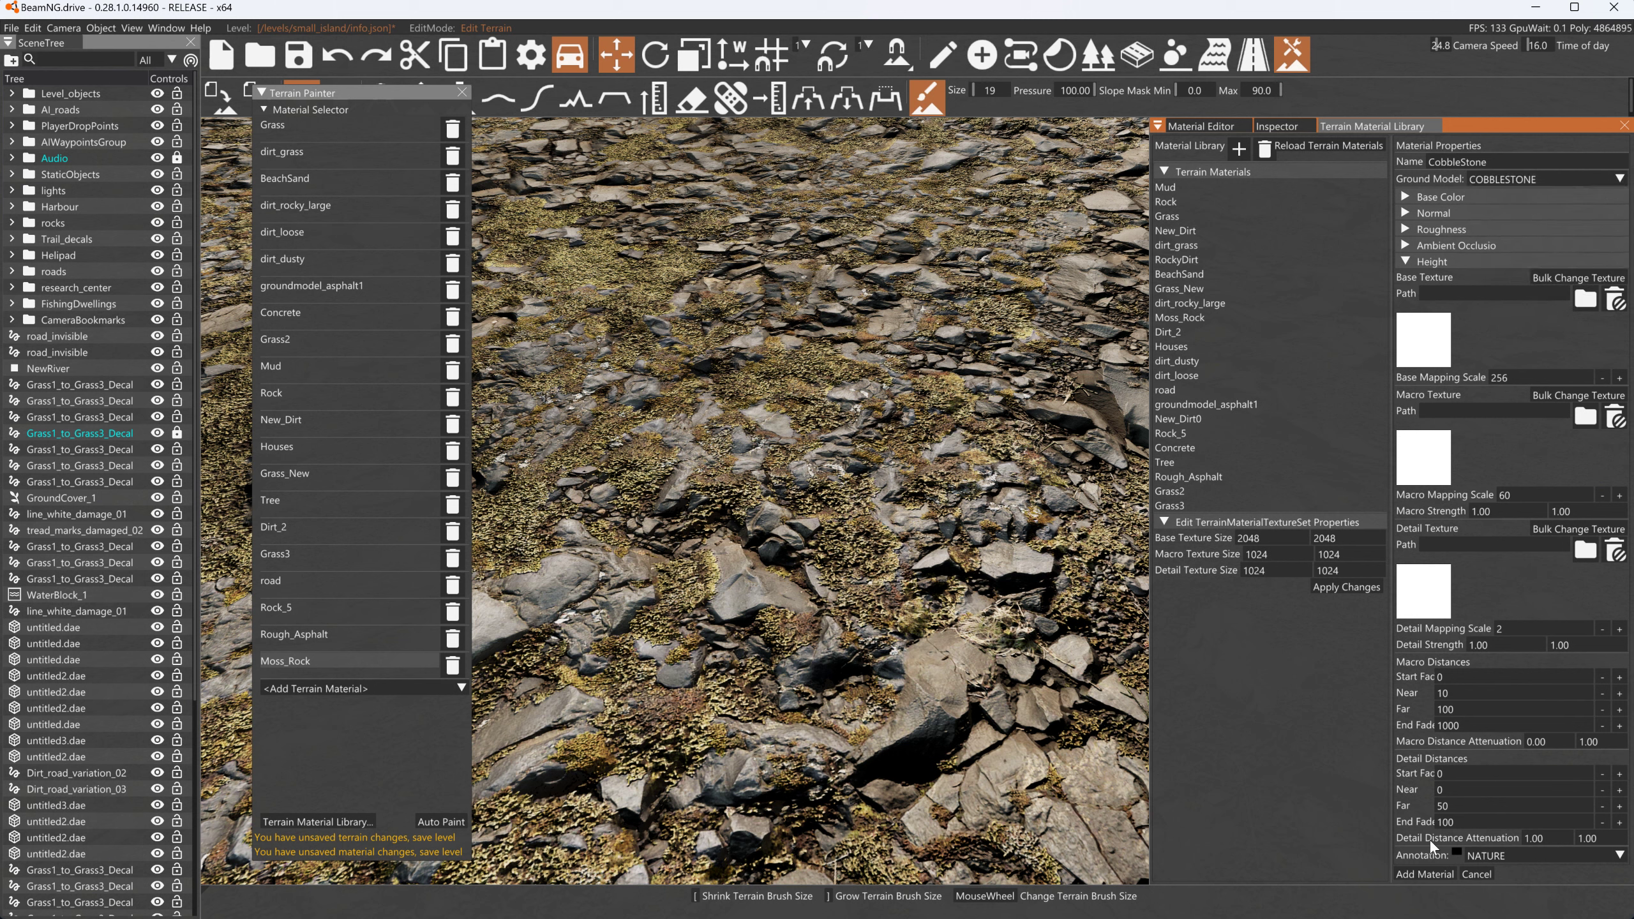
pyautogui.click(1423, 872)
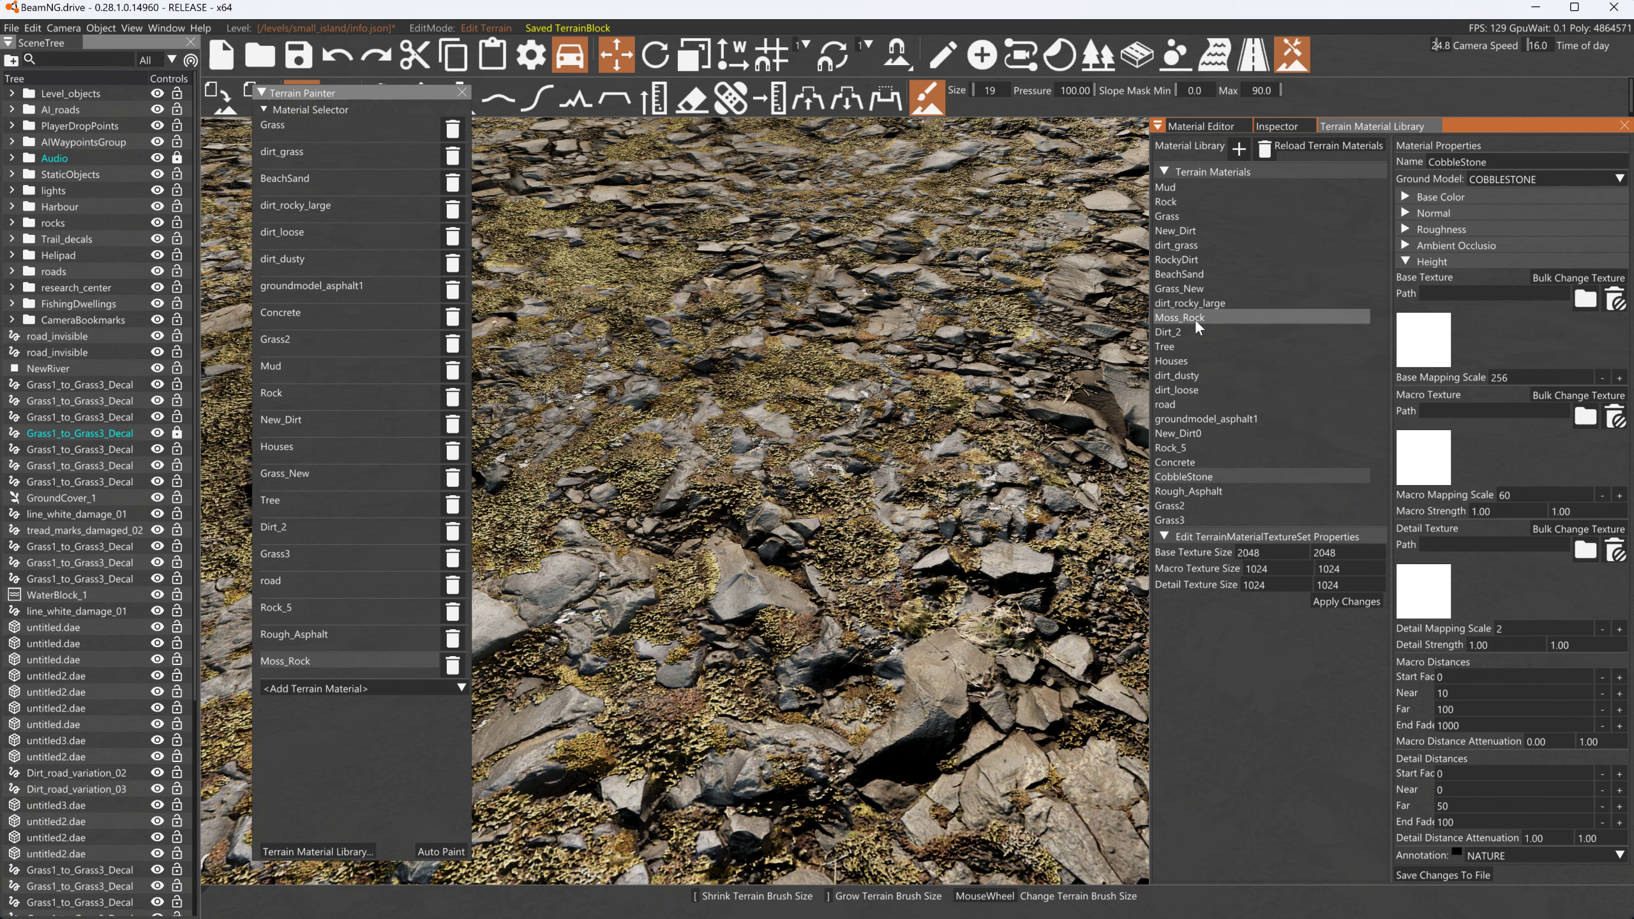
# Assign vixidai_2K_Albedo.jpg from Terrain_Paints/stone_floor_vixidai as the Base Color base texture of the CobbleStone material
pyautogui.click(1407, 260)
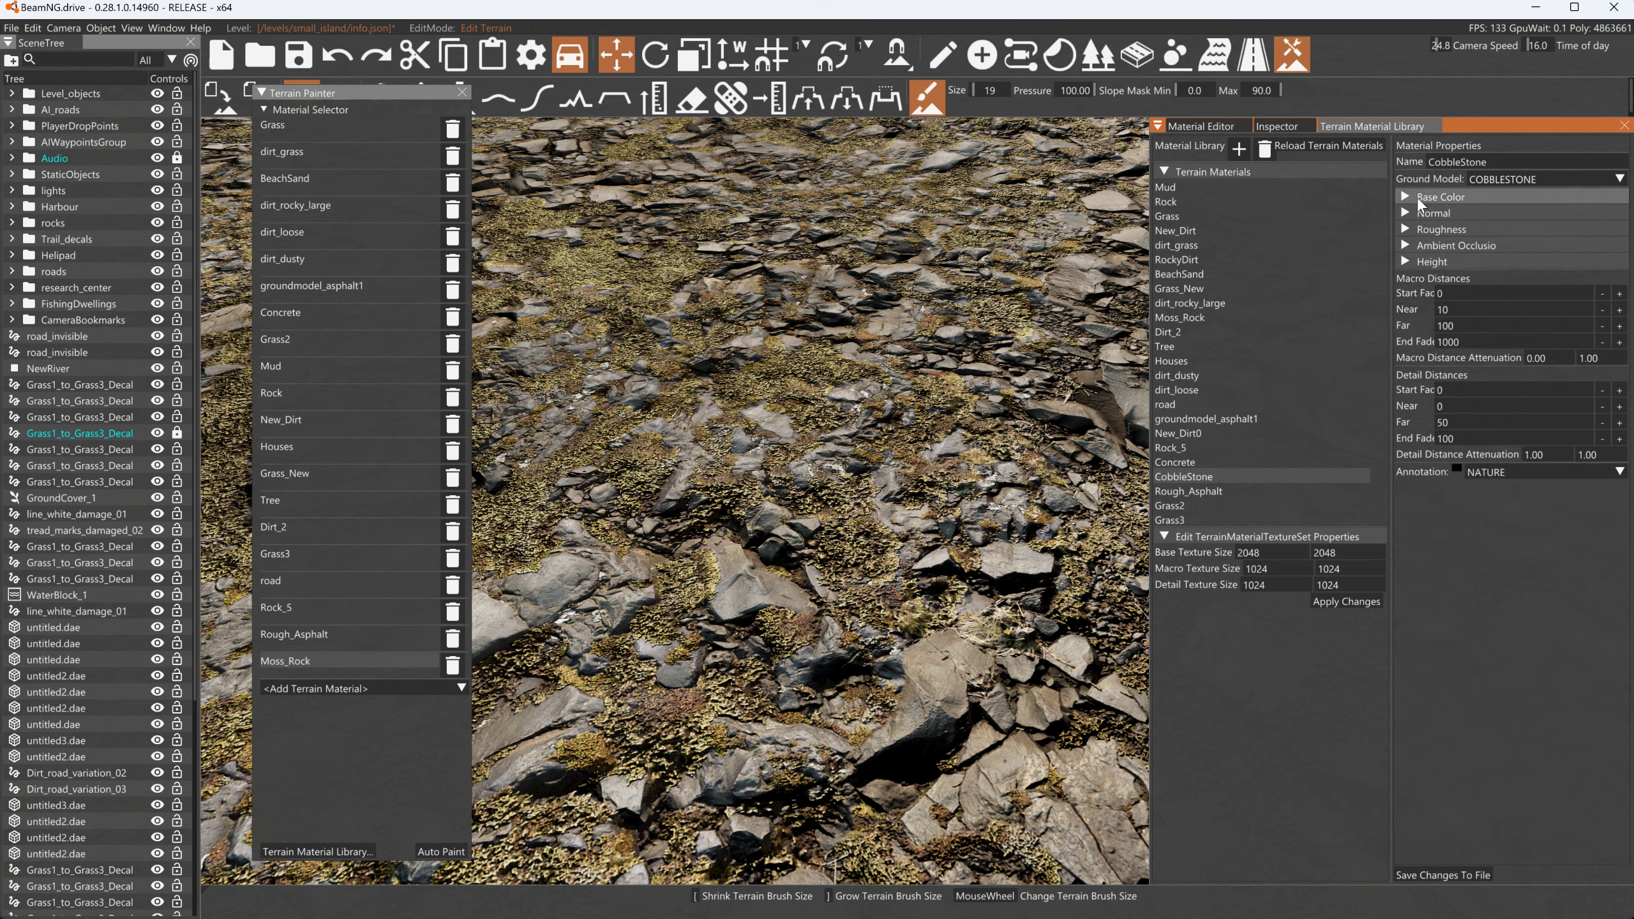
pyautogui.click(1404, 199)
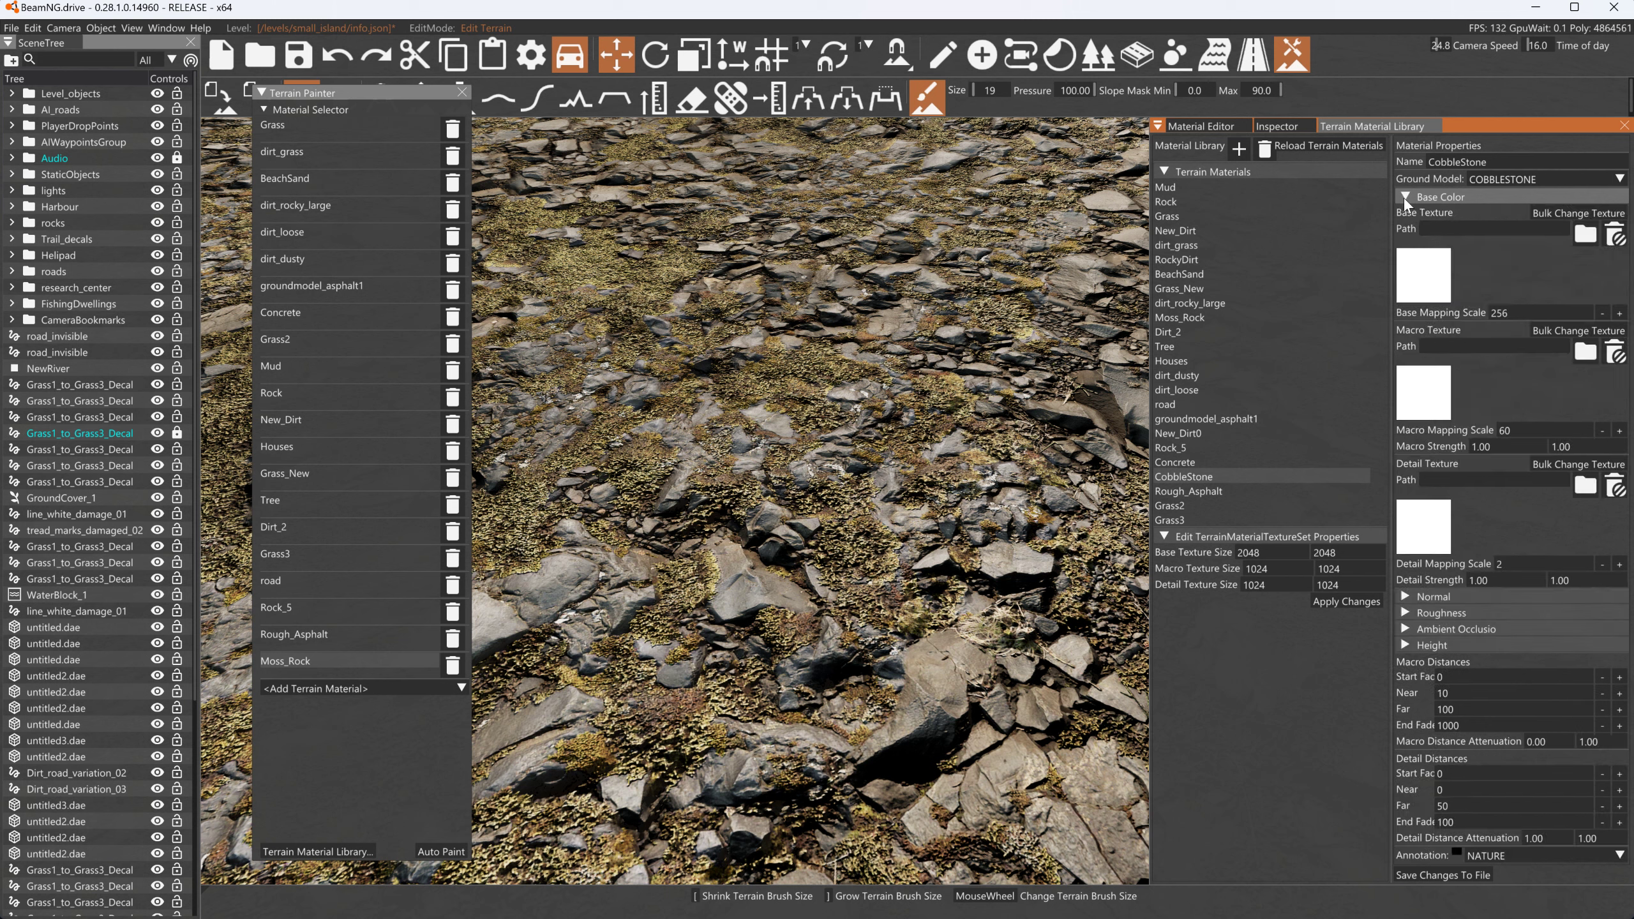
pyautogui.click(1422, 276)
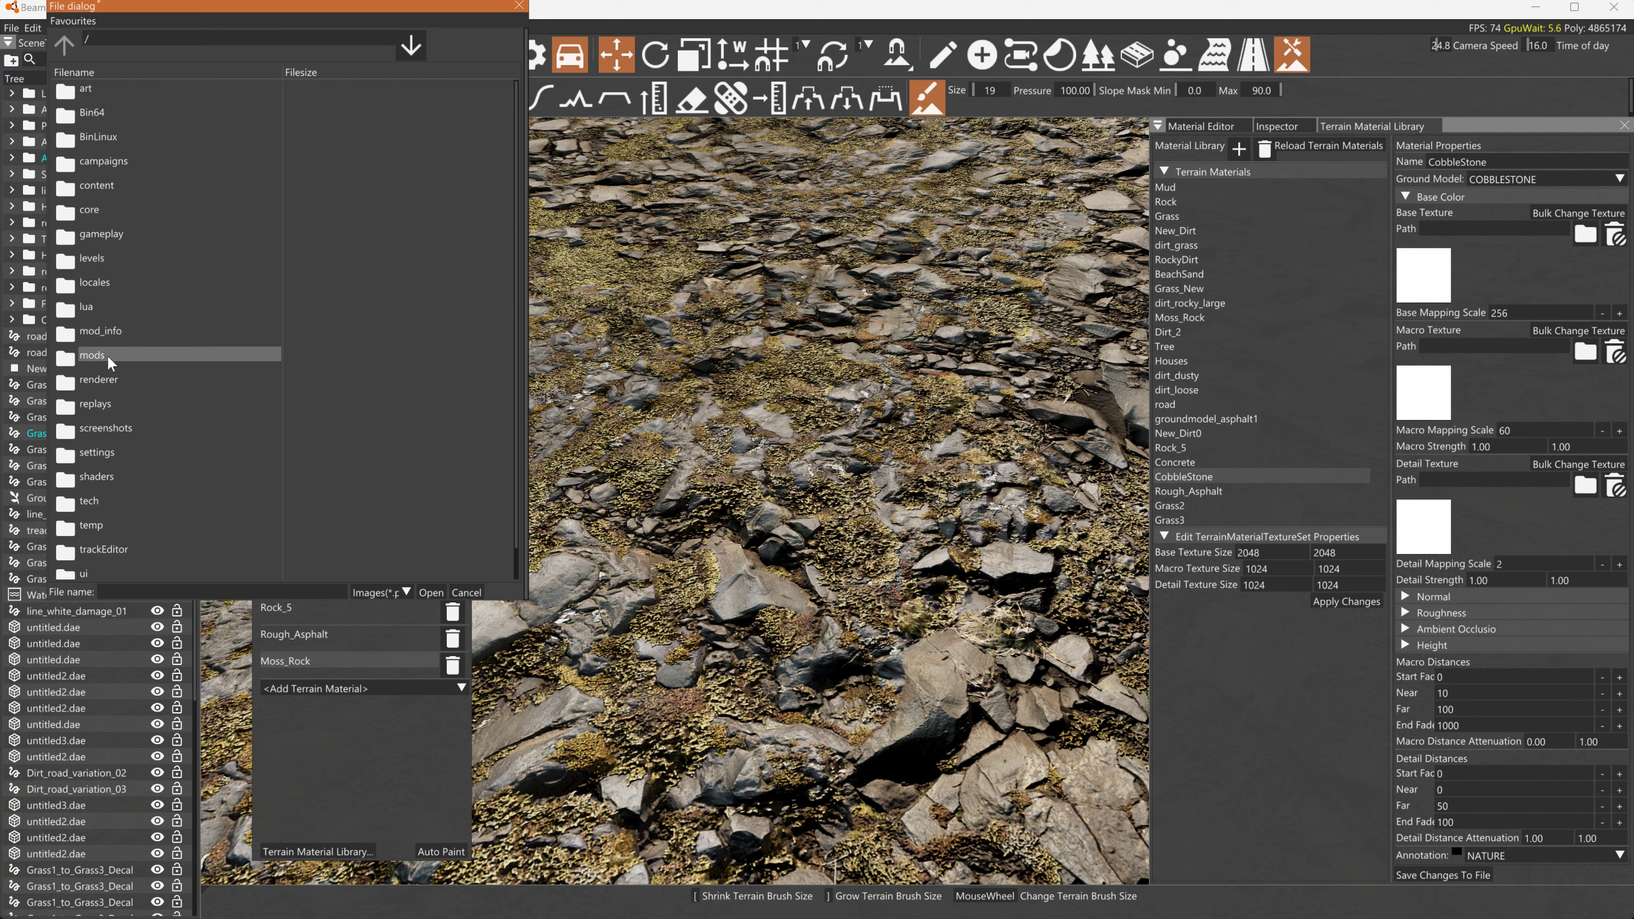
pyautogui.doubleClick(92, 258)
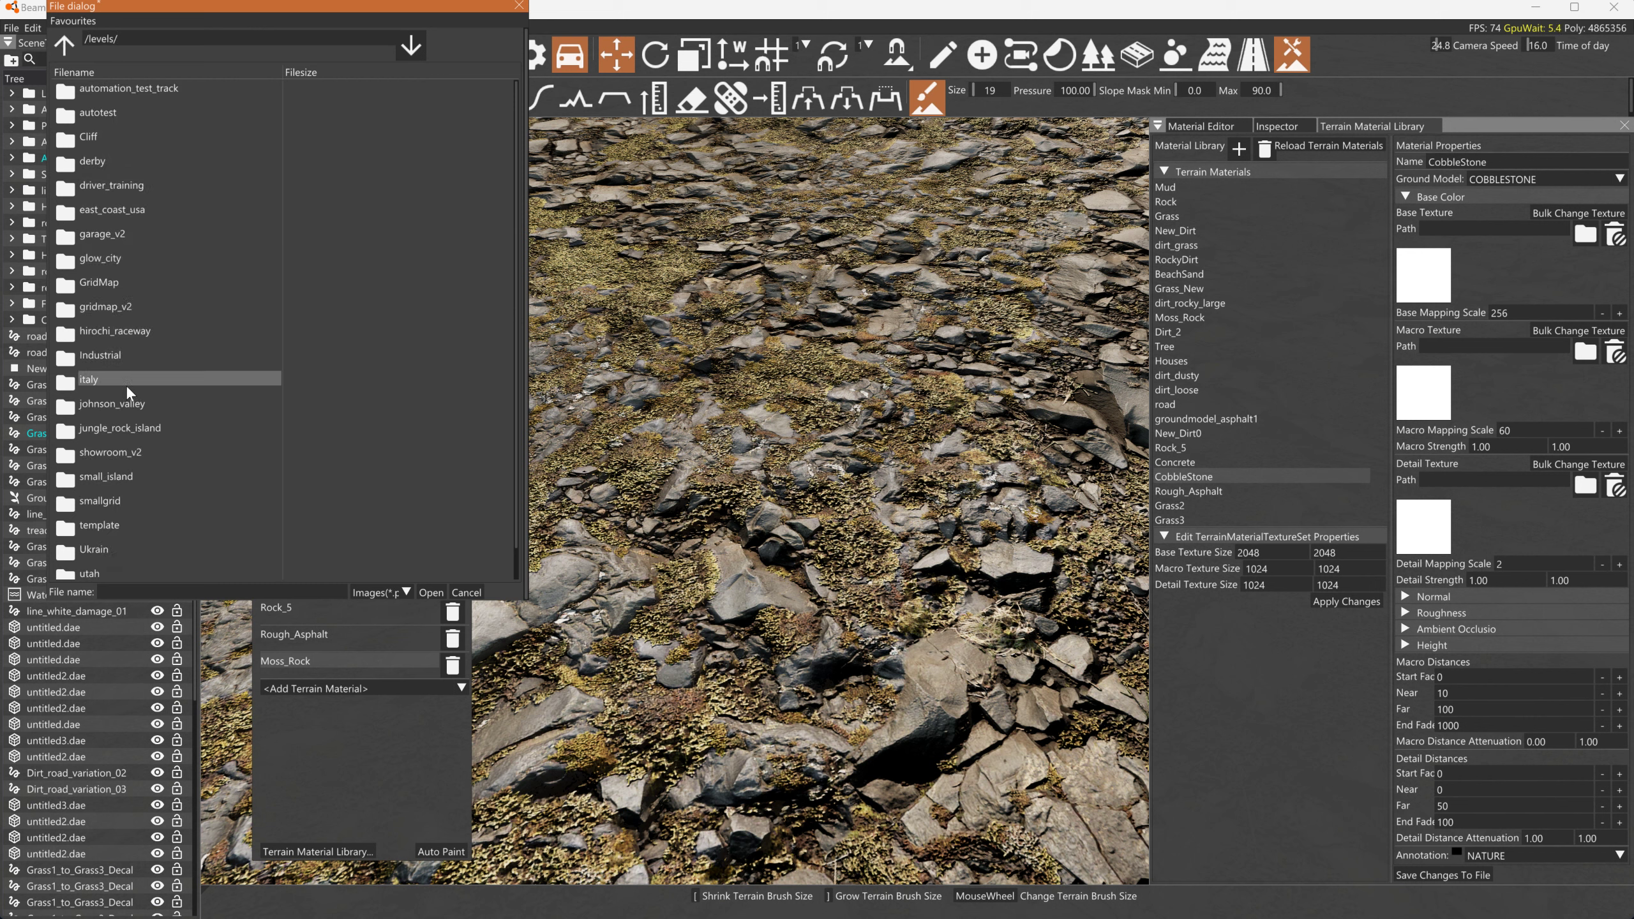
pyautogui.doubleClick(107, 476)
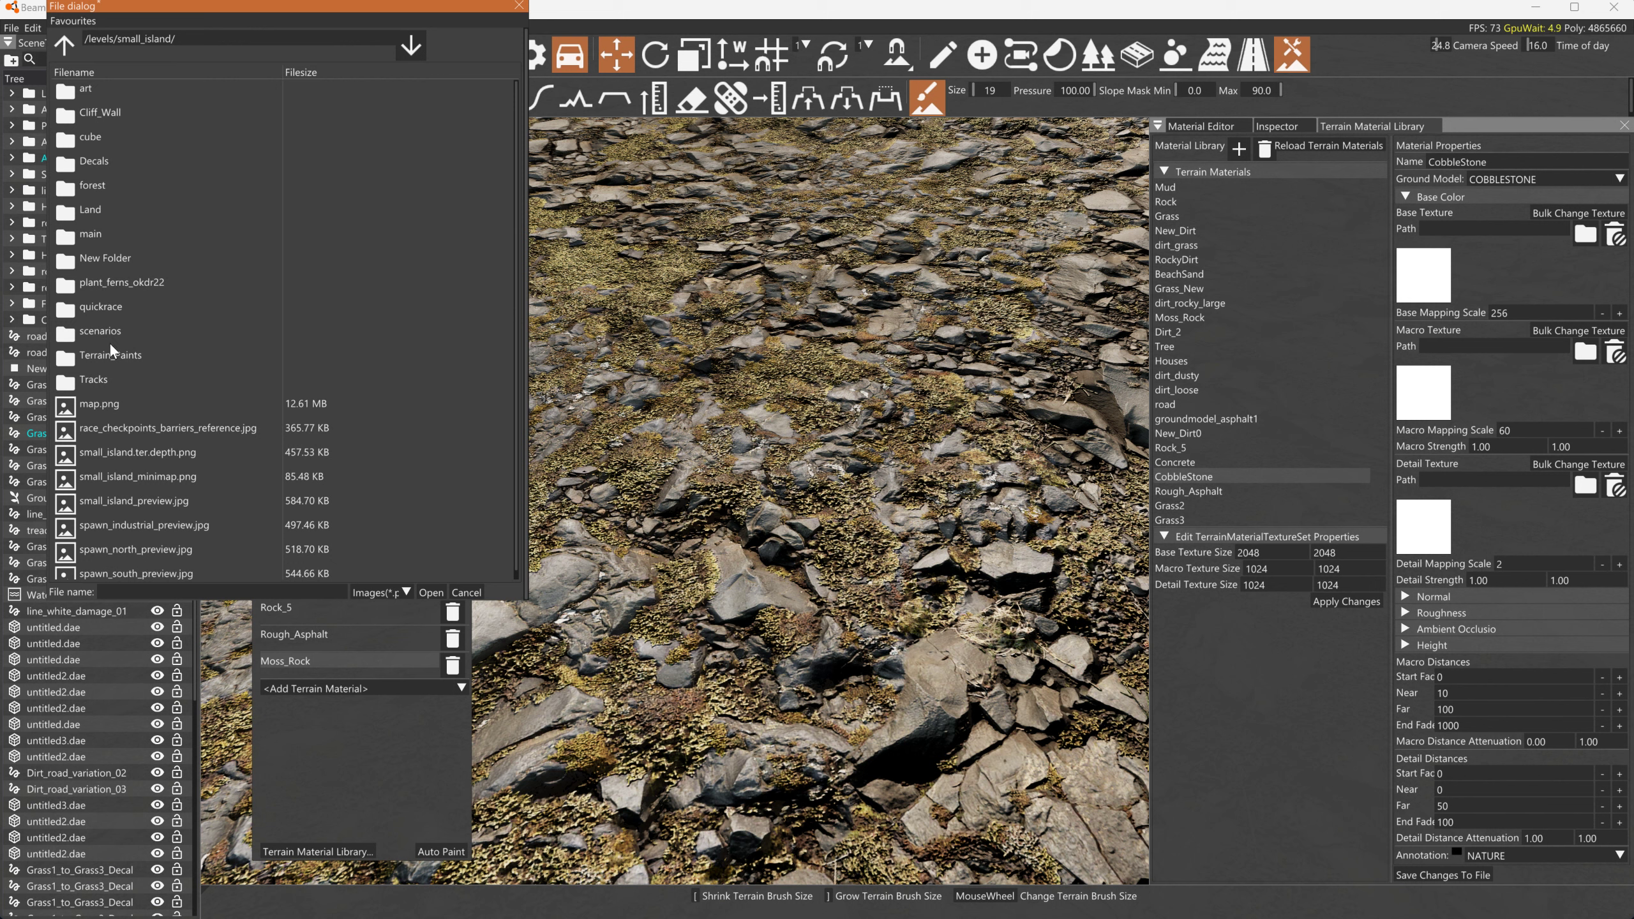
pyautogui.doubleClick(109, 355)
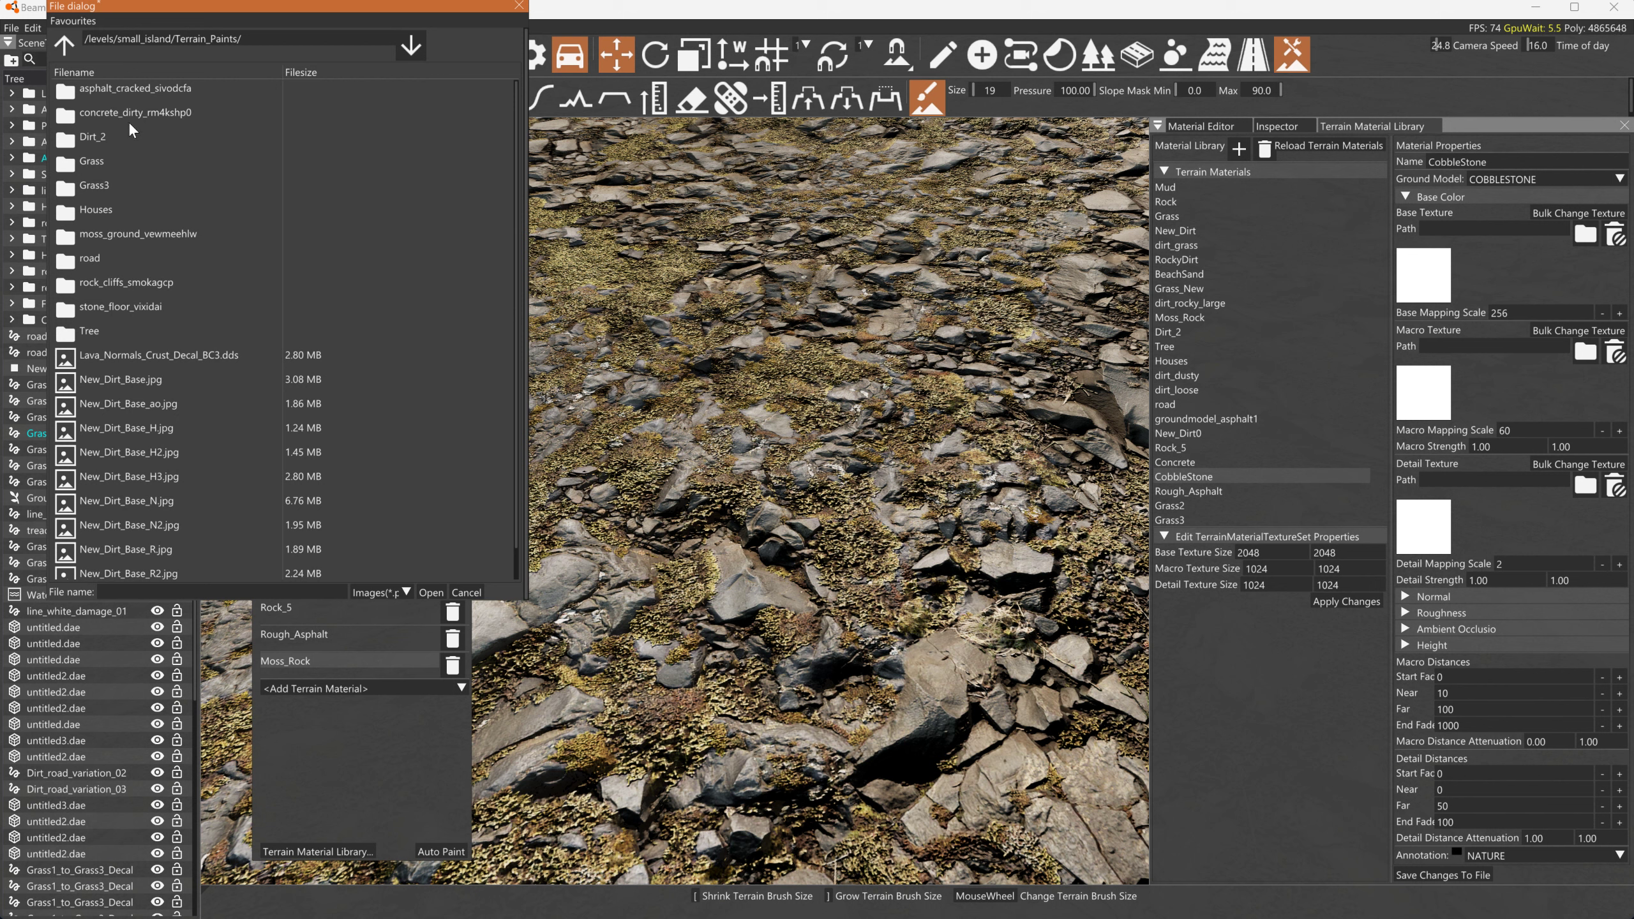
pyautogui.doubleClick(118, 307)
pyautogui.moveTo(329, 39); pyautogui.dragTo(95, 37)
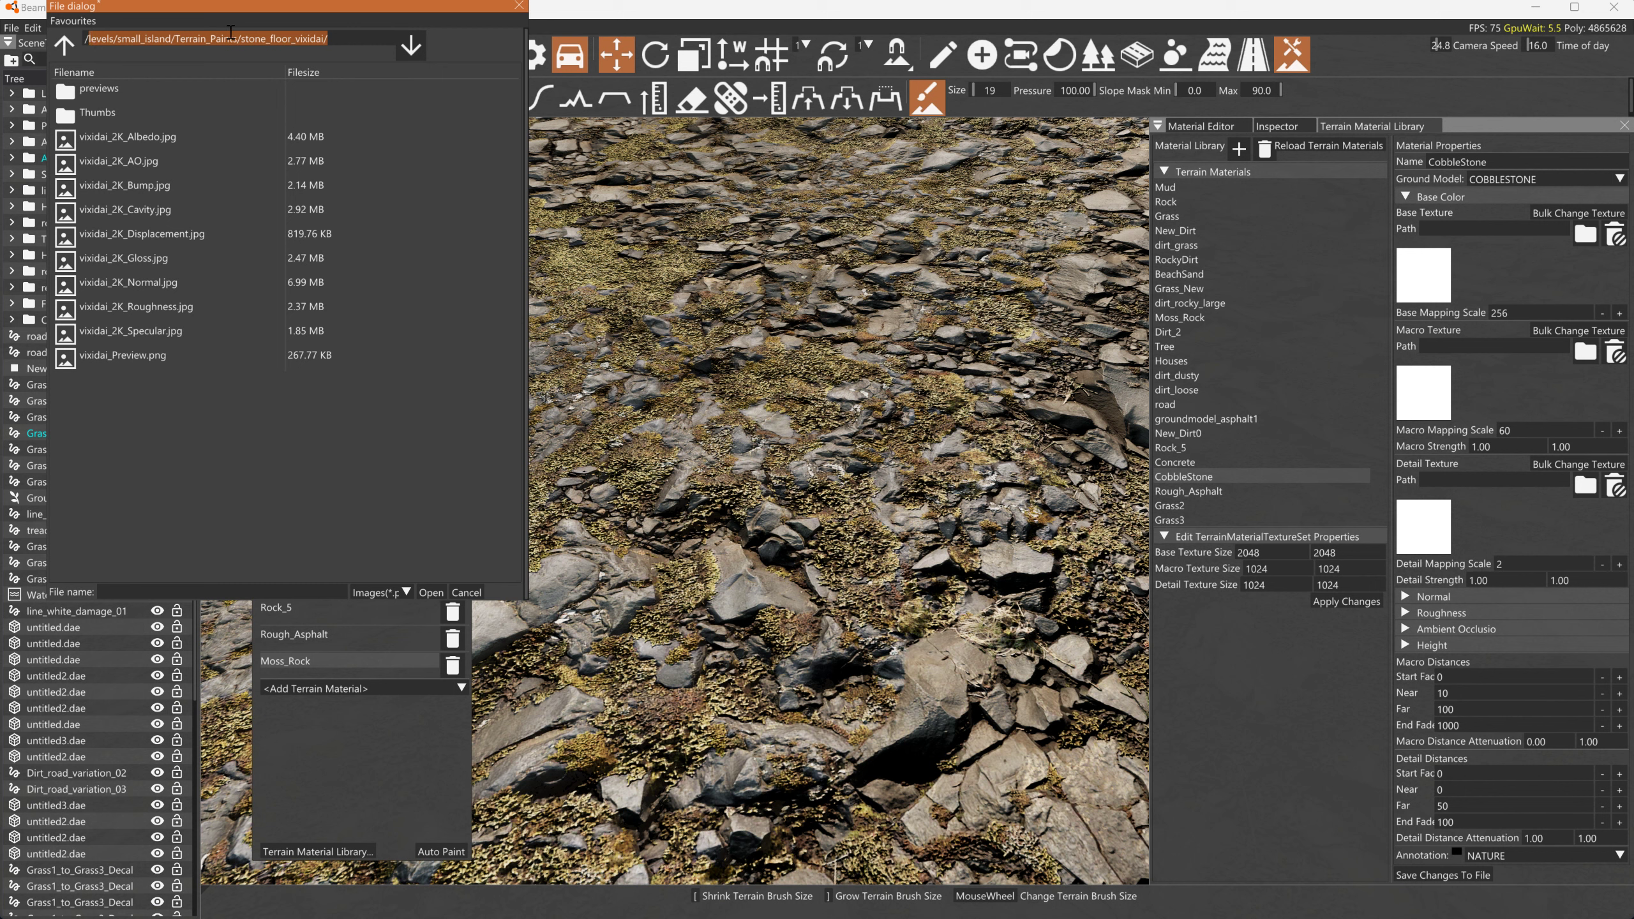
pyautogui.click(121, 137)
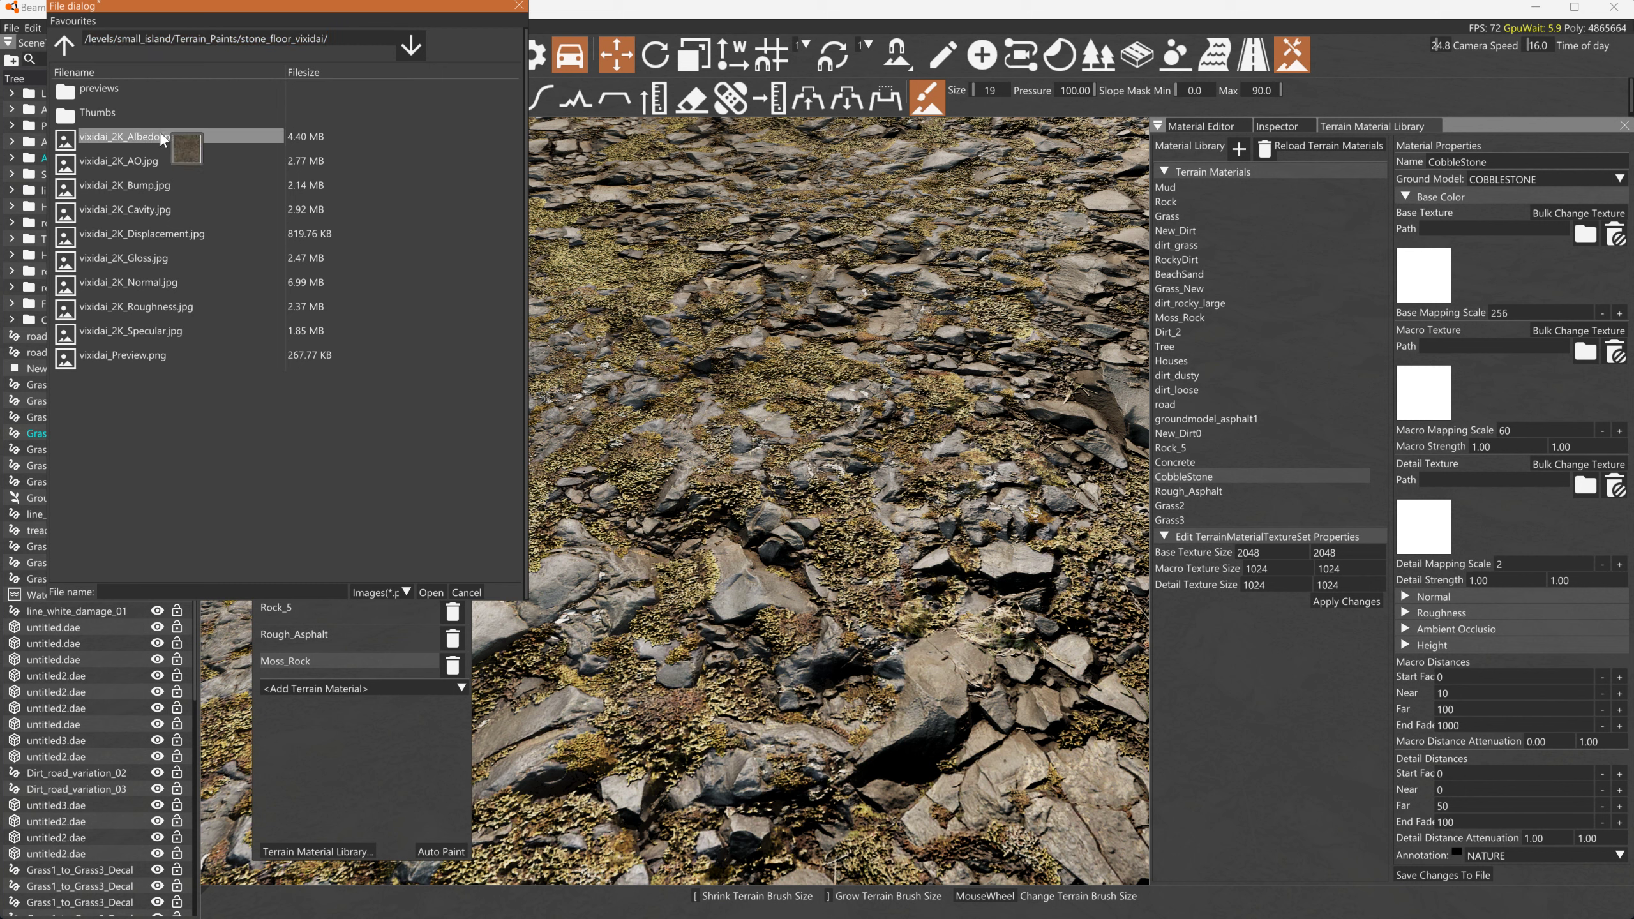
pyautogui.click(431, 592)
# Open the file browser for the base texture in the CobbleStone material's Normal section
pyautogui.click(1407, 197)
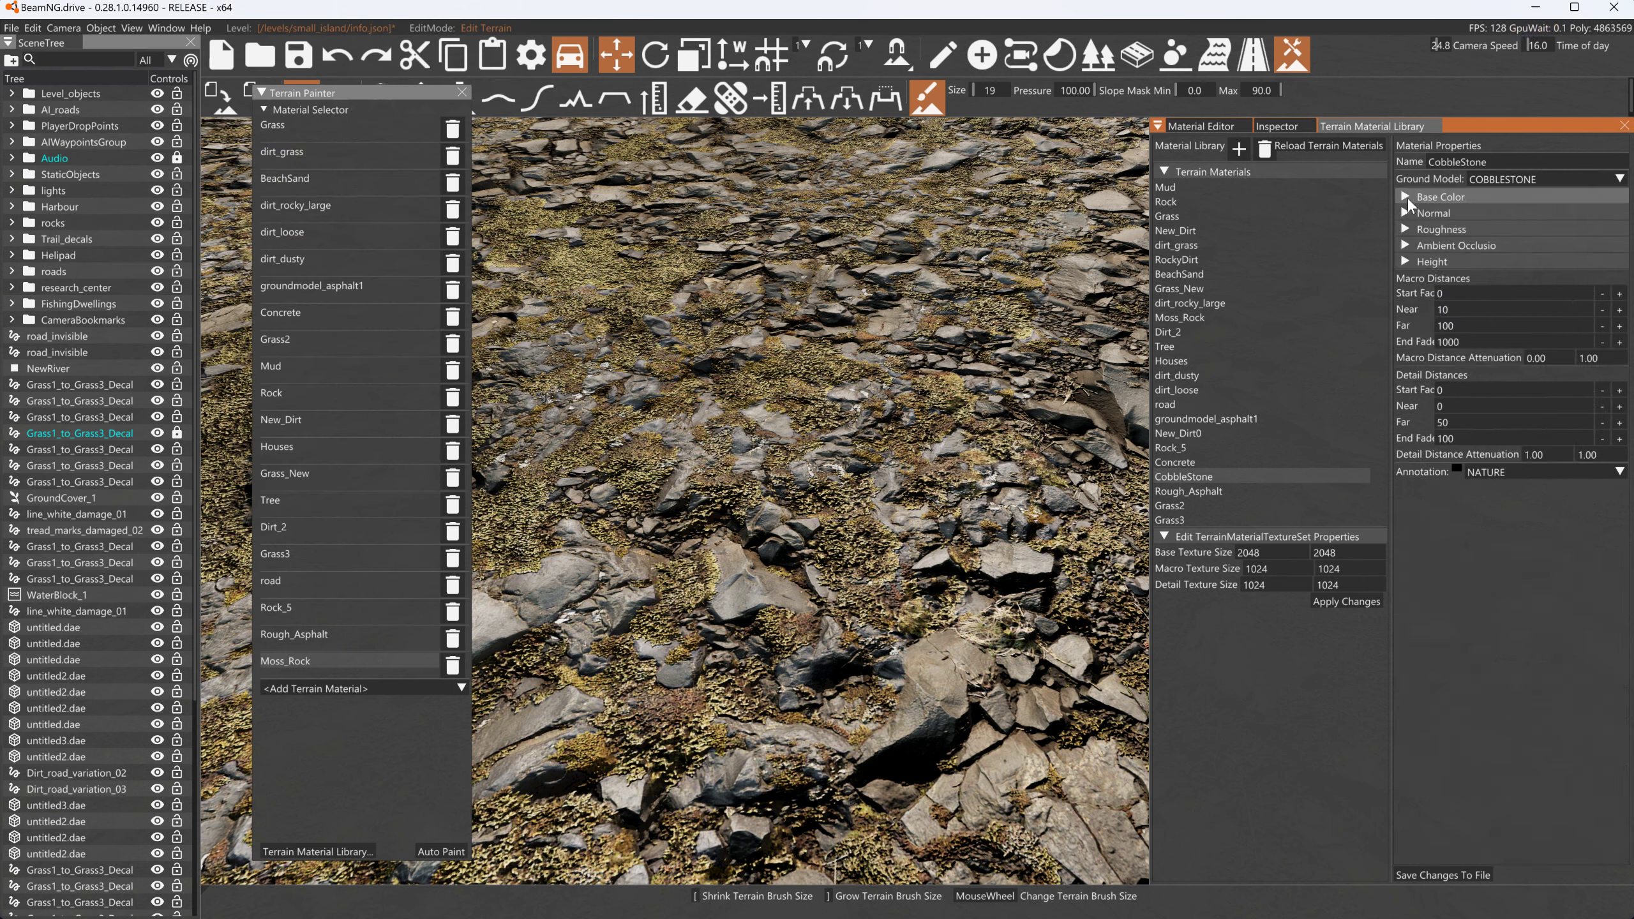
pyautogui.click(1406, 212)
pyautogui.click(1422, 291)
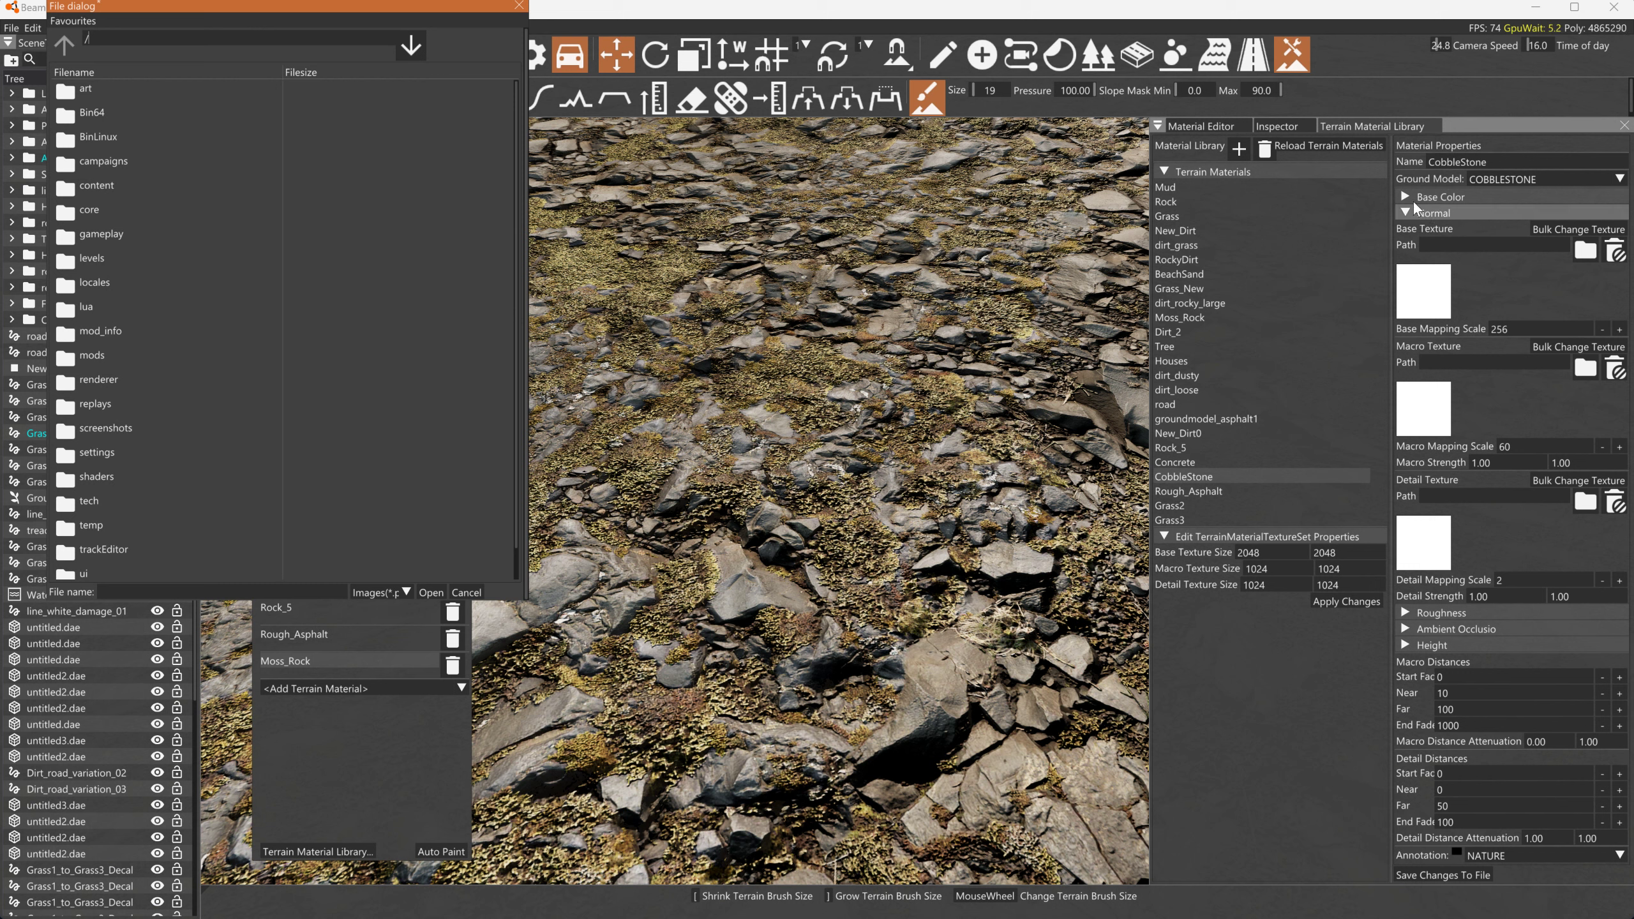
# Try to reuse the Base Color texture's path as the location in the file browser
pyautogui.click(1412, 197)
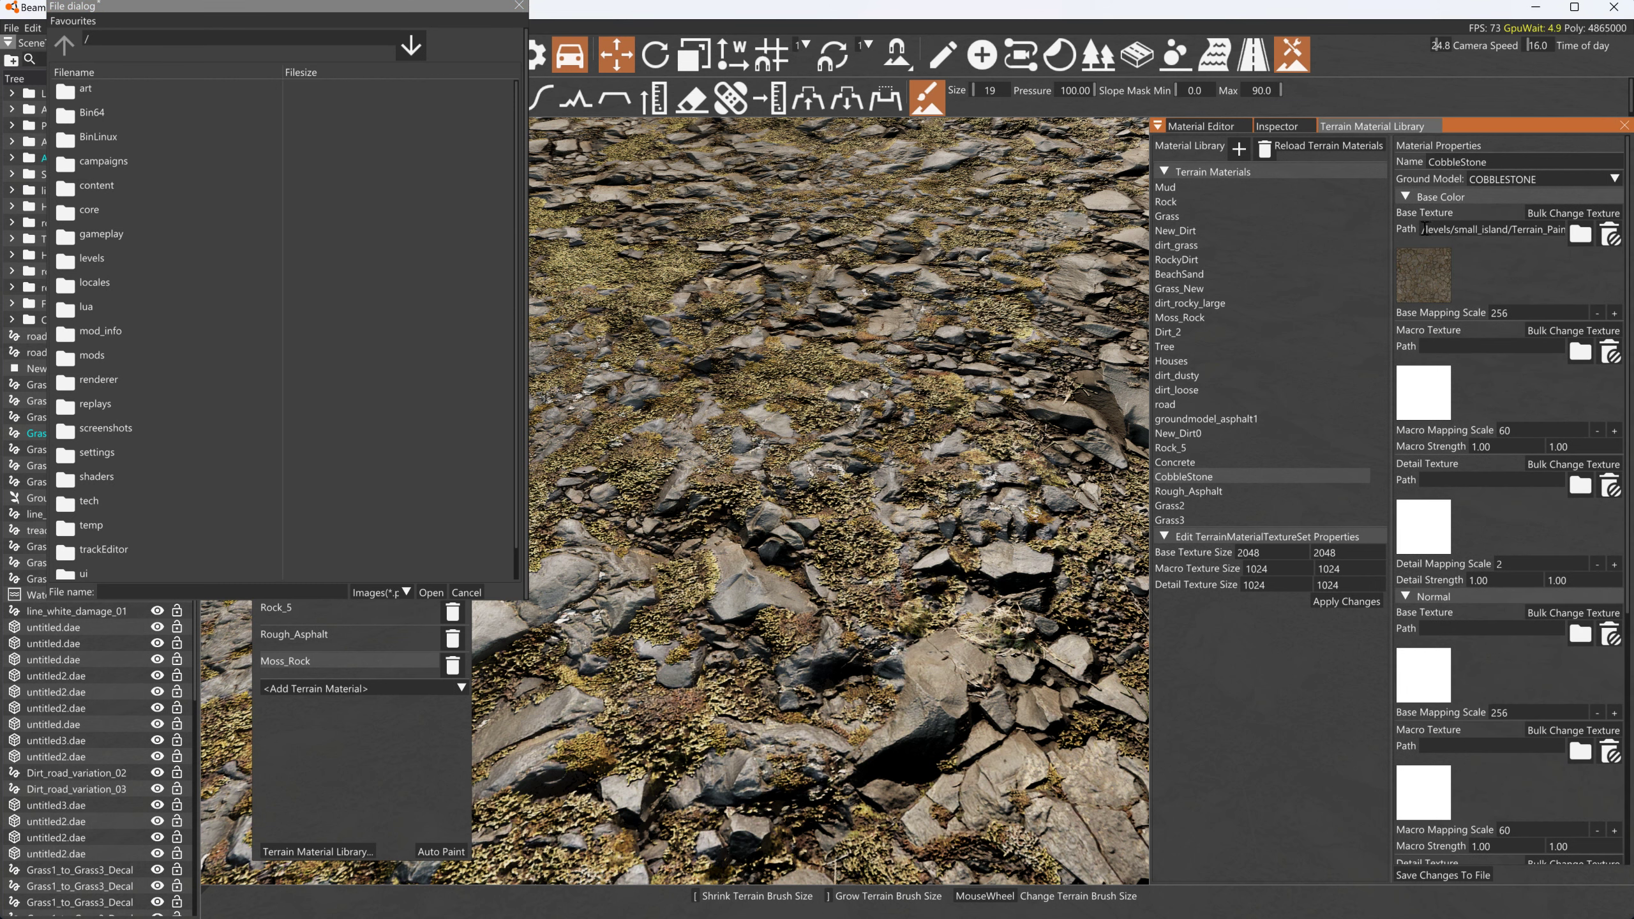
pyautogui.click(1485, 229)
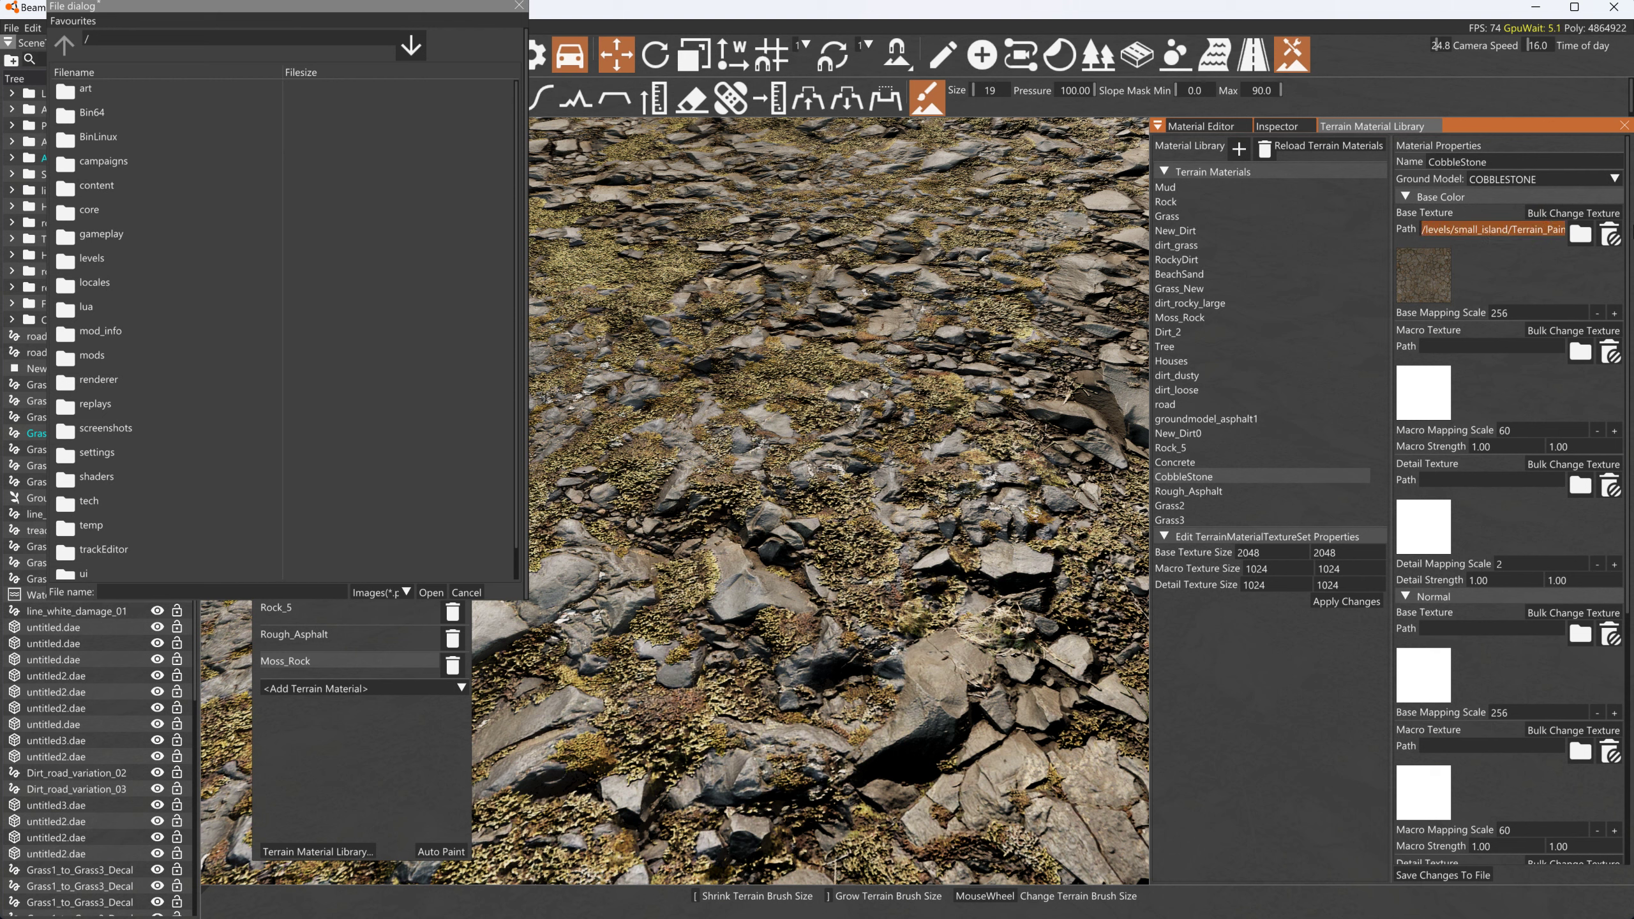
pyautogui.click(139, 37)
pyautogui.hotkey('ctrl', 'v')
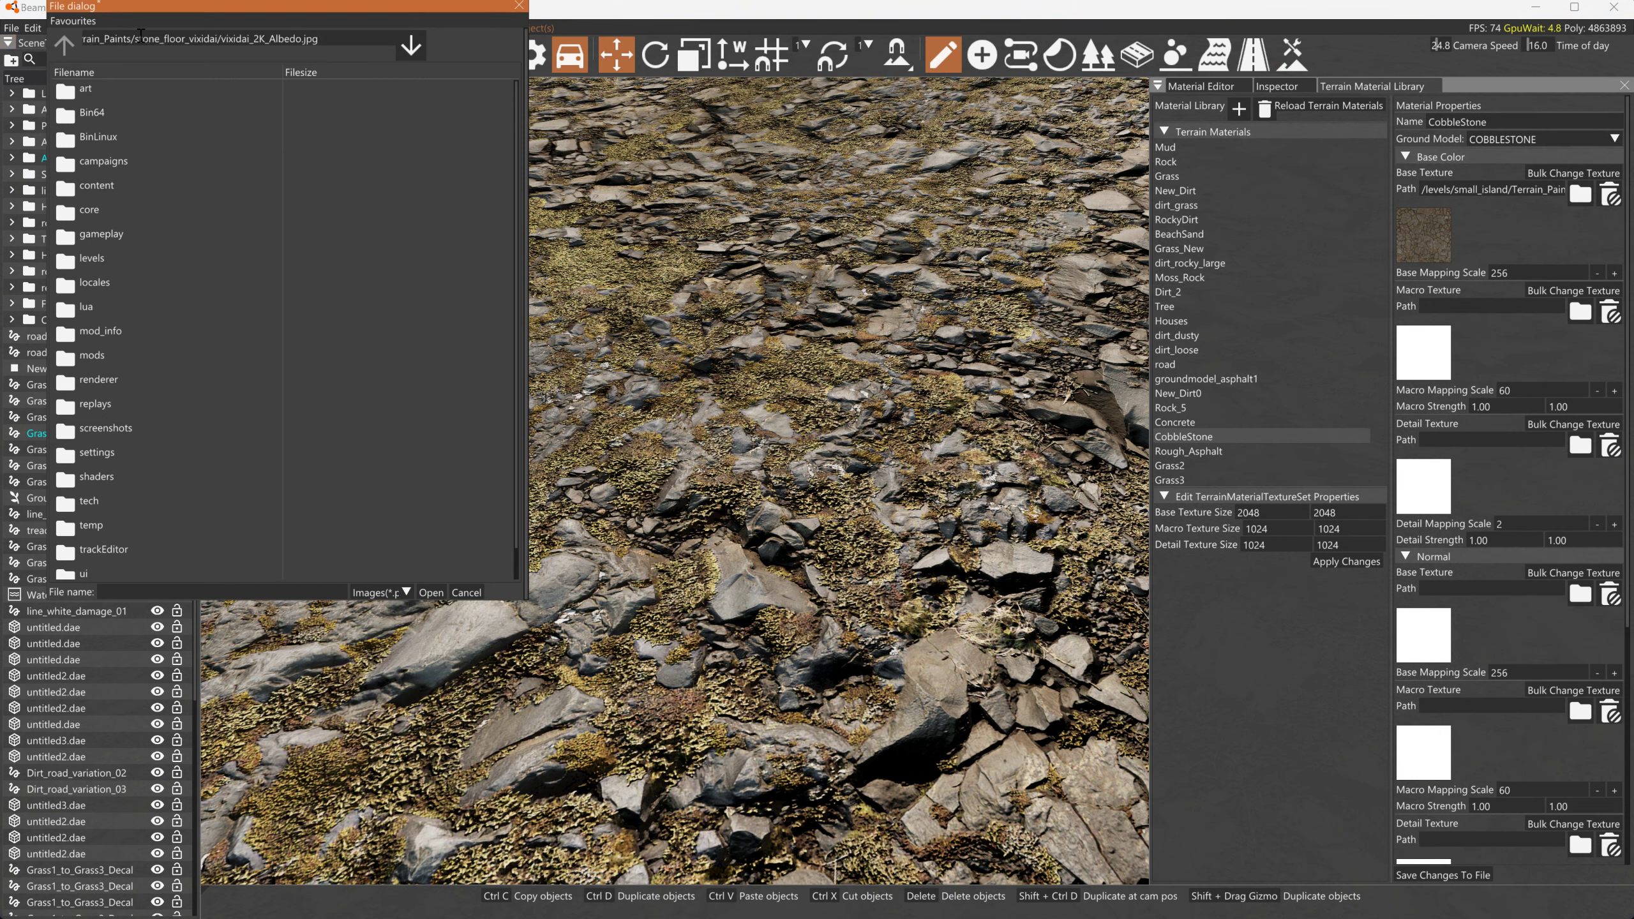
pyautogui.moveTo(175, 34); pyautogui.dragTo(3, 44)
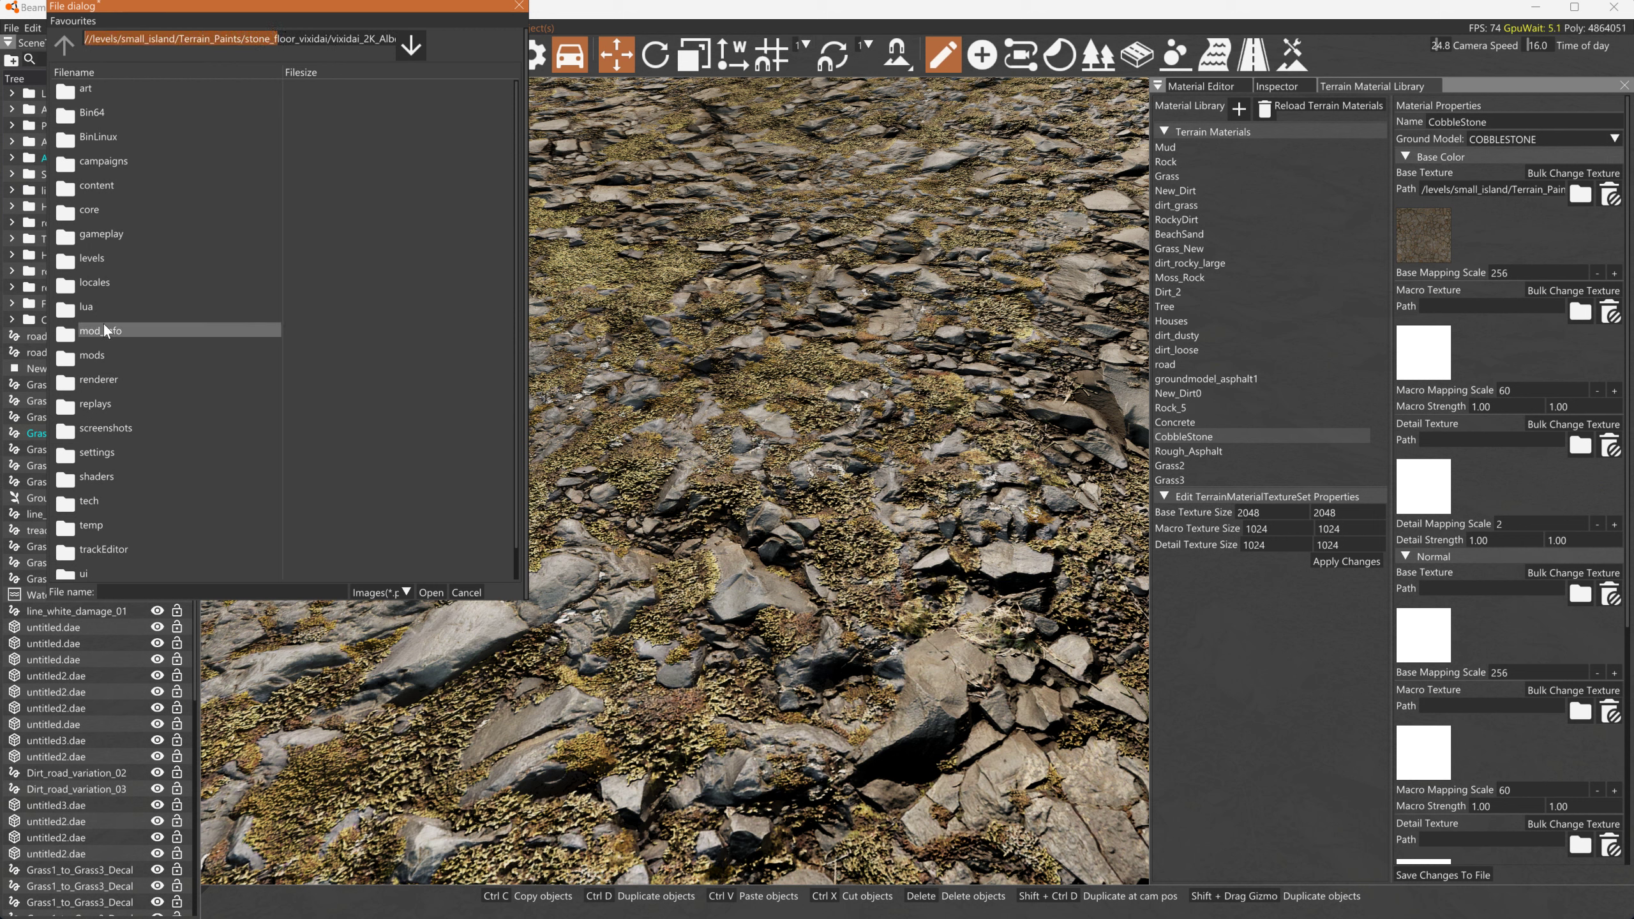
# Browse to the levels/small_island/Terrain_Paints/stone_floor_vixidai folder for the CobbleStone Normal base texture
pyautogui.click(98, 264)
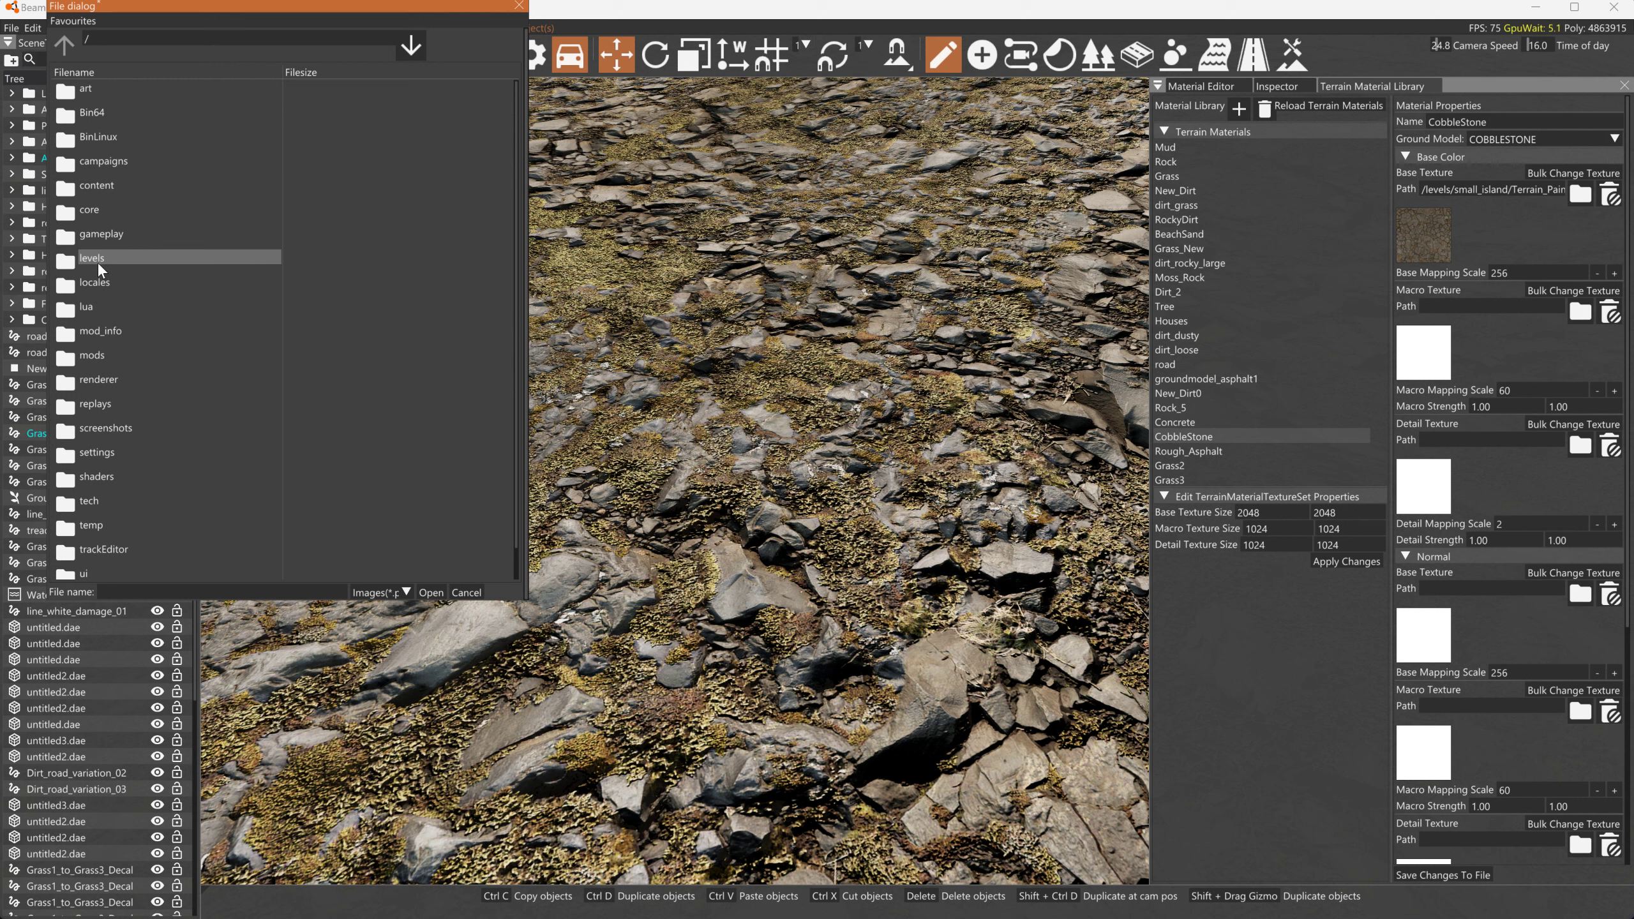
pyautogui.doubleClick(97, 260)
pyautogui.doubleClick(120, 476)
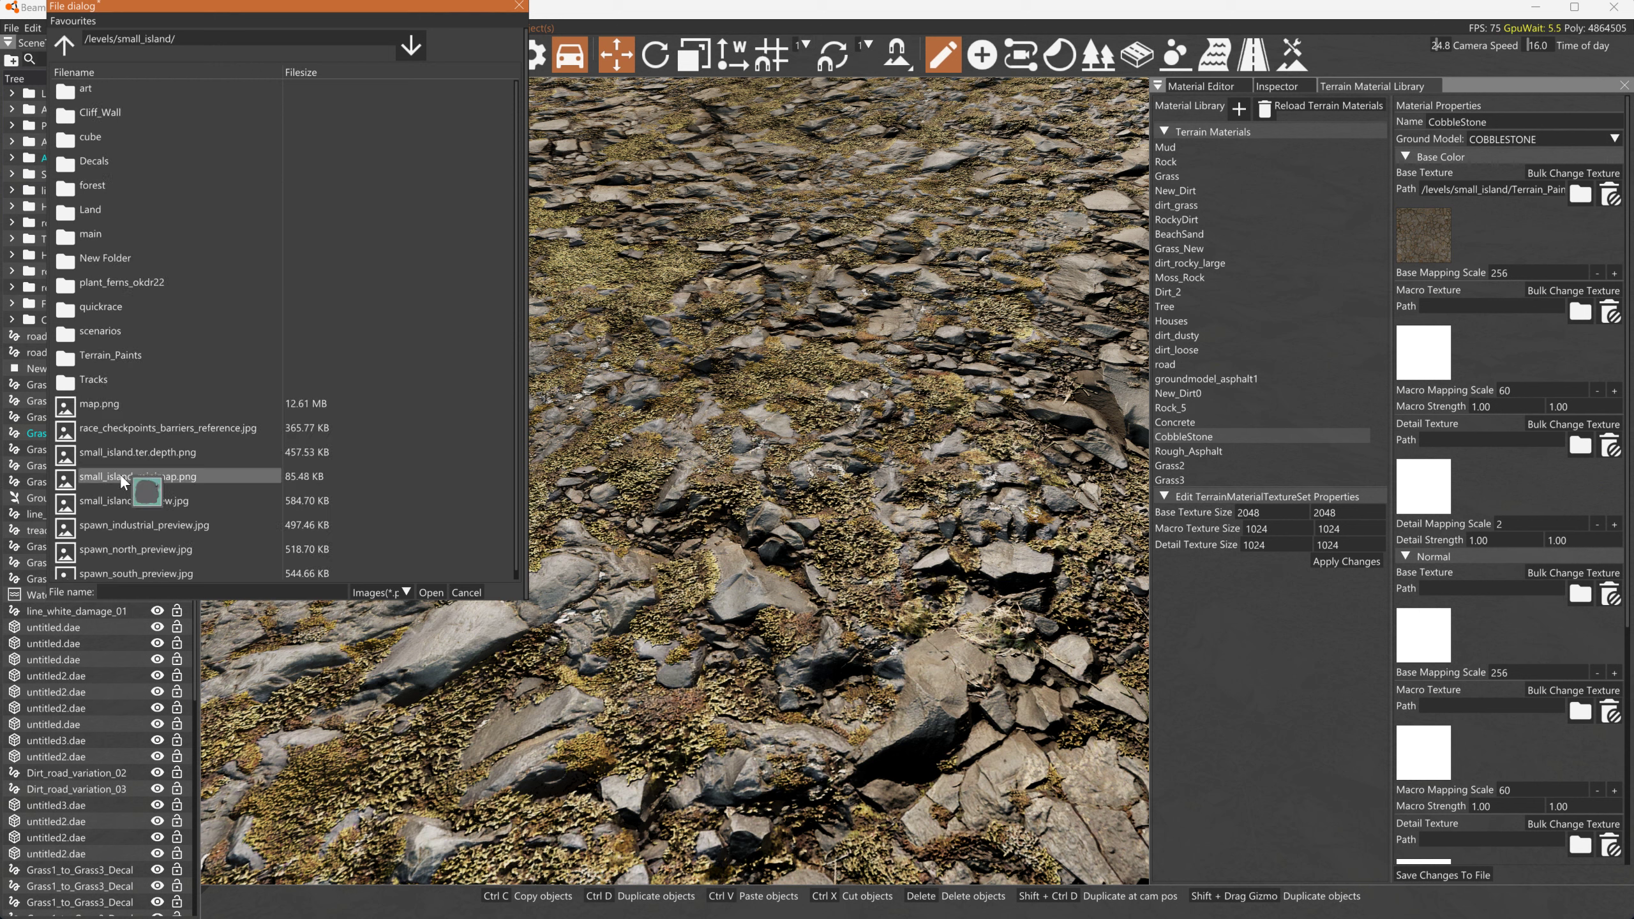
pyautogui.doubleClick(110, 160)
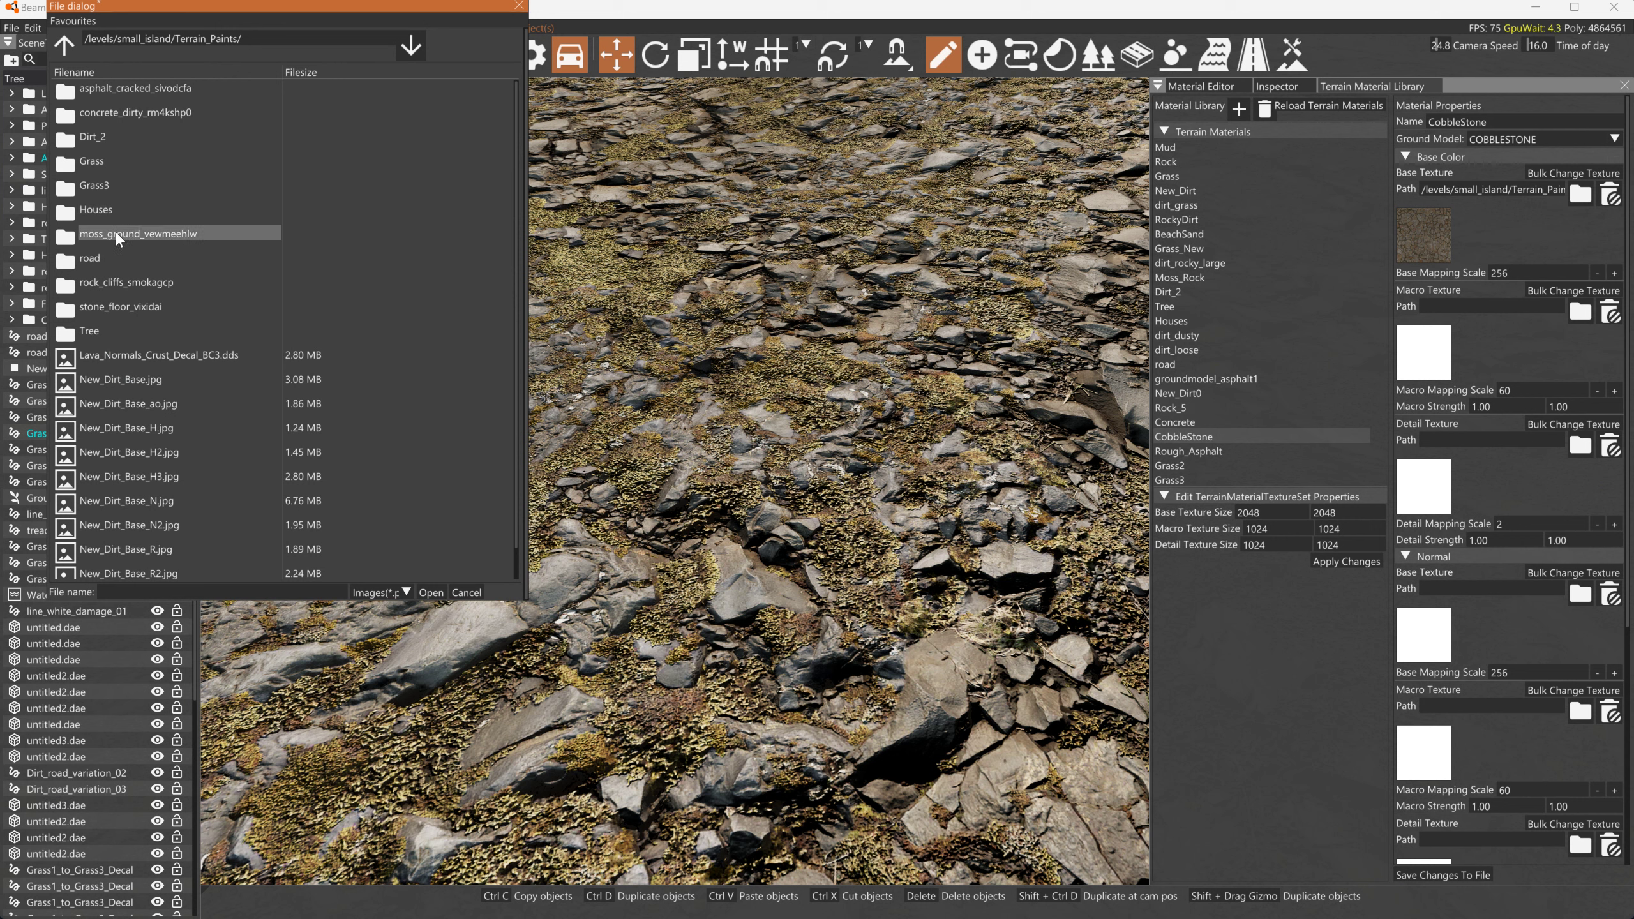
pyautogui.doubleClick(125, 303)
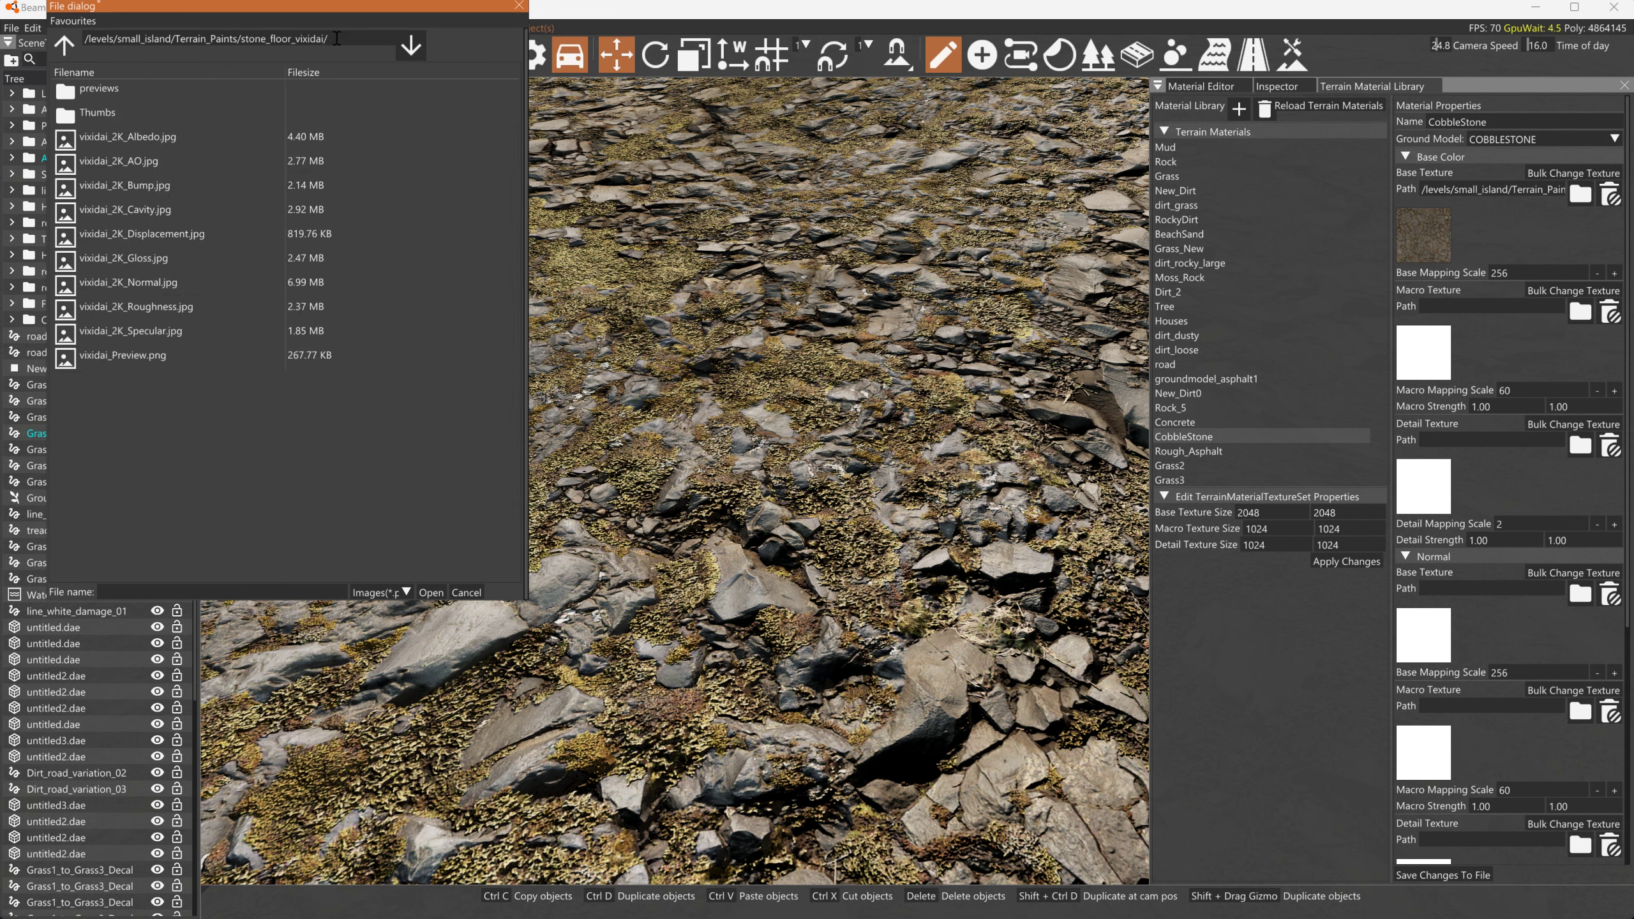
# Copy the stone_floor_vixidai folder path and assign vixidai_2K_Normal.jpg as the Normal base texture
pyautogui.moveTo(329, 39); pyautogui.dragTo(89, 49)
pyautogui.hotkey('ctrl', 'c')
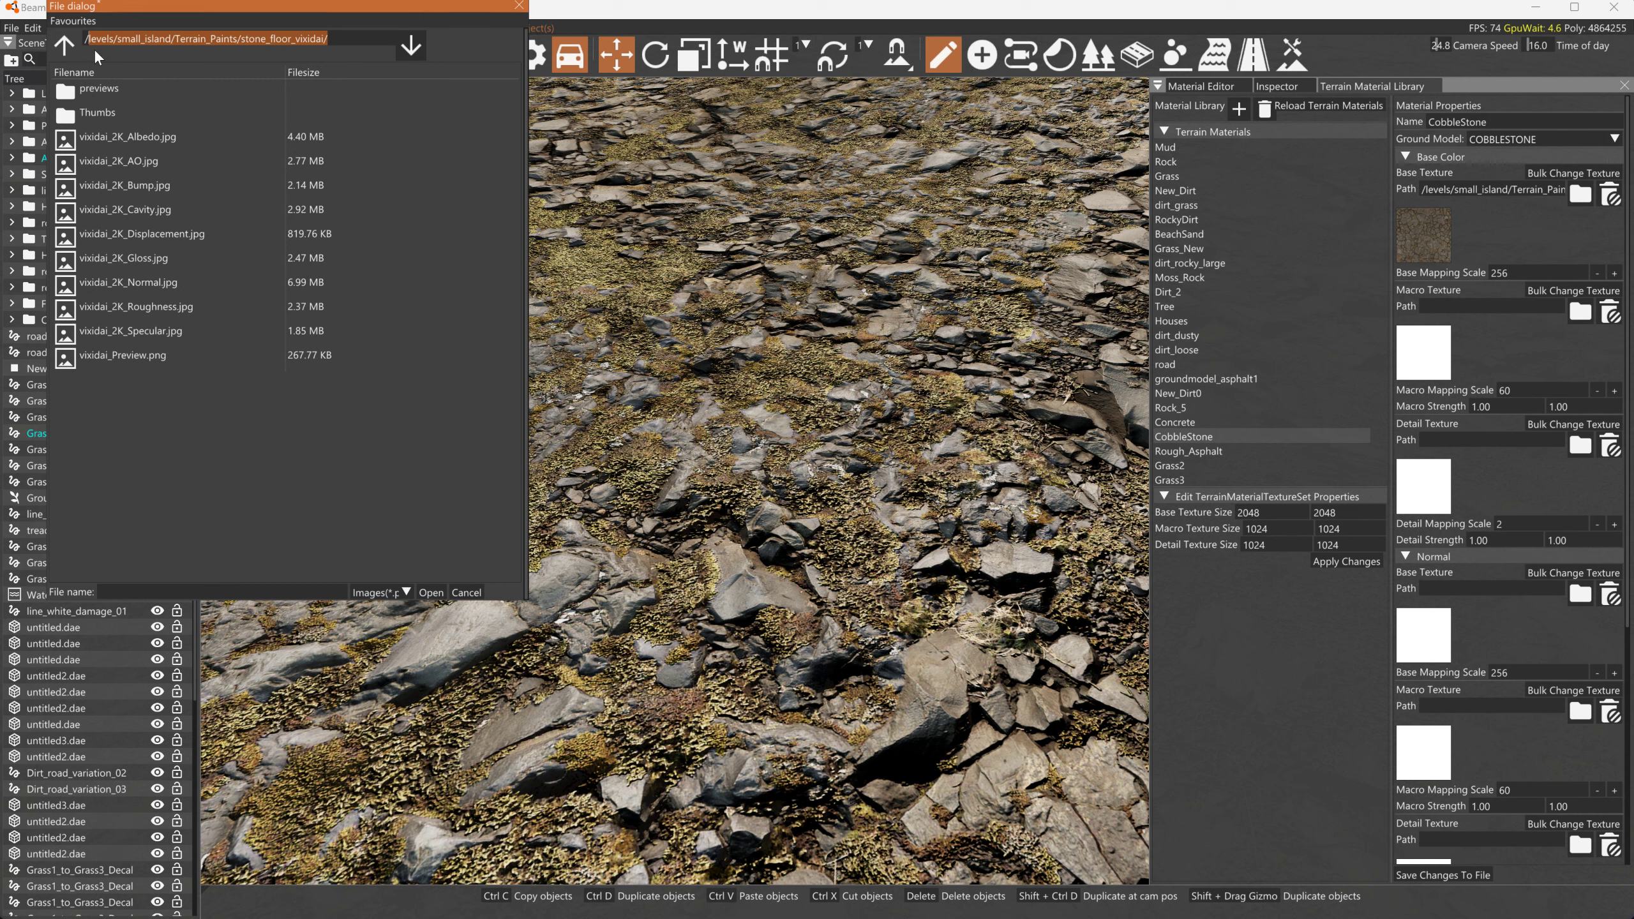
pyautogui.click(138, 281)
pyautogui.click(430, 592)
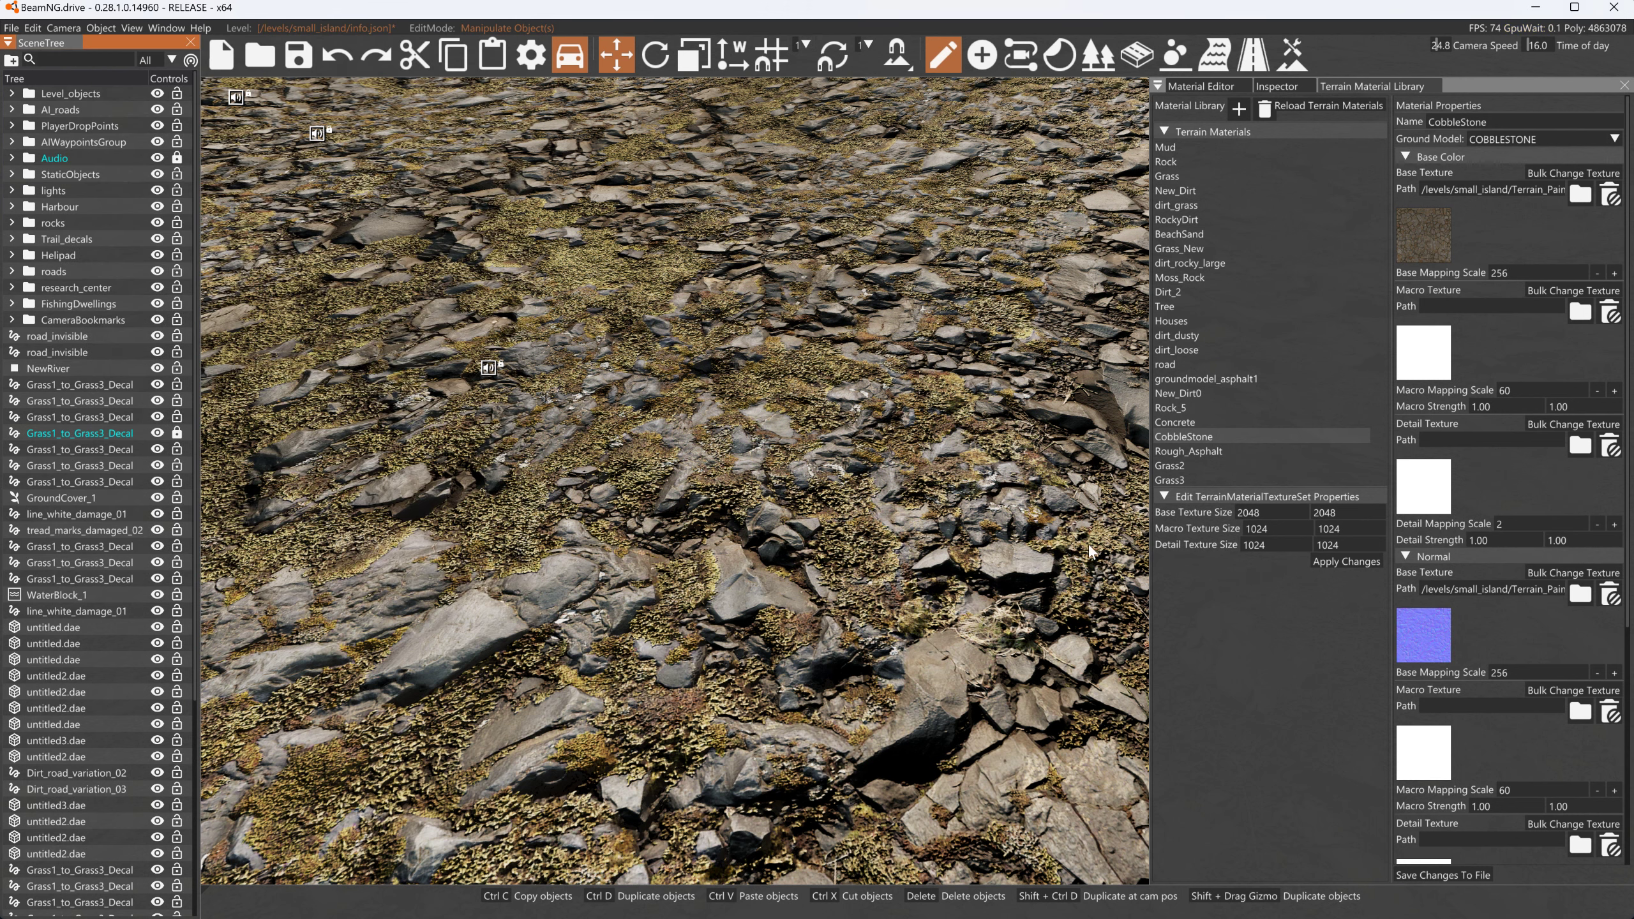
# Assign vixidai_2K_Roughness.jpg as the CobbleStone Roughness base texture, reusing the copied stone_floor_vixidai folder path
pyautogui.scroll(-5, 1409, 555)
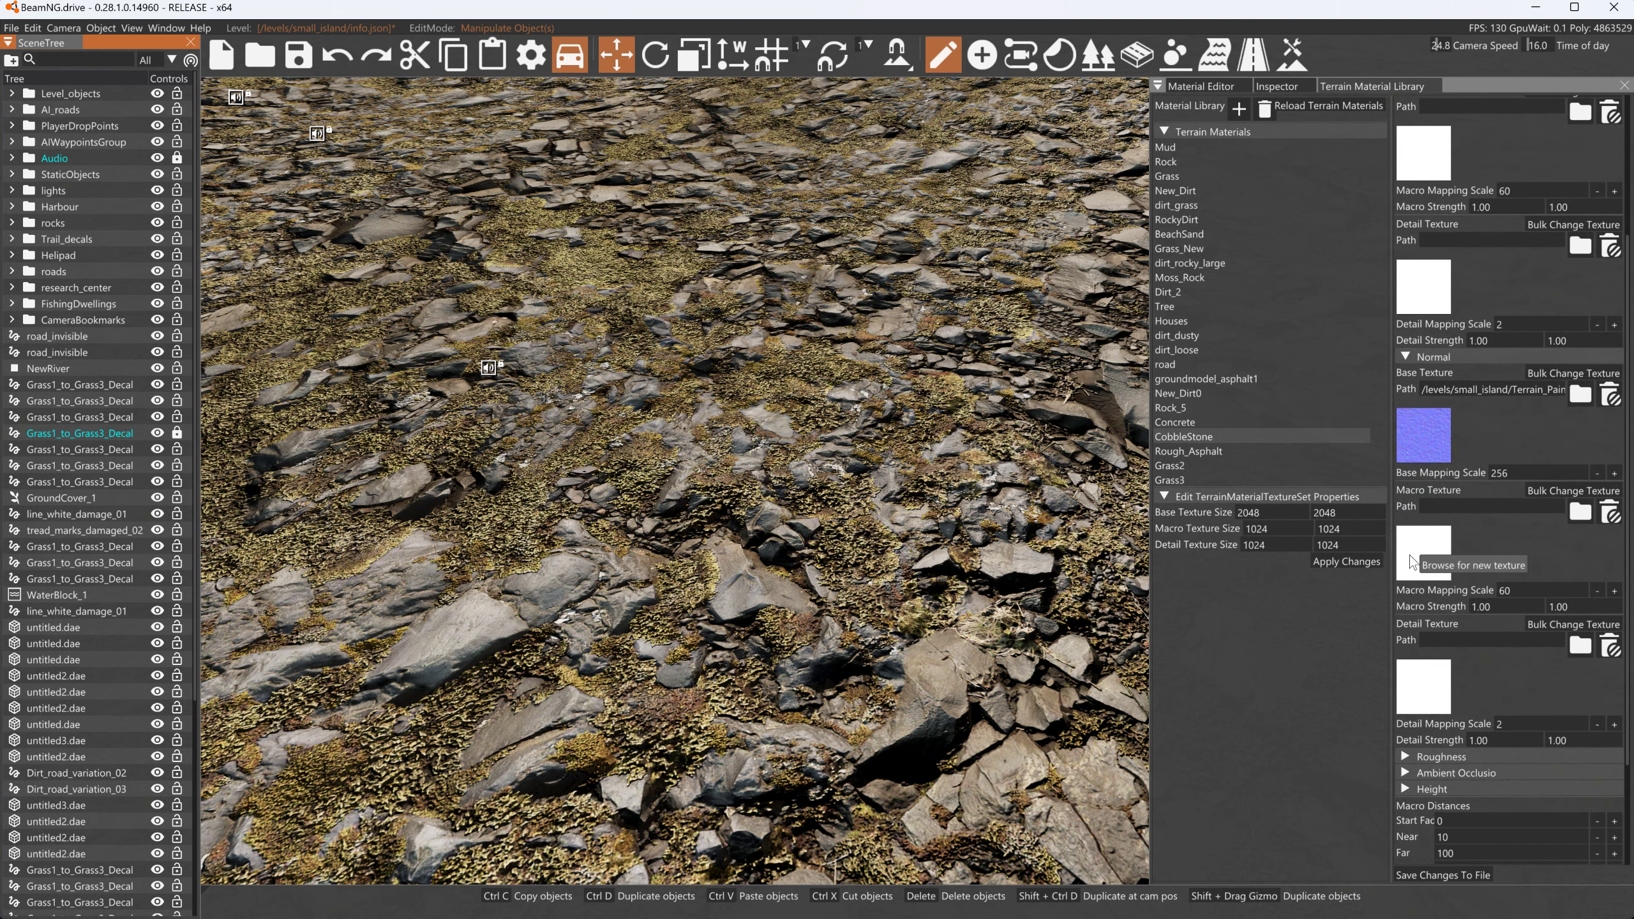
pyautogui.click(1414, 356)
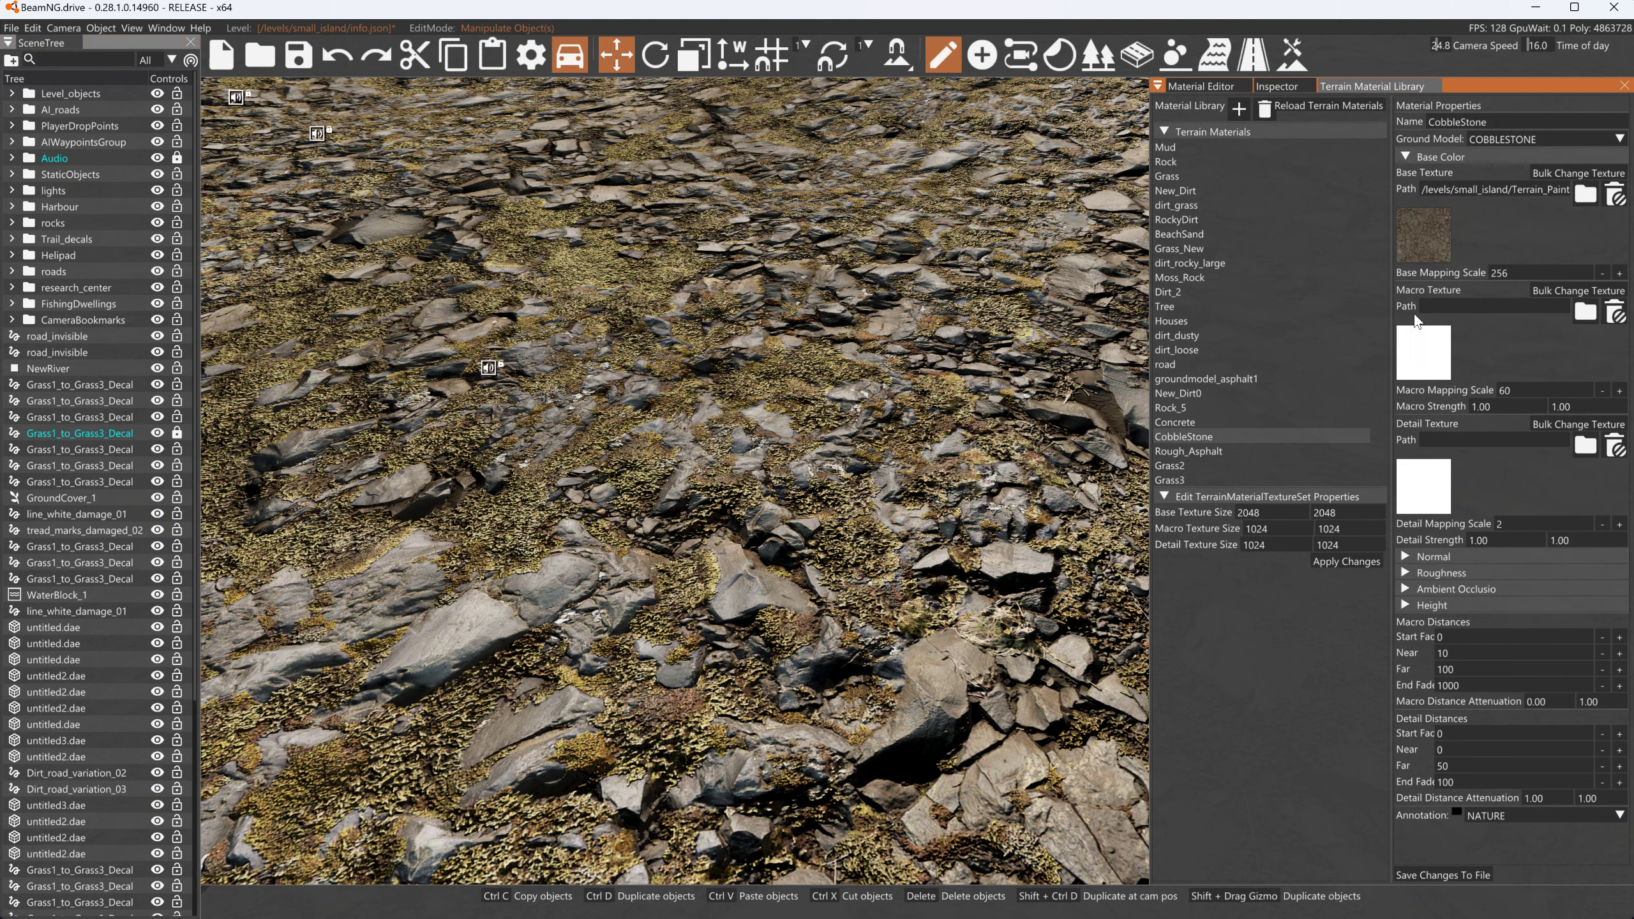
pyautogui.click(1403, 161)
pyautogui.click(1404, 187)
pyautogui.click(1585, 226)
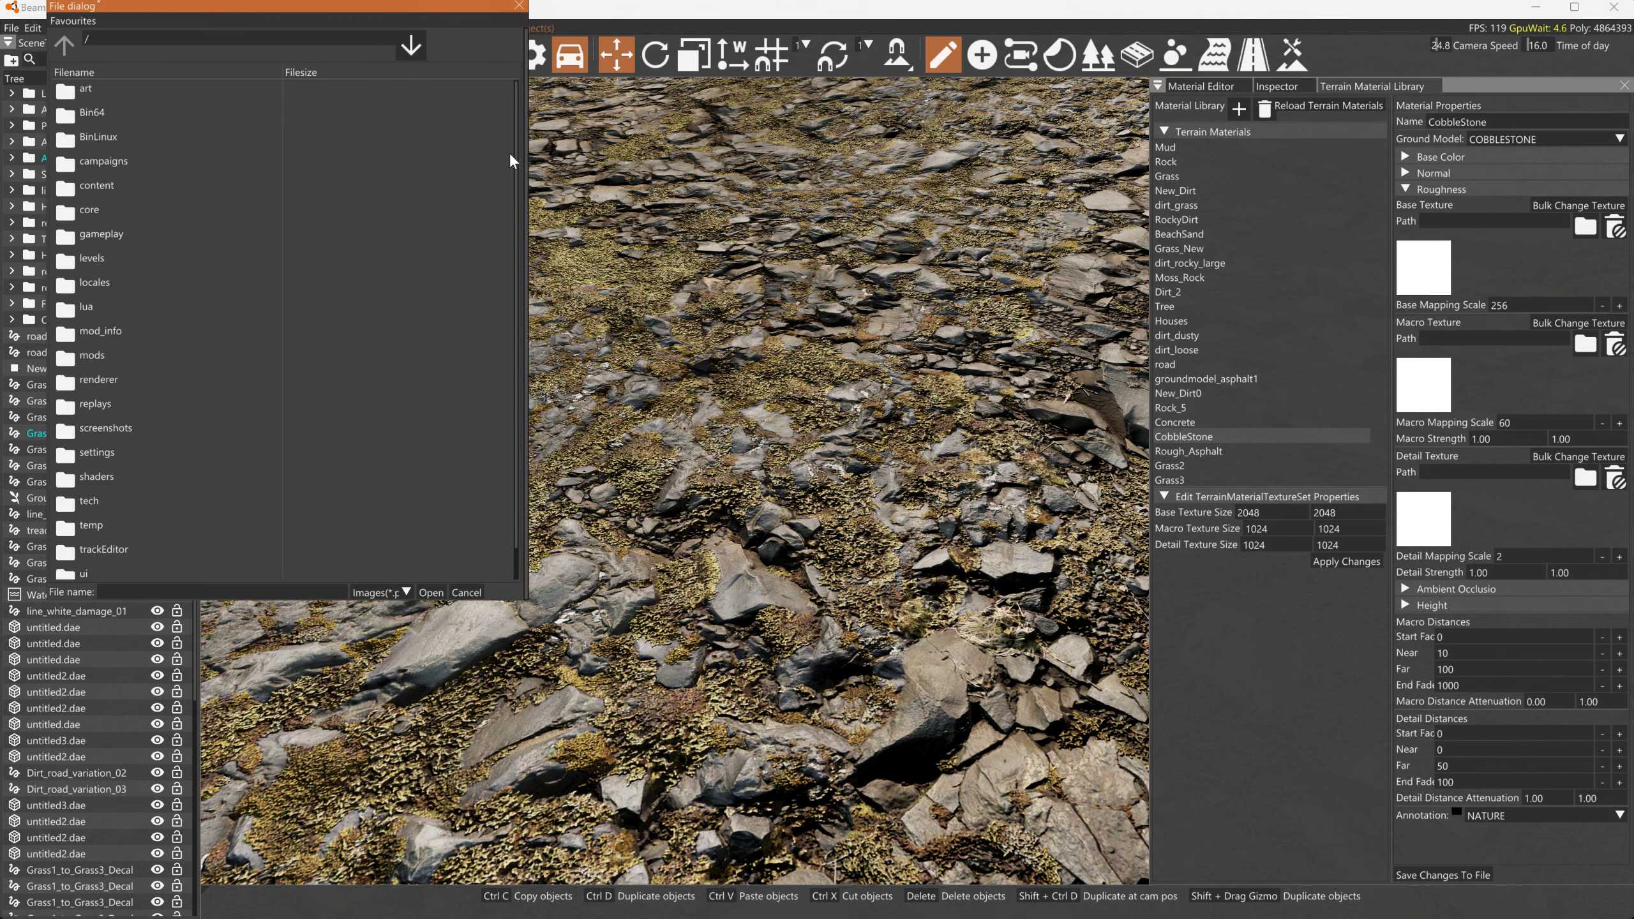
pyautogui.hotkey('ctrl', 'v')
pyautogui.press('Return')
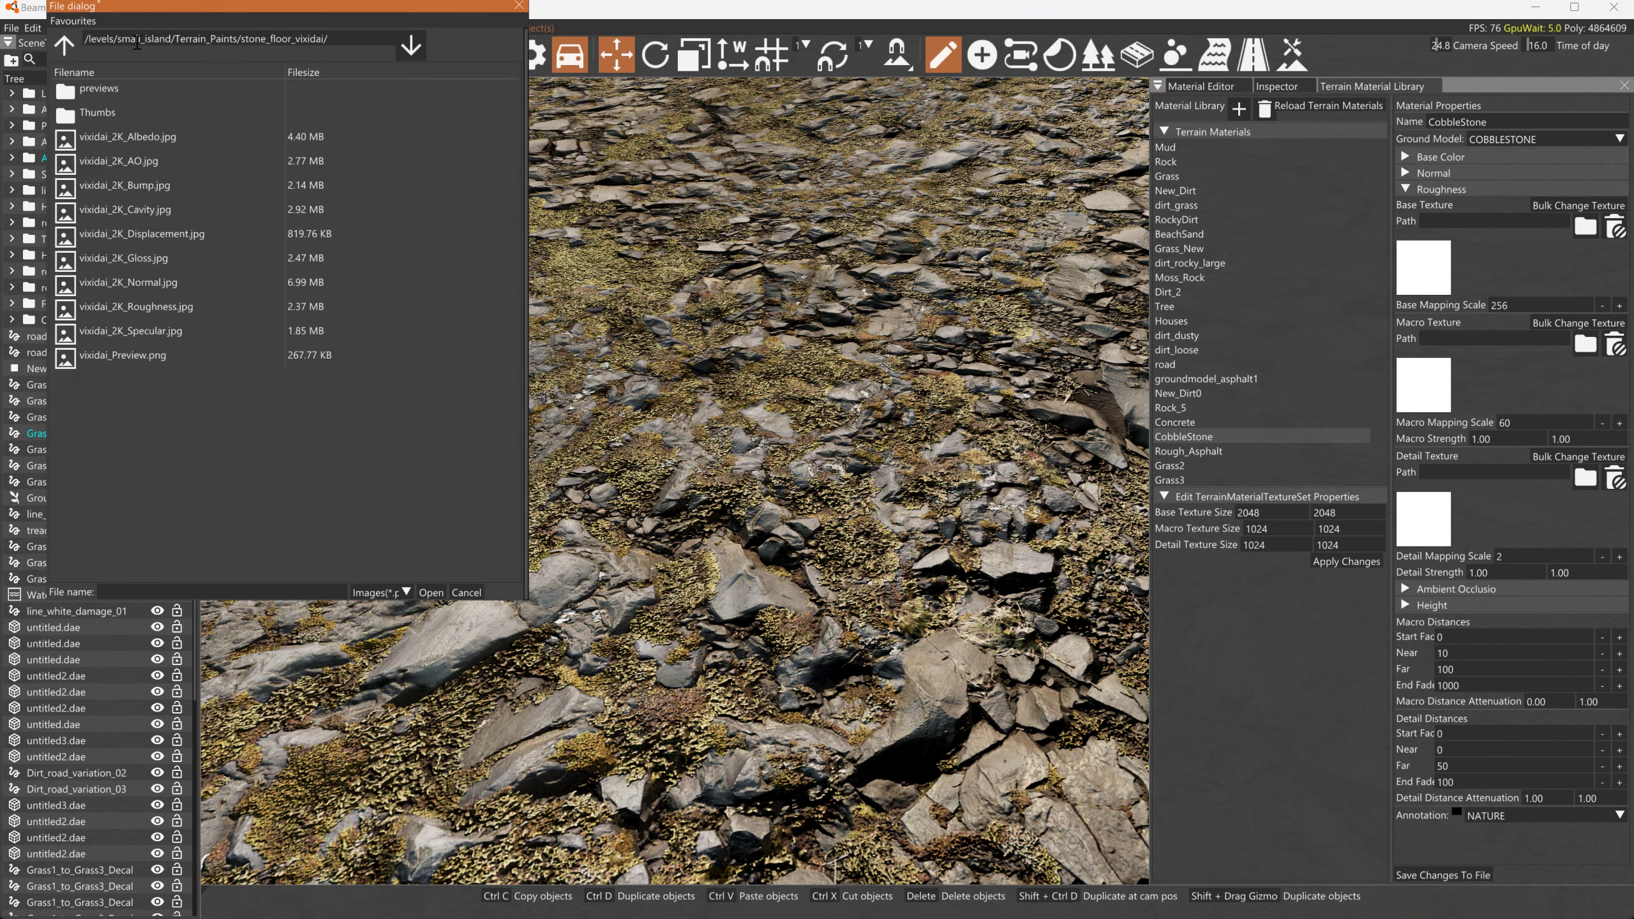
pyautogui.click(149, 306)
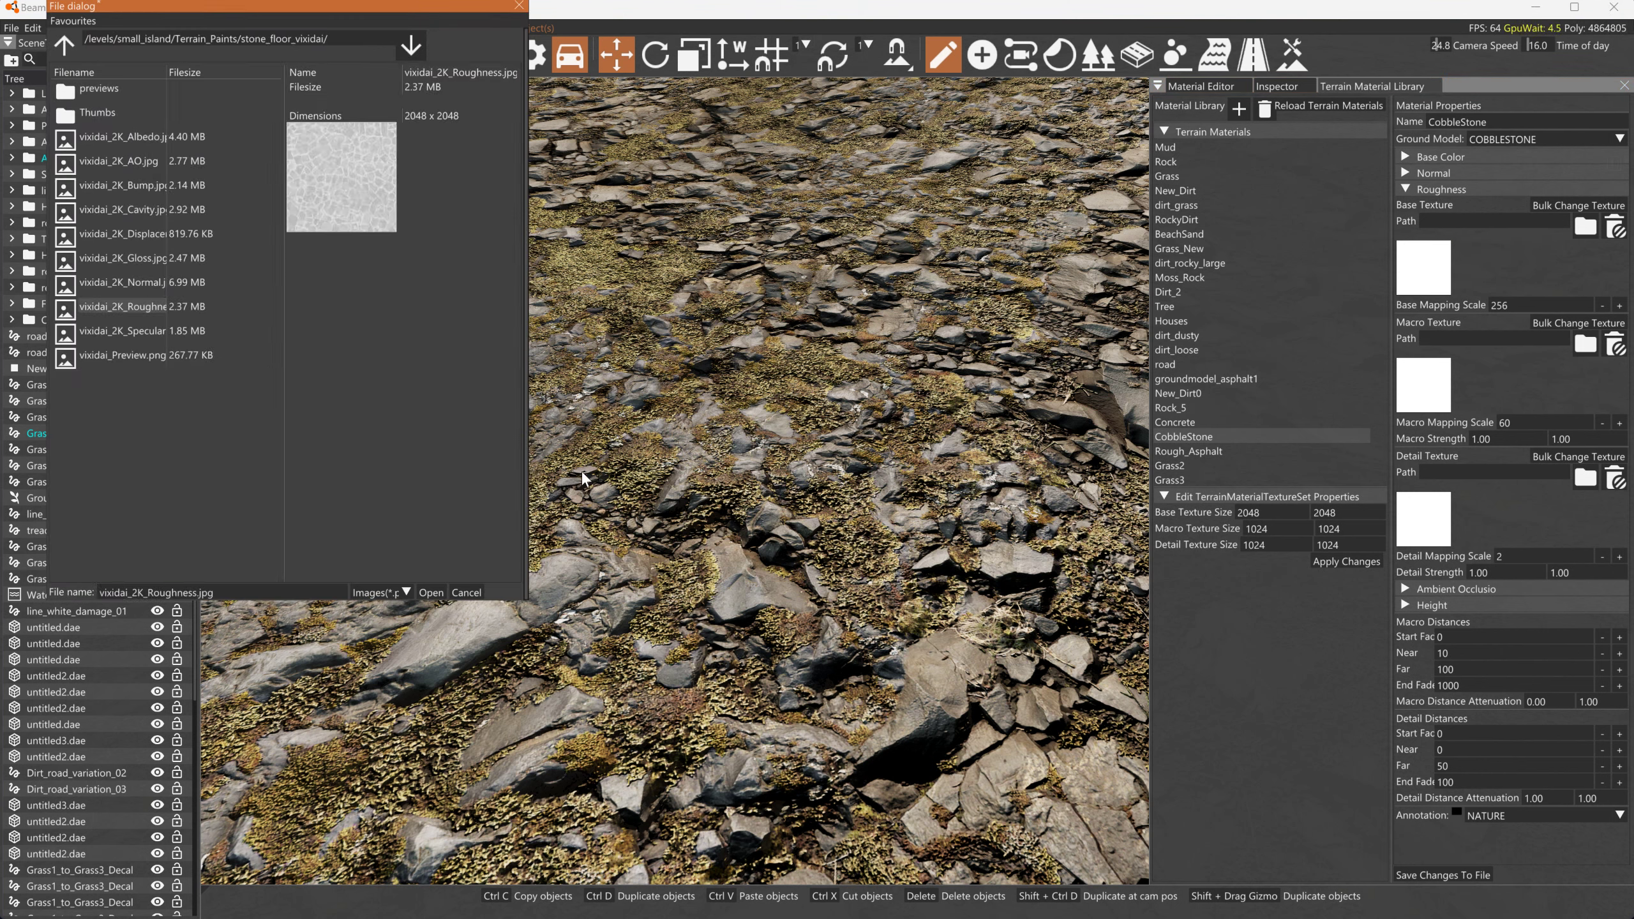
pyautogui.click(430, 593)
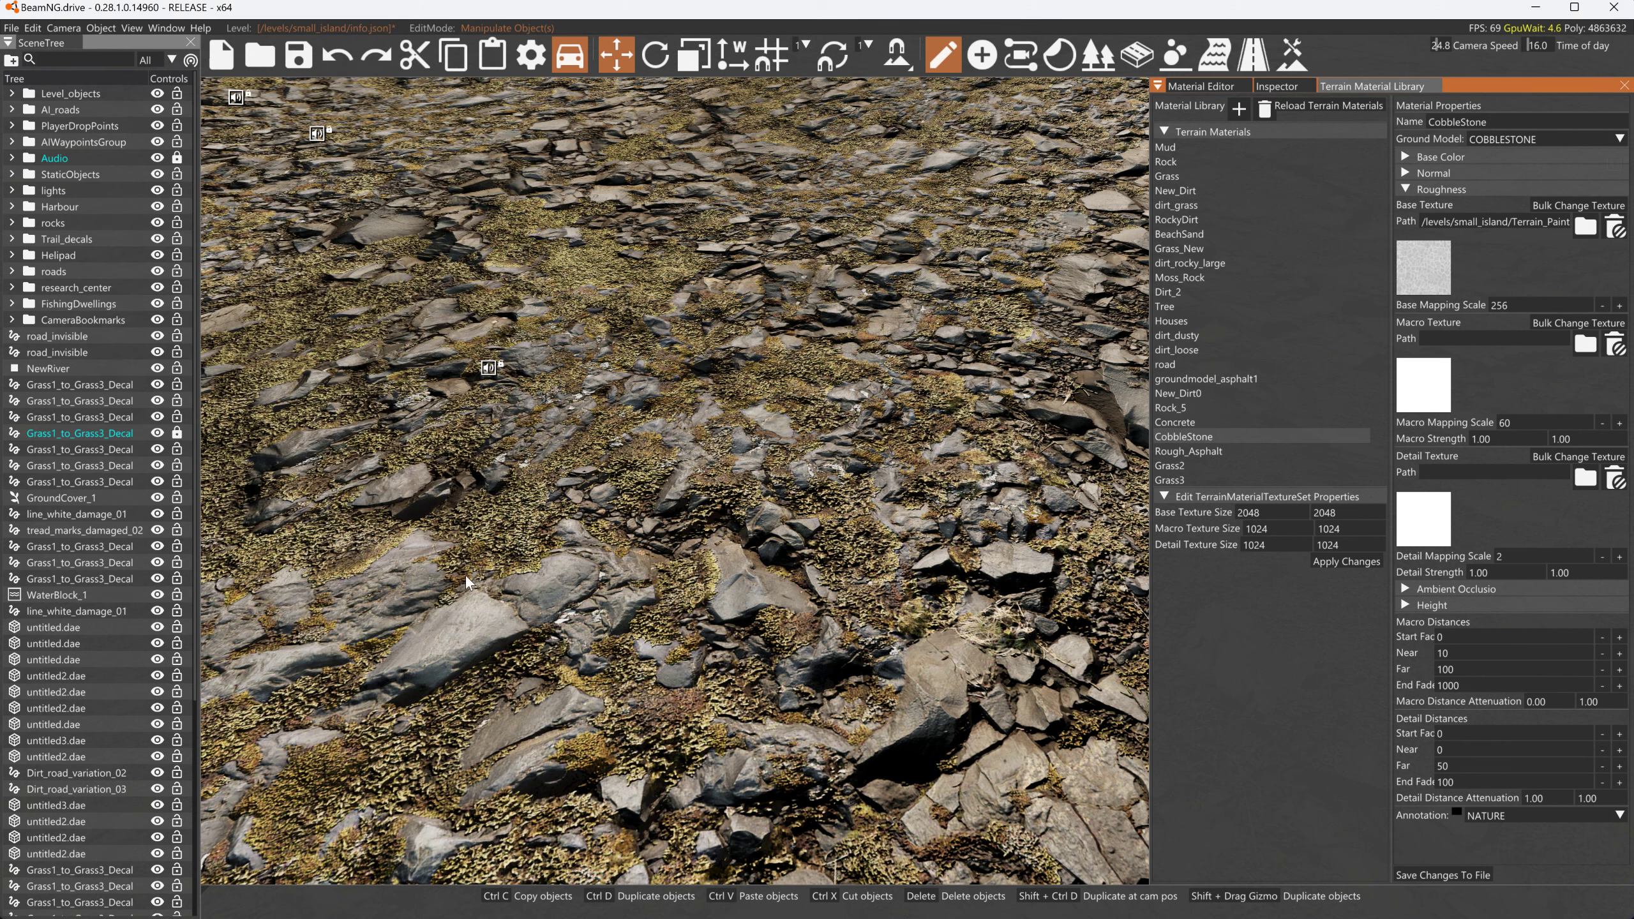
# Assign vixidai_2K_AO.jpg from stone_floor_vixidai as the CobbleStone Ambient Occlusion base texture
pyautogui.click(1402, 187)
pyautogui.click(1405, 205)
pyautogui.click(1585, 243)
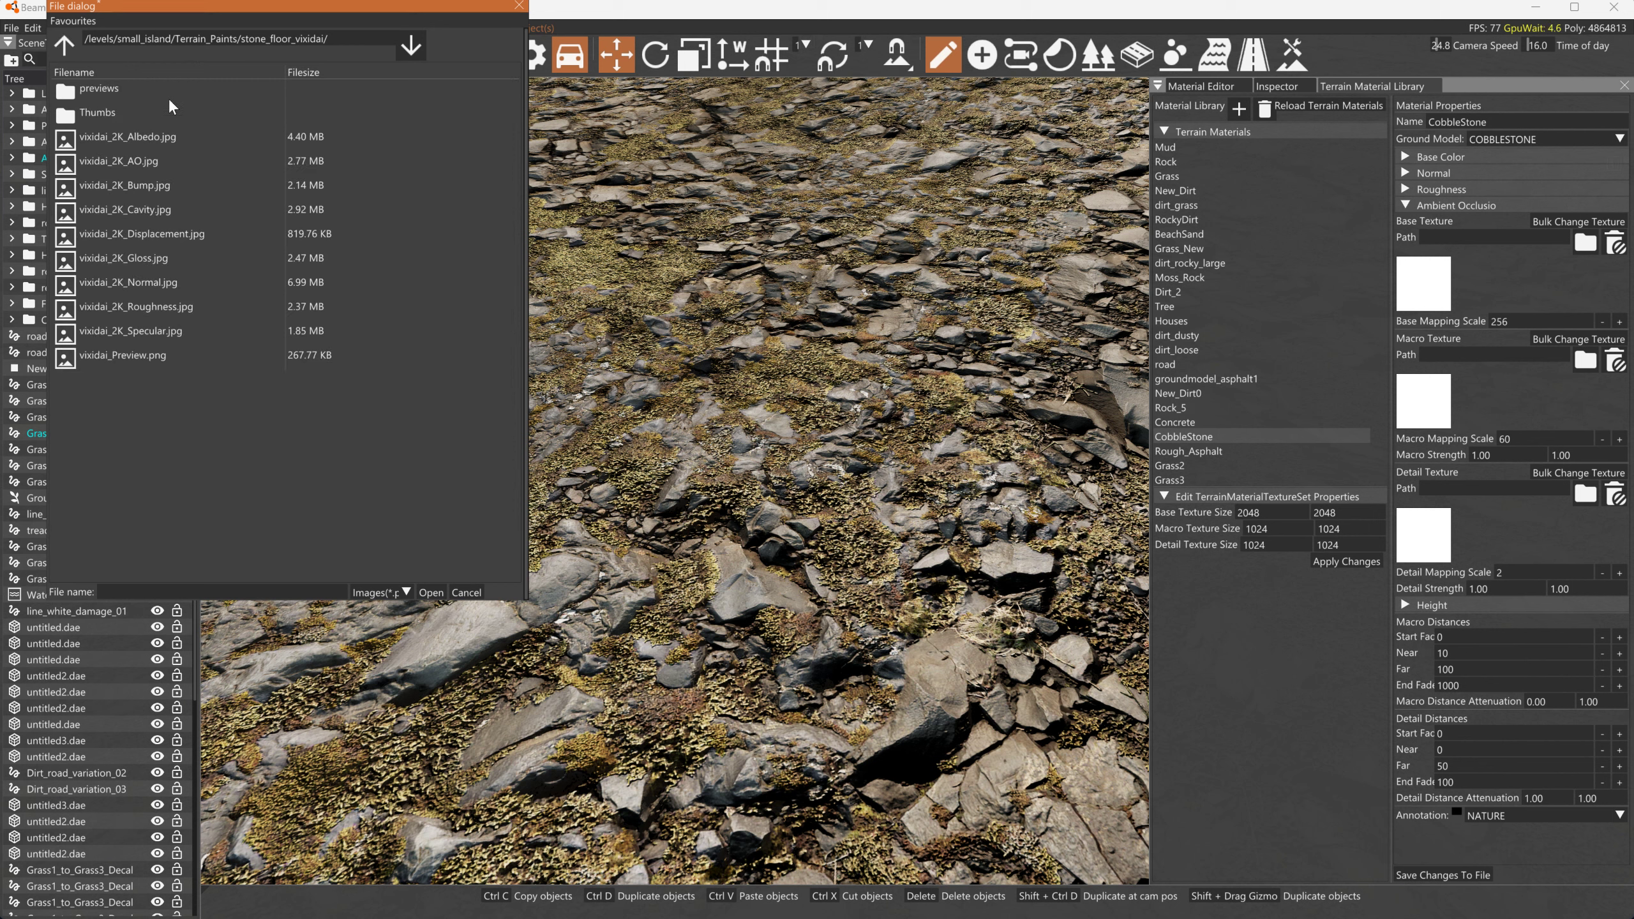
pyautogui.click(166, 159)
pyautogui.click(430, 592)
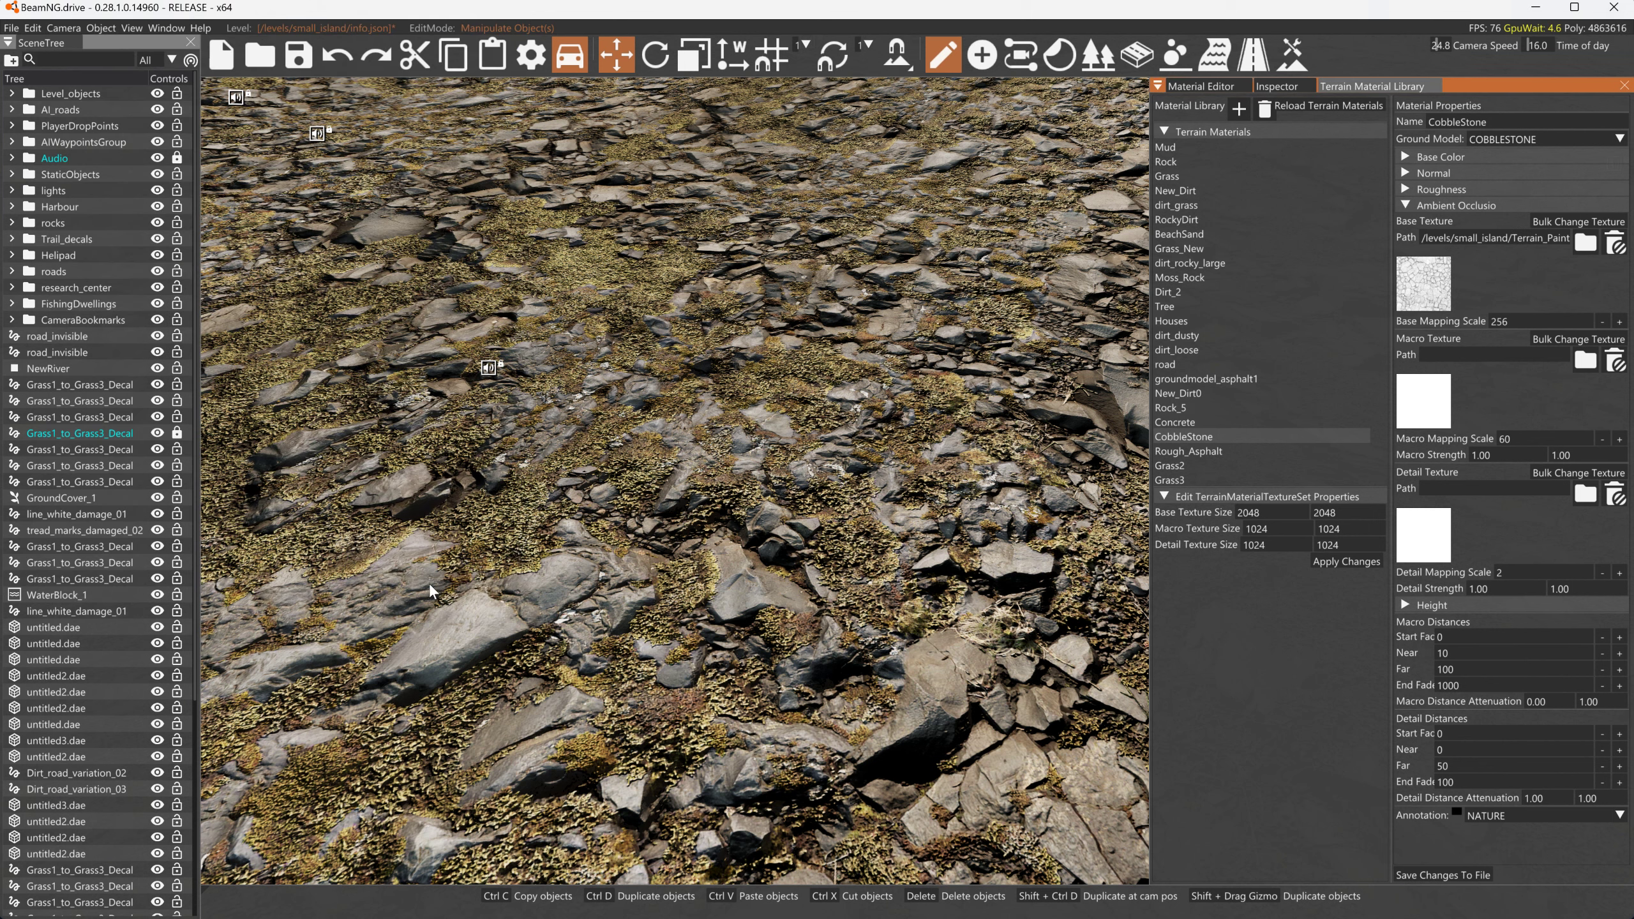
# Assign vixidai_2K_Displacement.jpg from stone_floor_vixidai as the CobbleStone Height base texture
pyautogui.click(1424, 204)
pyautogui.click(1431, 222)
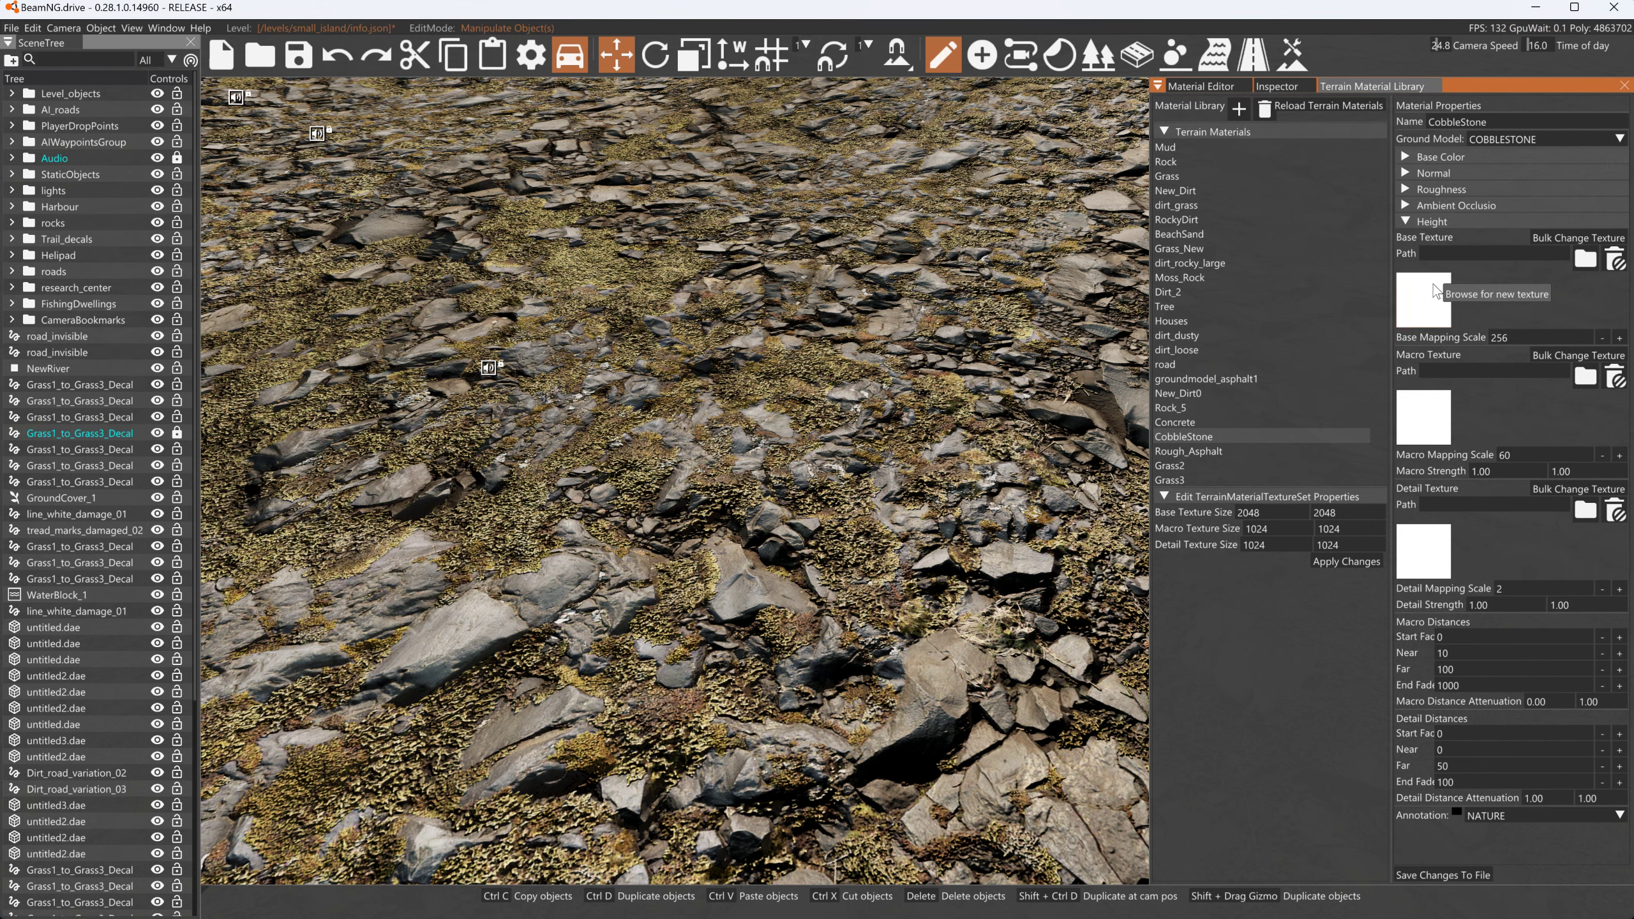
pyautogui.click(1585, 258)
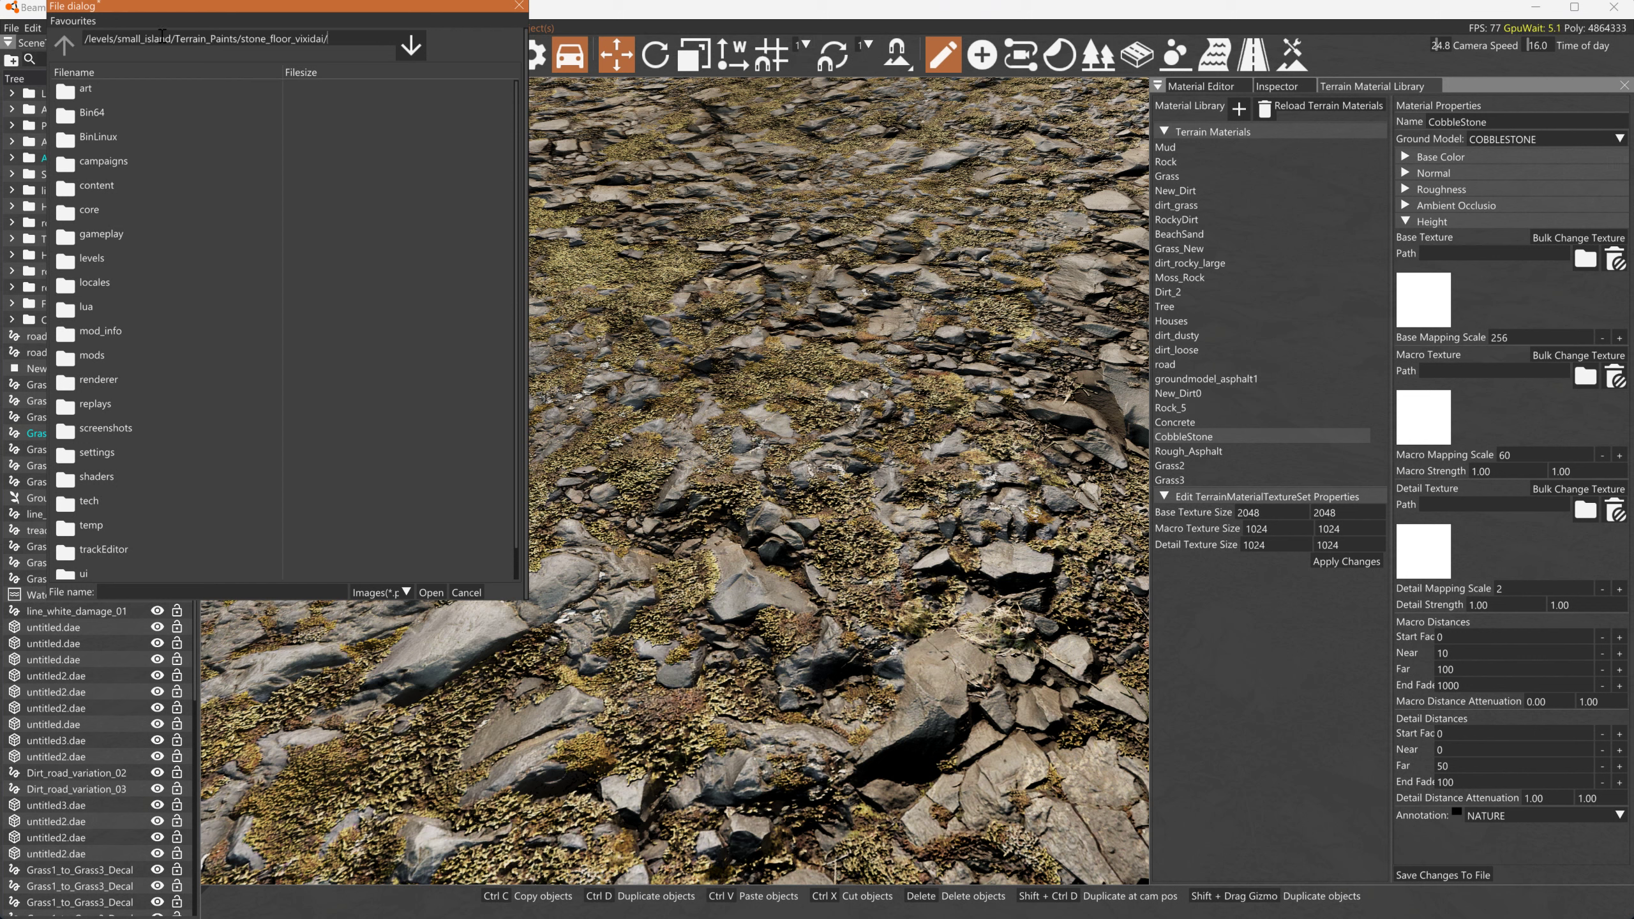
pyautogui.click(155, 233)
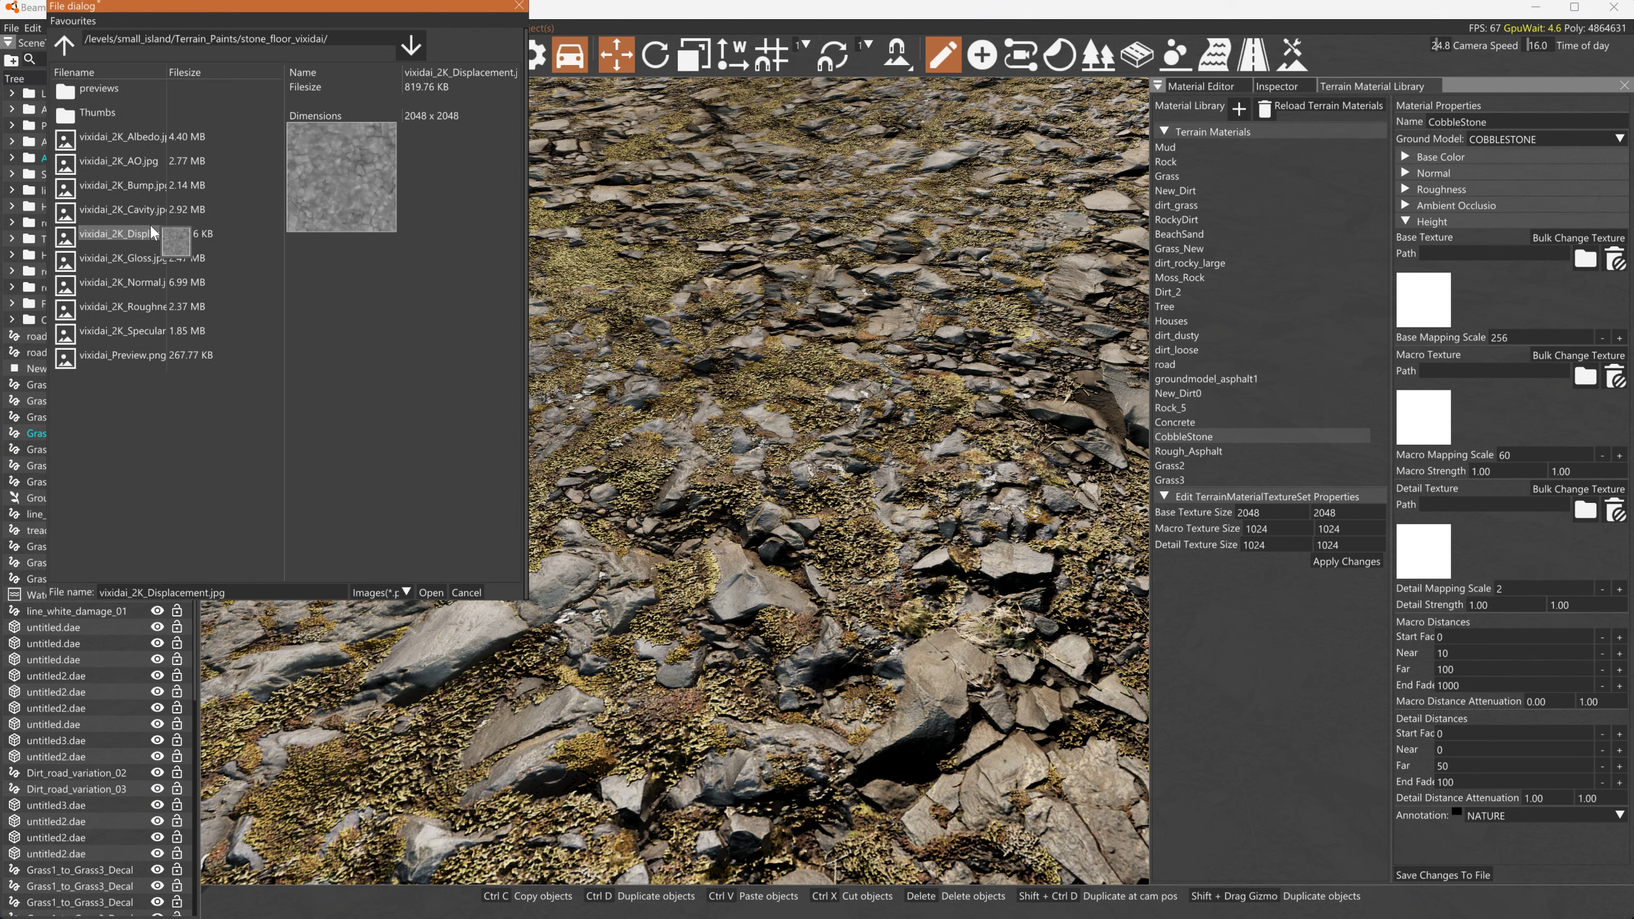
pyautogui.click(431, 592)
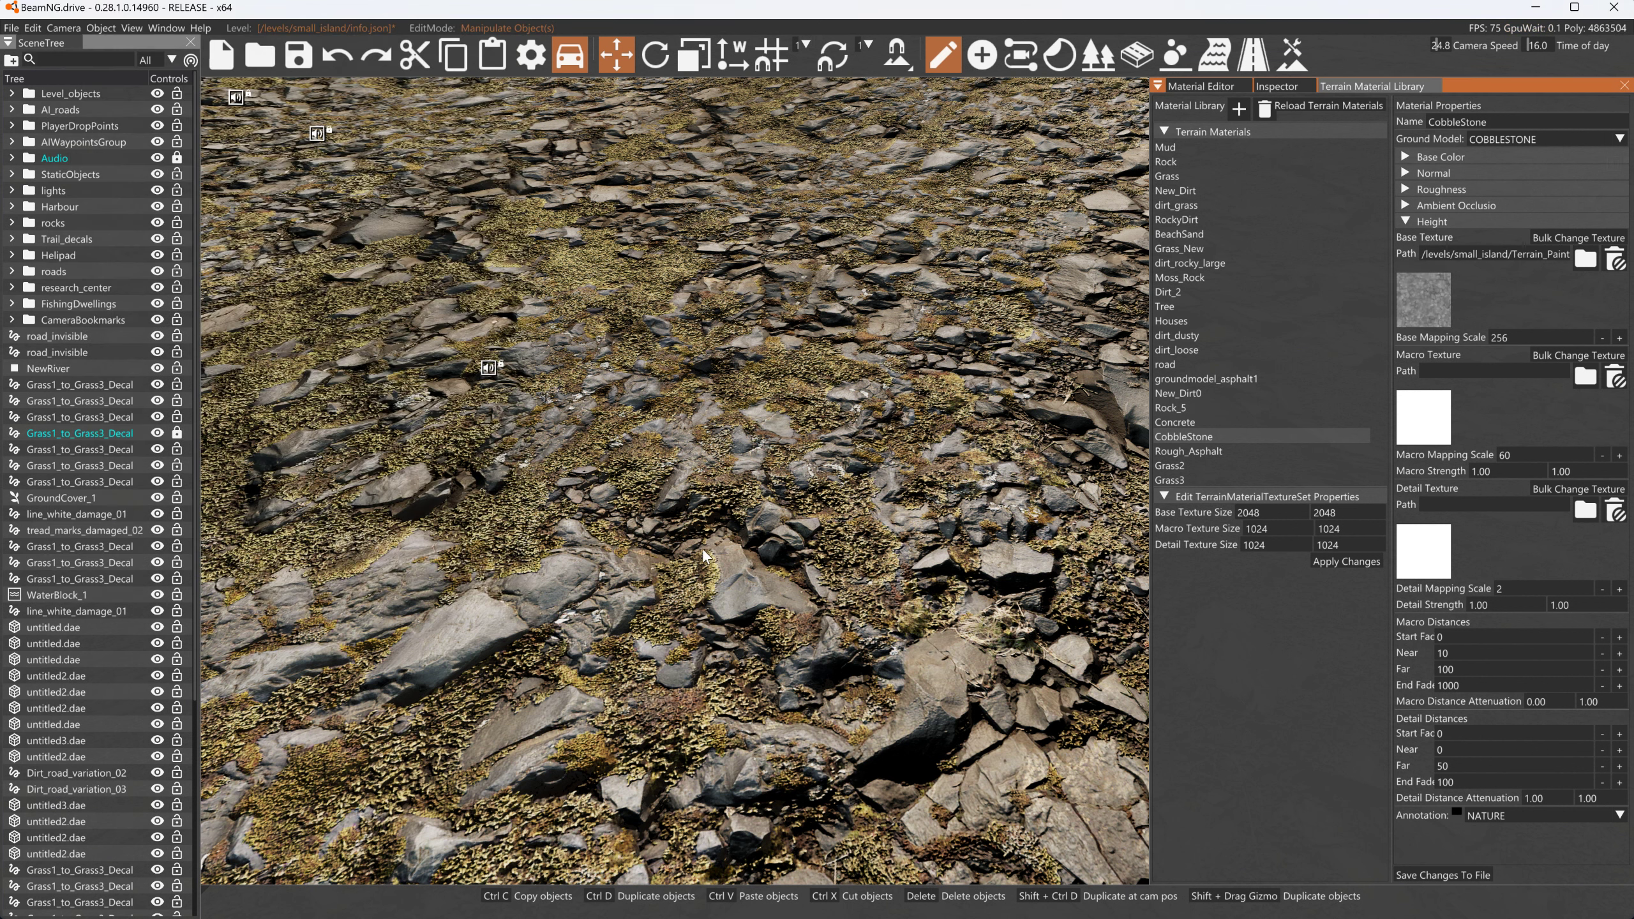
# Save the material changes to file and choose CobbleStone as the paint material in the Terrain Painter
pyautogui.click(1416, 223)
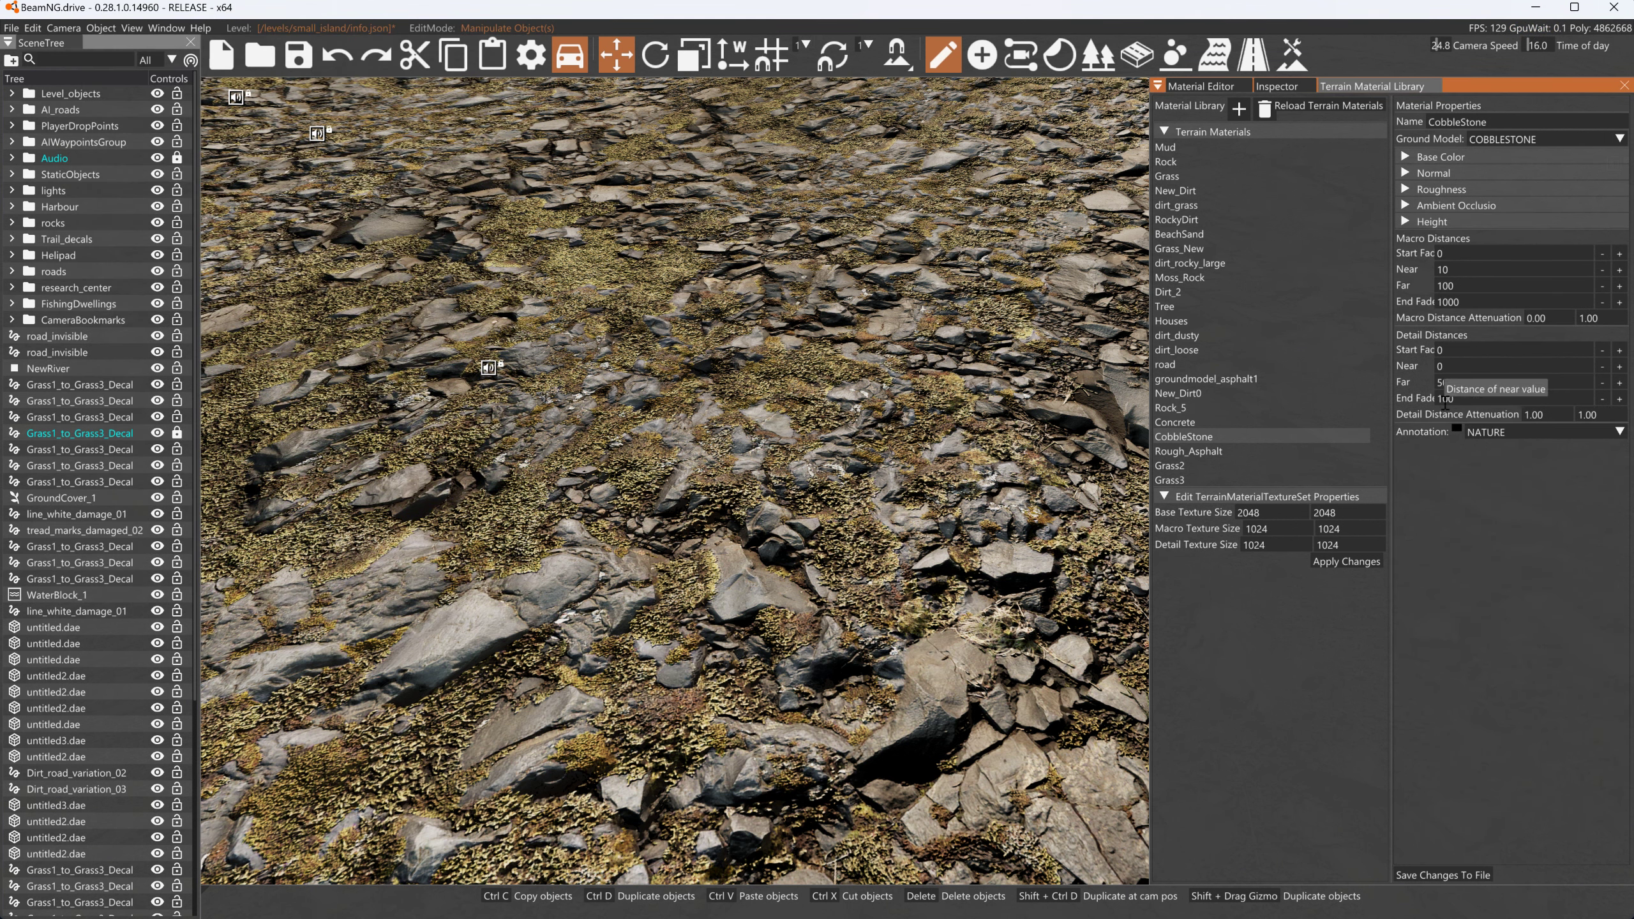
pyautogui.click(1423, 872)
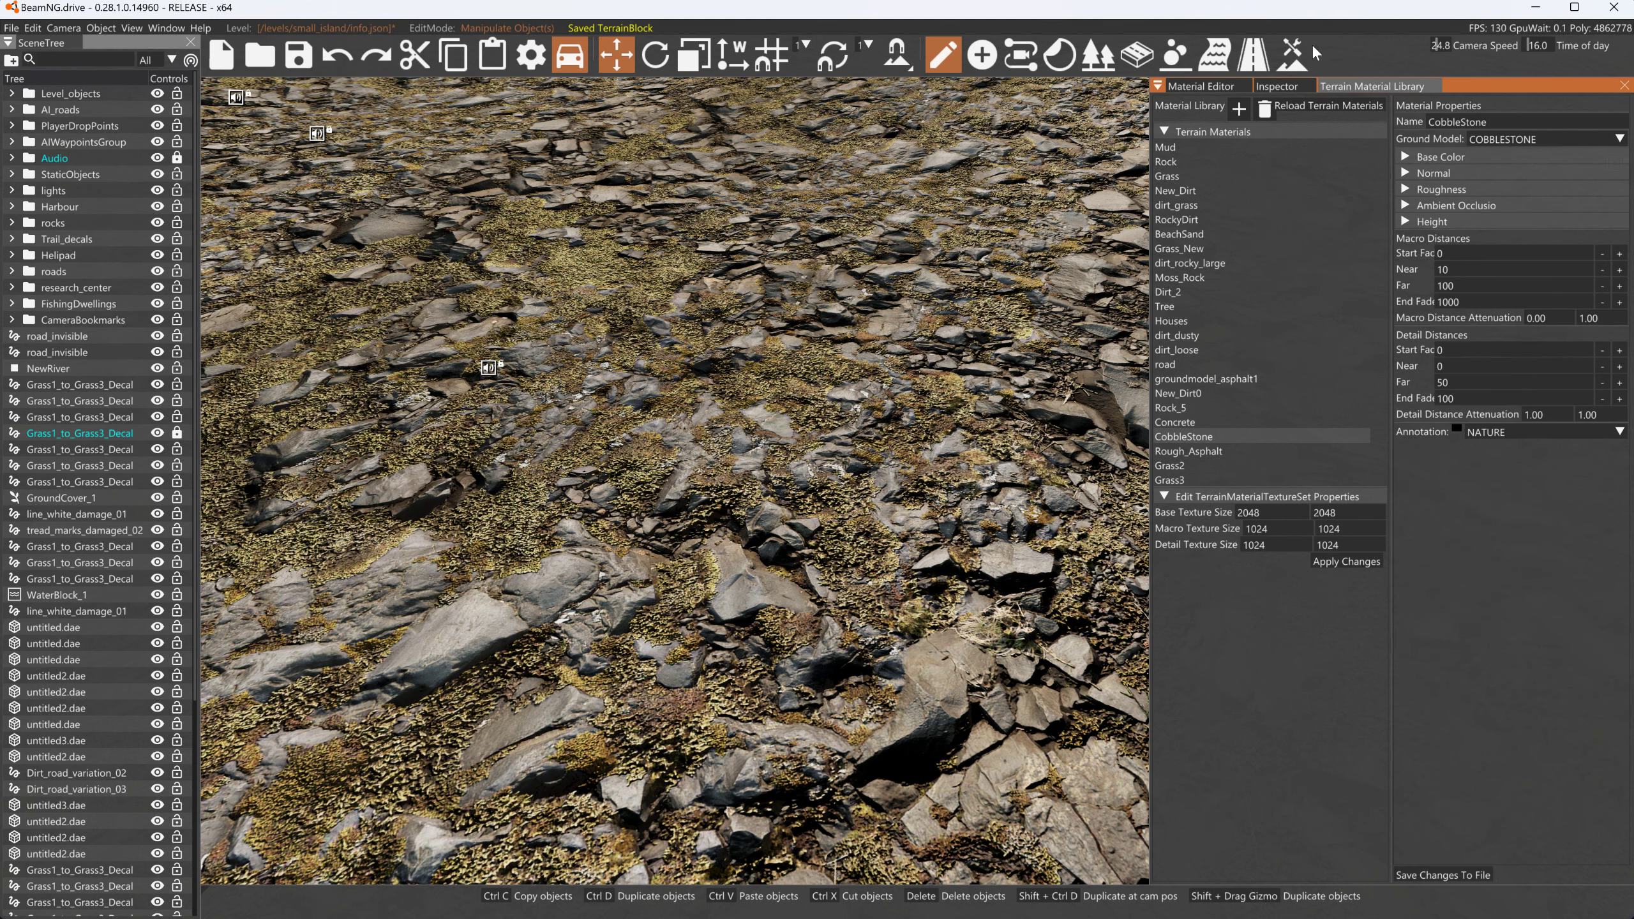
pyautogui.click(1293, 54)
pyautogui.click(303, 687)
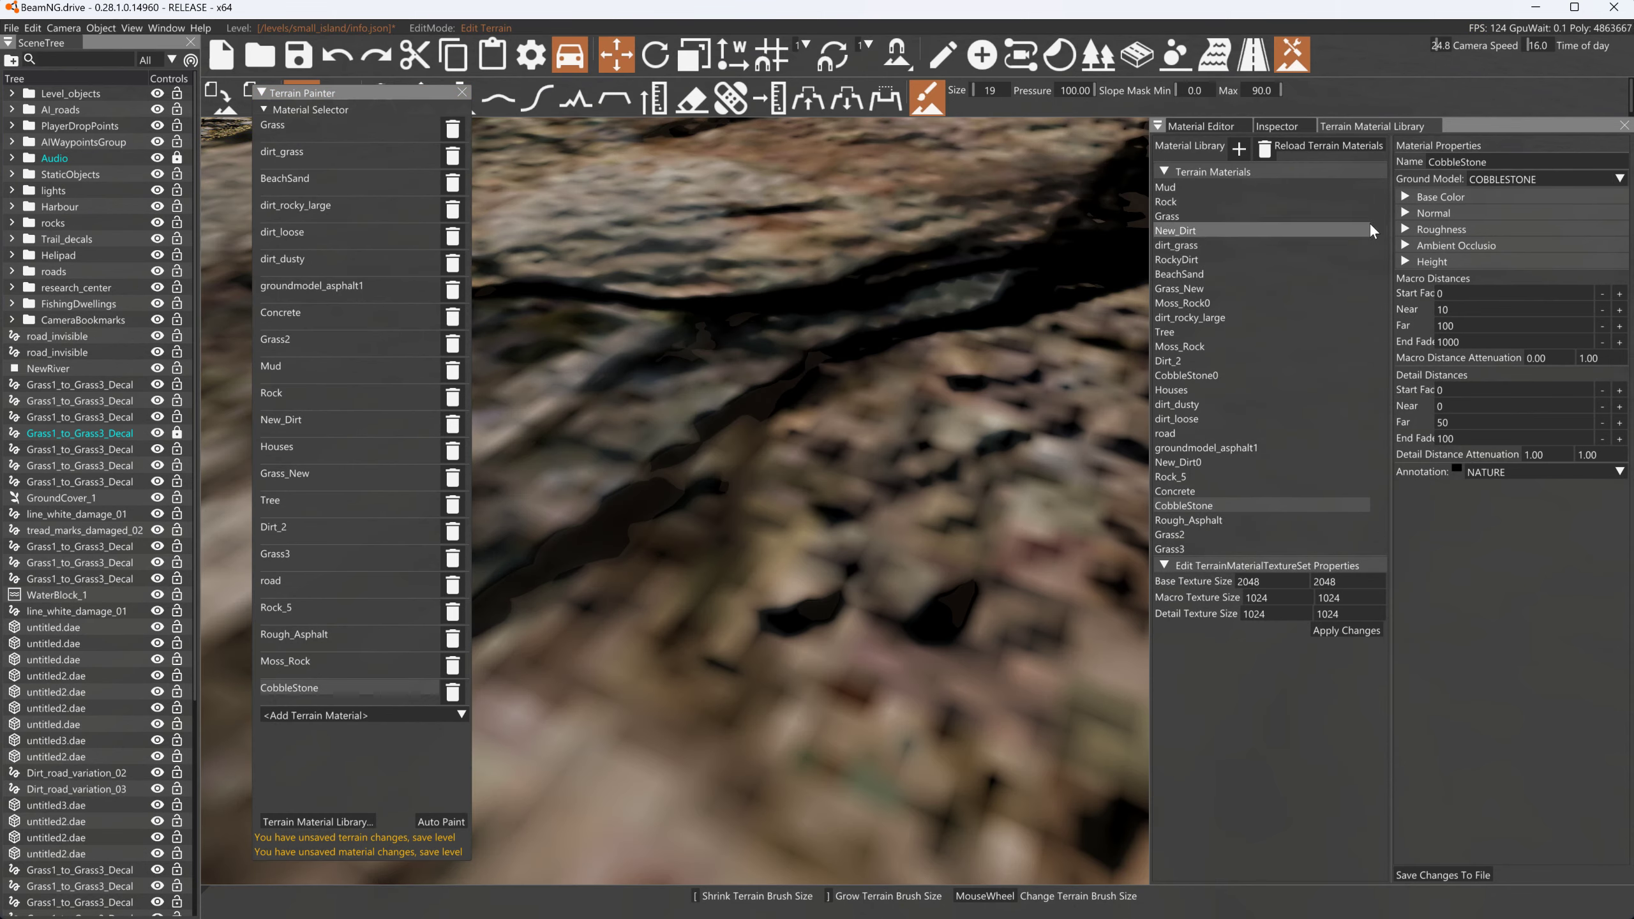
# Set the CobbleStone material's base mapping scale to 8 and save the changes to file
pyautogui.click(1414, 197)
pyautogui.click(1526, 312)
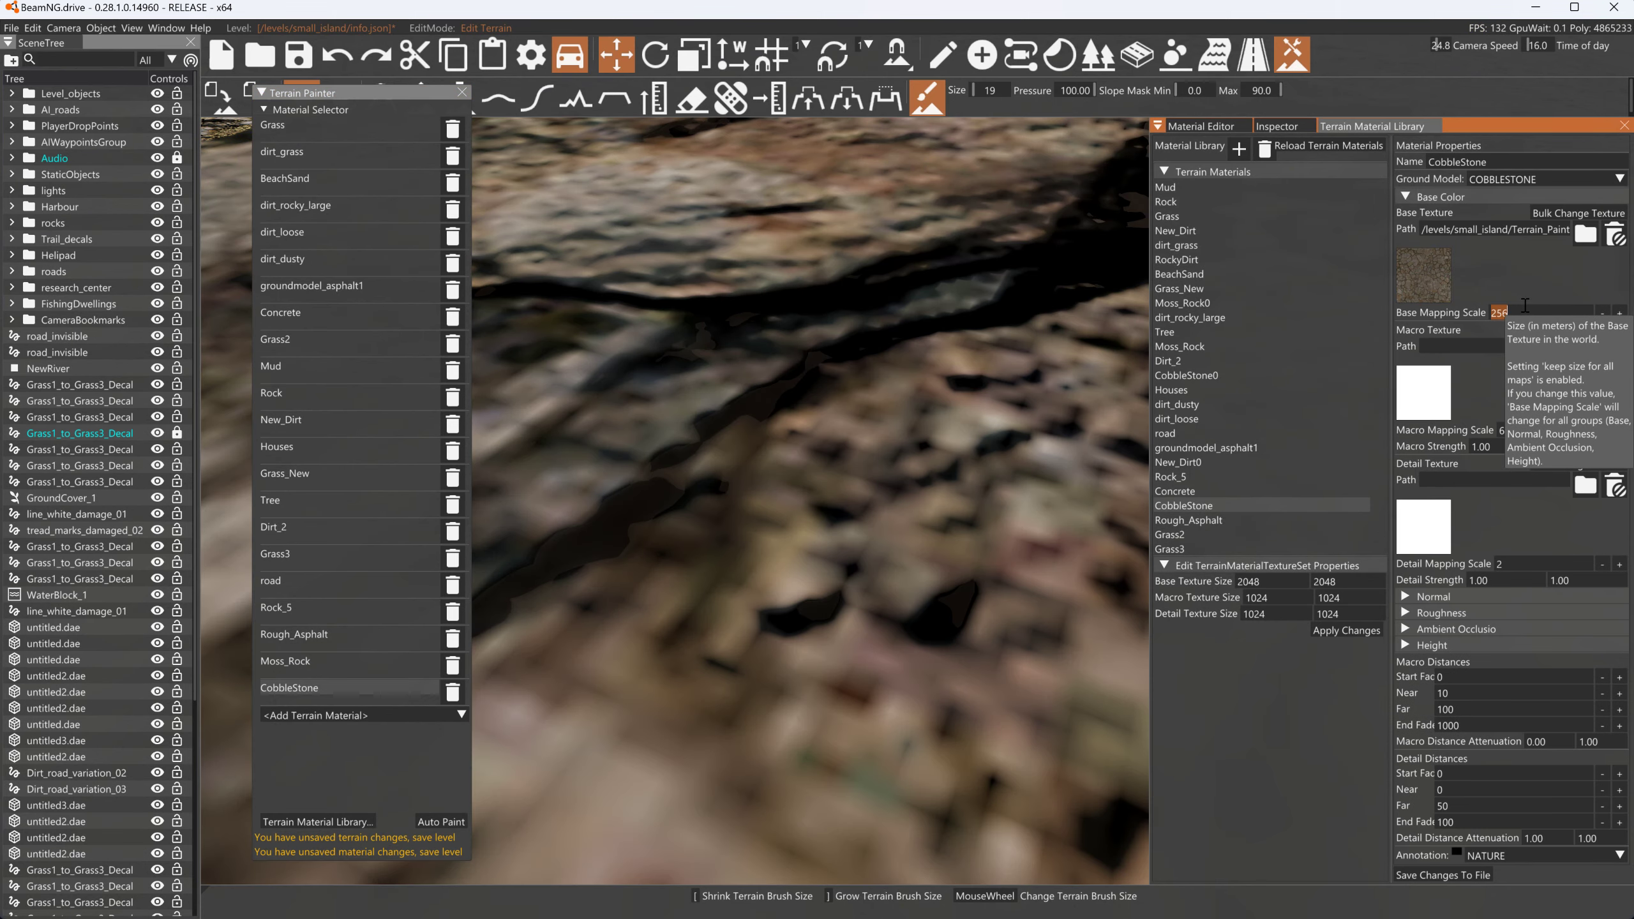
pyautogui.write('8')
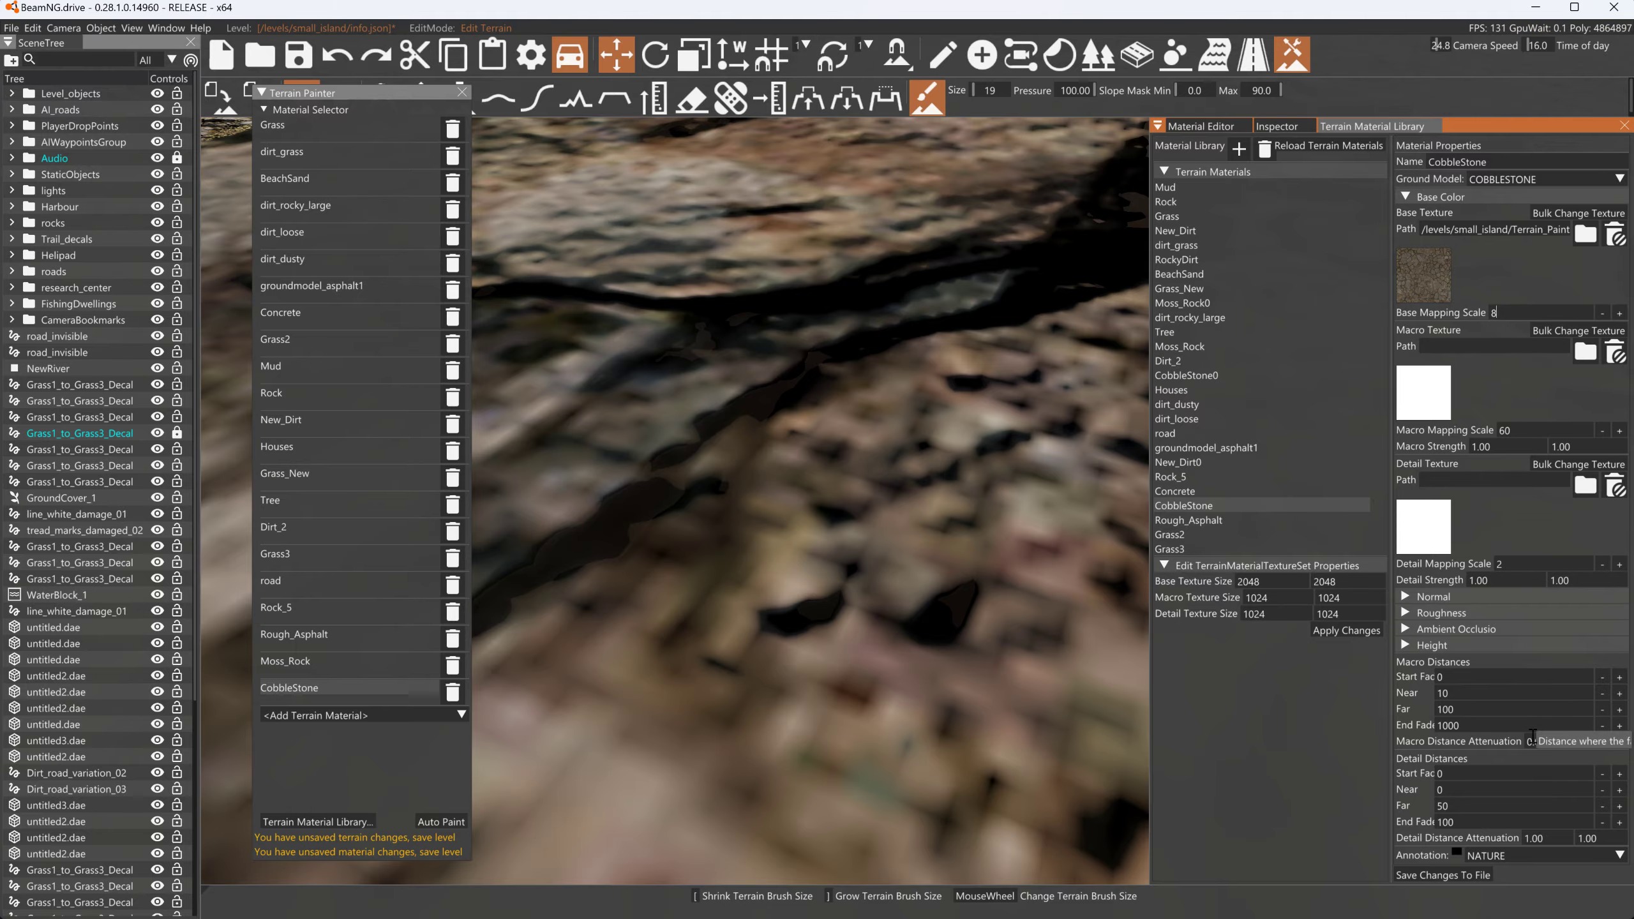
pyautogui.click(1443, 874)
# Paint CobbleStone over the mossy rock ground with several brush strokes and inspect the texture from different angles
pyautogui.press('s')
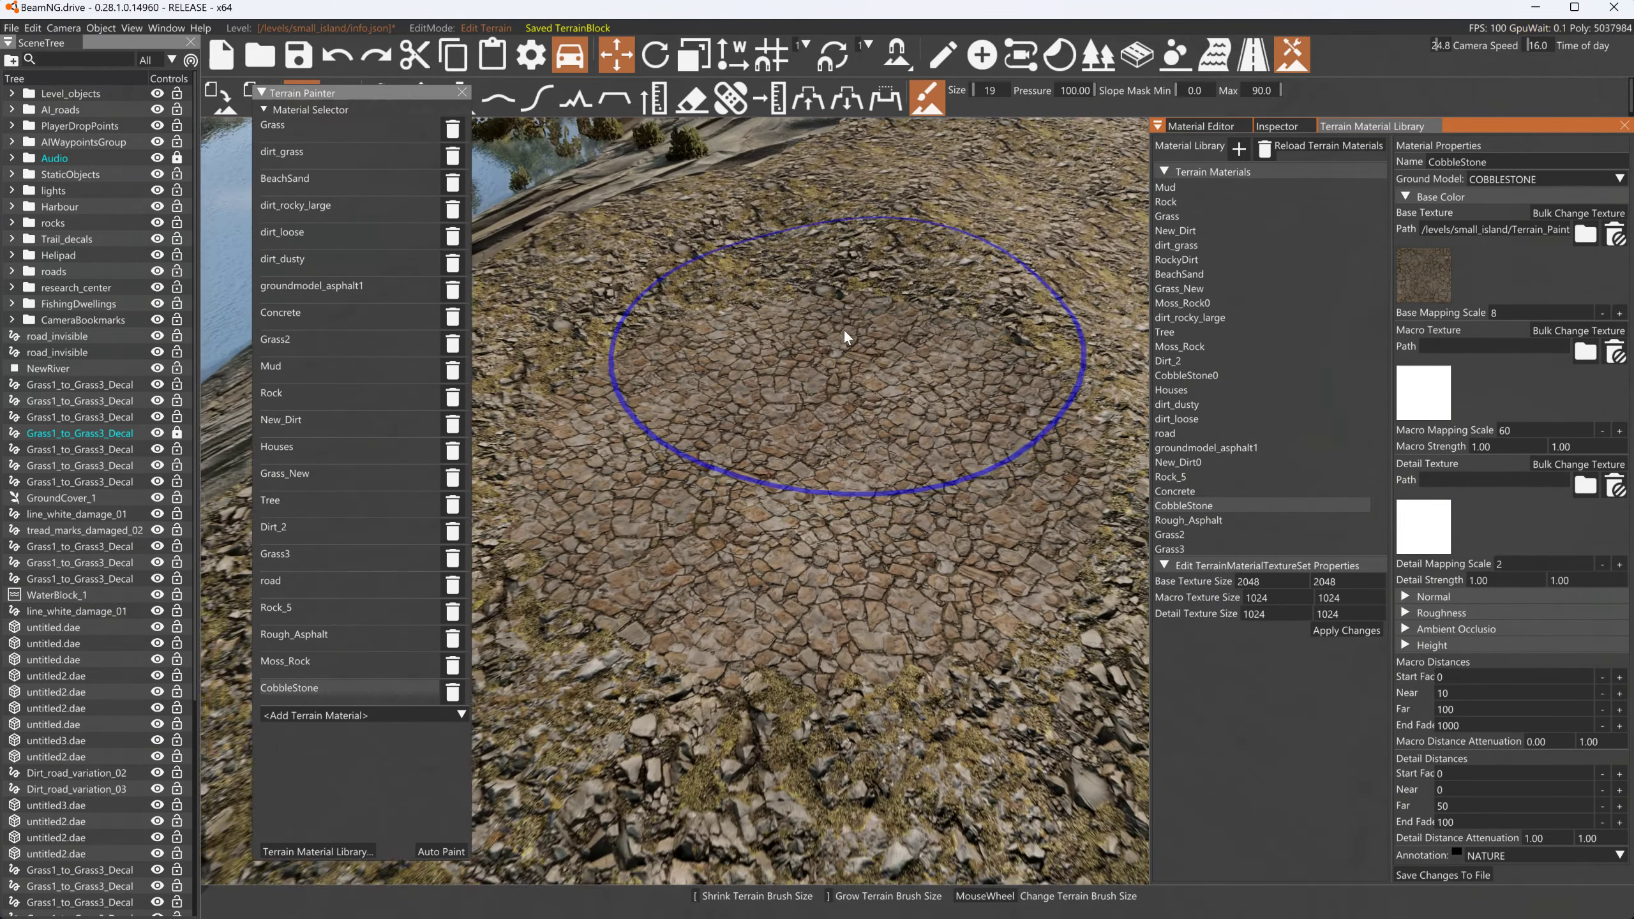
pyautogui.moveTo(843, 329)
pyautogui.mouseDown()
pyautogui.moveTo(645, 580)
pyautogui.moveTo(782, 366)
pyautogui.moveTo(820, 450)
pyautogui.mouseUp()
pyautogui.moveTo(821, 450); pyautogui.dragTo(836, 303, button='right')
pyautogui.press('s')
pyautogui.press('w')
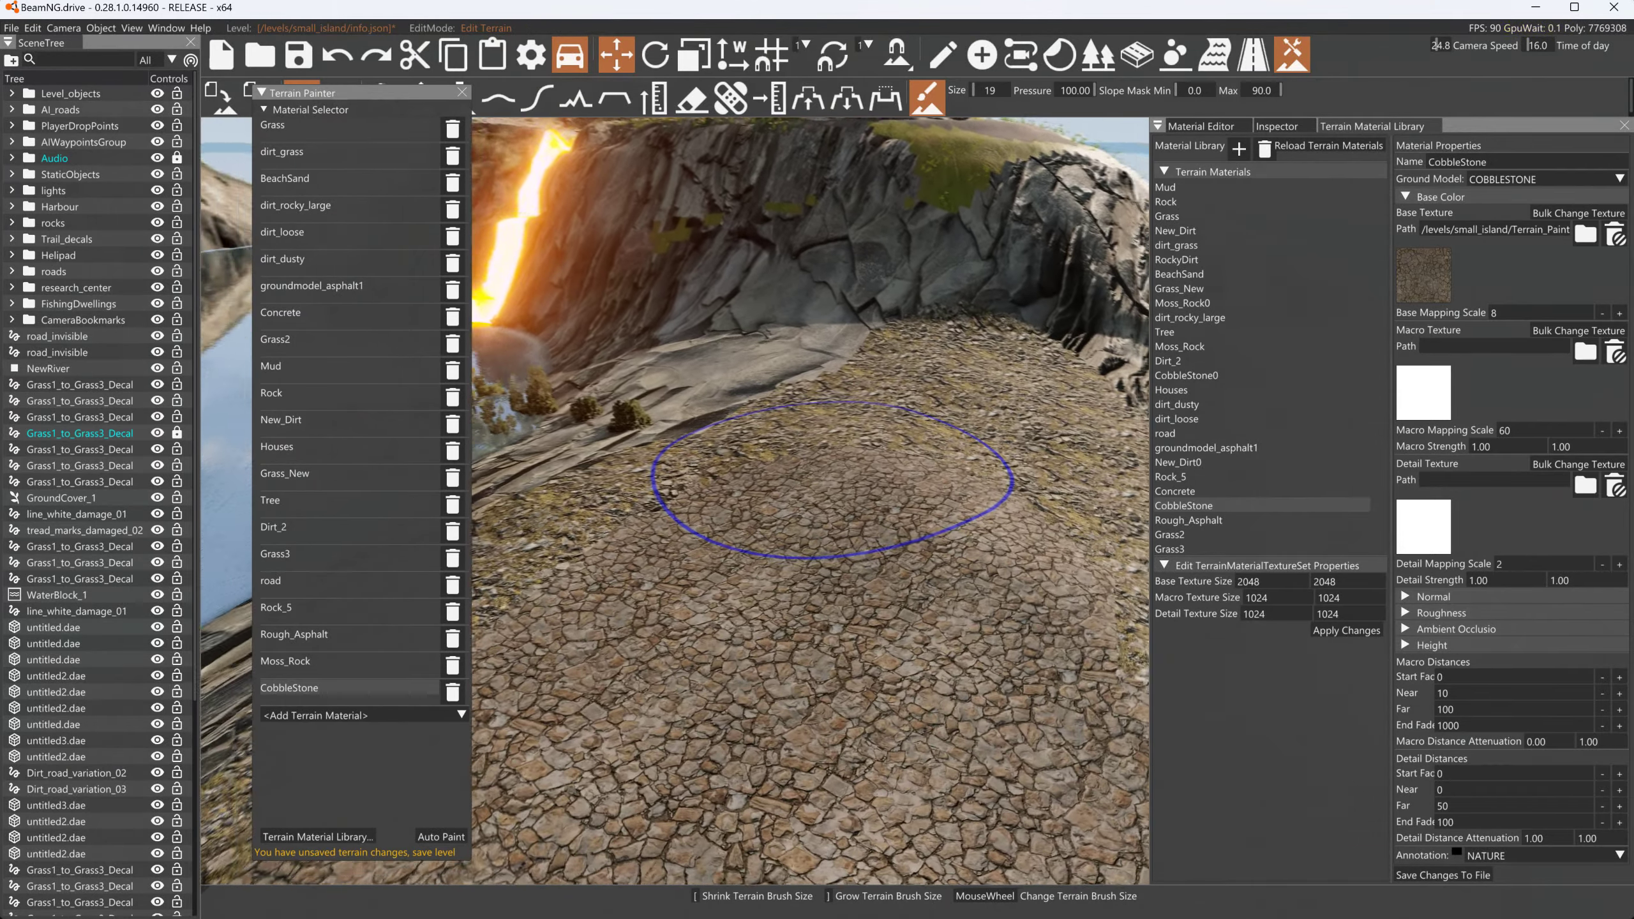
pyautogui.moveTo(831, 477); pyautogui.dragTo(755, 391, button='right')
pyautogui.moveTo(755, 390); pyautogui.dragTo(825, 492)
pyautogui.press('w')
pyautogui.moveTo(824, 492)
pyautogui.mouseDown(button='right')
pyautogui.moveTo(795, 502)
pyautogui.moveTo(804, 425)
pyautogui.mouseUp(button='right')
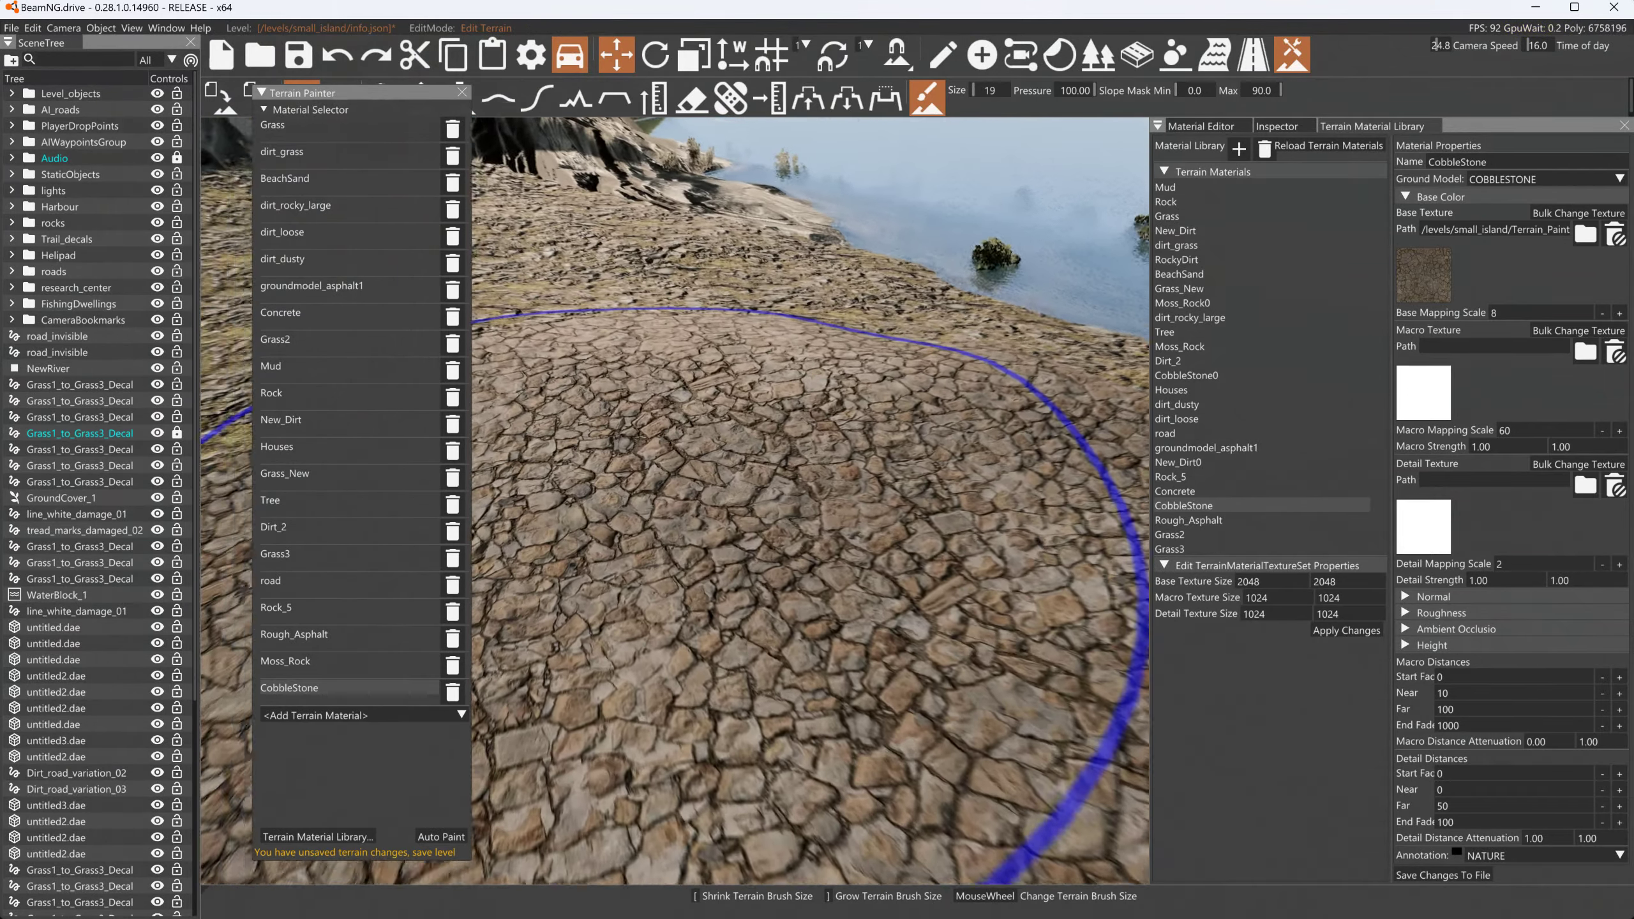
pyautogui.press('a')
pyautogui.moveTo(661, 291)
pyautogui.mouseDown()
pyautogui.moveTo(630, 337)
pyautogui.moveTo(572, 239)
pyautogui.moveTo(636, 271)
pyautogui.mouseUp()
pyautogui.press('w')
pyautogui.moveTo(637, 271)
pyautogui.mouseDown(button='right')
pyautogui.moveTo(735, 342)
pyautogui.moveTo(750, 334)
pyautogui.moveTo(757, 388)
pyautogui.mouseUp(button='right')
pyautogui.press('w')
# In Quixel Bridge, look through the Ground surfaces and open the Forest Floor surface covered in dry twigs
pyautogui.scroll(-10, 1057, 566)
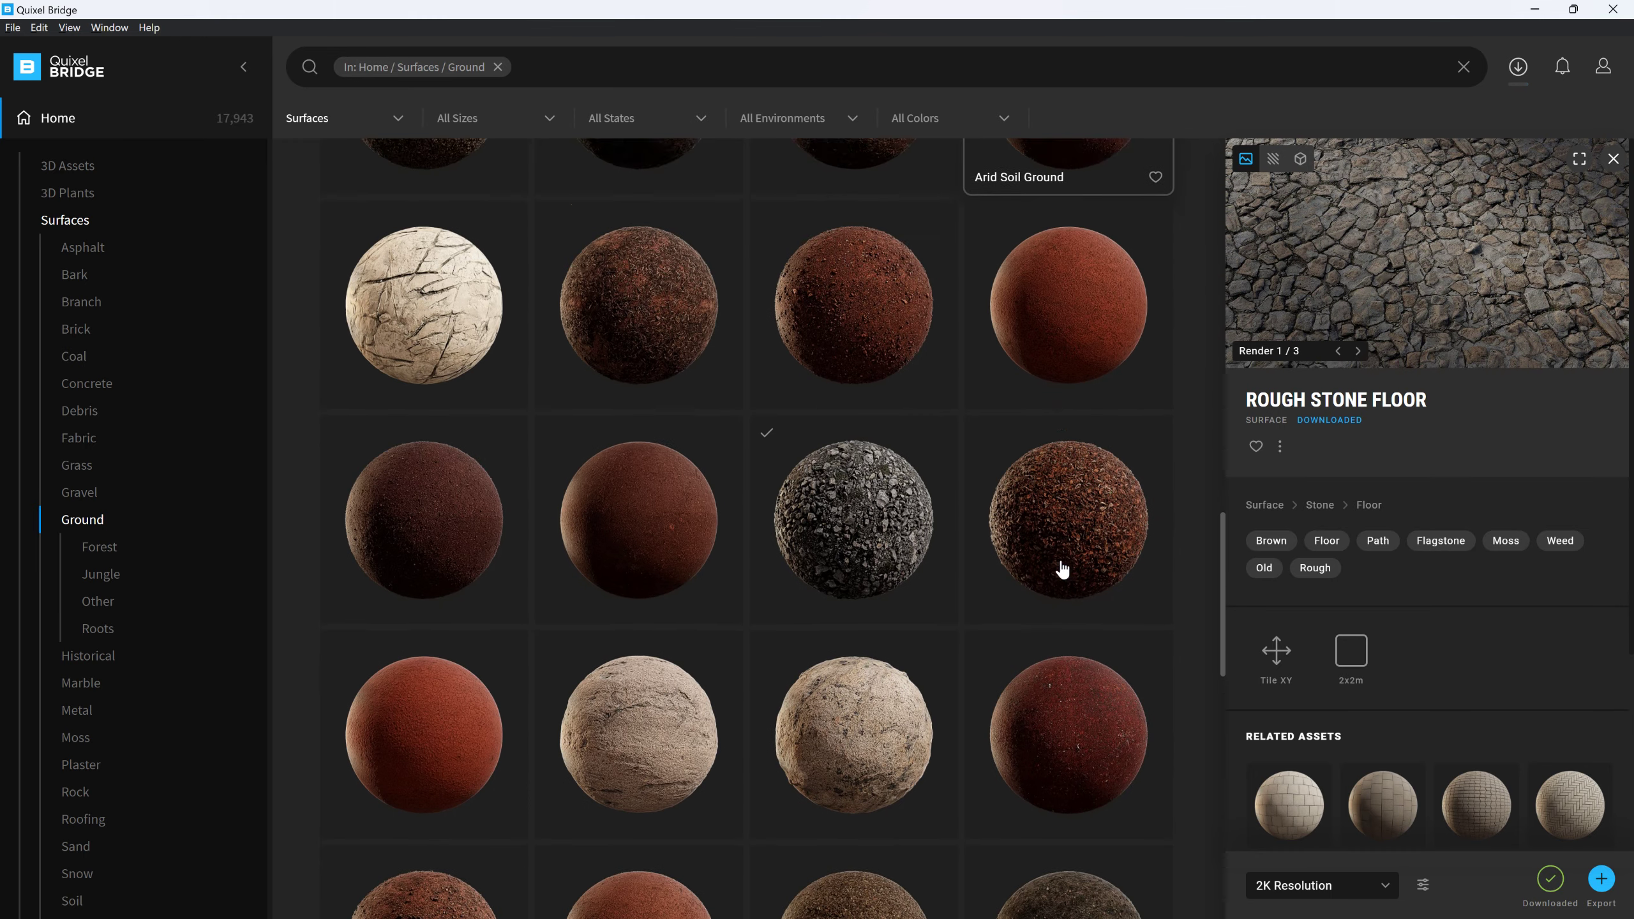
pyautogui.scroll(-10, 1062, 566)
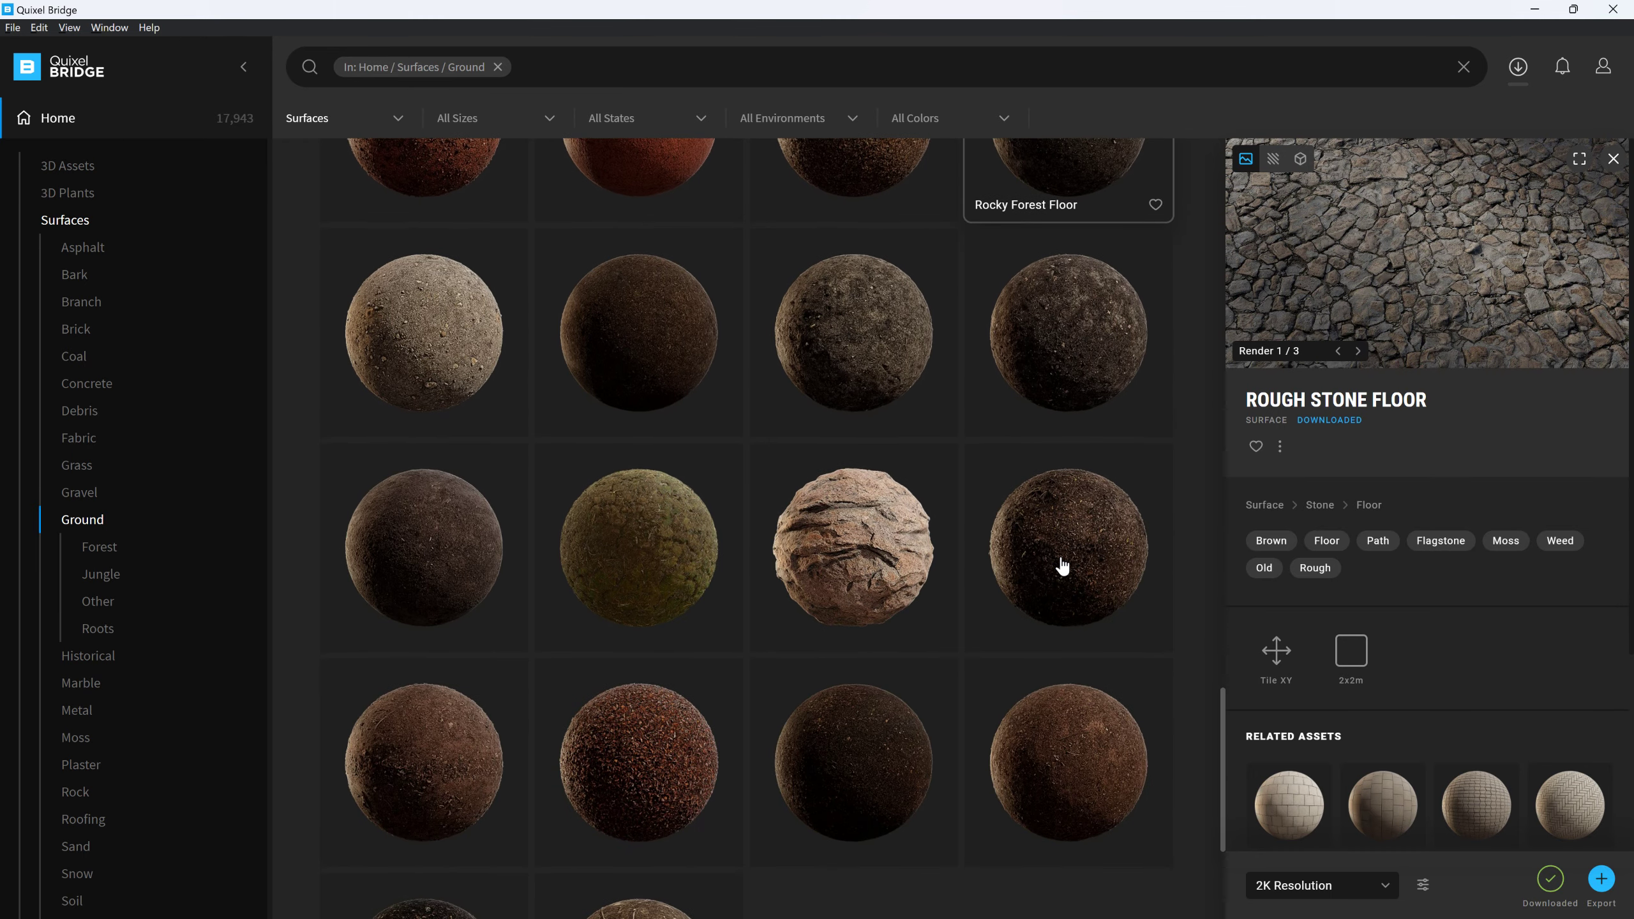
pyautogui.scroll(-3, 1063, 564)
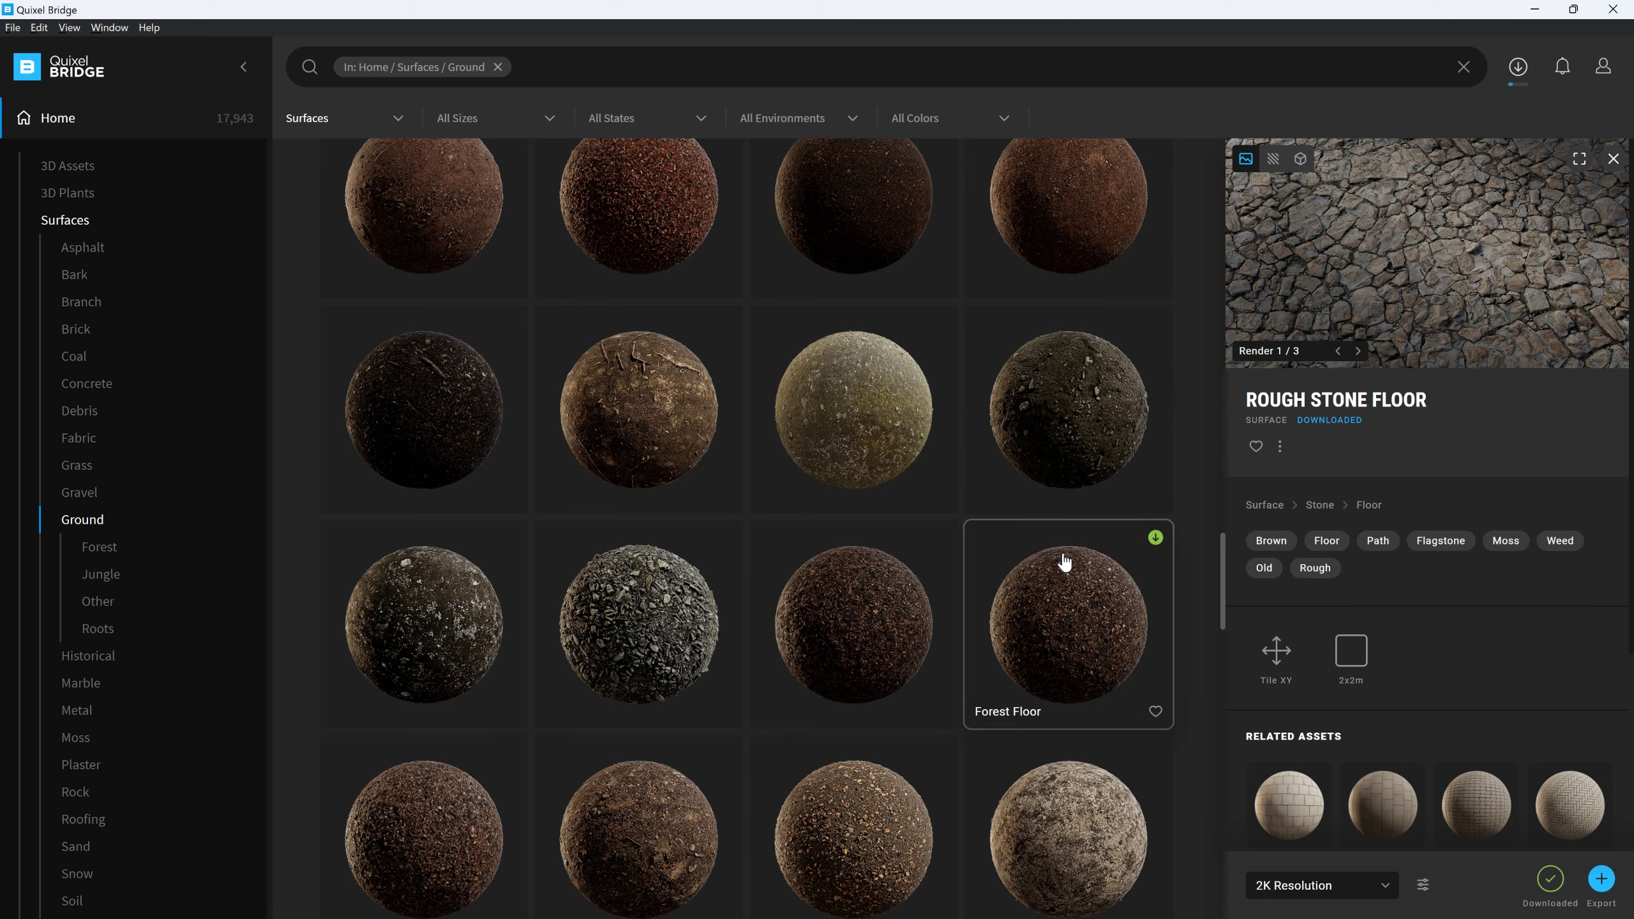
pyautogui.scroll(-5, 1063, 561)
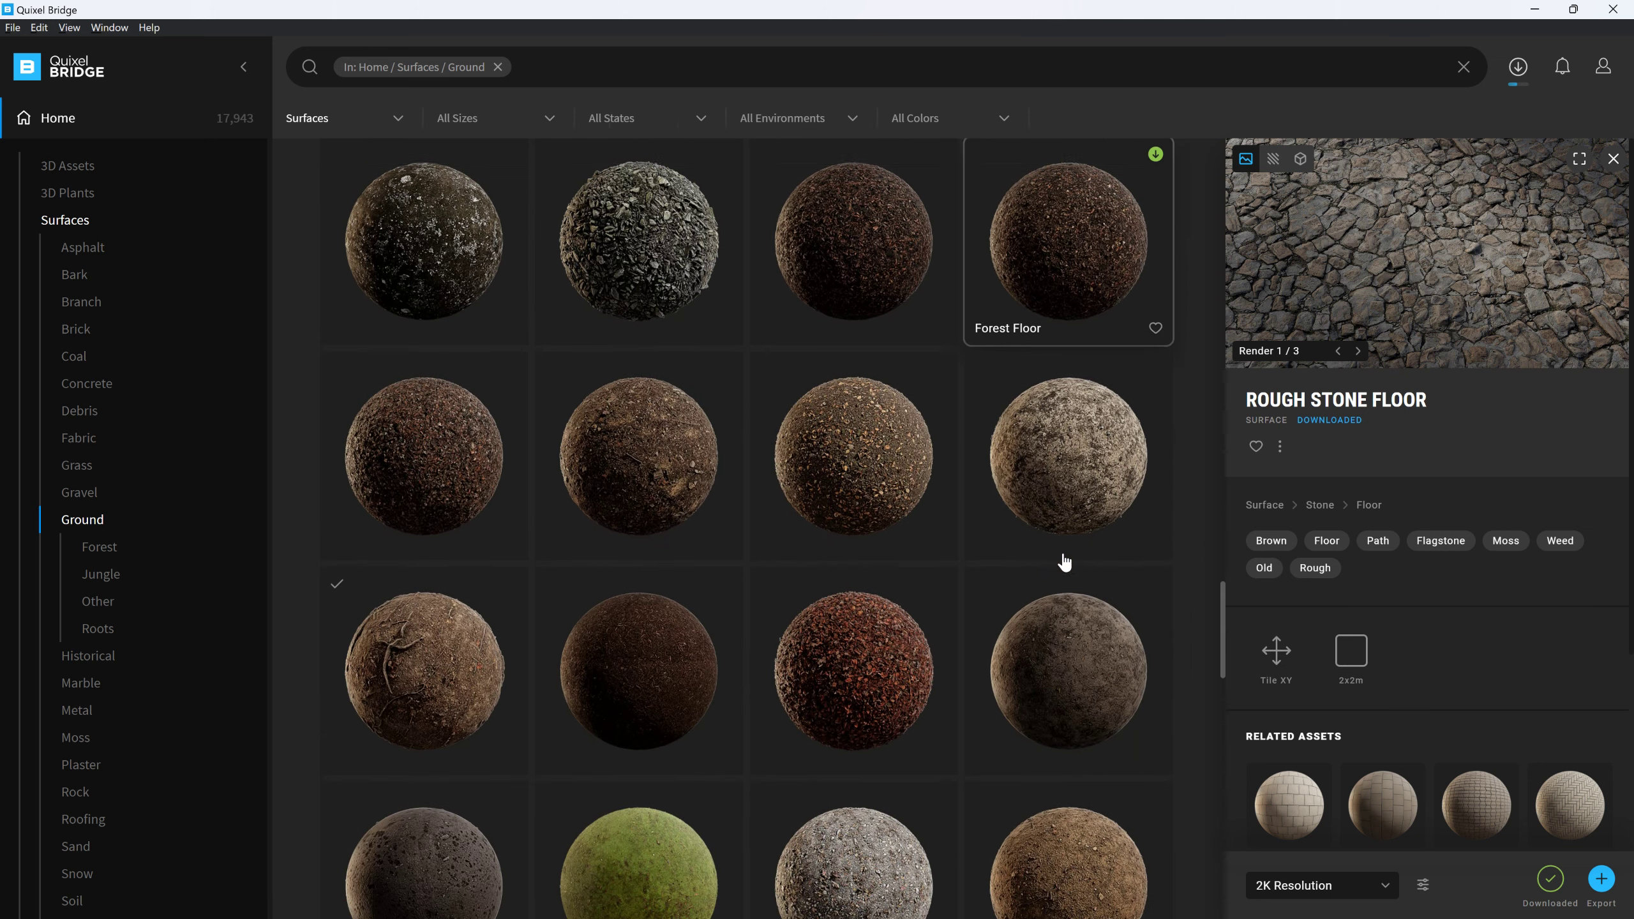
pyautogui.scroll(-5, 1064, 561)
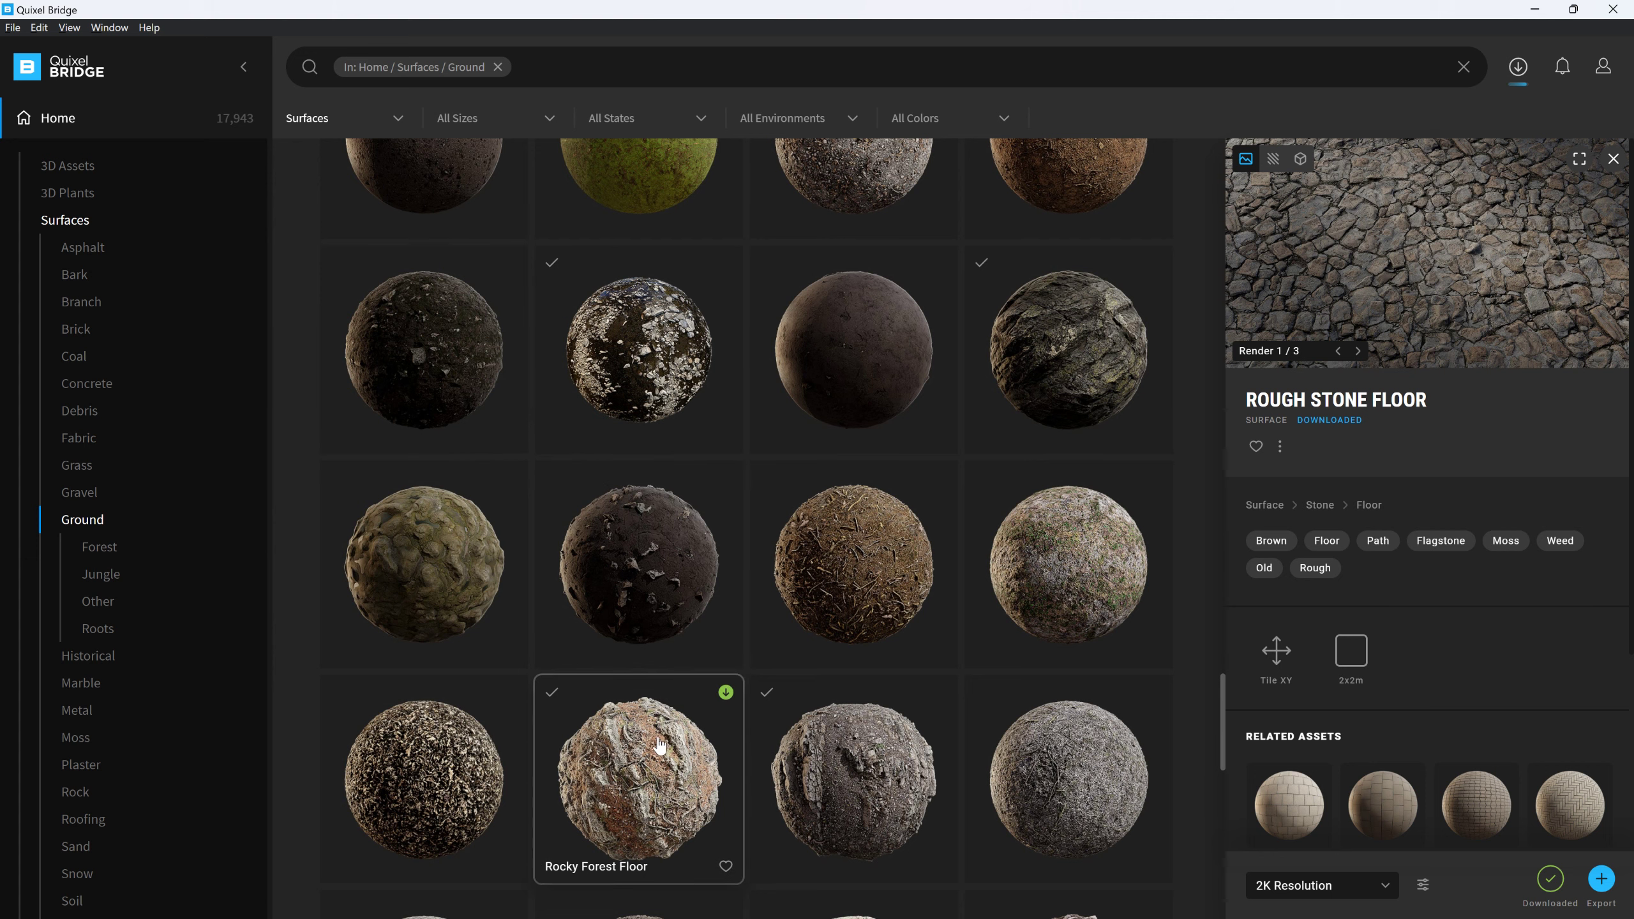
pyautogui.scroll(-6, 615, 763)
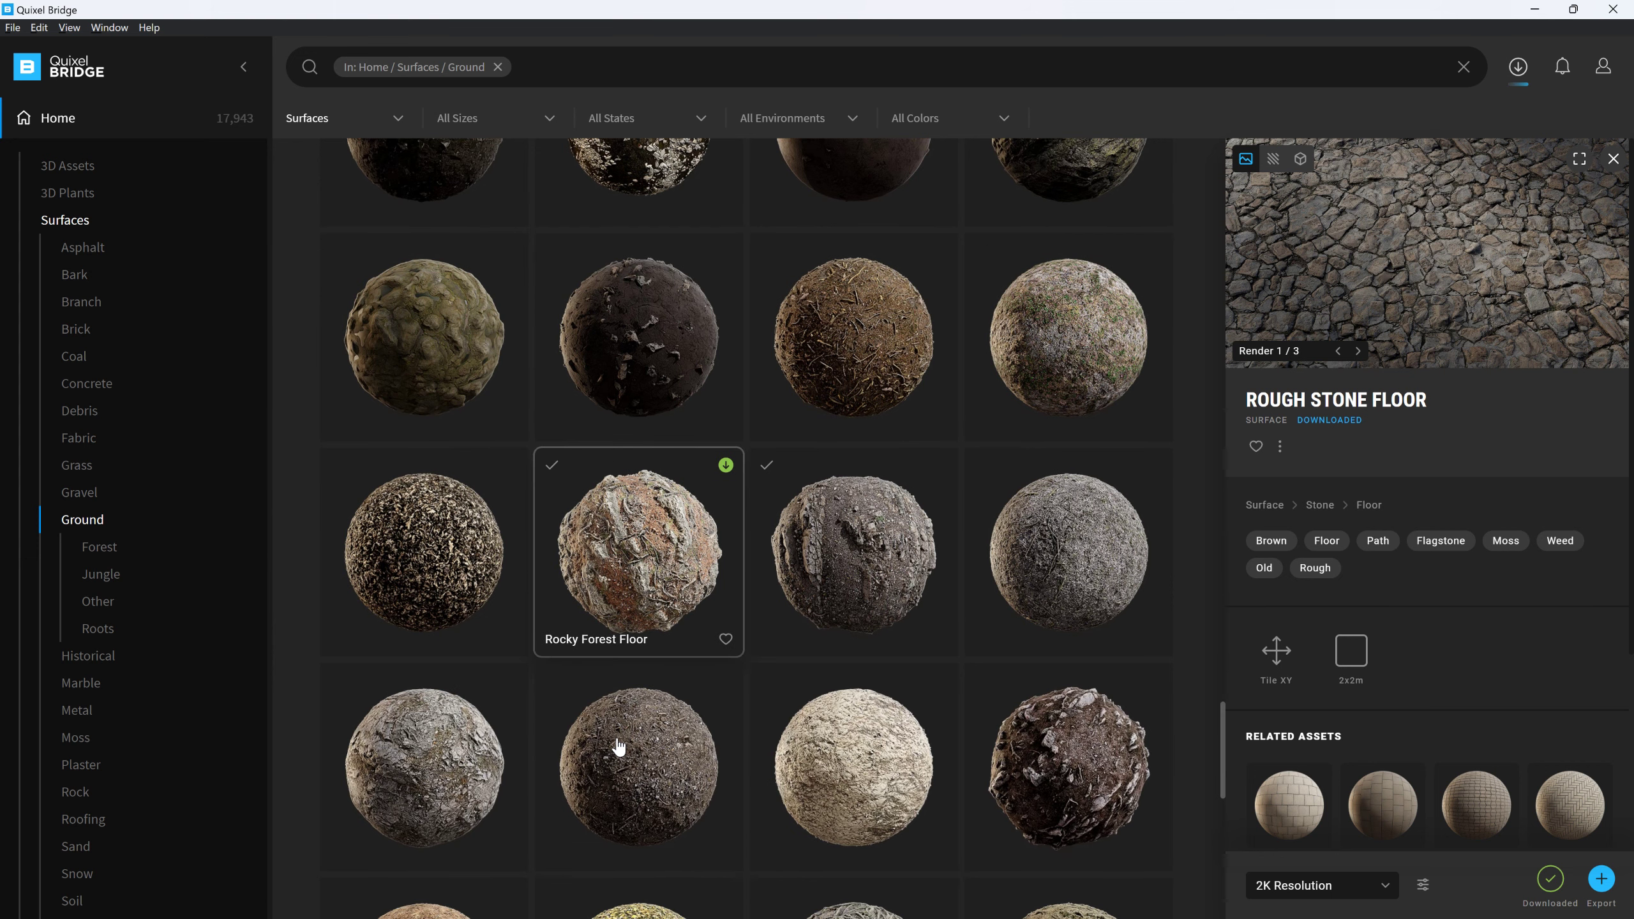
pyautogui.scroll(-3, 623, 735)
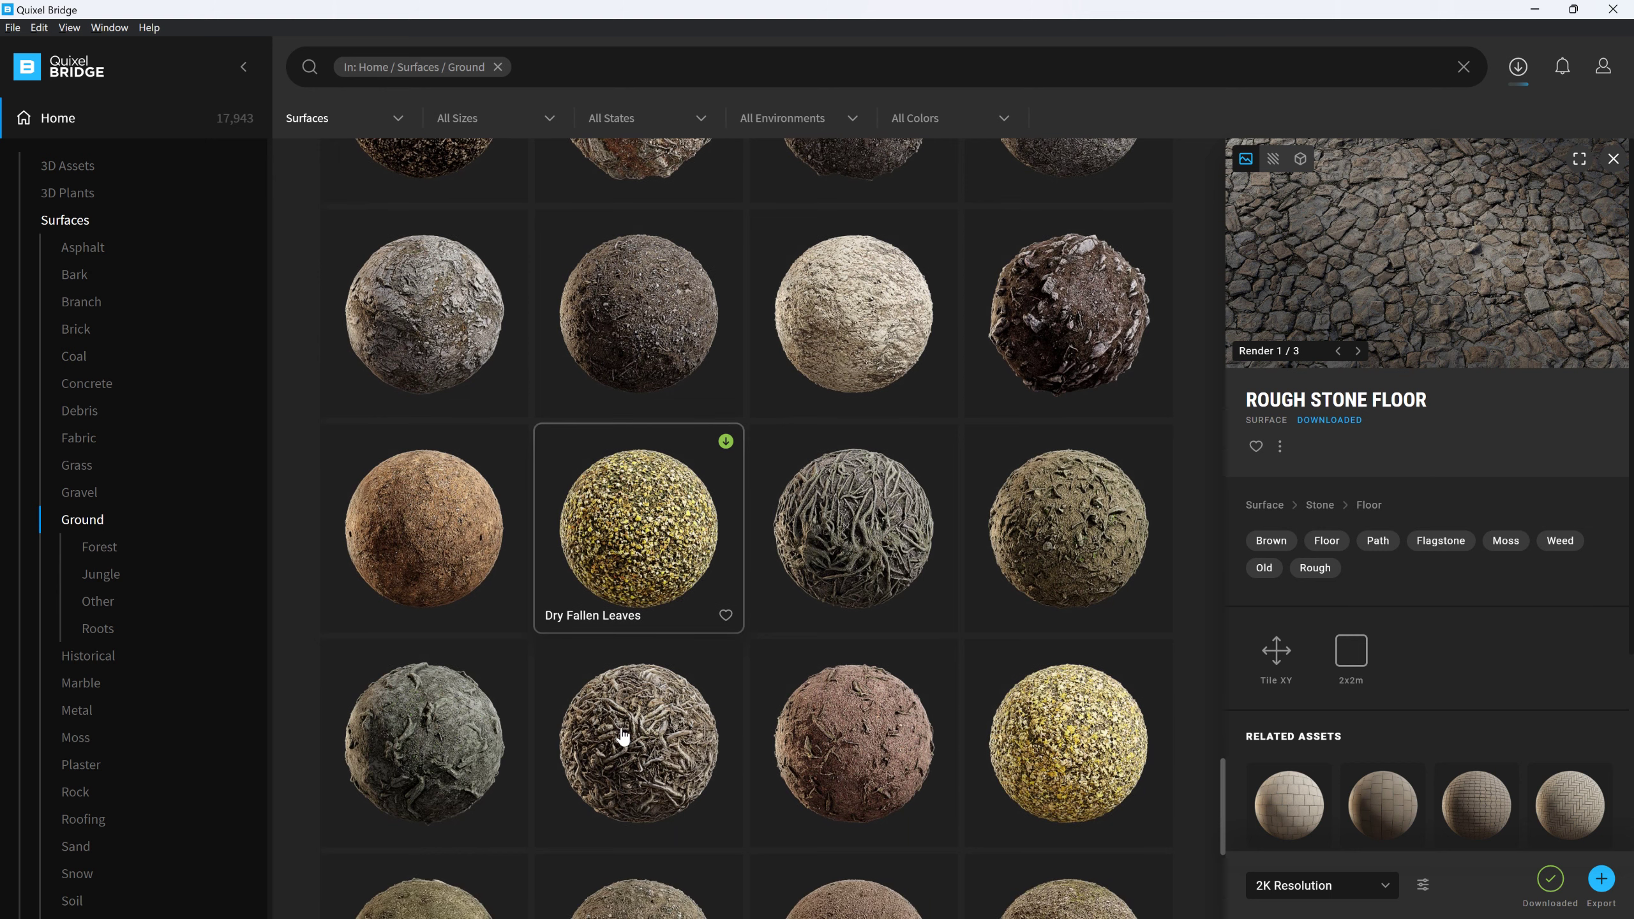
pyautogui.scroll(-6, 623, 736)
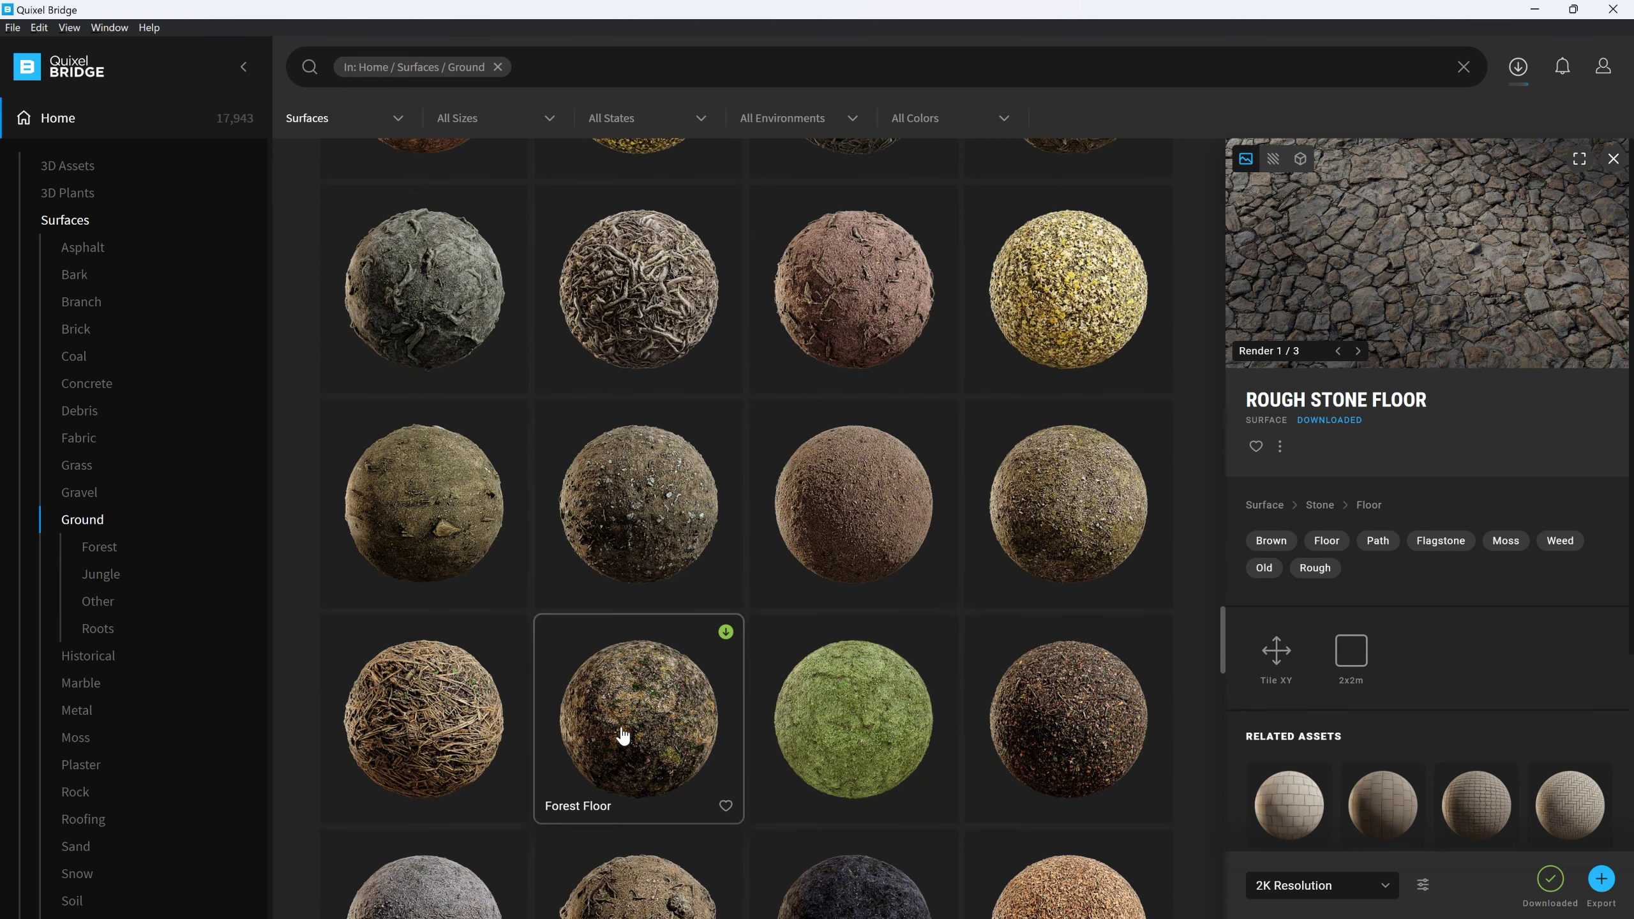
pyautogui.click(457, 735)
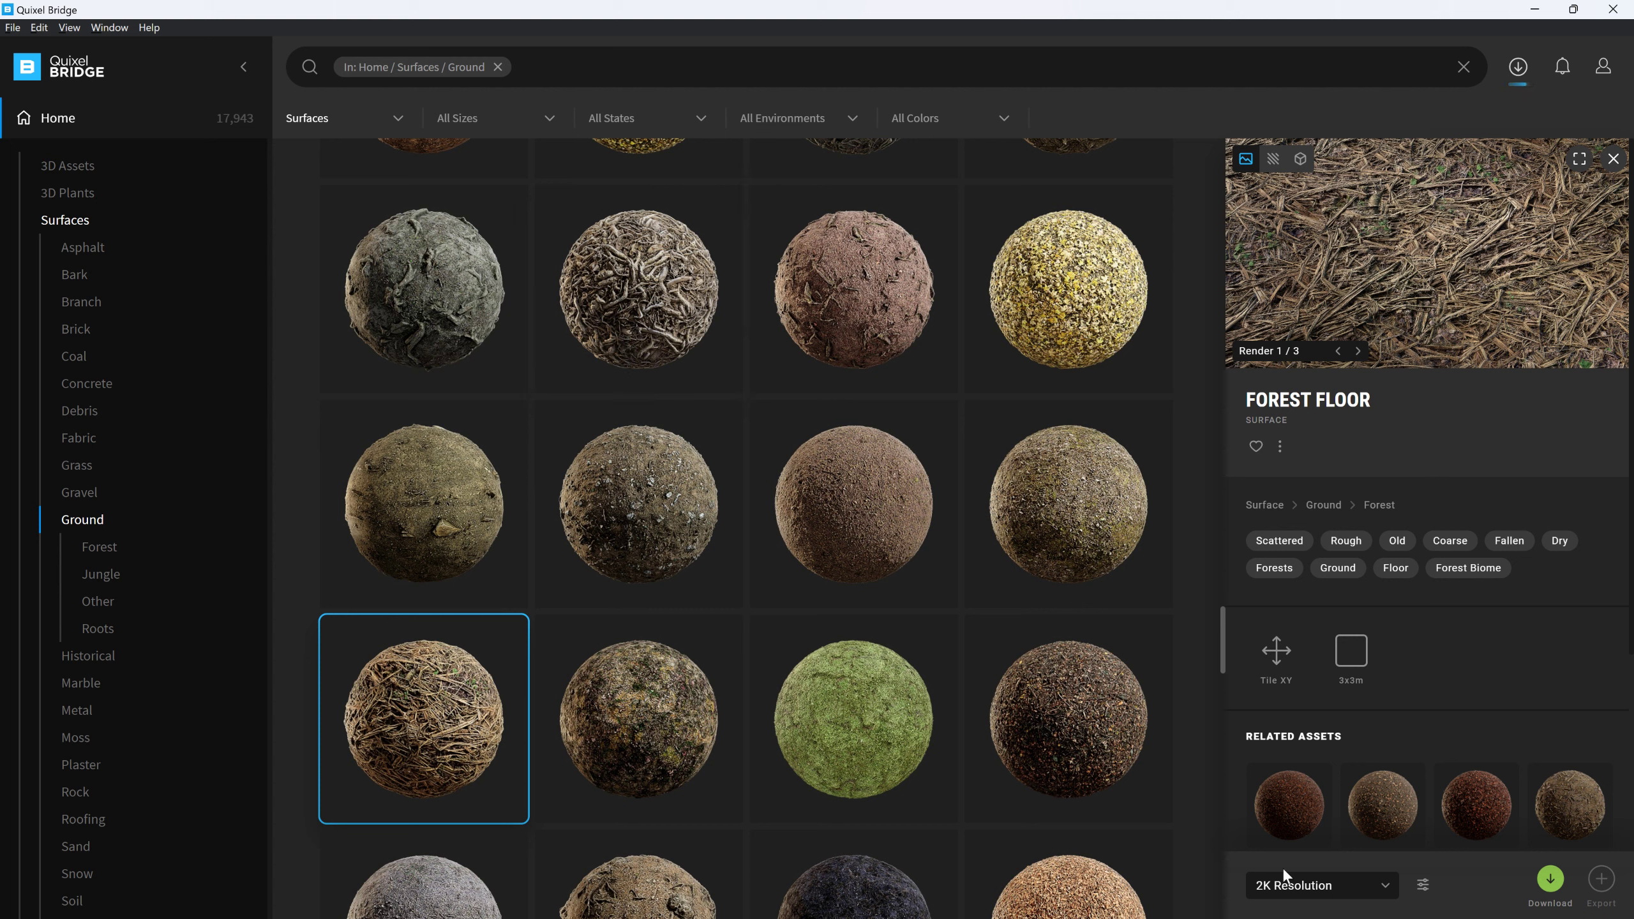
# Download the Forest Floor surface at 2K resolution and clear the open app windows to reach the file folders
pyautogui.click(1549, 878)
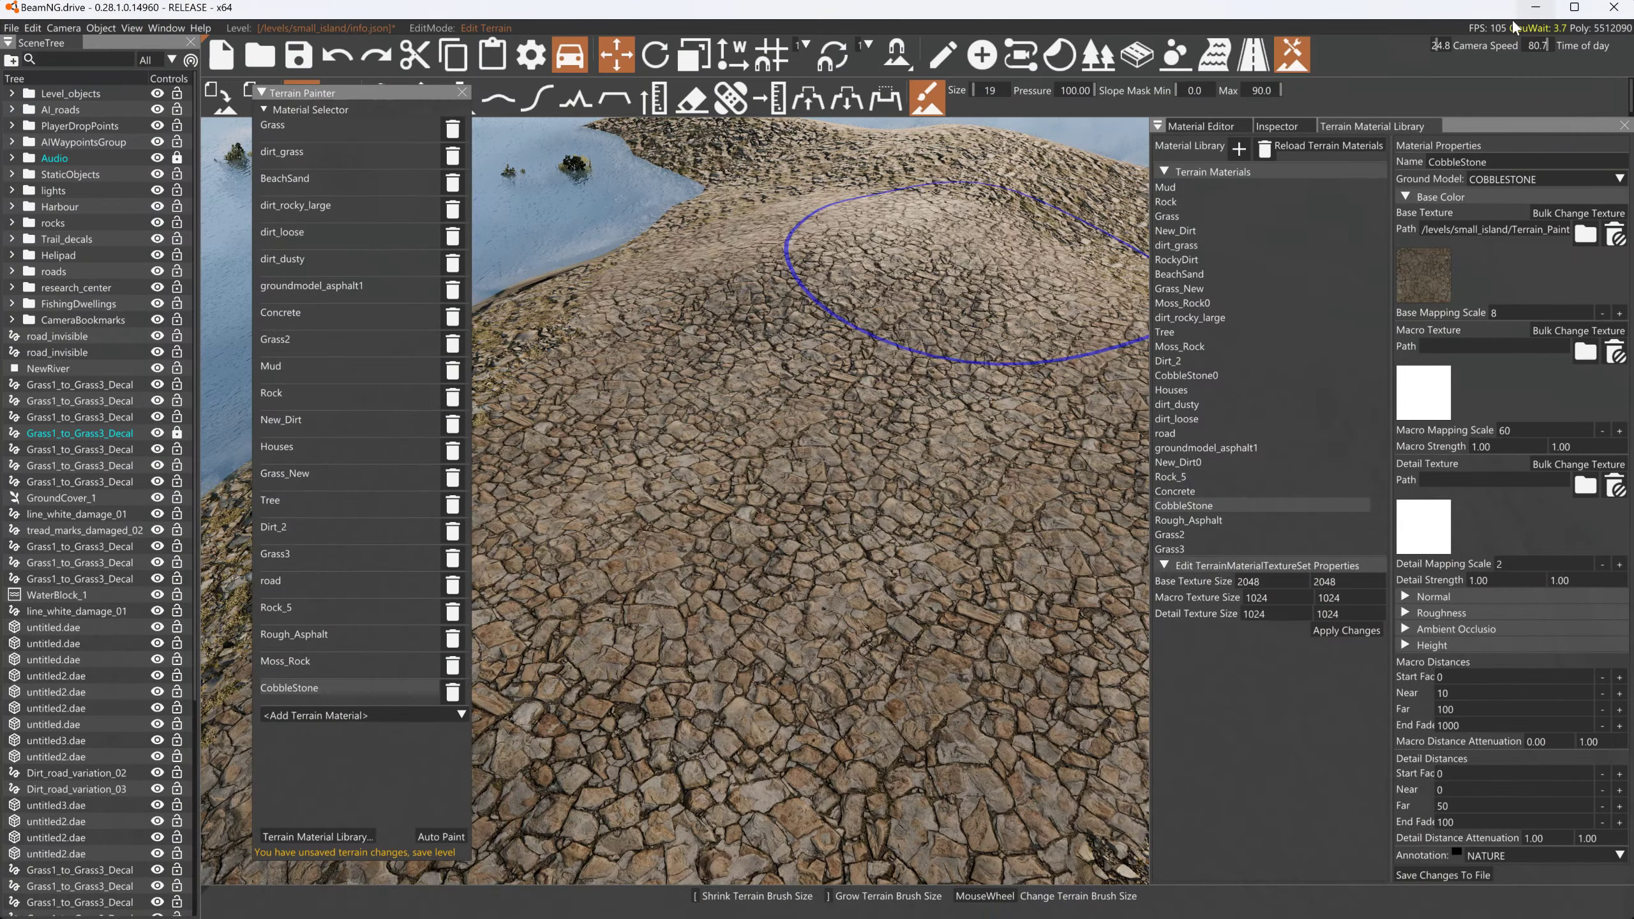
pyautogui.click(1535, 9)
pyautogui.click(1536, 9)
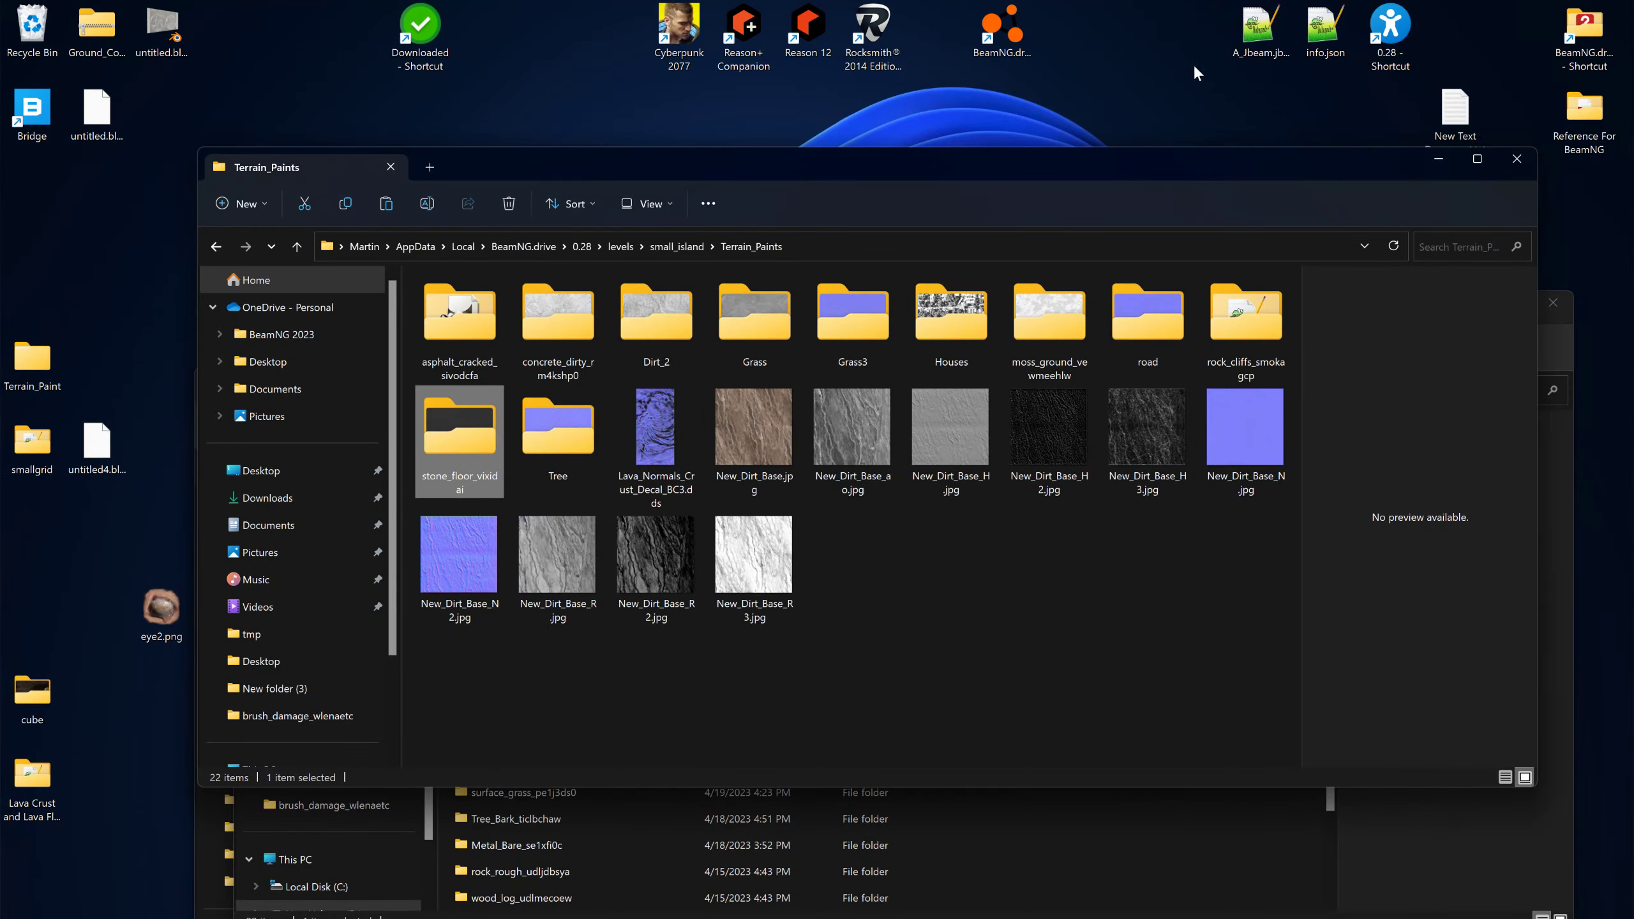
# Copy the ground_forest_vl1nahbfw folder from the Bridge surface downloads into small_island's Terrain_Paints folder
pyautogui.moveTo(734, 171); pyautogui.dragTo(869, 453)
pyautogui.click(818, 314)
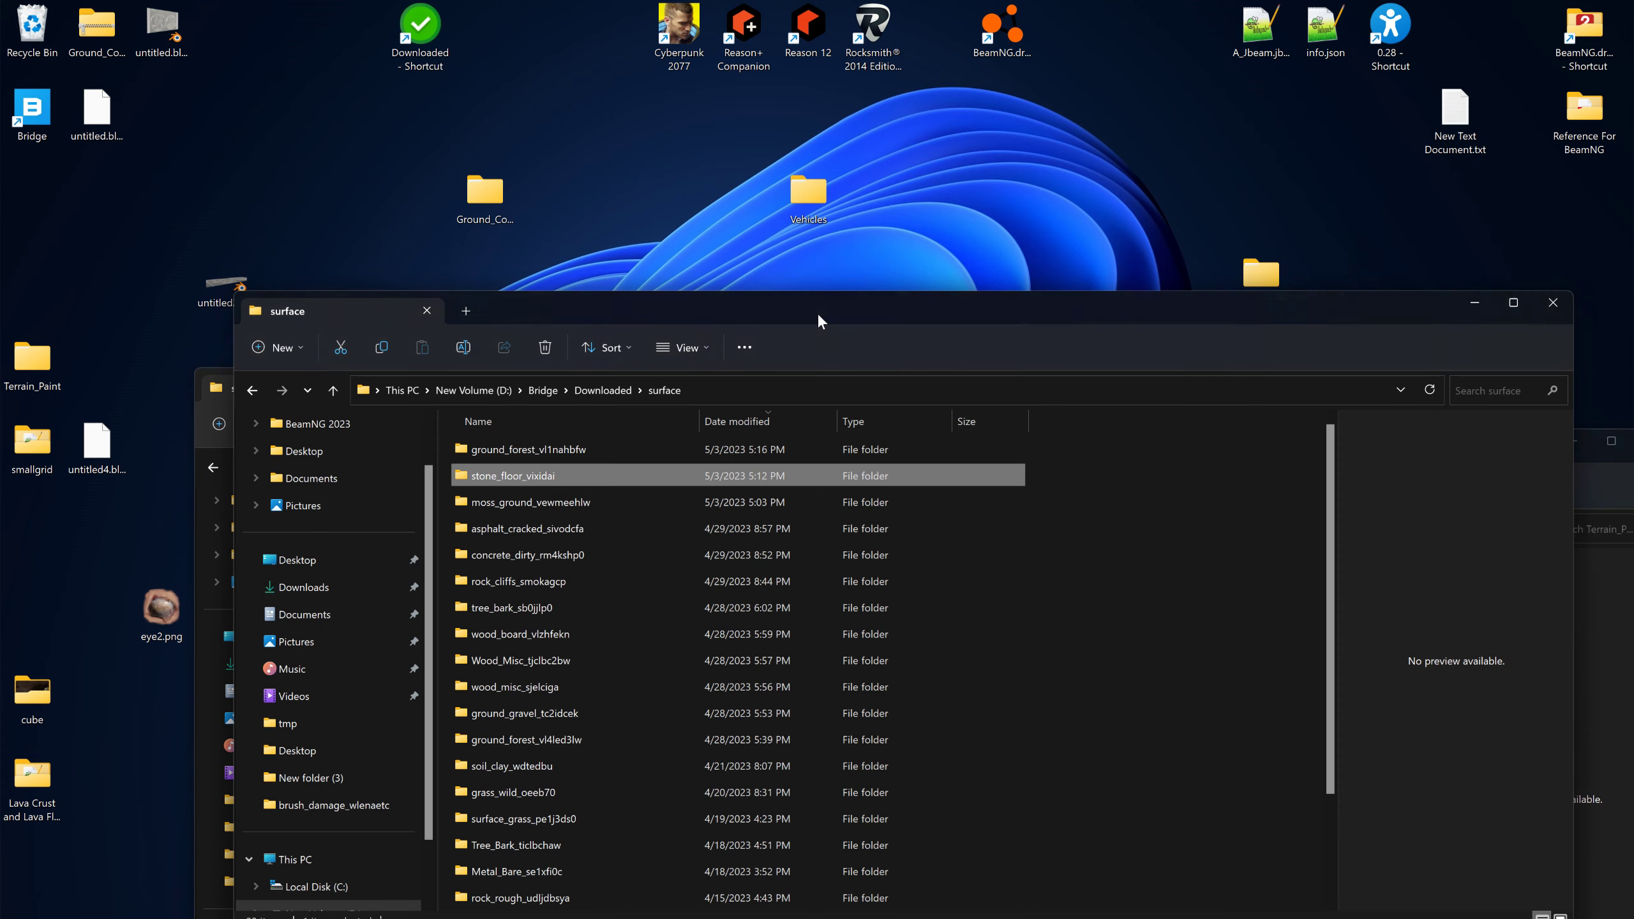
pyautogui.rightClick(569, 450)
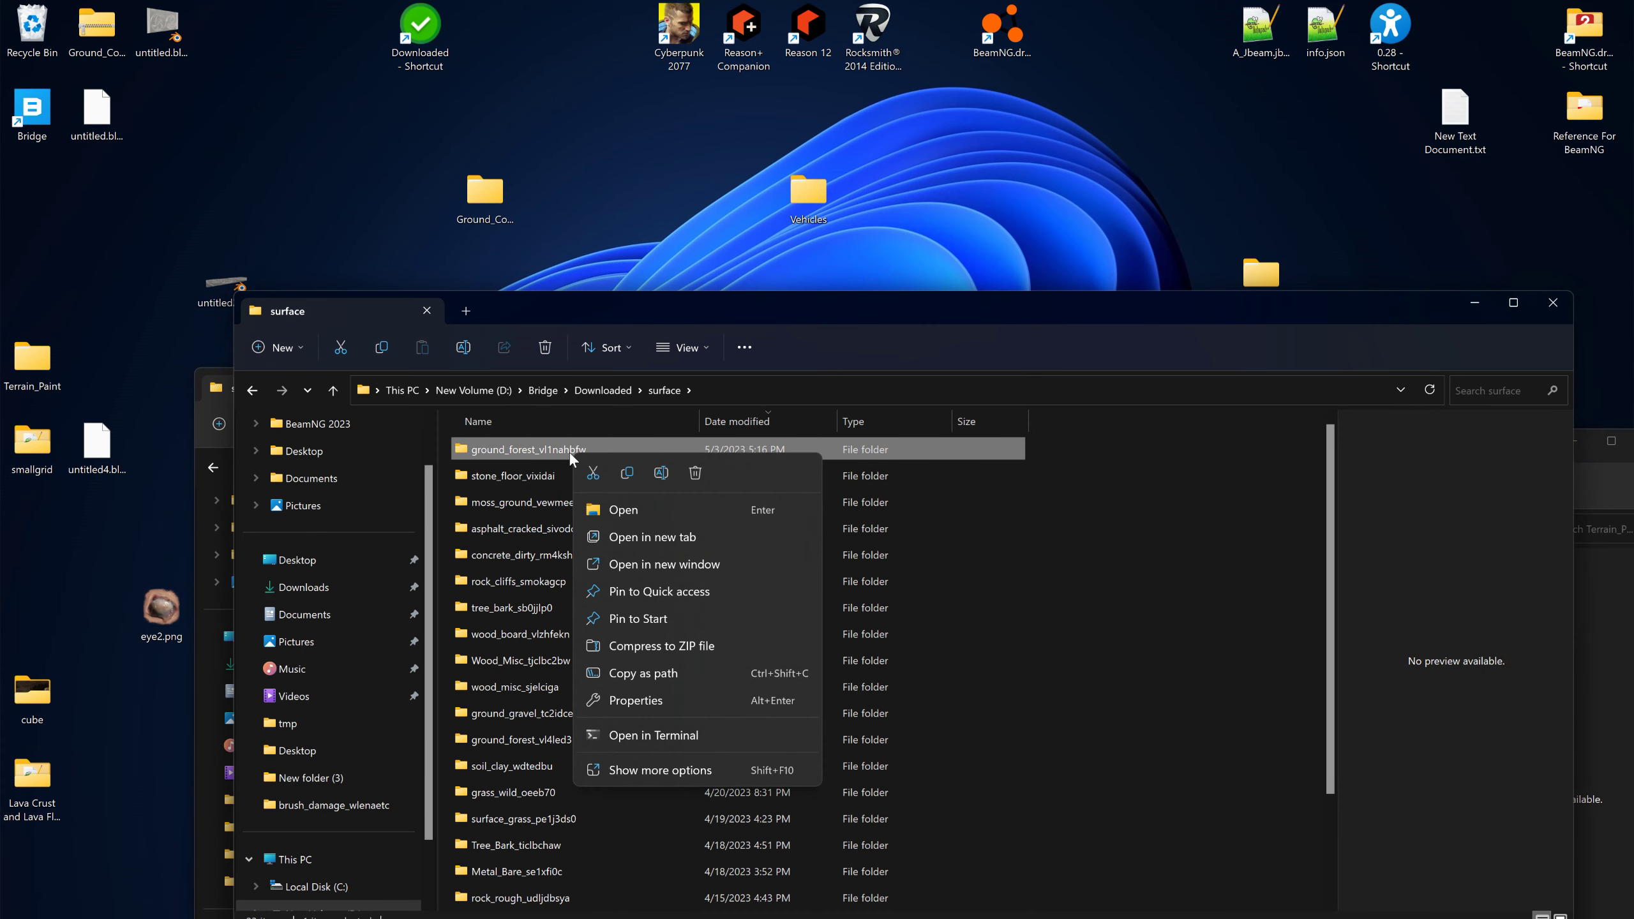
pyautogui.click(625, 475)
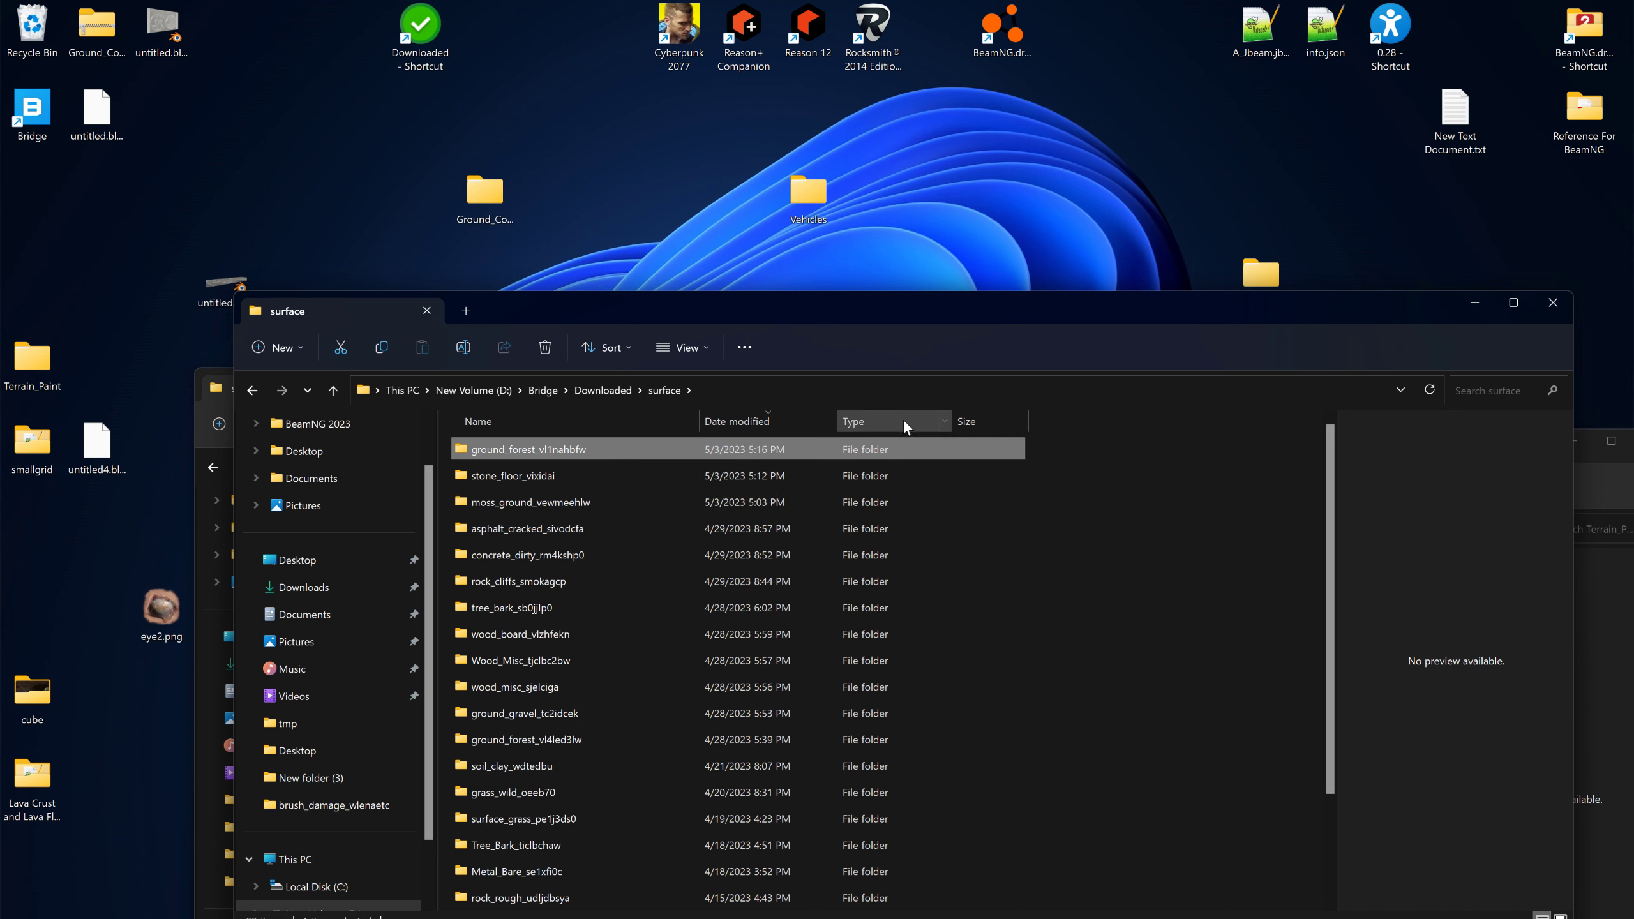
pyautogui.click(1605, 509)
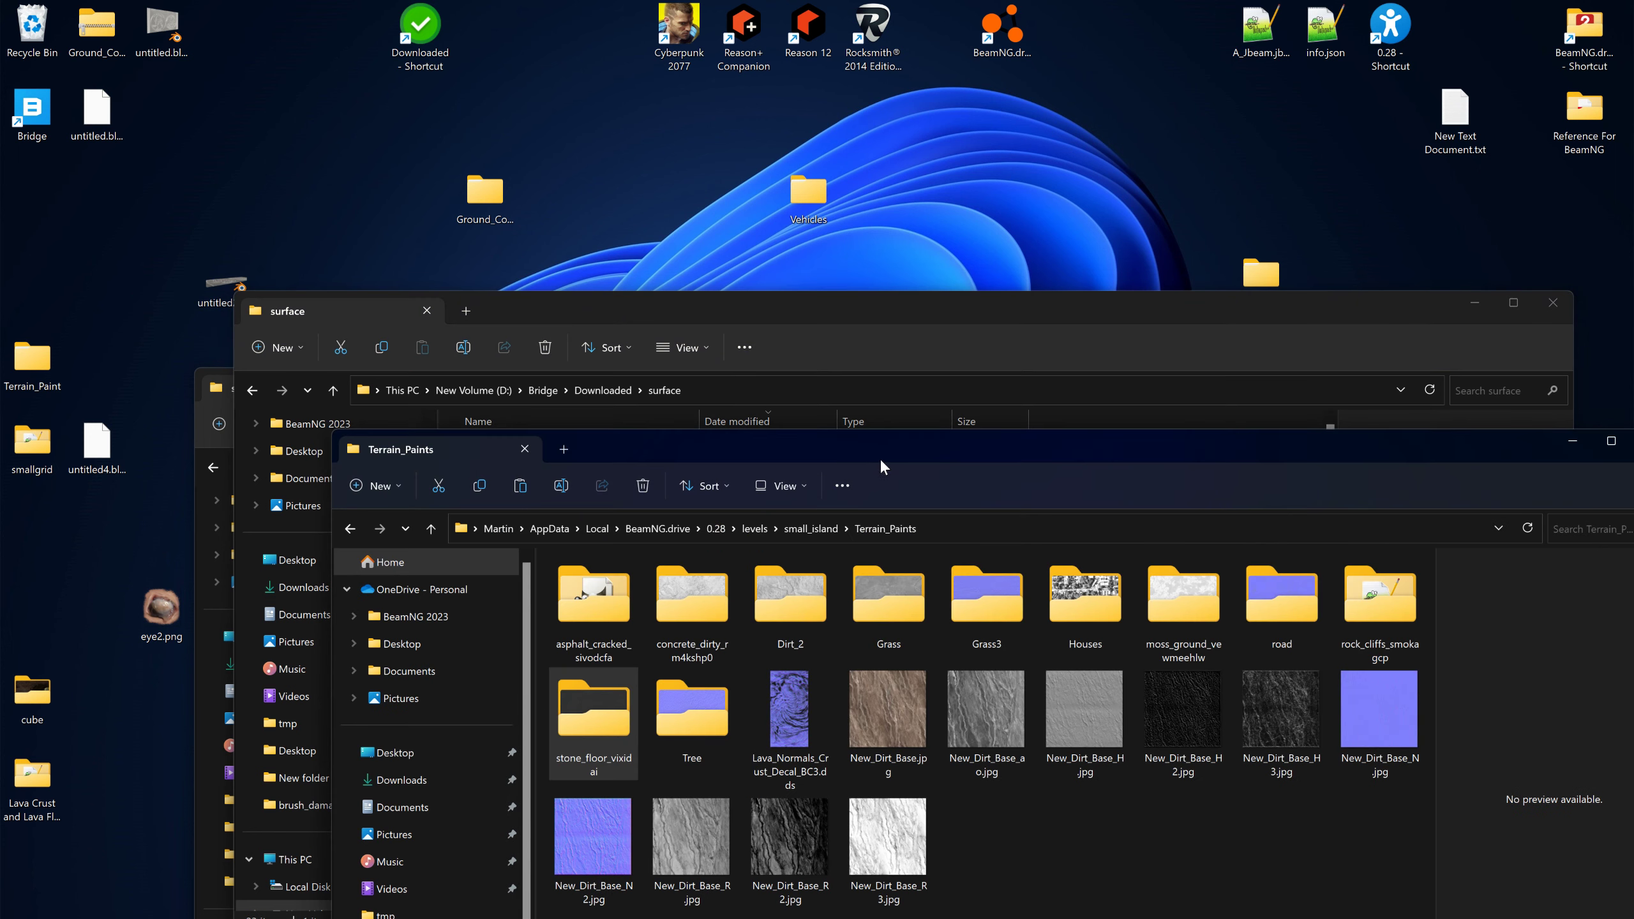
pyautogui.moveTo(879, 457); pyautogui.dragTo(770, 231)
pyautogui.rightClick(952, 650)
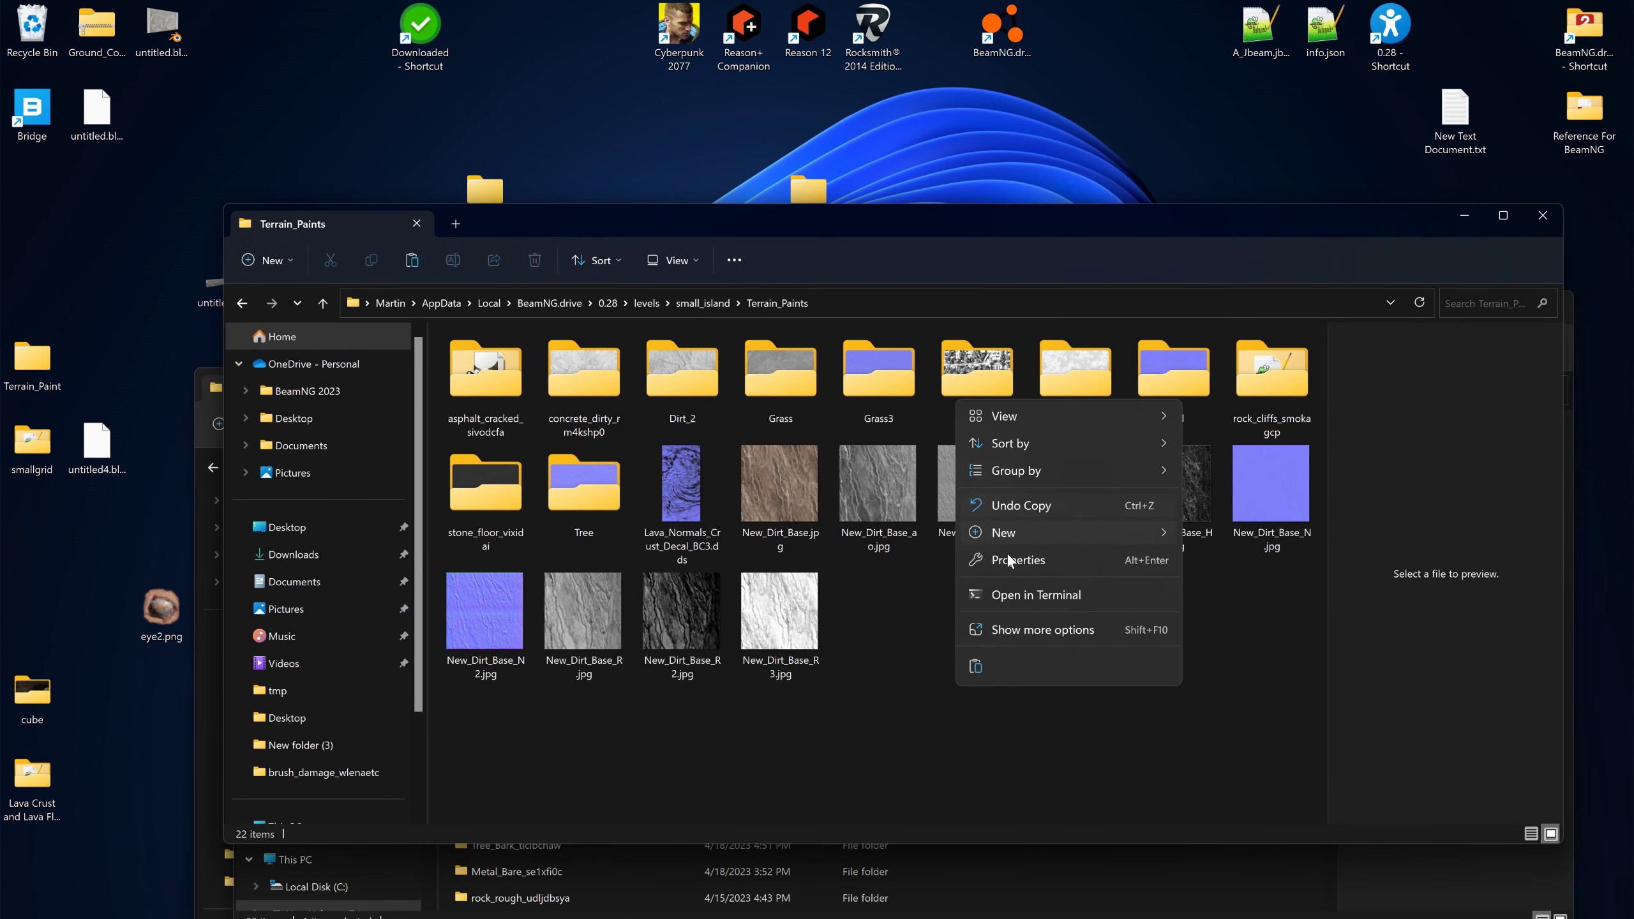
pyautogui.click(984, 667)
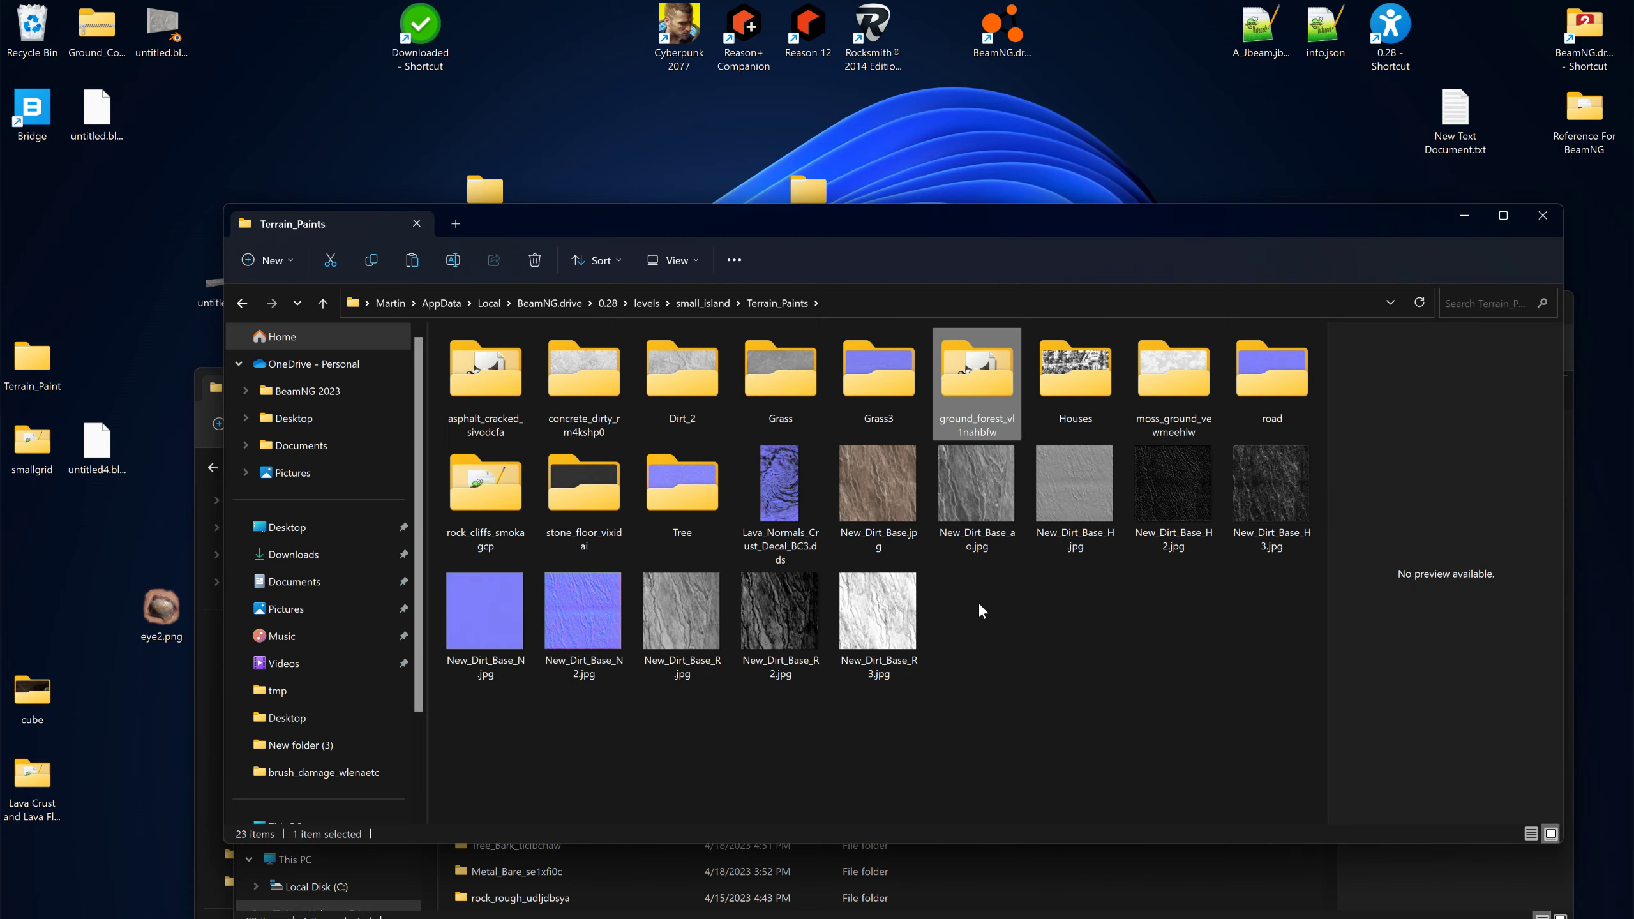
# Back in BeamNG.drive, add a new terrain material named Forest_Floor with the FOREST_FLOOR ground model
pyautogui.hotkey('alt', 'Tab')
pyautogui.hotkey('alt', 'Tab')
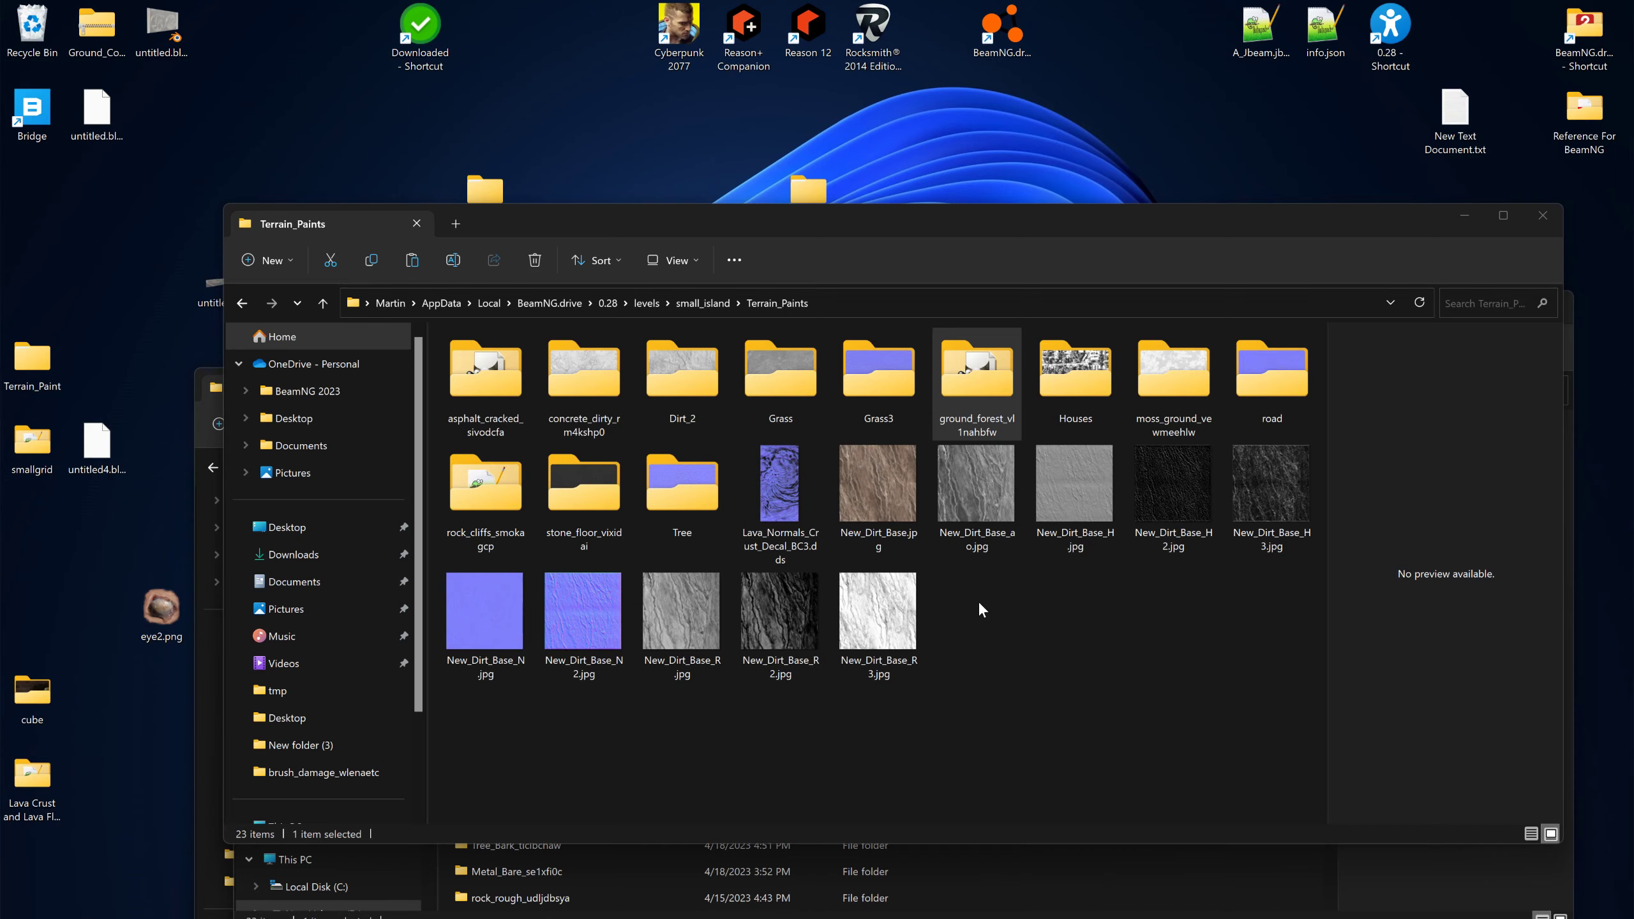
pyautogui.hotkey('alt', 'Tab')
pyautogui.click(319, 241)
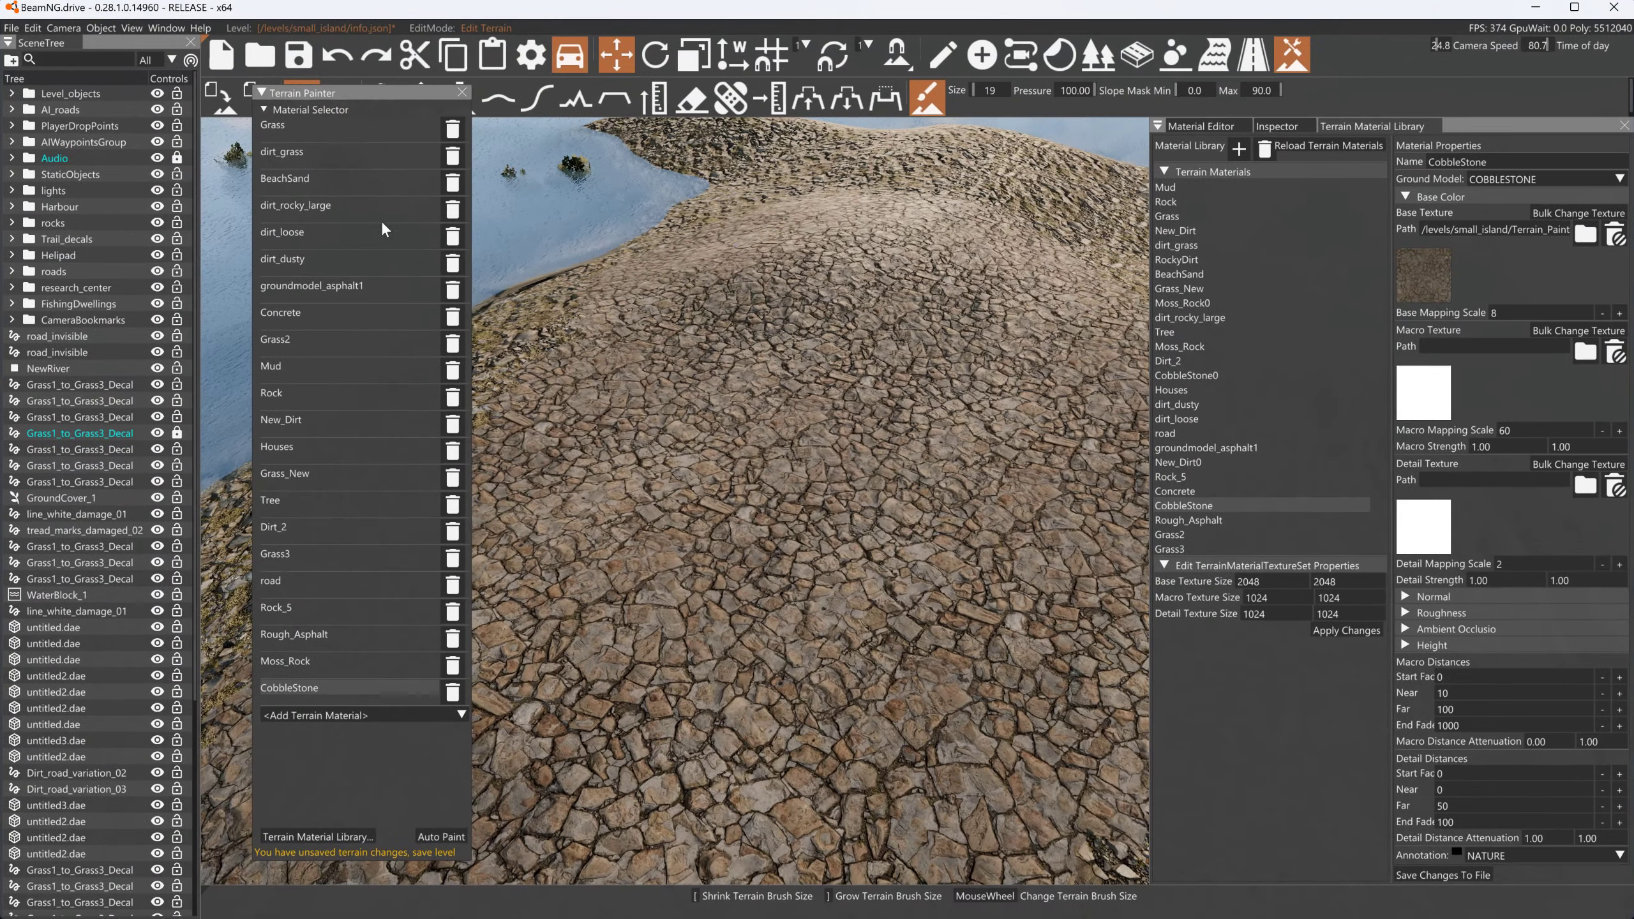
pyautogui.click(1239, 148)
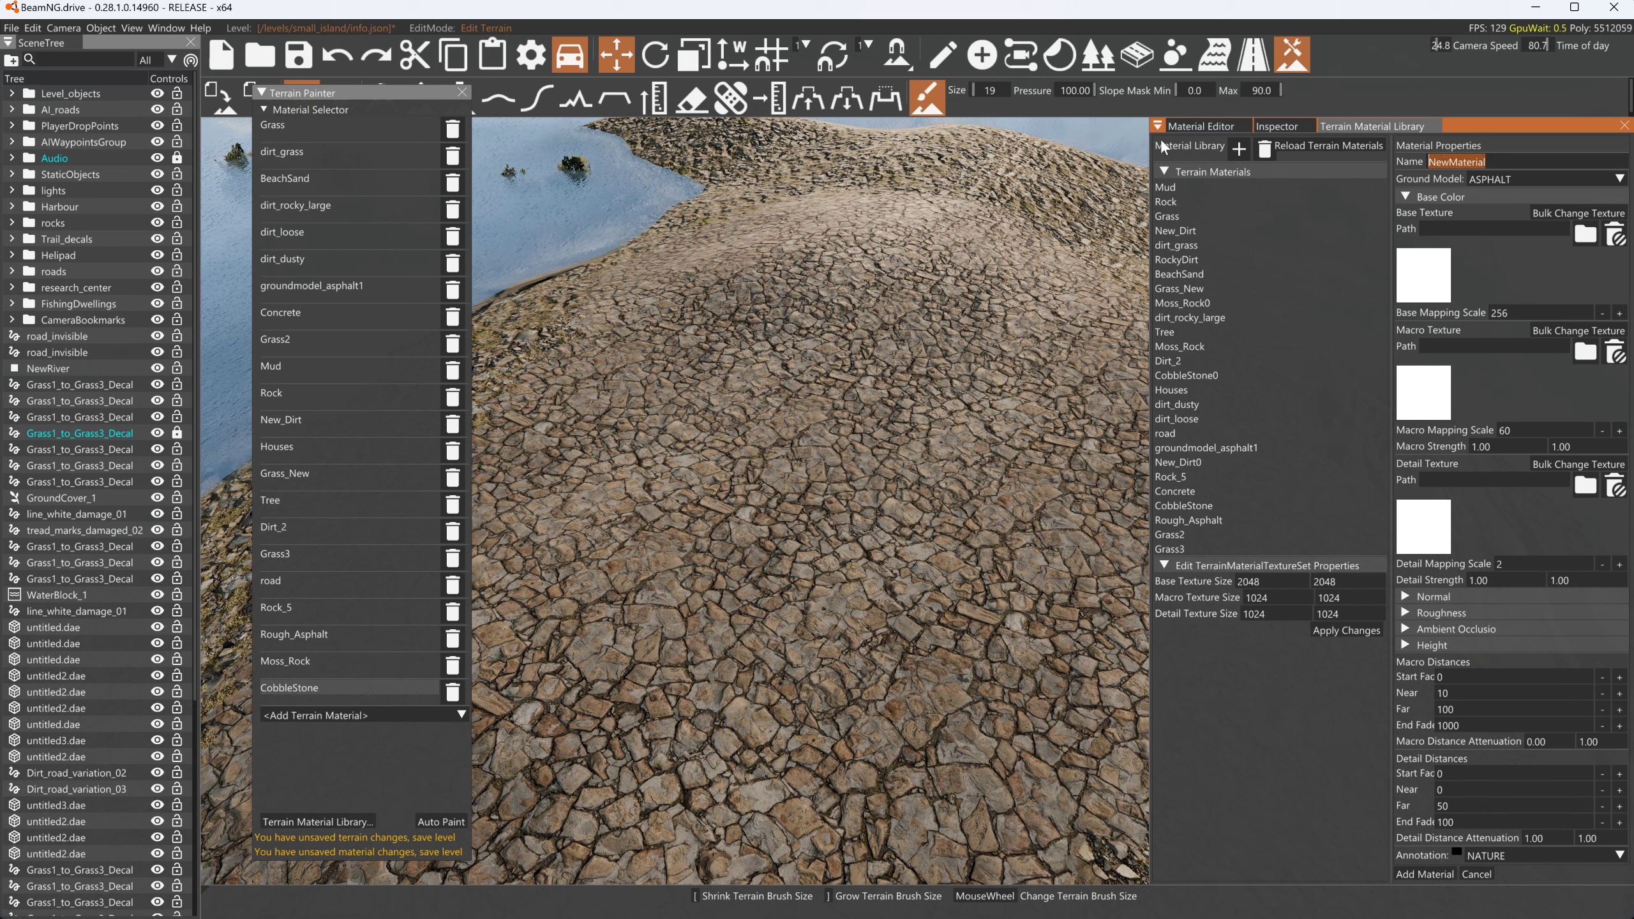
pyautogui.write('Forest')
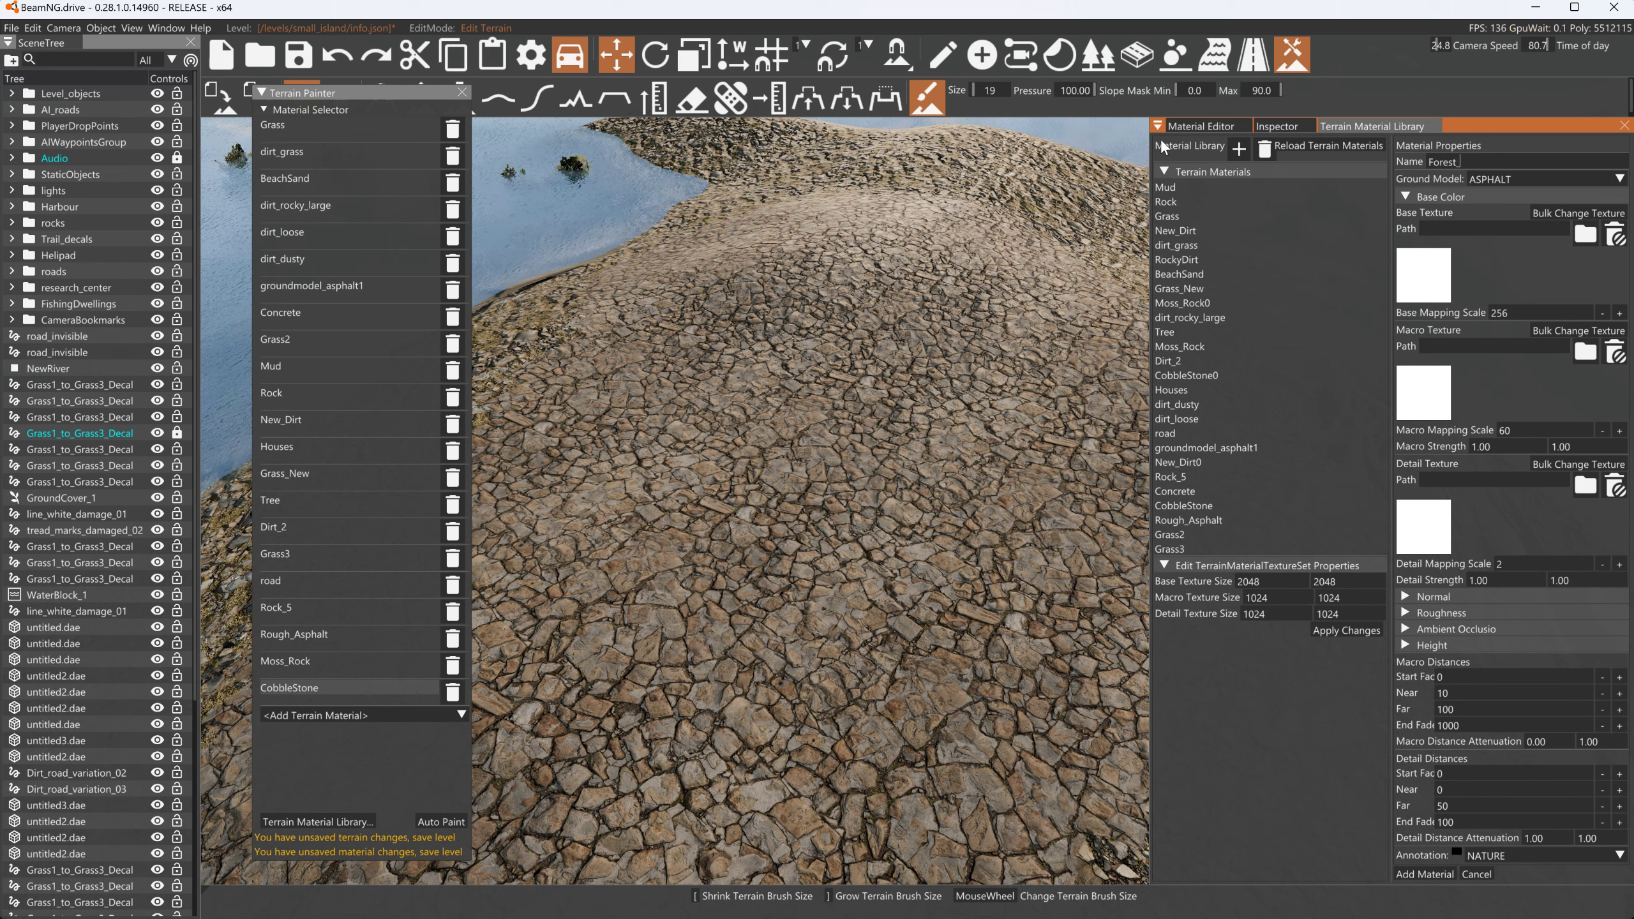
pyautogui.write('_Floor')
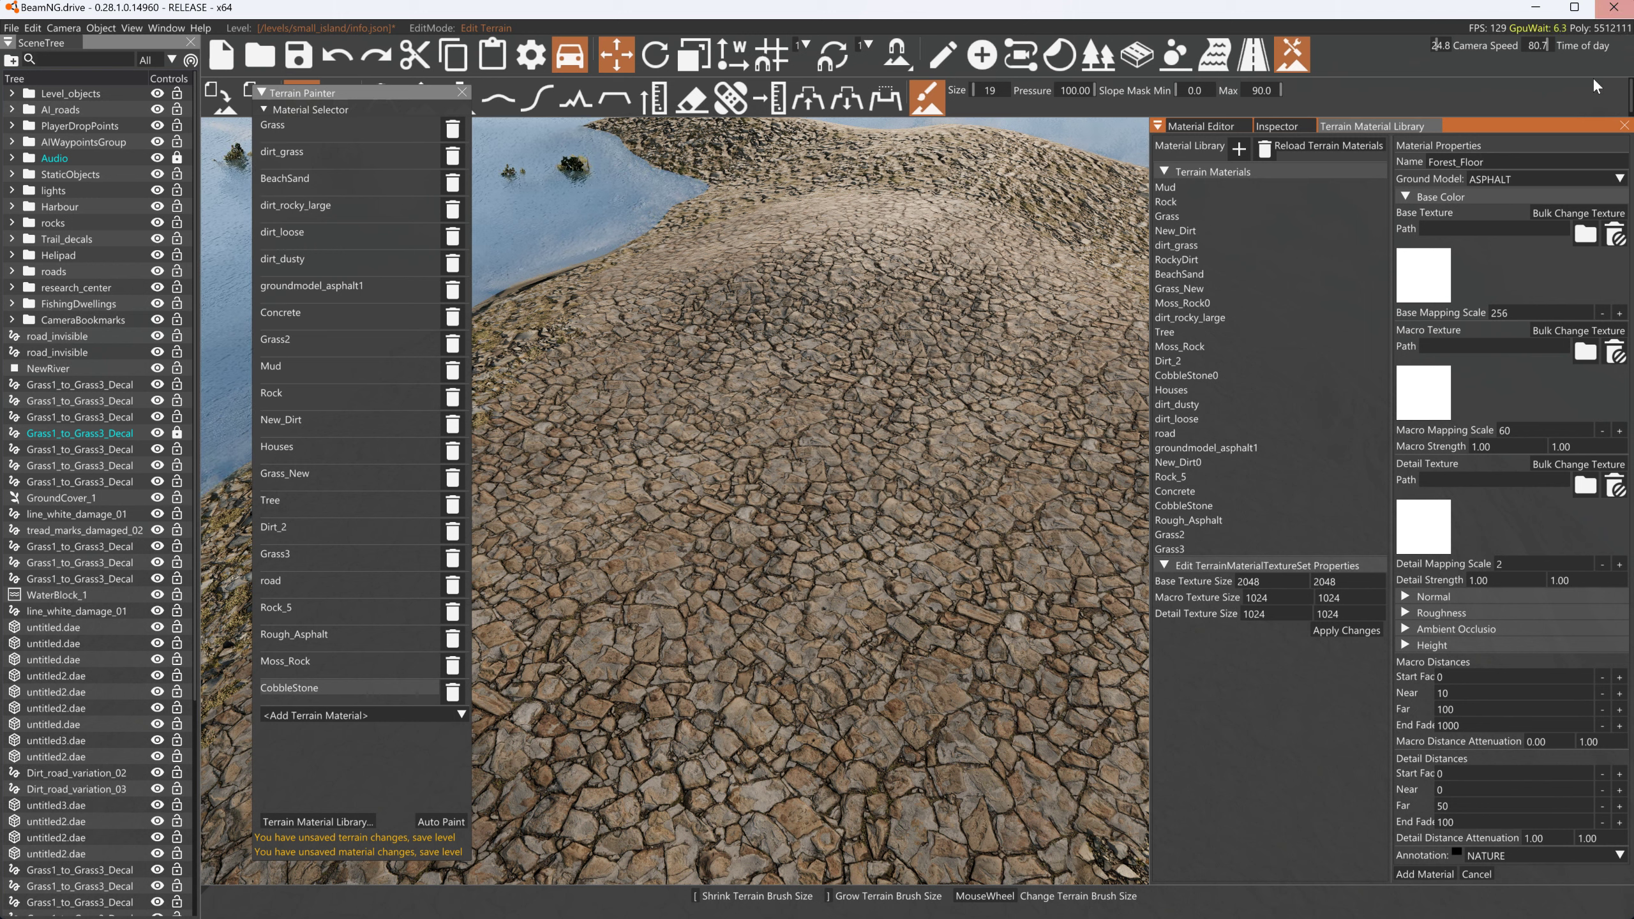
pyautogui.click(1554, 176)
pyautogui.scroll(-6, 1527, 219)
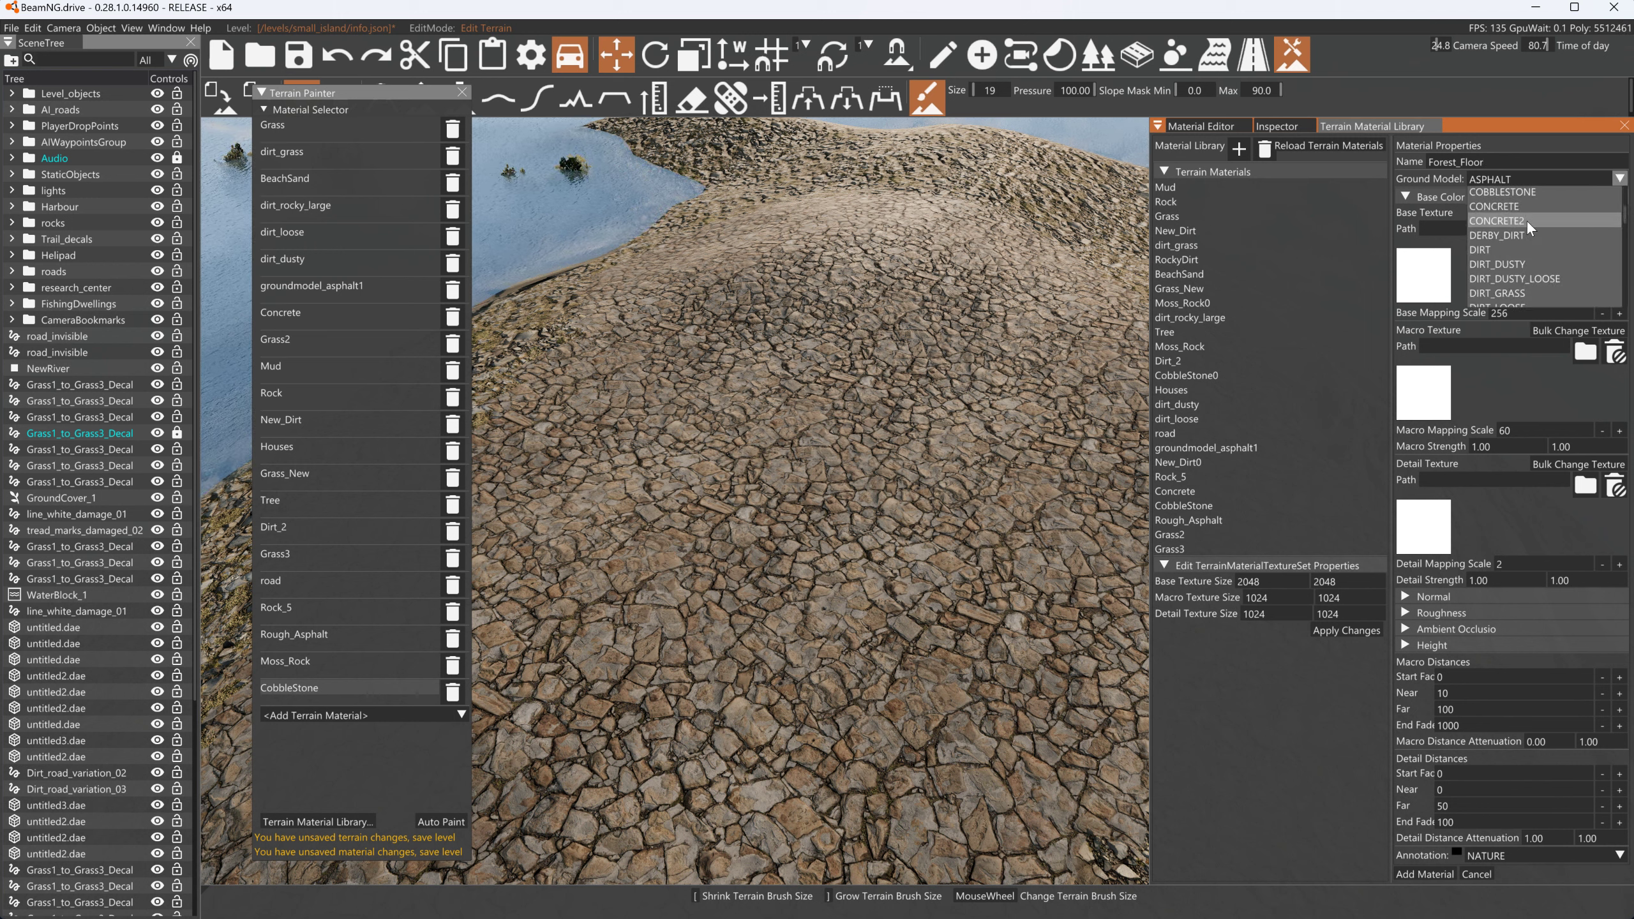
pyautogui.click(1519, 195)
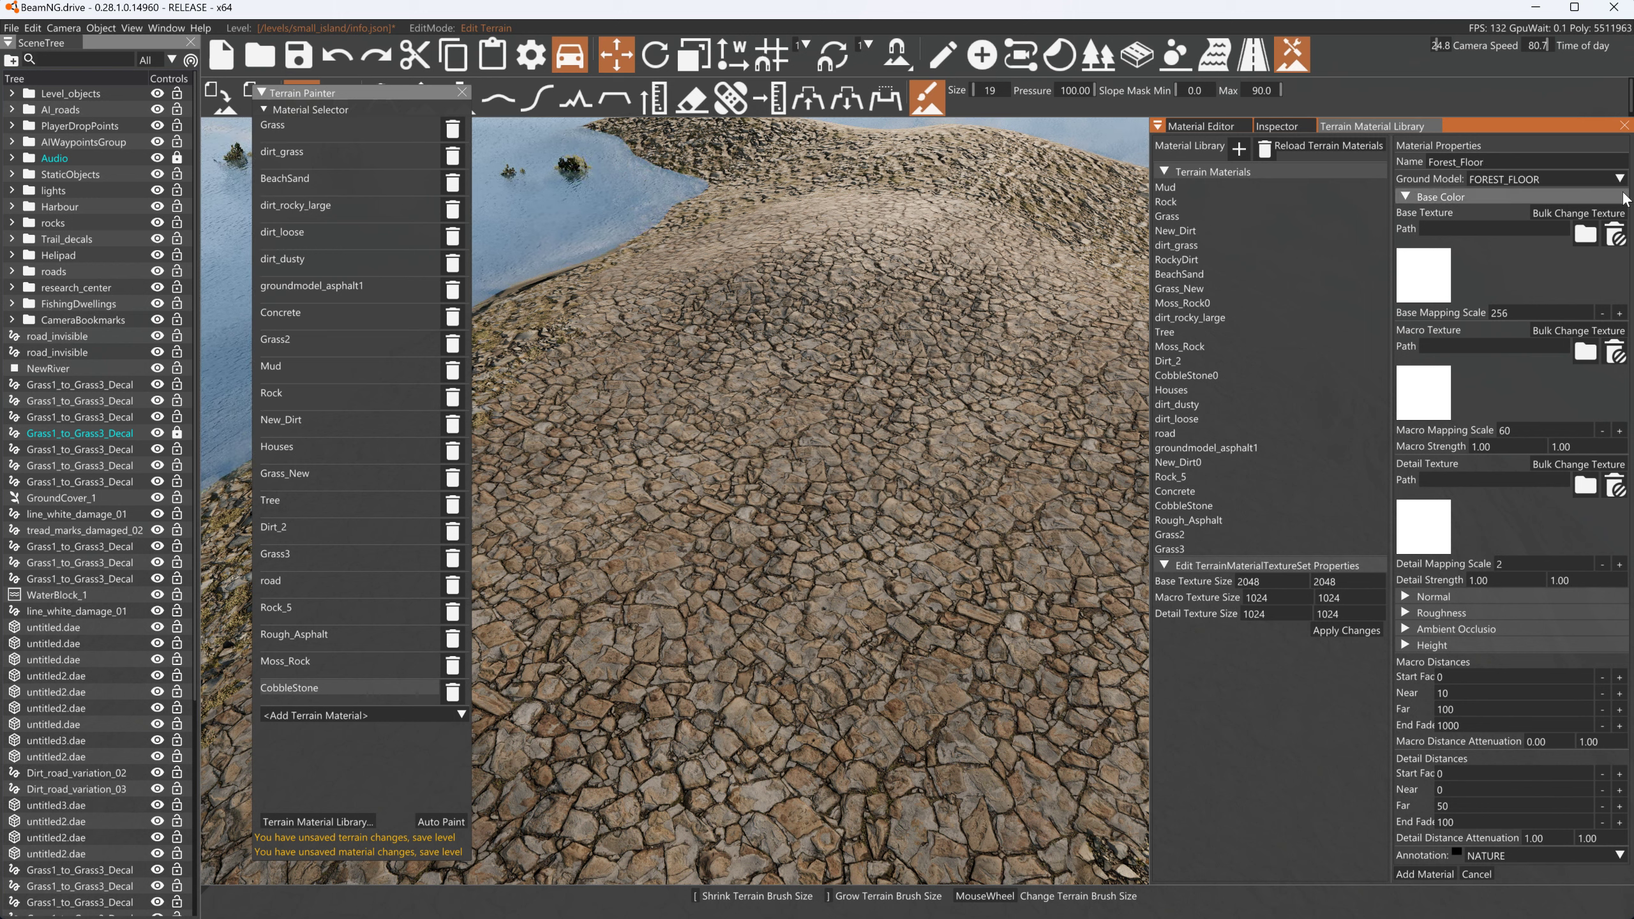
pyautogui.click(1437, 873)
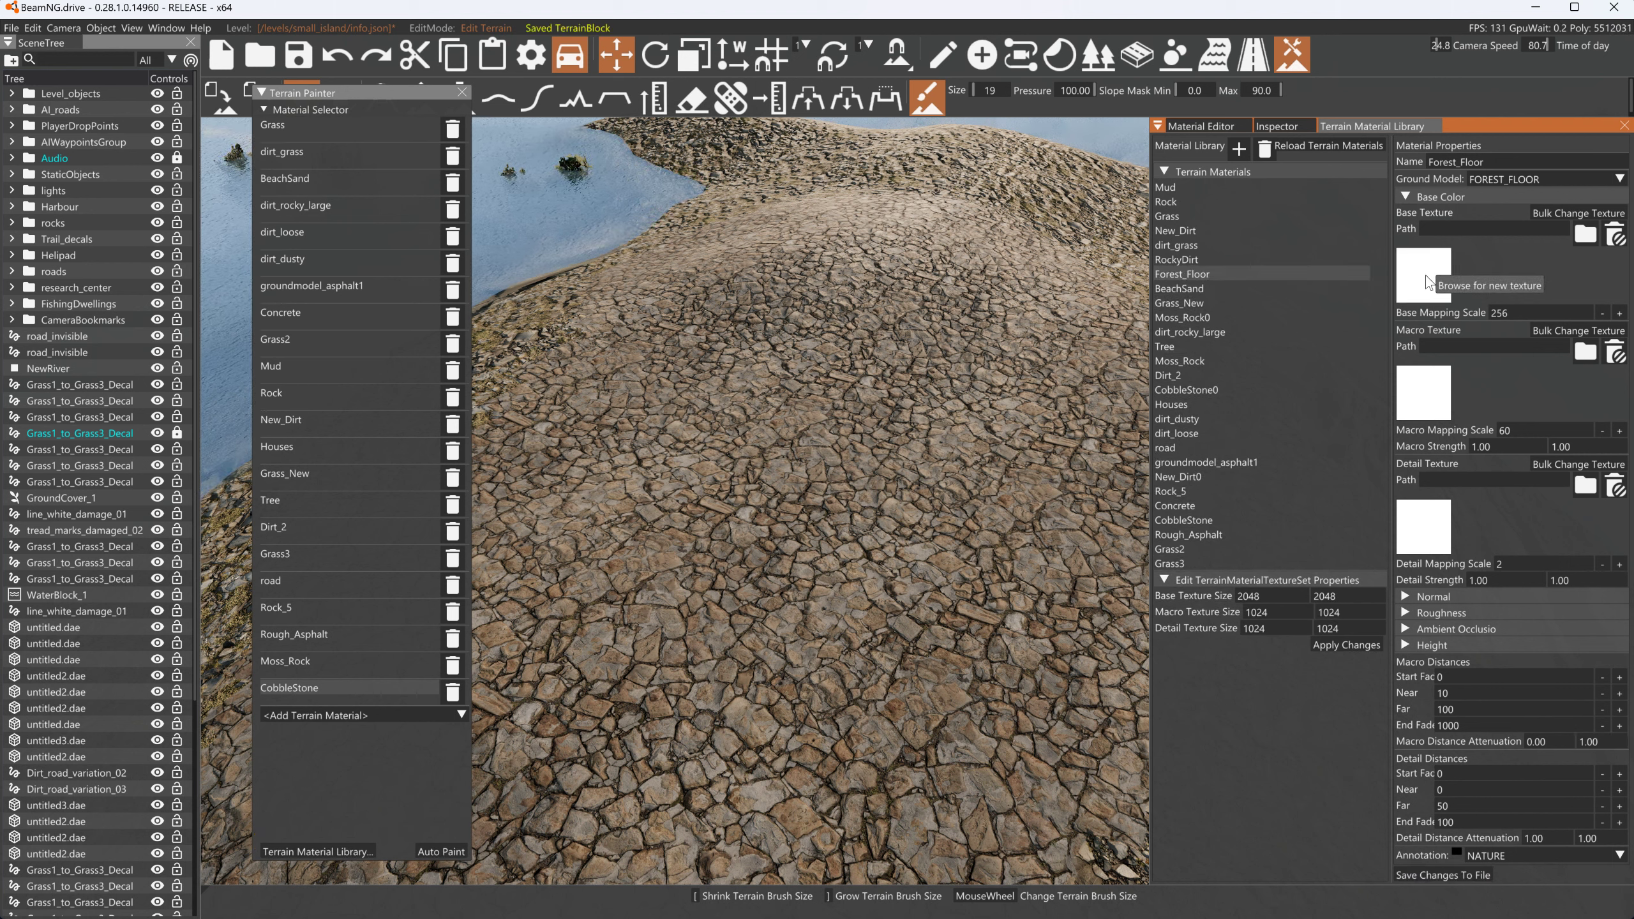
# Browse to /levels/small_island/Terrain_Paints/ for the Forest_Floor material's Base Color base texture
pyautogui.click(1406, 197)
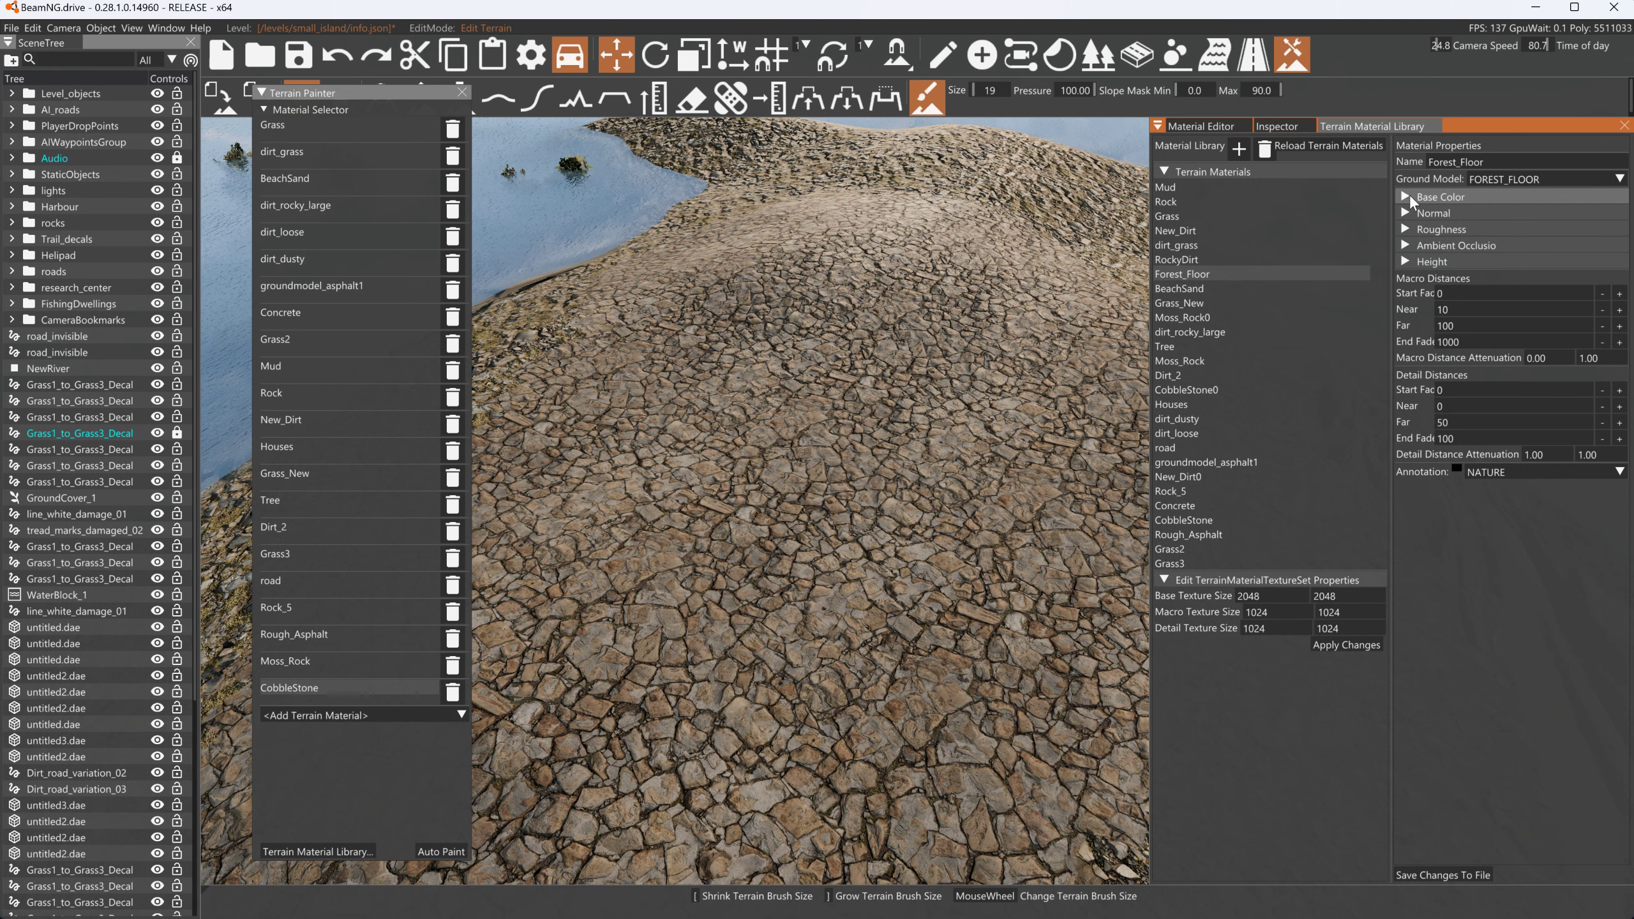
pyautogui.click(1409, 194)
pyautogui.click(1416, 258)
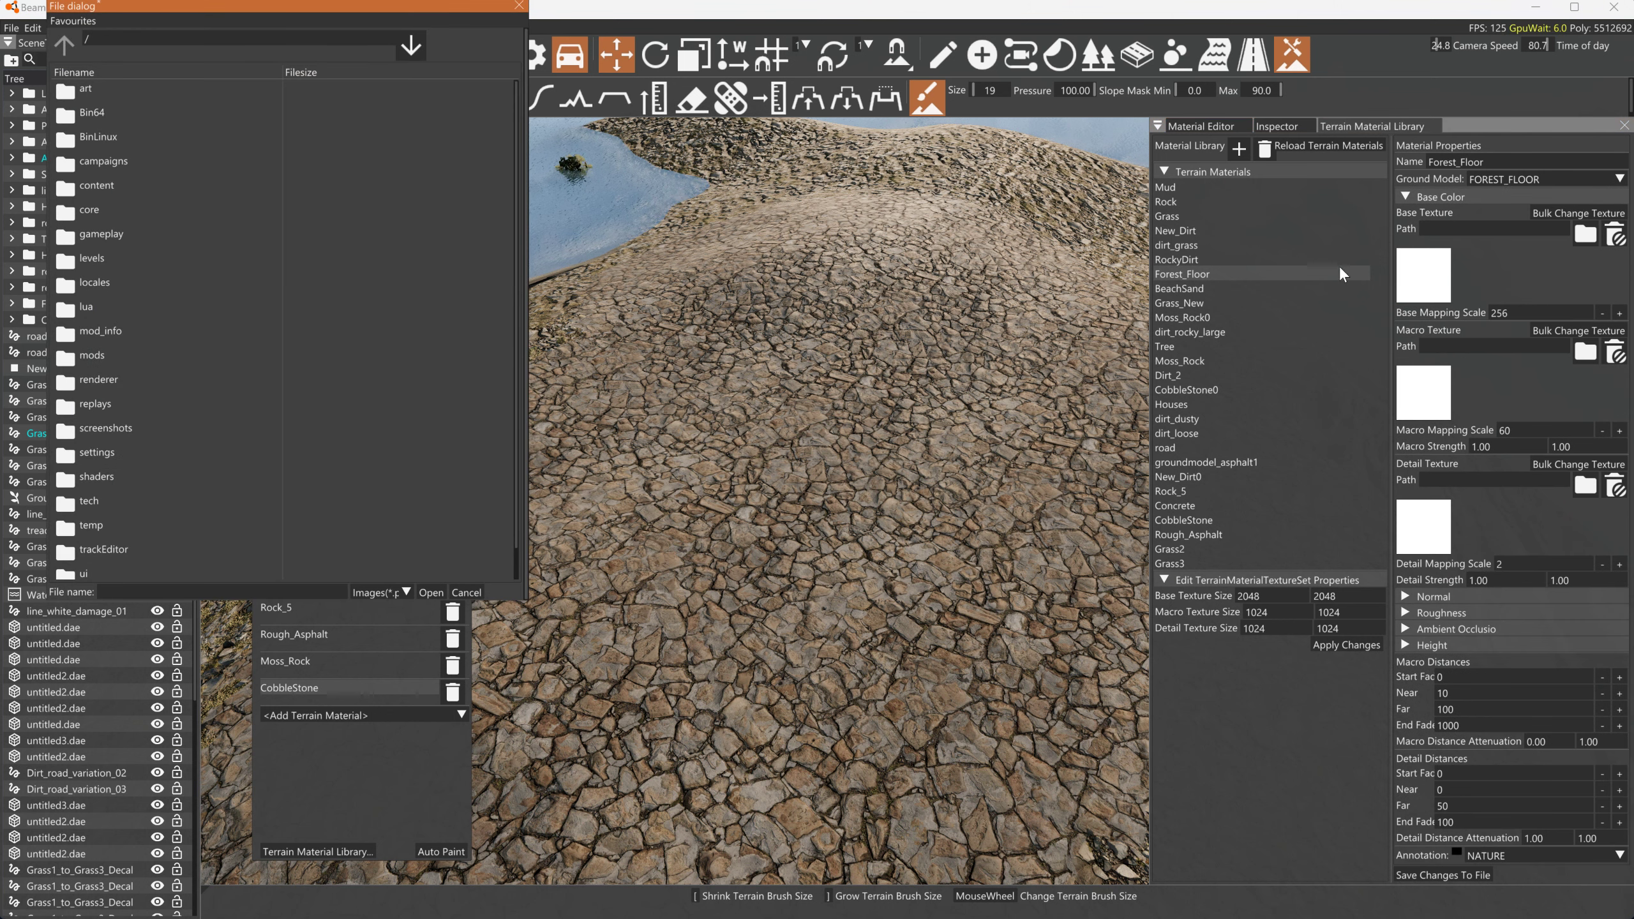
pyautogui.click(151, 45)
pyautogui.doubleClick(99, 255)
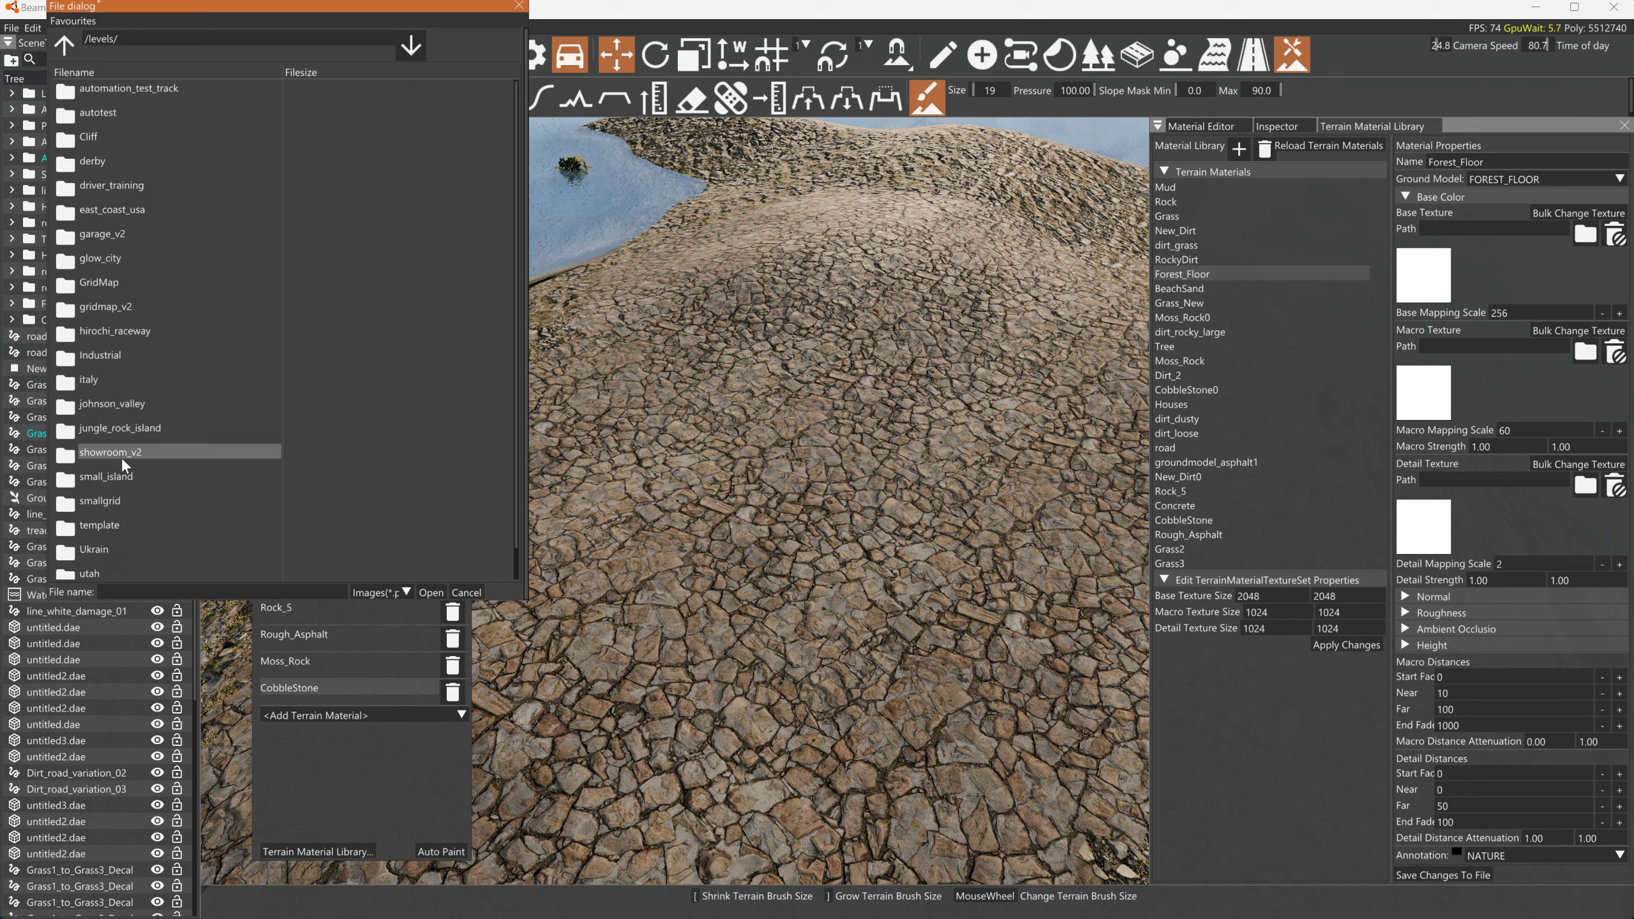
pyautogui.doubleClick(122, 479)
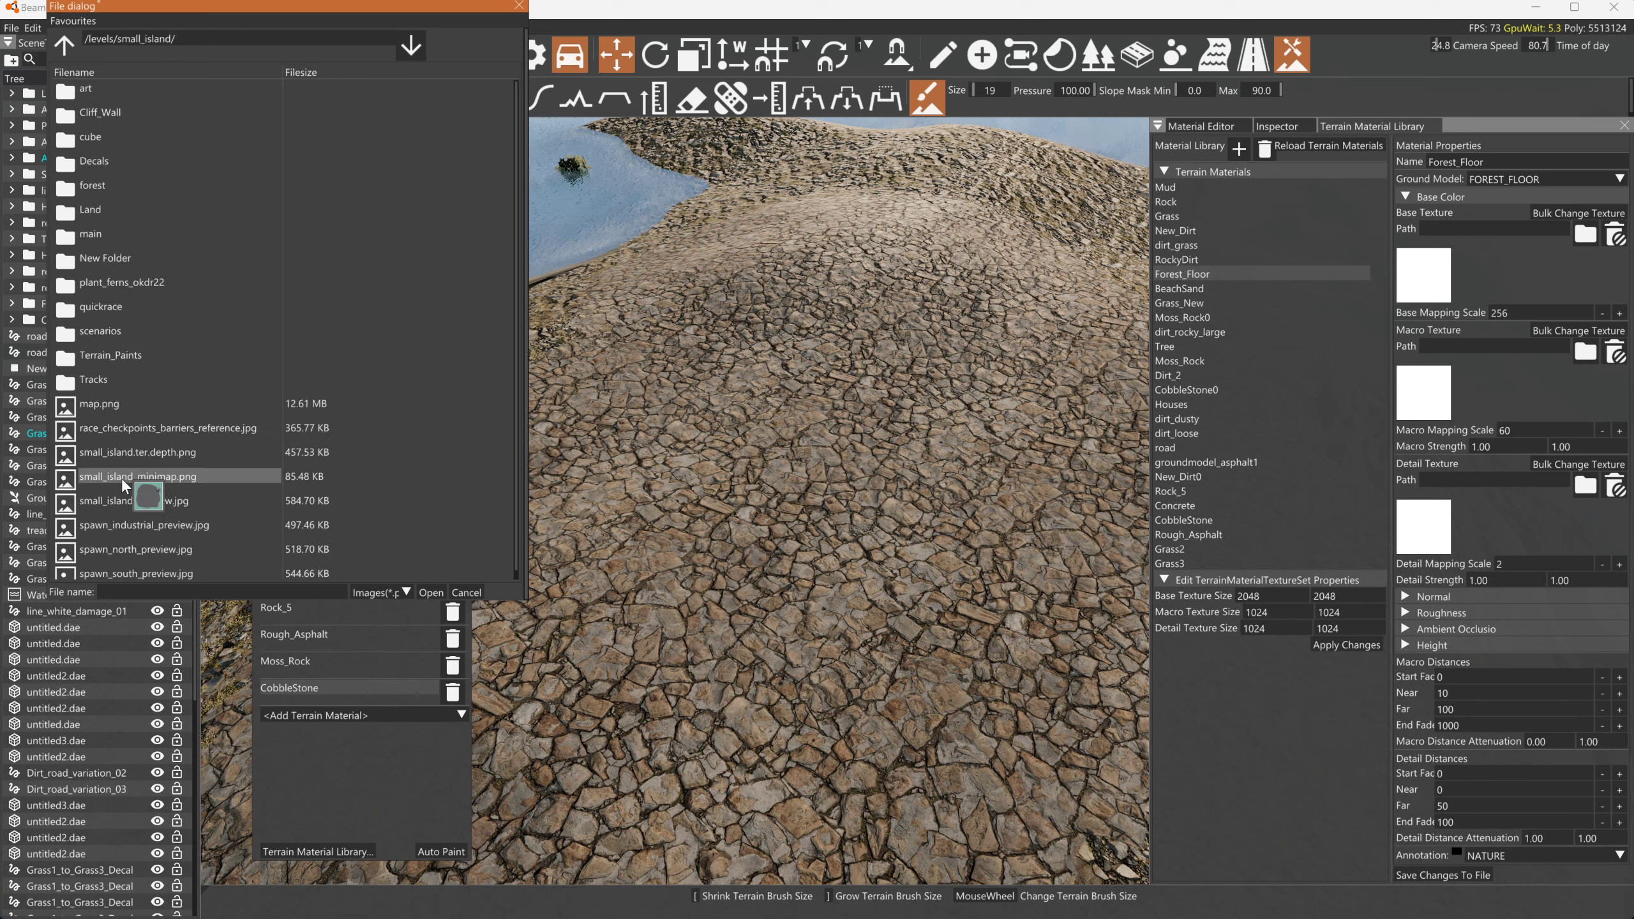
pyautogui.doubleClick(152, 358)
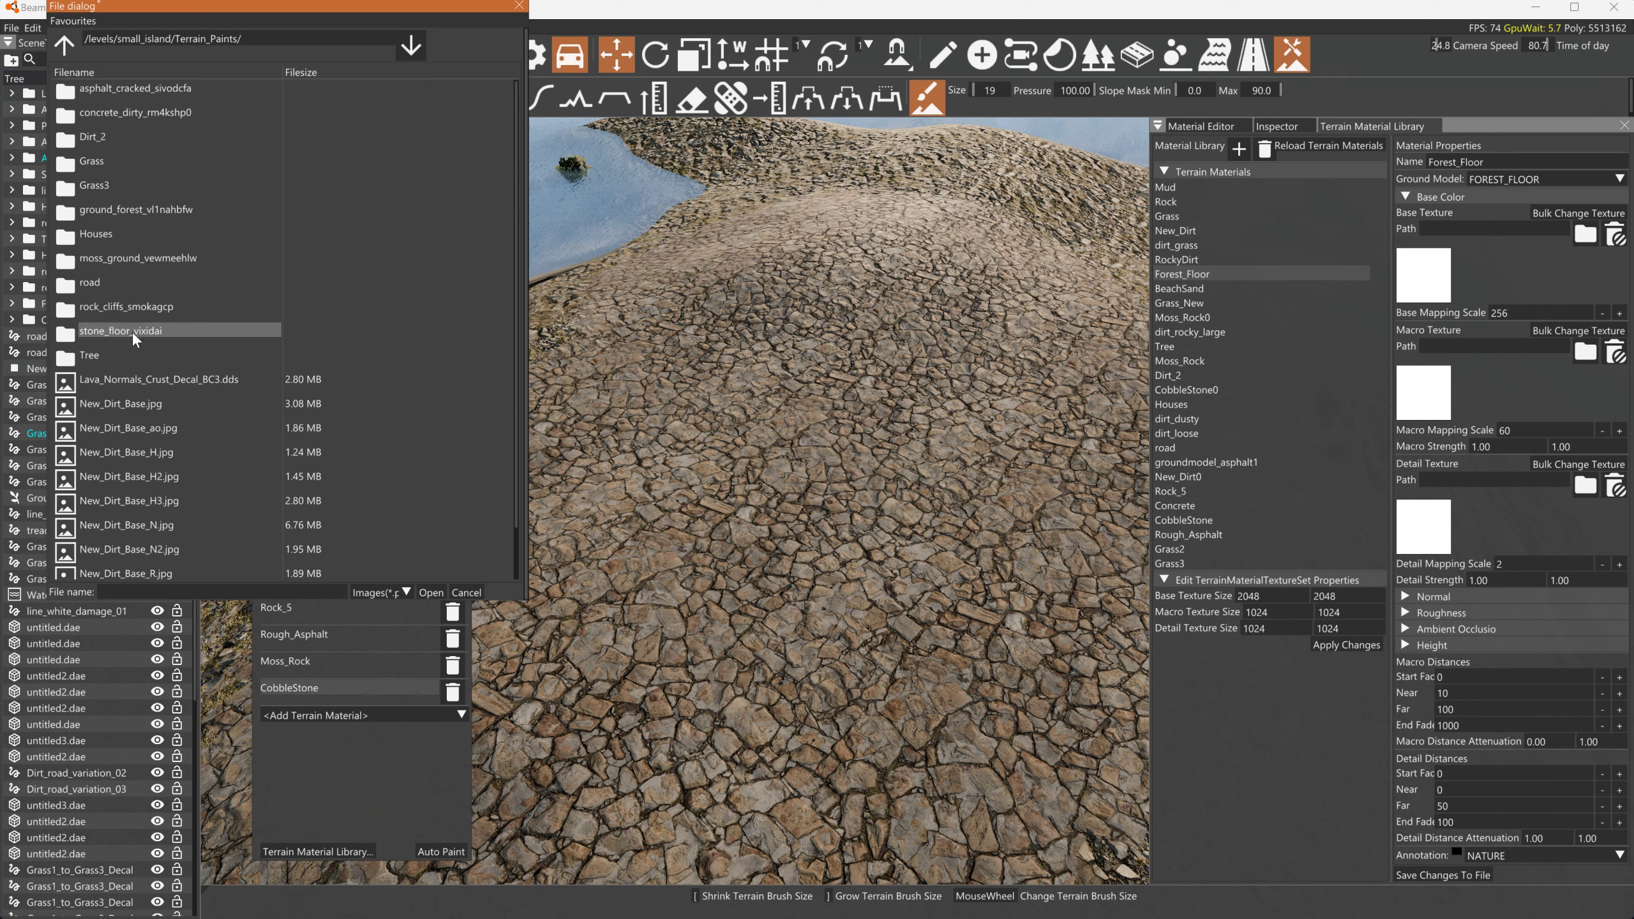
pyautogui.doubleClick(132, 332)
pyautogui.click(60, 41)
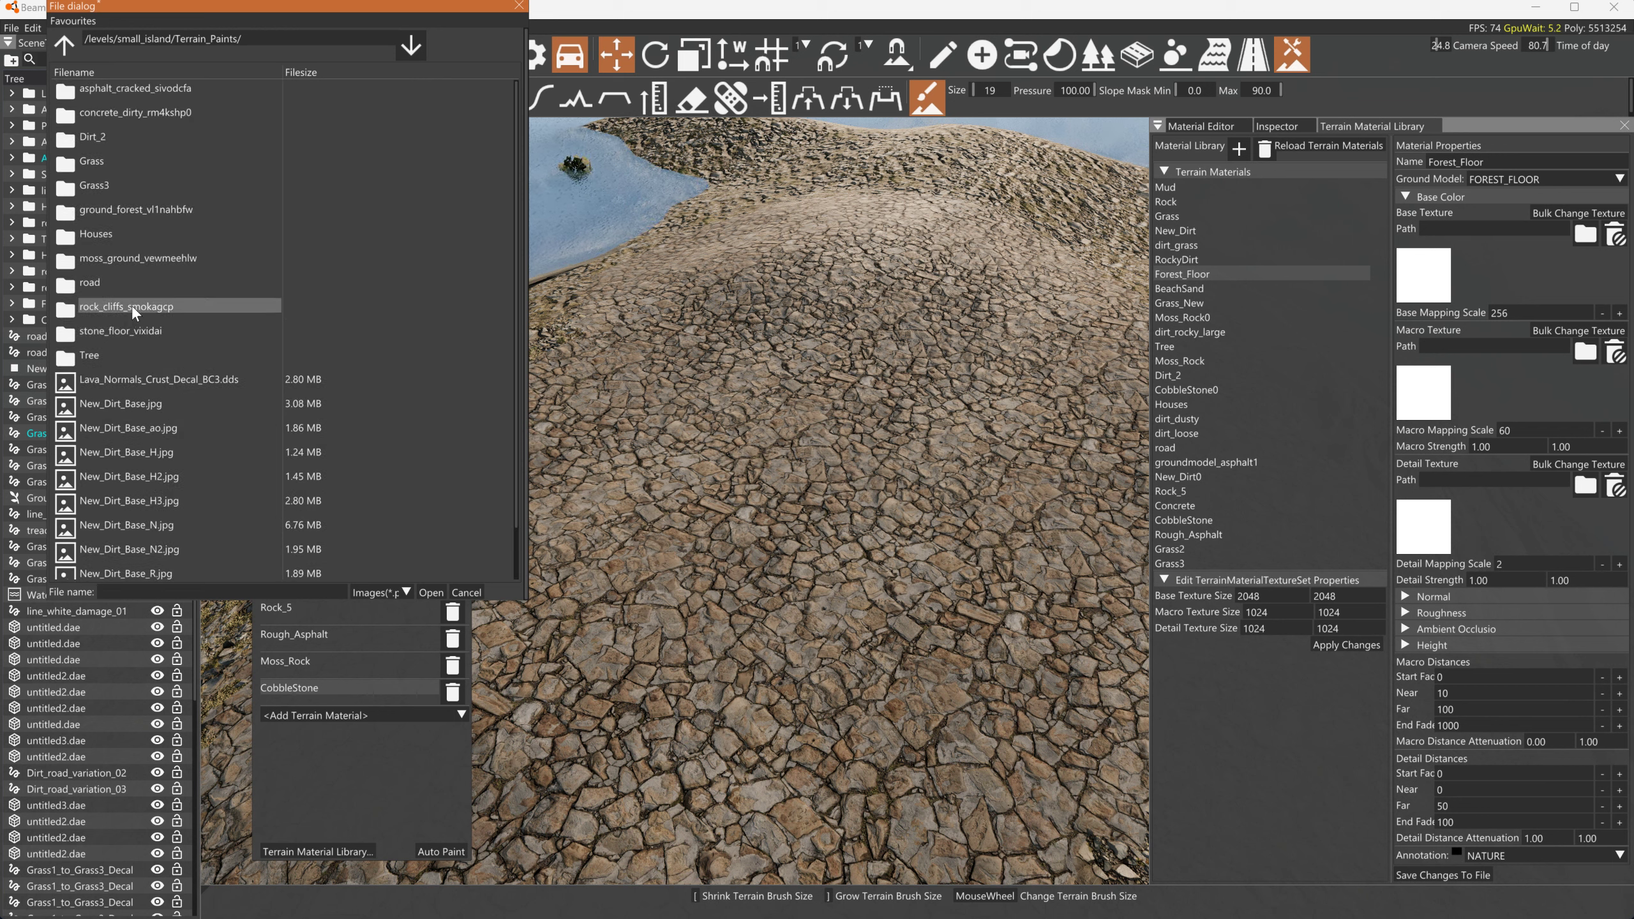
pyautogui.click(64, 45)
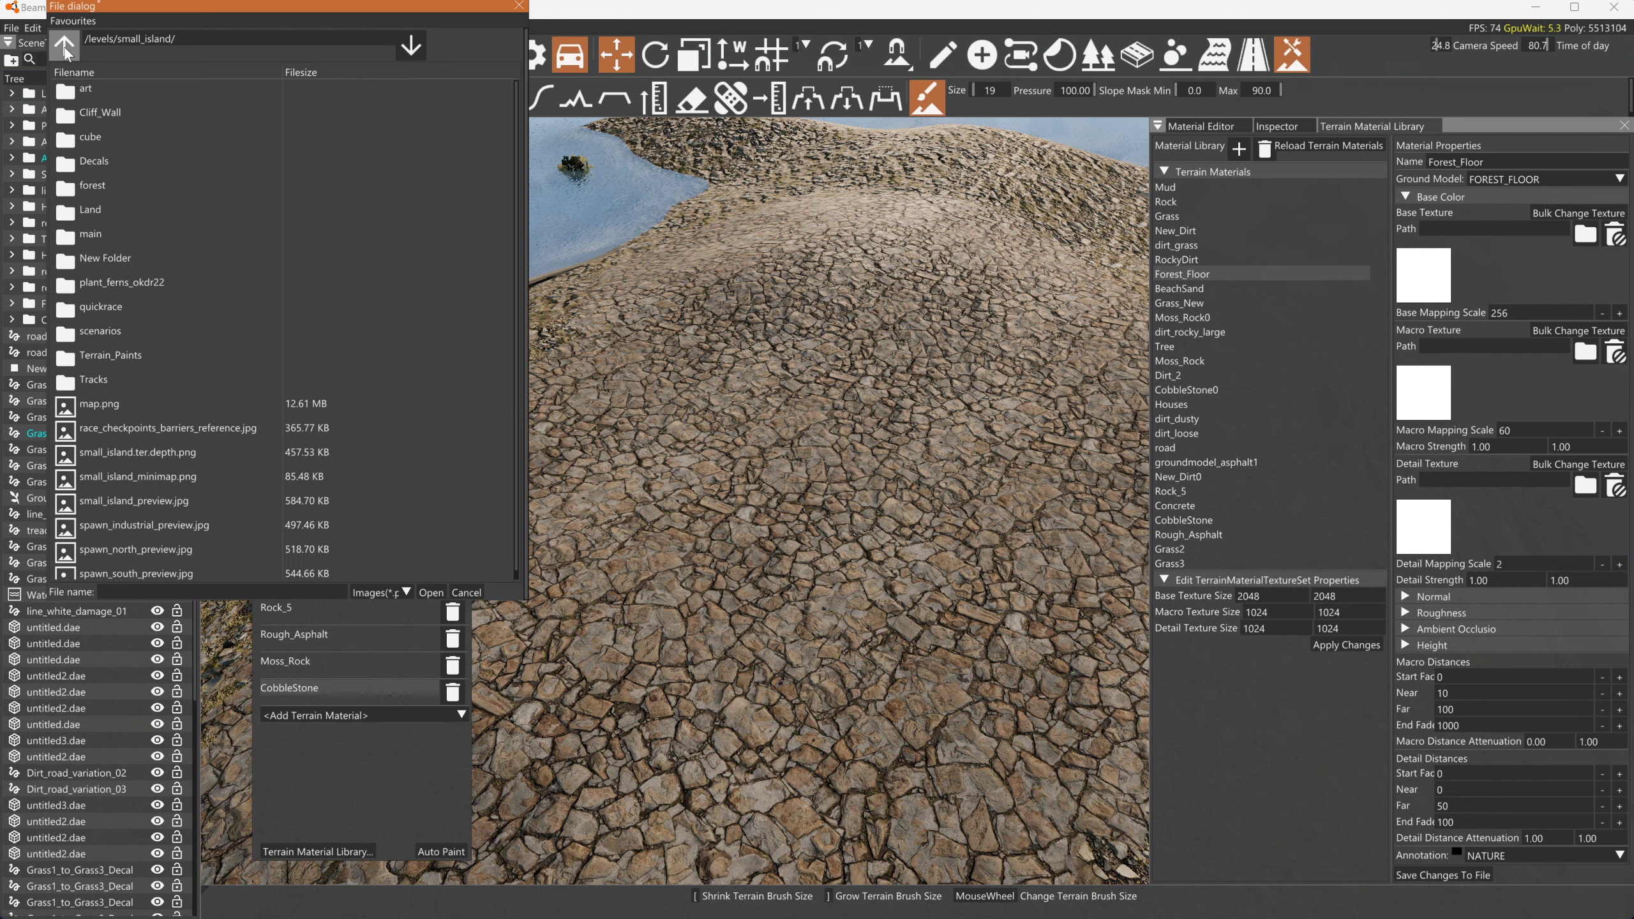
# Switch to File Explorer to check which Terrain_Paints folder holds the downloaded forest floor textures, and return to the texture browser
pyautogui.hotkey('alt', 'Tab')
pyautogui.hotkey('alt', 'Tab')
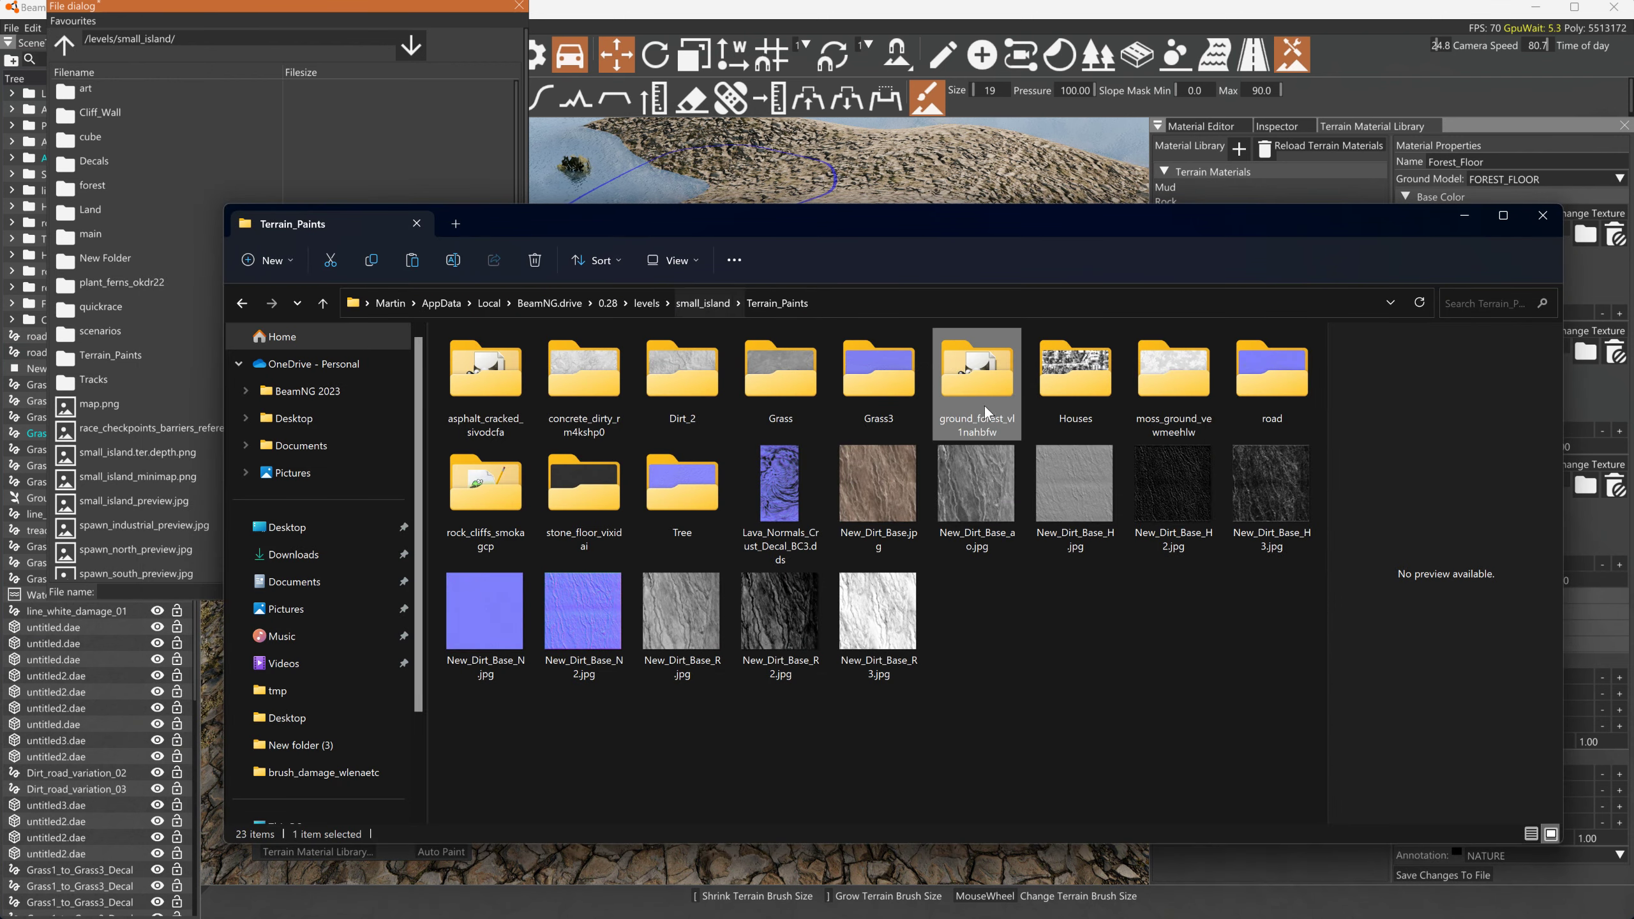
pyautogui.moveTo(992, 391)
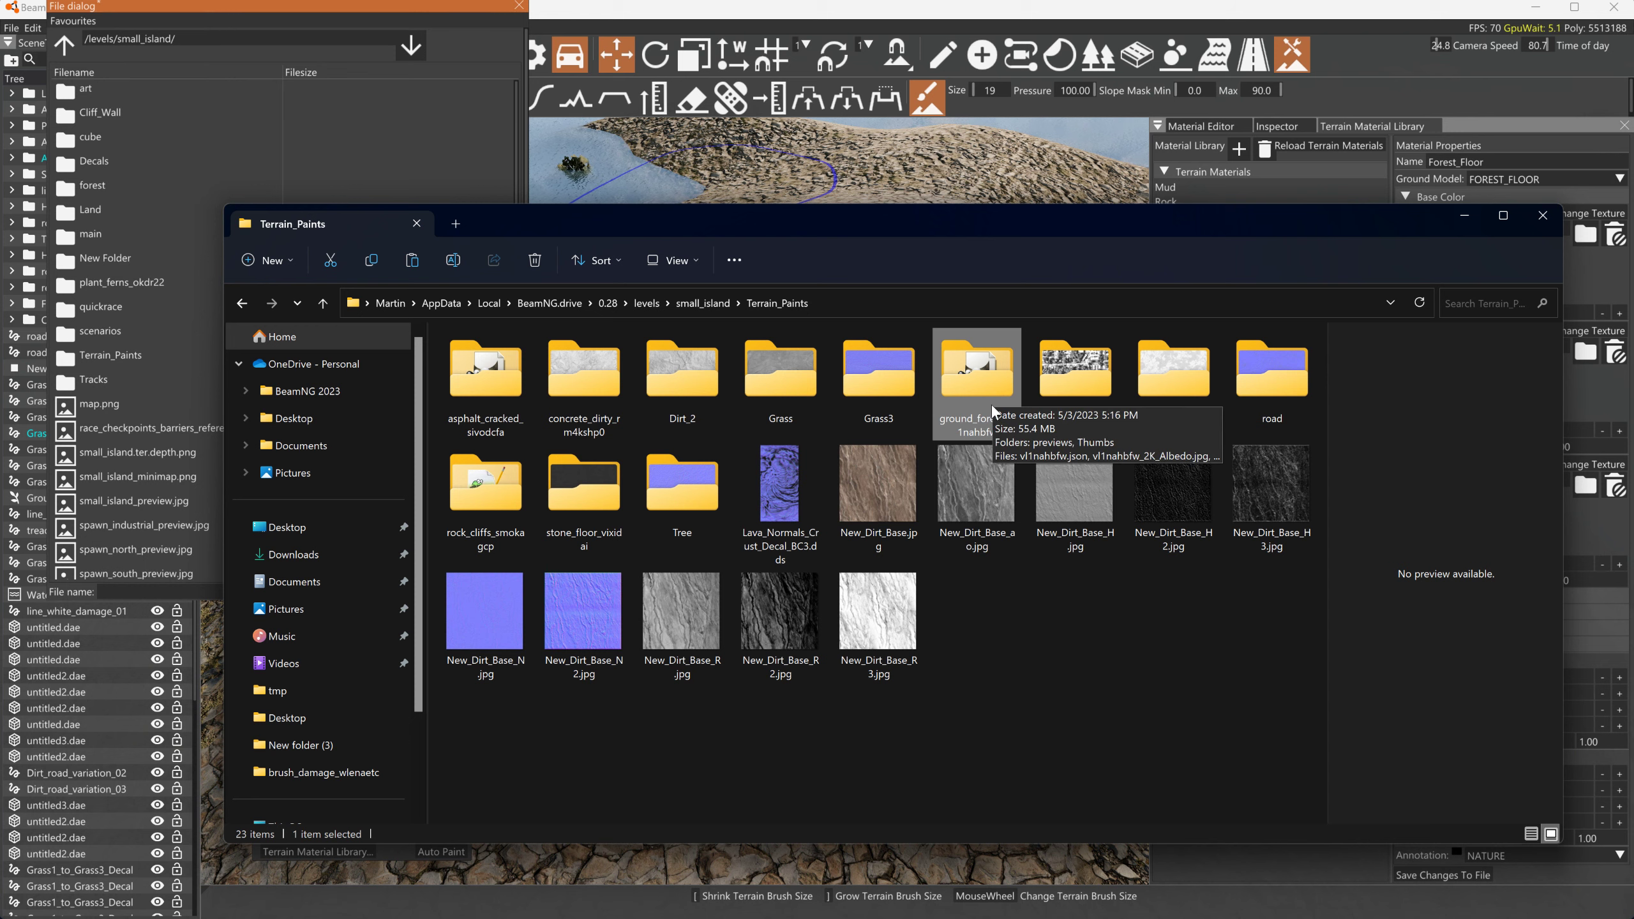
pyautogui.click(278, 15)
# Assign vl1nahbfw_2K_Albedo.jpg from ground_forest_vl1nahbfw as the Base Color base texture, copying the folder path for reuse
pyautogui.doubleClick(115, 350)
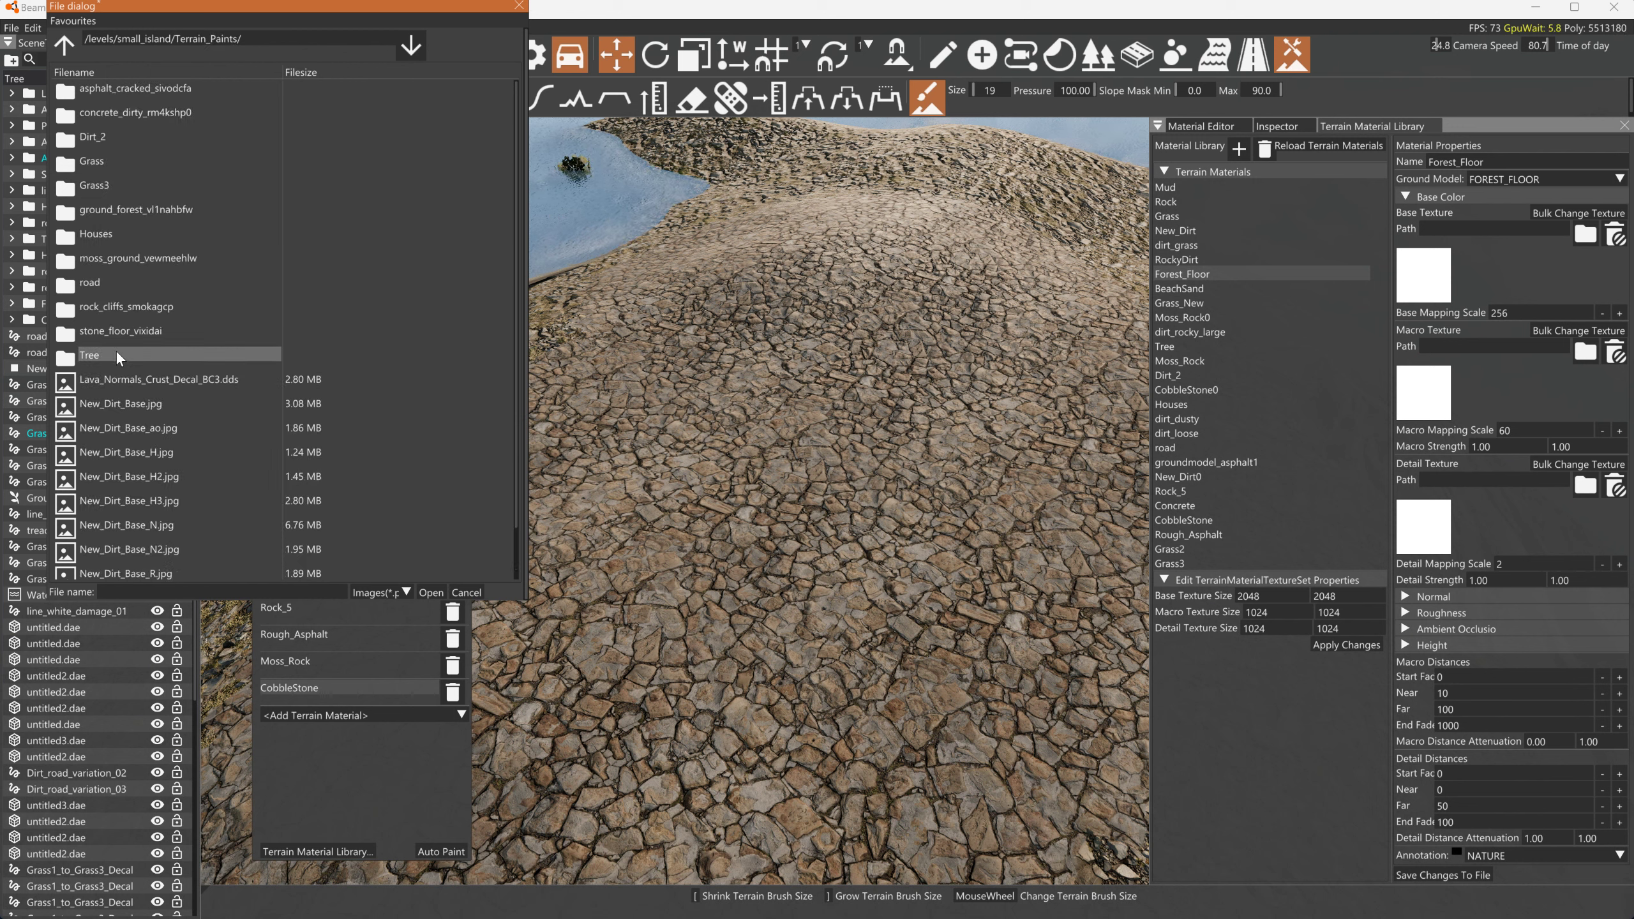
pyautogui.doubleClick(125, 212)
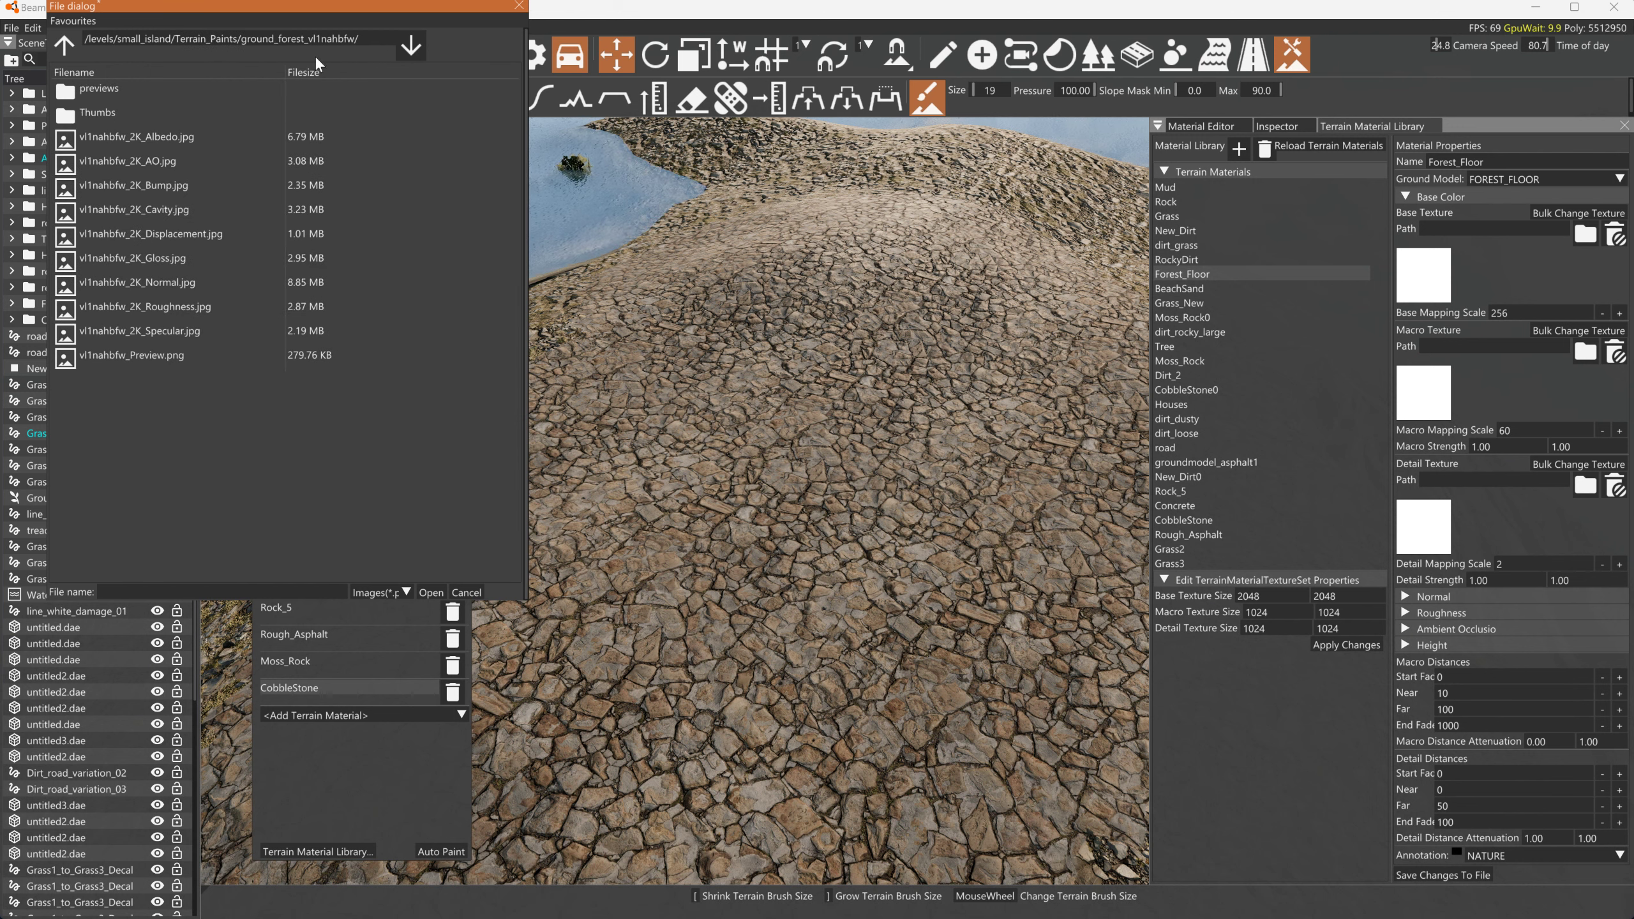
pyautogui.moveTo(366, 40); pyautogui.dragTo(89, 42)
pyautogui.hotkey('ctrl', 'c')
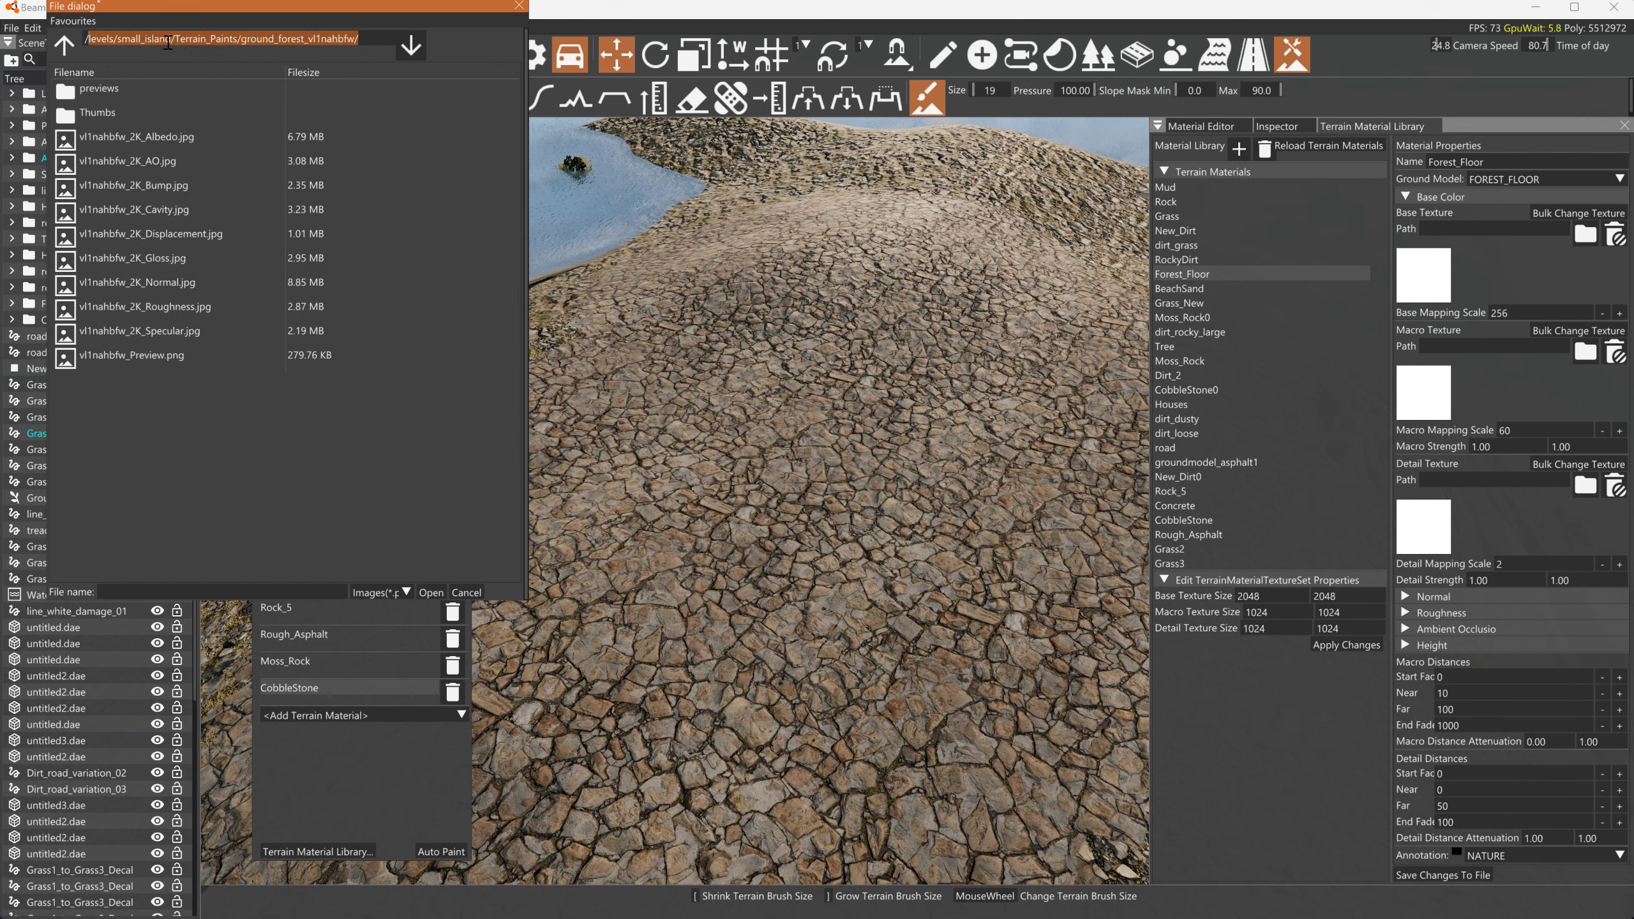
pyautogui.click(122, 137)
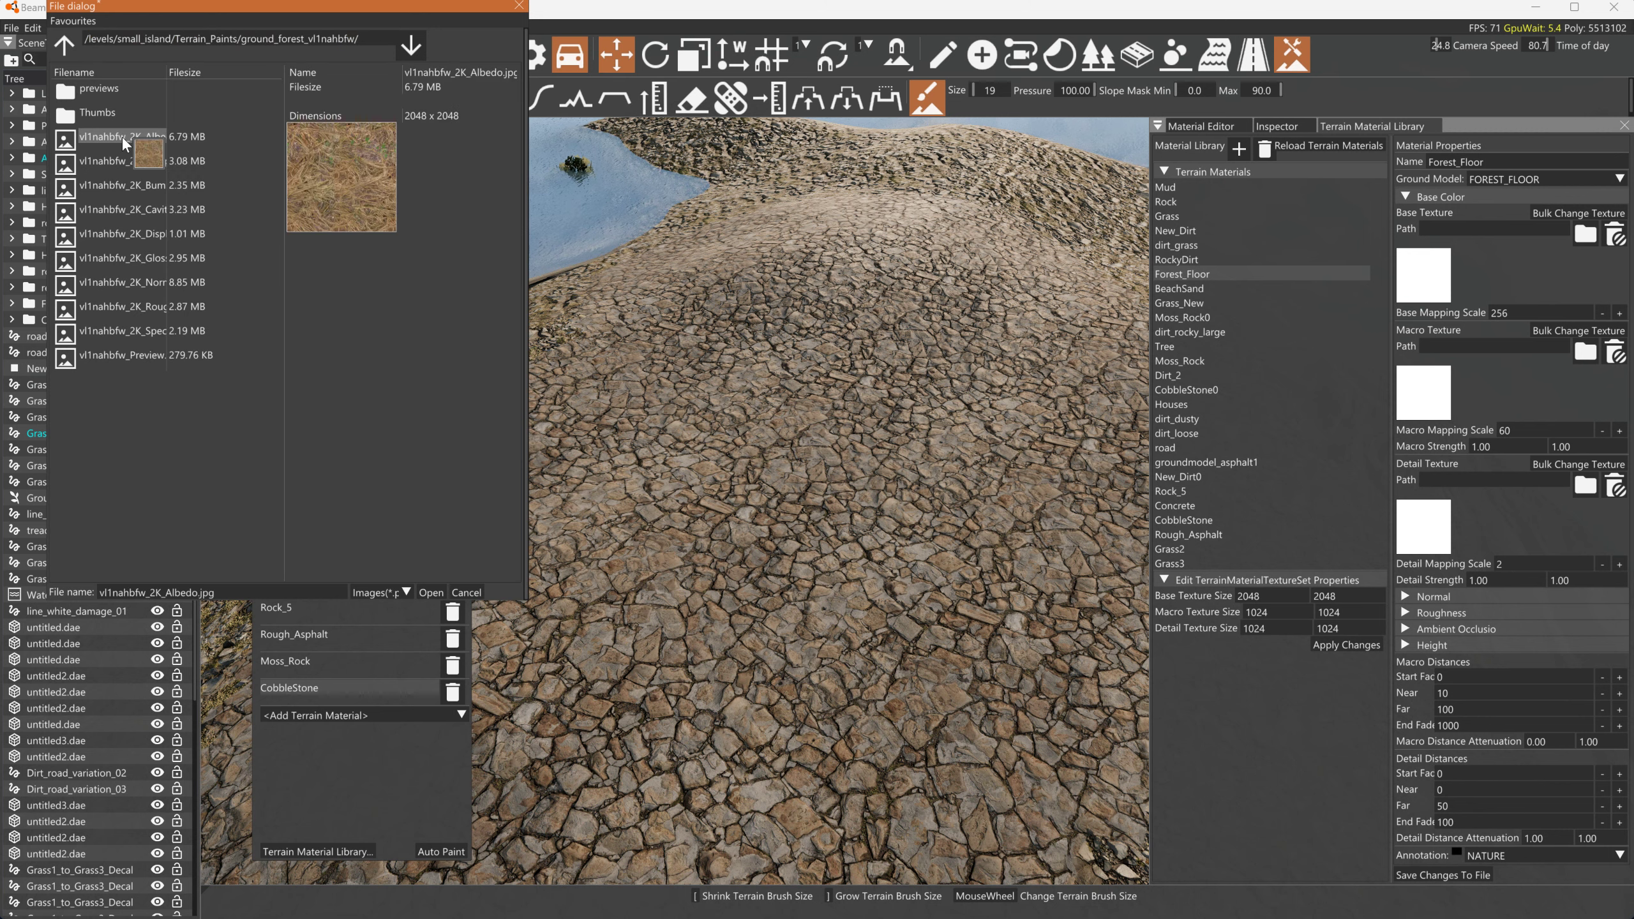
pyautogui.click(430, 593)
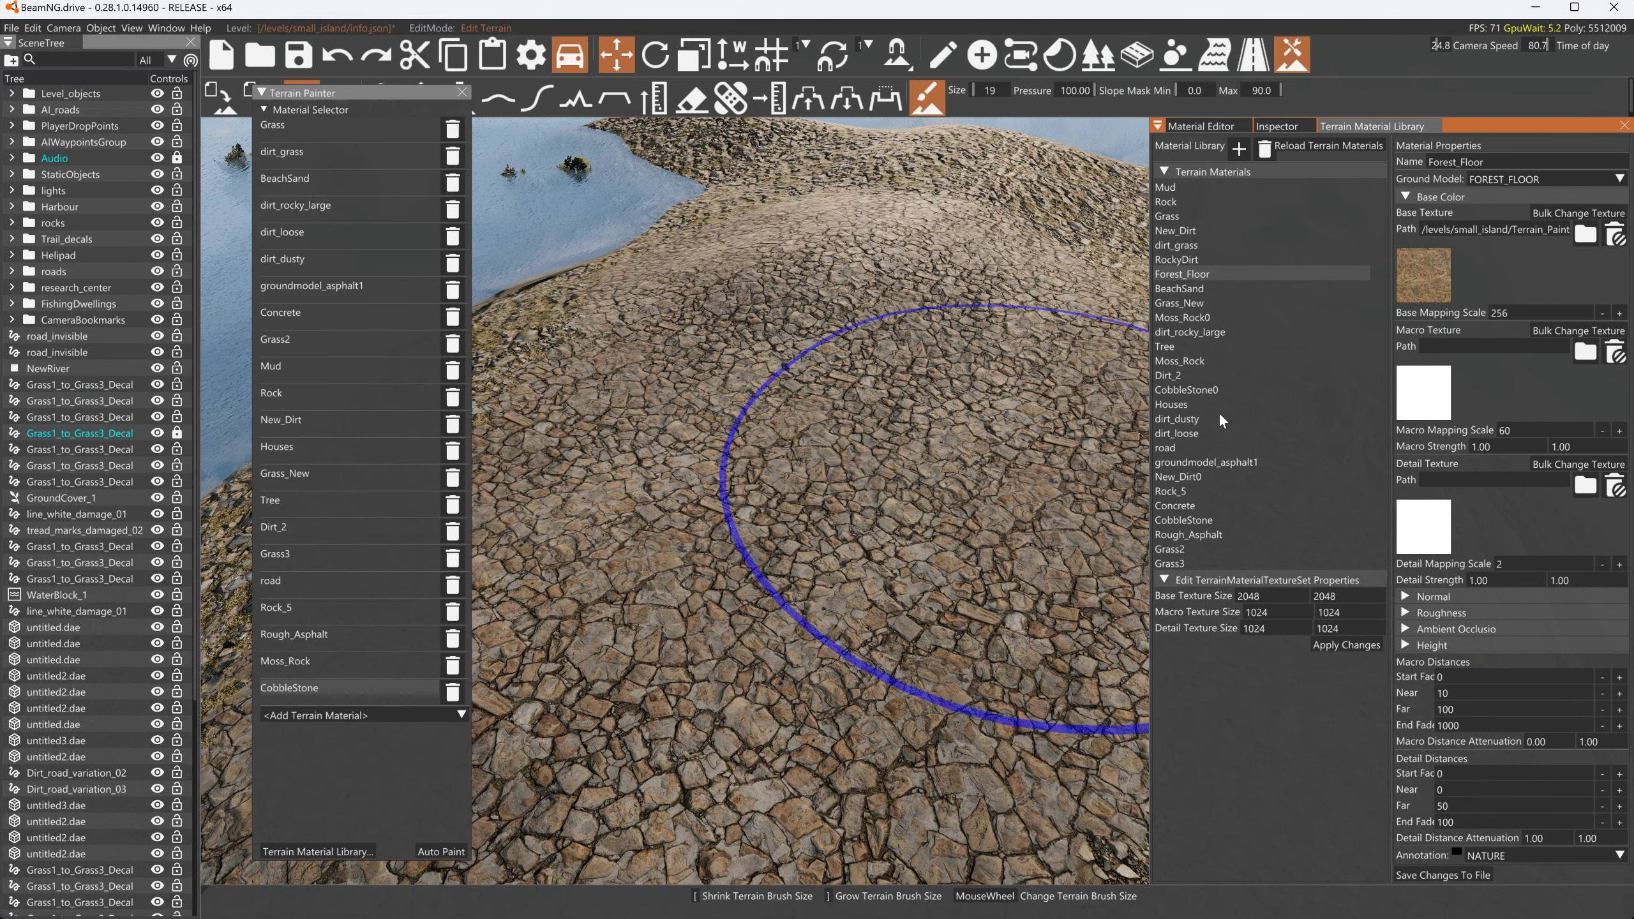
# Assign vl1nahbfw_2K_Normal.jpg from the copied folder path as Forest_Floor's Normal base texture
pyautogui.click(1404, 197)
pyautogui.click(1403, 214)
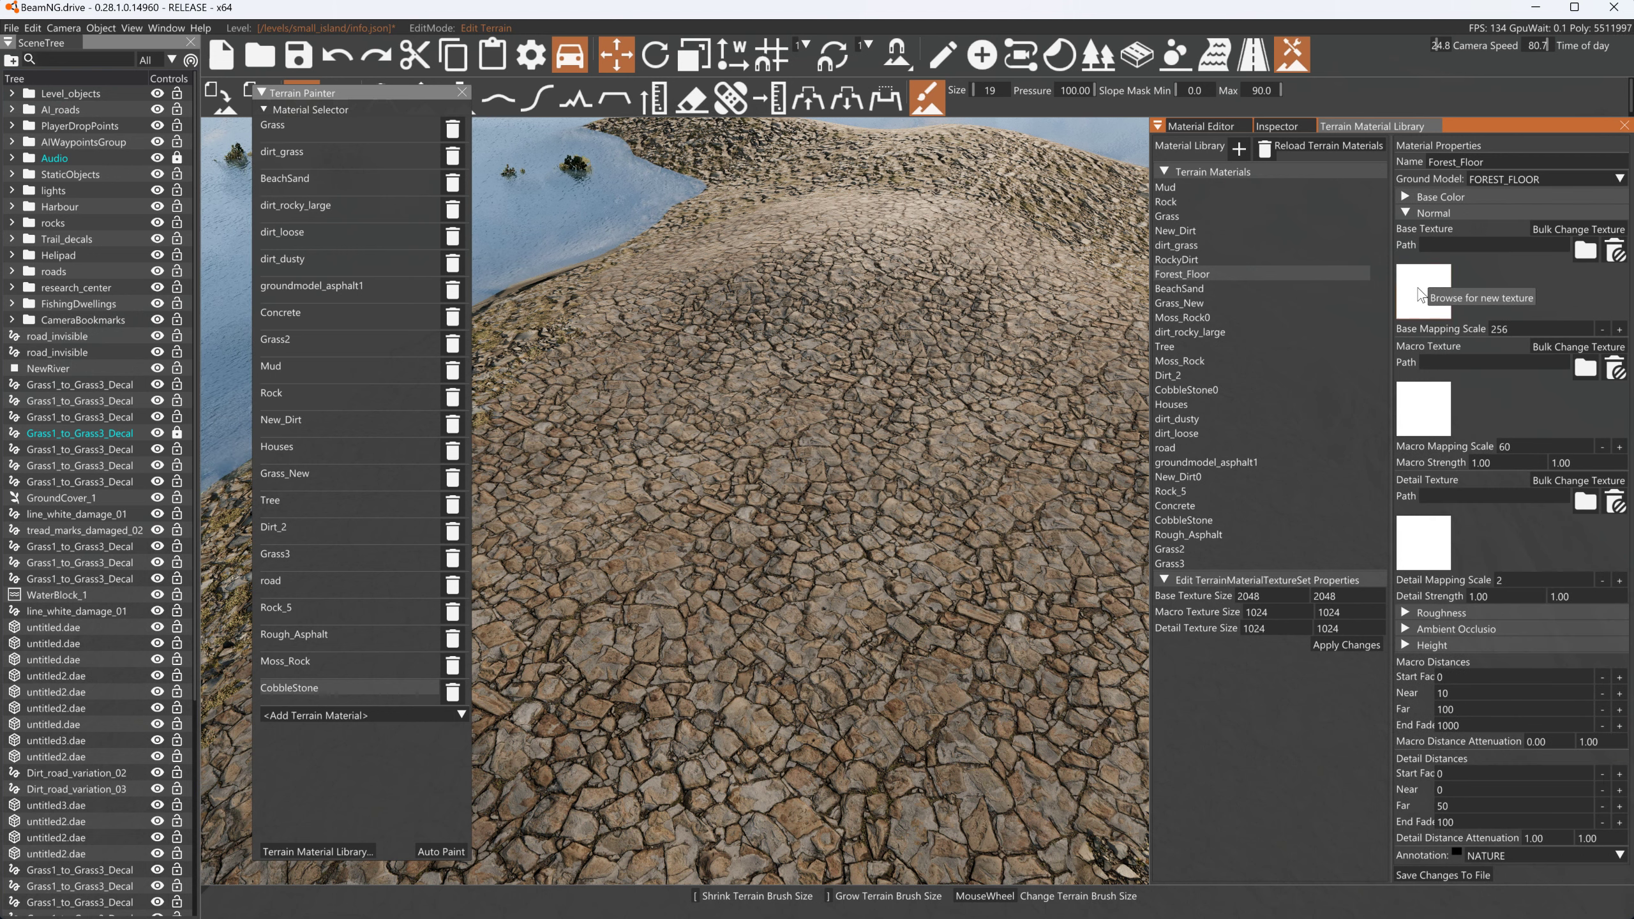
pyautogui.click(1584, 250)
pyautogui.doubleClick(118, 40)
pyautogui.hotkey('ctrl', 'v')
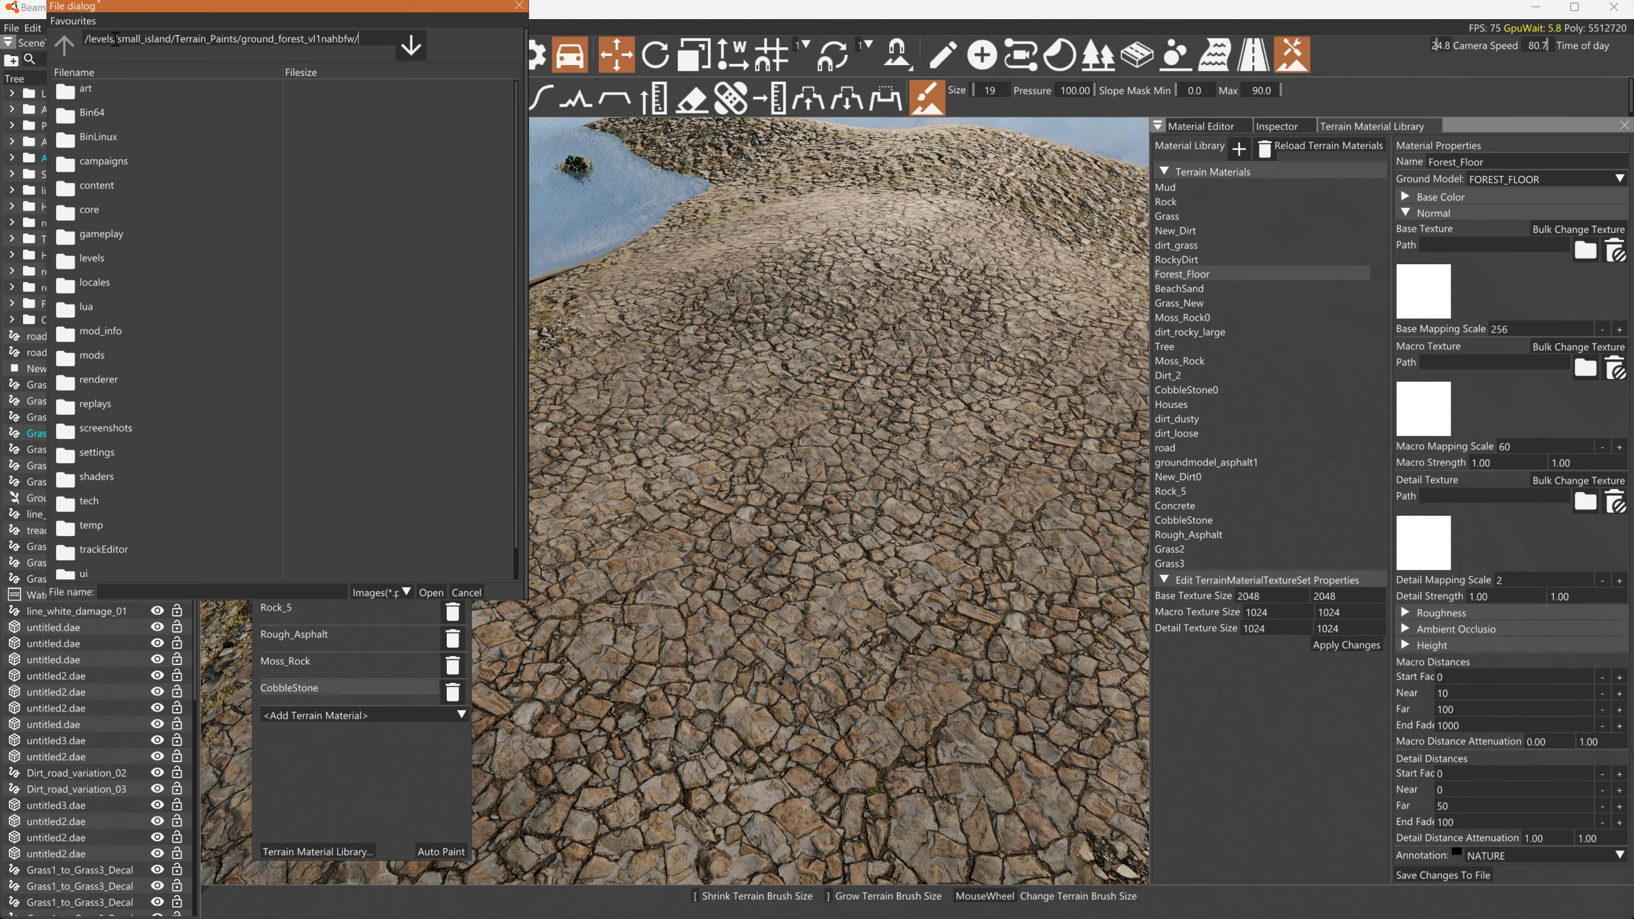
pyautogui.press('Return')
pyautogui.click(138, 282)
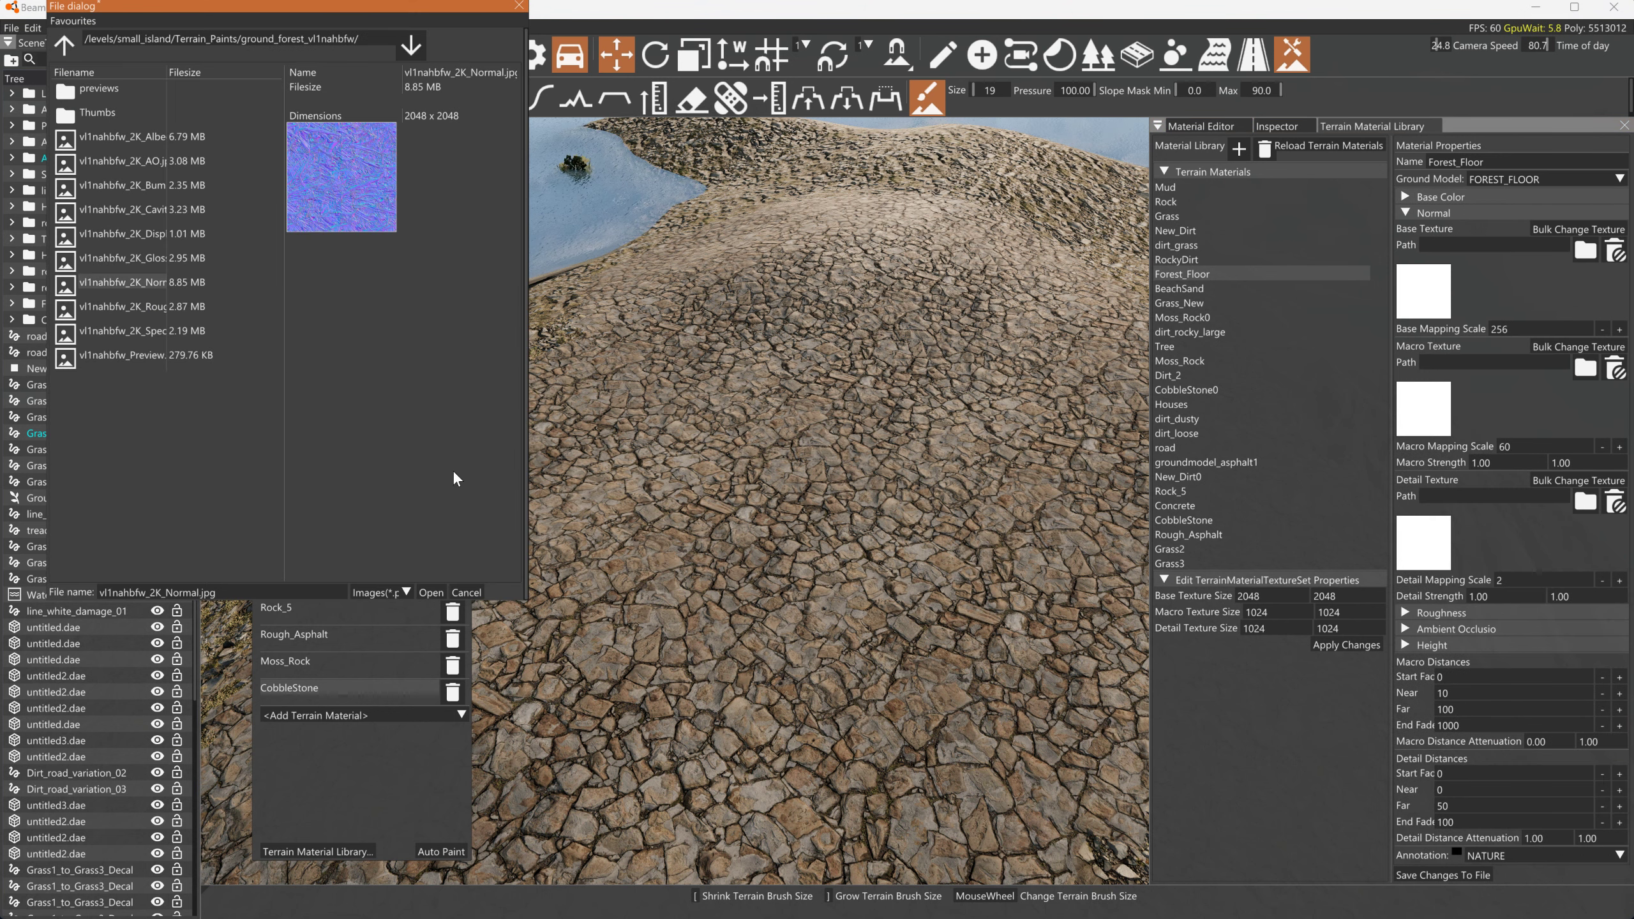
pyautogui.click(432, 592)
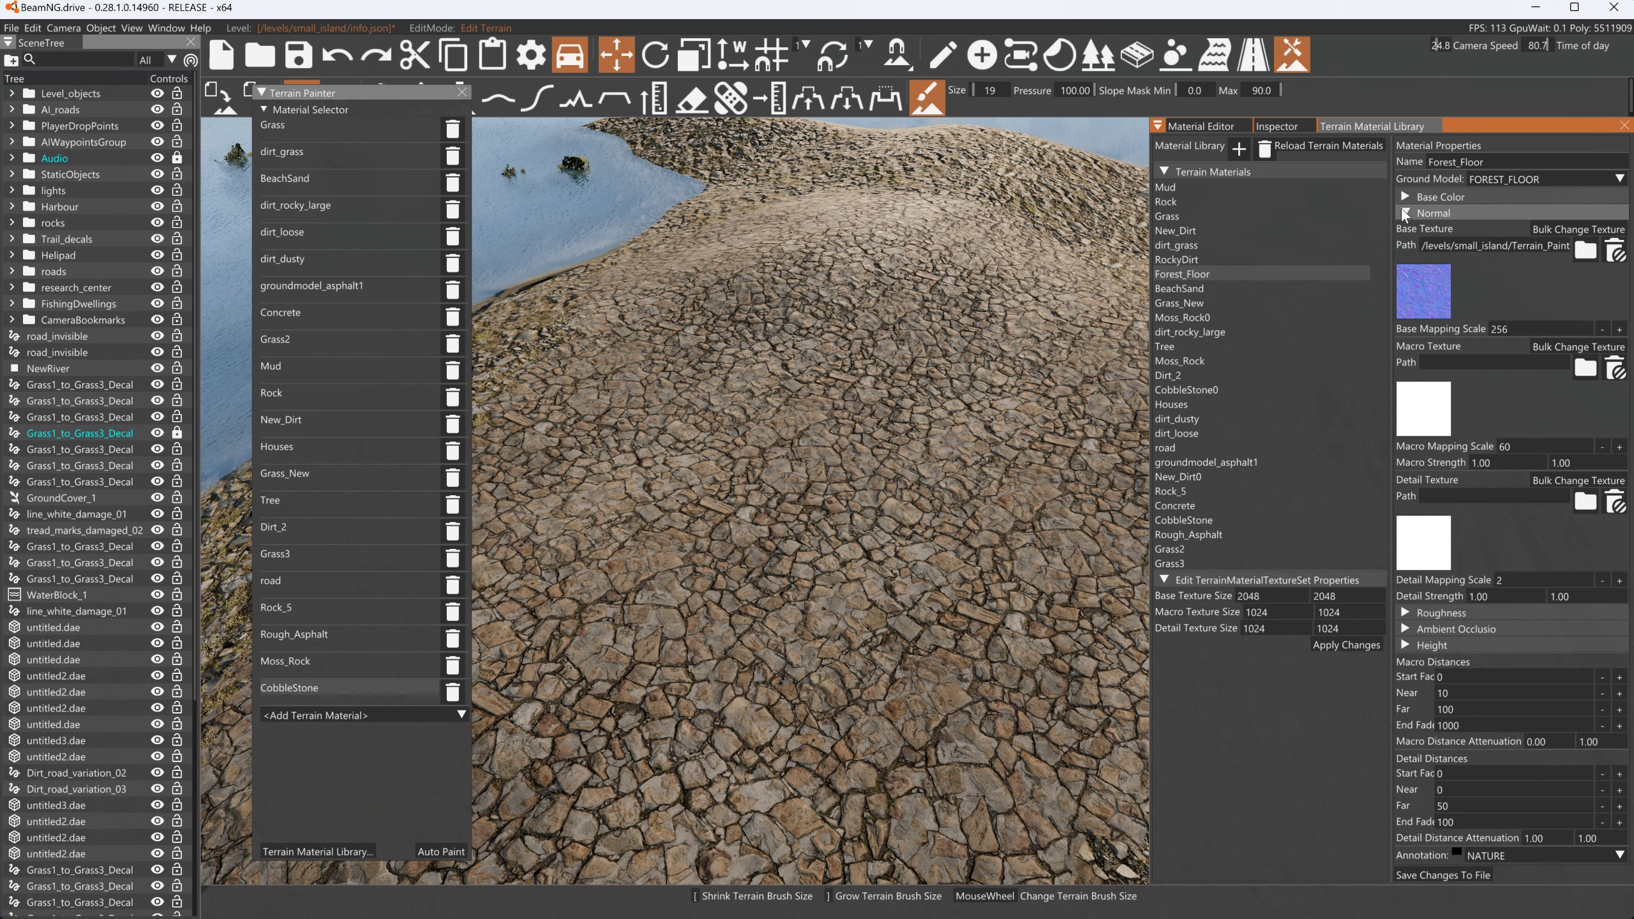
# Assign vl1nahbfw_2K_Roughness.jpg from the copied ground_forest_vl1nahbfw folder path as Forest_Floor's Roughness base texture
pyautogui.click(1402, 212)
pyautogui.click(1424, 229)
pyautogui.click(1428, 285)
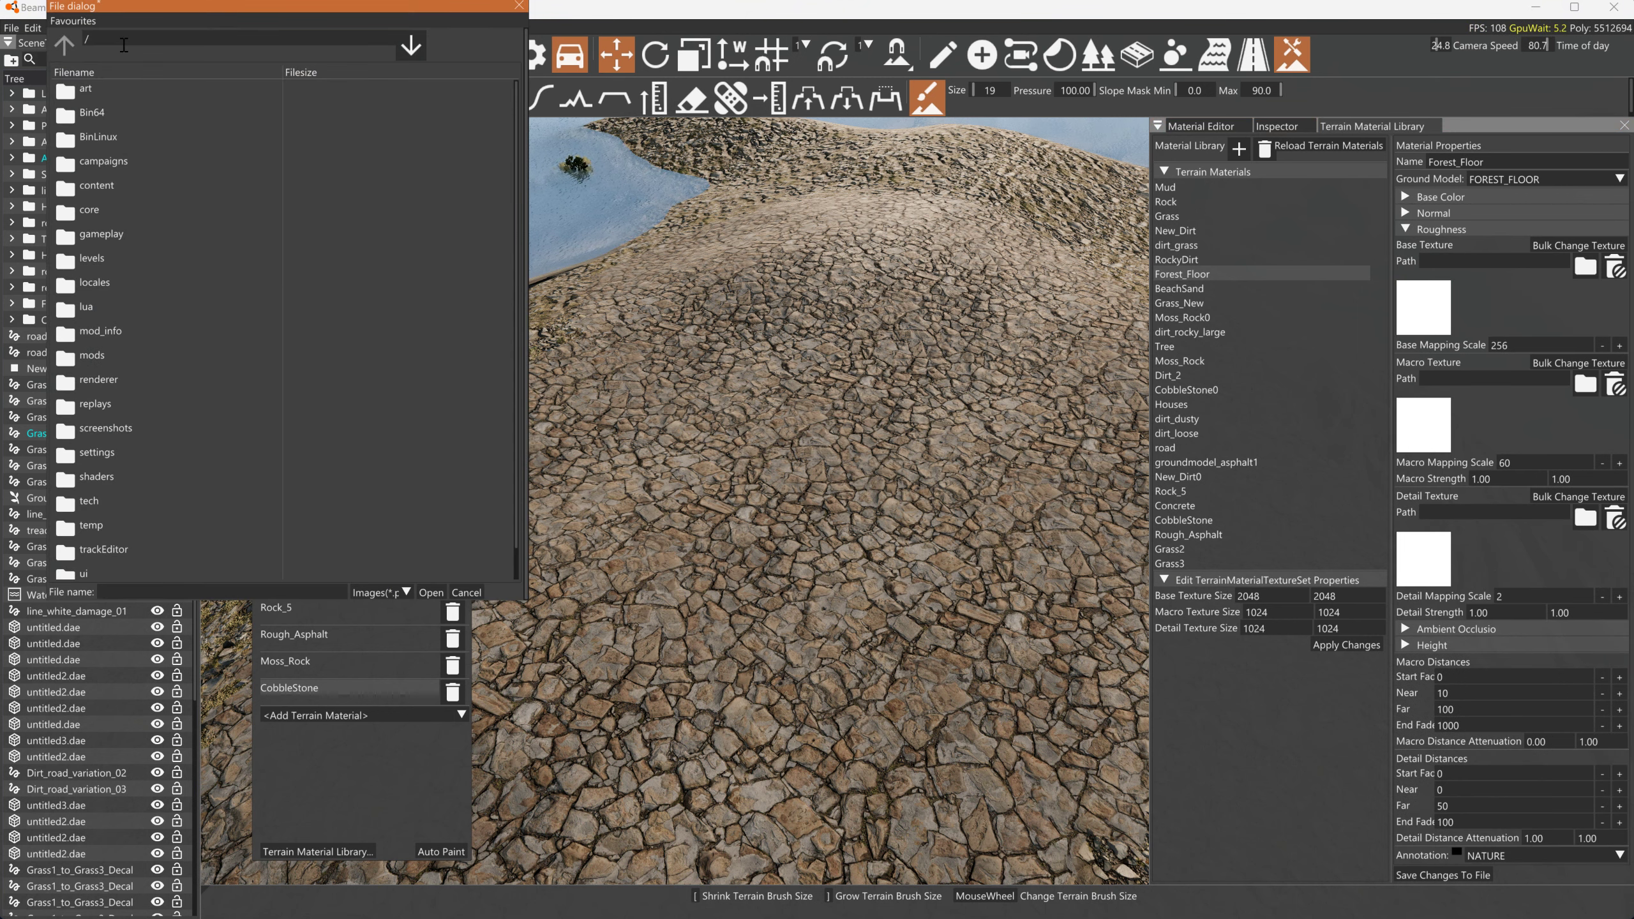
pyautogui.doubleClick(118, 39)
pyautogui.hotkey('ctrl', 'v')
pyautogui.press('Return')
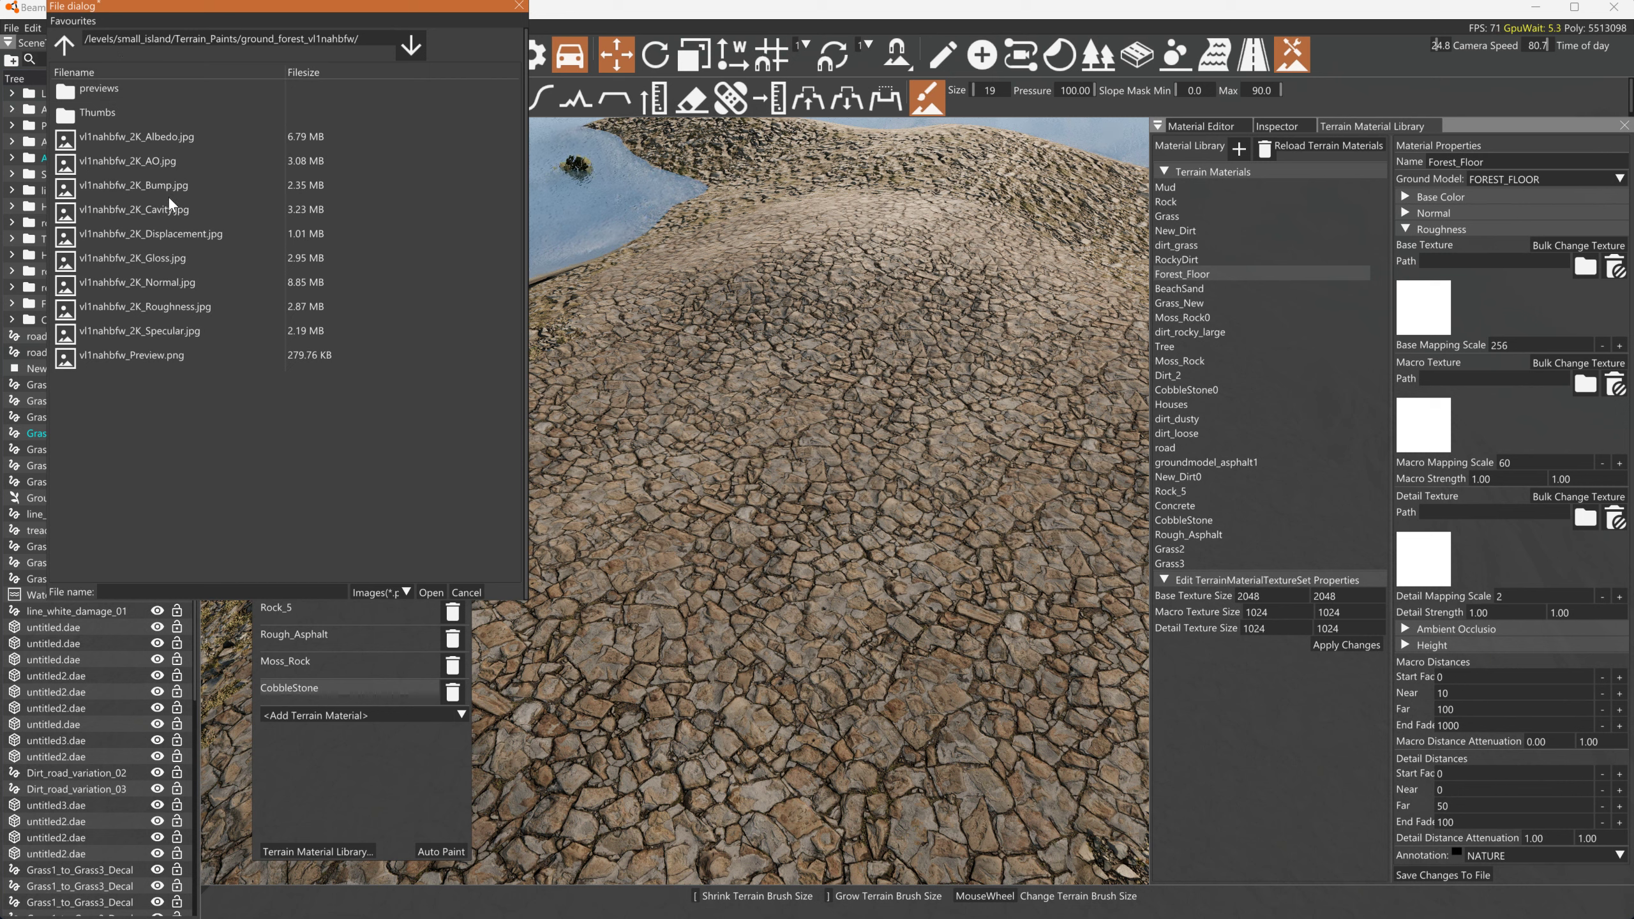
pyautogui.click(186, 309)
pyautogui.click(429, 592)
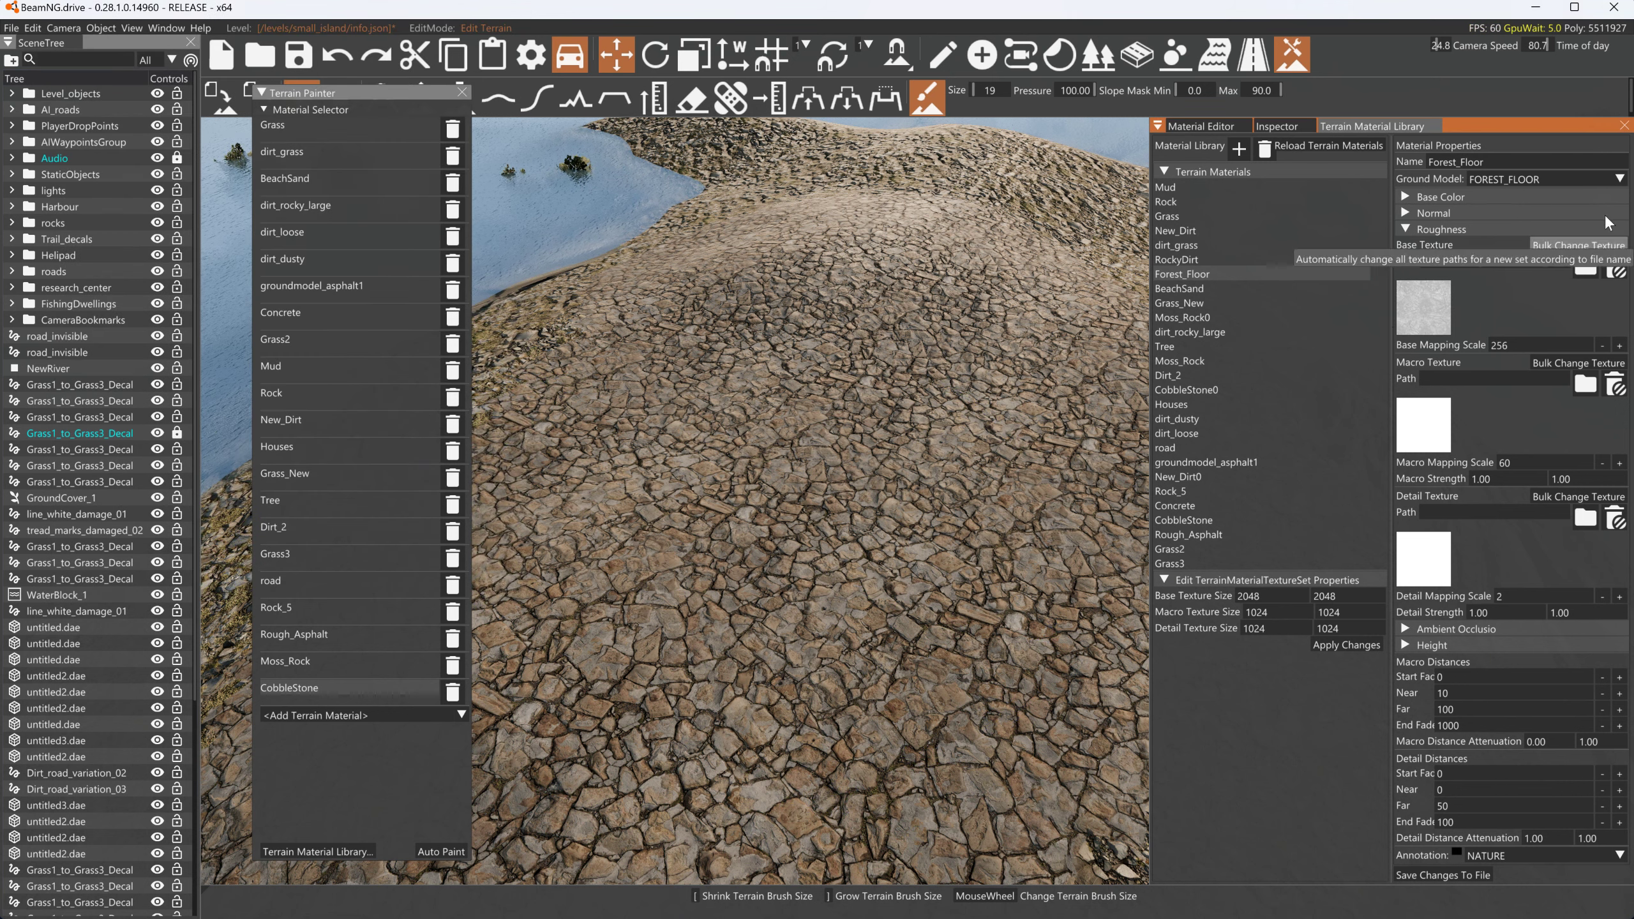
# Assign vl1nahbfw_2K_AO.jpg from /levels/small_island/Terrain_Paints/ground_forest_vl1nahbfw/ as Forest_Floor's Ambient Occlusion base texture
pyautogui.click(1424, 229)
pyautogui.click(1414, 247)
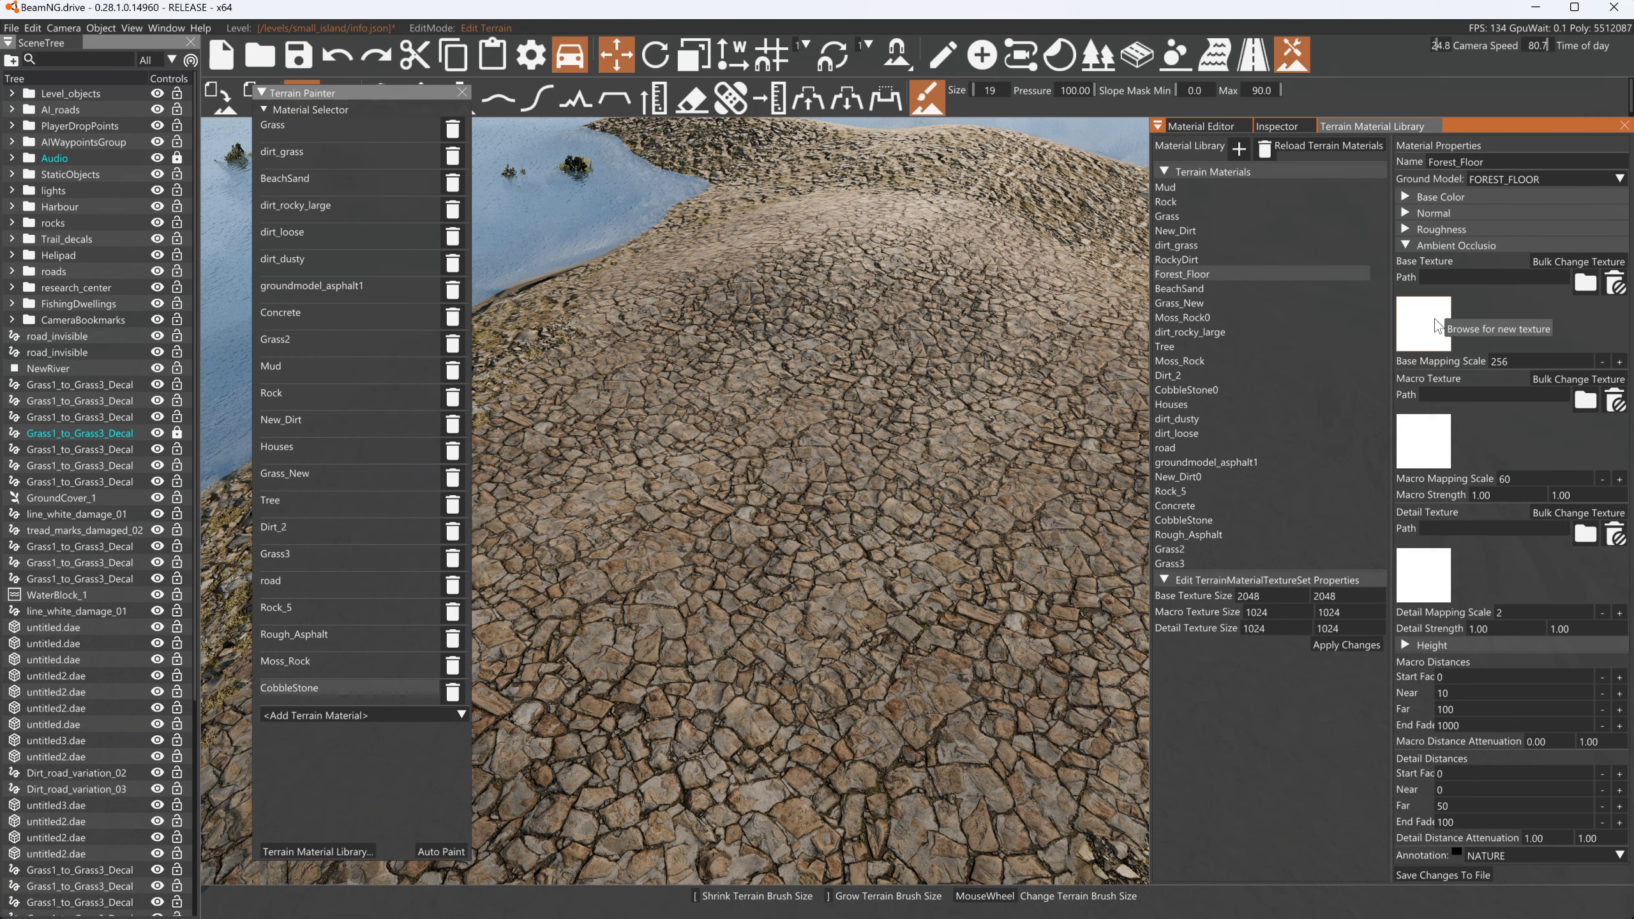
pyautogui.click(1423, 322)
pyautogui.write('levels/small_island/Terrain_Paints/ground_forest_vl1nahbfw/')
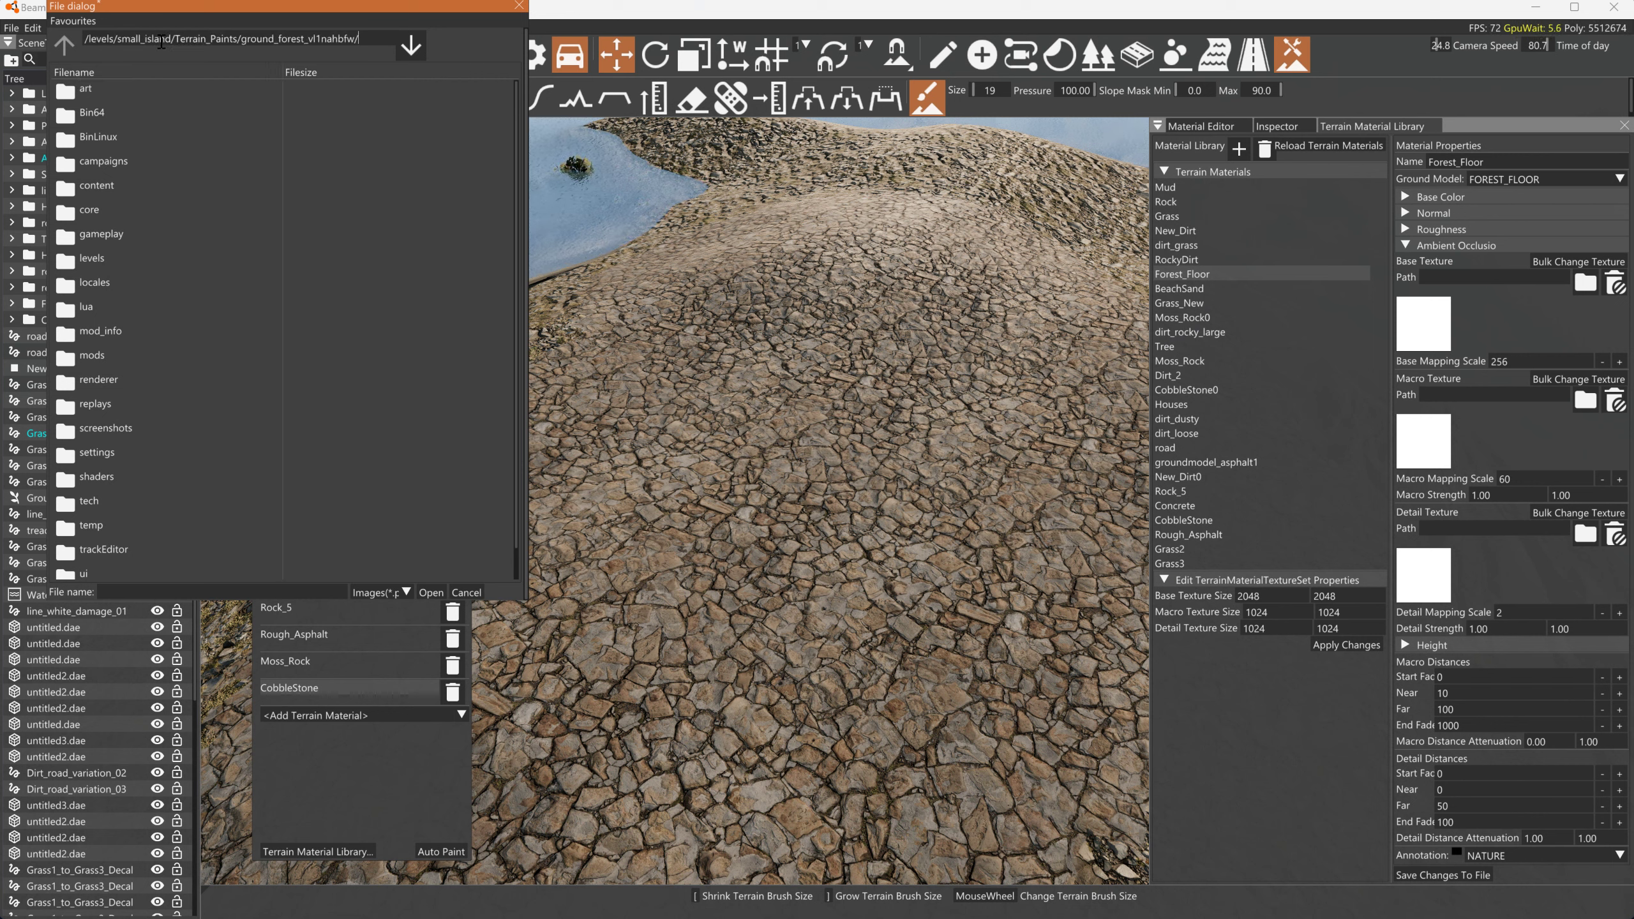
pyautogui.press('Return')
pyautogui.click(161, 165)
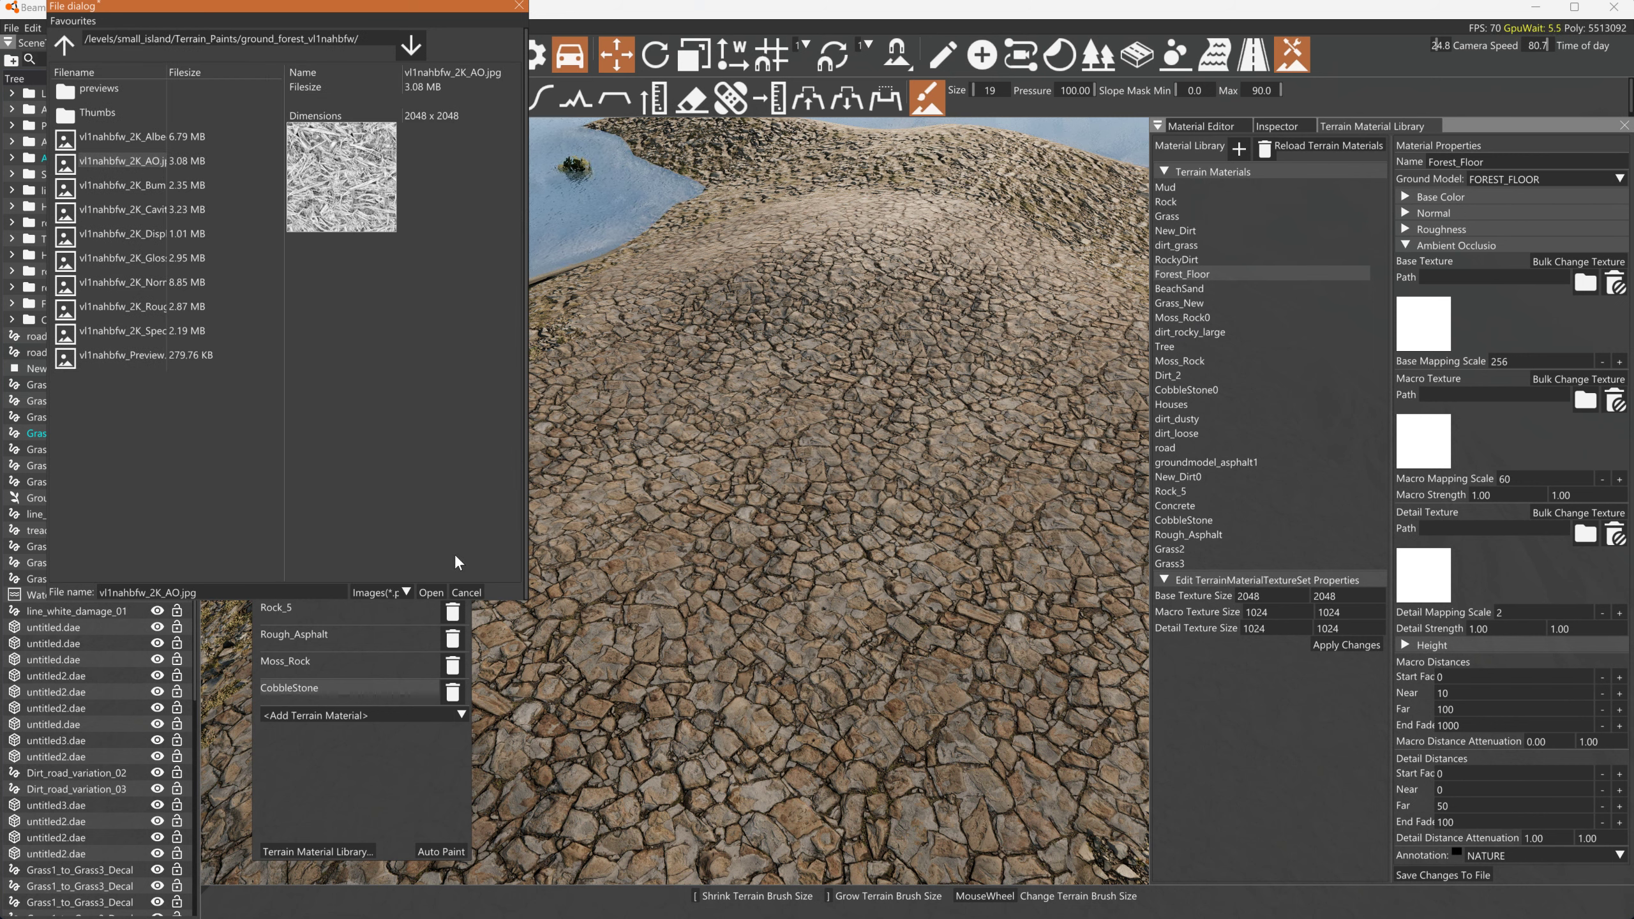
pyautogui.click(429, 592)
# Assign vl1nahbfw_2K_Displacement.jpg from the copied folder path as Forest_Floor's Height base texture
pyautogui.click(1408, 245)
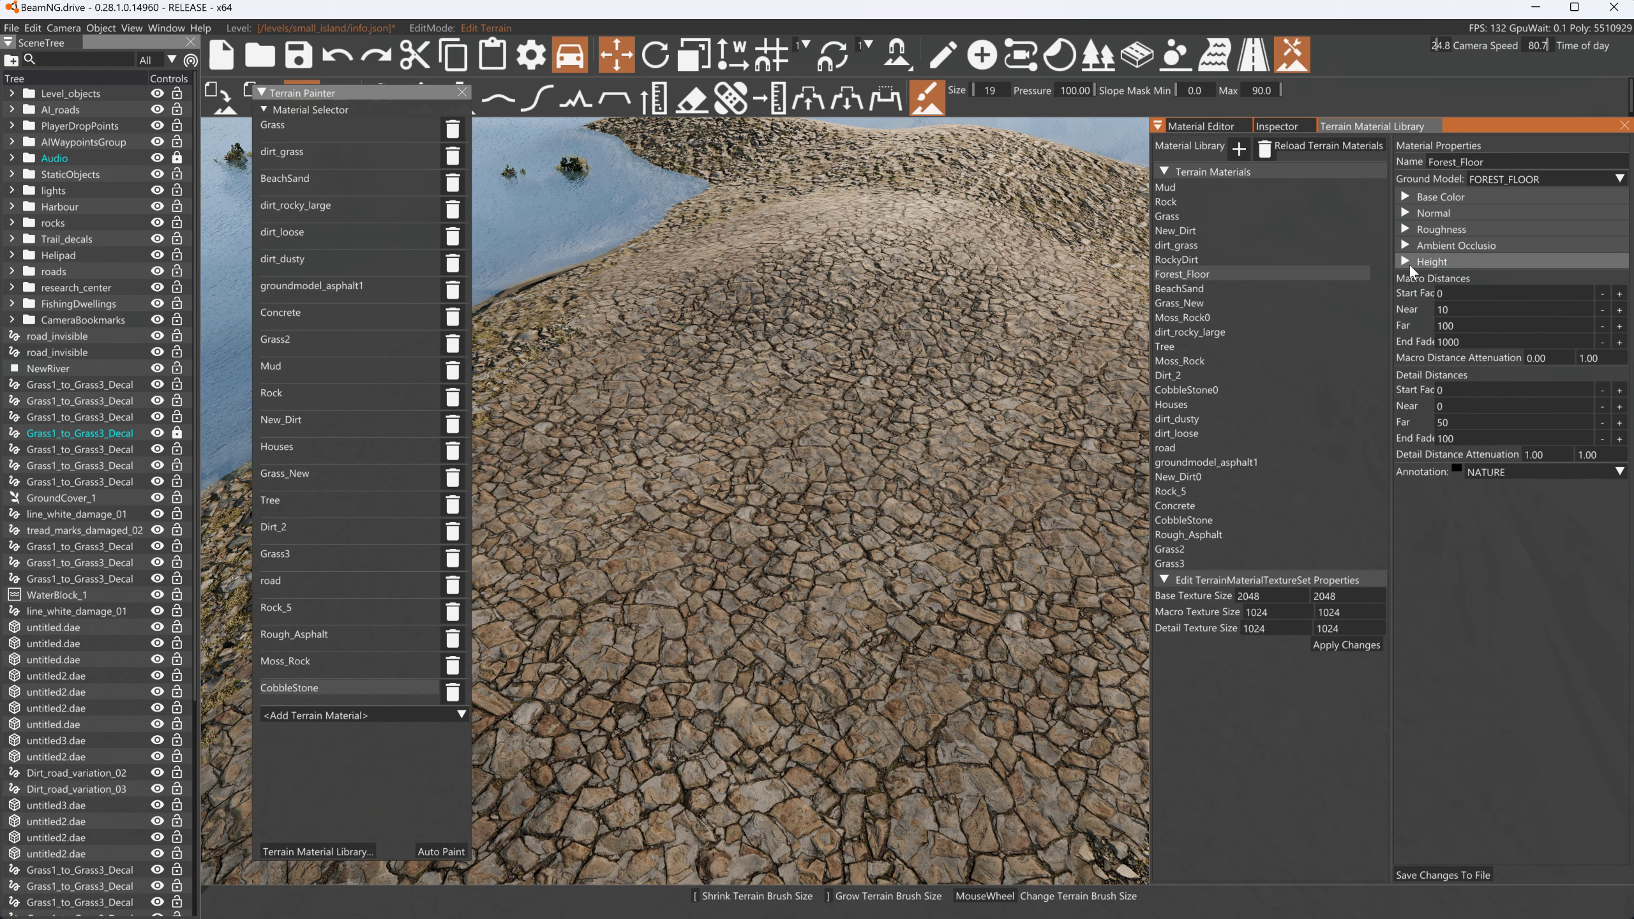
pyautogui.click(1409, 262)
pyautogui.click(1585, 298)
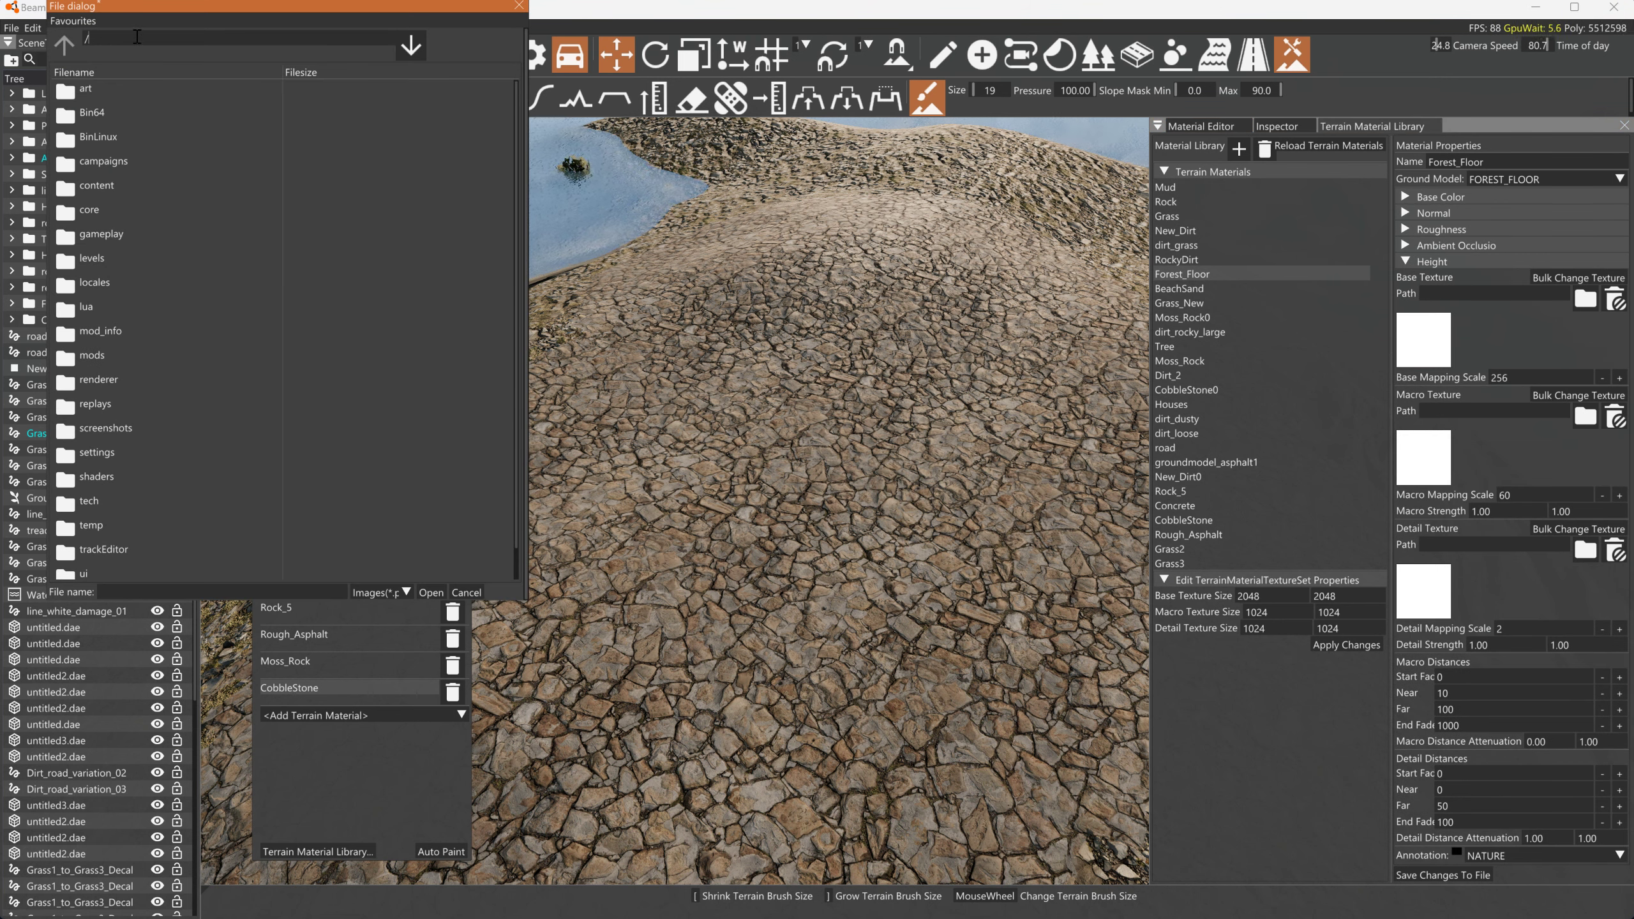
pyautogui.hotkey('ctrl', 'v')
pyautogui.press('Return')
pyautogui.click(137, 283)
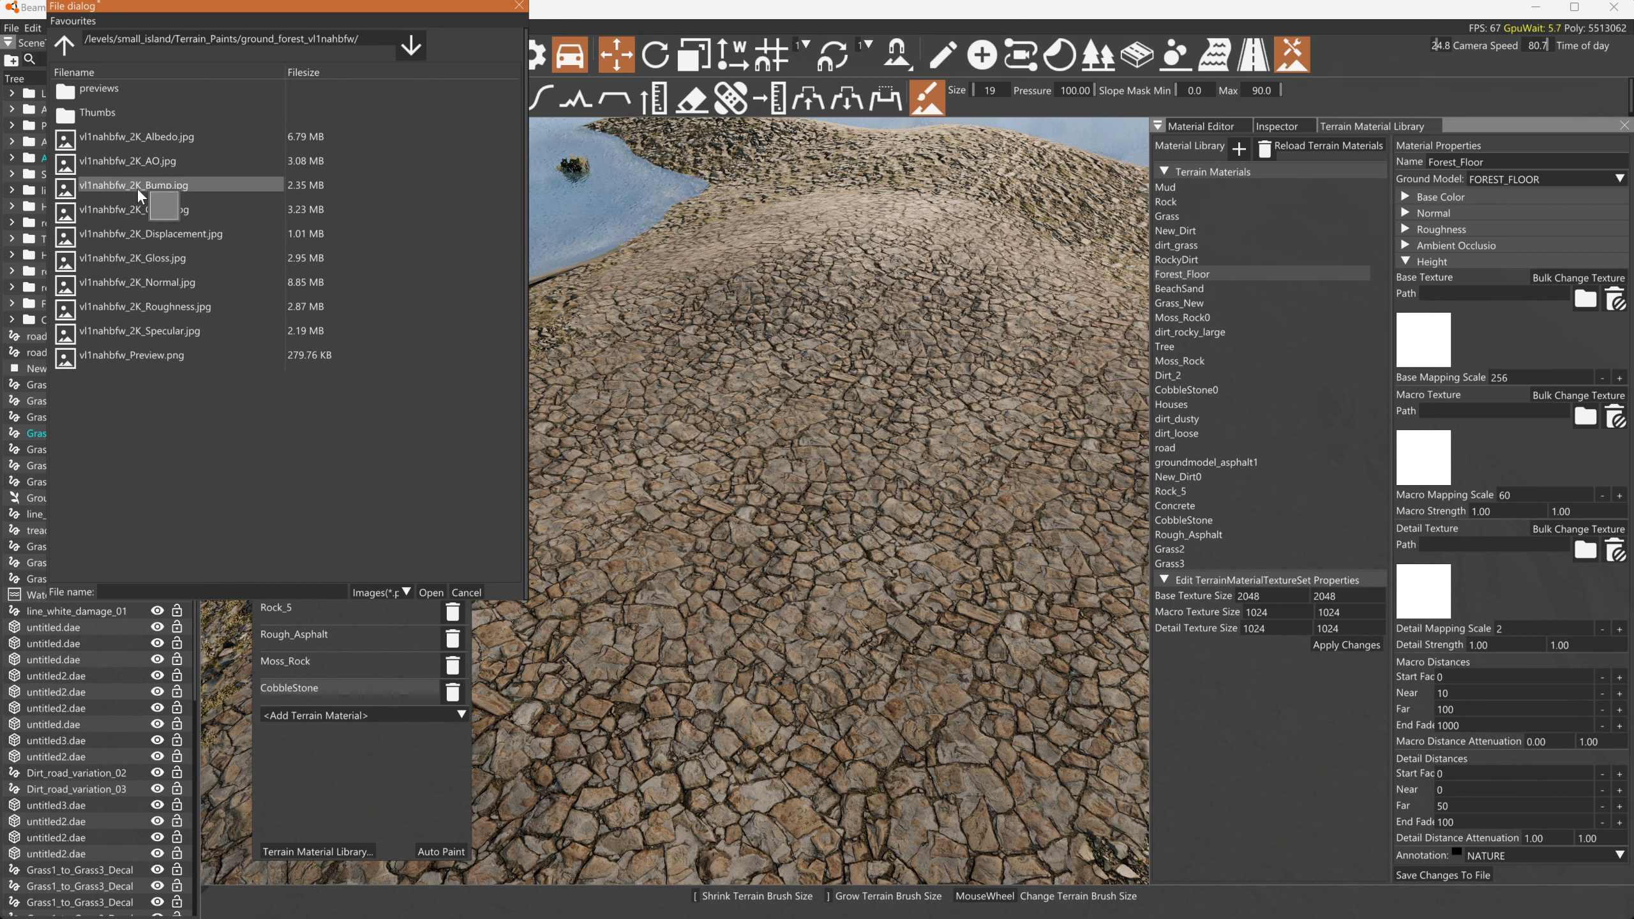
pyautogui.click(138, 229)
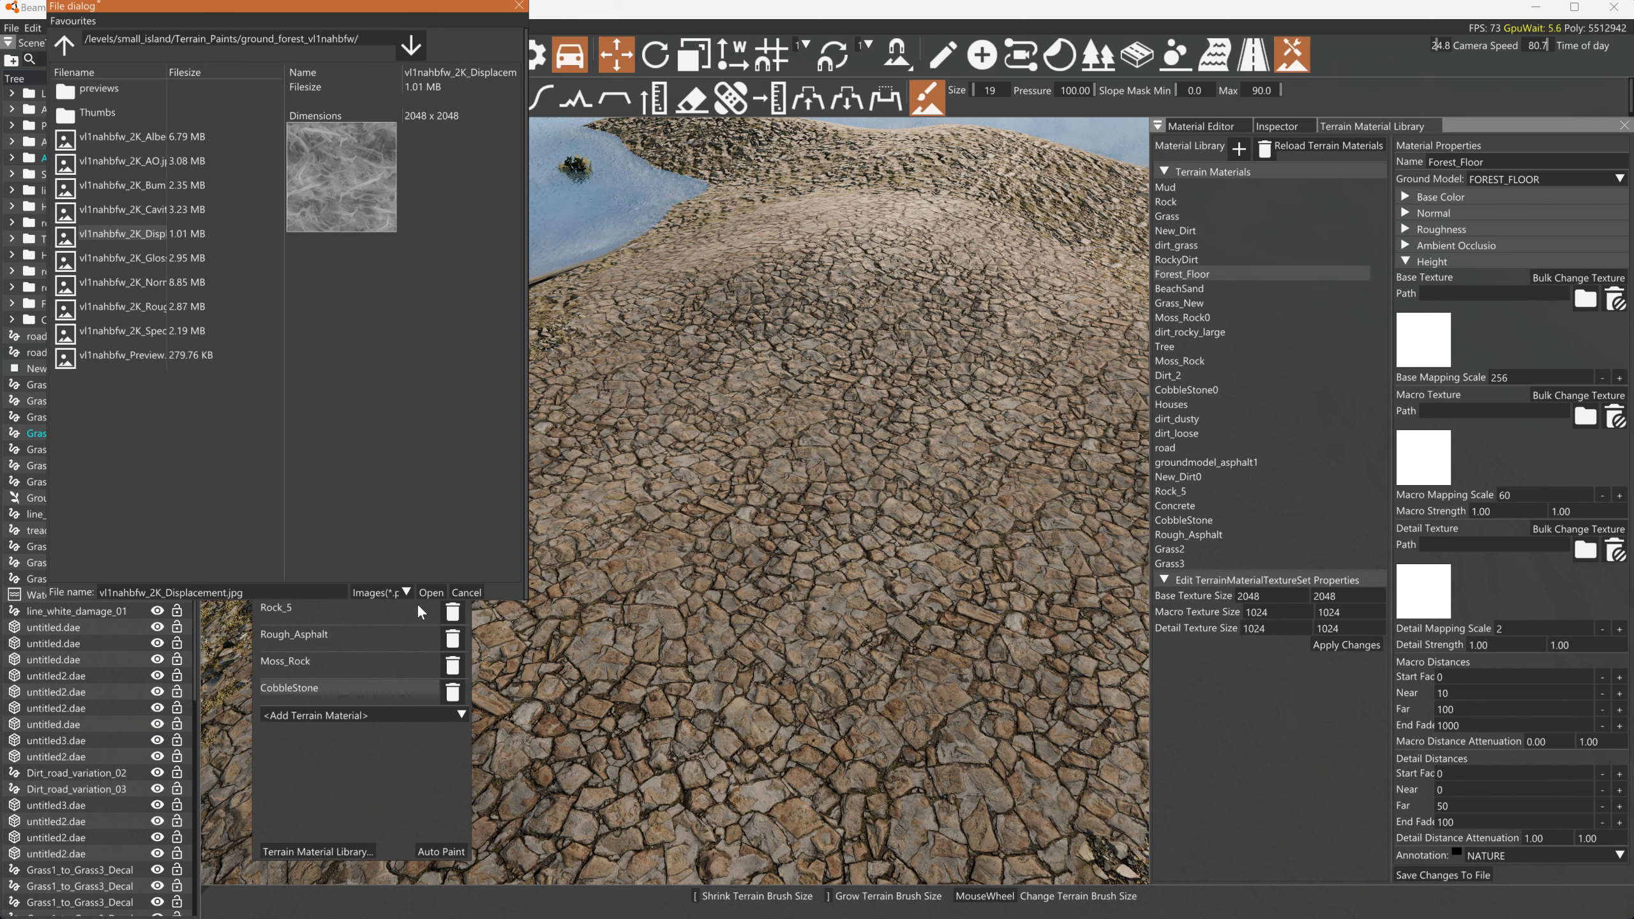
pyautogui.click(439, 590)
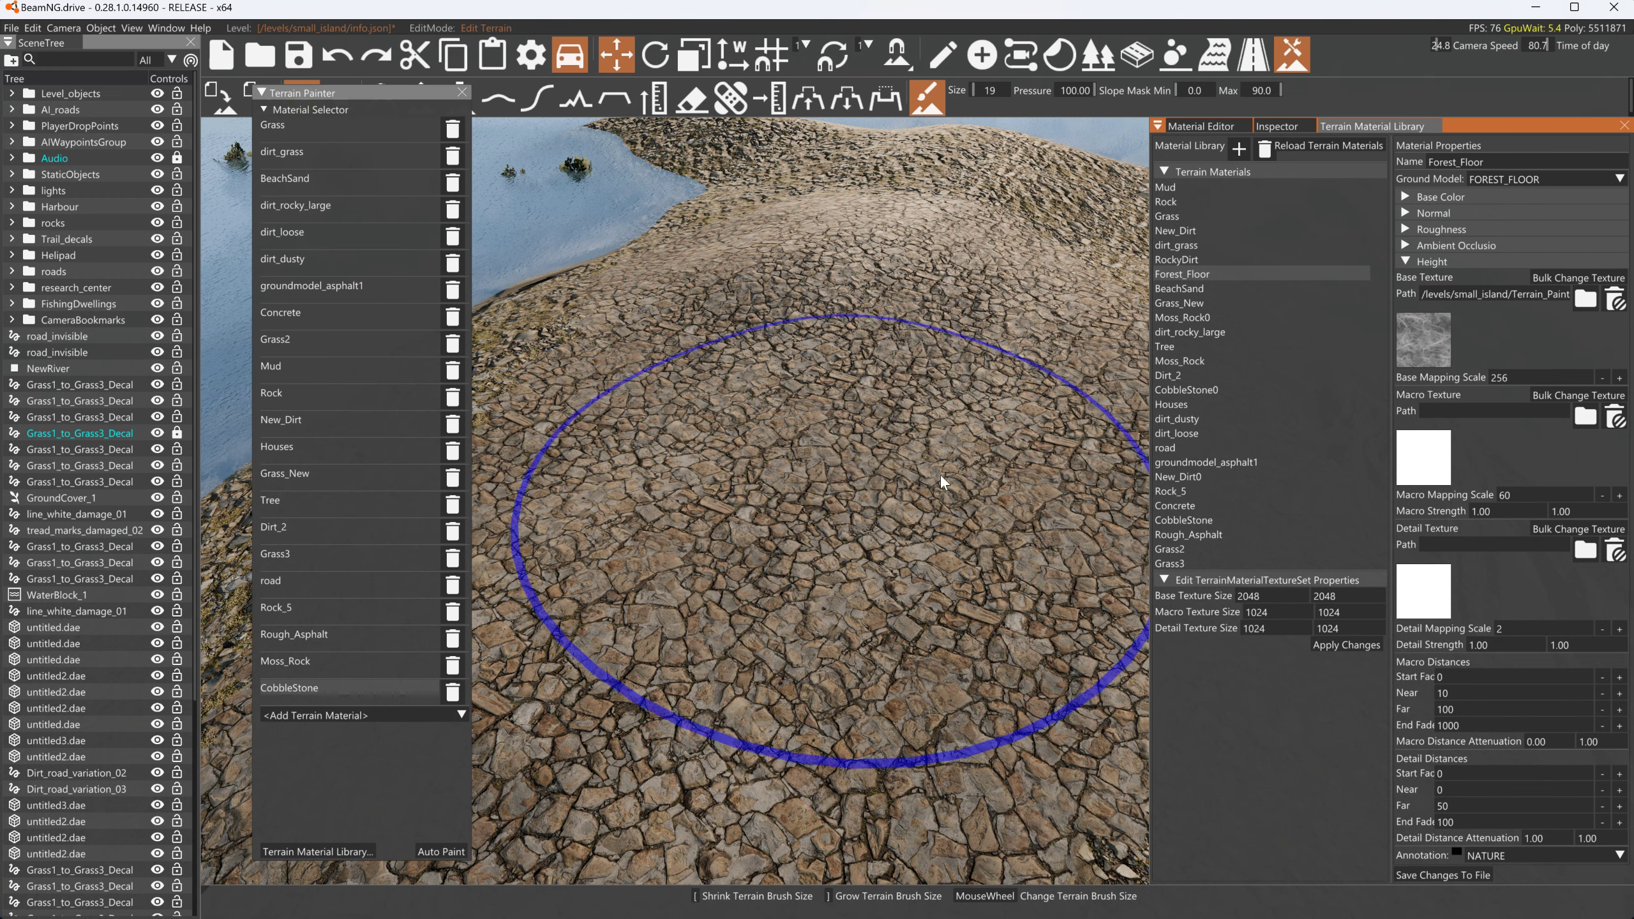
# Set the Height base mapping scale to 8 and save the Forest_Floor material changes to file
pyautogui.click(1542, 377)
pyautogui.write('8')
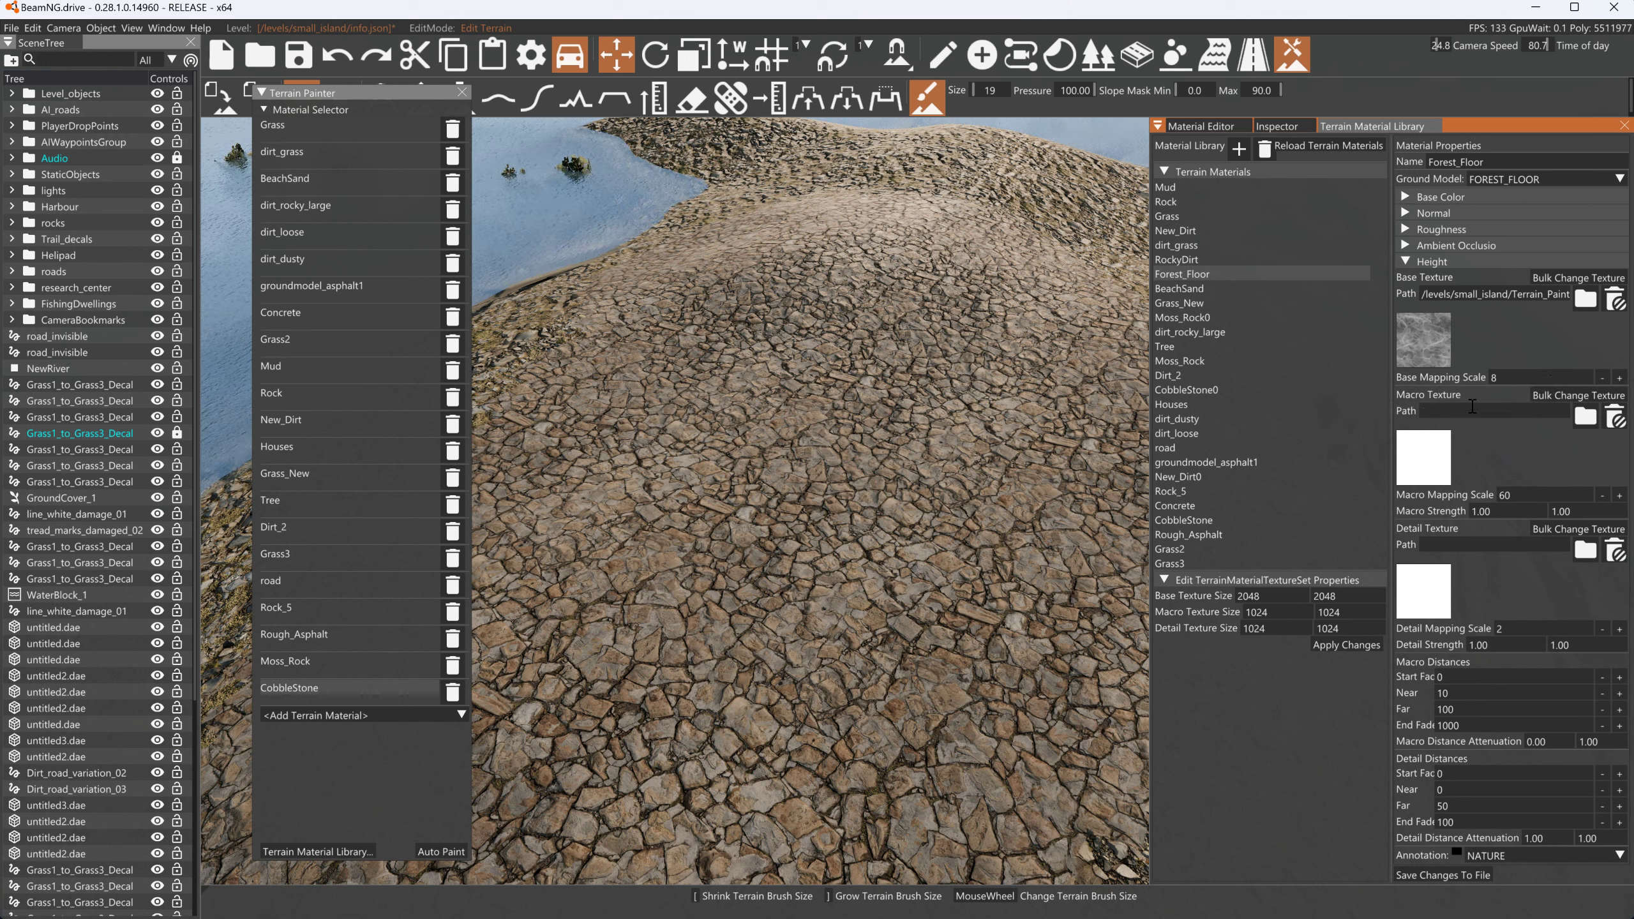
pyautogui.click(1434, 874)
# Add Forest_Floor to the terrain painter's materials, paint it over the cobblestone hill and inspect the patch up close
pyautogui.click(372, 711)
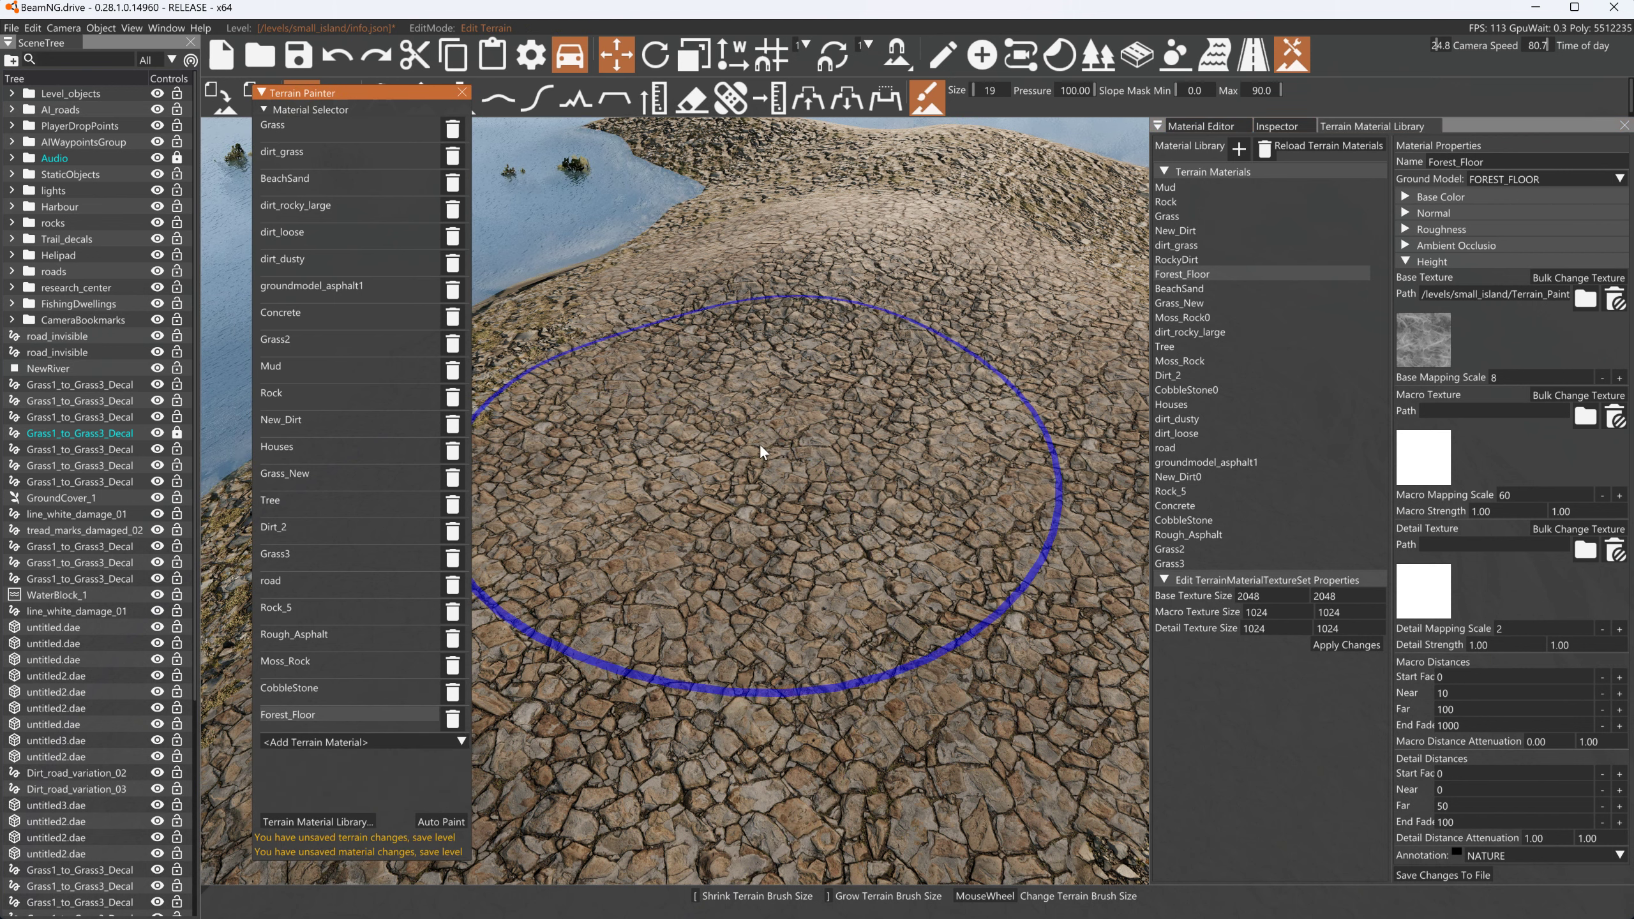
pyautogui.moveTo(760, 443)
pyautogui.mouseDown()
pyautogui.moveTo(748, 405)
pyautogui.moveTo(702, 484)
pyautogui.moveTo(746, 458)
pyautogui.mouseUp()
pyautogui.press('w')
pyautogui.moveTo(746, 452)
pyautogui.mouseDown(button='right')
pyautogui.moveTo(756, 473)
pyautogui.moveTo(783, 466)
pyautogui.moveTo(813, 316)
pyautogui.moveTo(816, 376)
pyautogui.moveTo(800, 386)
pyautogui.moveTo(771, 320)
pyautogui.moveTo(796, 362)
pyautogui.mouseUp(button='right')
pyautogui.press('w')
pyautogui.press('s')
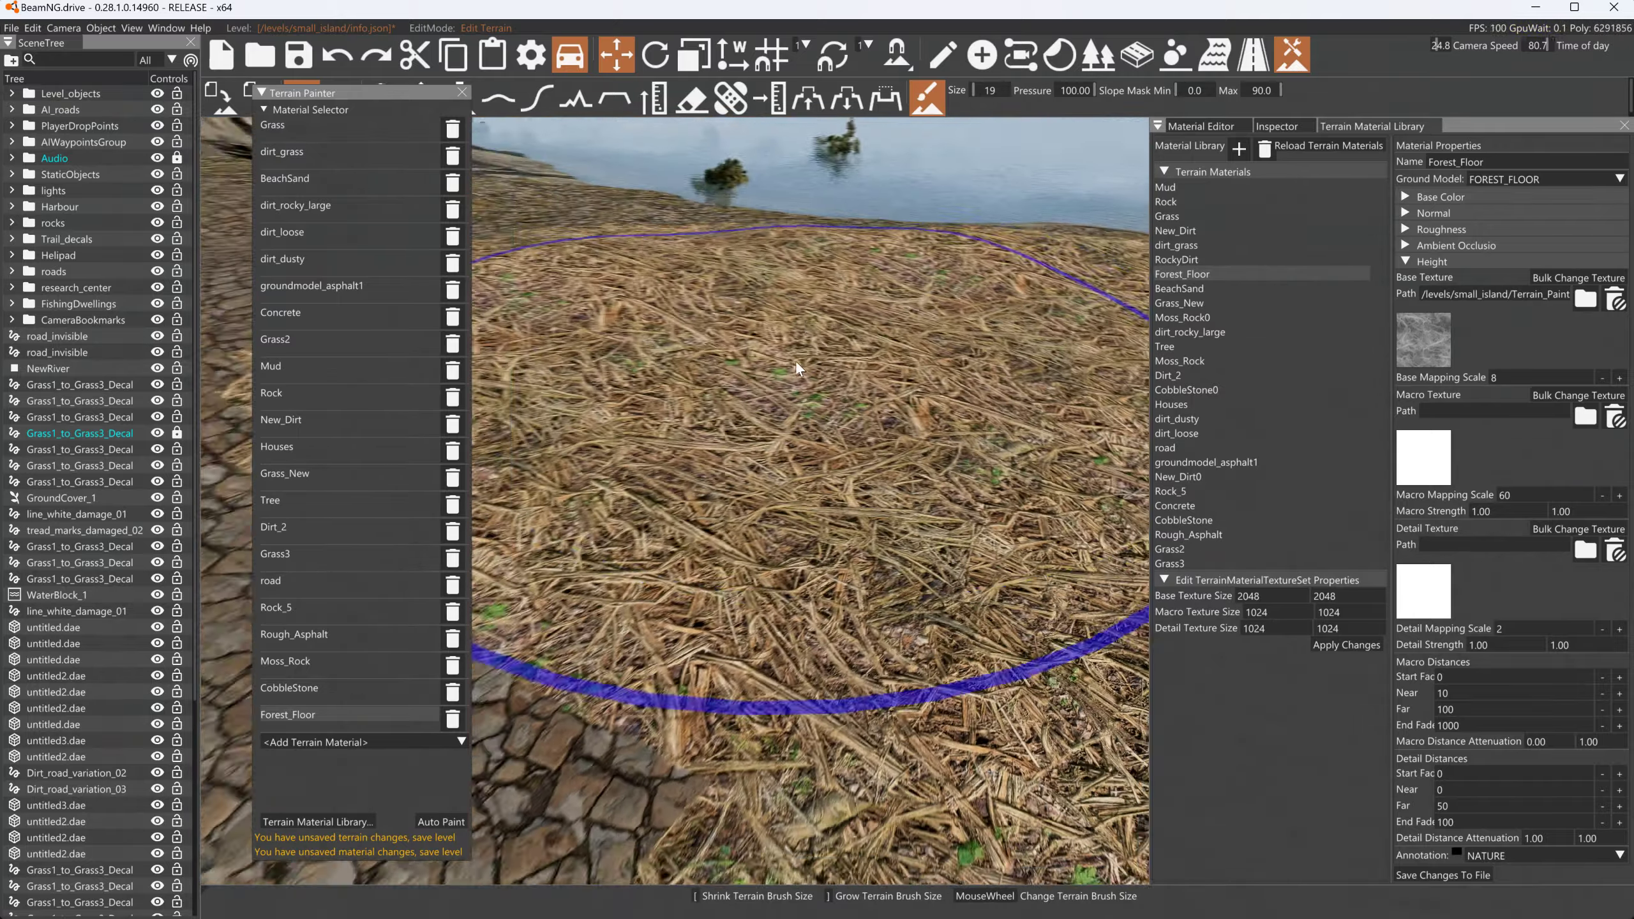
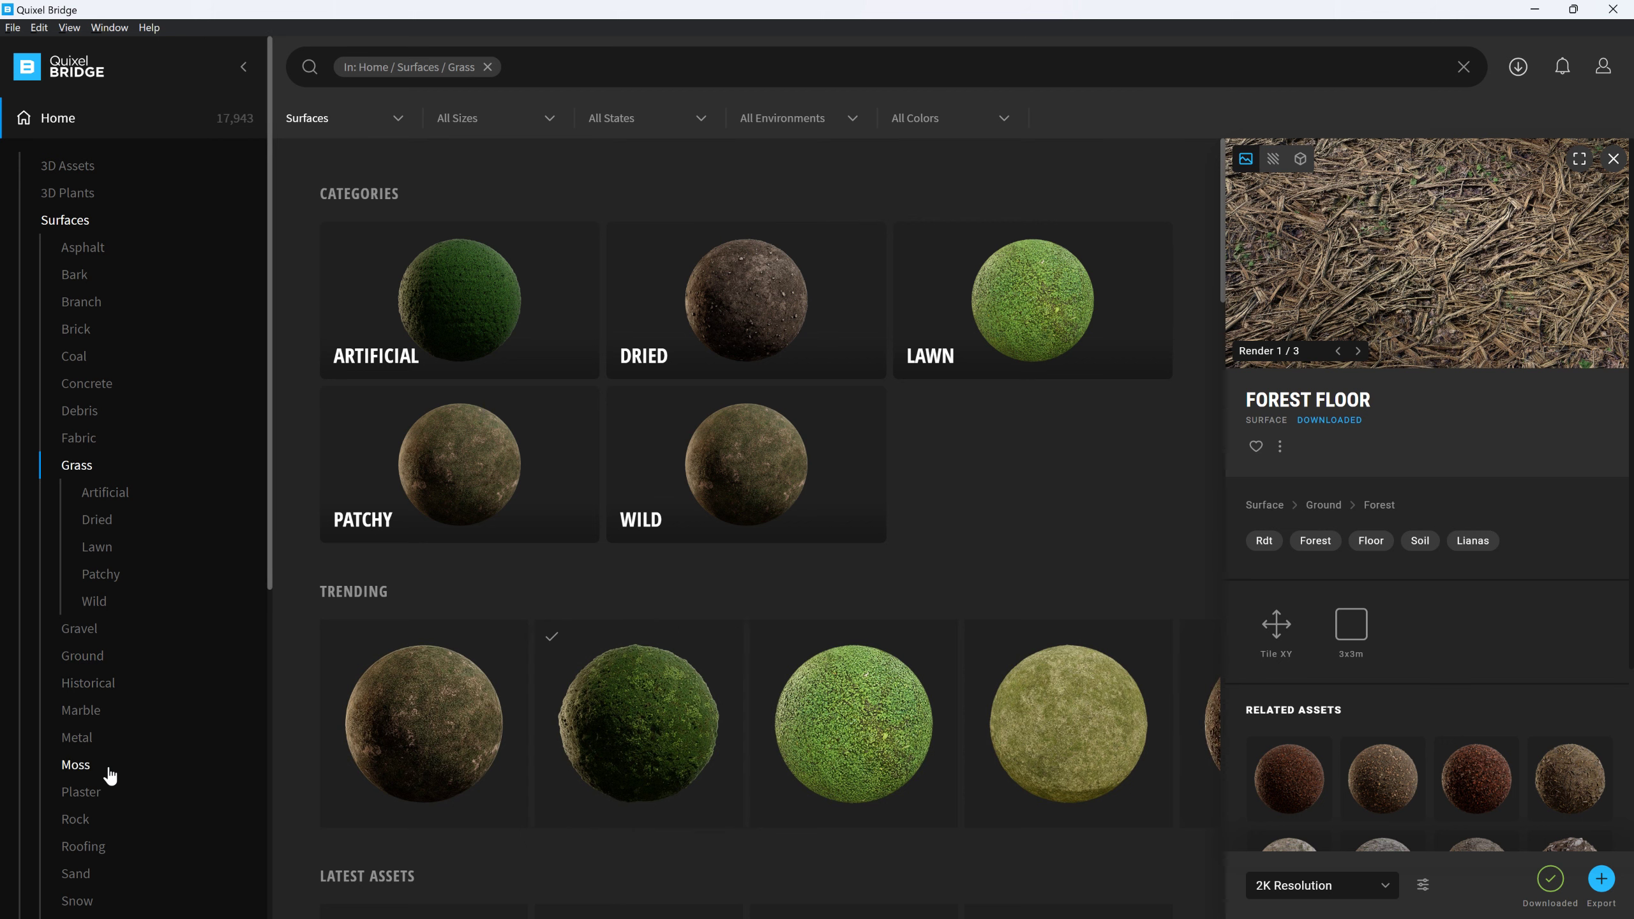
# Look through the Historical surfaces in Quixel Bridge for another terrain texture
pyautogui.click(99, 684)
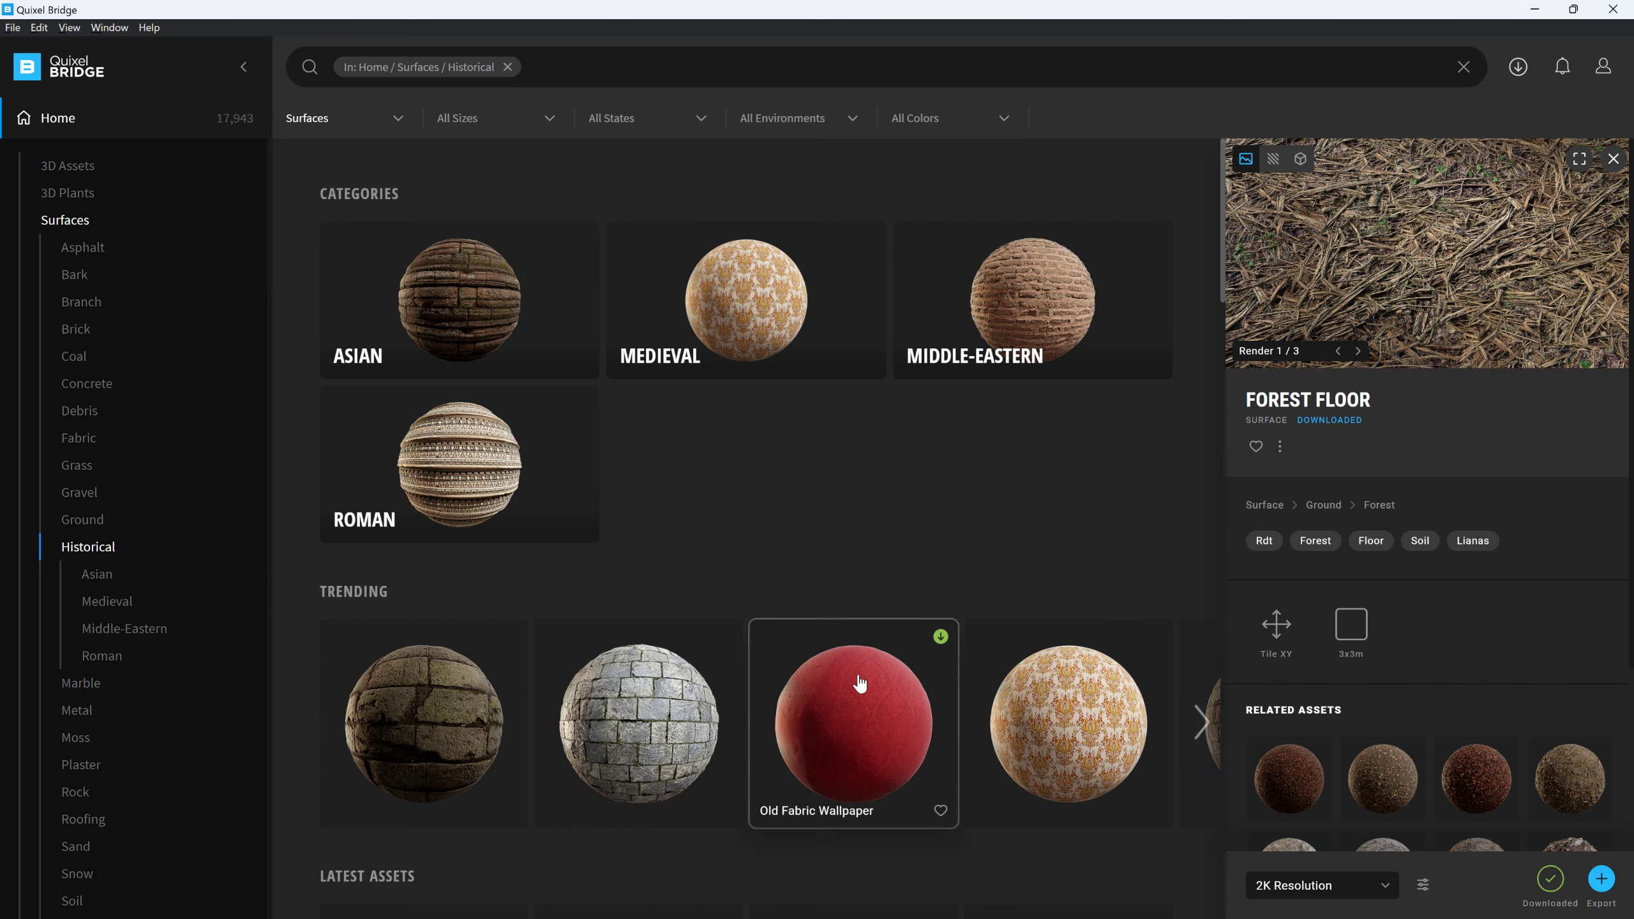
pyautogui.scroll(-10, 945, 679)
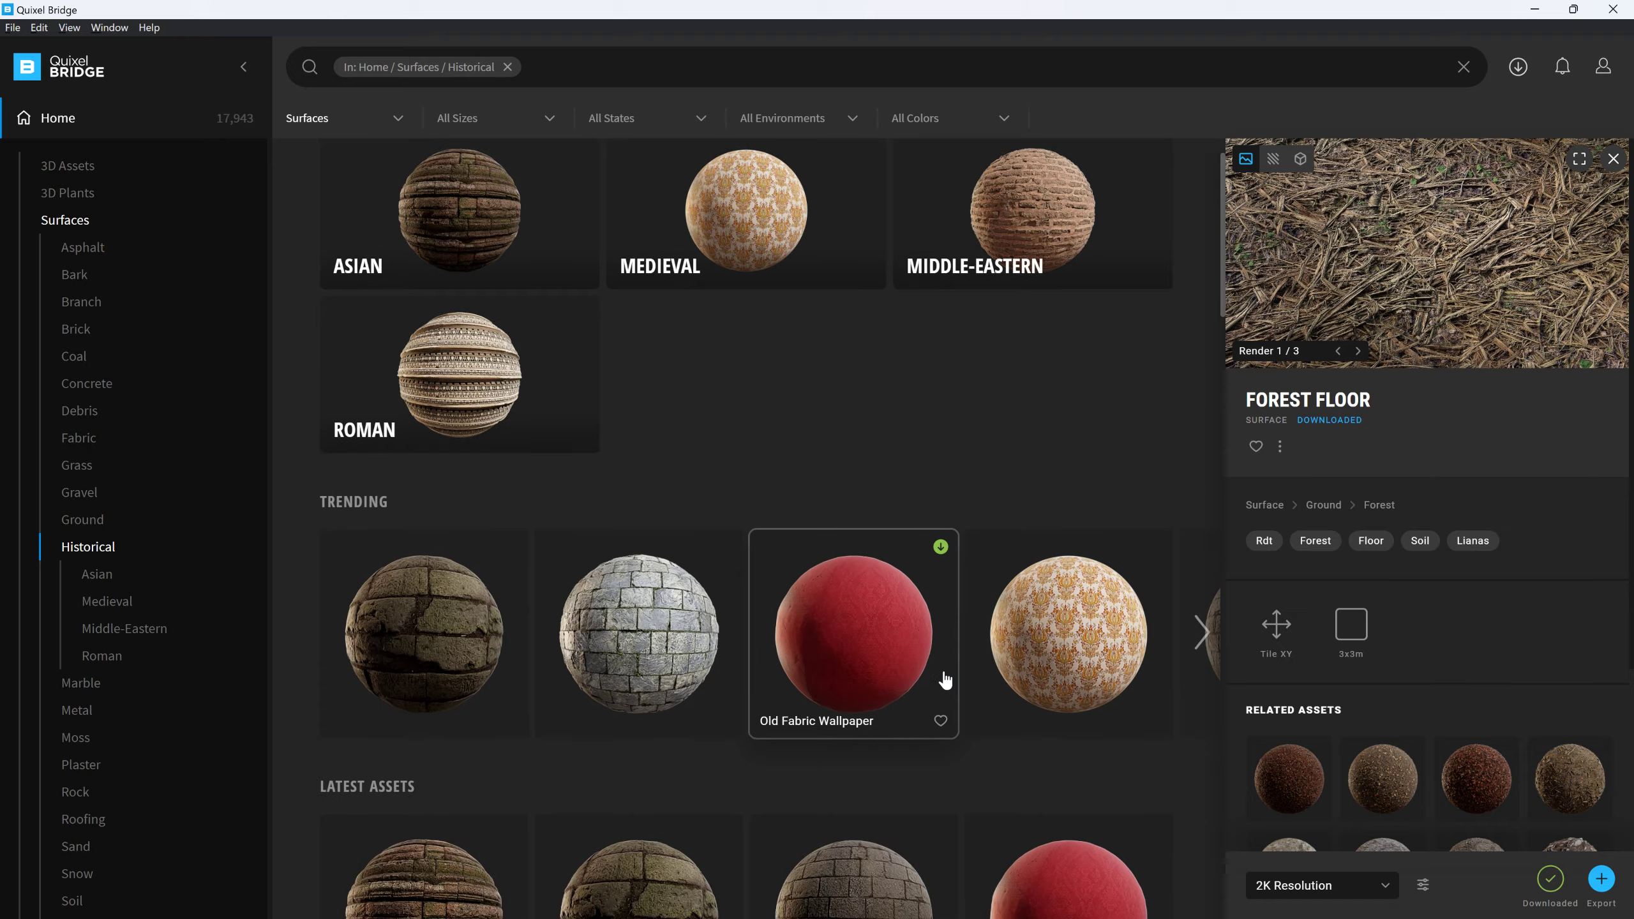
pyautogui.scroll(-7, 944, 678)
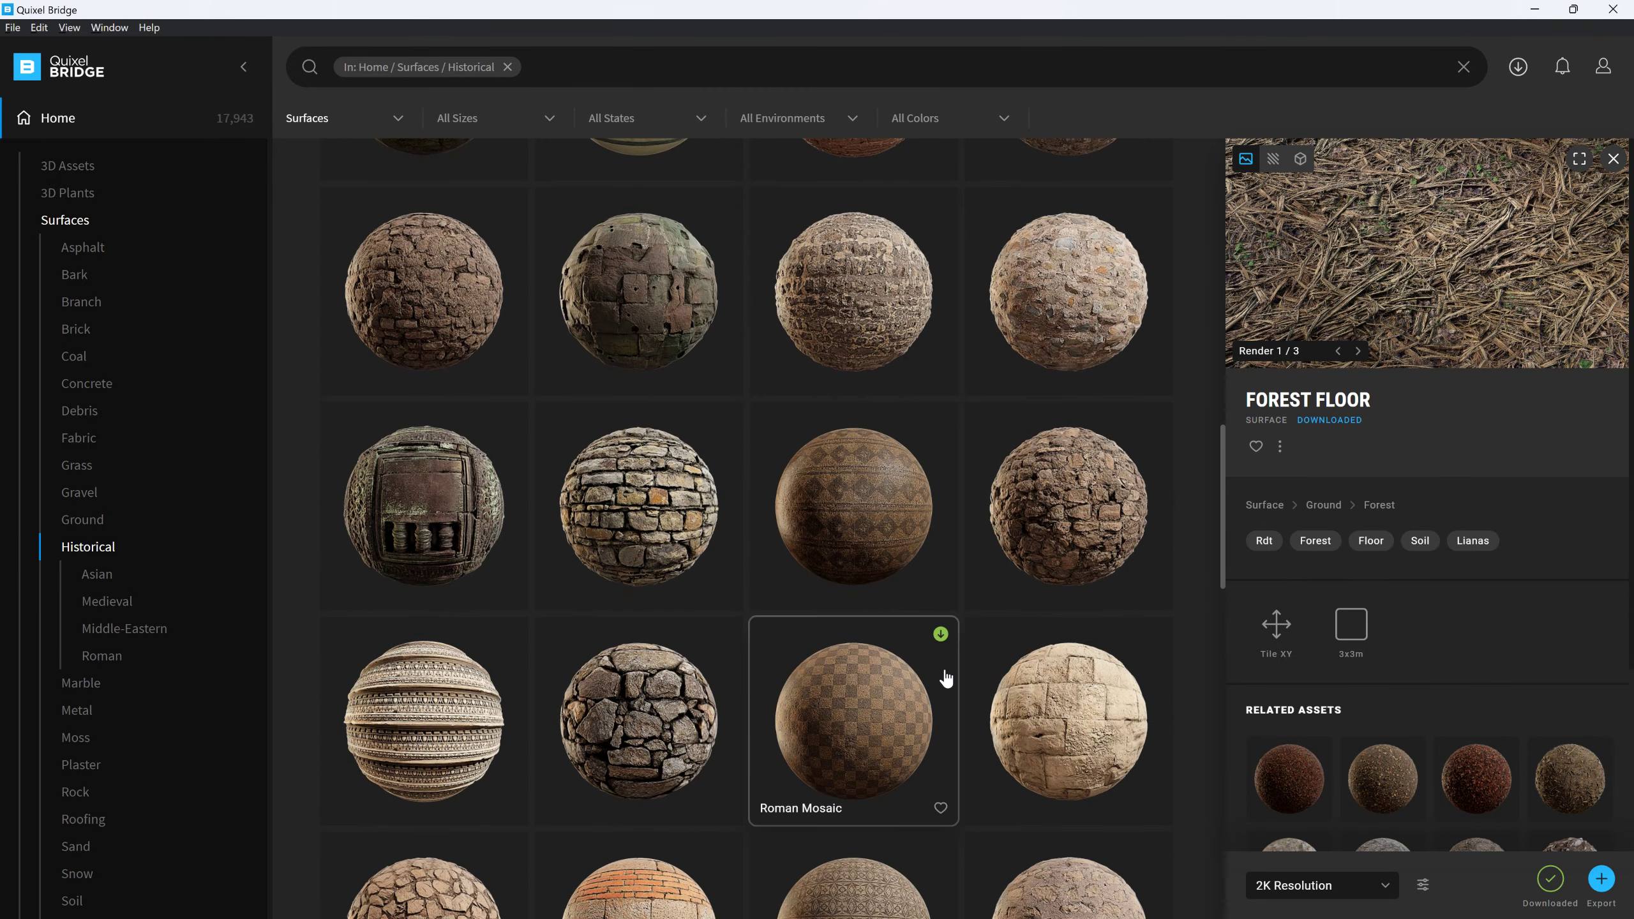
pyautogui.scroll(-12, 944, 679)
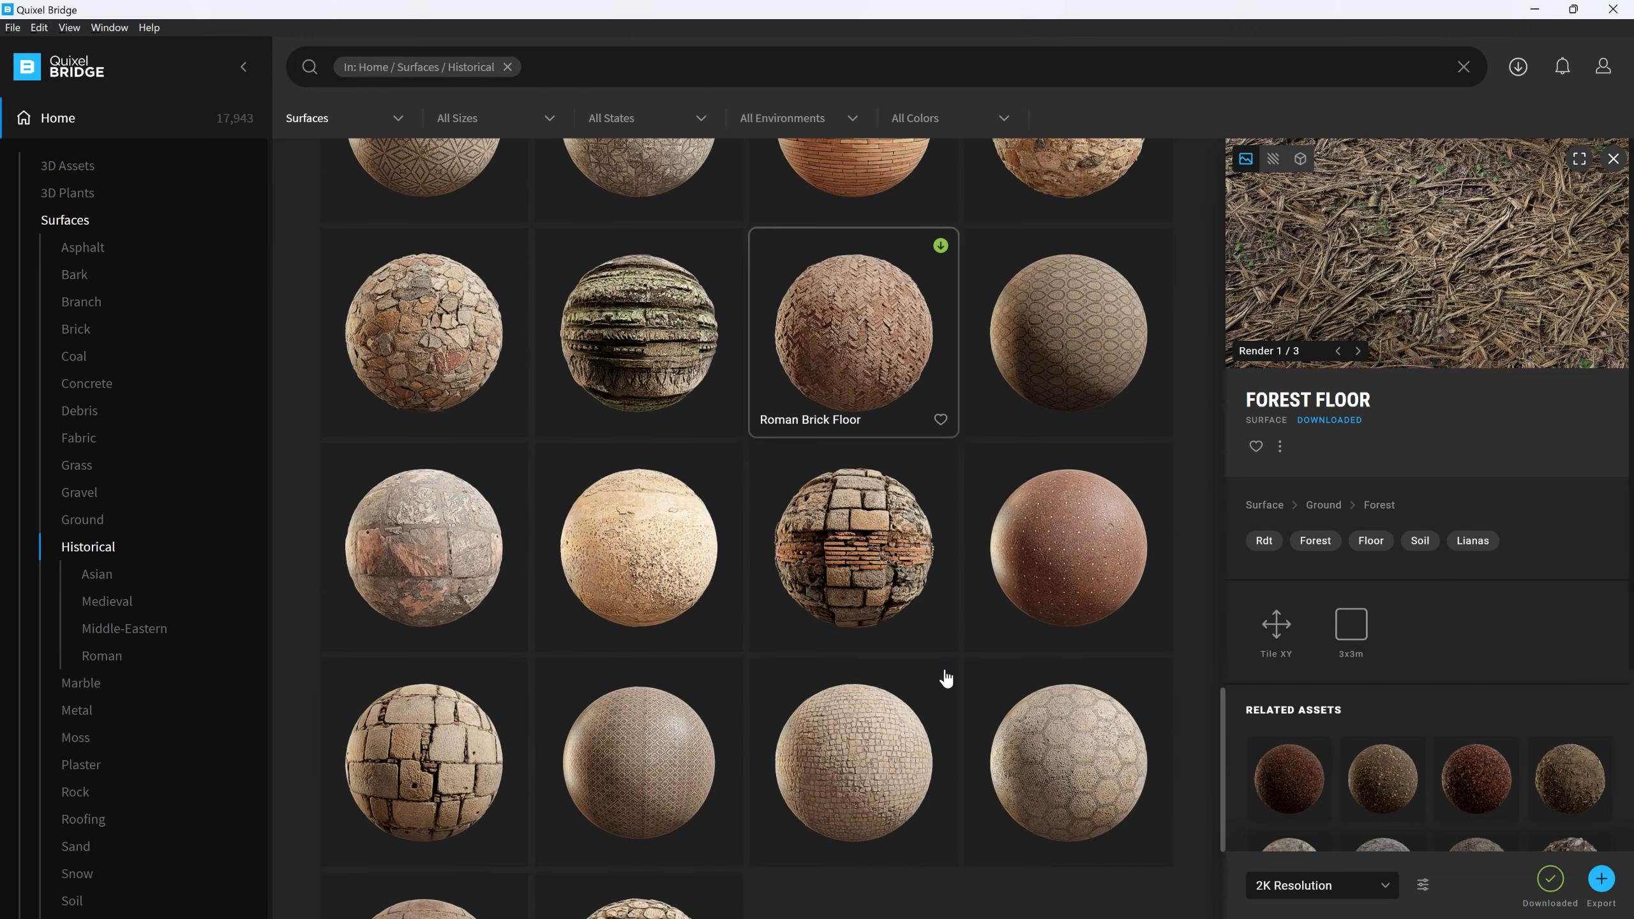
pyautogui.scroll(-7, 944, 679)
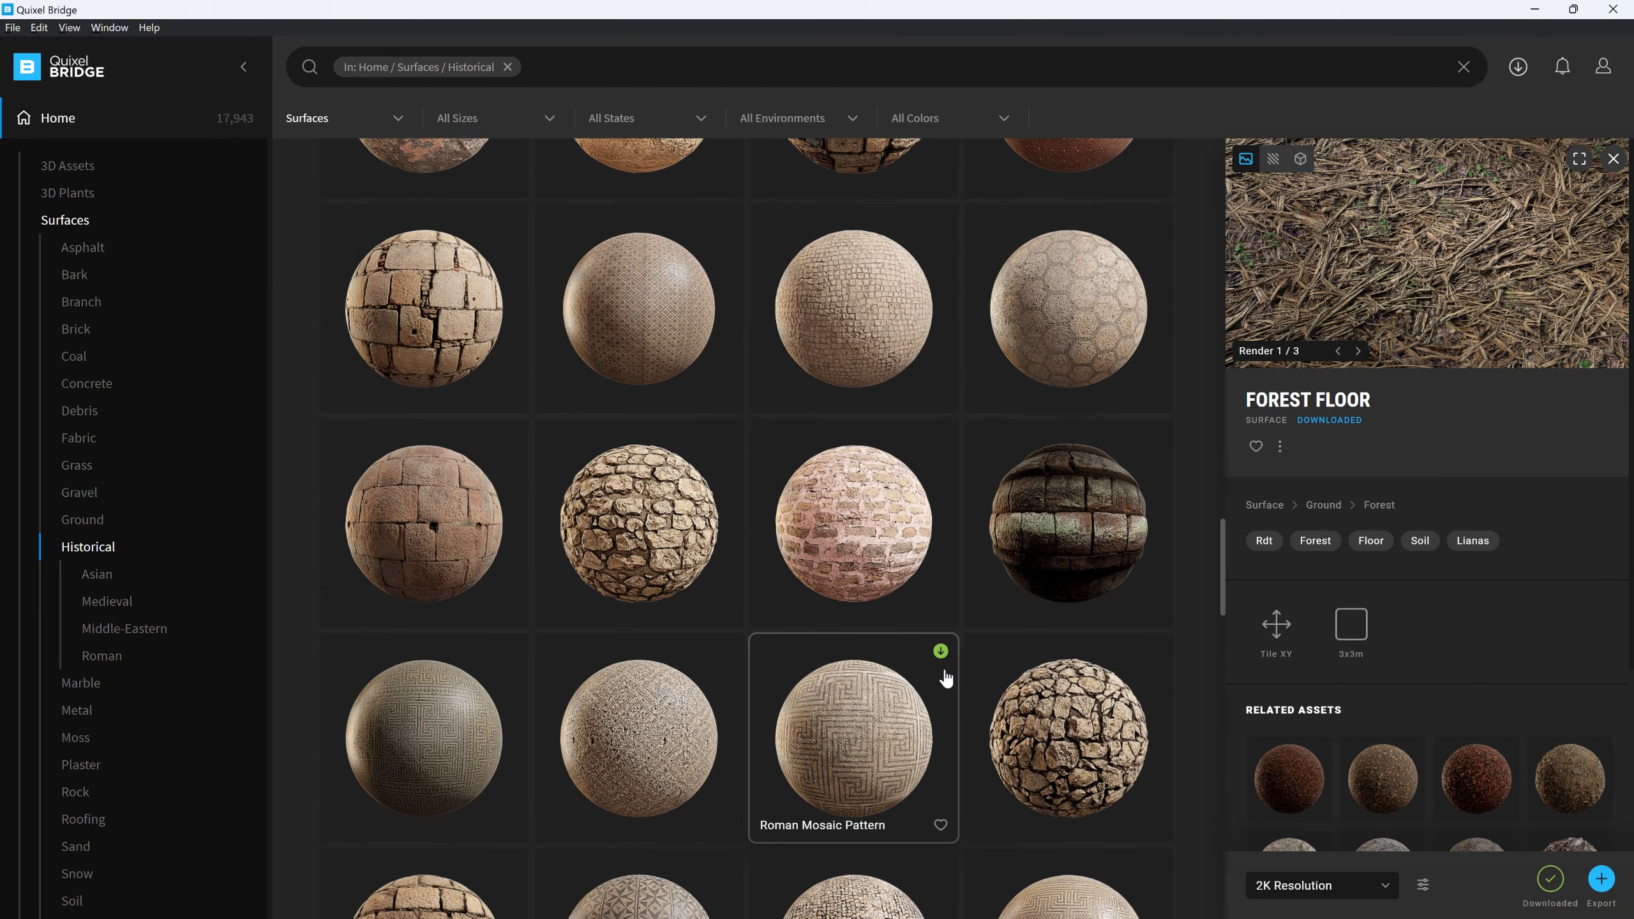
pyautogui.scroll(-8, 944, 679)
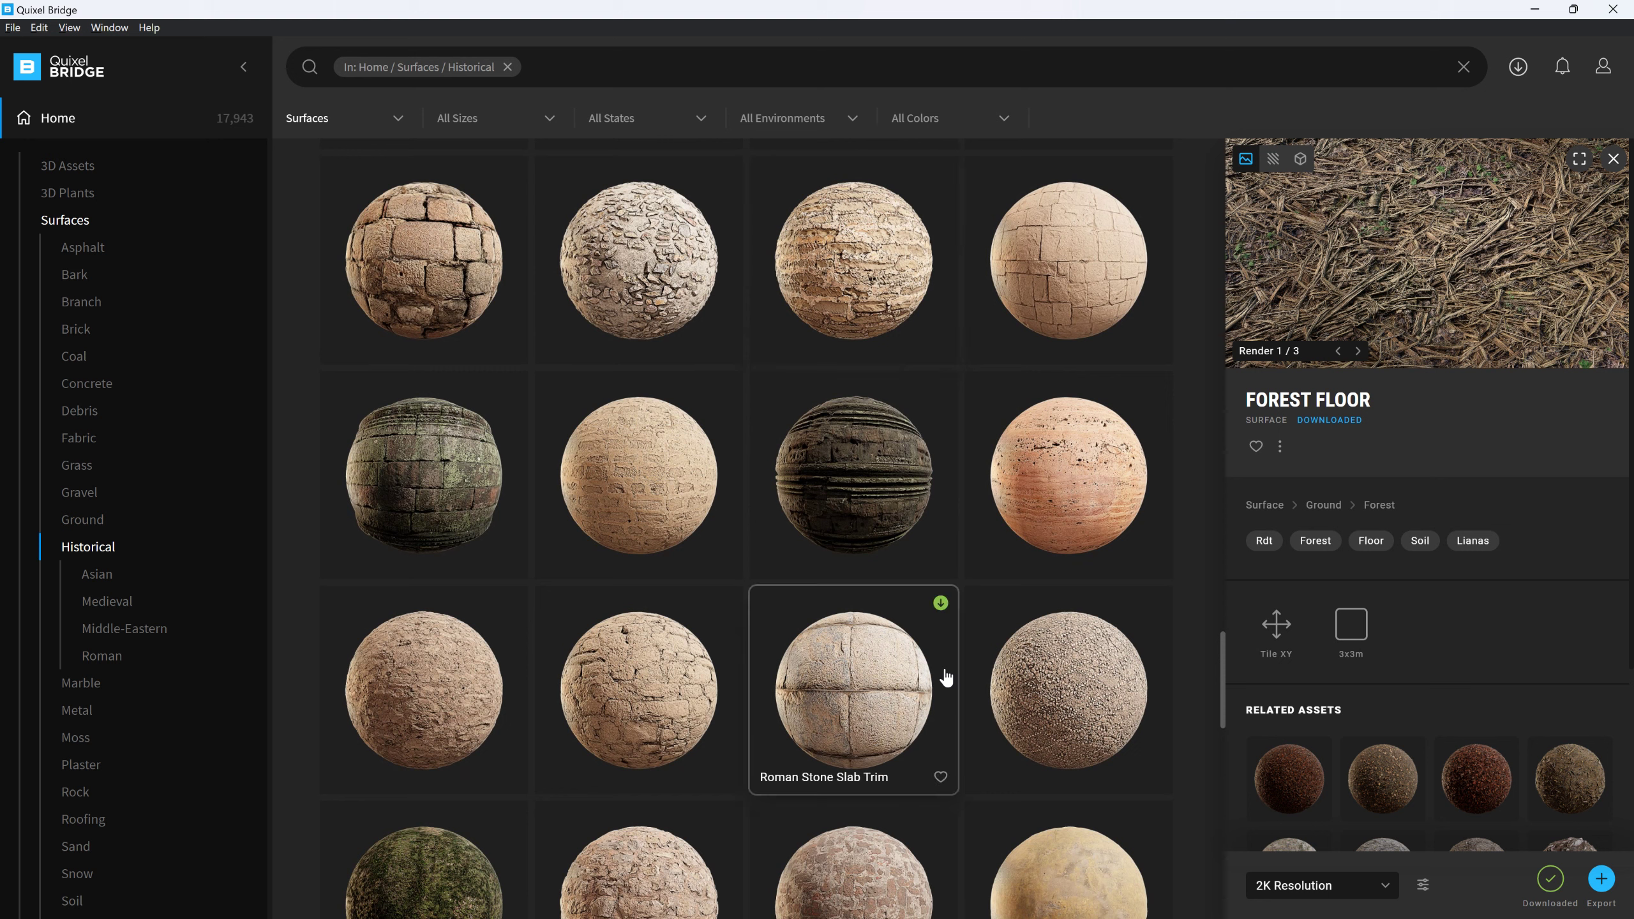
pyautogui.scroll(-7, 937, 672)
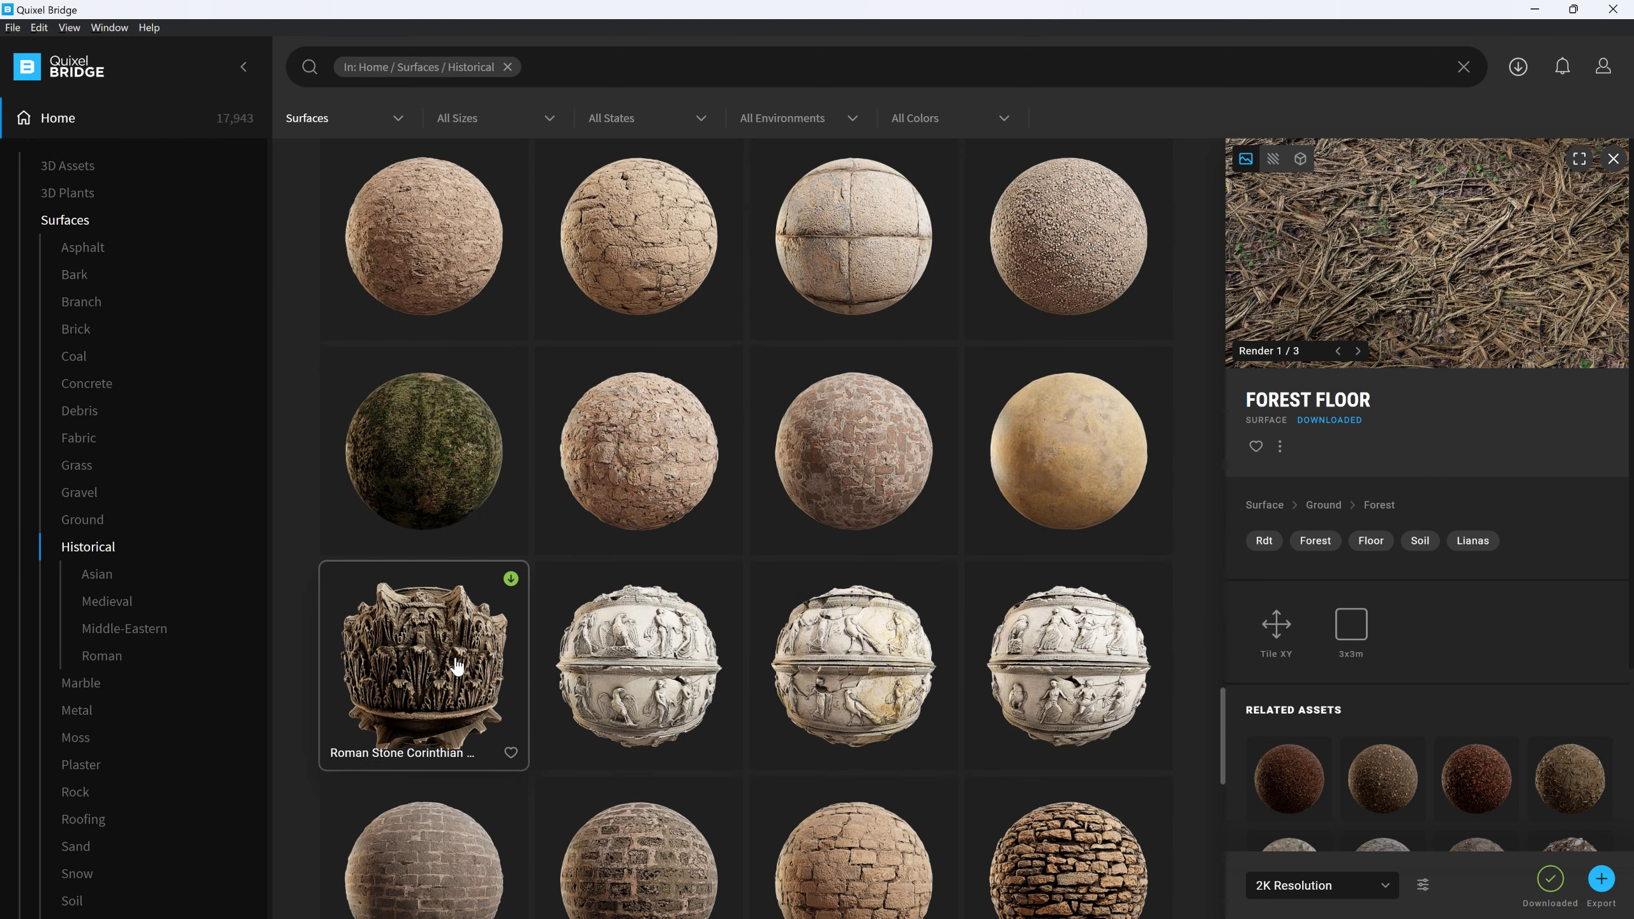
pyautogui.scroll(-6, 663, 643)
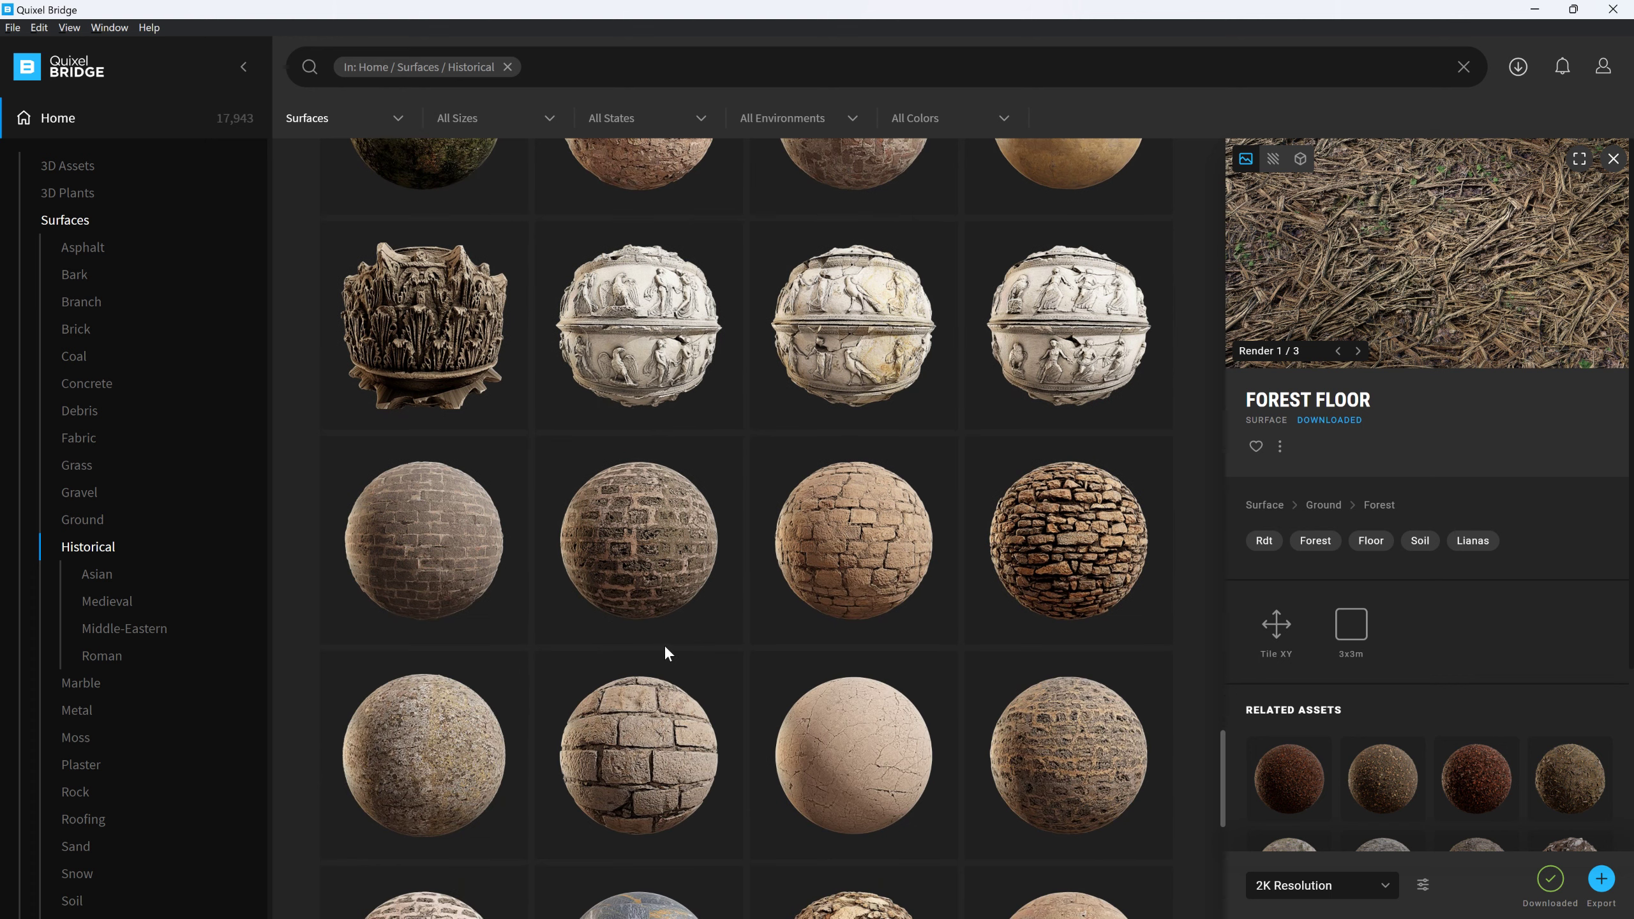
pyautogui.scroll(-2, 664, 644)
pyautogui.scroll(-7, 665, 649)
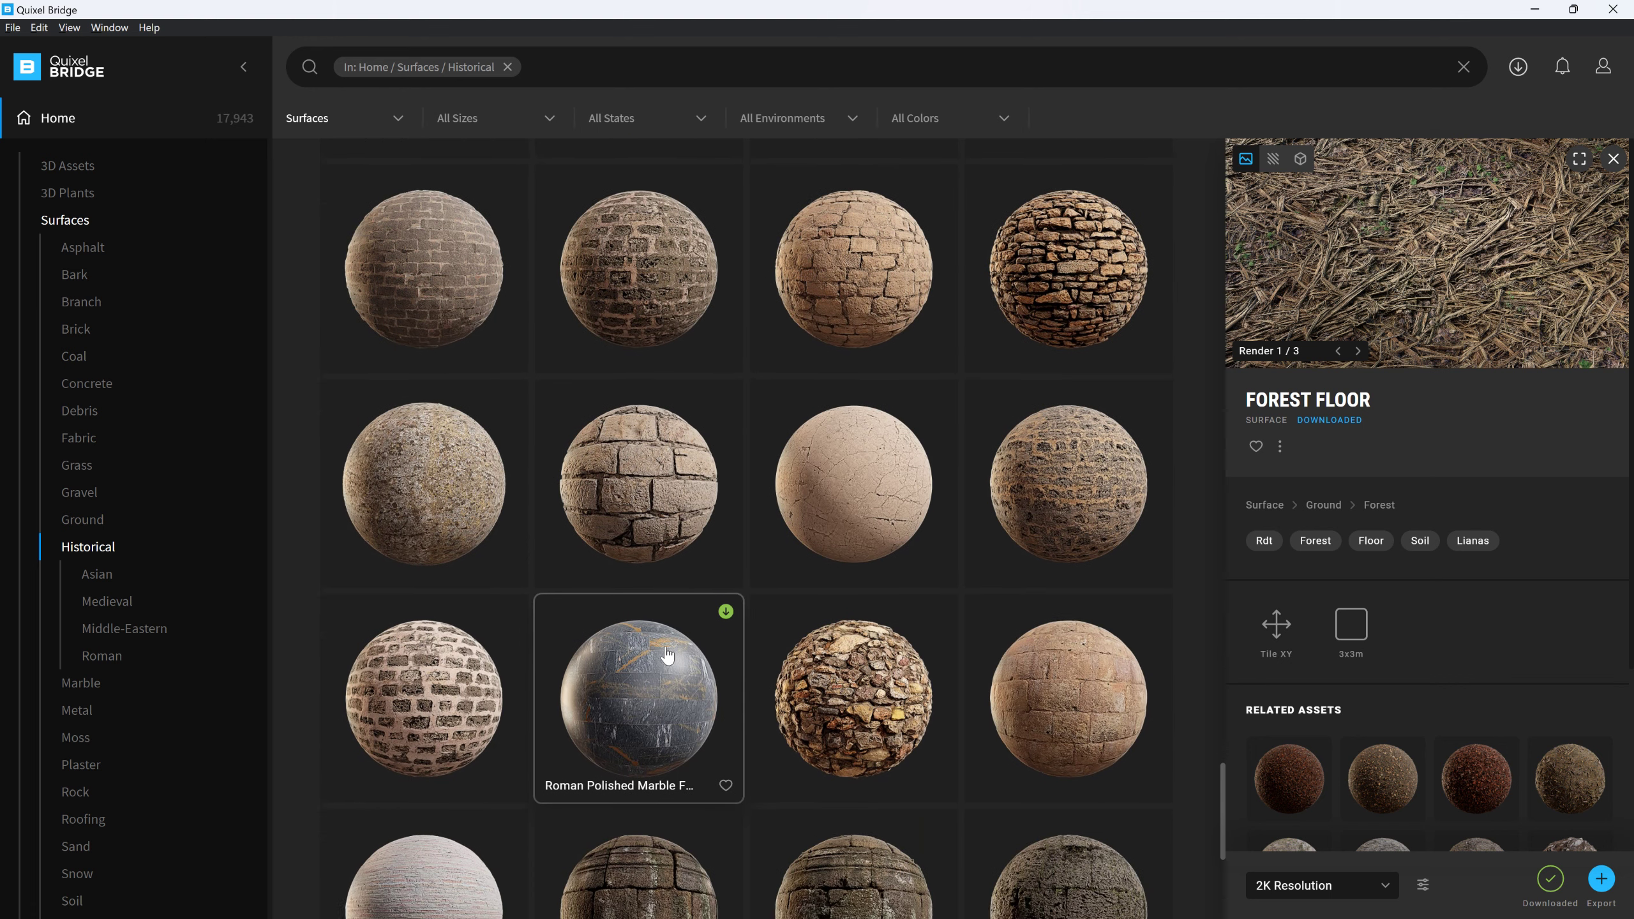
pyautogui.scroll(-8, 666, 655)
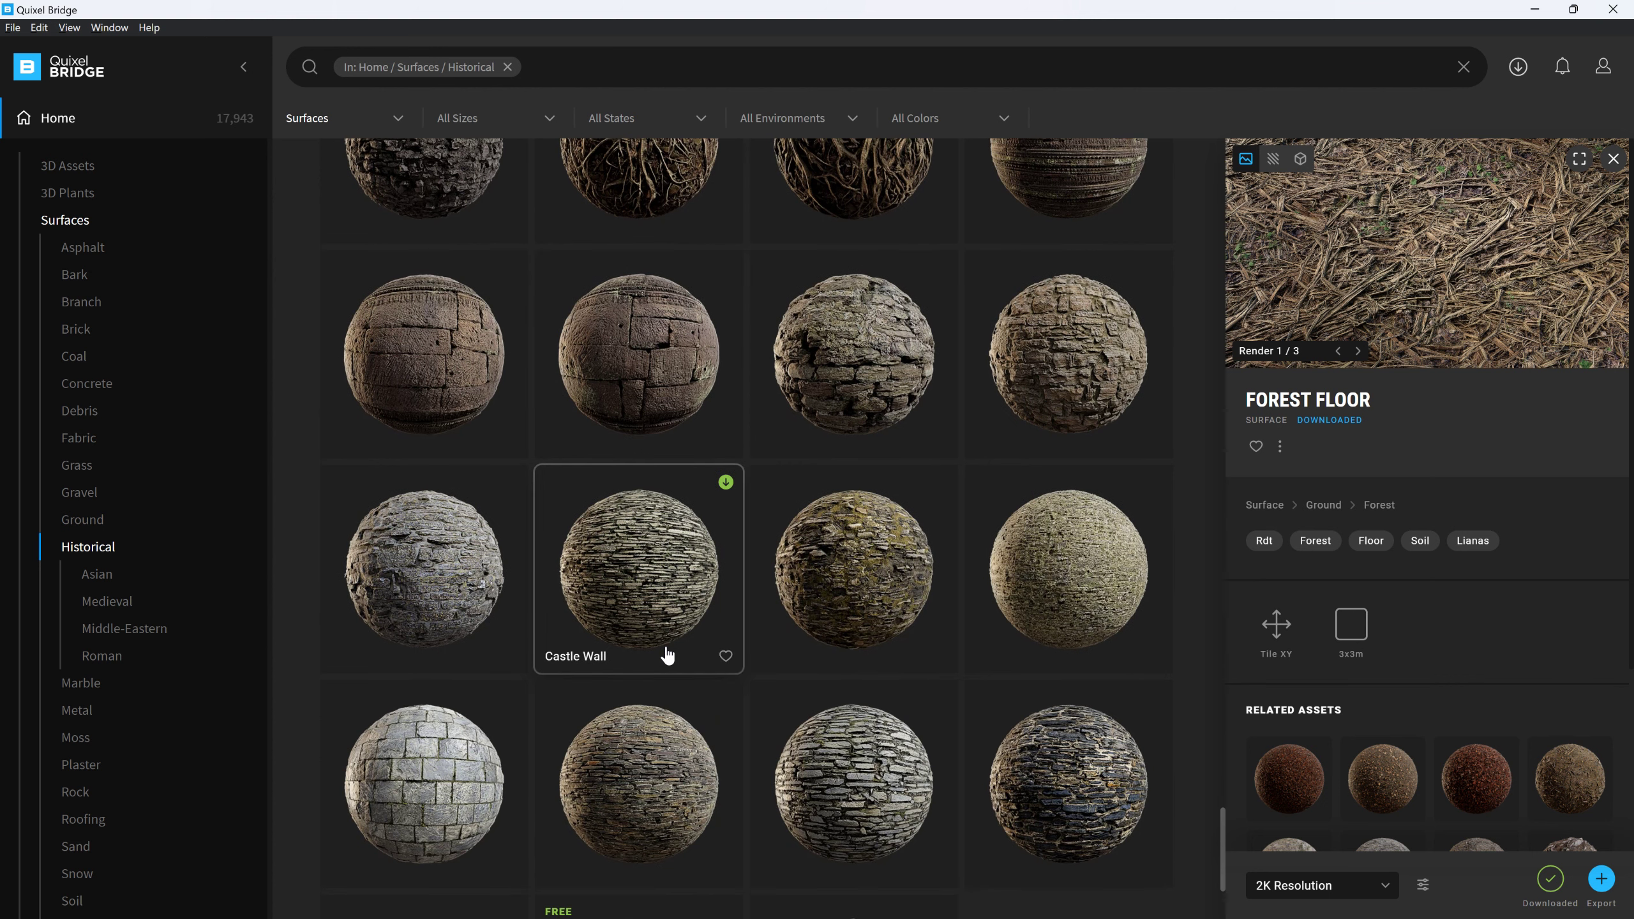
pyautogui.scroll(-3, 667, 656)
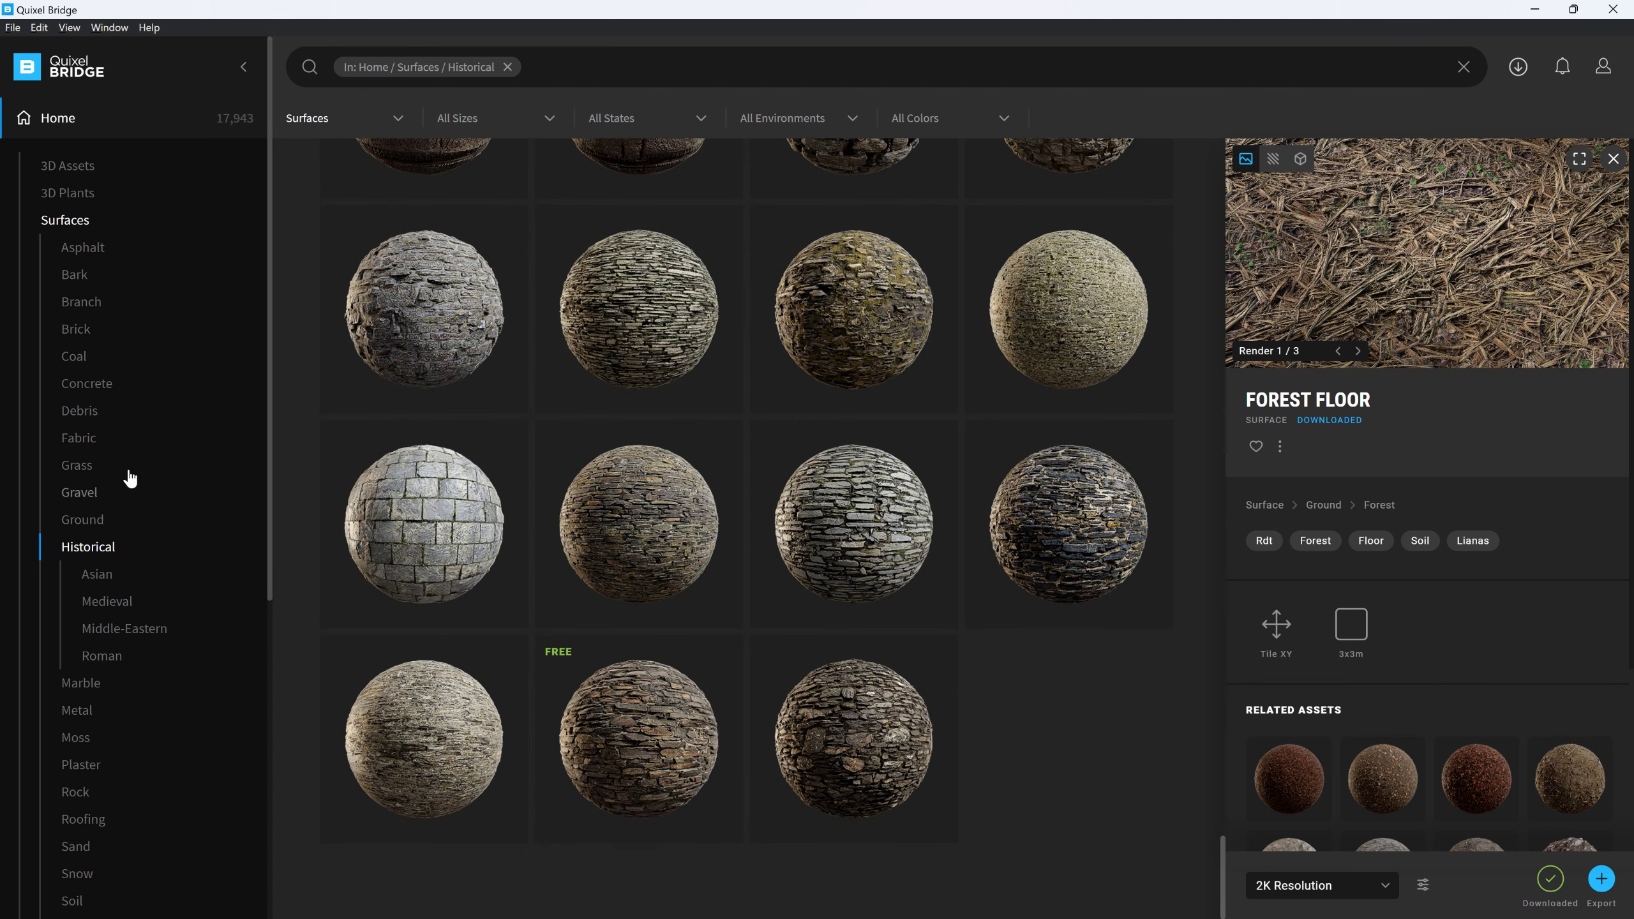
# Browse to the Debris surfaces and download the Construction Rubble surface at 2K resolution
pyautogui.click(88, 441)
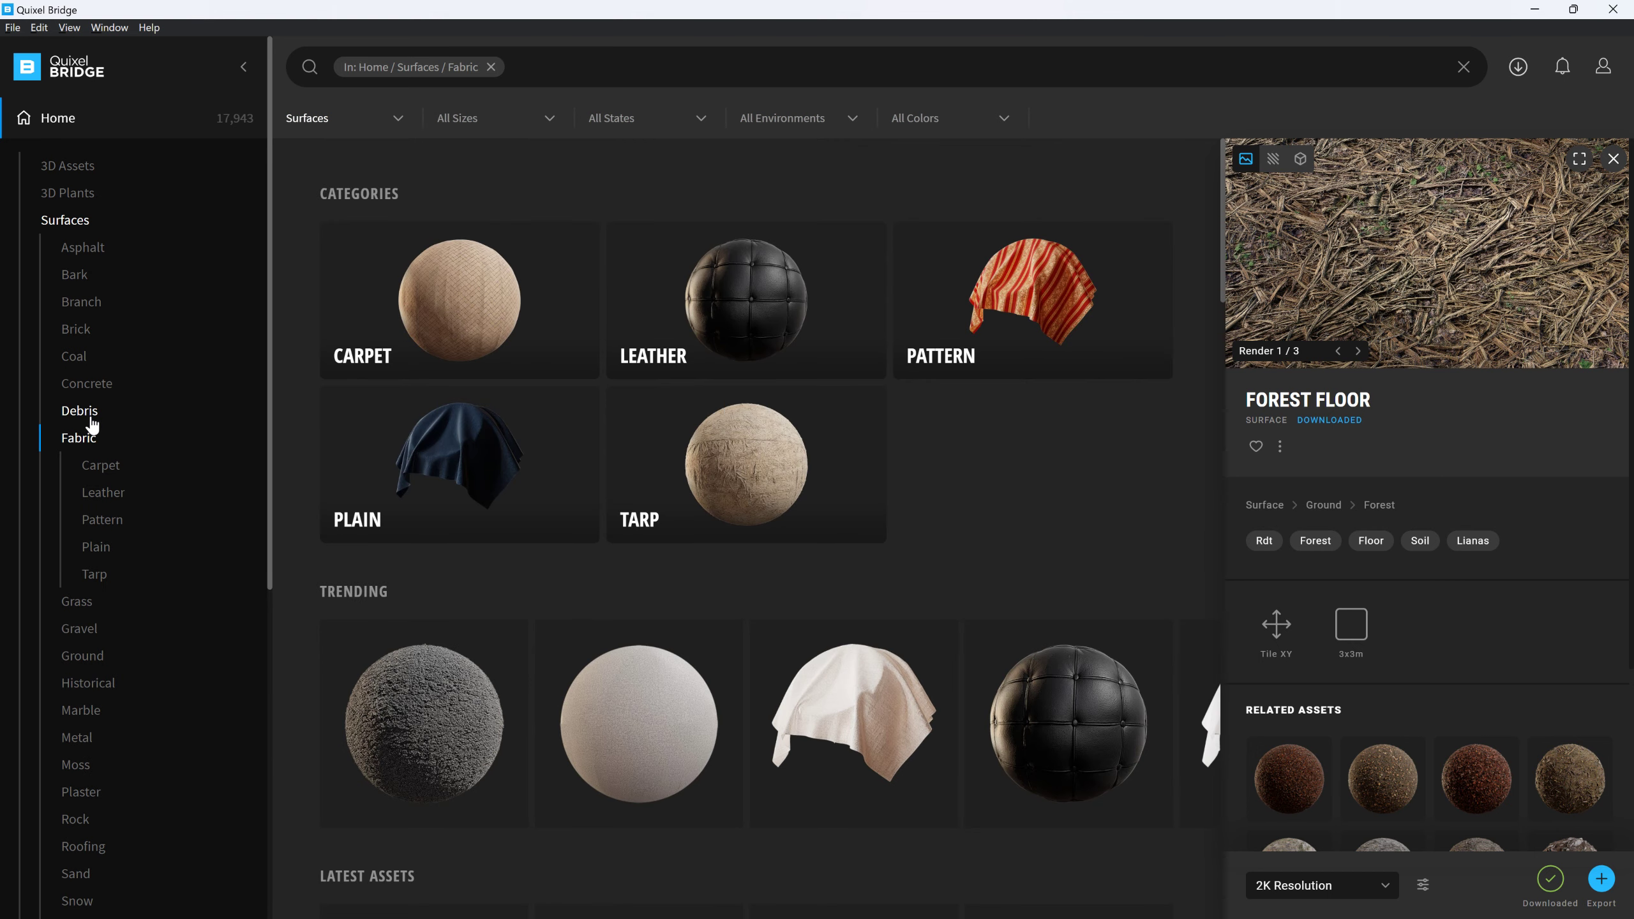
pyautogui.click(84, 412)
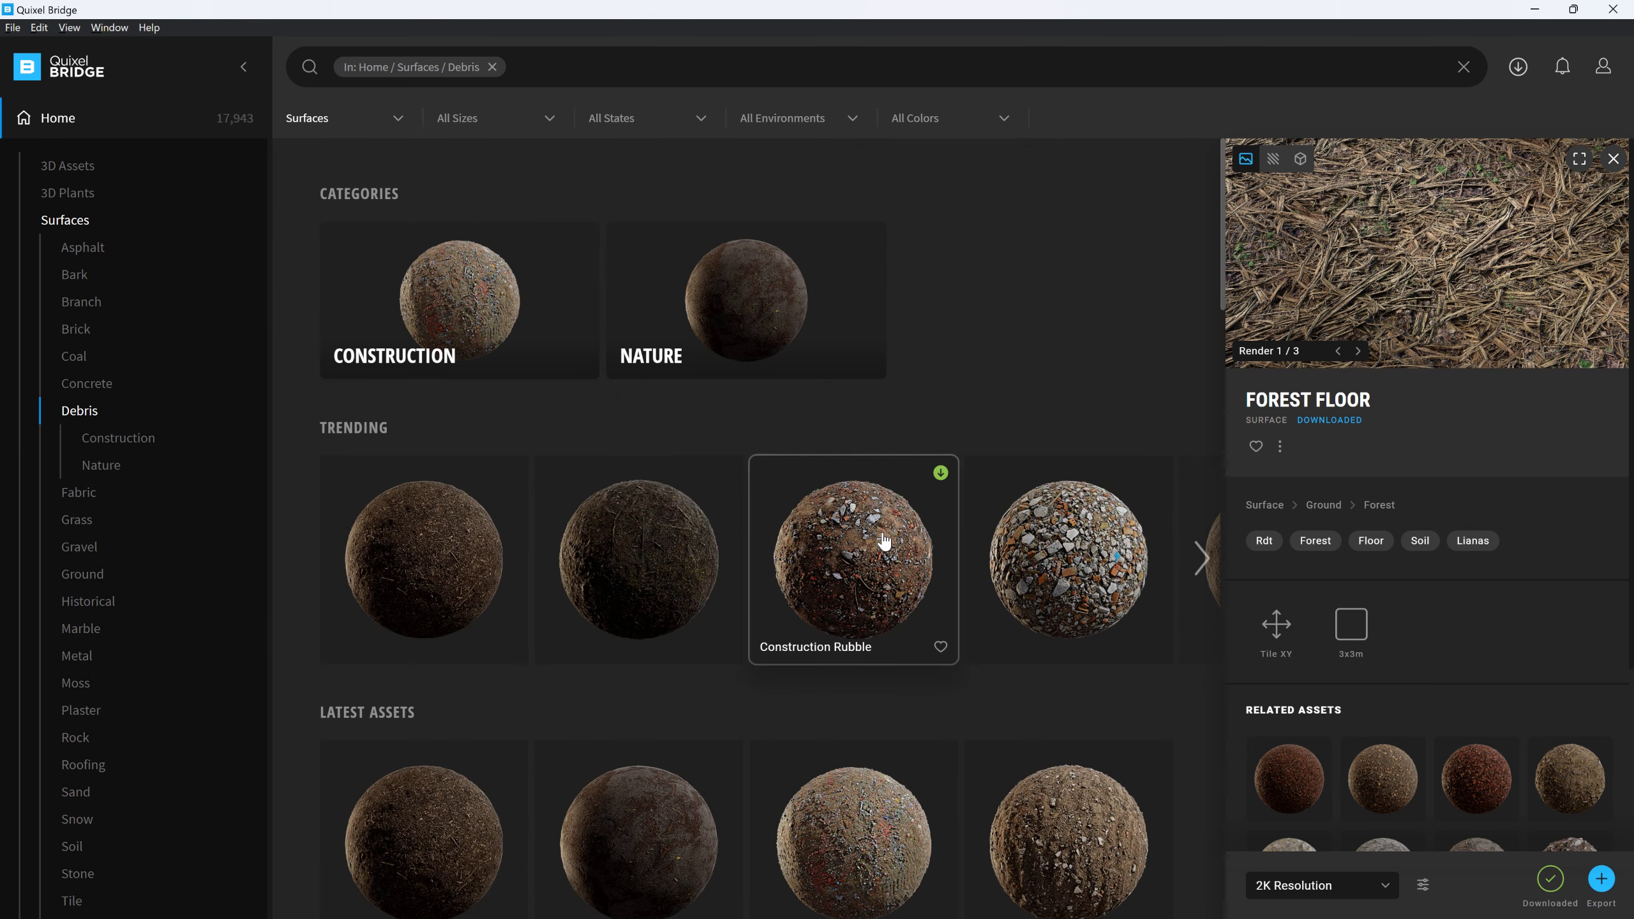
pyautogui.click(873, 561)
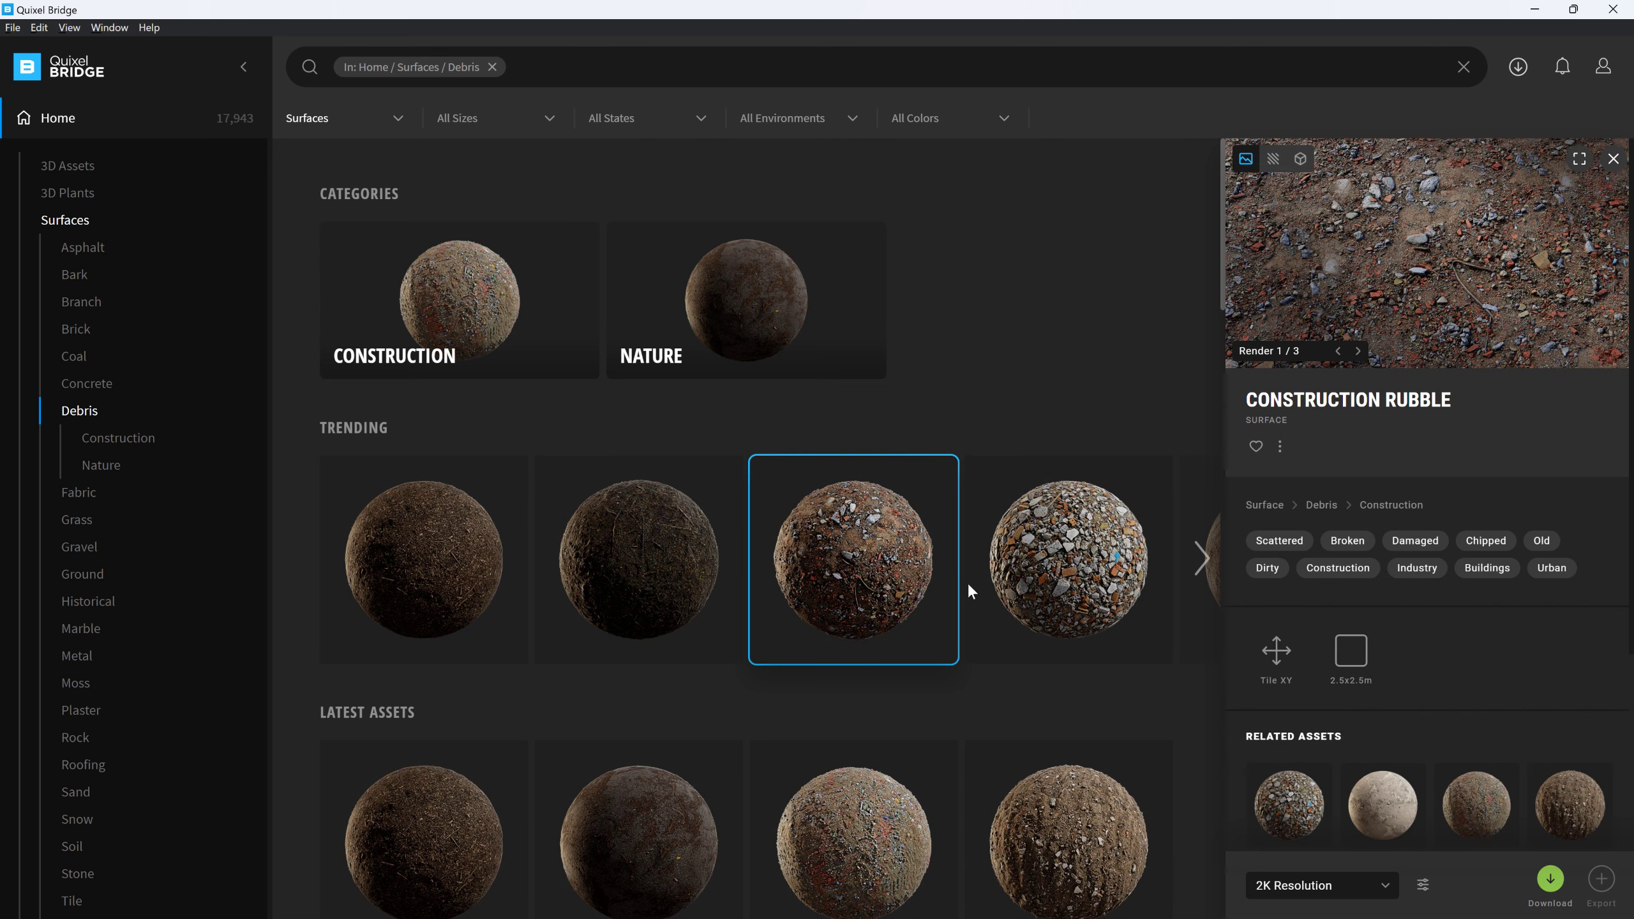
pyautogui.click(1549, 880)
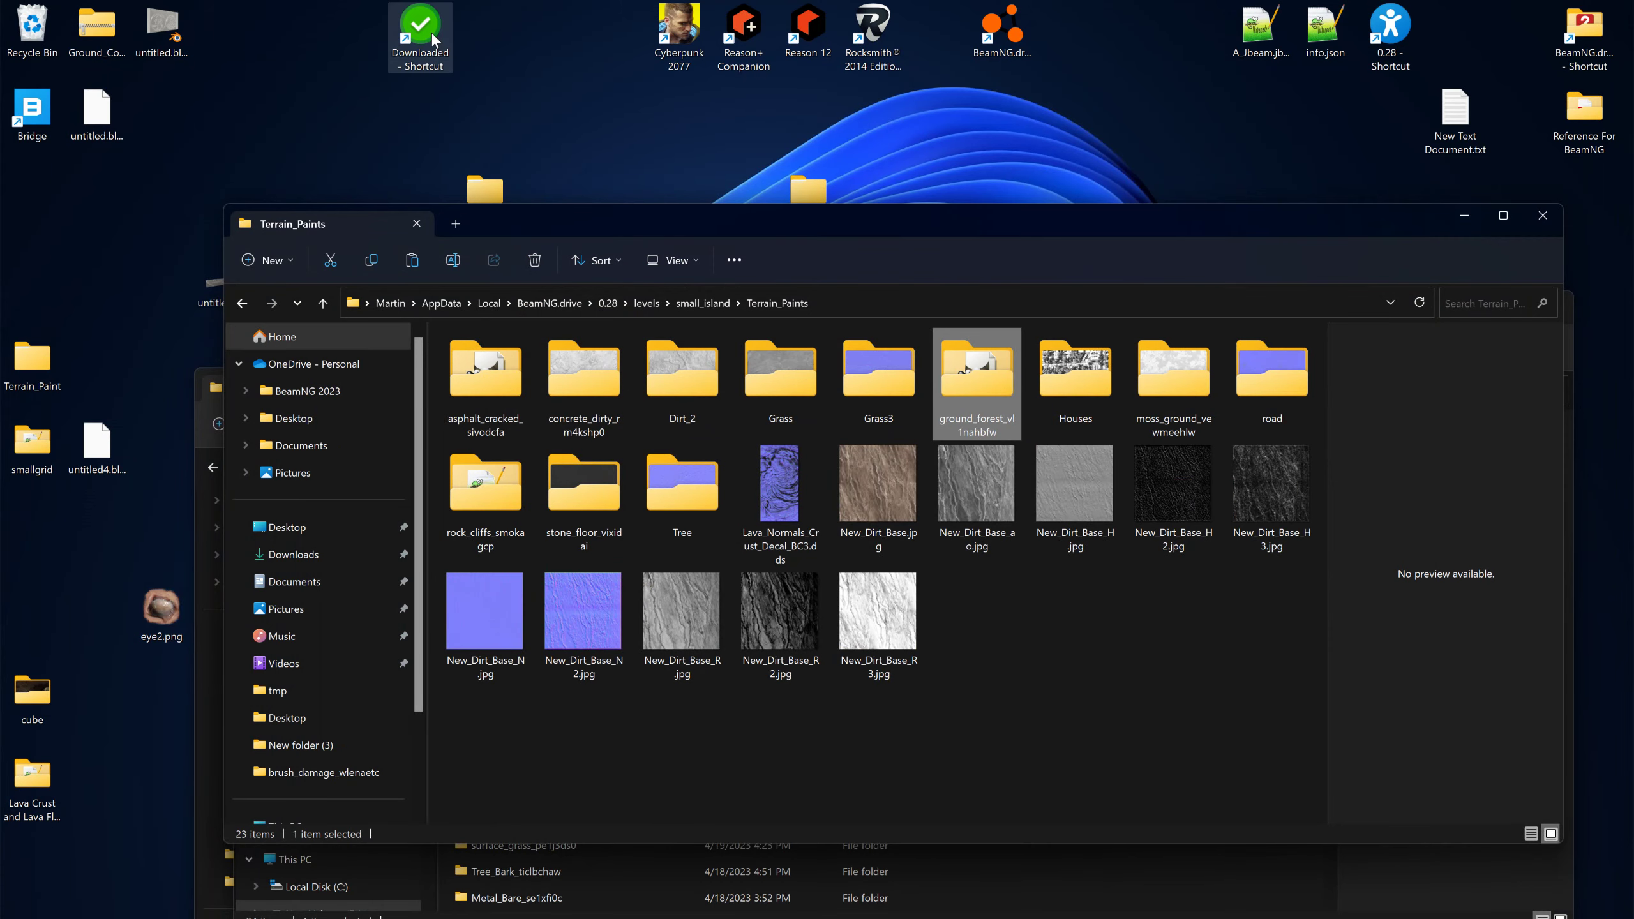
# In File Explorer, open Bridge's downloaded surface folder, select debris_construction_vmqhehslw and place the window beside the Terrain_Paints window
pyautogui.doubleClick(431, 33)
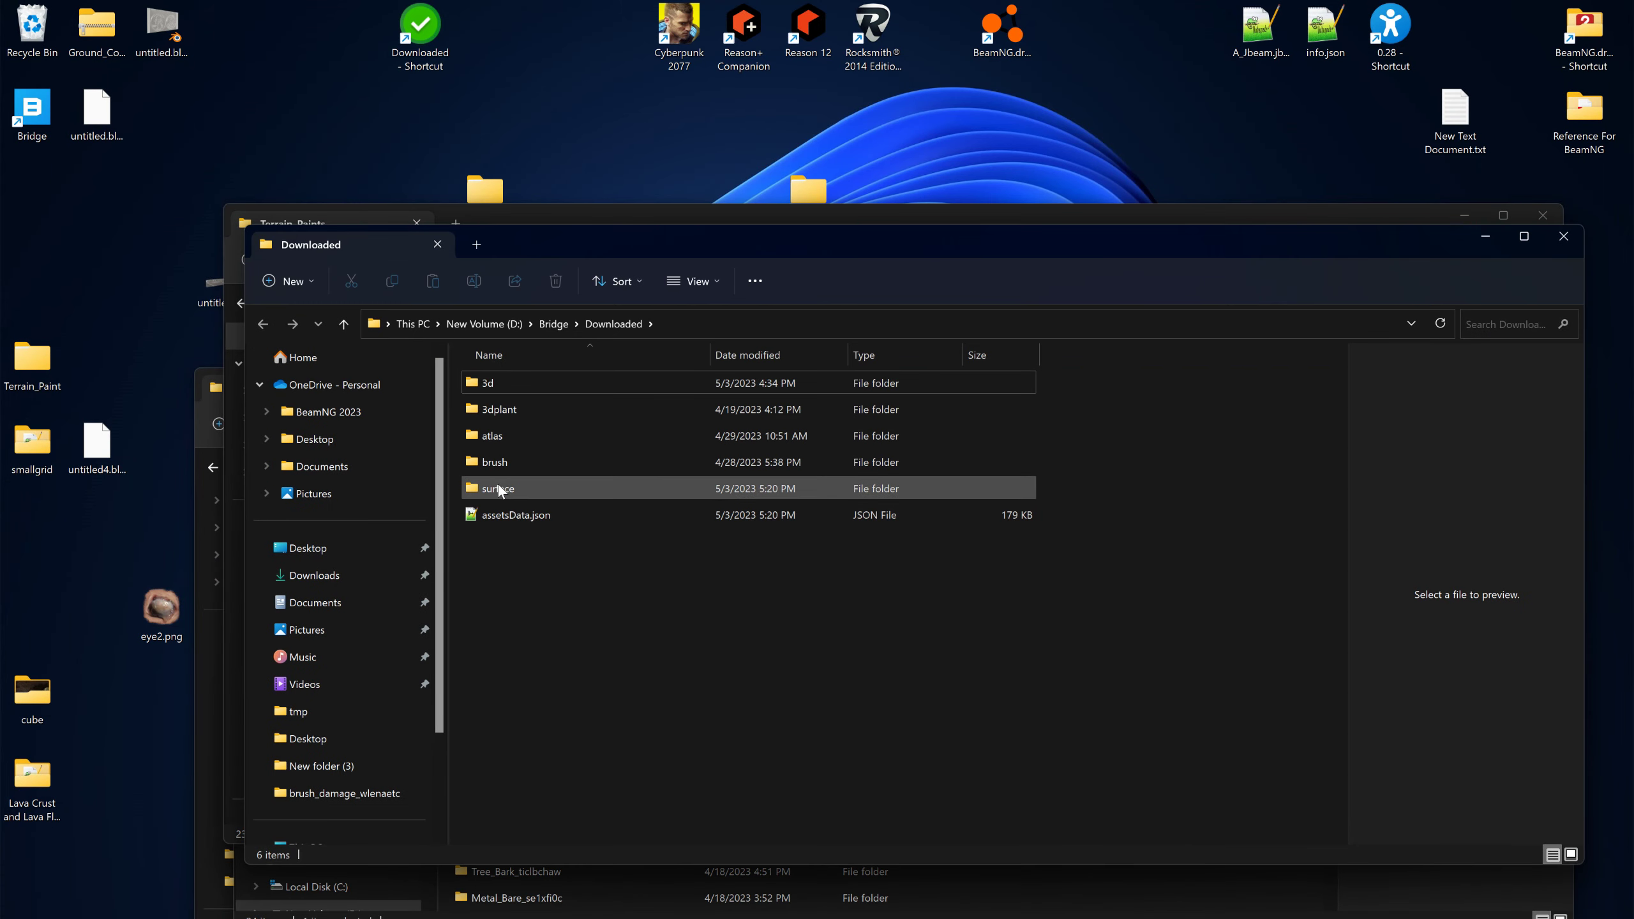
pyautogui.doubleClick(498, 487)
pyautogui.rightClick(541, 387)
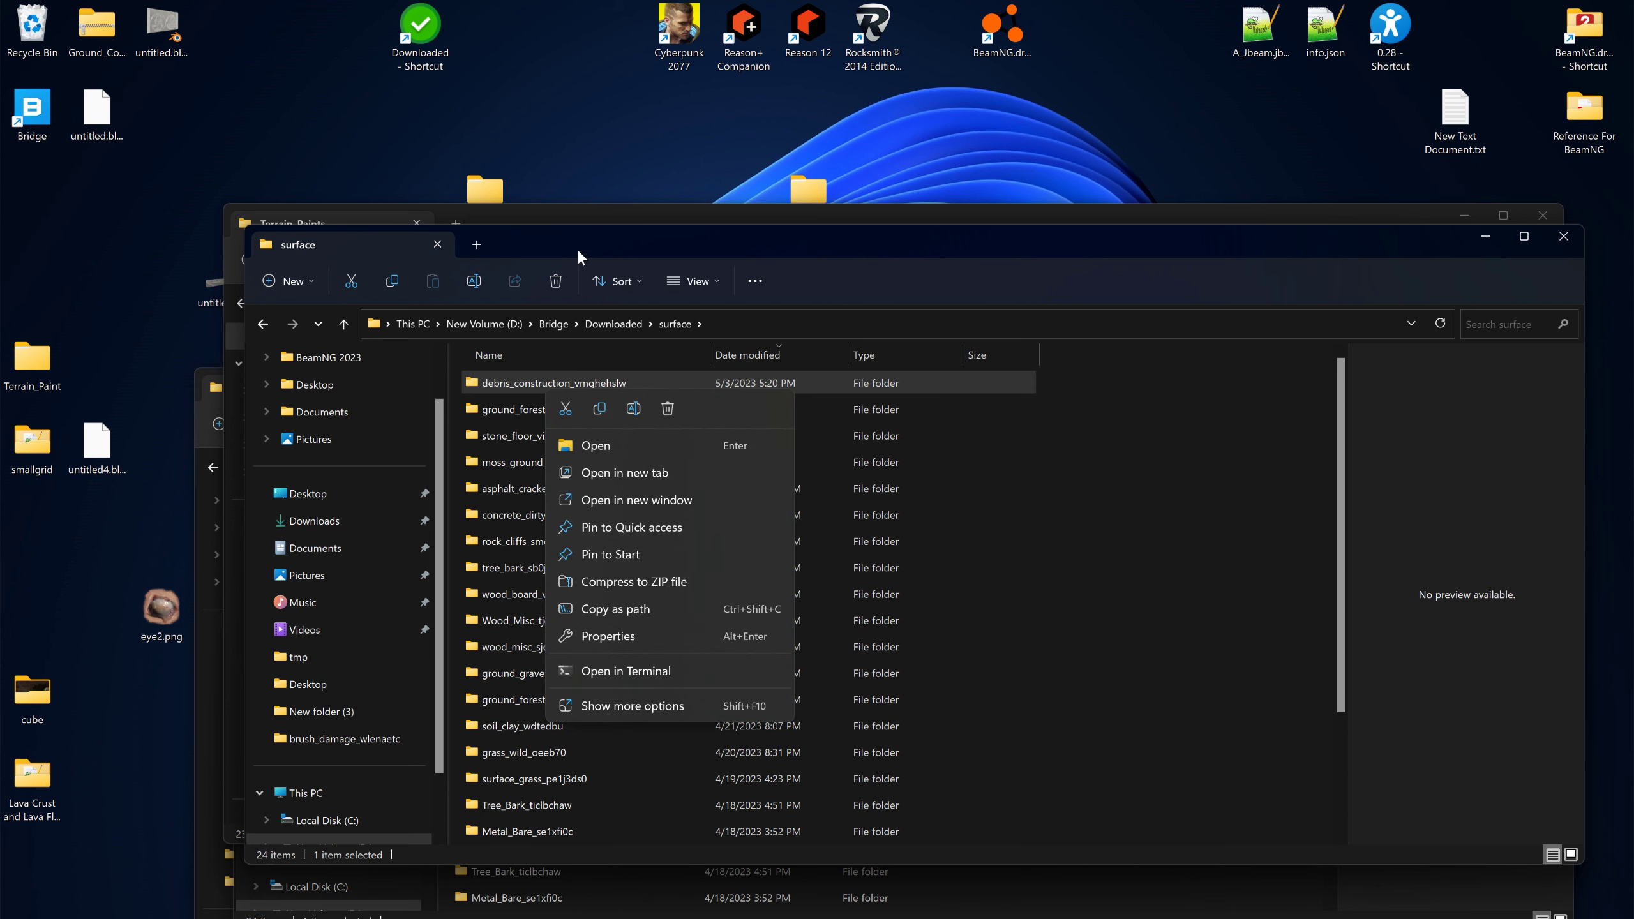
pyautogui.moveTo(577, 248); pyautogui.dragTo(1037, 242)
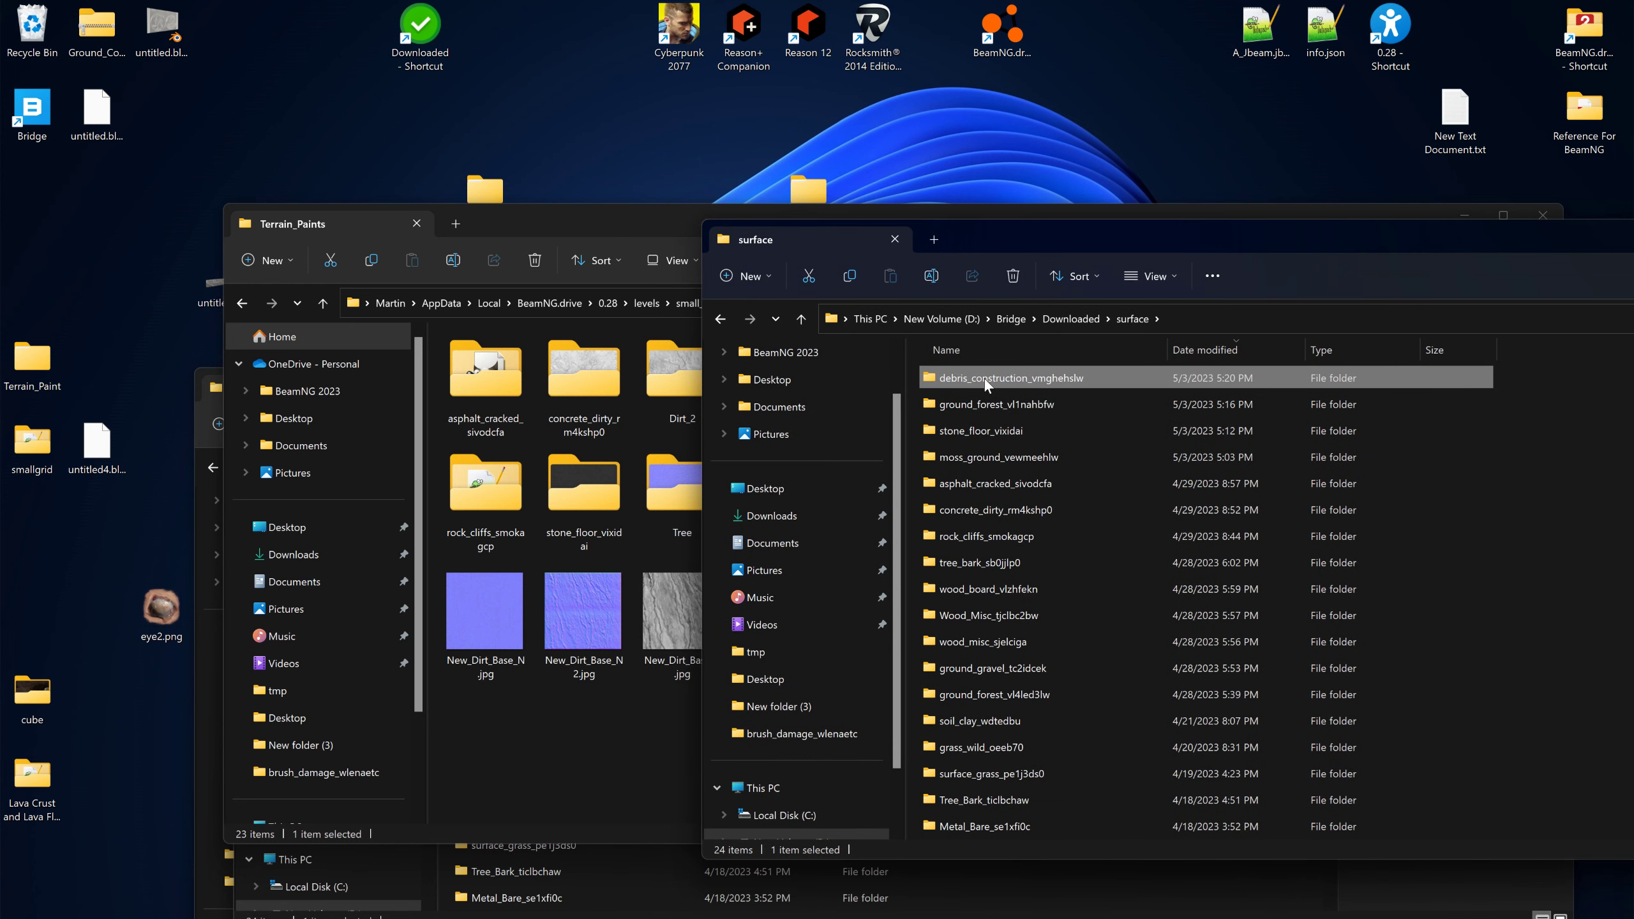
# Copy the debris_construction_vmghehslw folder from the Bridge surface downloads into the level's Terrain_Paints folder
pyautogui.rightClick(1014, 374)
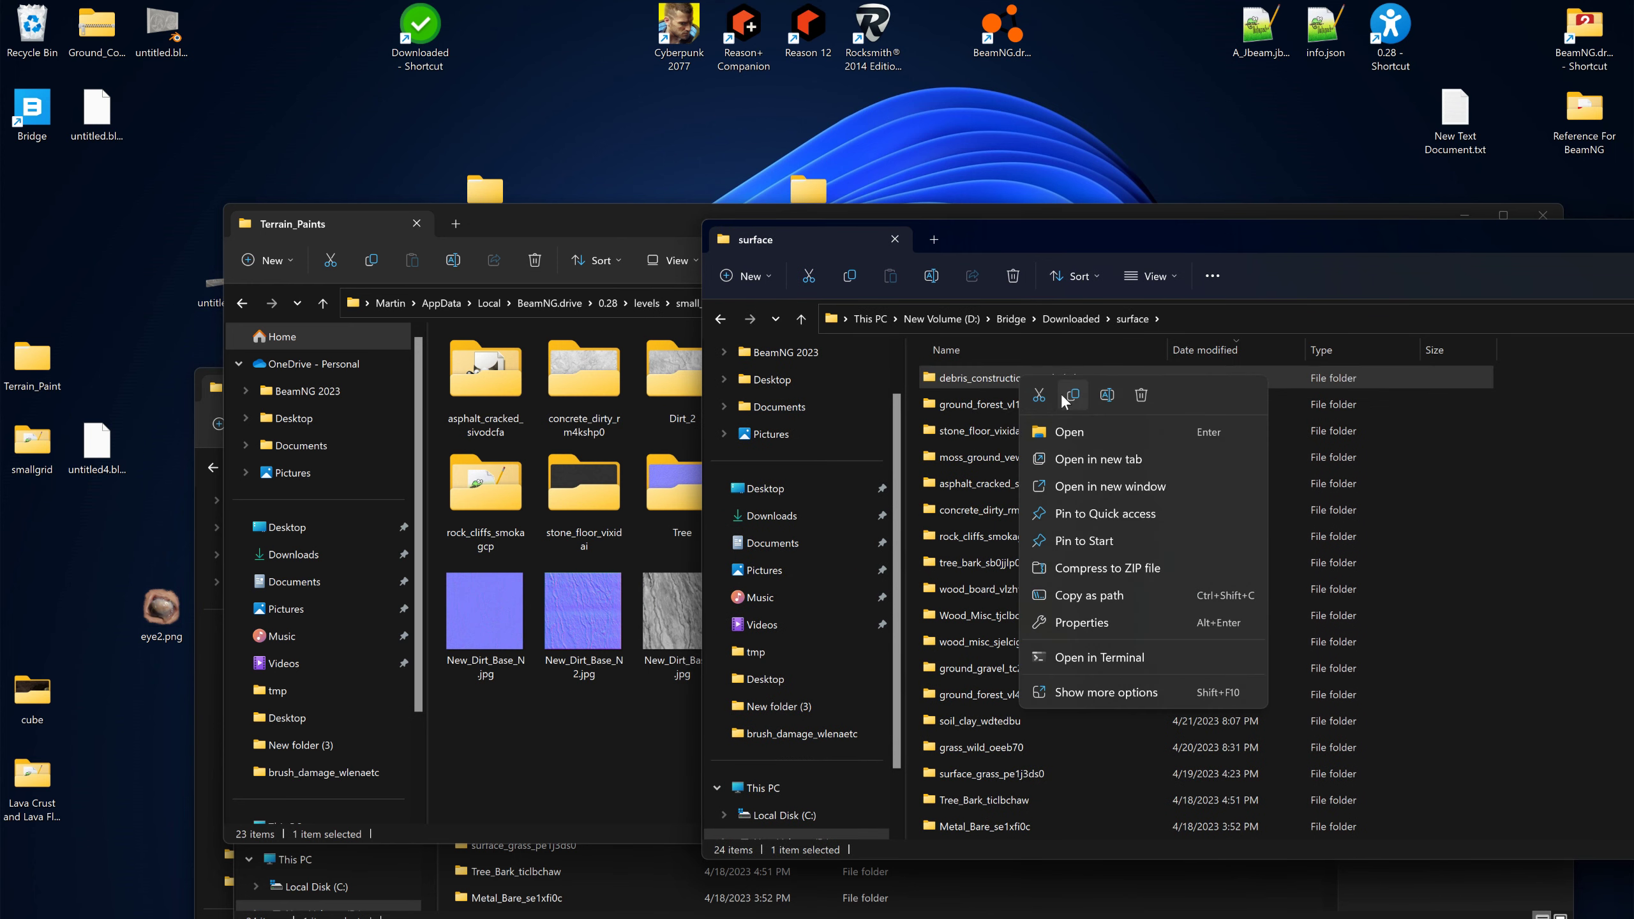
pyautogui.click(1072, 396)
pyautogui.click(637, 226)
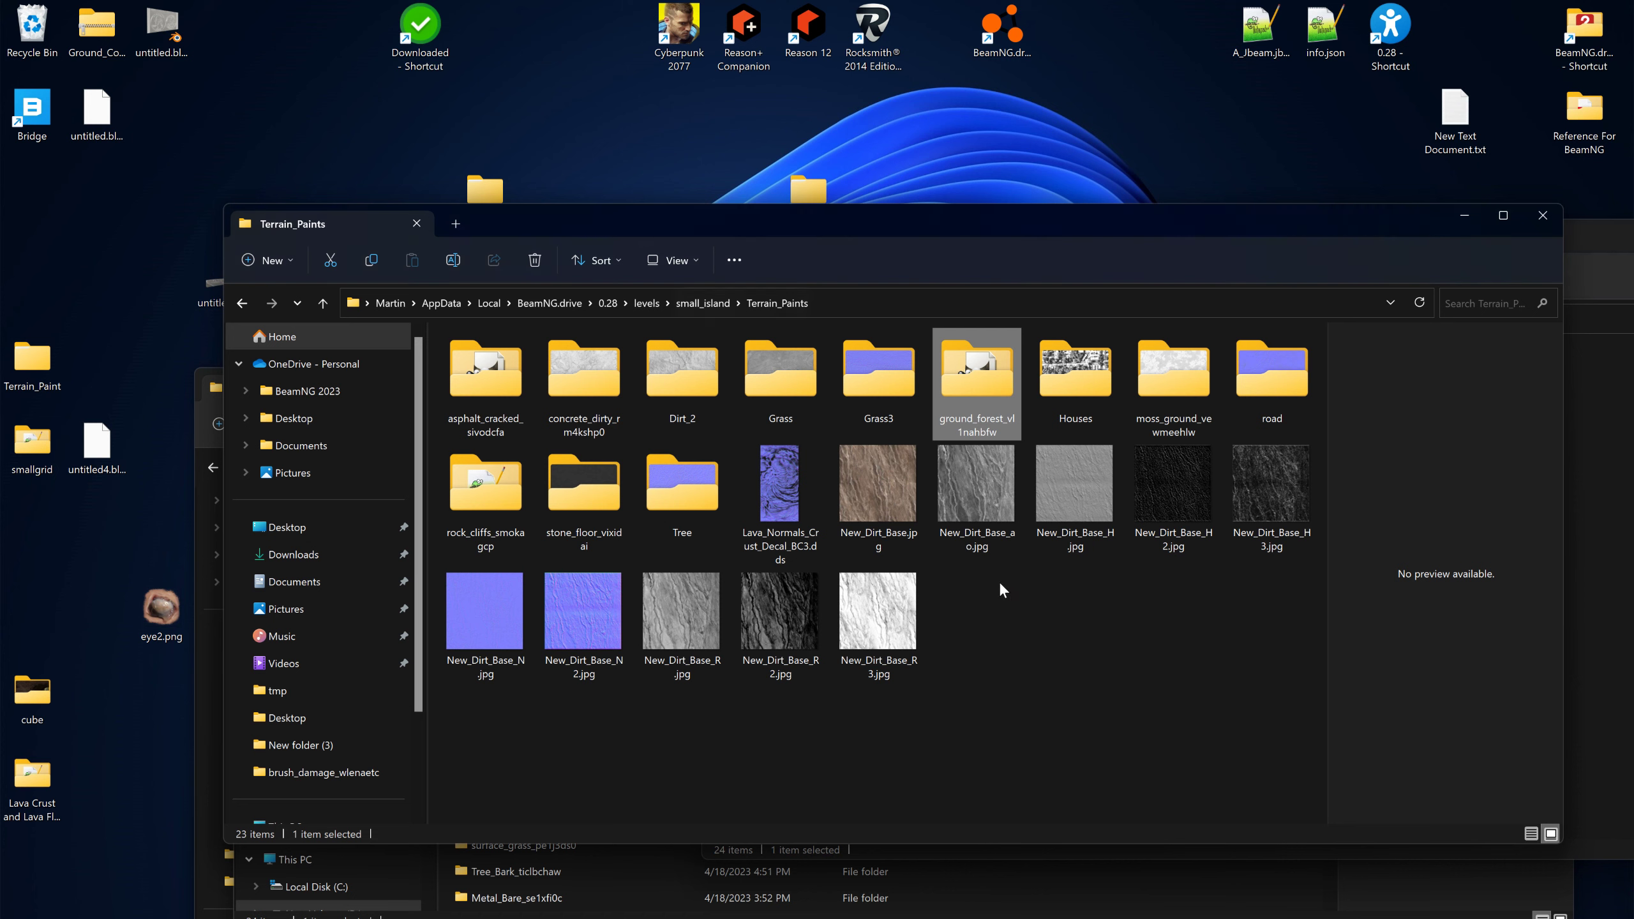
pyautogui.rightClick(1027, 628)
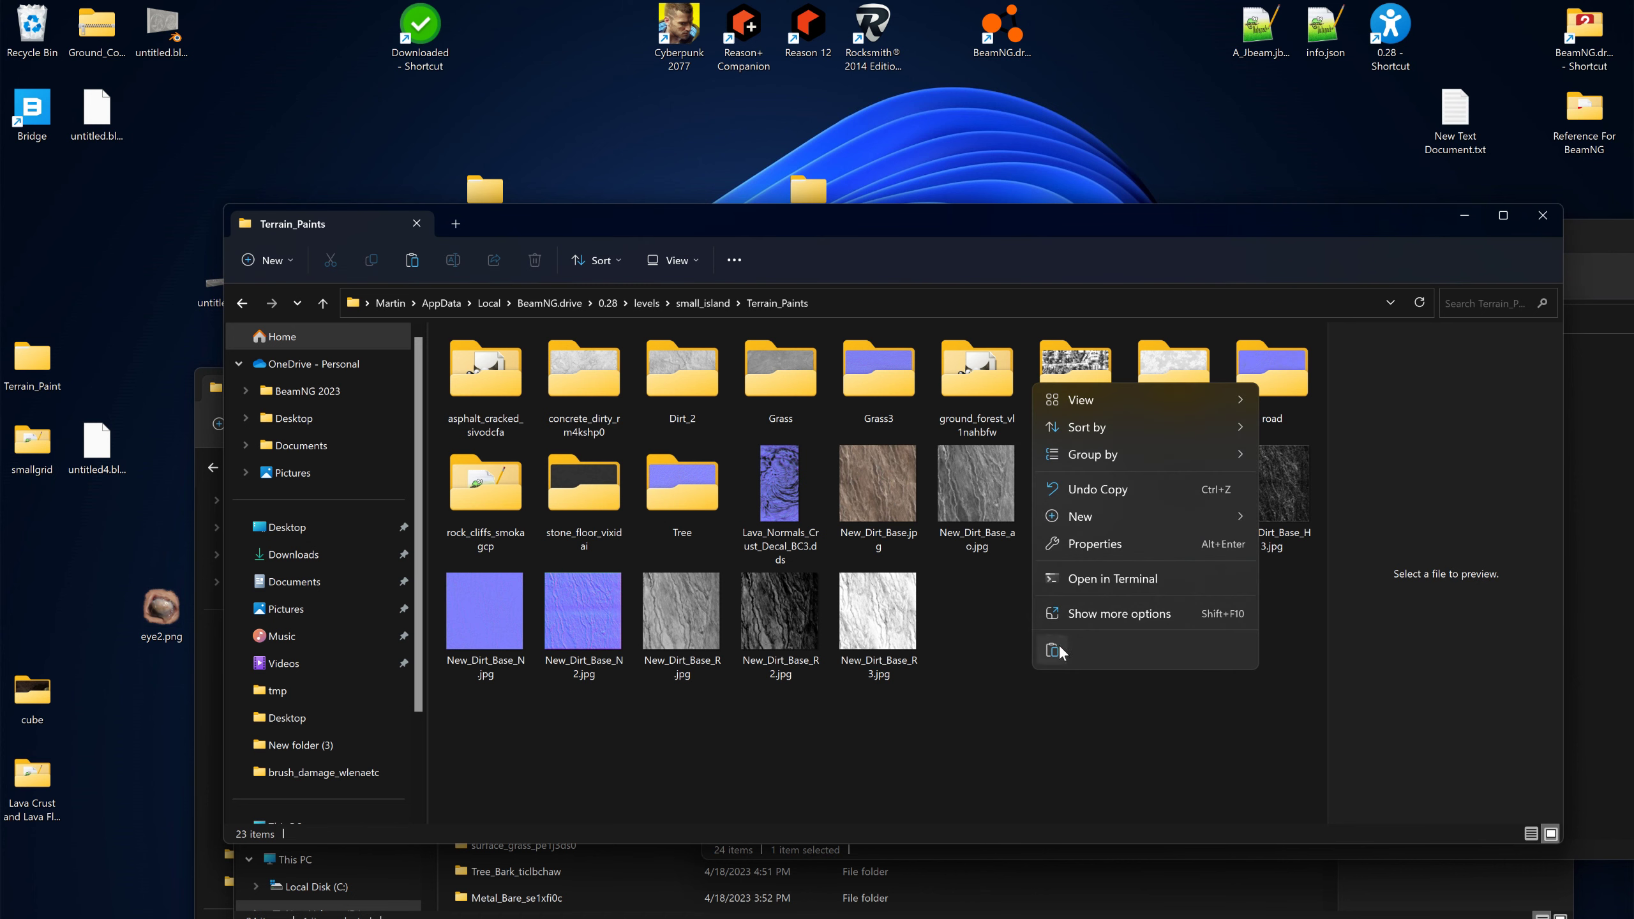
pyautogui.click(1053, 649)
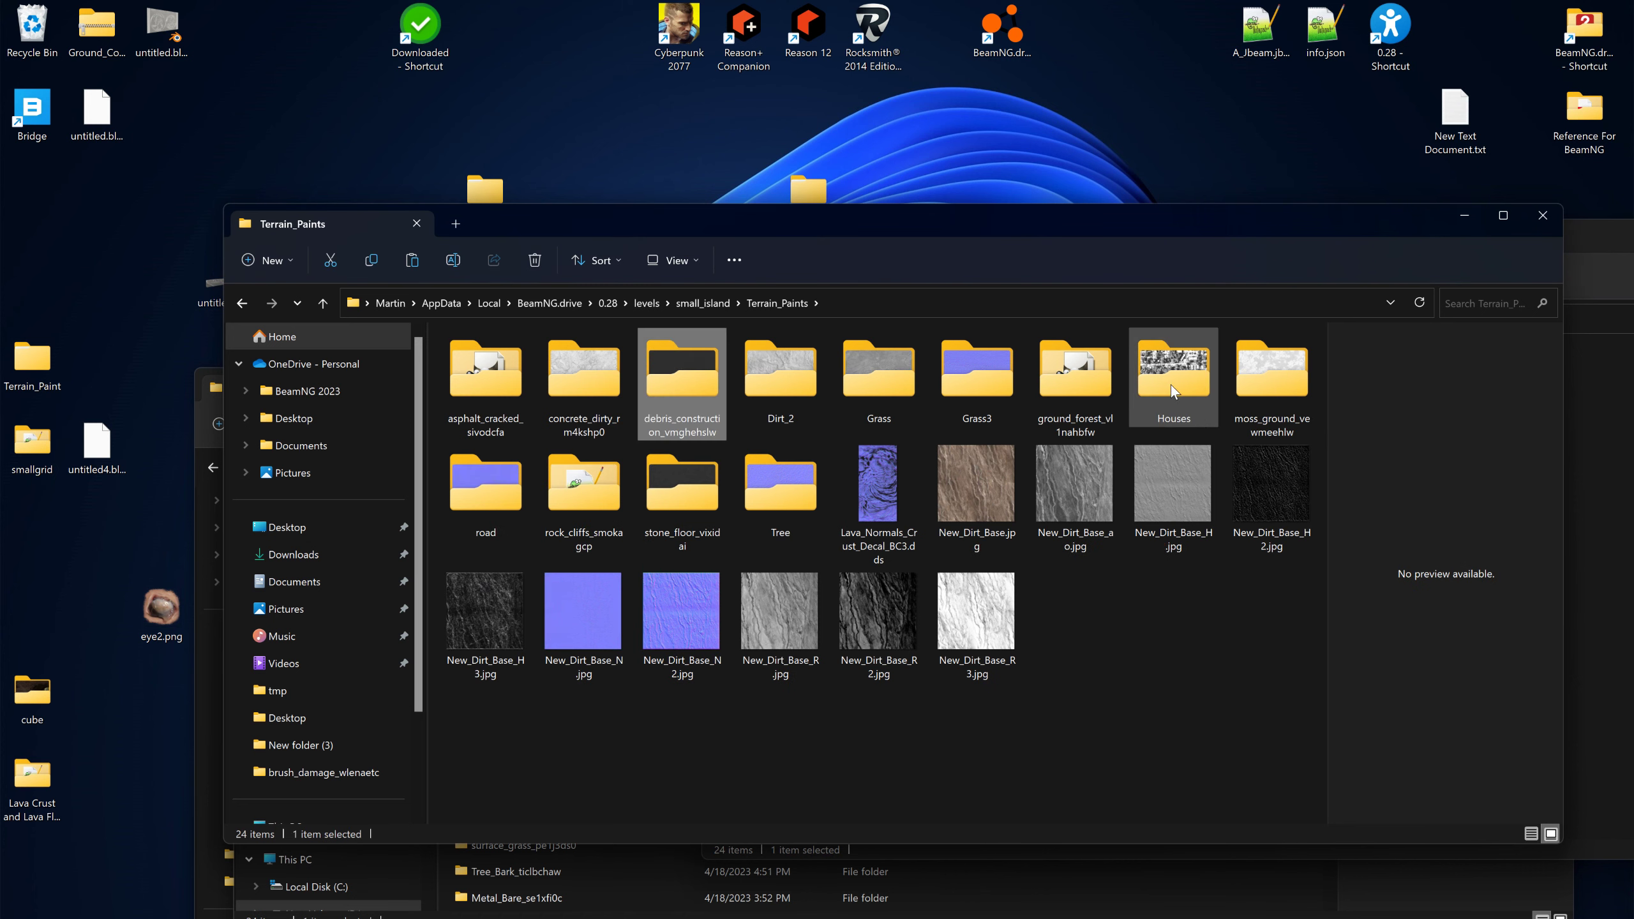
# Switch to BeamNG.drive and start a new terrain material named Construction_Debris
pyautogui.hotkey('alt', 'Tab')
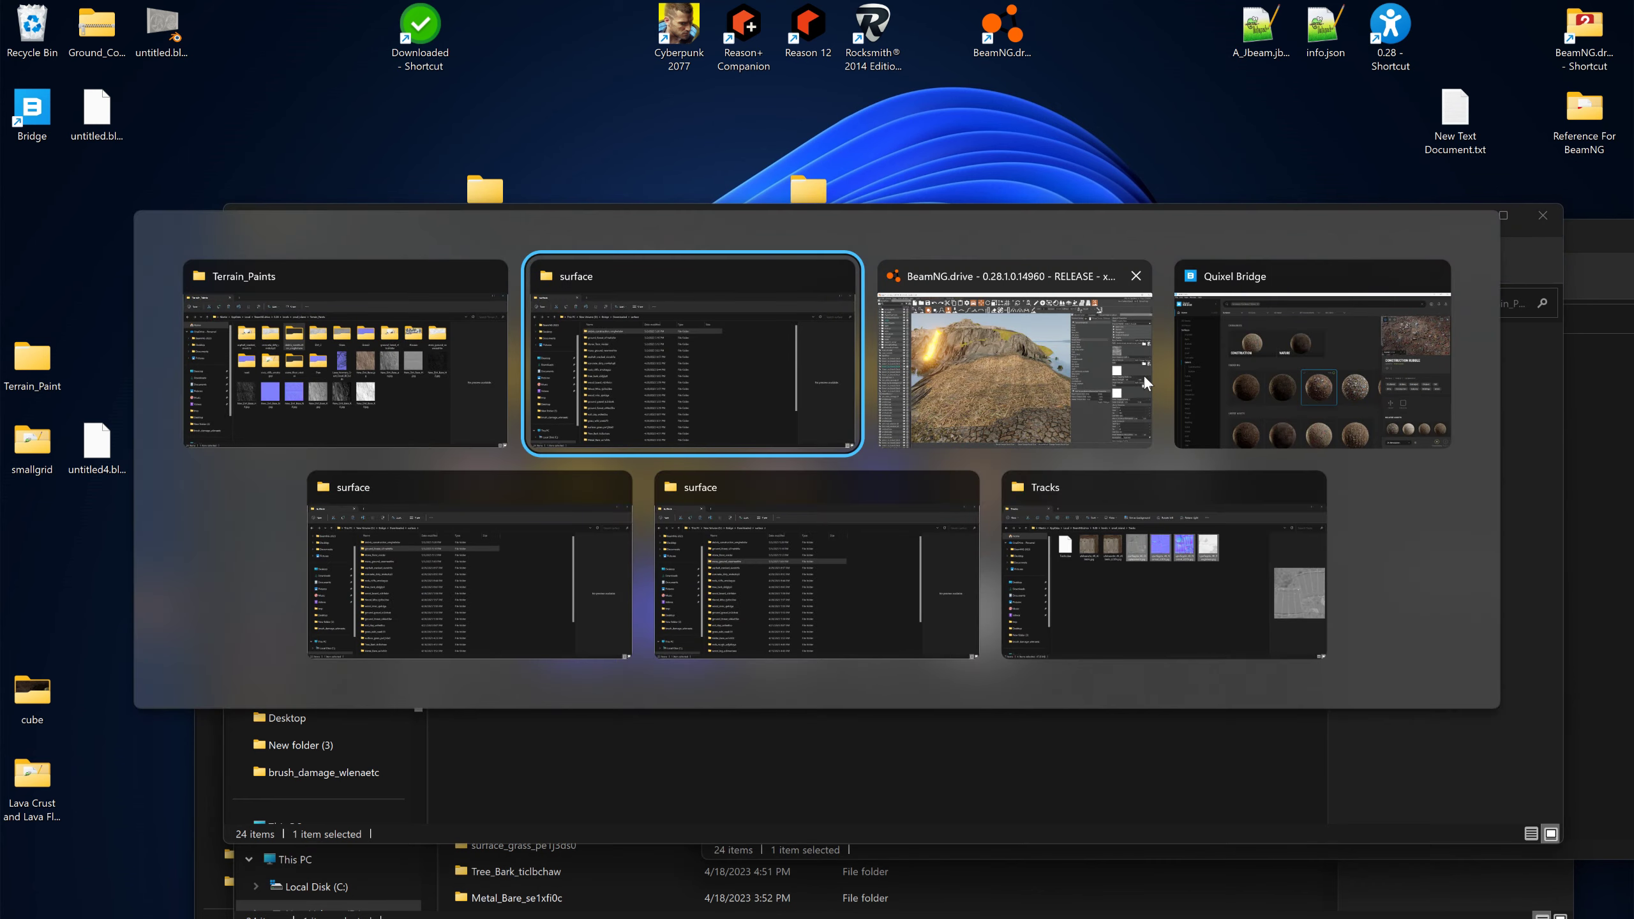
pyautogui.click(1028, 325)
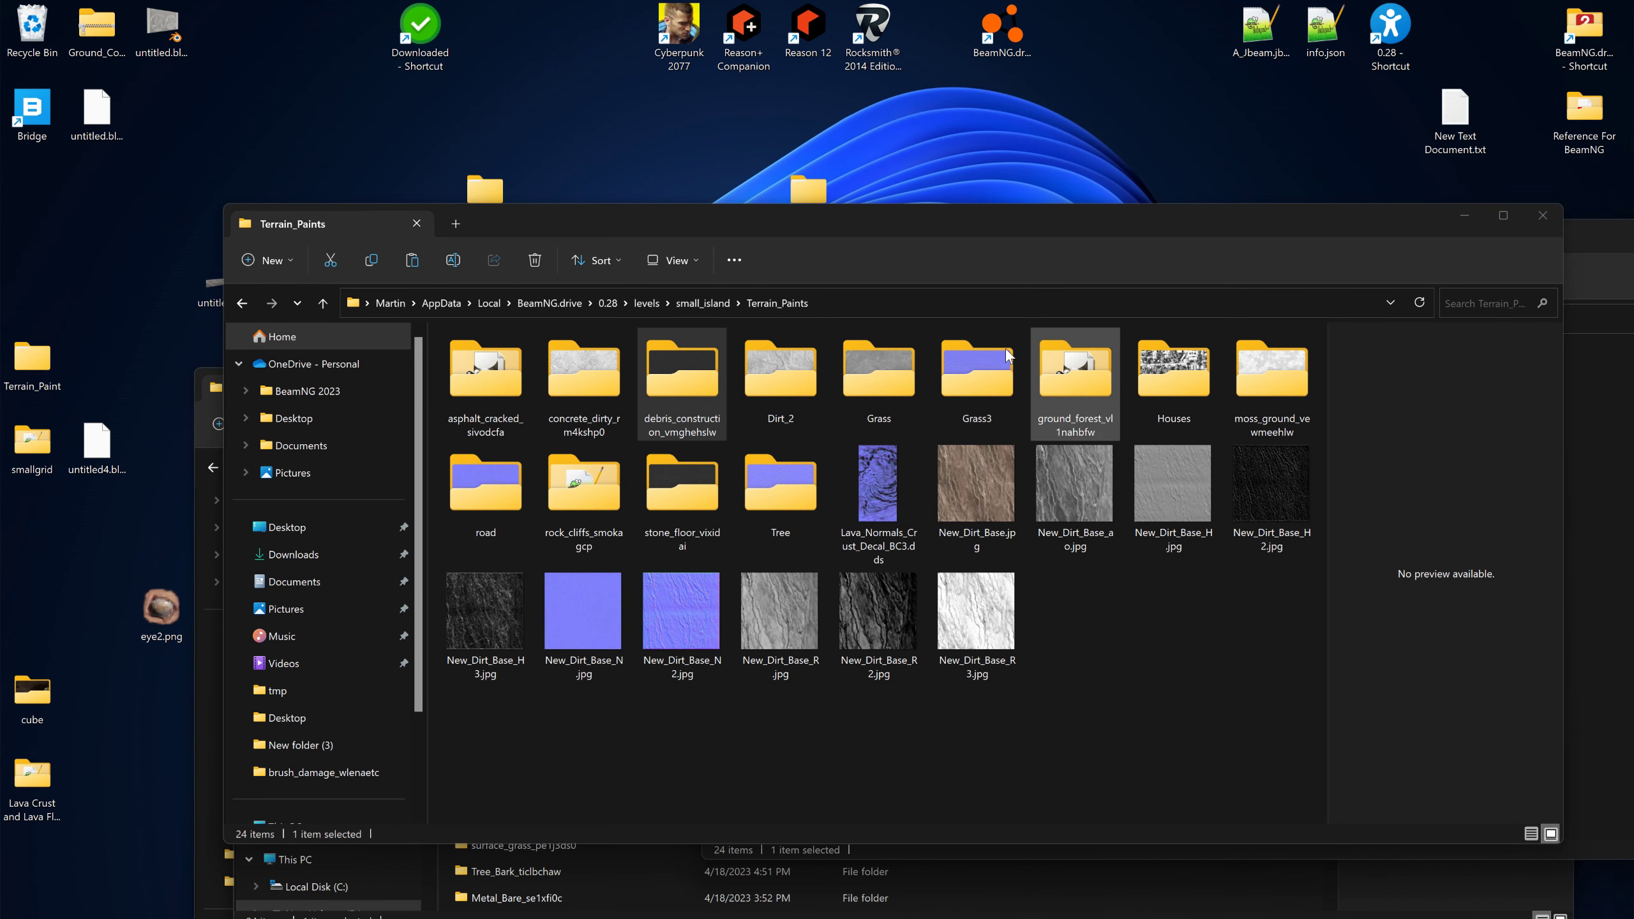
pyautogui.hotkey('alt', 'Tab')
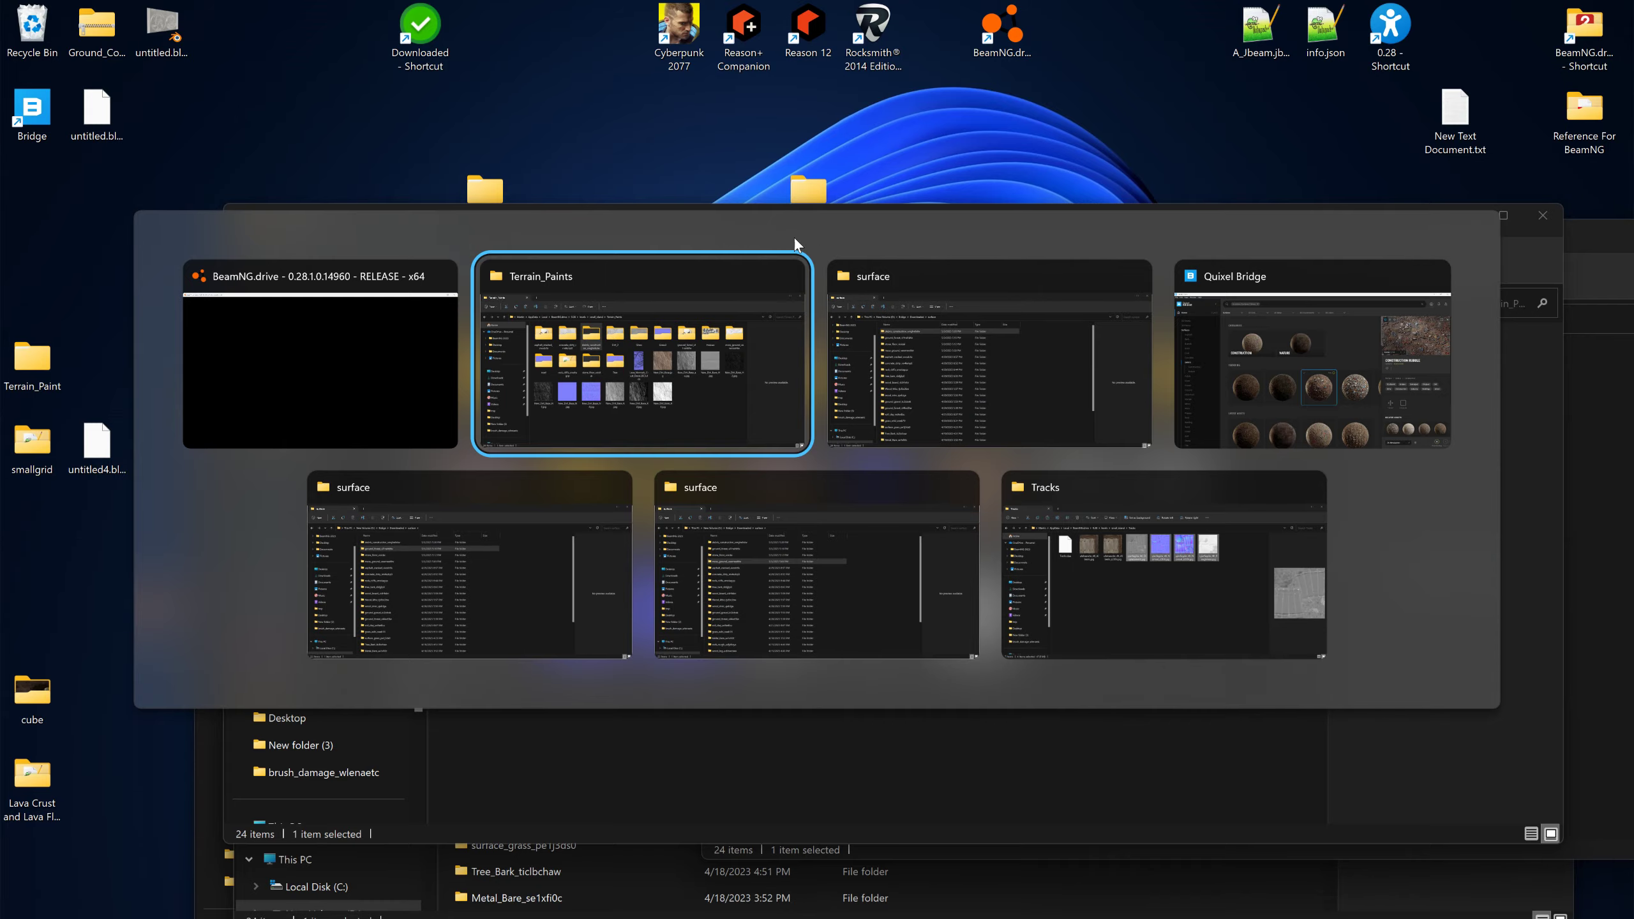
pyautogui.click(281, 270)
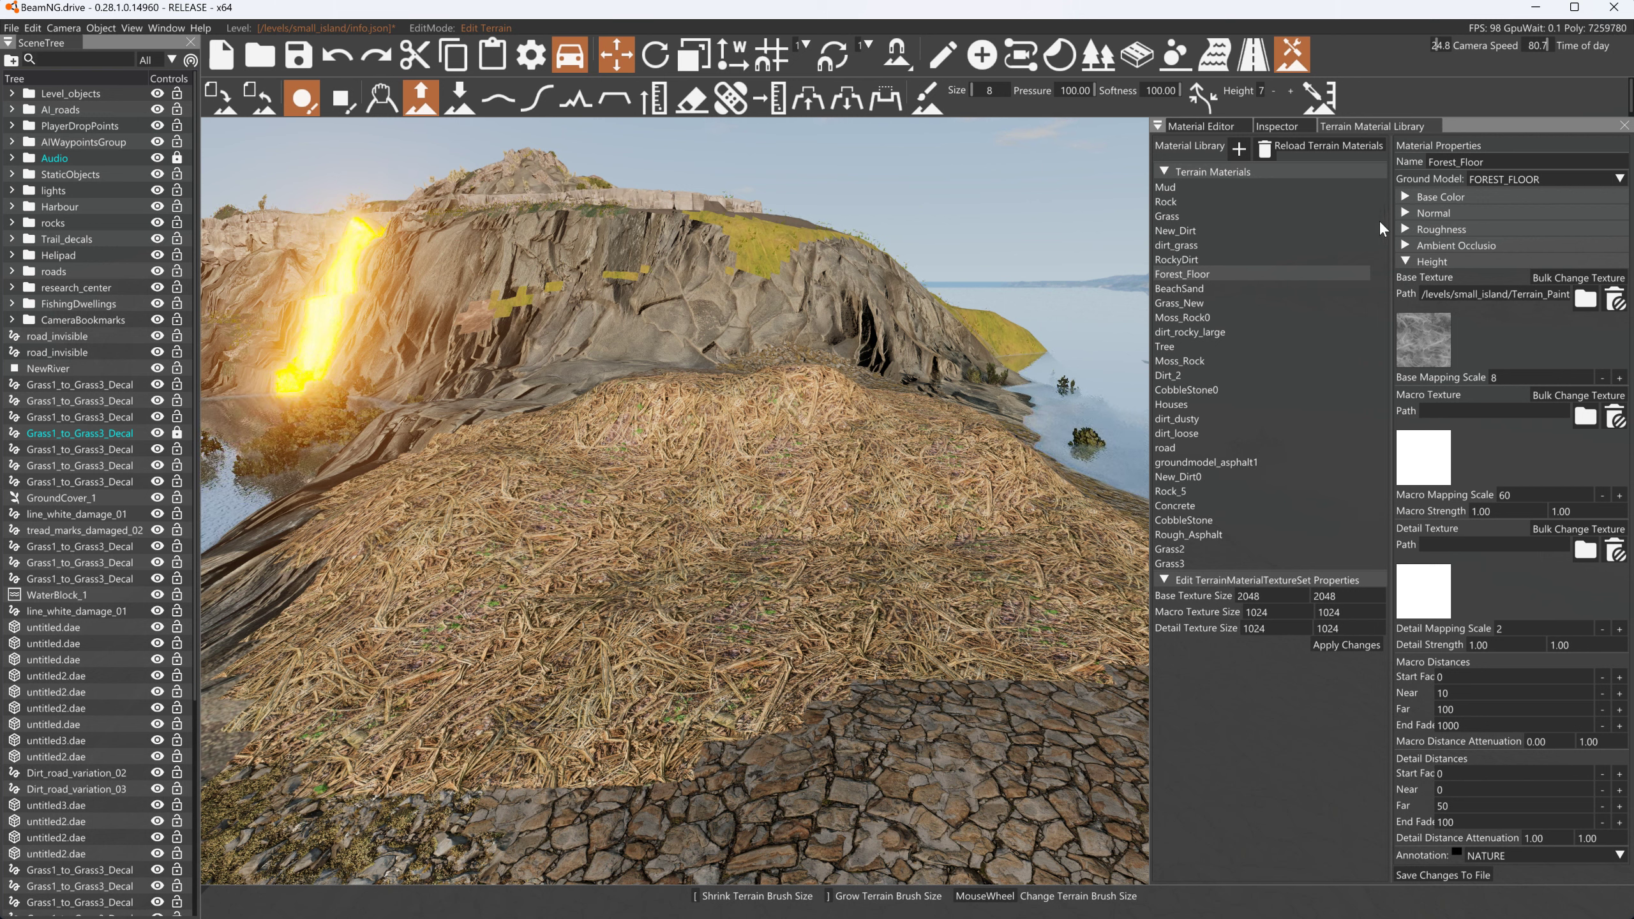
pyautogui.click(1240, 150)
pyautogui.doubleClick(1471, 162)
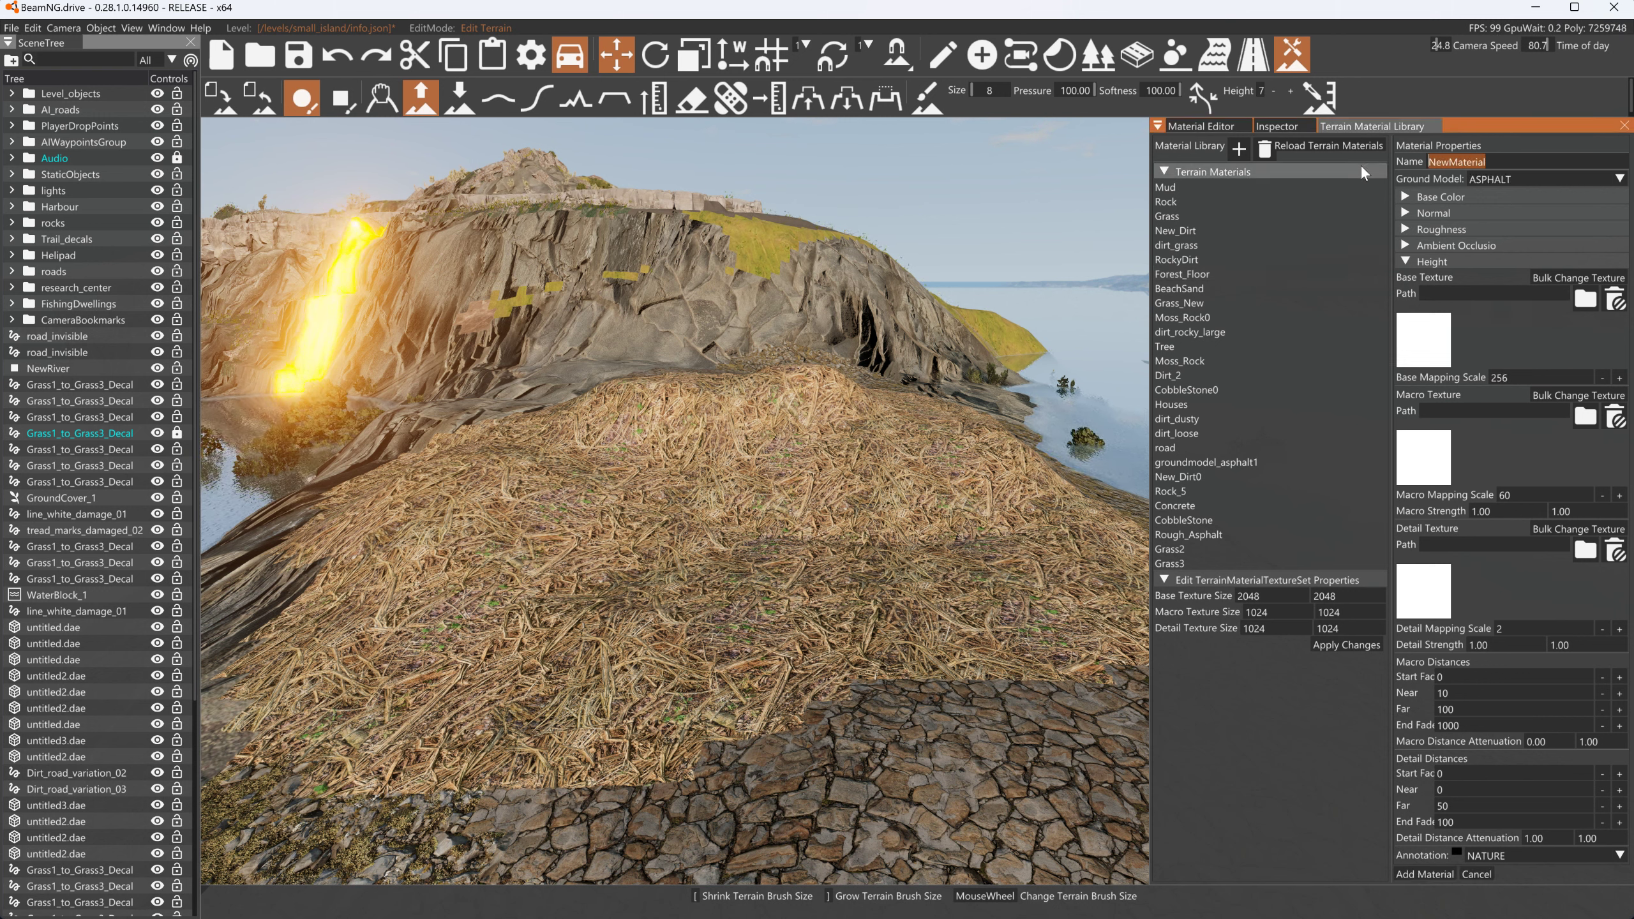
pyautogui.write('C')
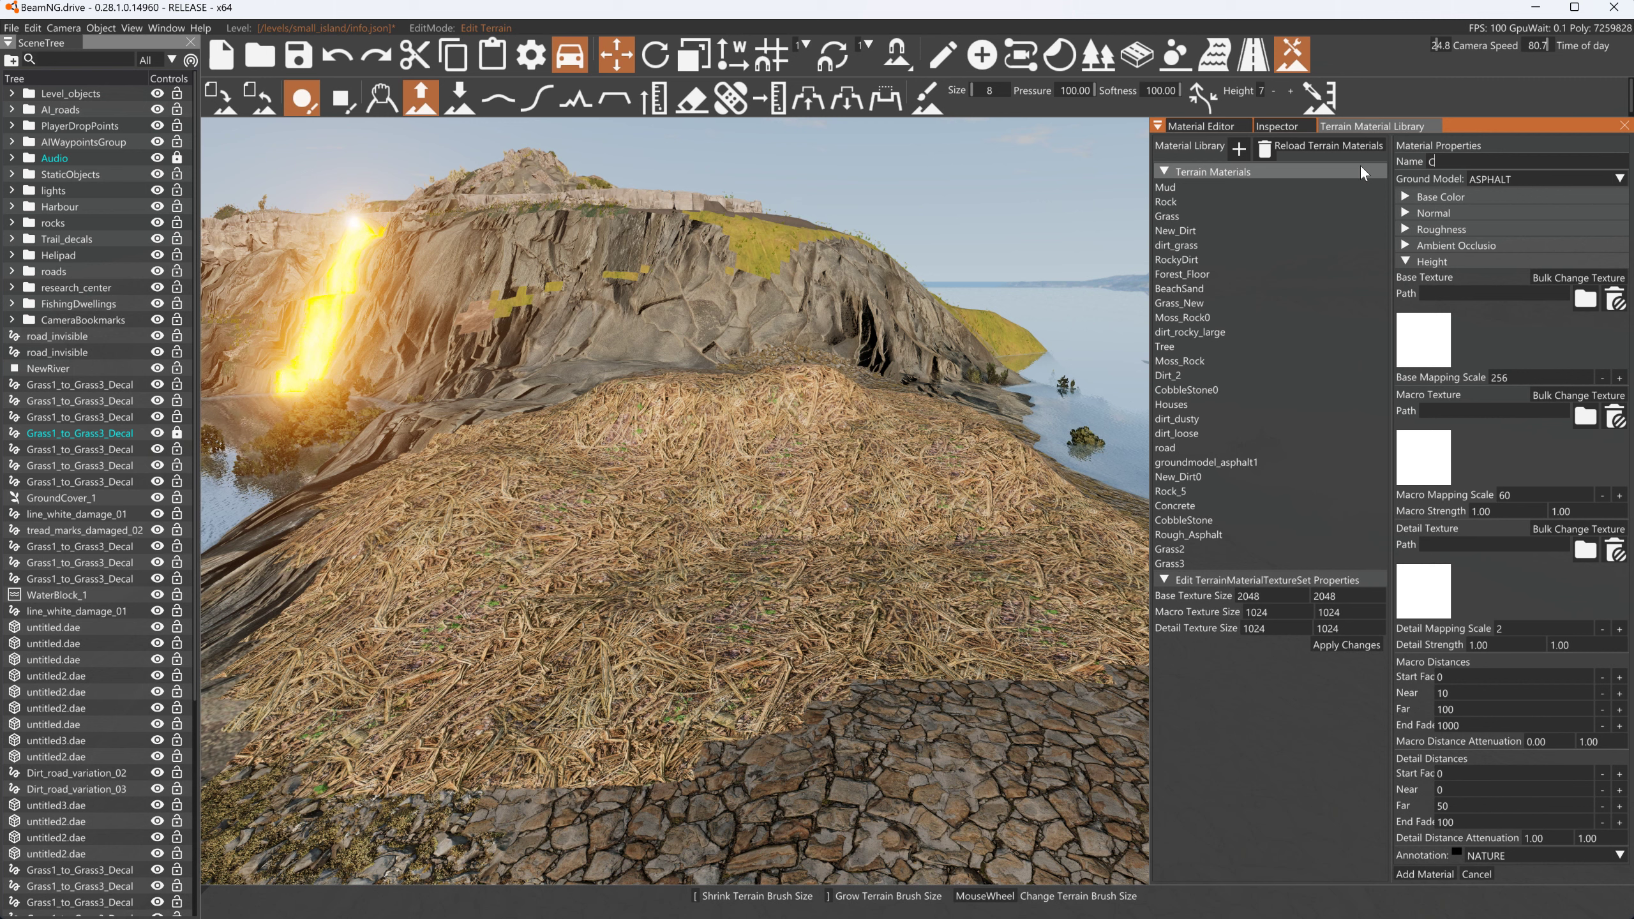
pyautogui.write('onstruction_Debris')
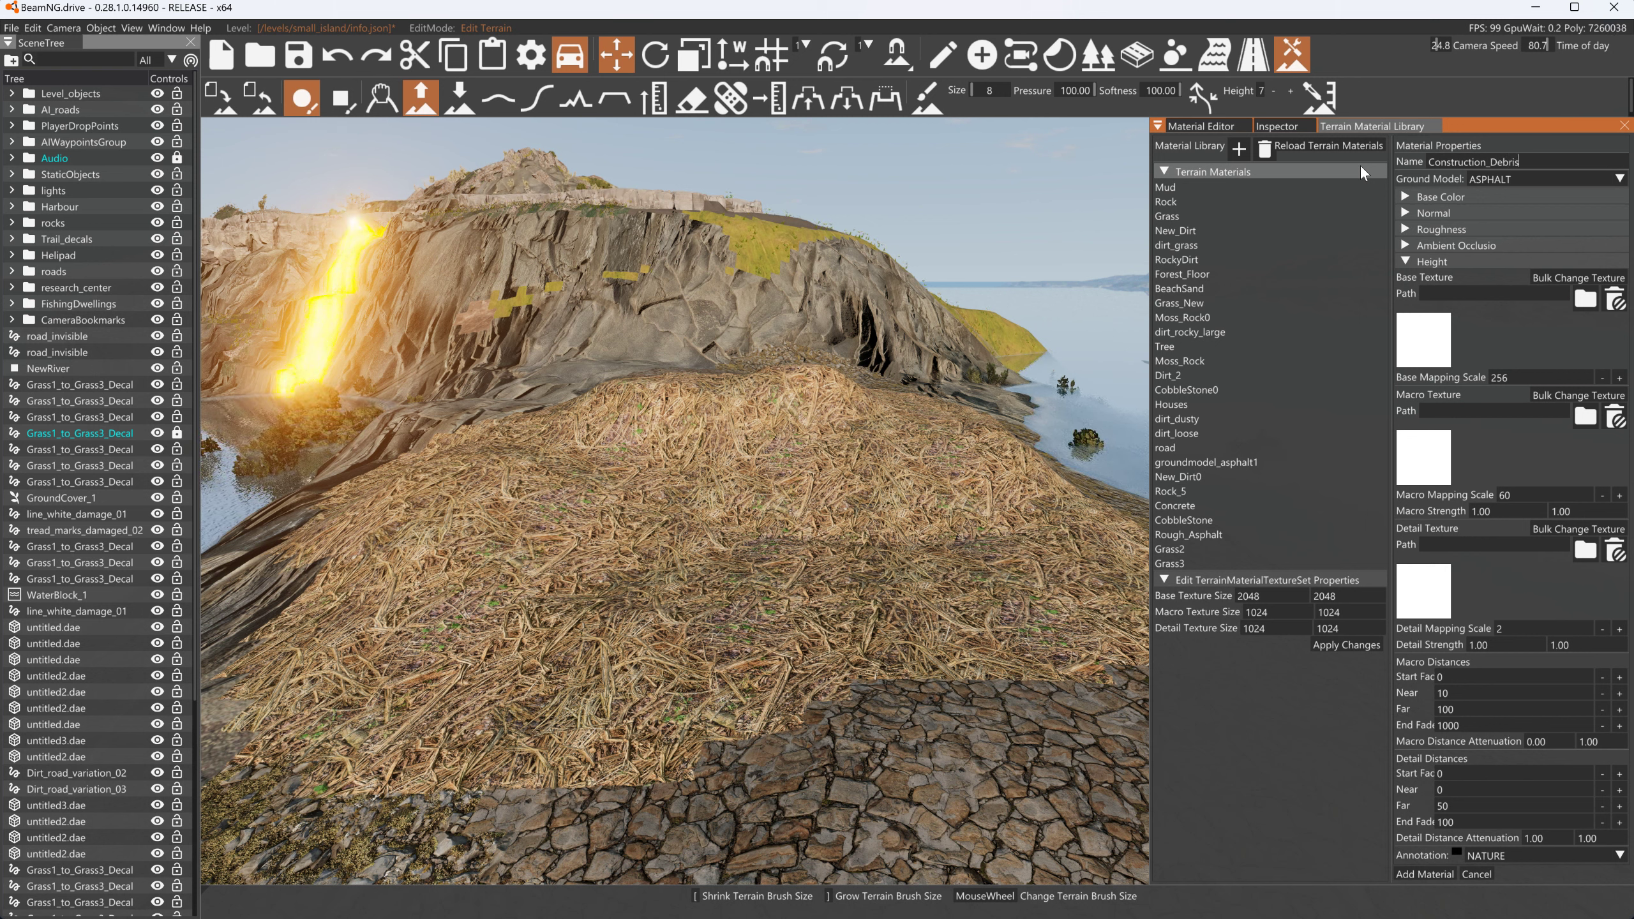
# Set the new material's ground model to GRAVEL and add the material to the terrain library
pyautogui.click(1541, 177)
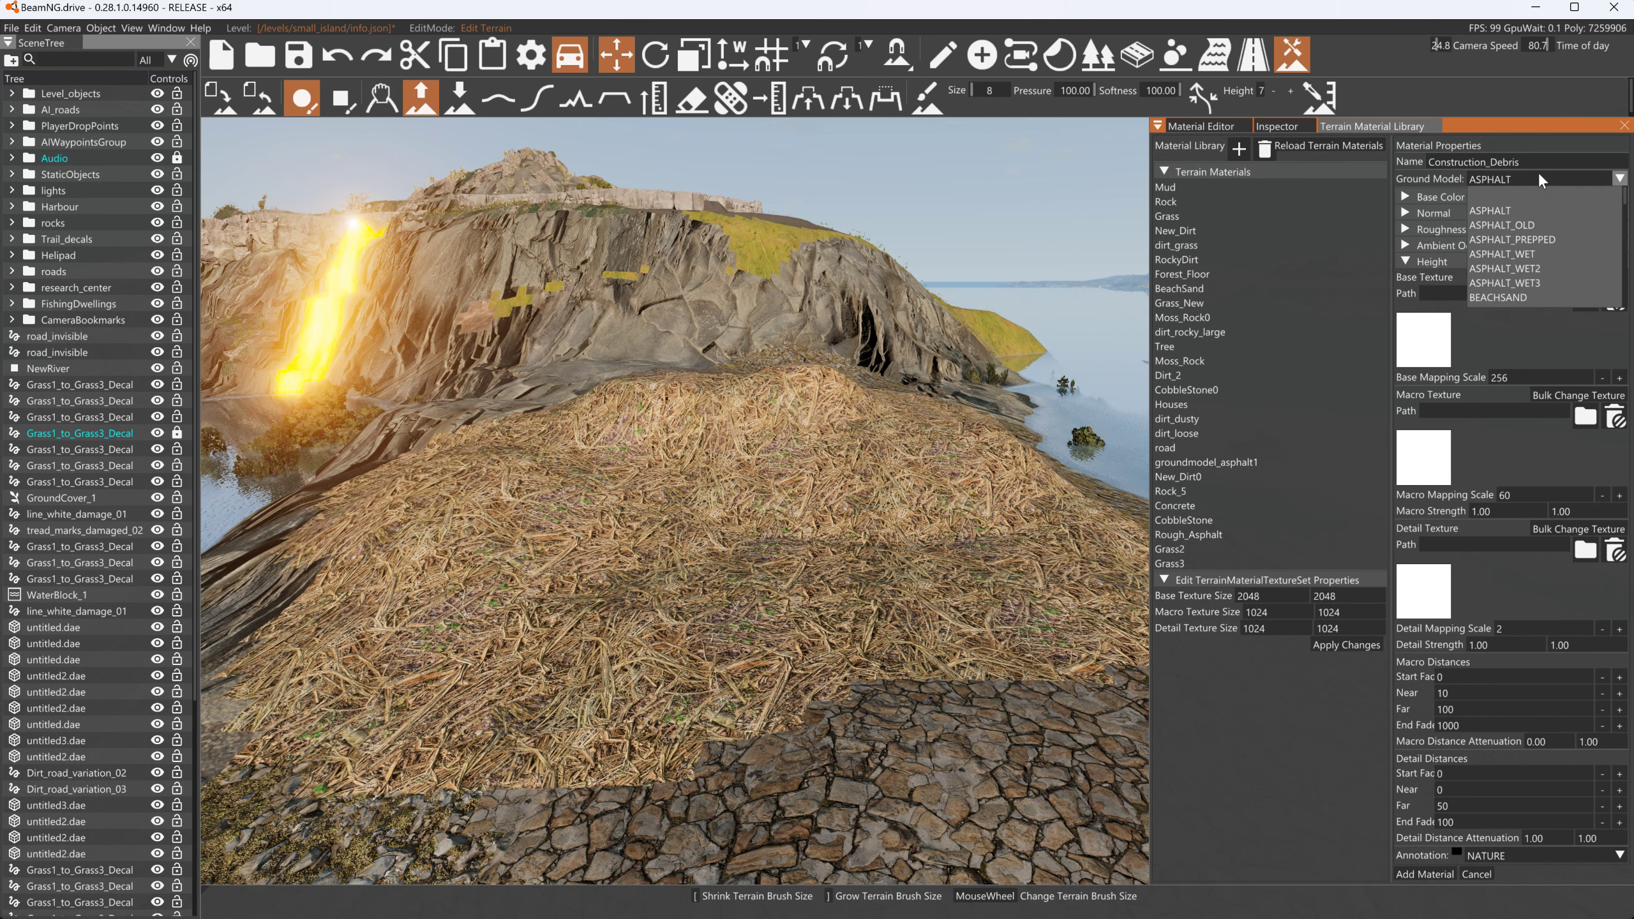
pyautogui.scroll(-5, 1523, 210)
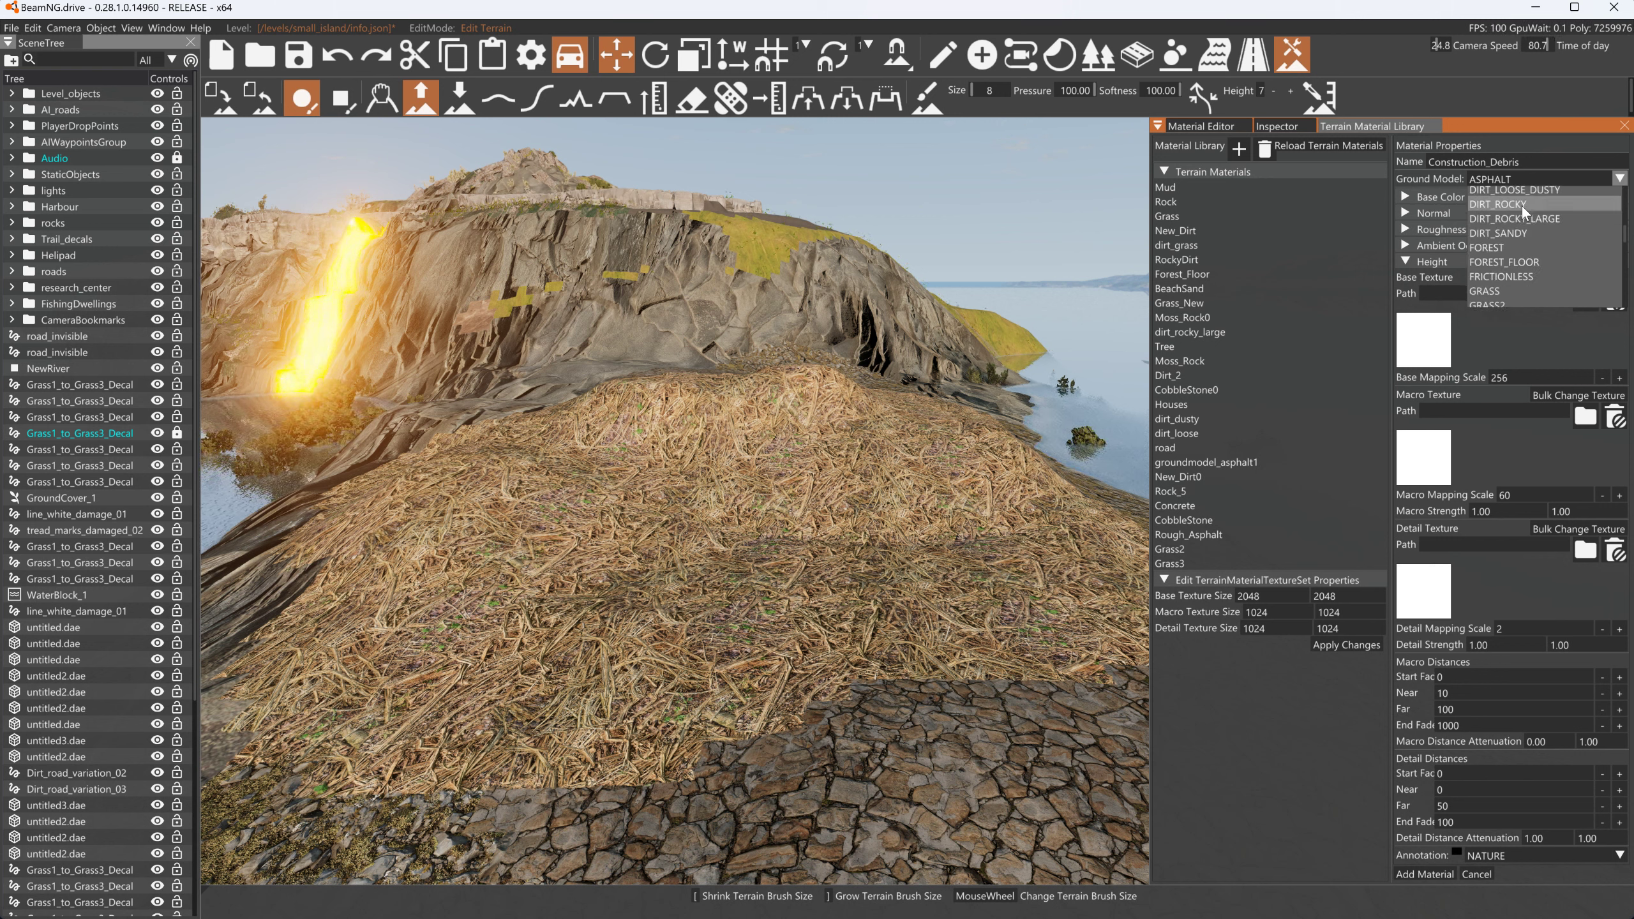
pyautogui.scroll(-5, 1523, 211)
pyautogui.scroll(3, 1523, 211)
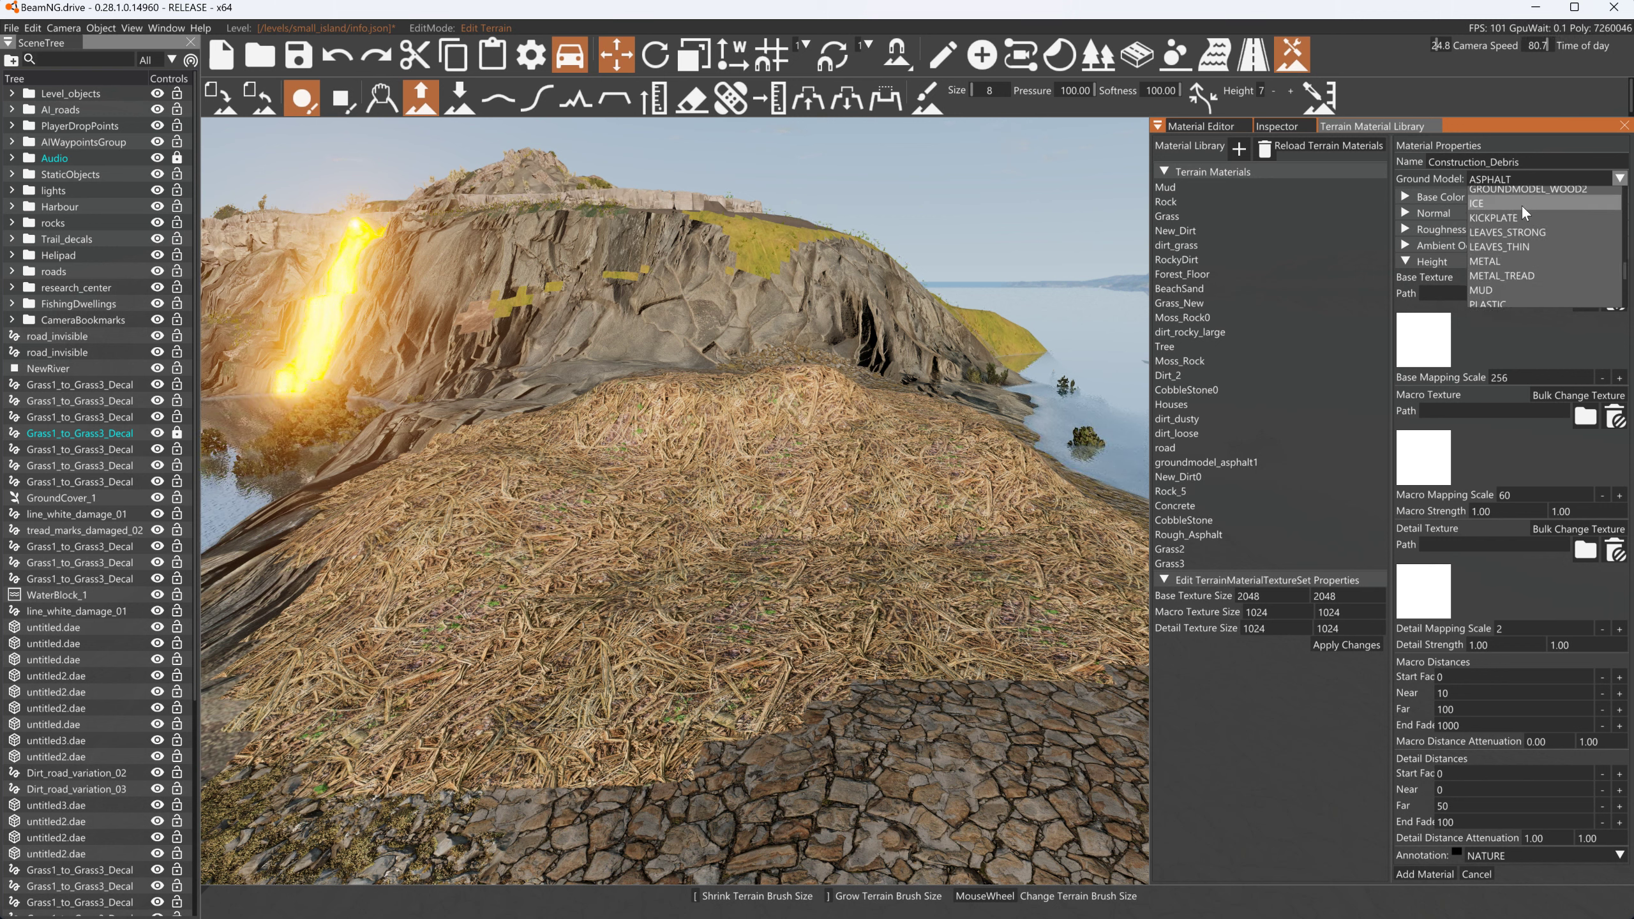
pyautogui.scroll(1, 1523, 213)
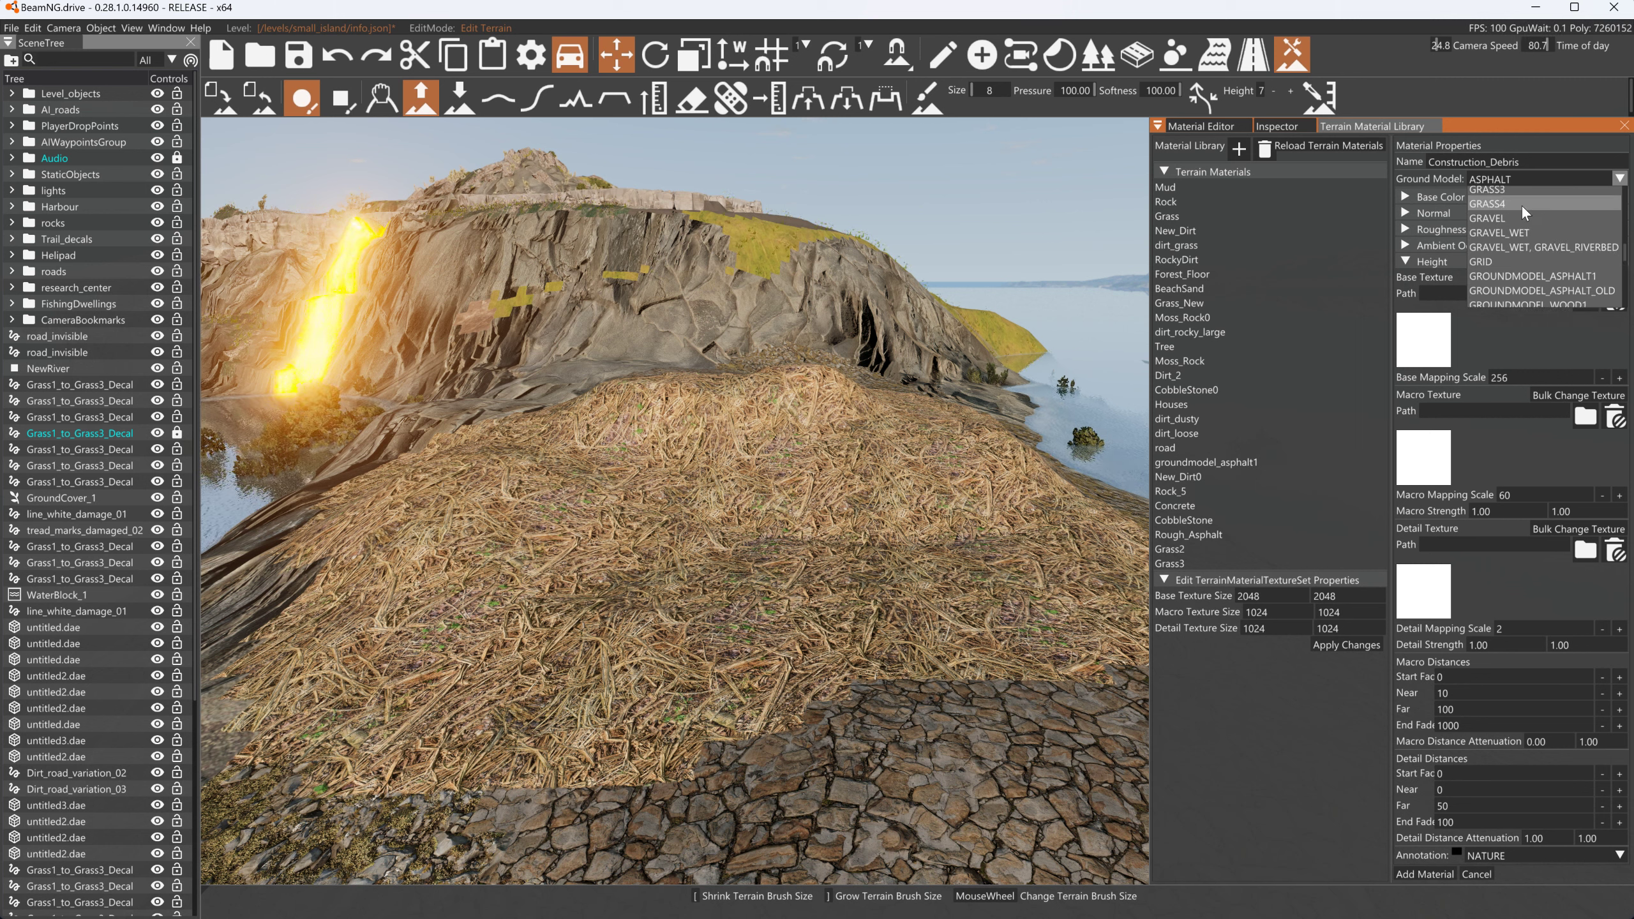
pyautogui.scroll(1, 1523, 212)
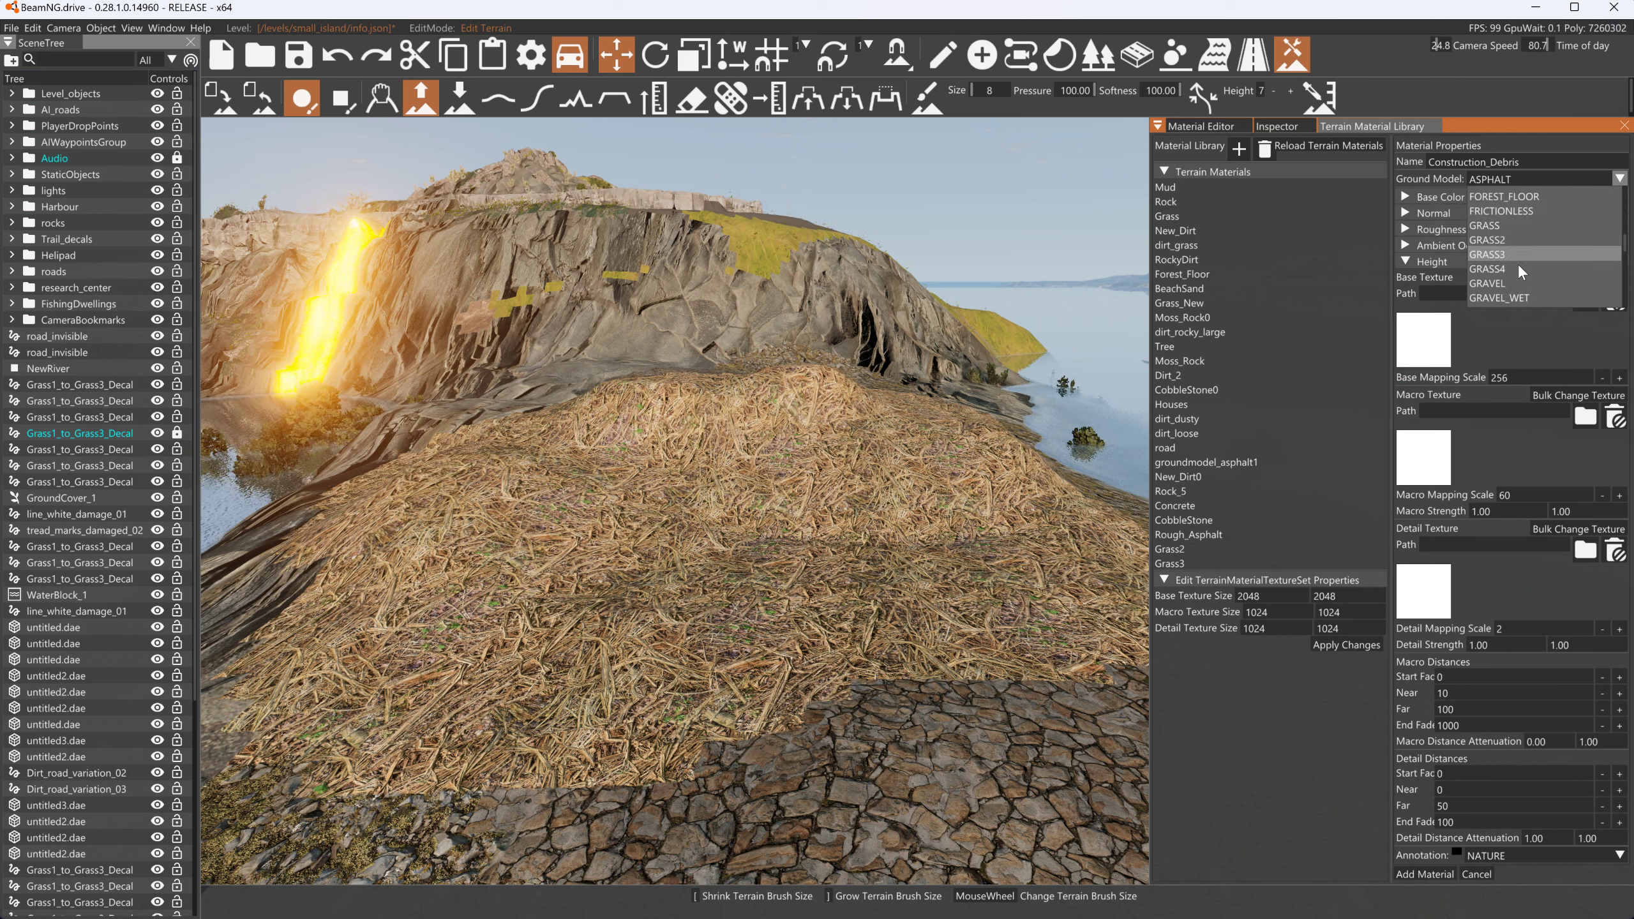
pyautogui.scroll(-1, 1516, 280)
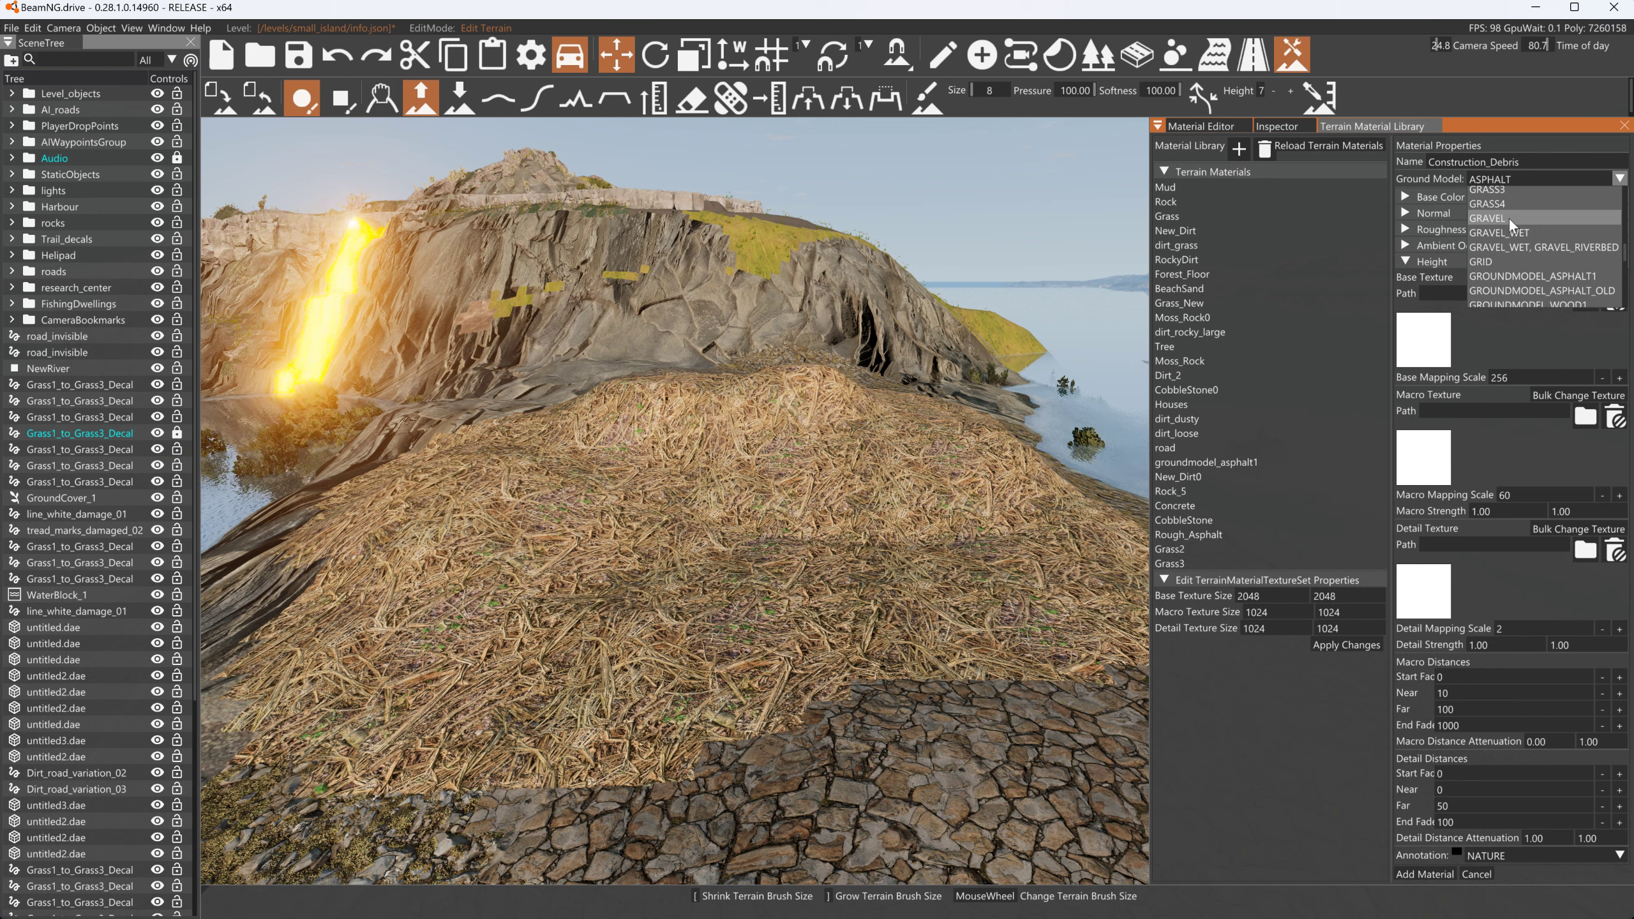
pyautogui.click(1509, 219)
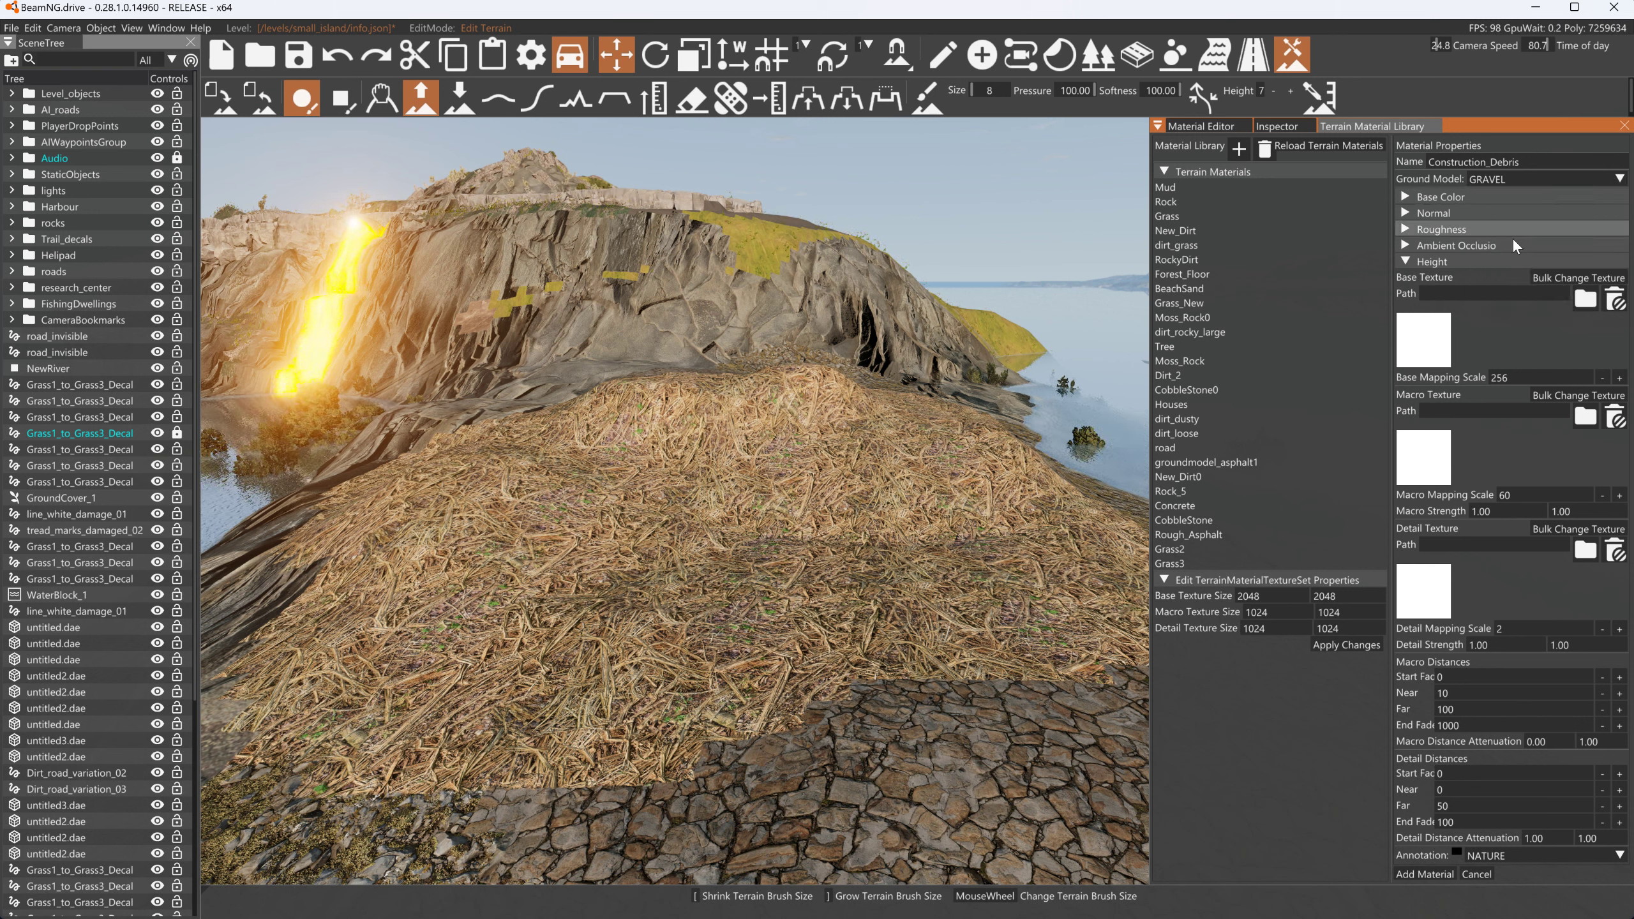
pyautogui.click(1423, 873)
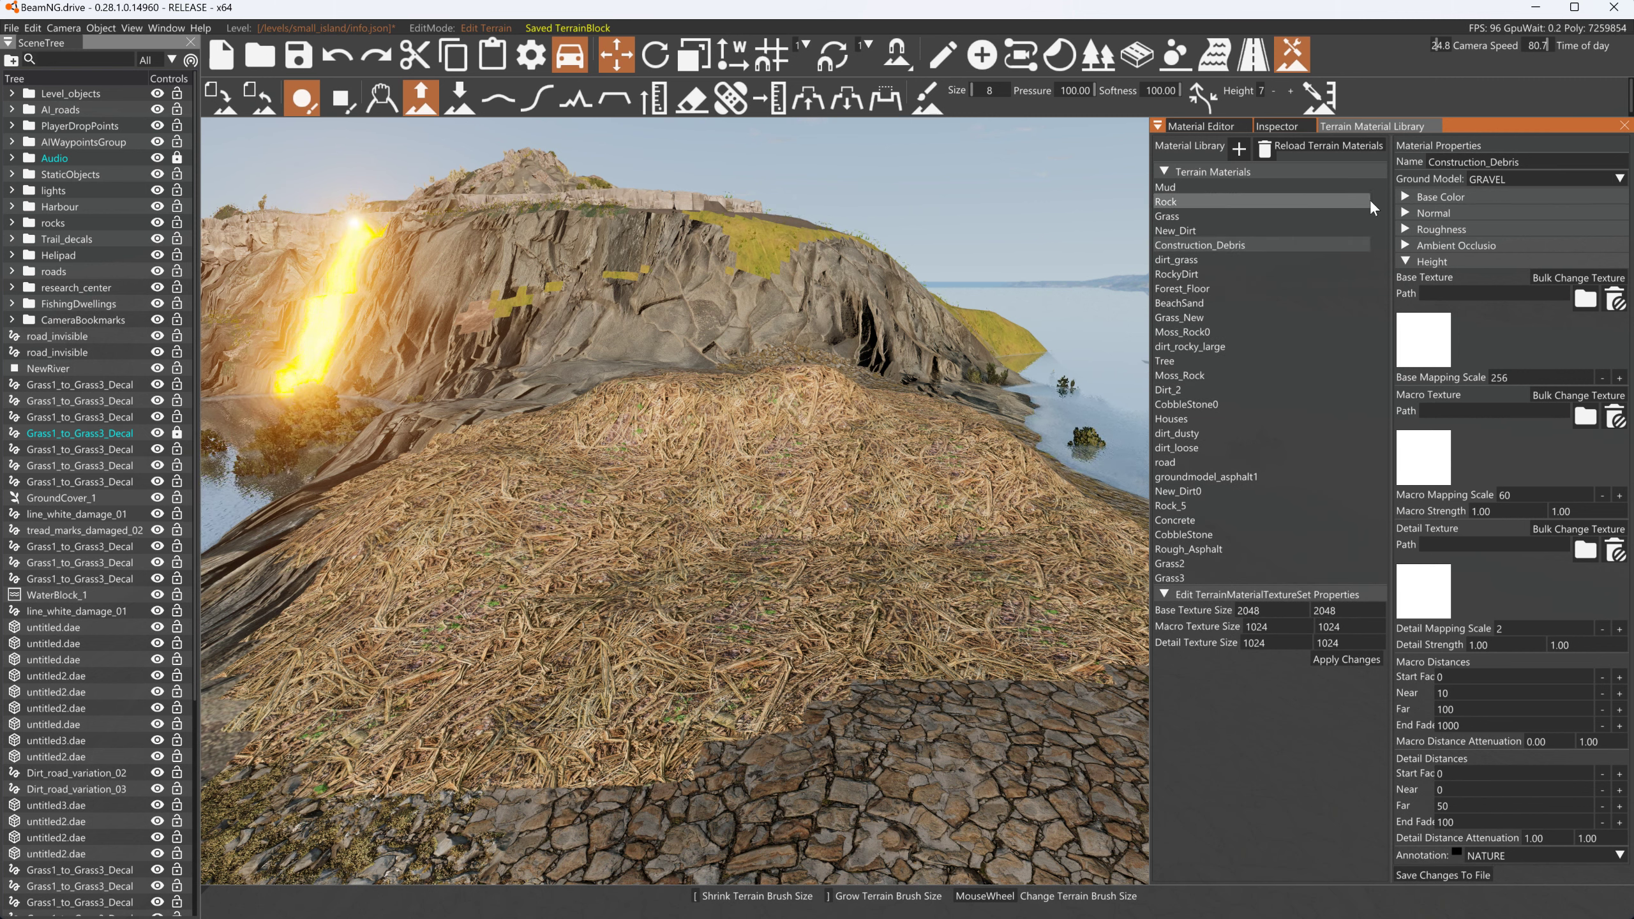
# Assign vmghehslw_2K_Albedo.jpg from /levels/small_island/Terrain_Paints/debris_construction_vmghehslw/ as the Base Color base texture of Construction_Debris
pyautogui.click(1435, 196)
pyautogui.click(1422, 268)
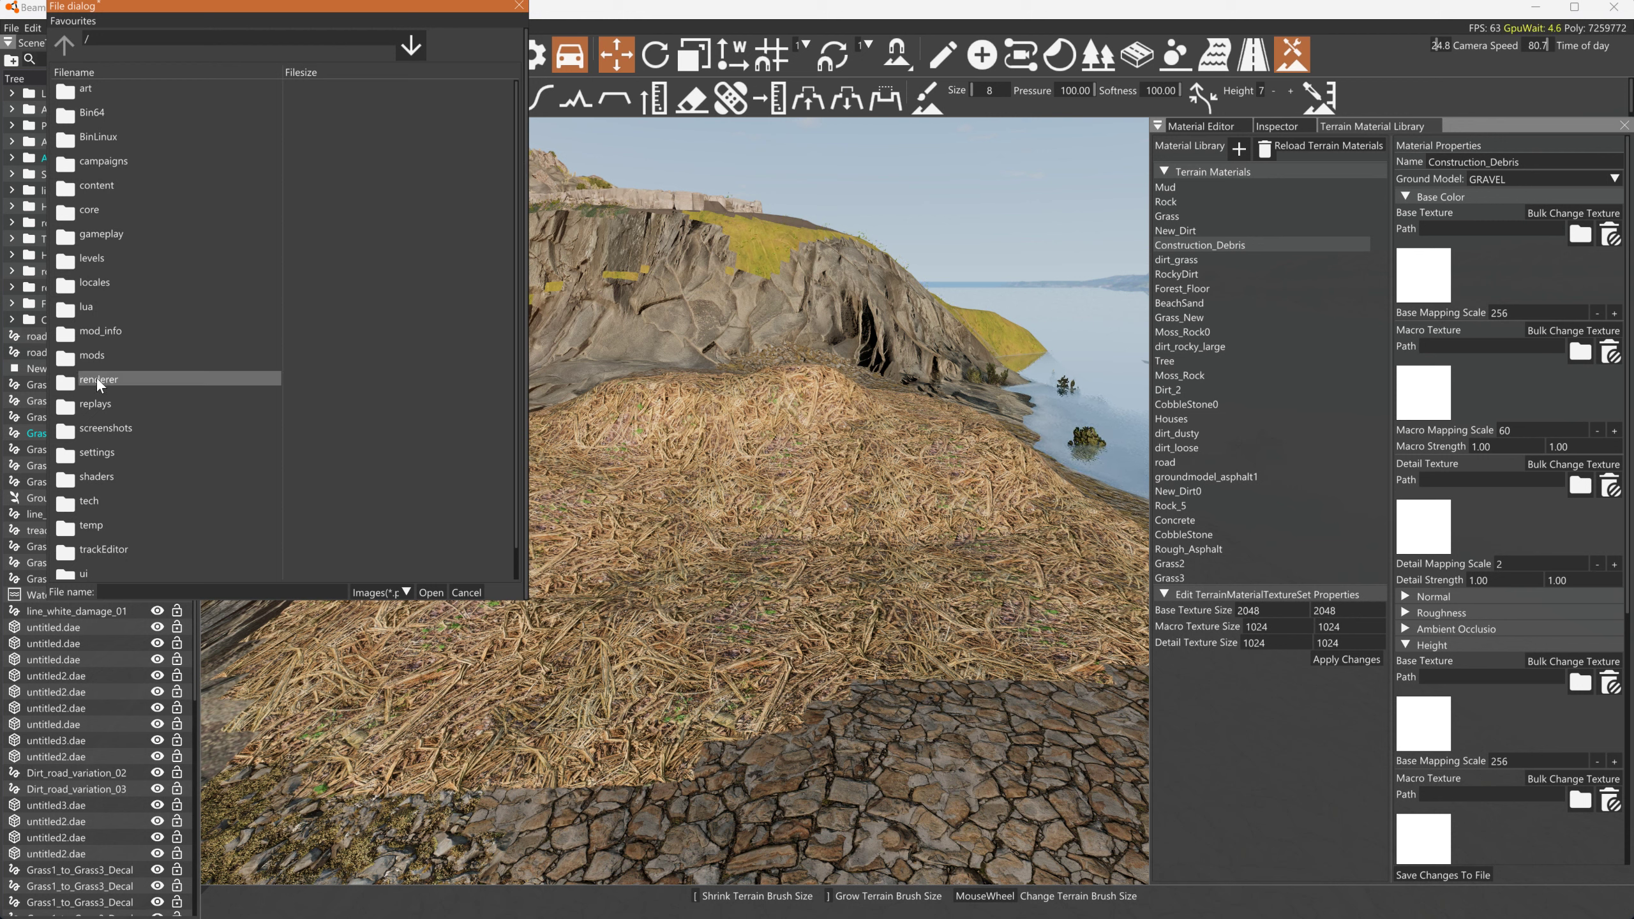
pyautogui.doubleClick(104, 261)
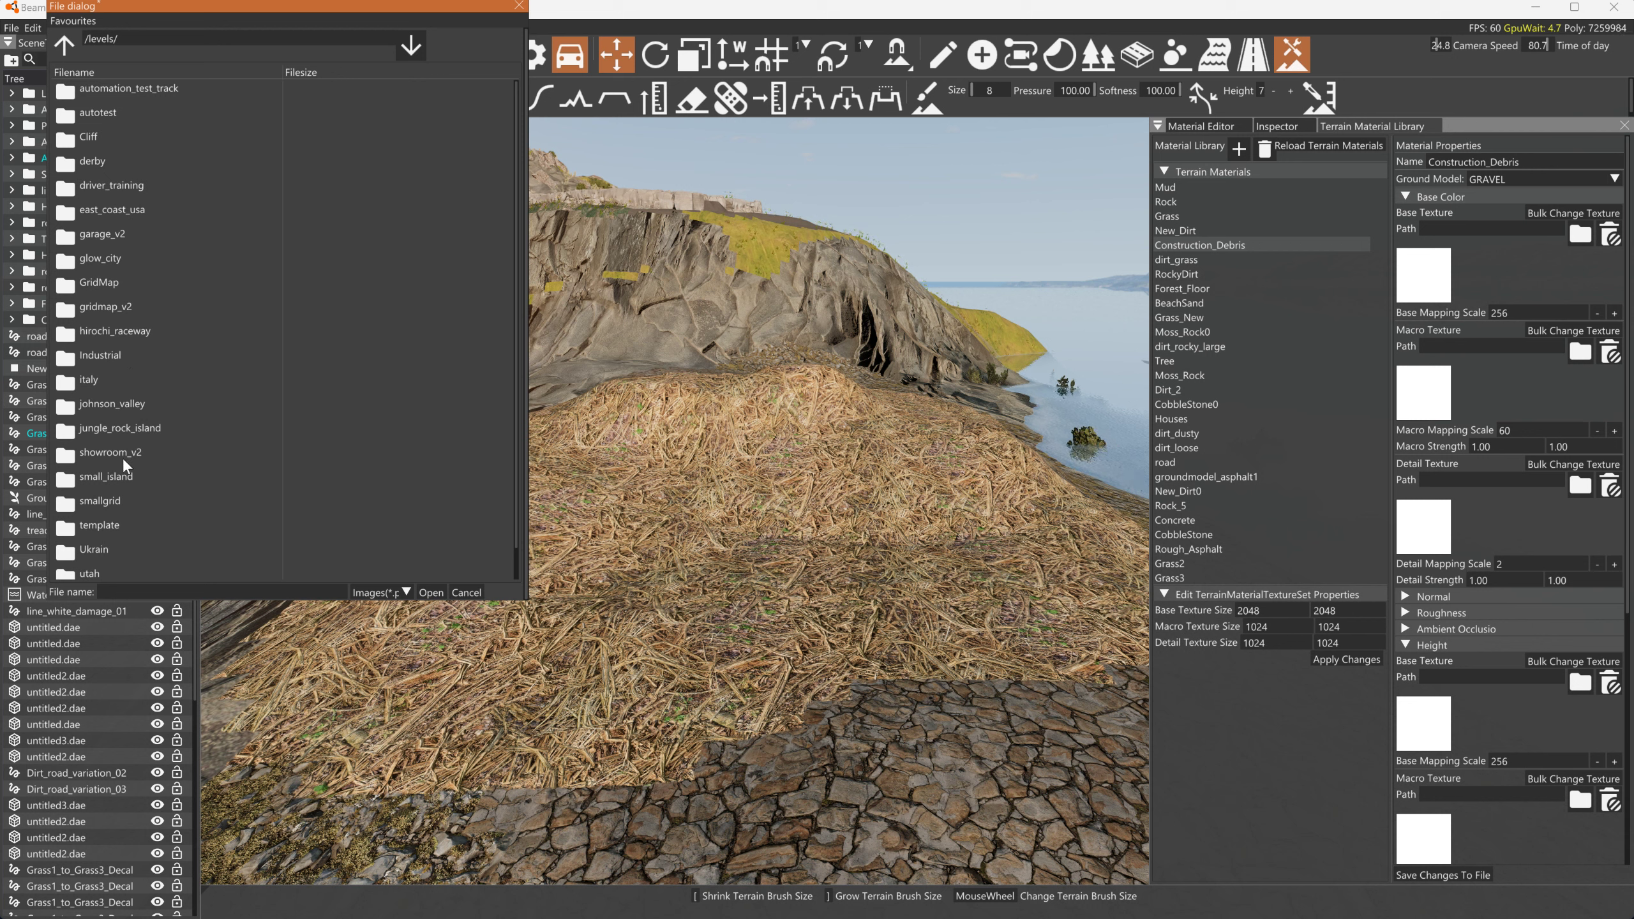
pyautogui.doubleClick(125, 478)
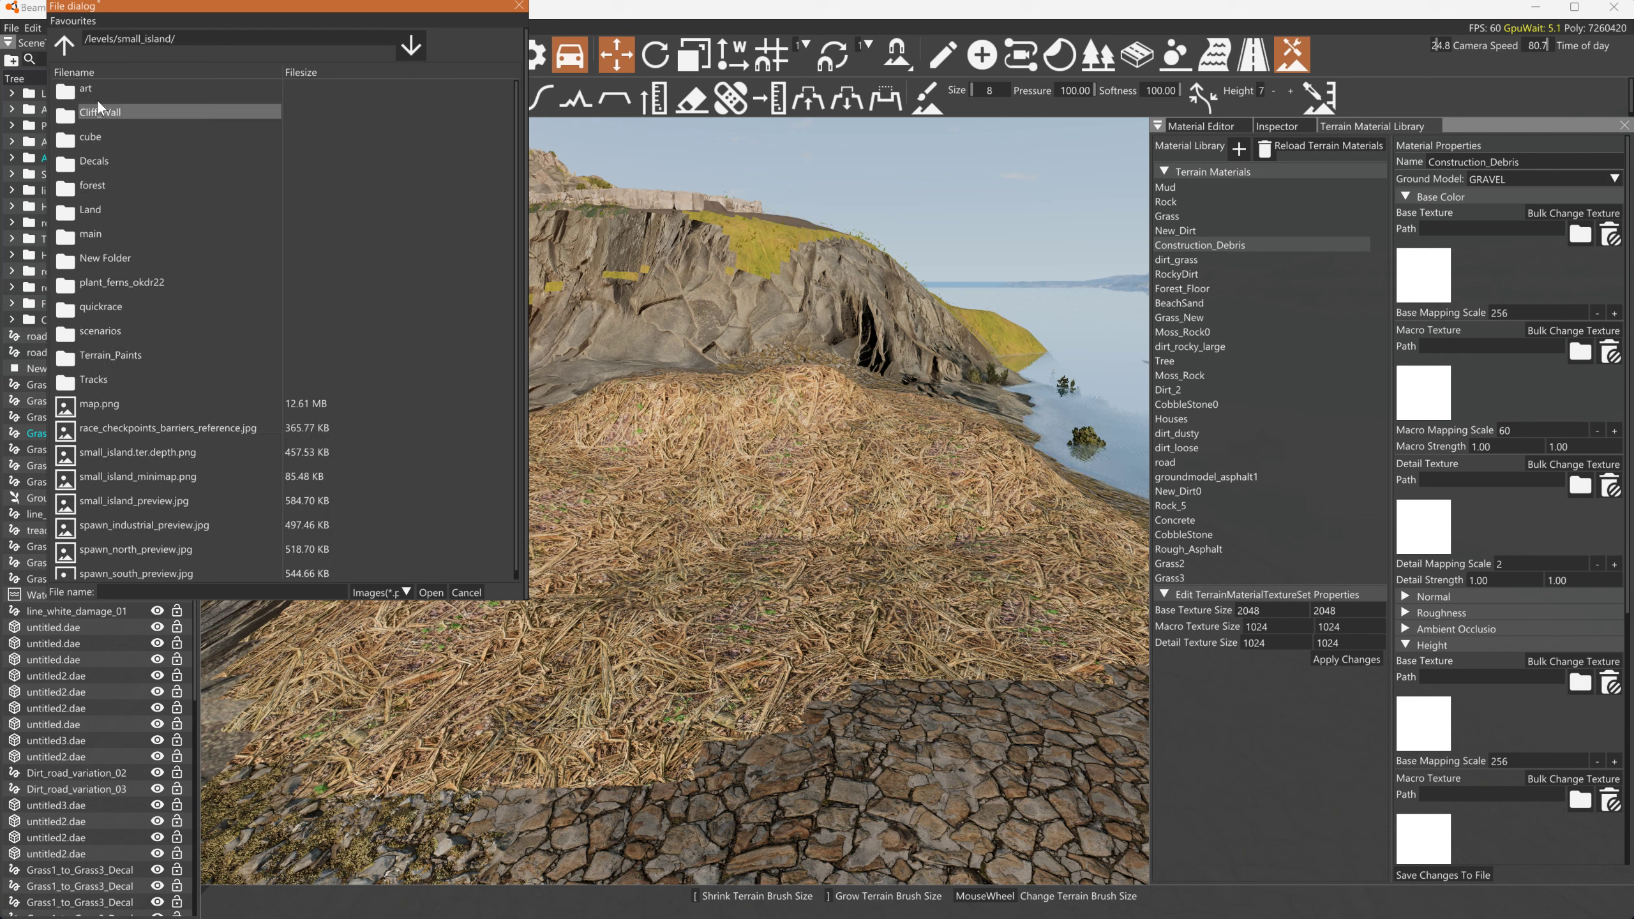
pyautogui.doubleClick(120, 353)
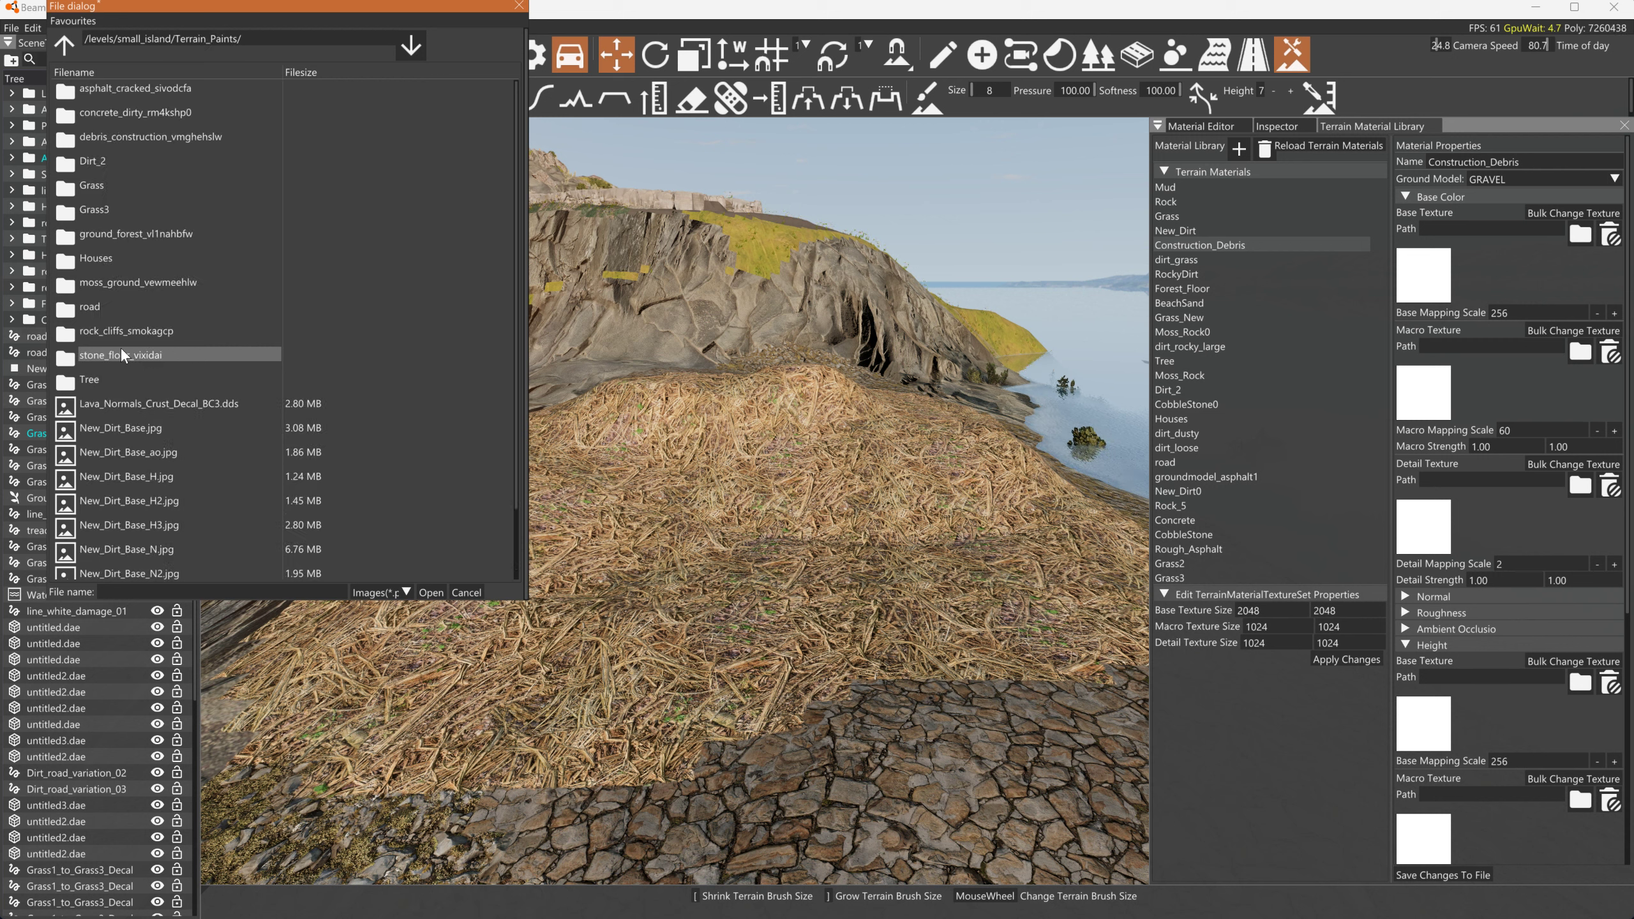
pyautogui.doubleClick(173, 137)
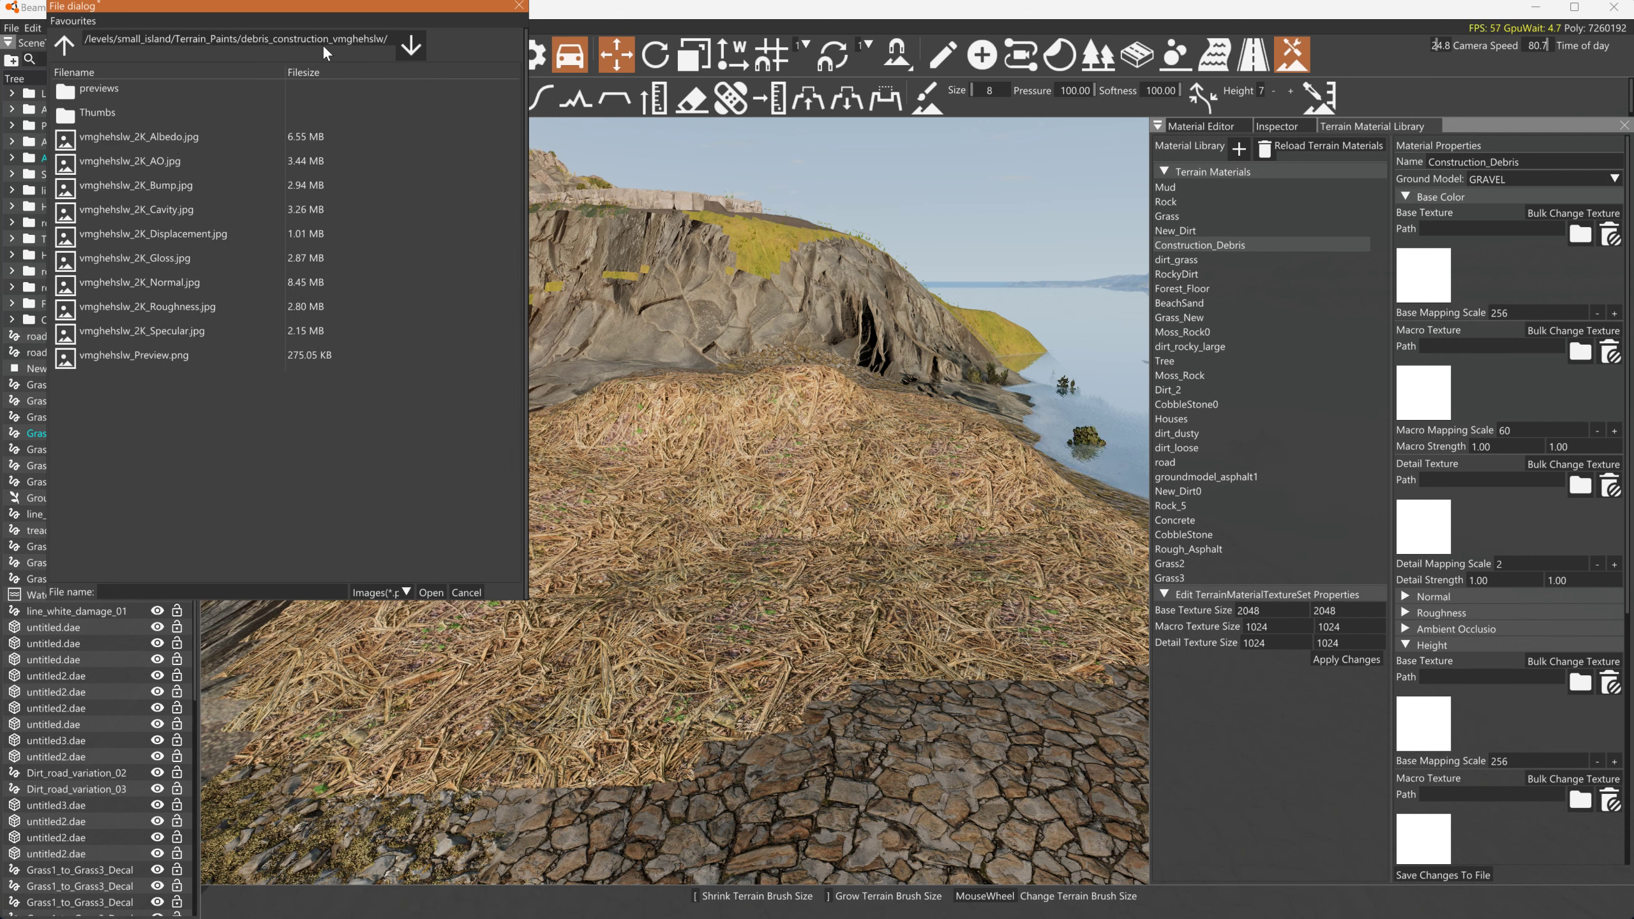
pyautogui.moveTo(388, 39); pyautogui.dragTo(93, 39)
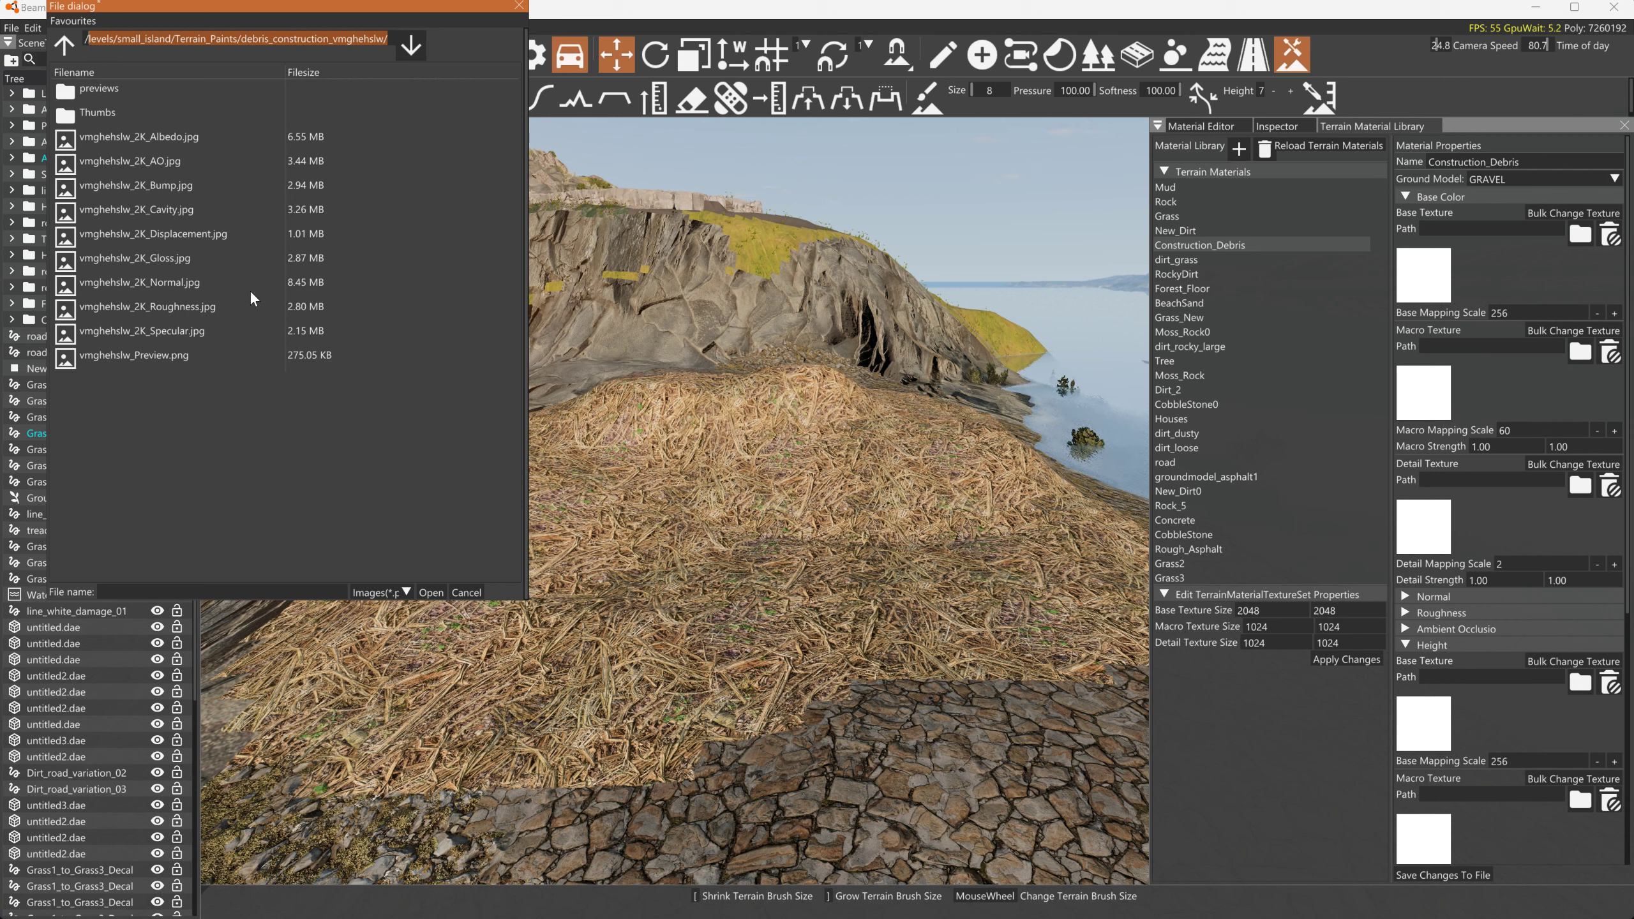
pyautogui.click(171, 137)
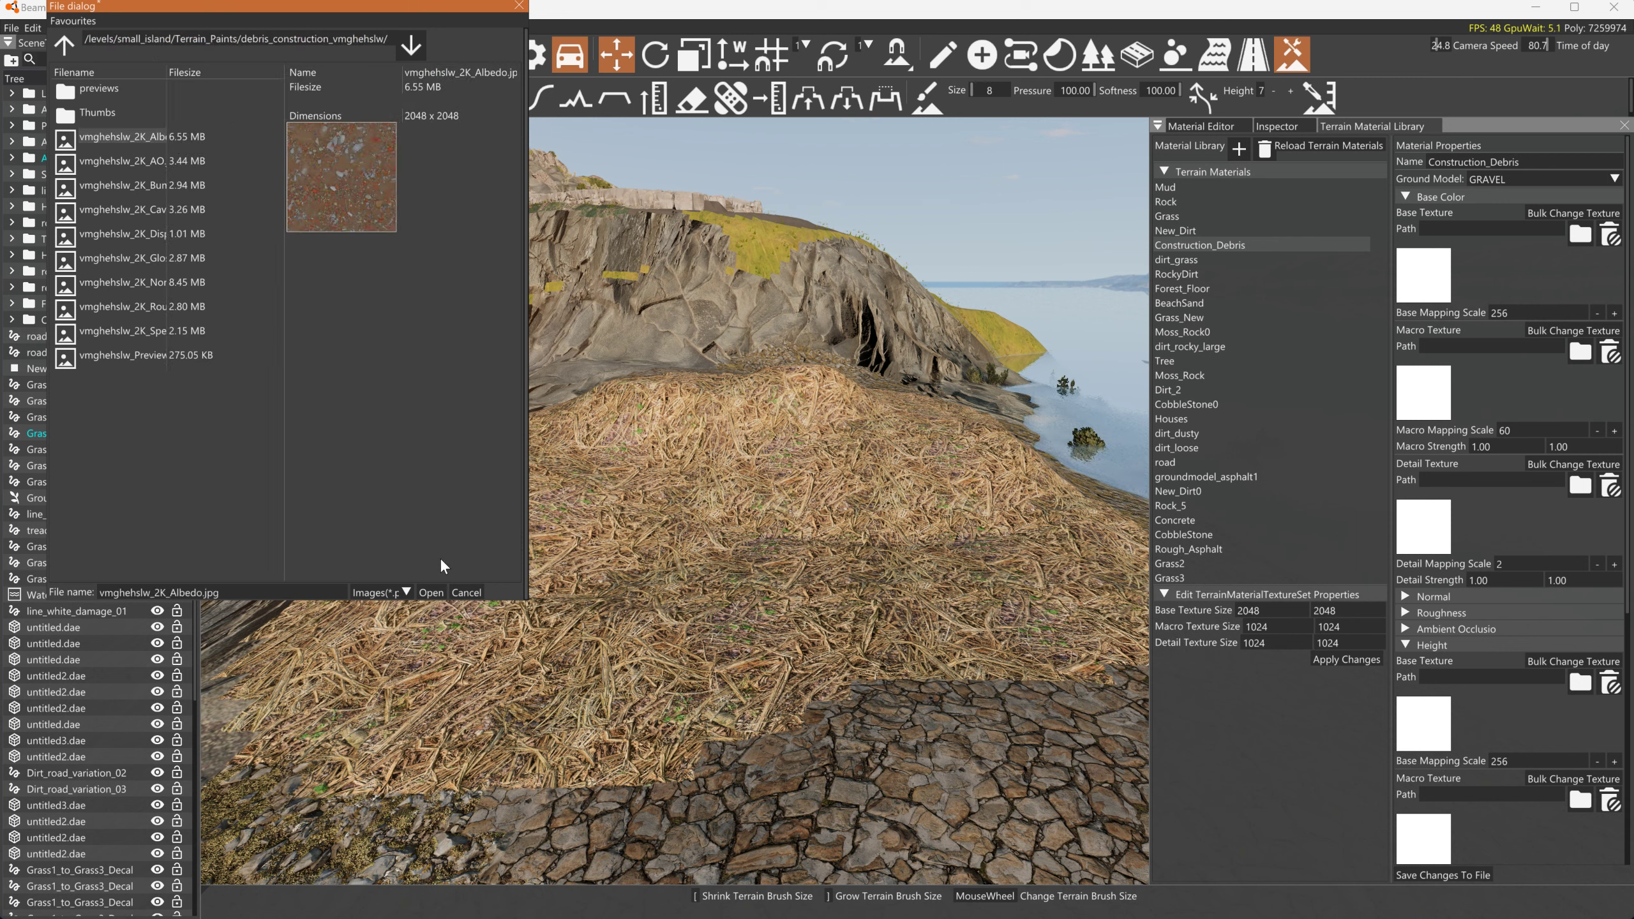
pyautogui.click(435, 590)
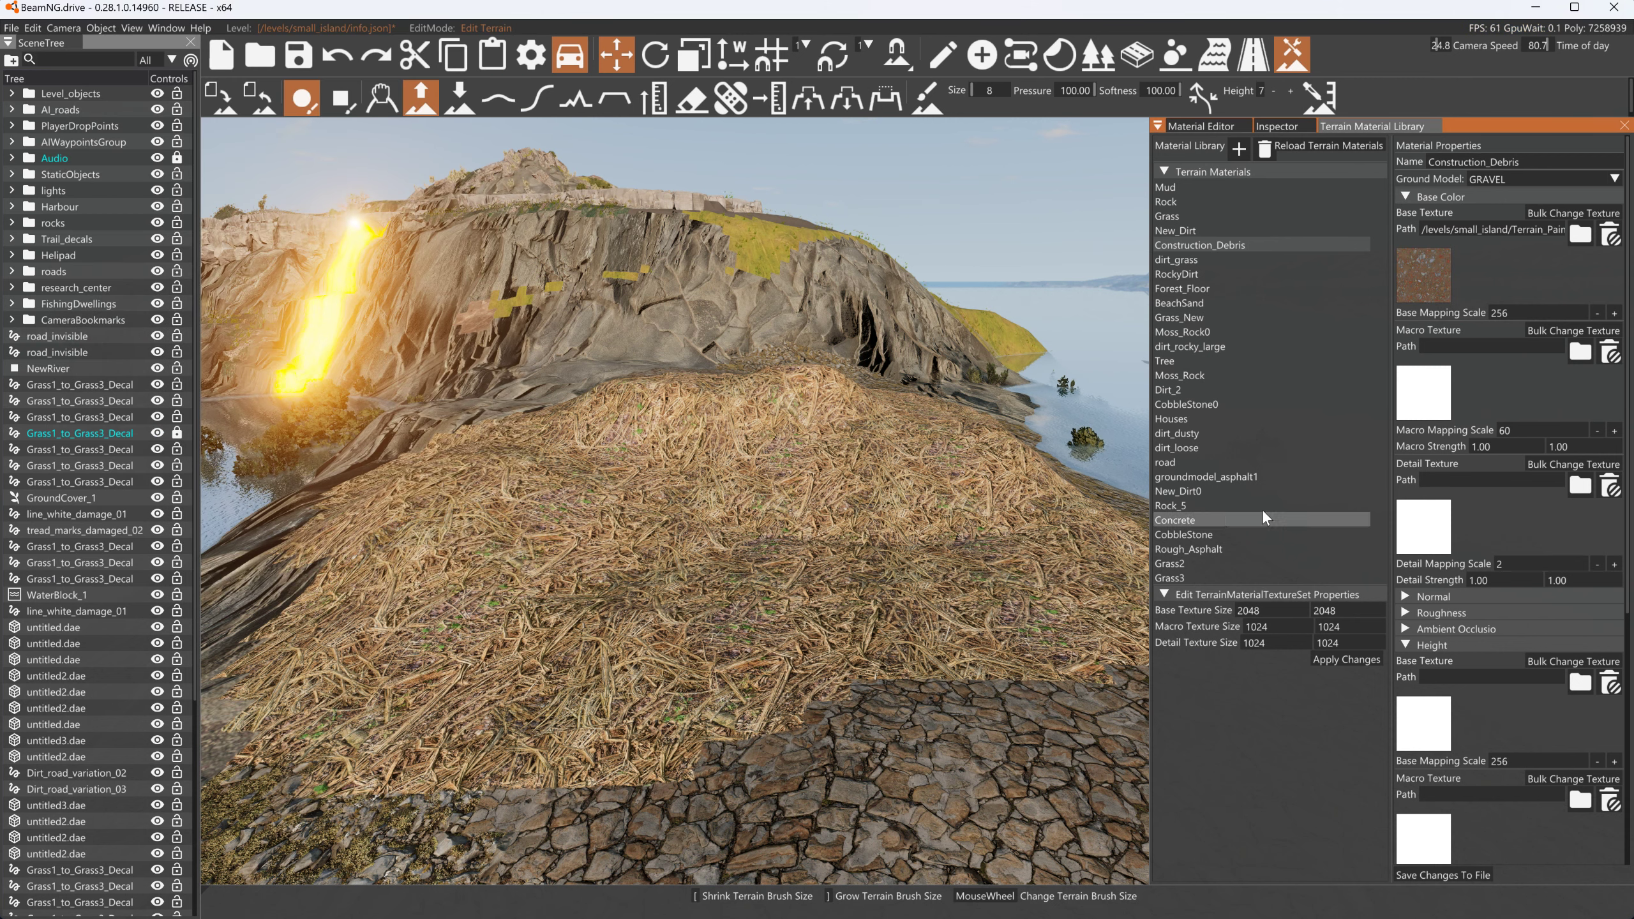
pyautogui.click(1419, 198)
# Assign vmghehslw_2K_Normal.jpg as the Normal base texture of Construction_Debris
pyautogui.click(1432, 213)
pyautogui.click(1422, 291)
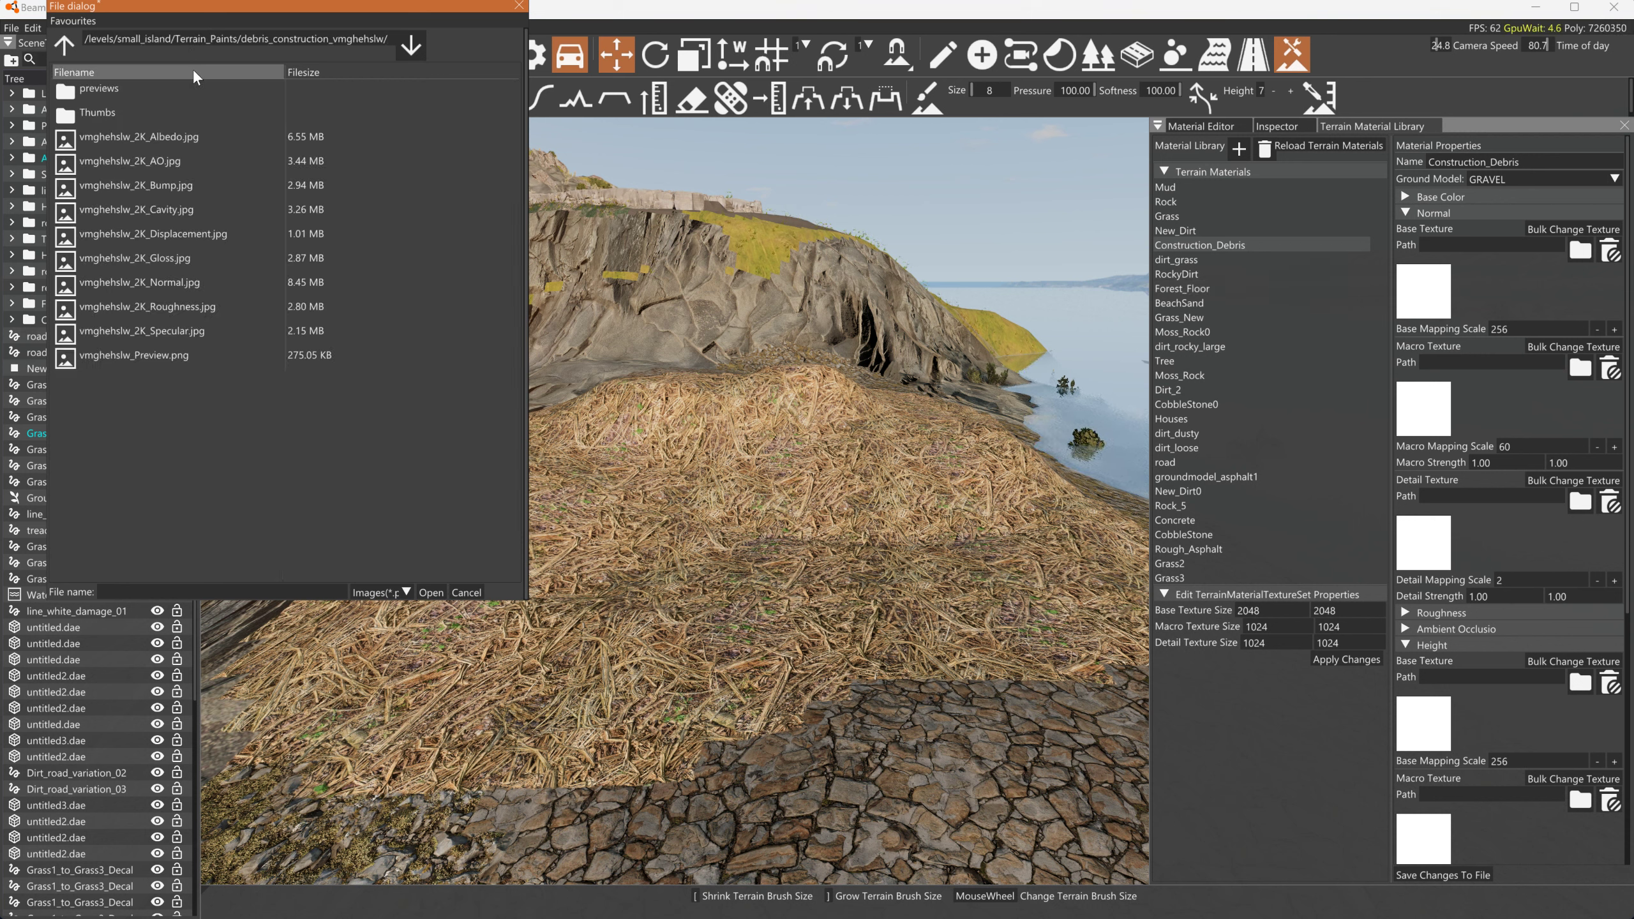
pyautogui.click(151, 282)
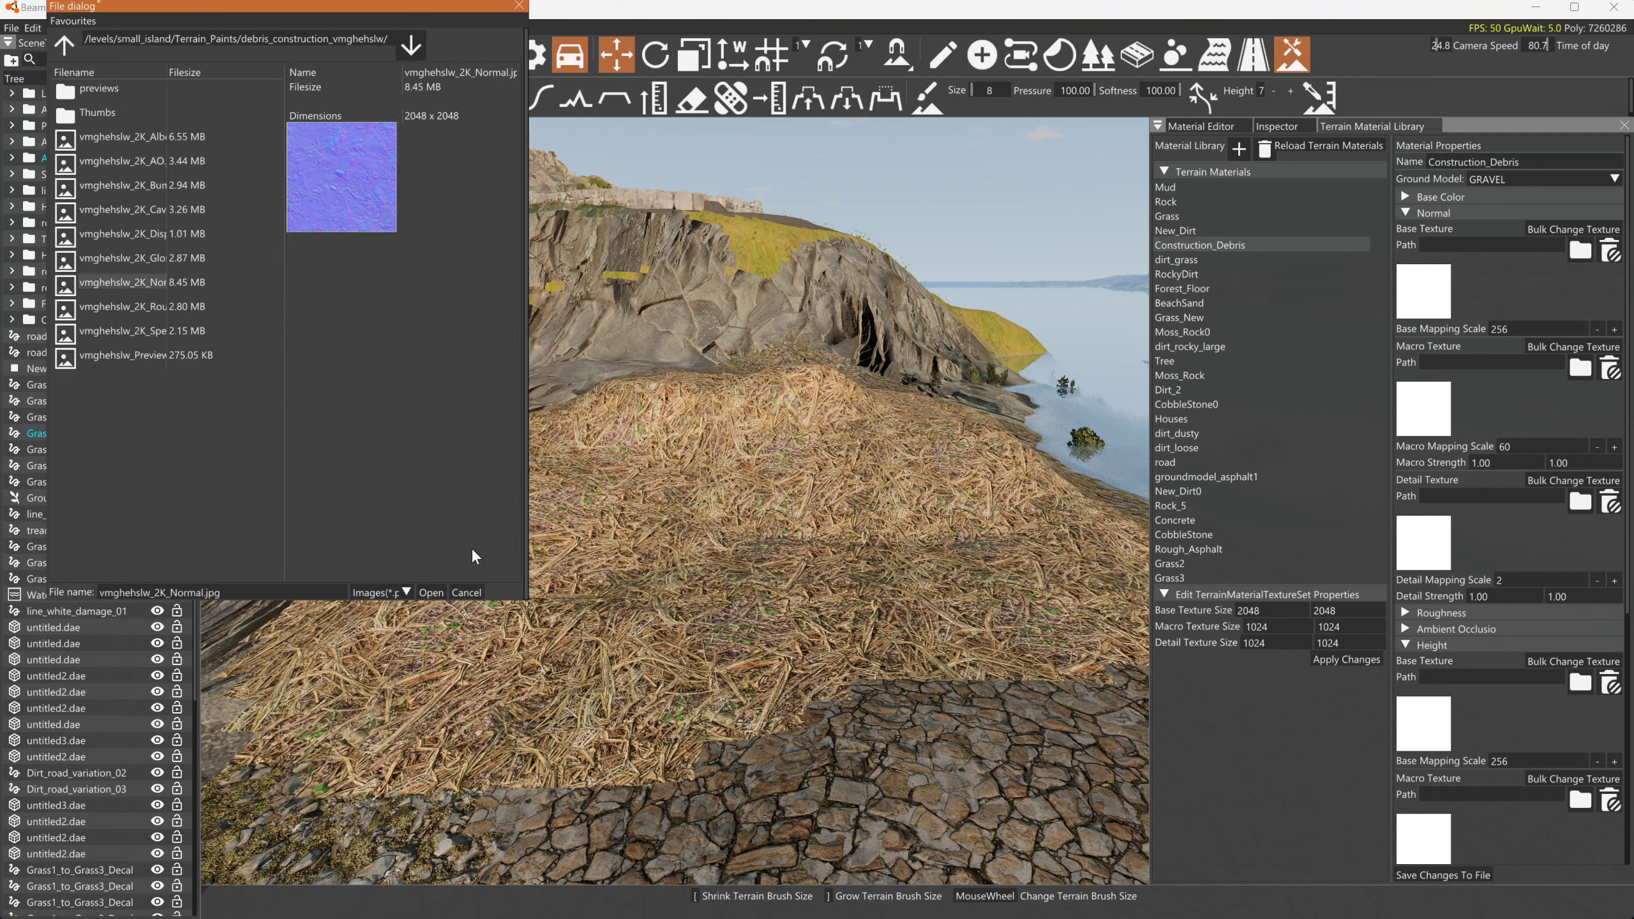
pyautogui.click(431, 592)
pyautogui.click(1407, 214)
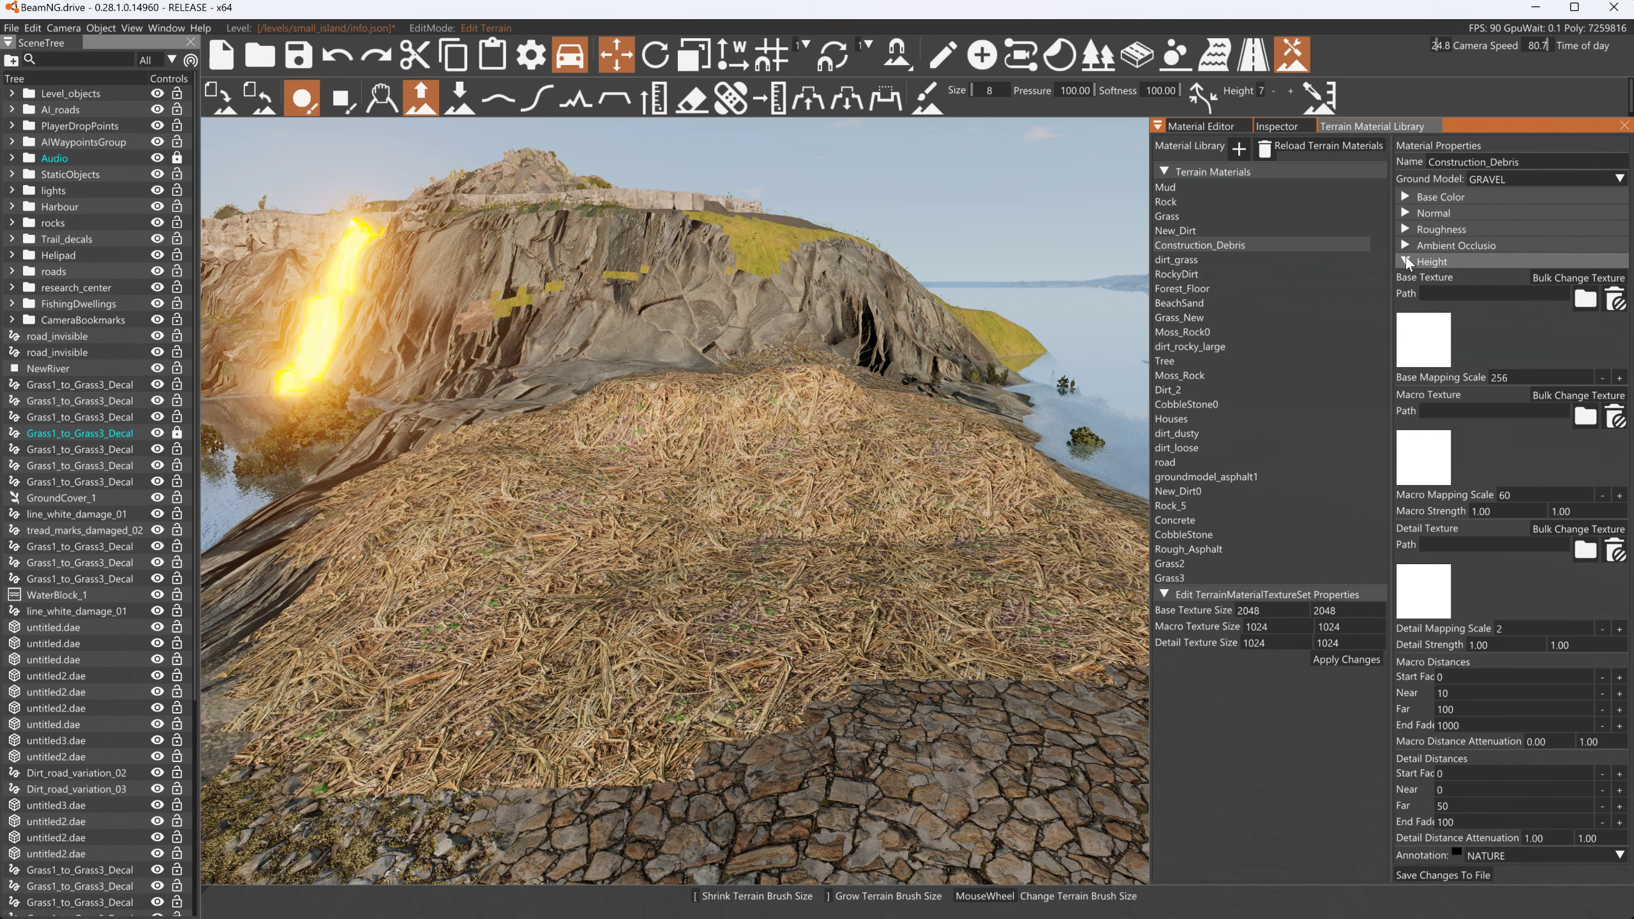
# Assign vmghehslw_2K_Roughness.jpg as the Roughness base texture of Construction_Debris
pyautogui.click(1407, 229)
pyautogui.click(1422, 307)
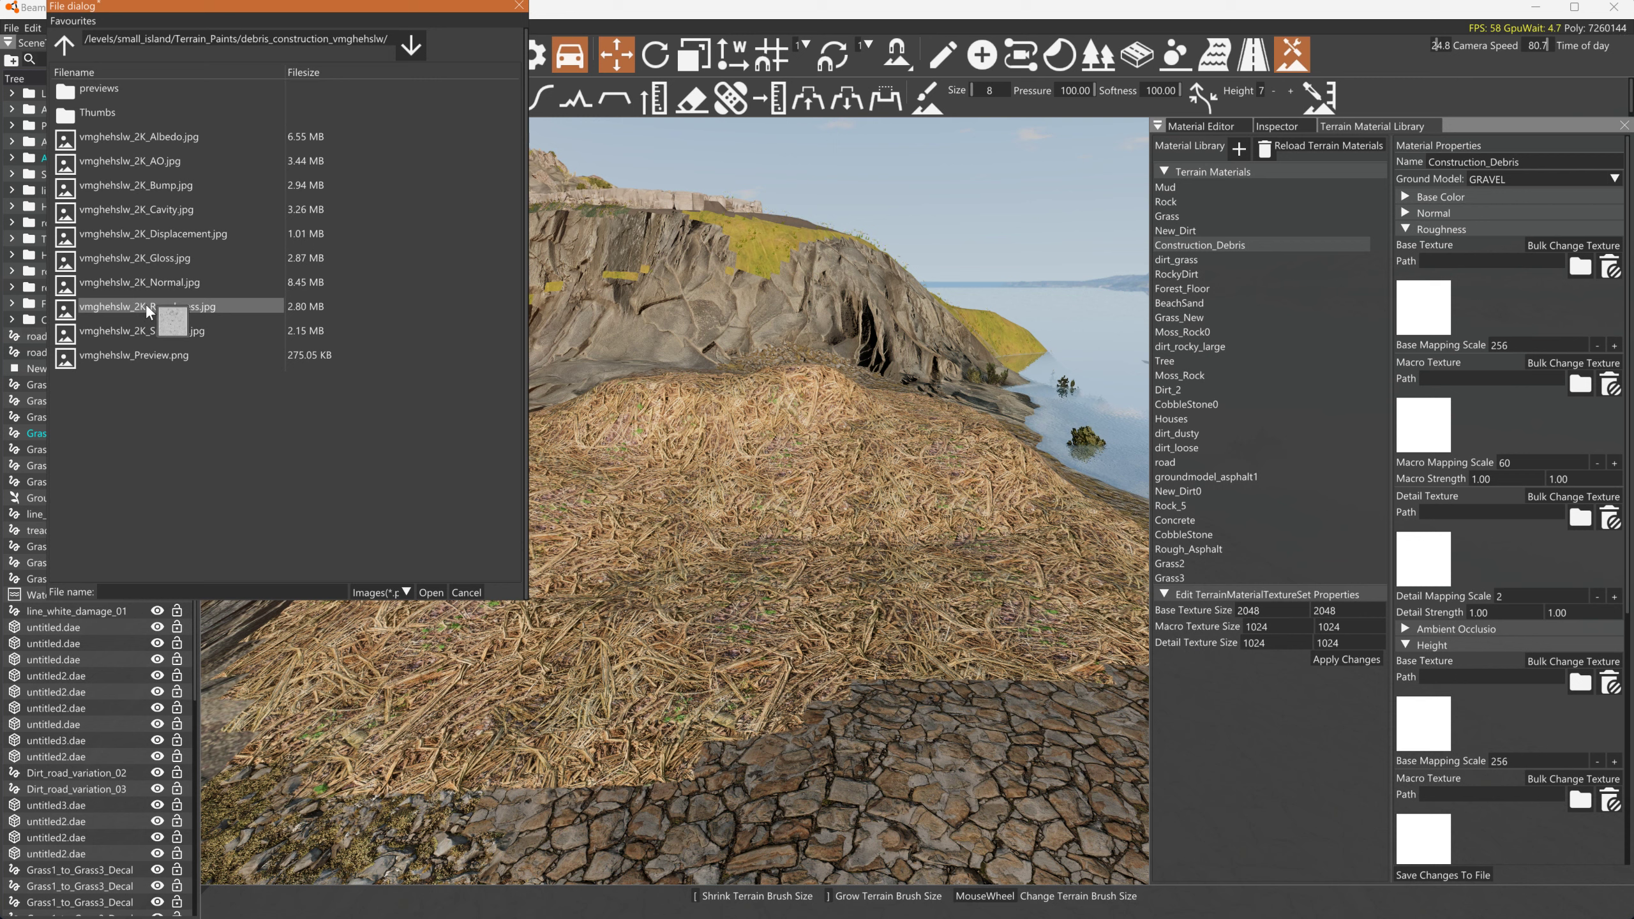
pyautogui.click(147, 307)
pyautogui.click(430, 591)
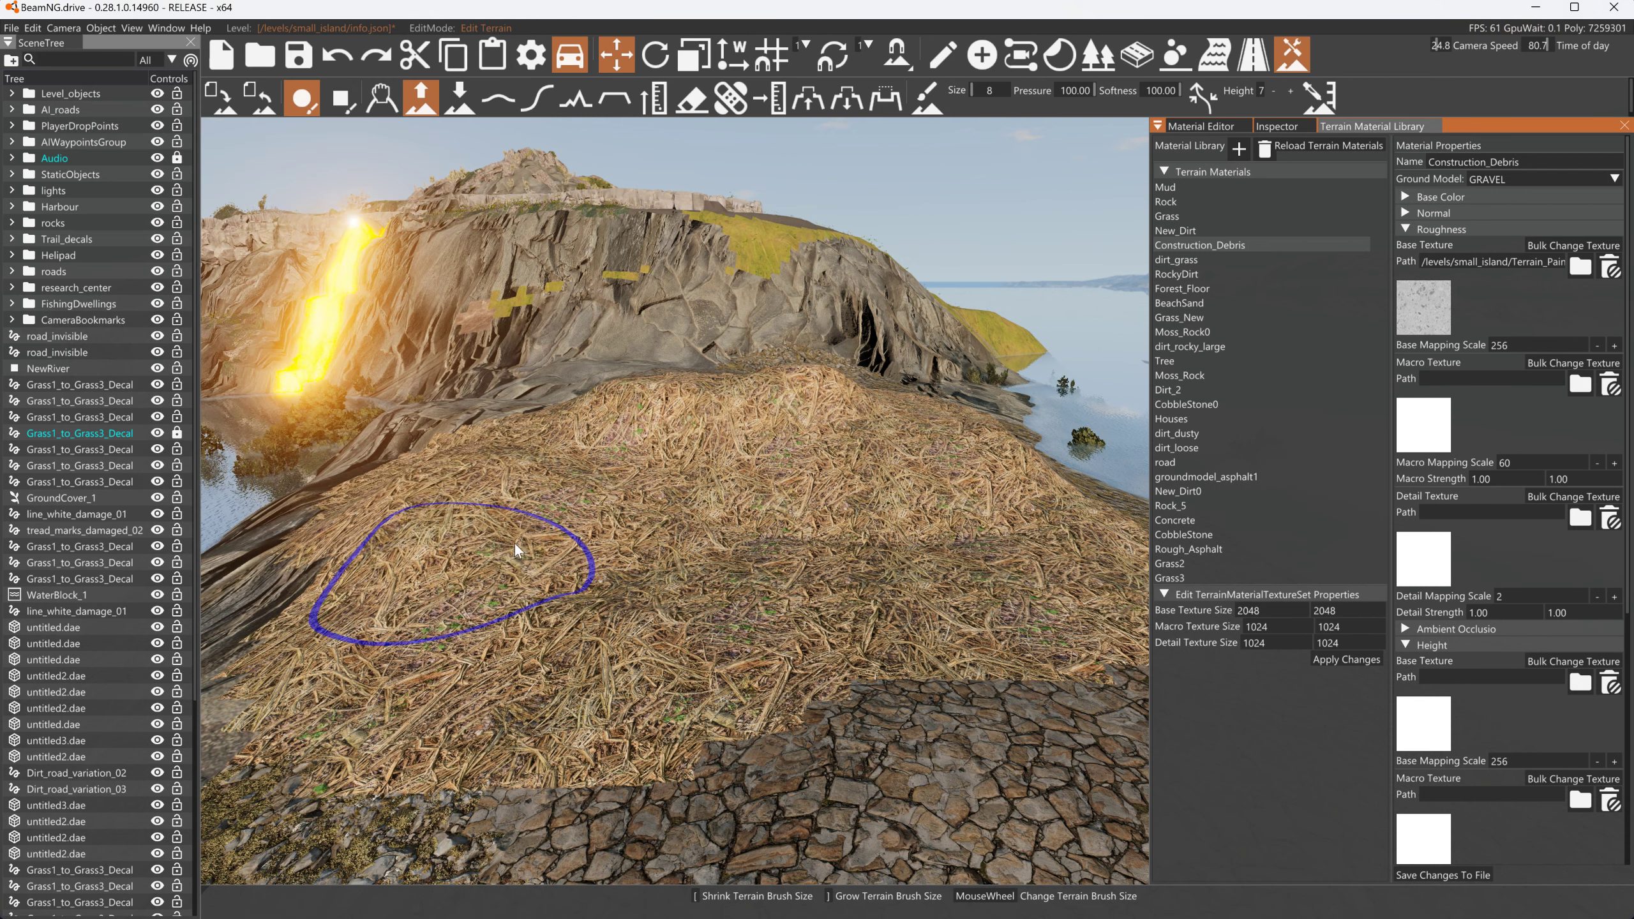
pyautogui.click(1406, 228)
# Assign vmghehslw_2K_AO.jpg as the Ambient Occlusion base texture of Construction_Debris
pyautogui.click(1415, 245)
pyautogui.click(1423, 321)
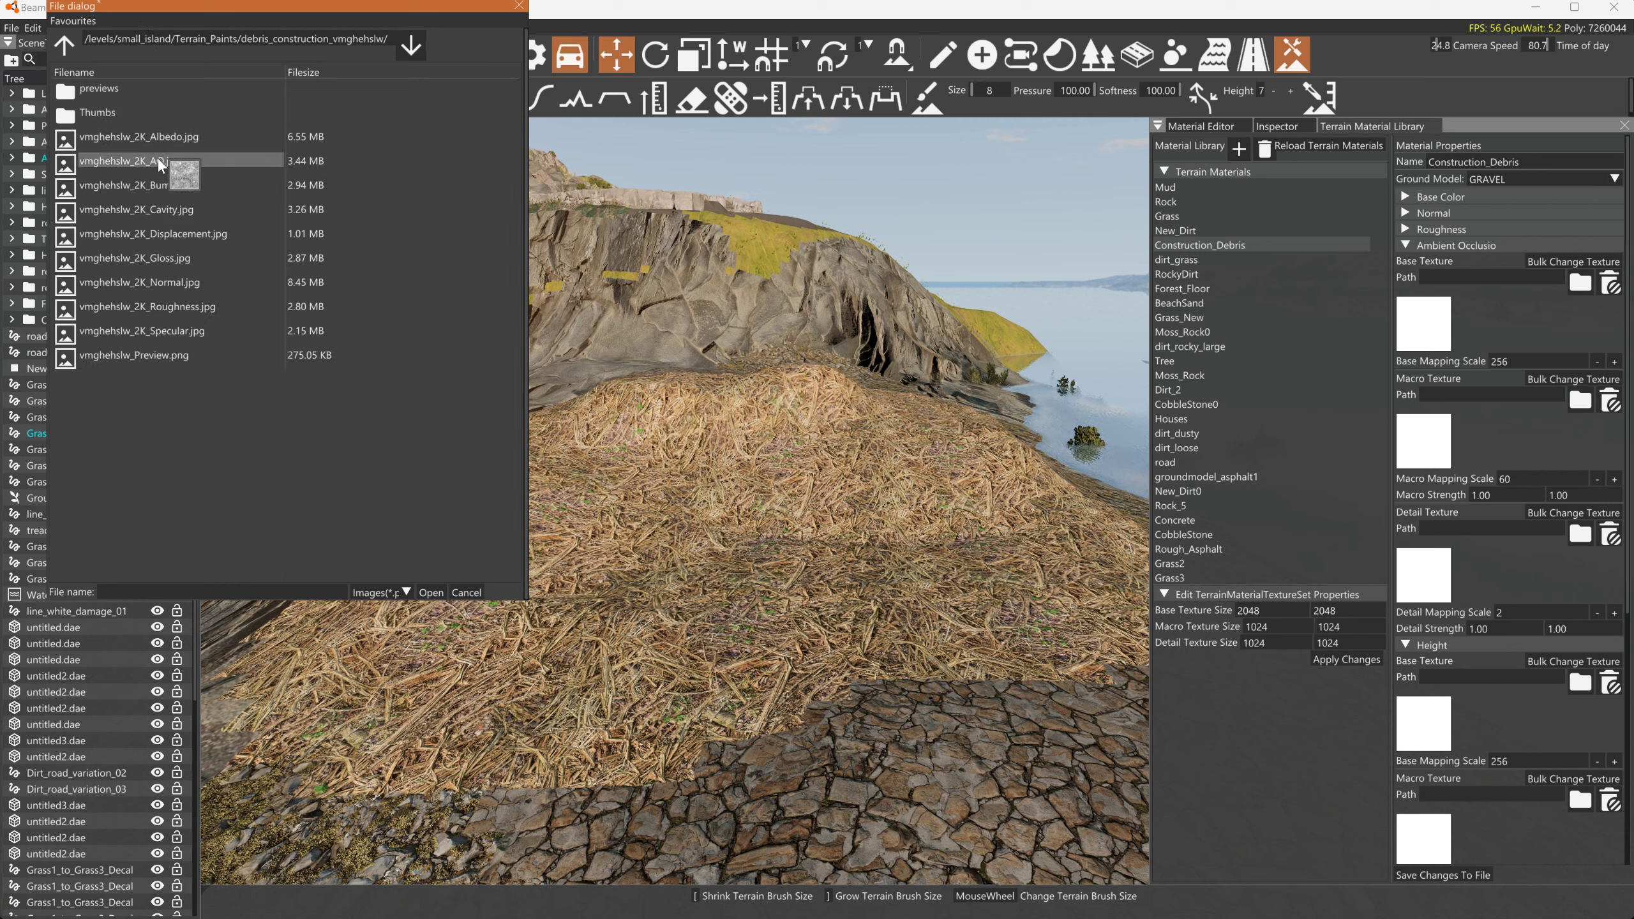
pyautogui.click(160, 162)
pyautogui.click(429, 592)
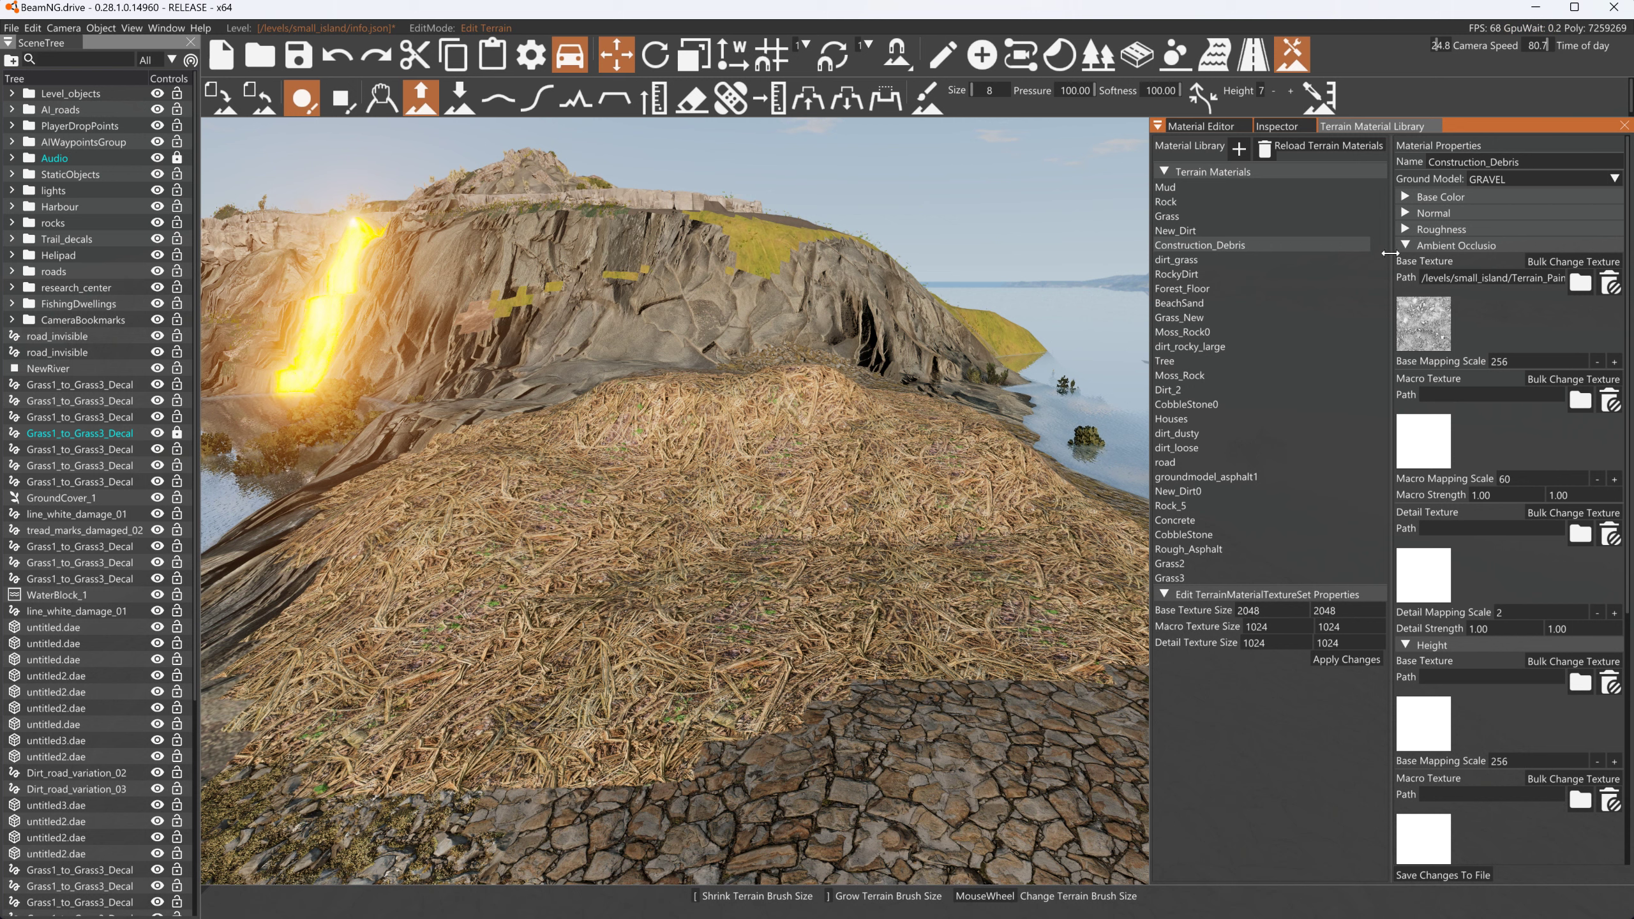
pyautogui.click(1406, 245)
# Assign vmghehslw_2K_Displacement.jpg from /levels/small_island/Terrain_Paints/debris_construction_vmghehslw/ as the Height base texture of Construction_Debris
pyautogui.click(1406, 262)
pyautogui.click(1406, 262)
pyautogui.click(1423, 339)
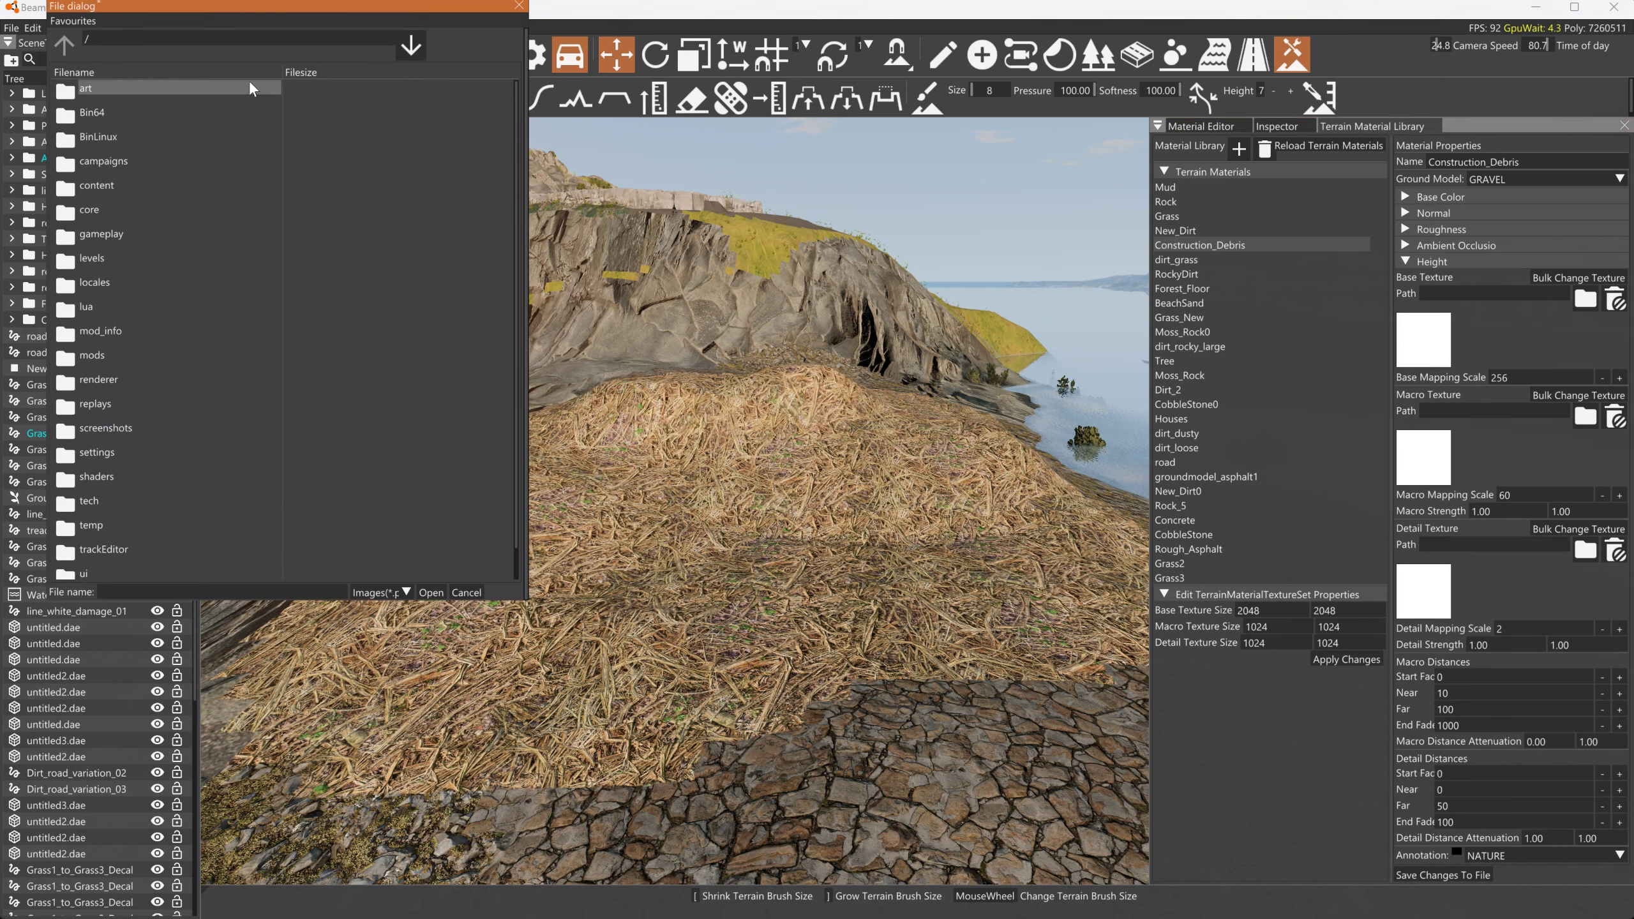
pyautogui.write('/levels/small_island/Terrain_Paints/debris_construction_vmghehslw/')
pyautogui.press('Return')
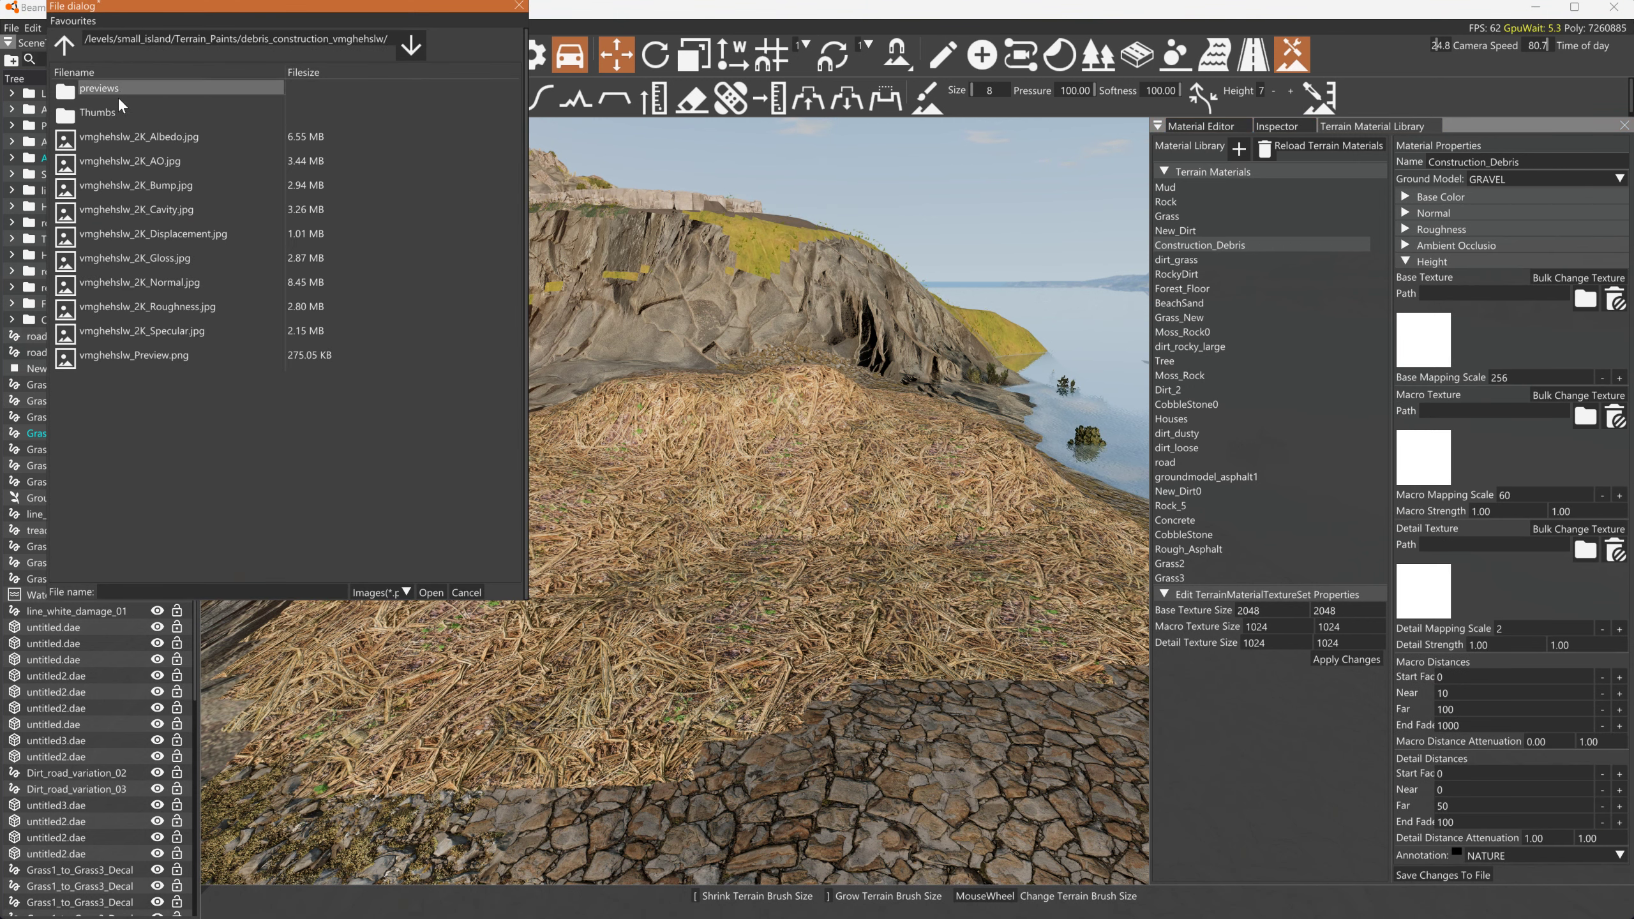
pyautogui.click(148, 234)
pyautogui.click(431, 593)
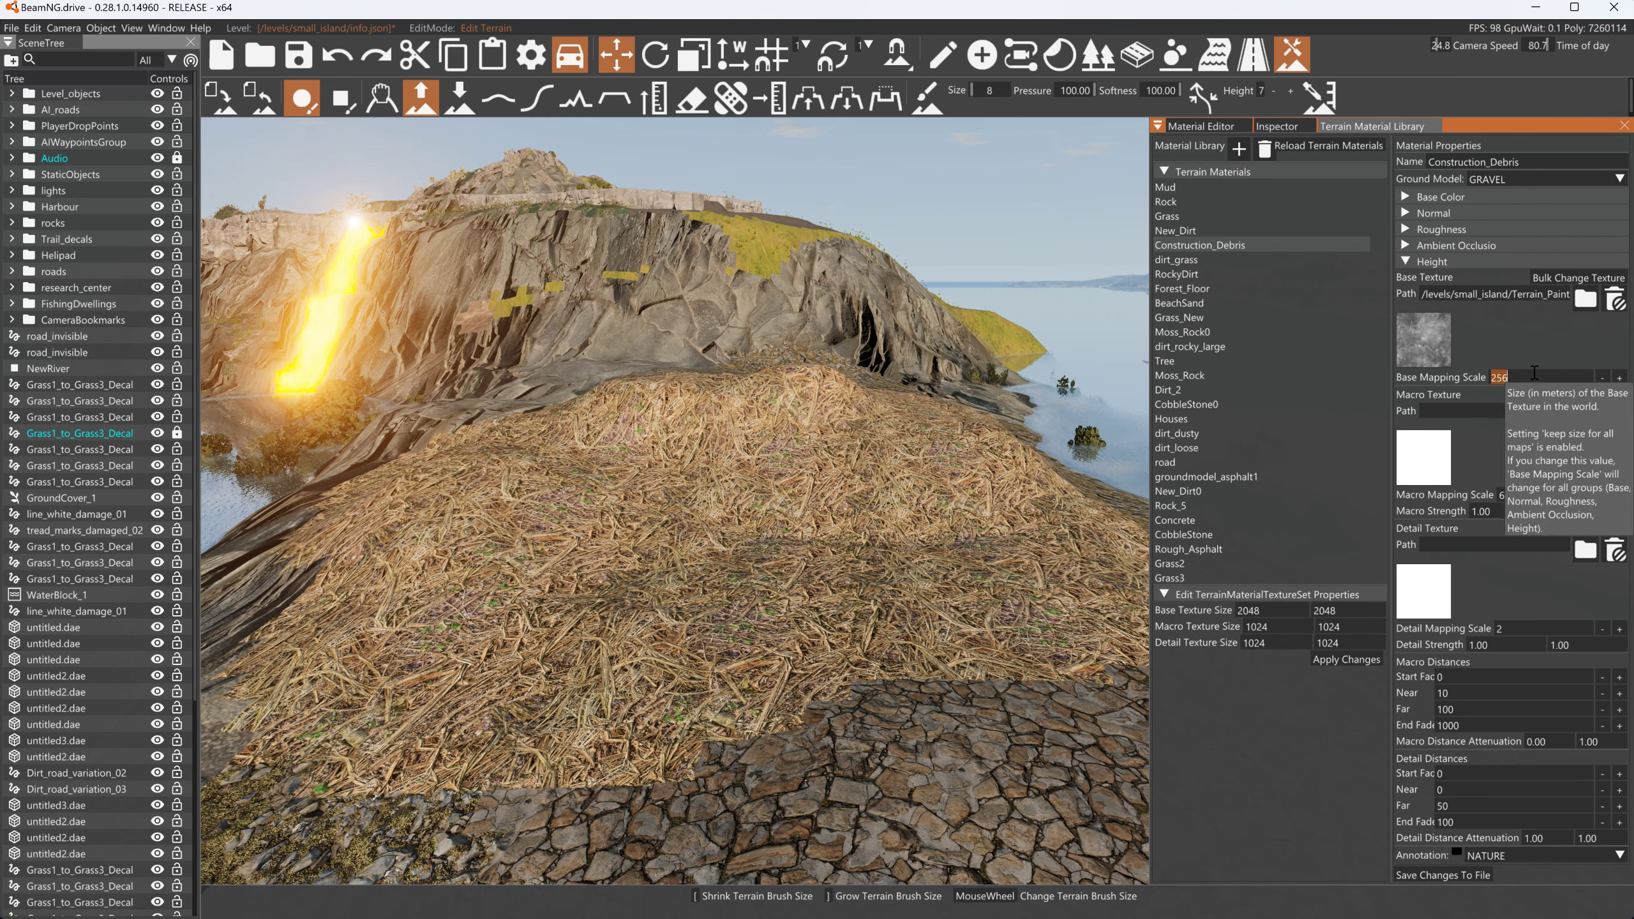
# Set the base mapping scale of Construction_Debris to 8 and save the material changes to file
pyautogui.click(1524, 372)
pyautogui.write('8')
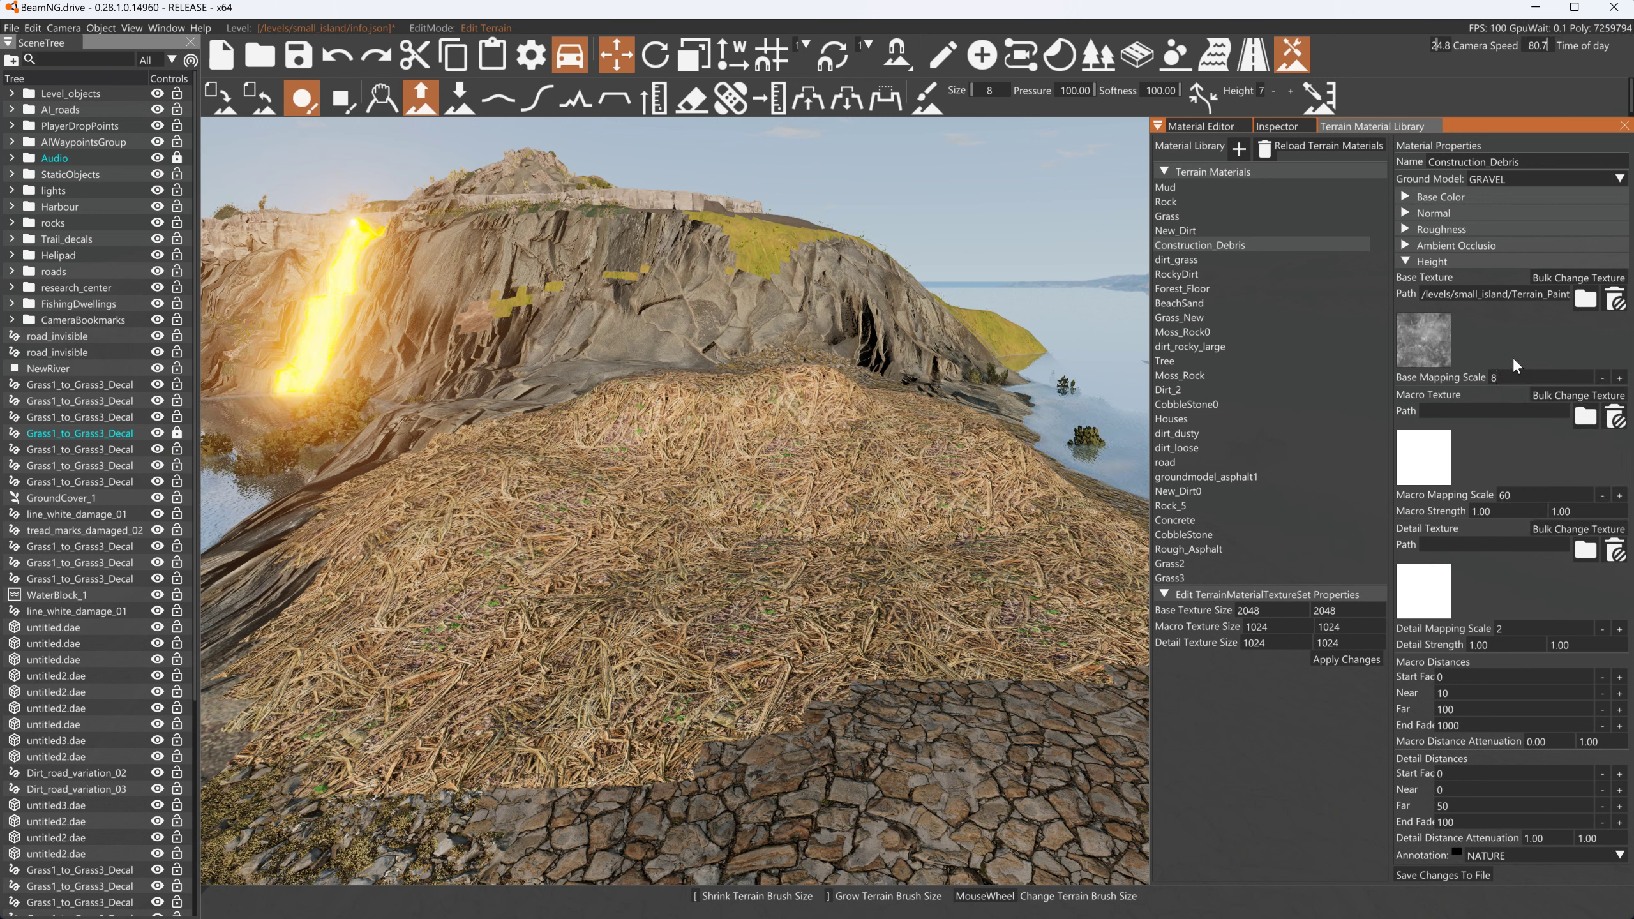
pyautogui.click(1450, 875)
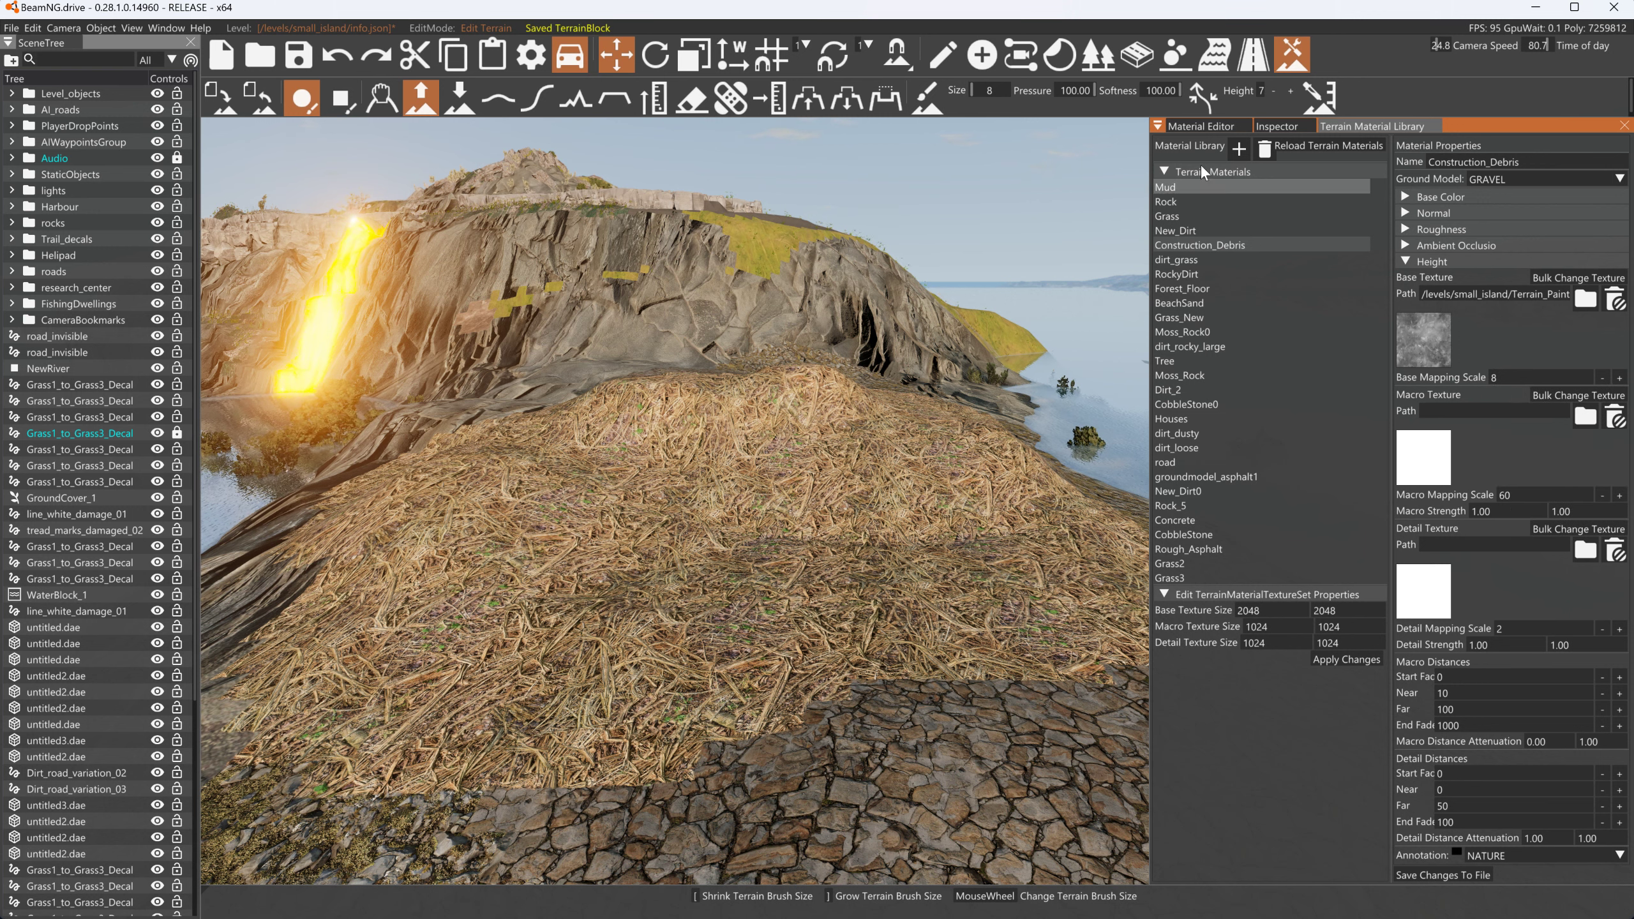
# Add Construction_Debris to the Terrain Painter's materials and paint it over the straw-covered ground near the cobblestones
pyautogui.click(941, 114)
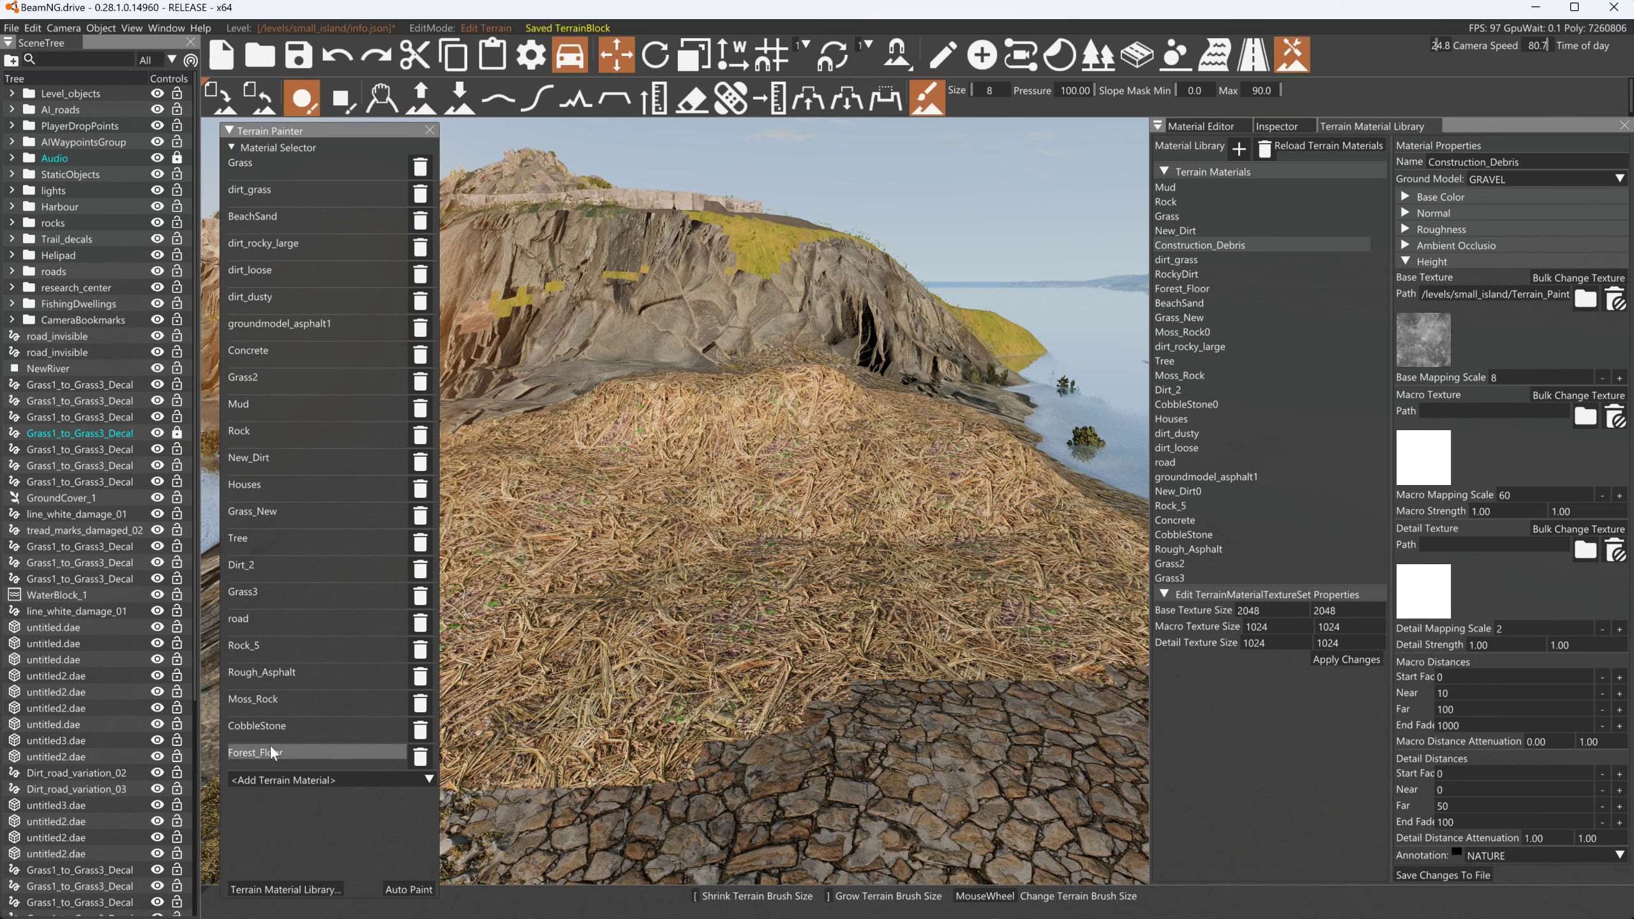
pyautogui.click(262, 781)
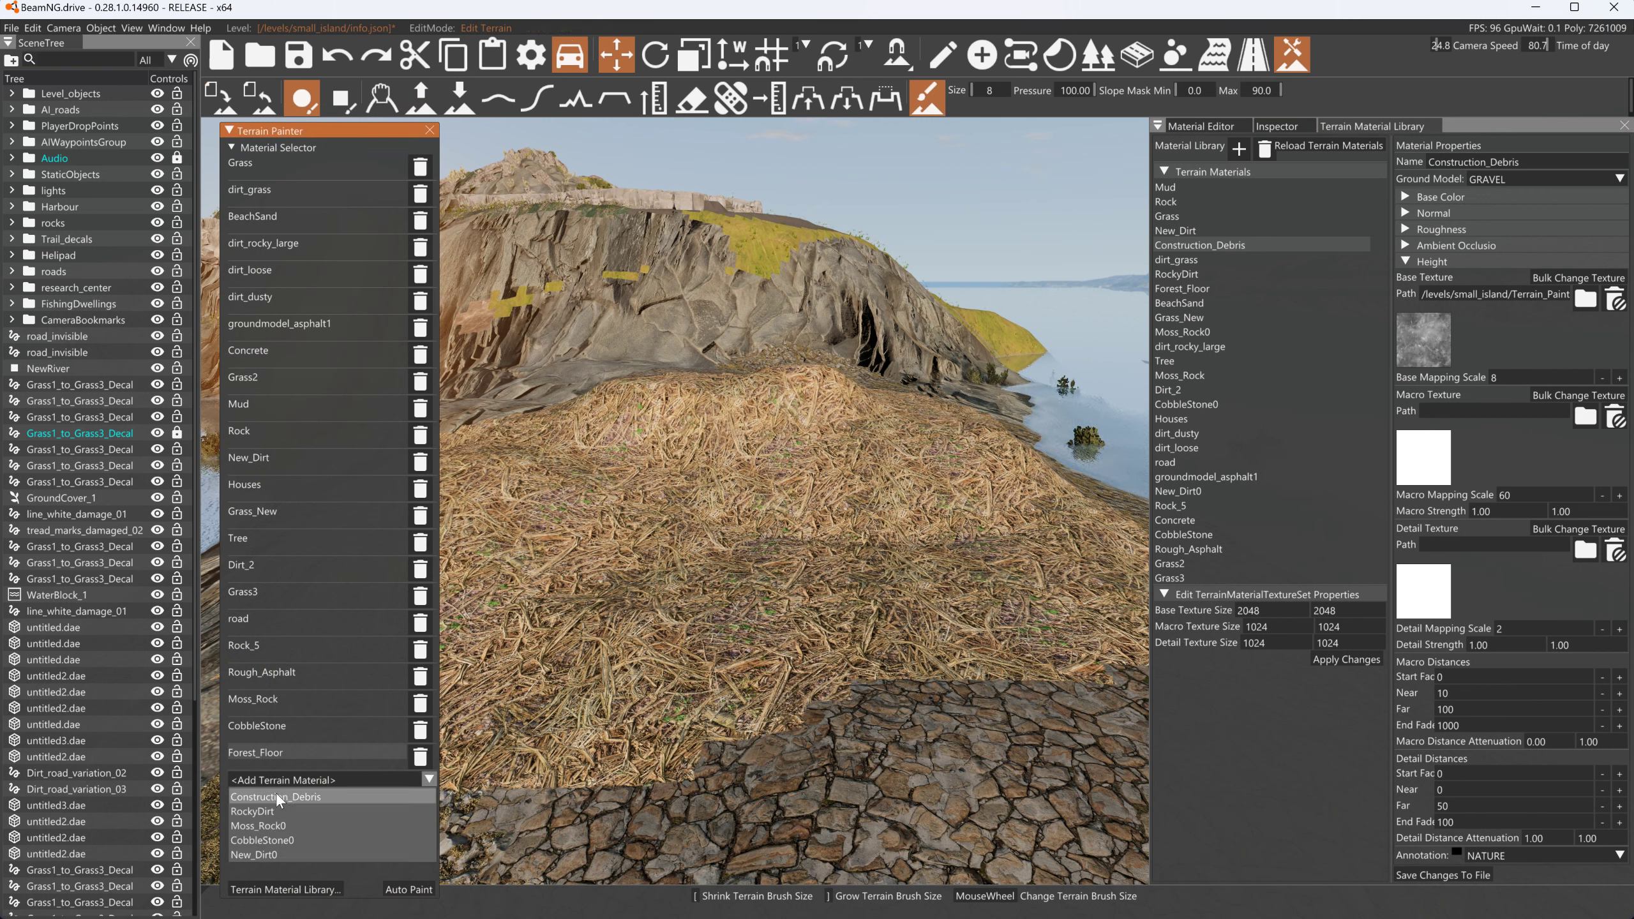
pyautogui.click(277, 797)
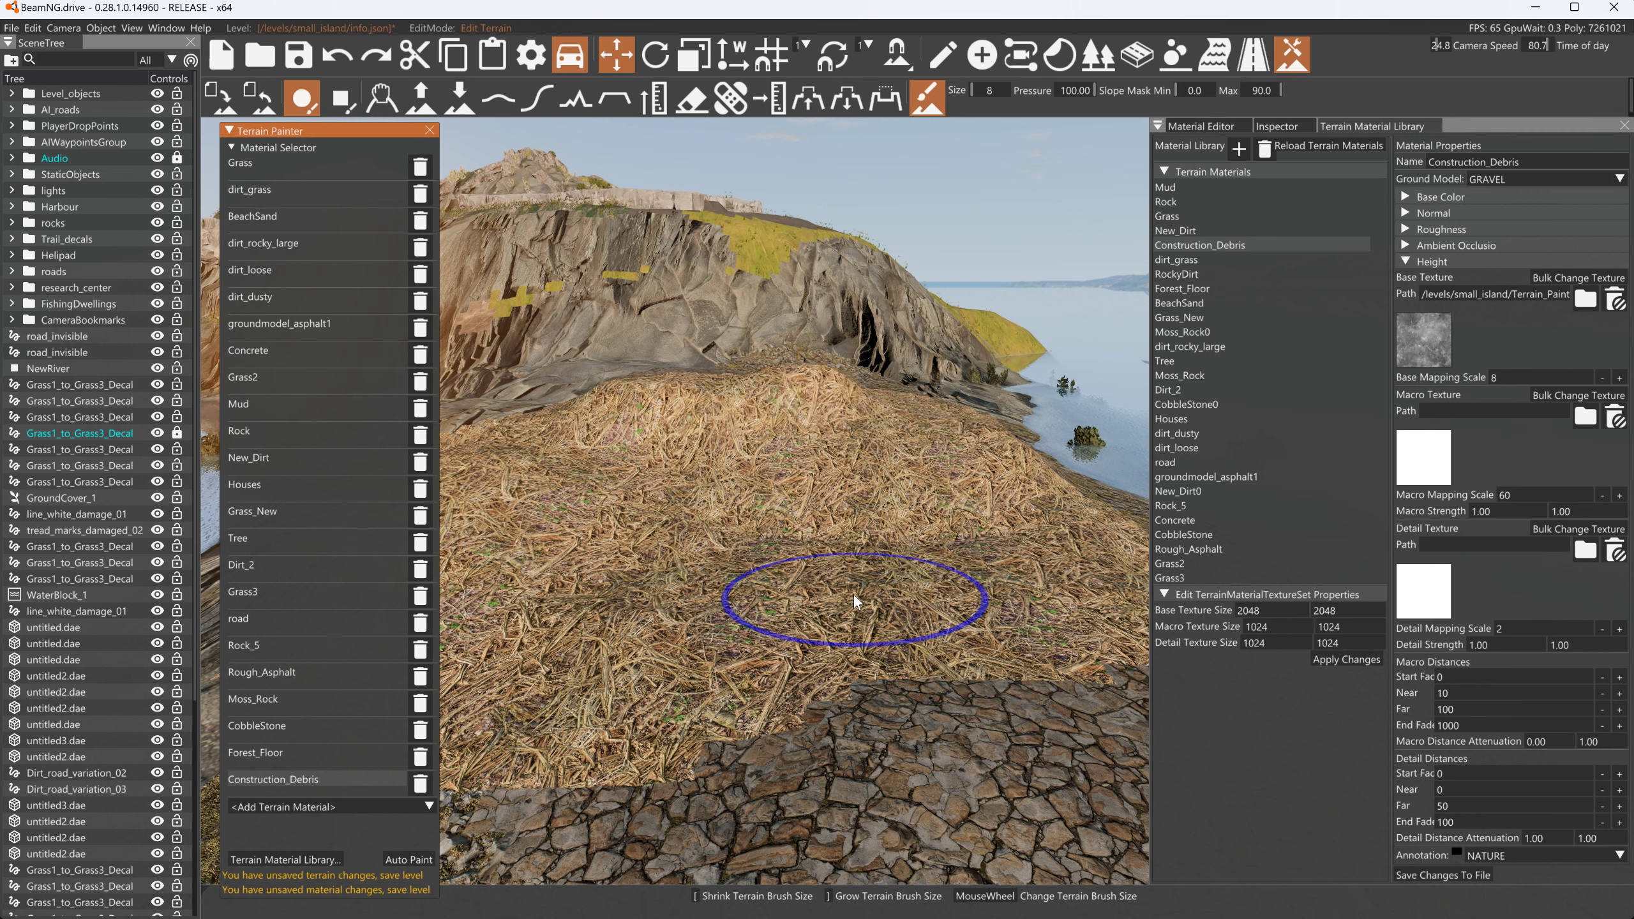
pyautogui.moveTo(835, 591)
pyautogui.mouseDown()
pyautogui.moveTo(744, 627)
pyautogui.moveTo(718, 693)
pyautogui.moveTo(972, 605)
pyautogui.mouseUp()
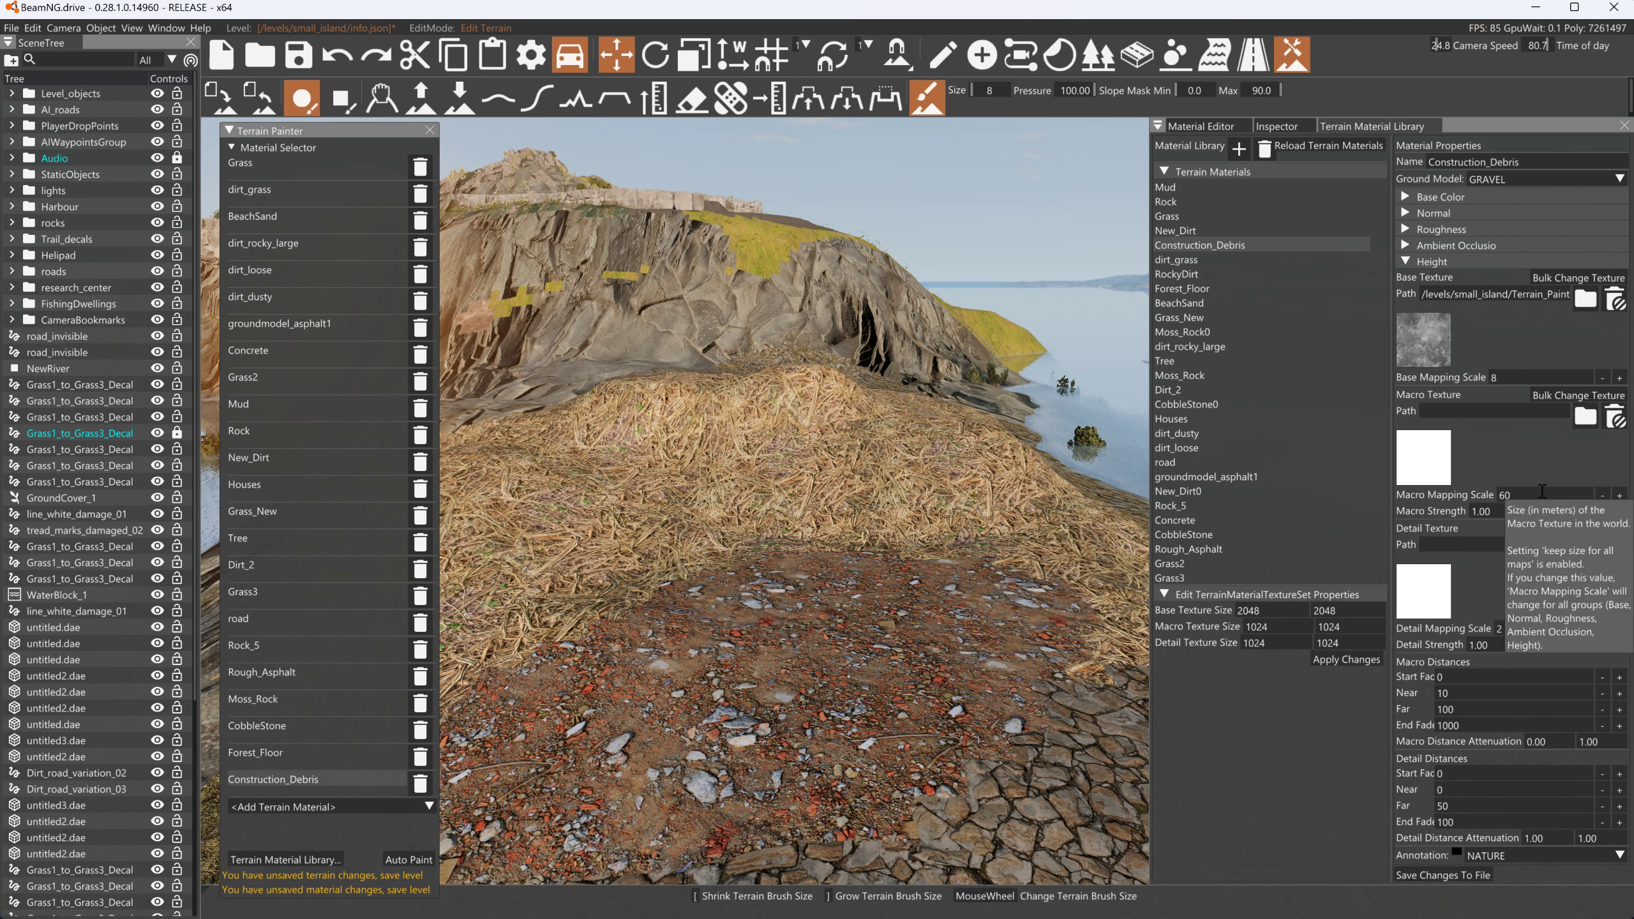
# Set the base mapping scale of Construction_Debris to 6 and save the material changes to file
pyautogui.click(1504, 377)
pyautogui.write('6')
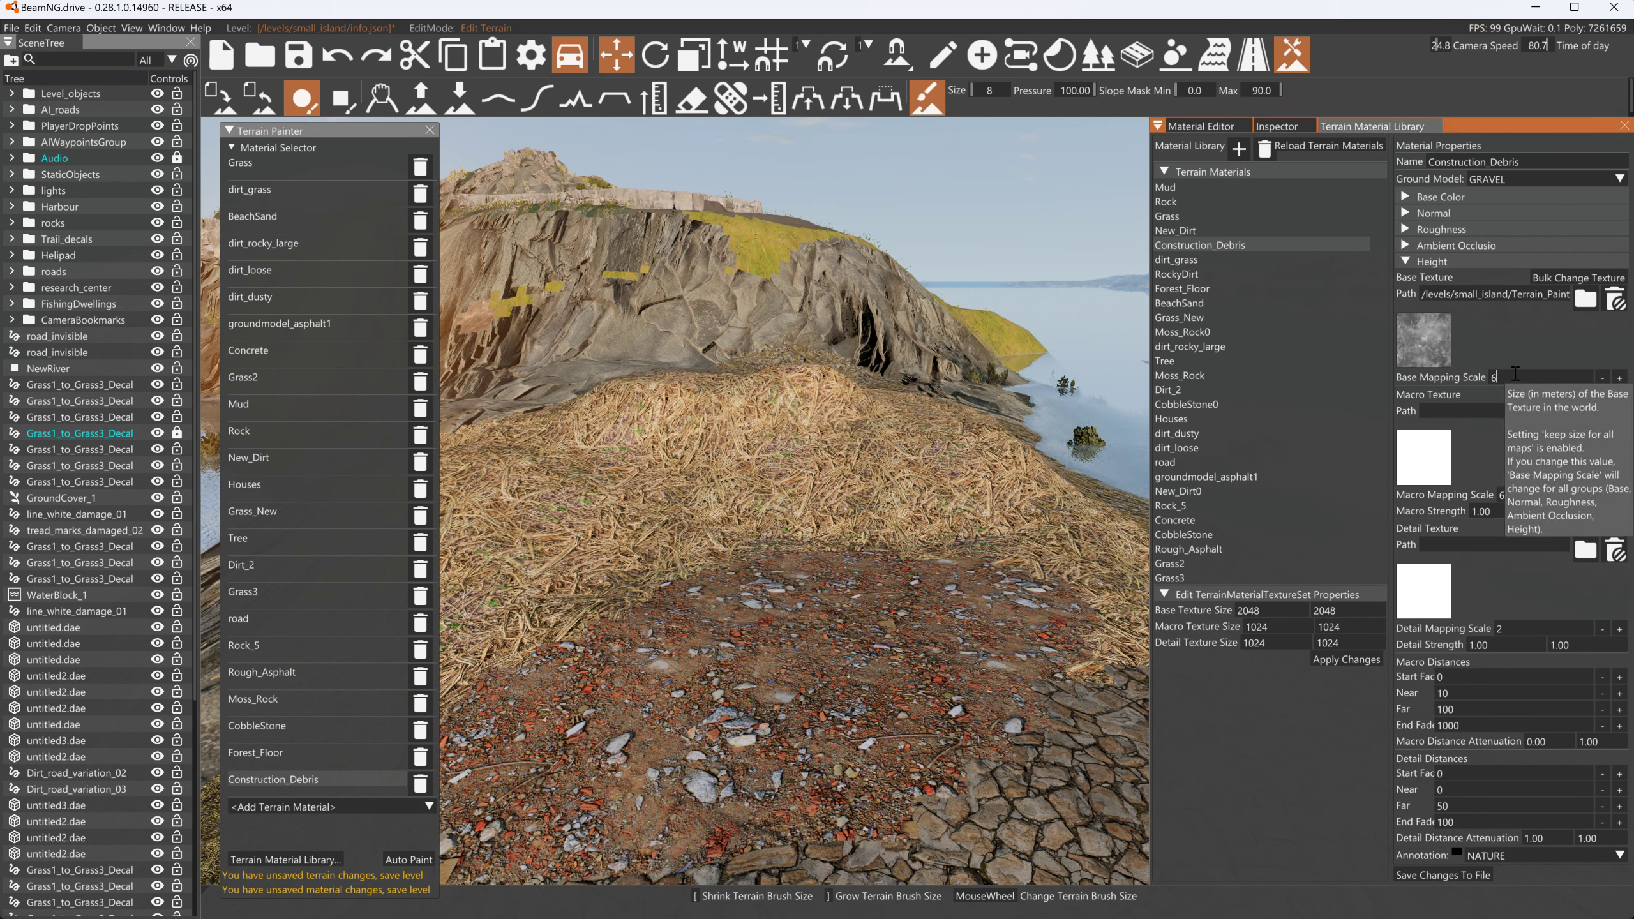
pyautogui.click(1404, 876)
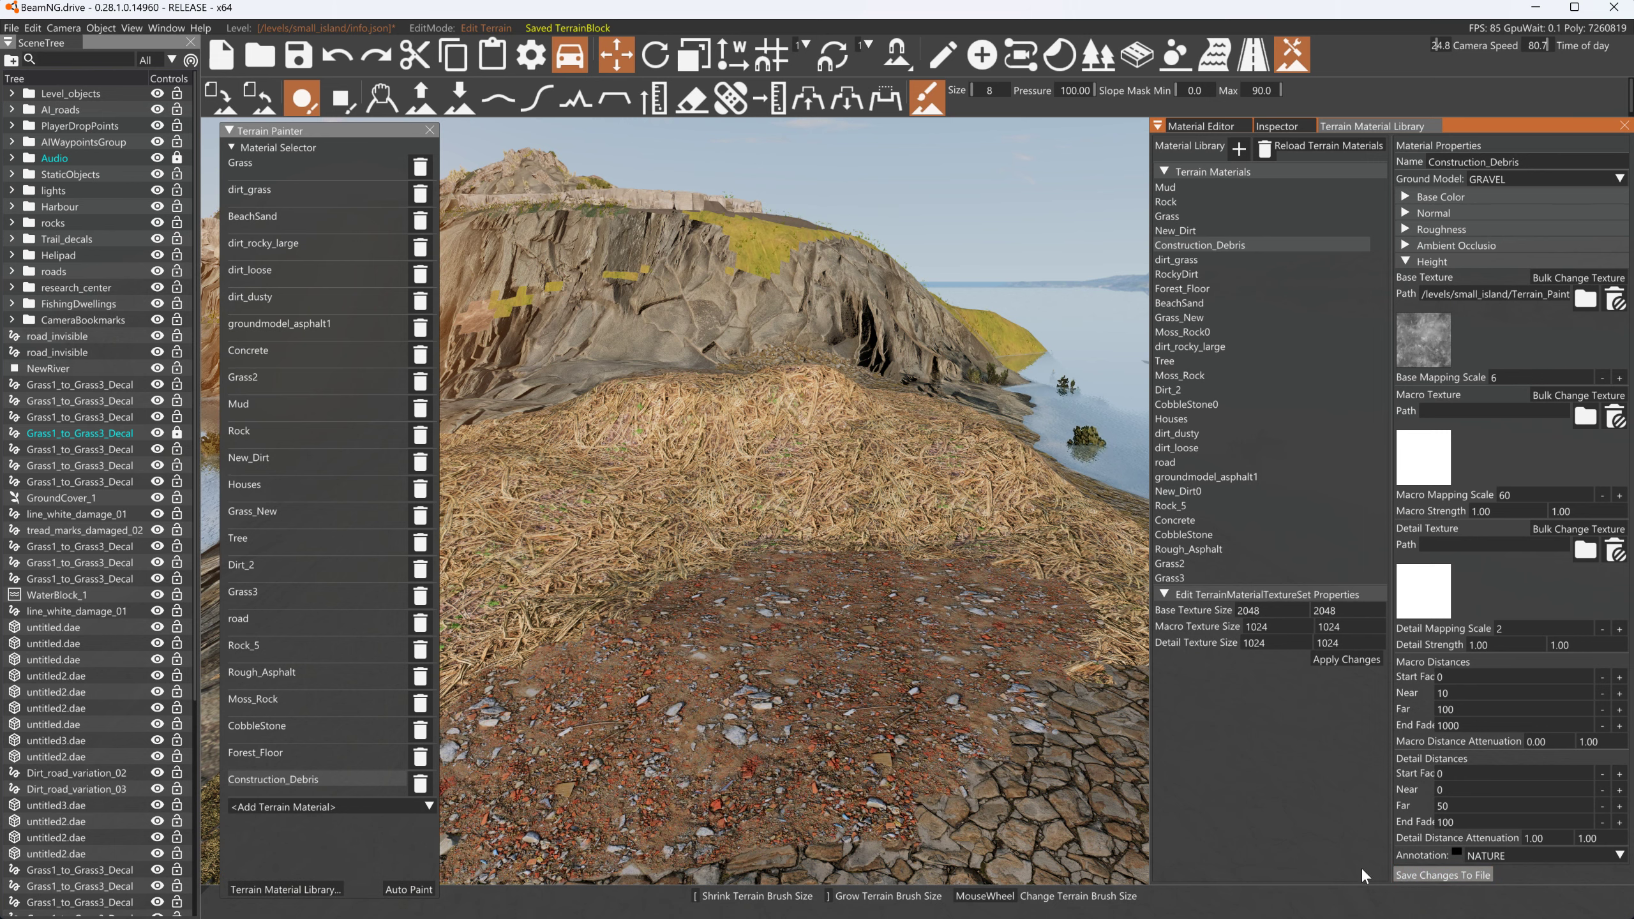
# Paint more Construction_Debris across the remaining straw-covered hilltop, extending the debris patch outward
pyautogui.moveTo(751, 499)
pyautogui.mouseDown()
pyautogui.moveTo(865, 506)
pyautogui.moveTo(774, 772)
pyautogui.moveTo(550, 454)
pyautogui.moveTo(742, 646)
pyautogui.moveTo(759, 599)
pyautogui.mouseUp()
pyautogui.moveTo(785, 489)
pyautogui.mouseDown(button='right')
pyautogui.moveTo(865, 278)
pyautogui.moveTo(901, 241)
pyautogui.moveTo(952, 528)
pyautogui.moveTo(913, 537)
pyautogui.moveTo(807, 476)
pyautogui.moveTo(1036, 528)
pyautogui.moveTo(1231, 611)
pyautogui.mouseUp(button='right')
pyautogui.press('s')
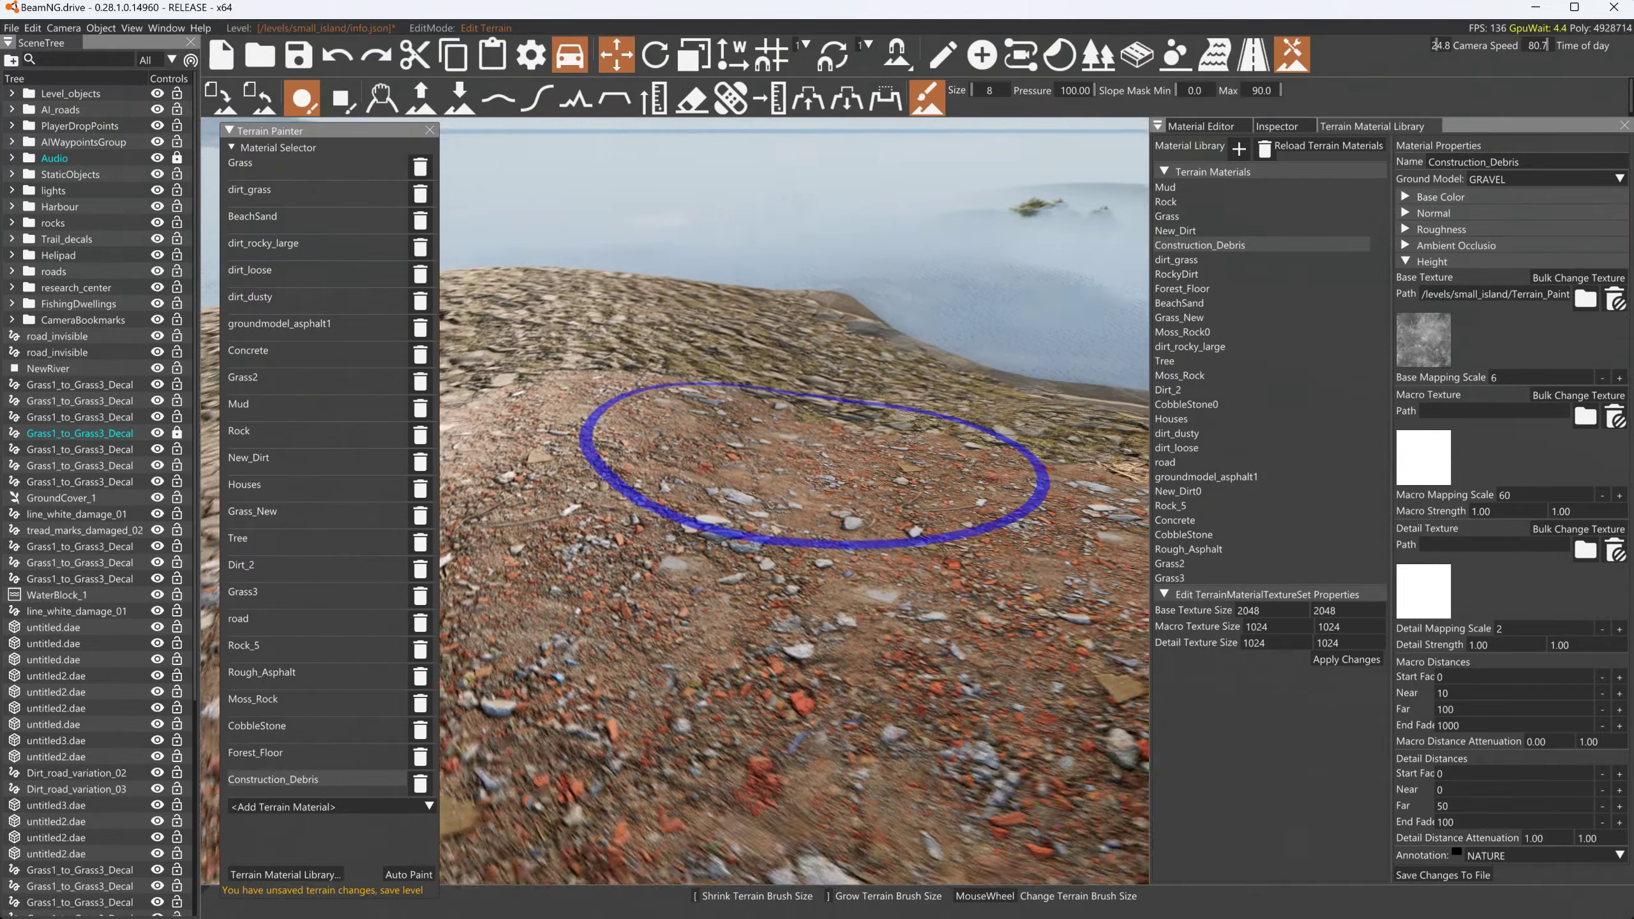
pyautogui.moveTo(711, 358); pyautogui.dragTo(604, 314)
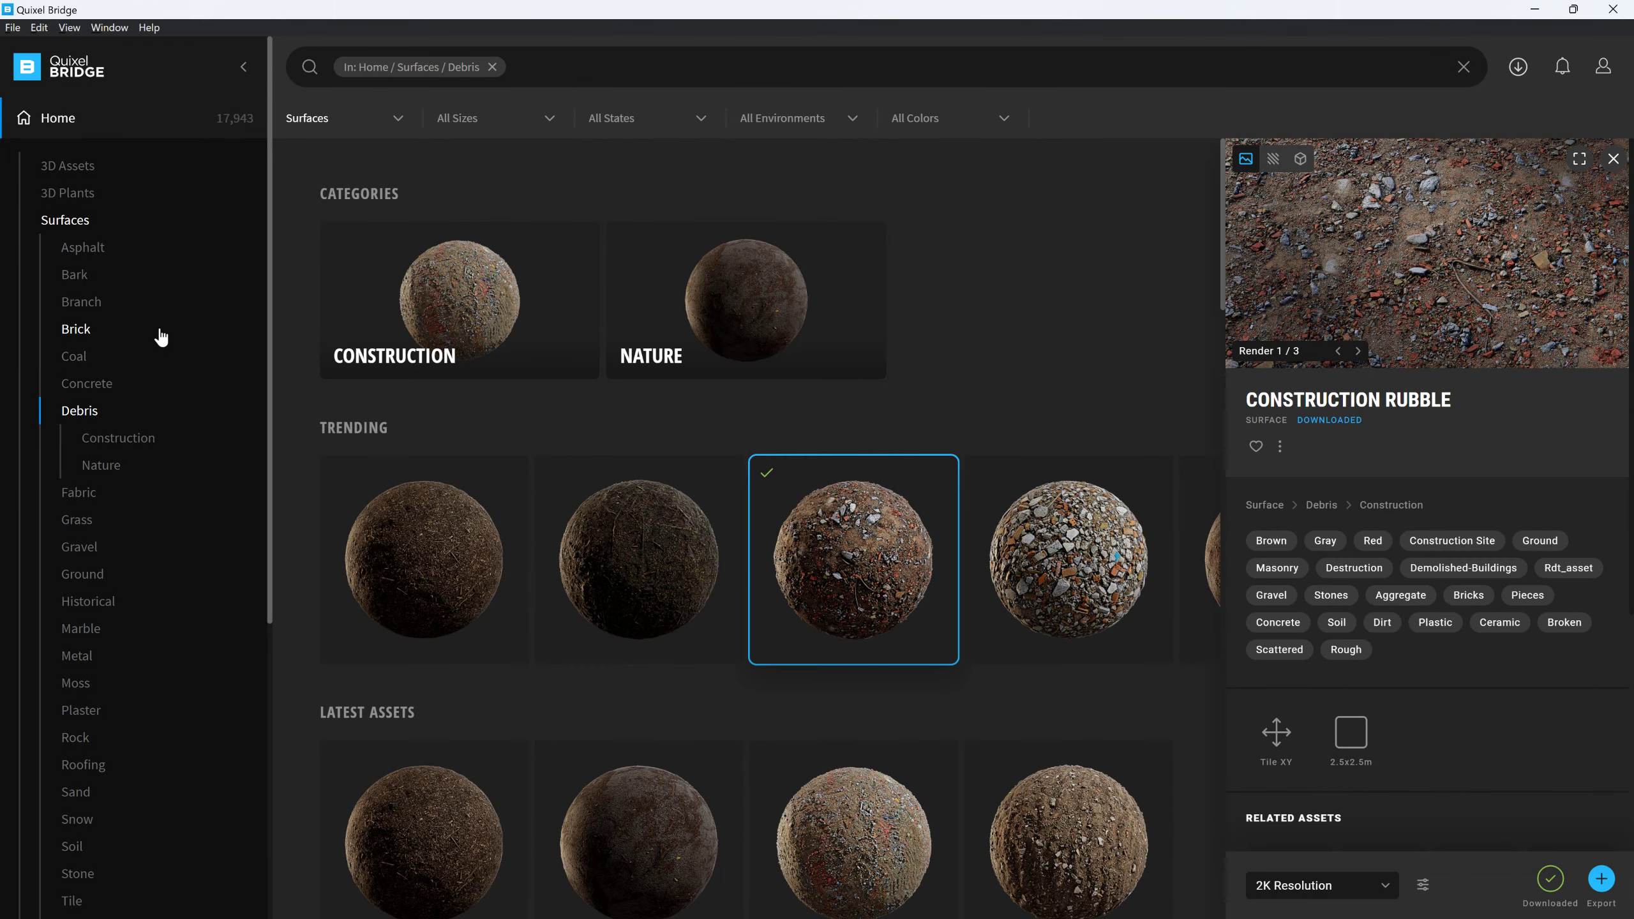
# Switch to Quixel Bridge, browse the Marble surfaces and open the details of Copper Inlay Marble Tiles
pyautogui.click(65, 222)
pyautogui.click(80, 573)
pyautogui.scroll(-5, 932, 714)
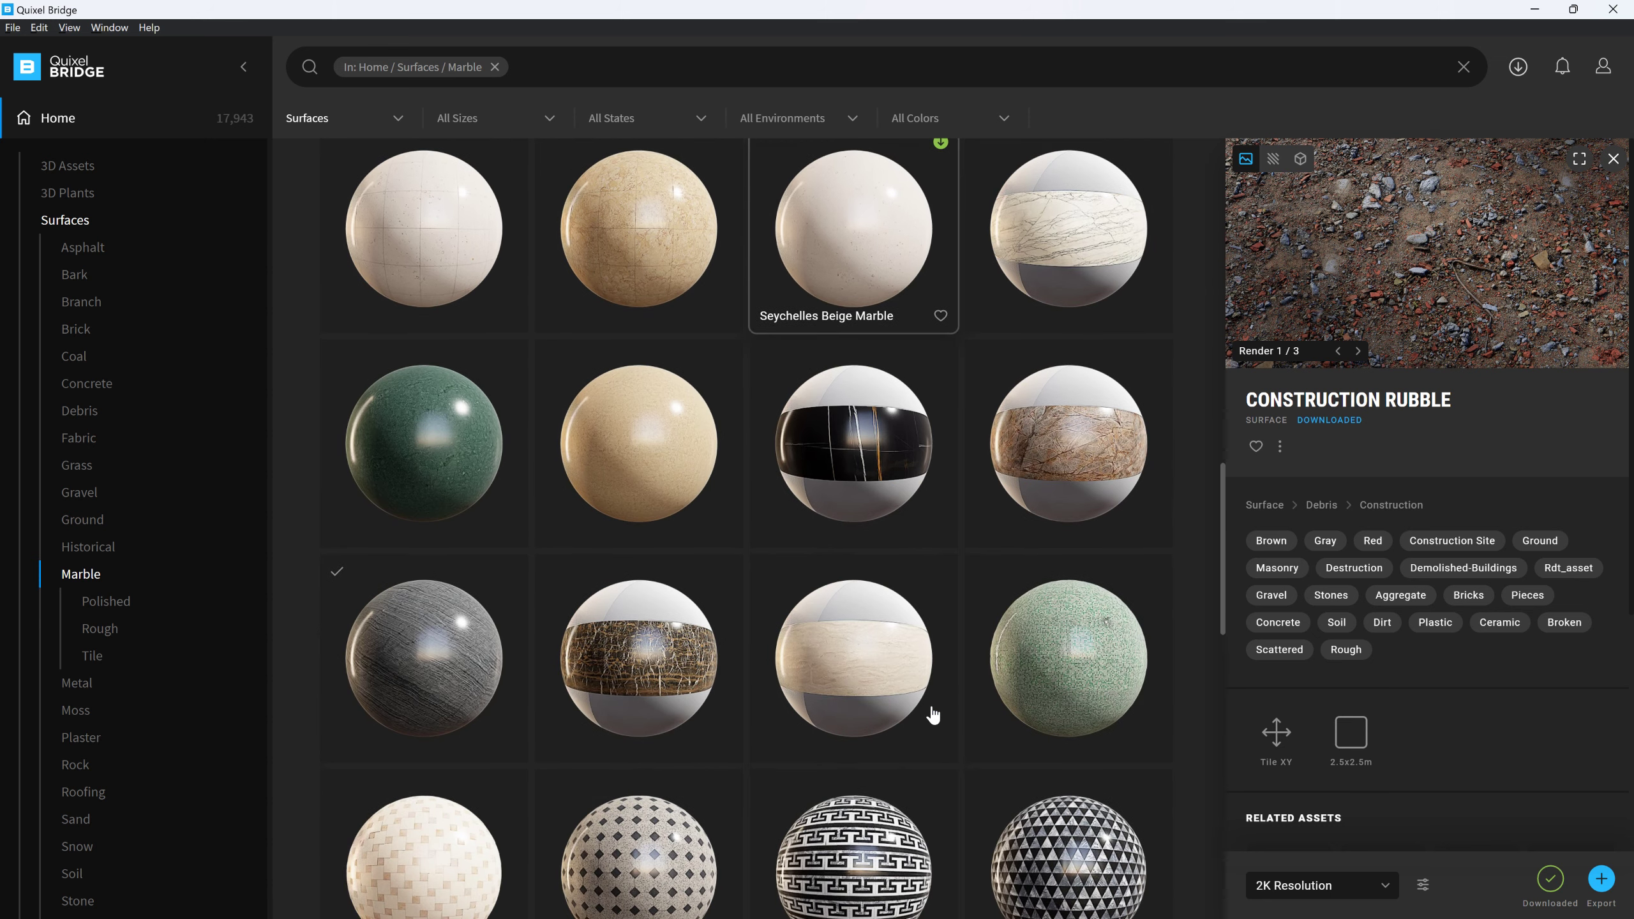
pyautogui.scroll(-5, 932, 714)
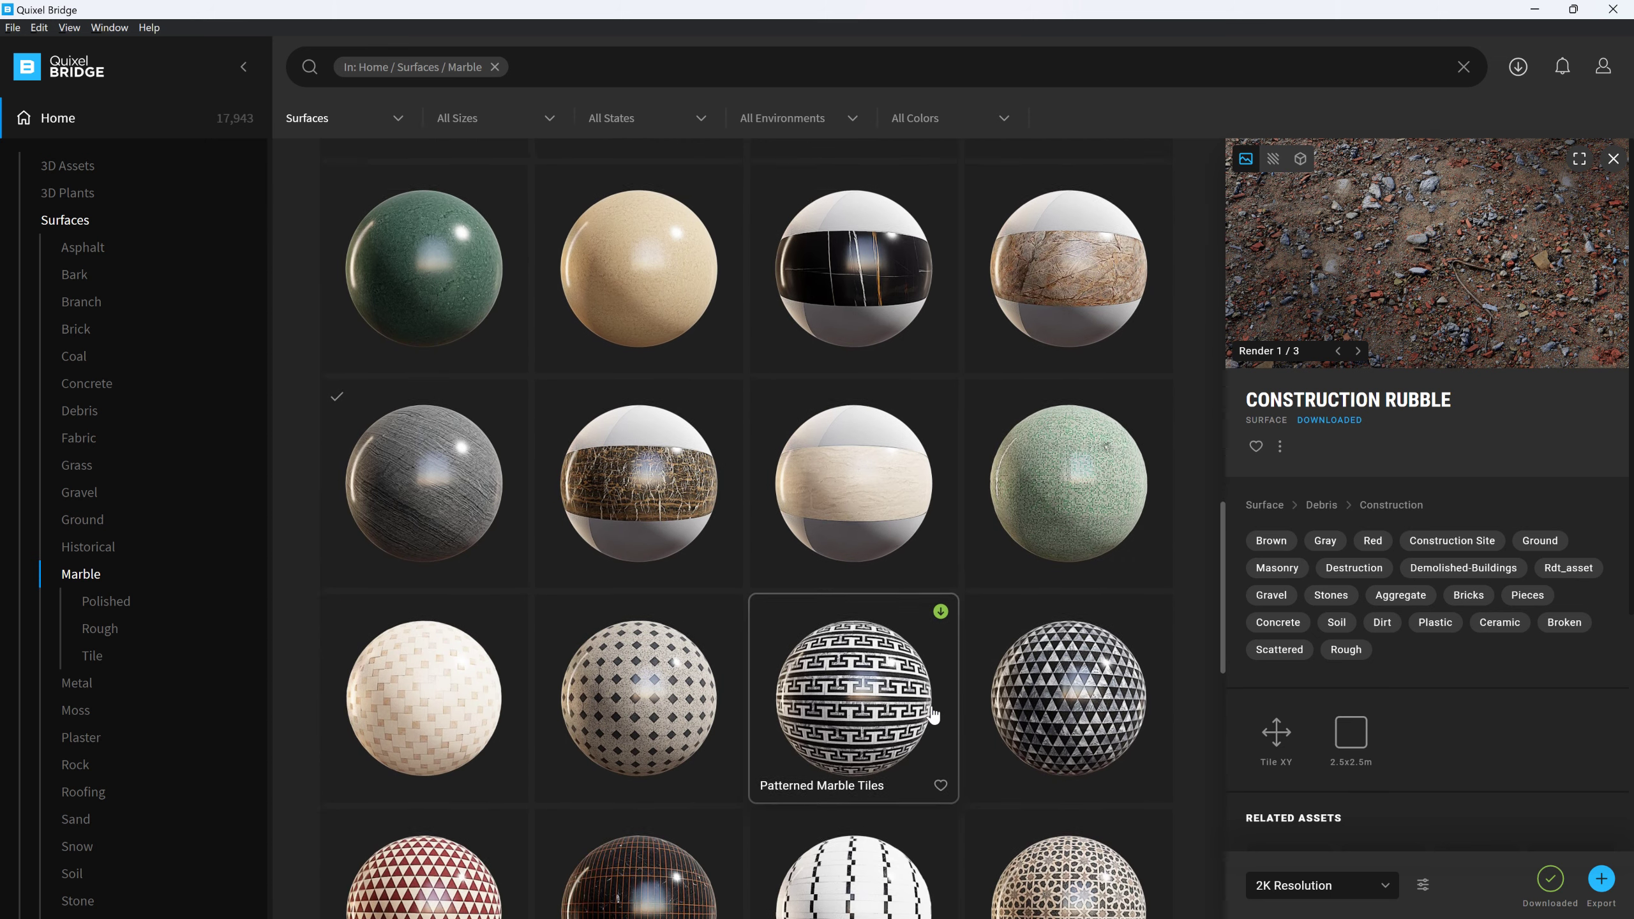
pyautogui.scroll(-6, 932, 714)
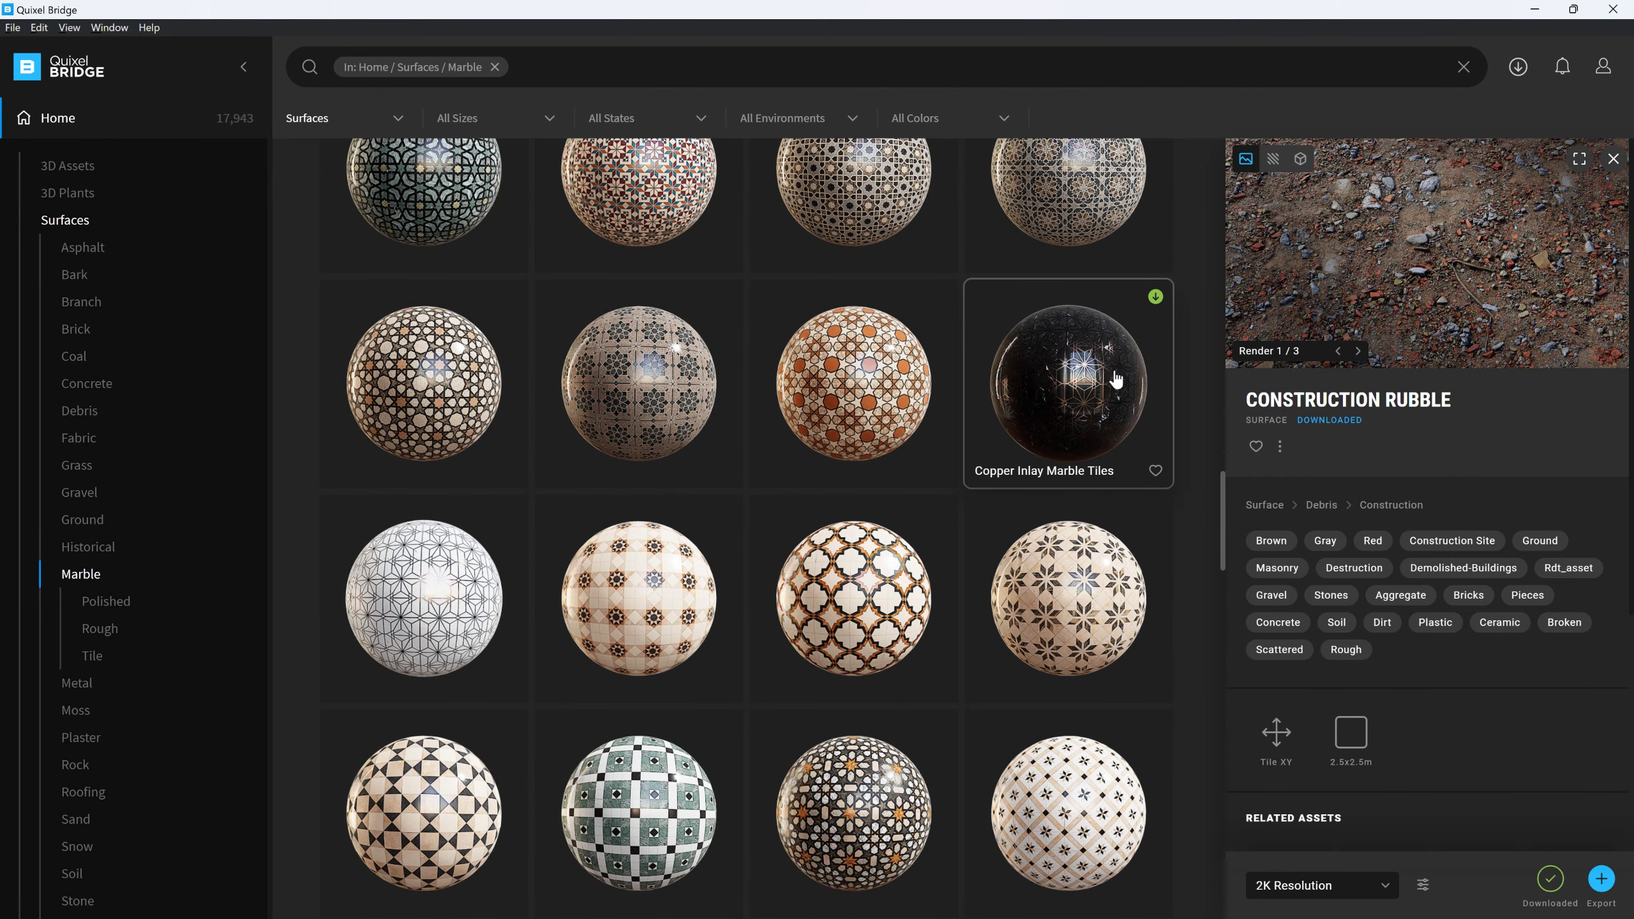
pyautogui.click(1095, 387)
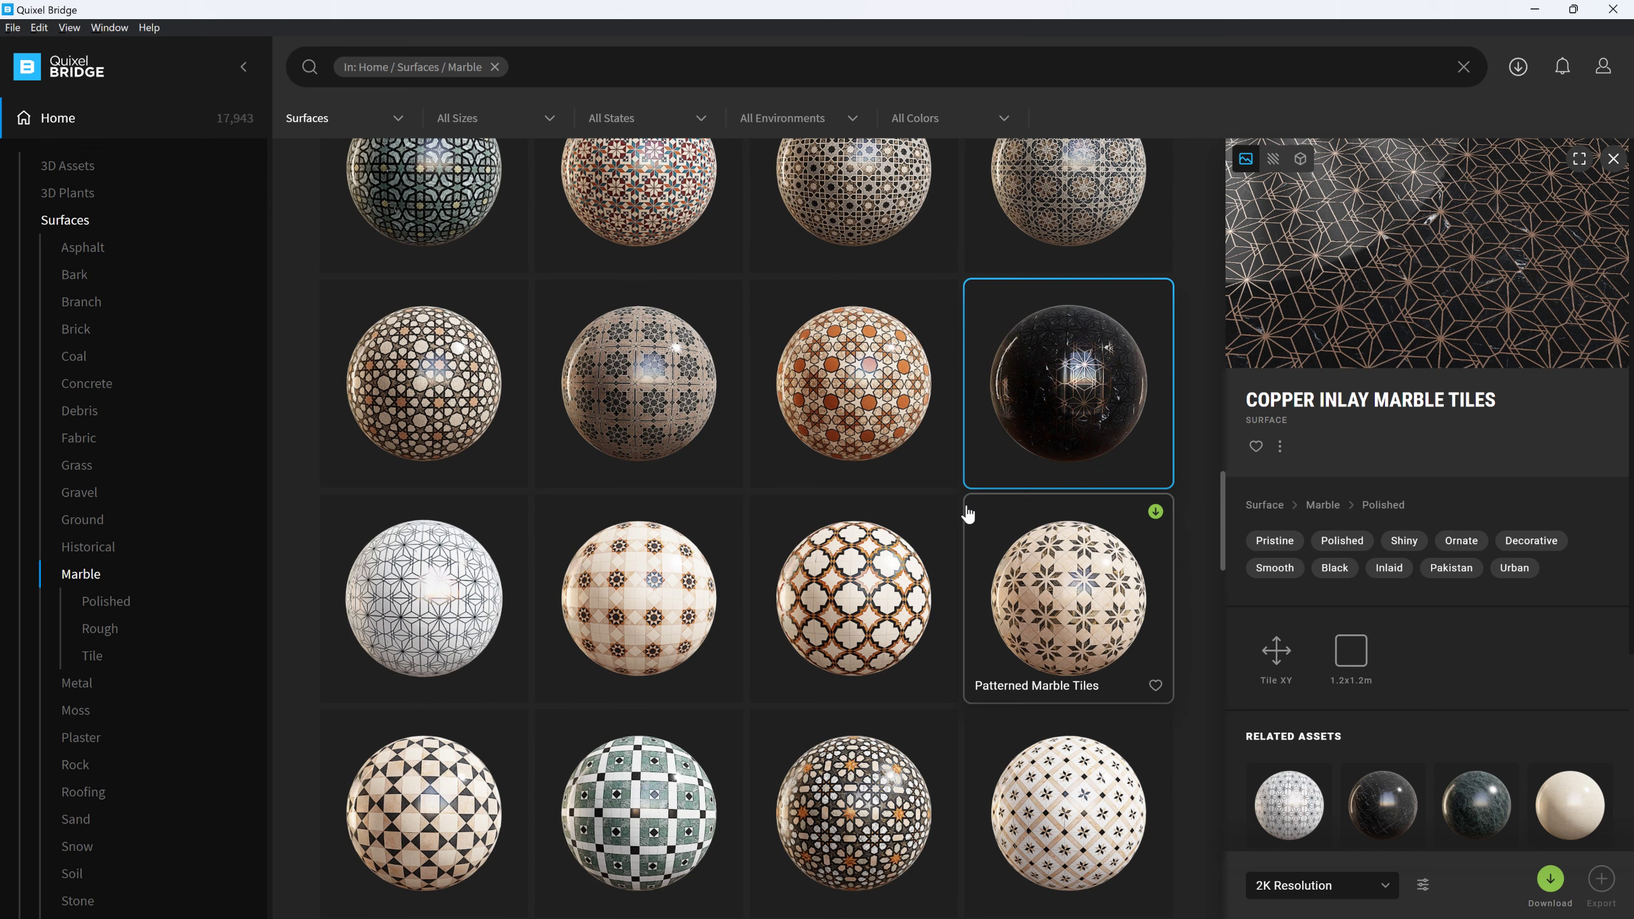
# Look through the rest of the Marble surfaces for other usable tile and stone textures
pyautogui.scroll(-7, 967, 515)
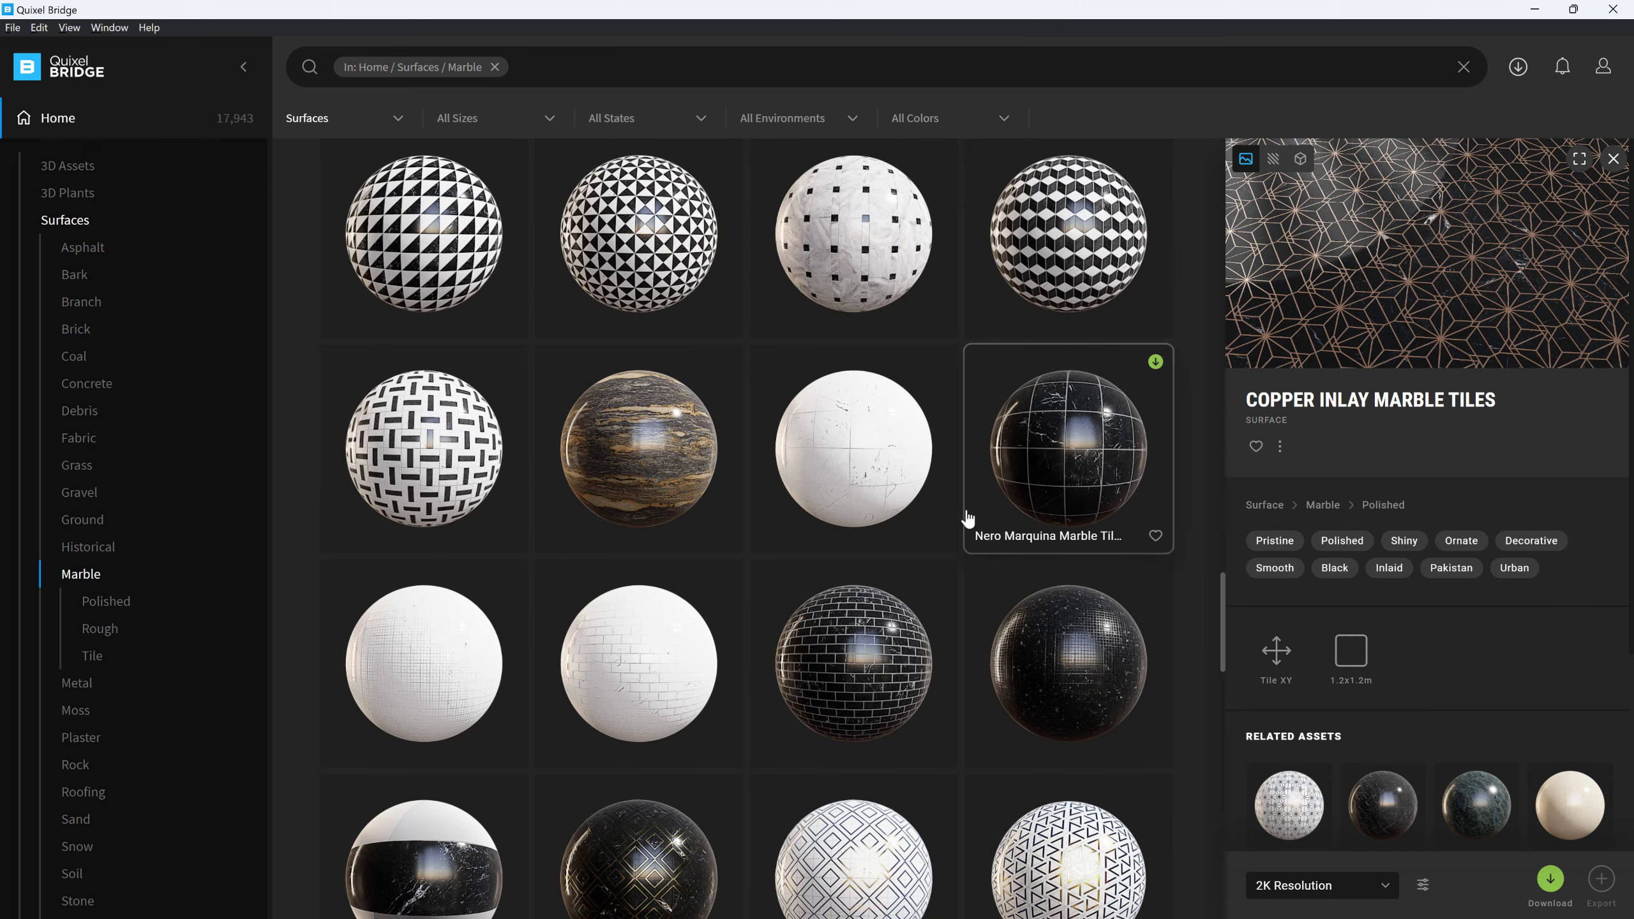
pyautogui.scroll(-3, 967, 518)
pyautogui.scroll(-3, 967, 518)
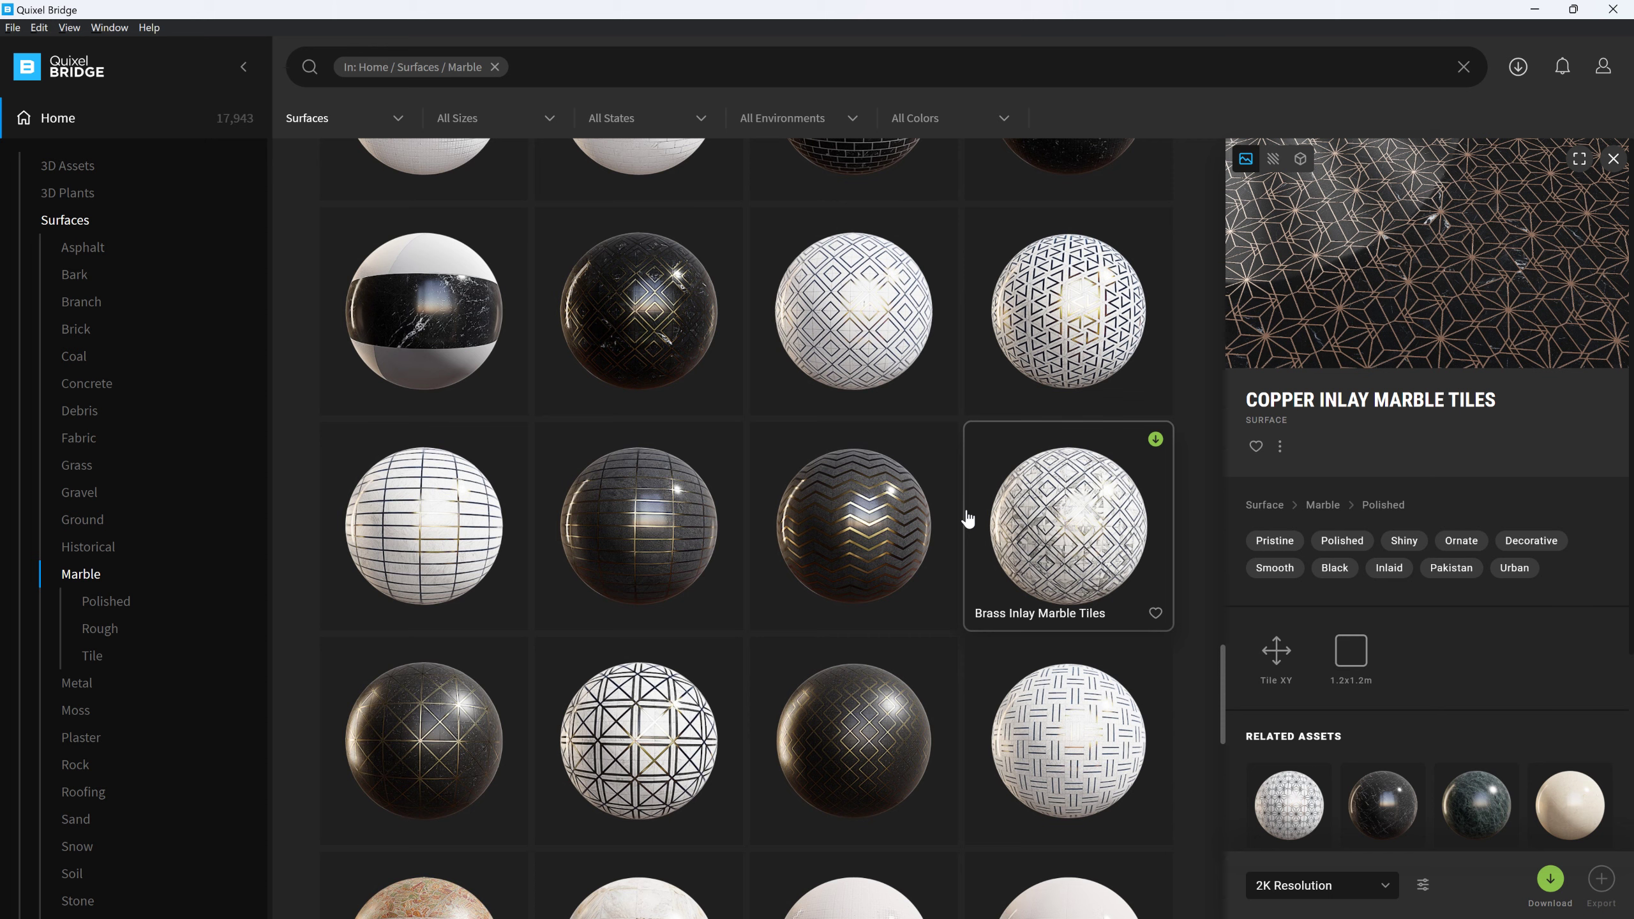
pyautogui.scroll(-15, 967, 518)
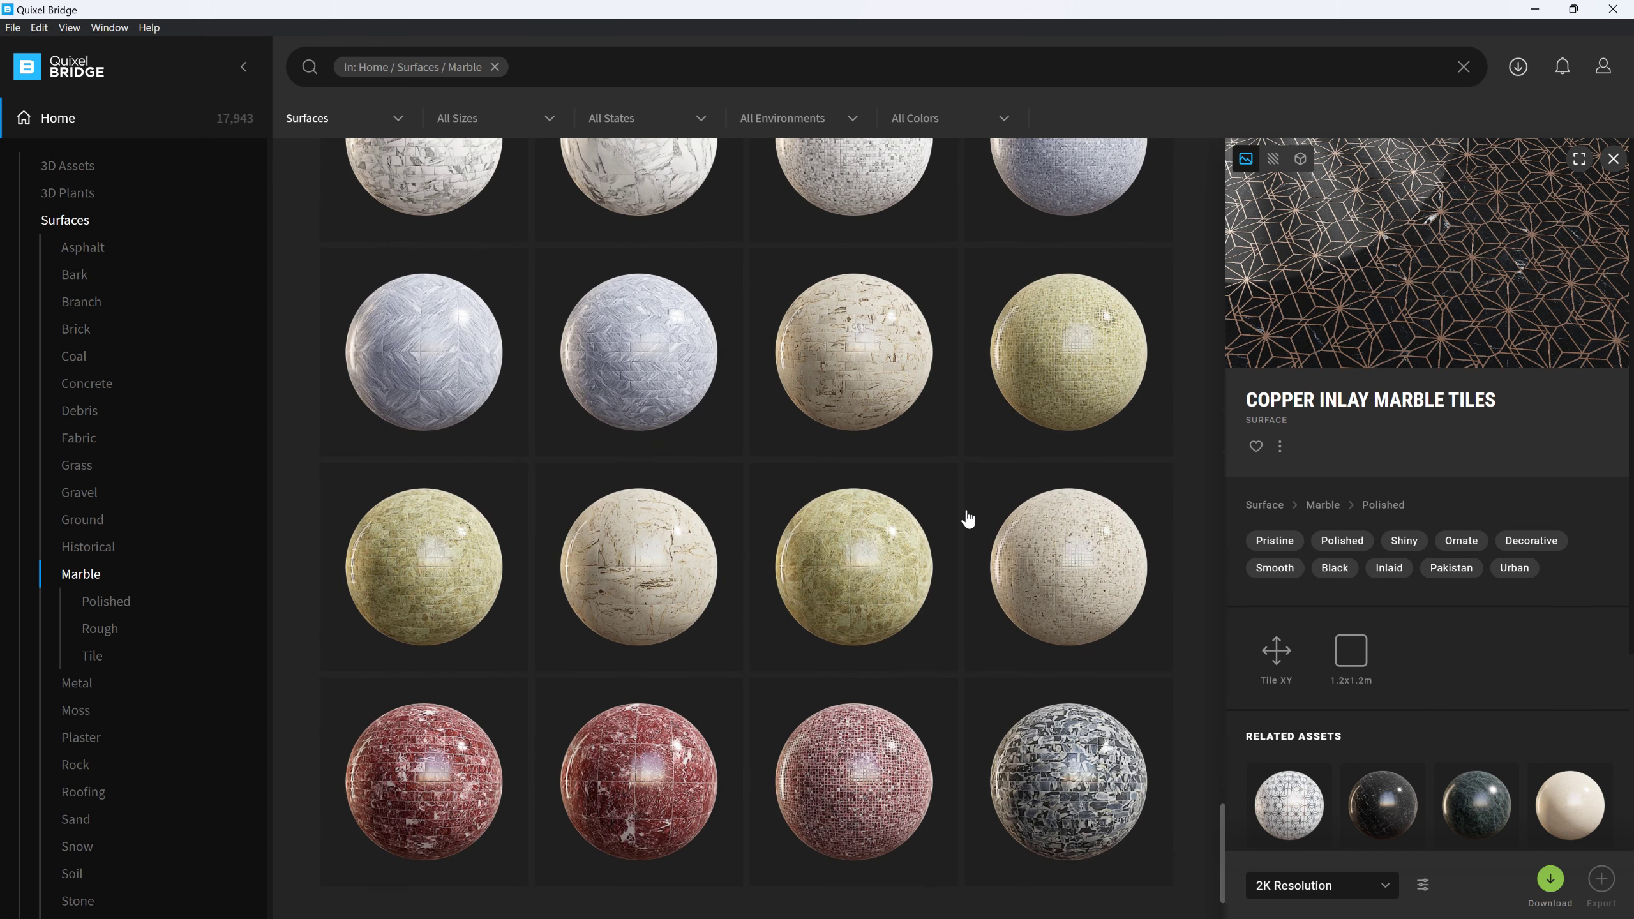
pyautogui.scroll(-10, 967, 518)
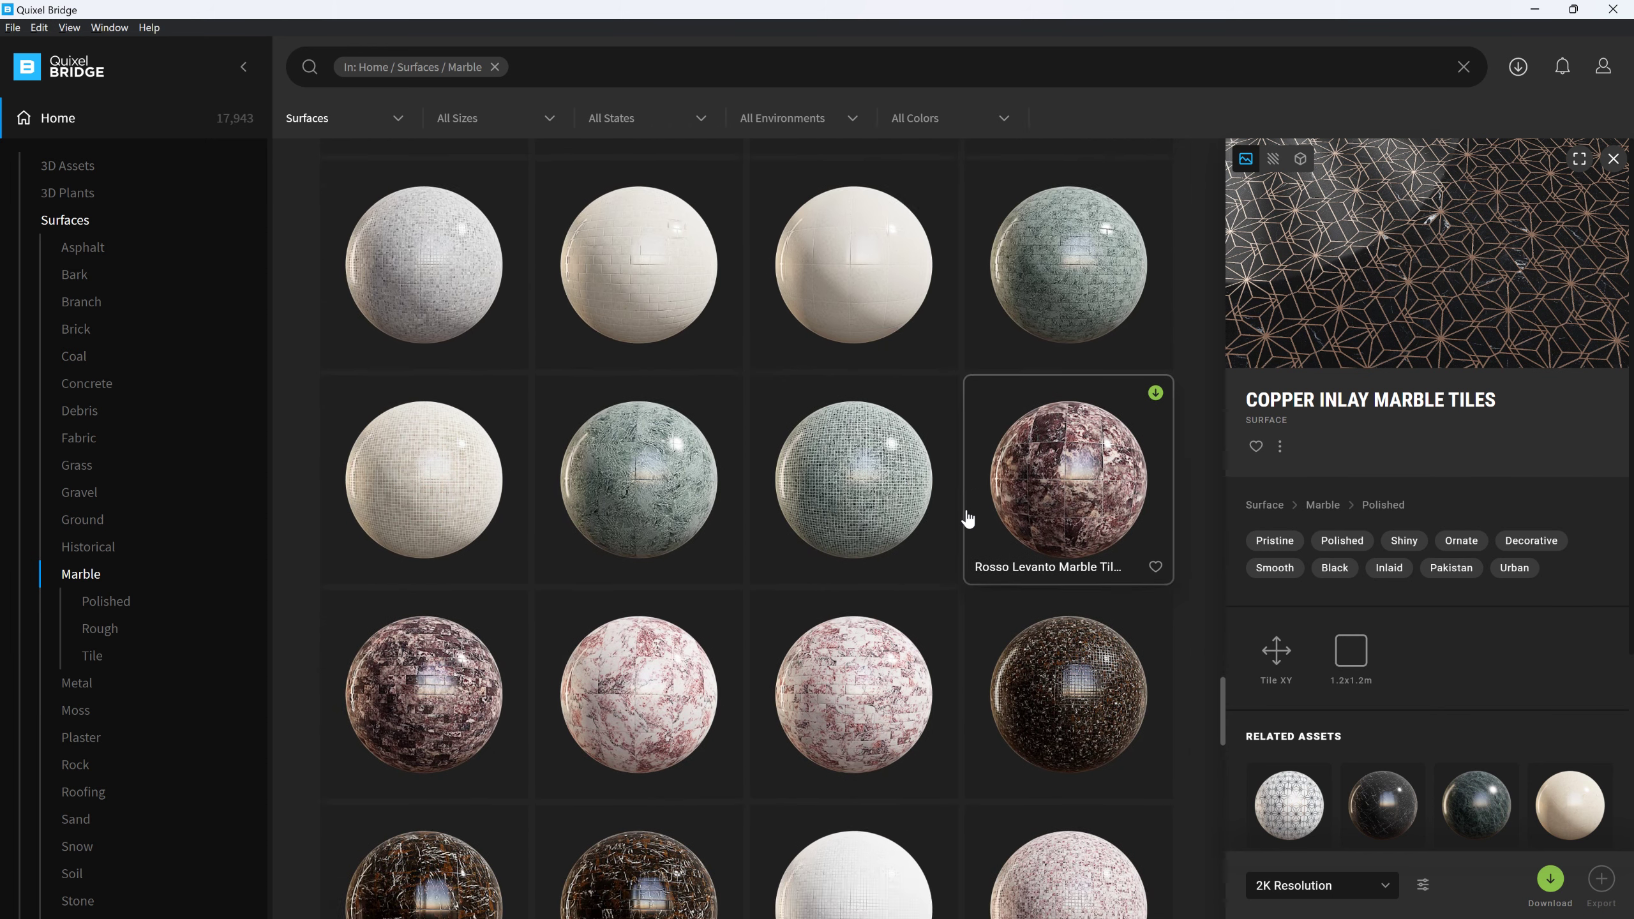
pyautogui.scroll(-10, 966, 518)
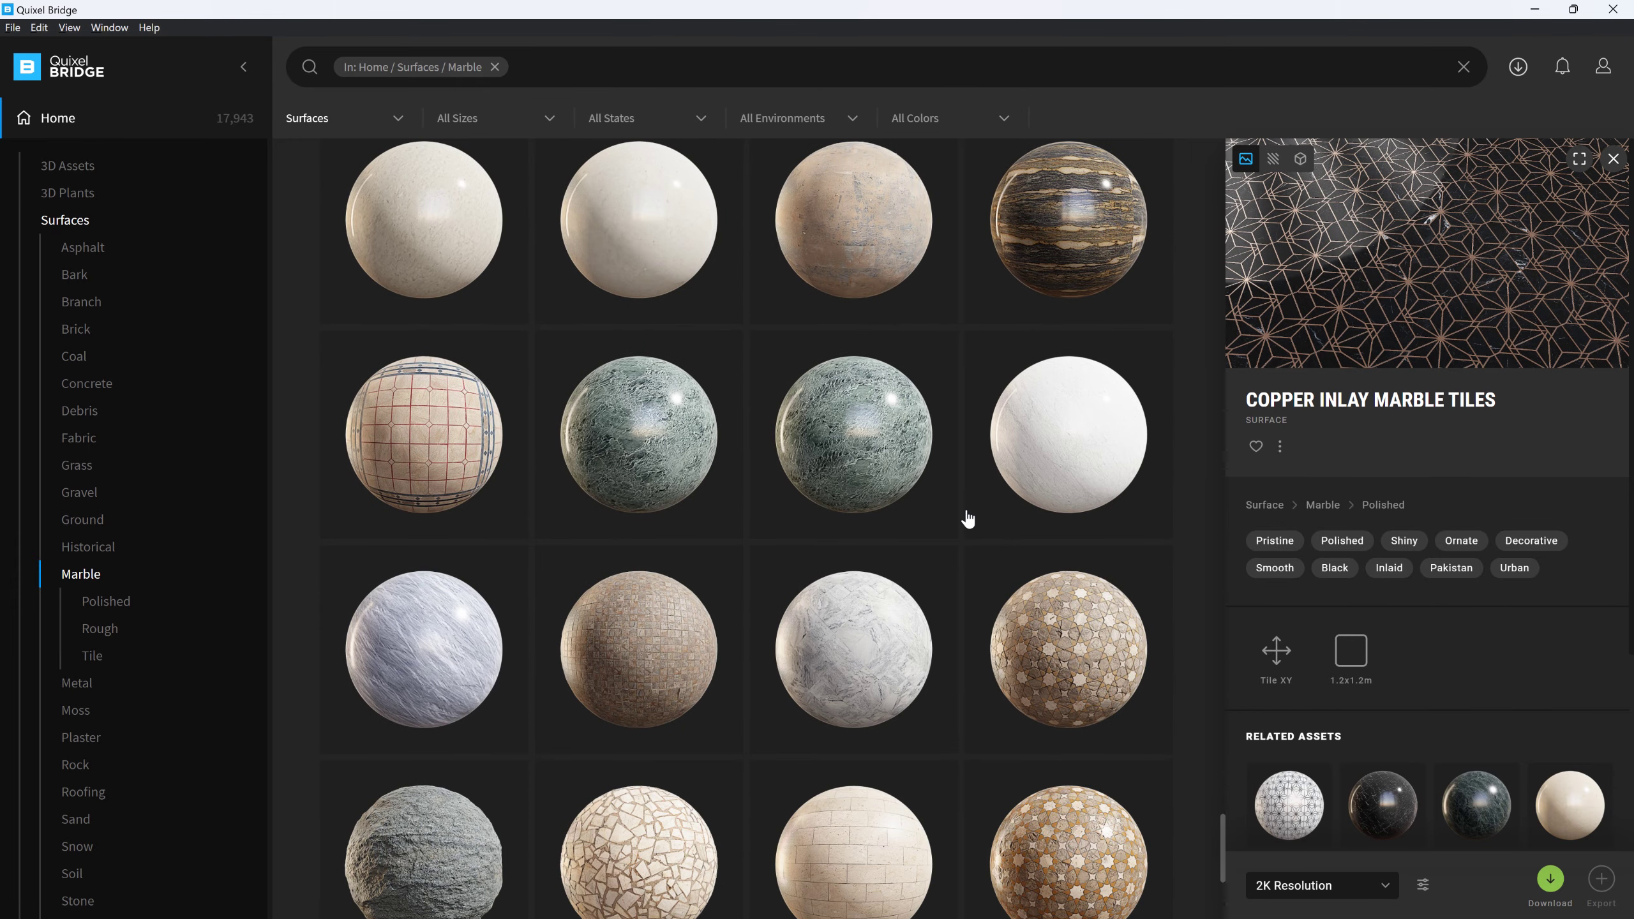
pyautogui.scroll(-3, 967, 518)
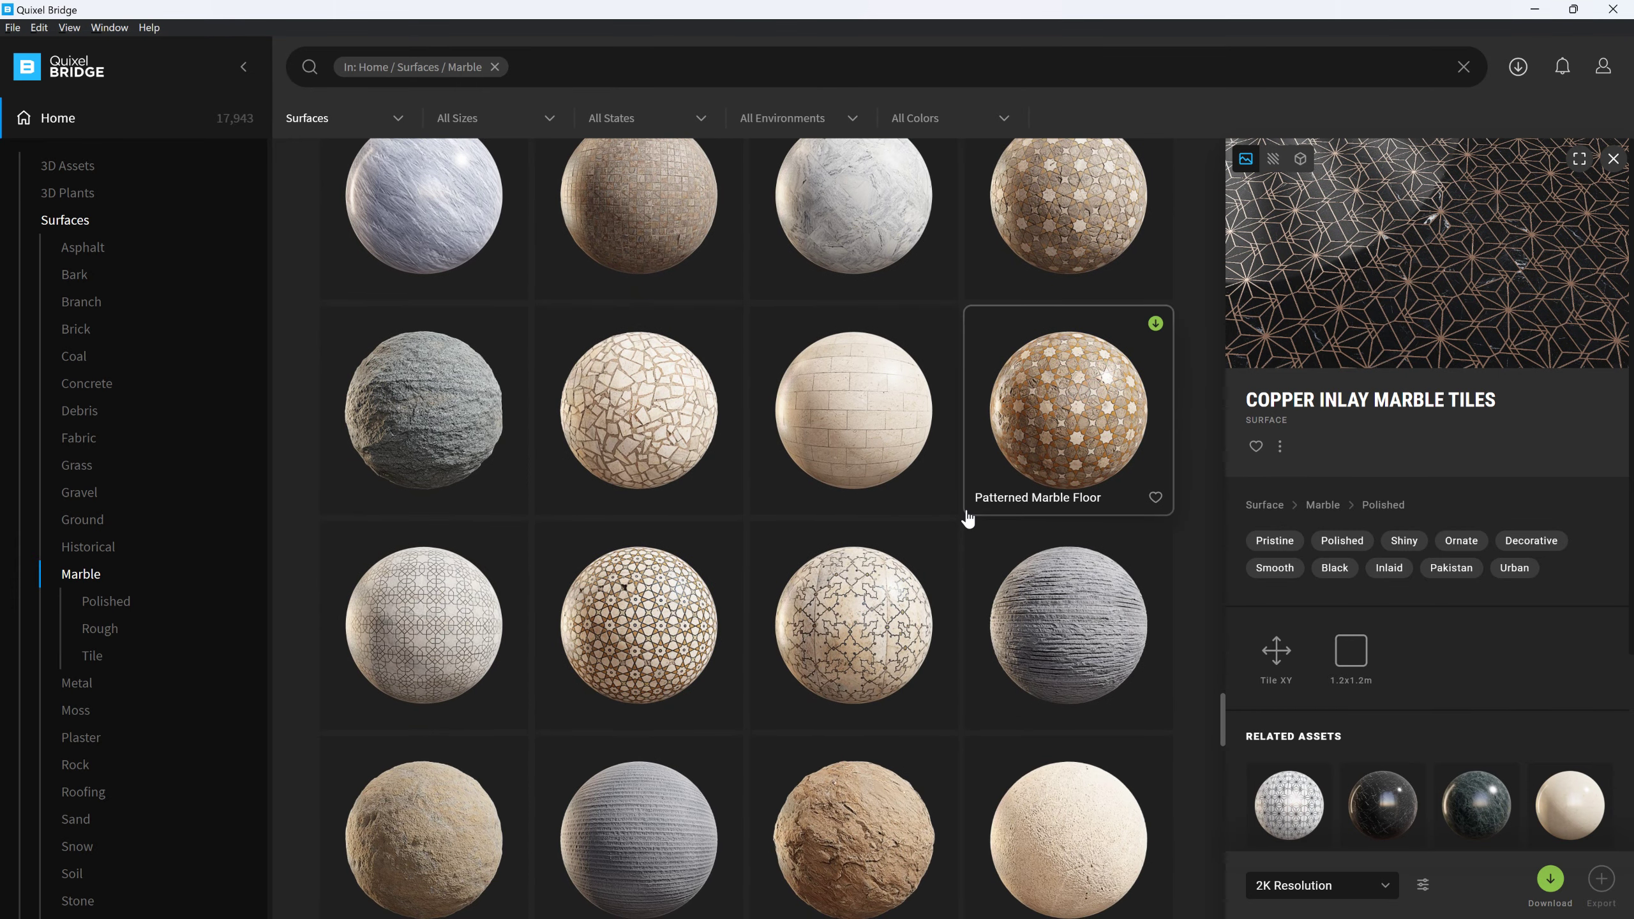
pyautogui.scroll(-5, 966, 519)
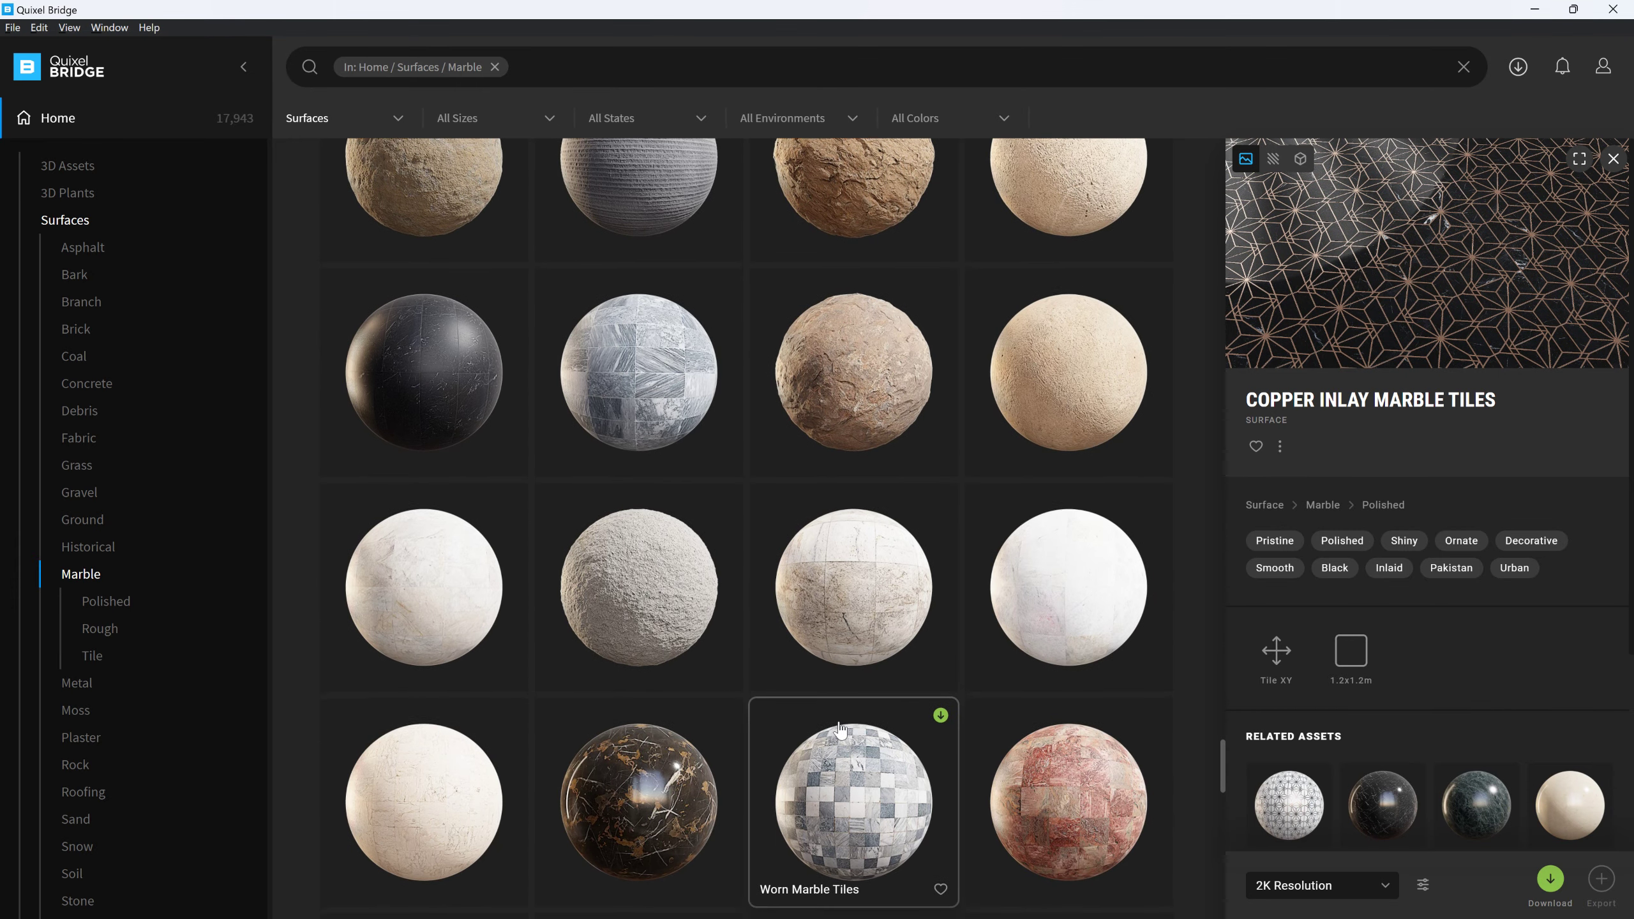
pyautogui.scroll(-8, 839, 729)
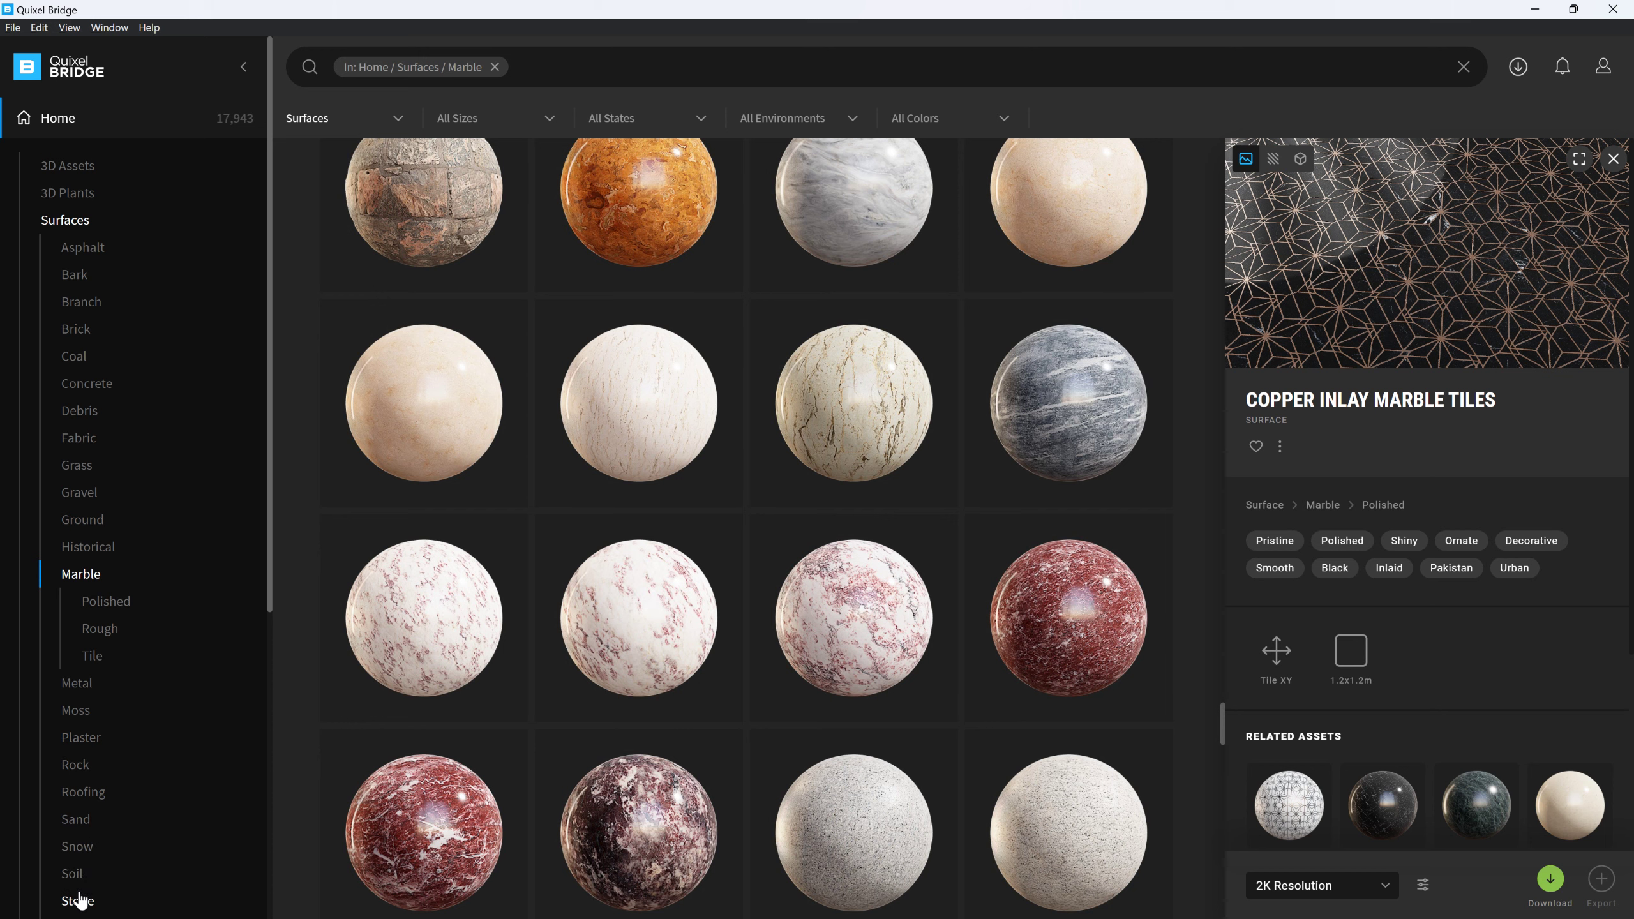
# Browse the Wood surfaces and preview the Wooden Floor, Wooden Cladding and Wooden Planks assets
pyautogui.scroll(-2, 81, 832)
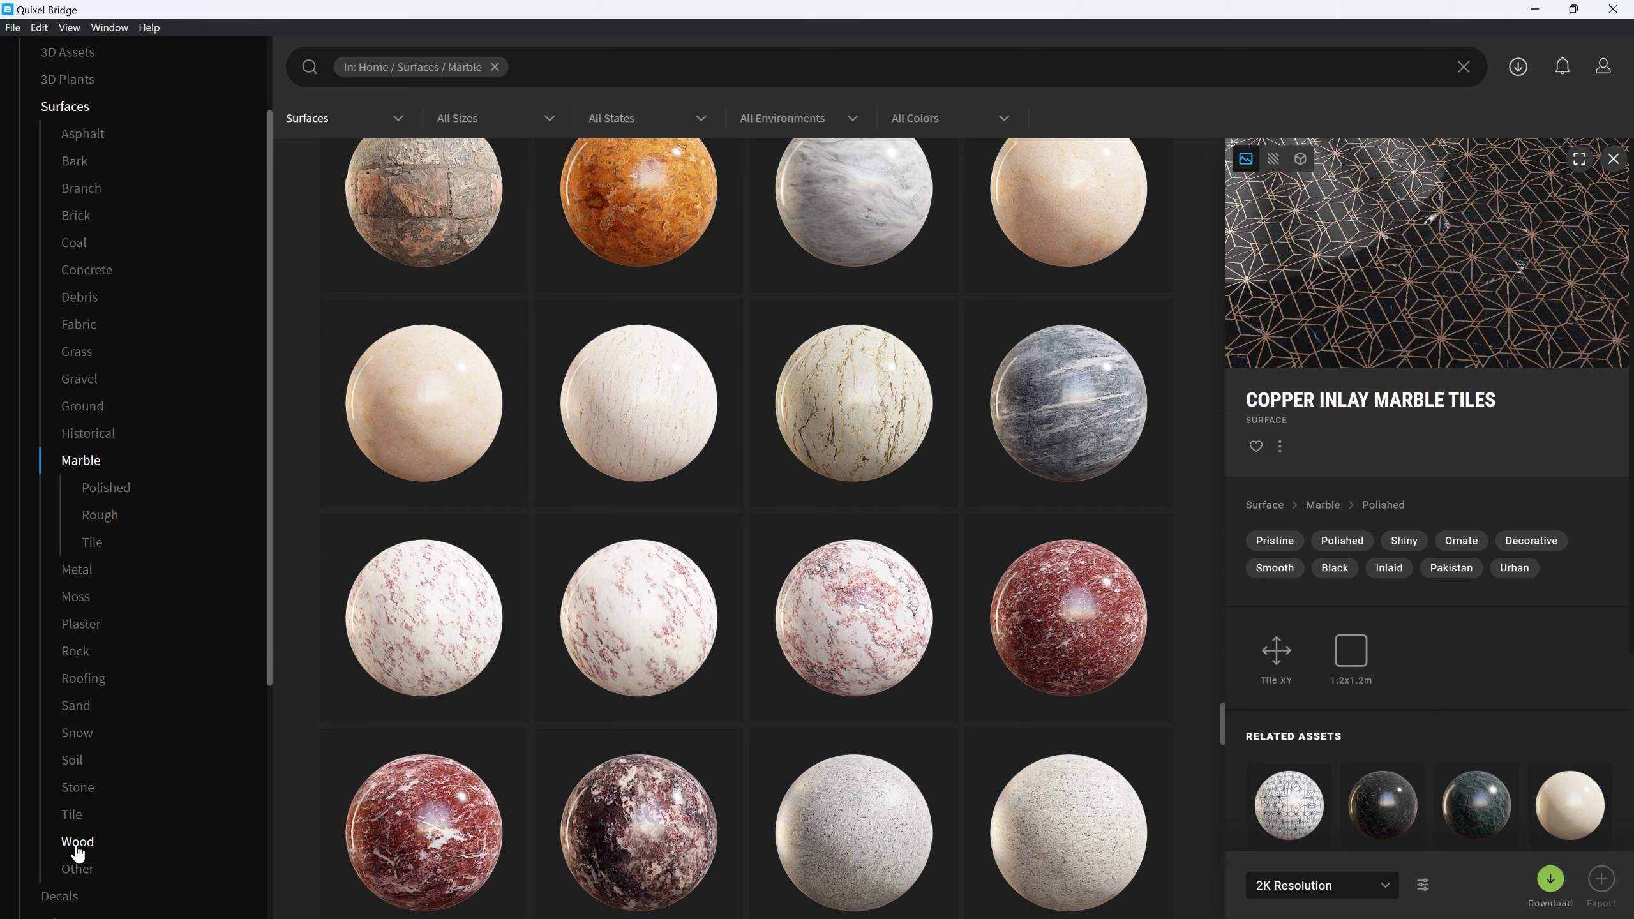
pyautogui.click(77, 847)
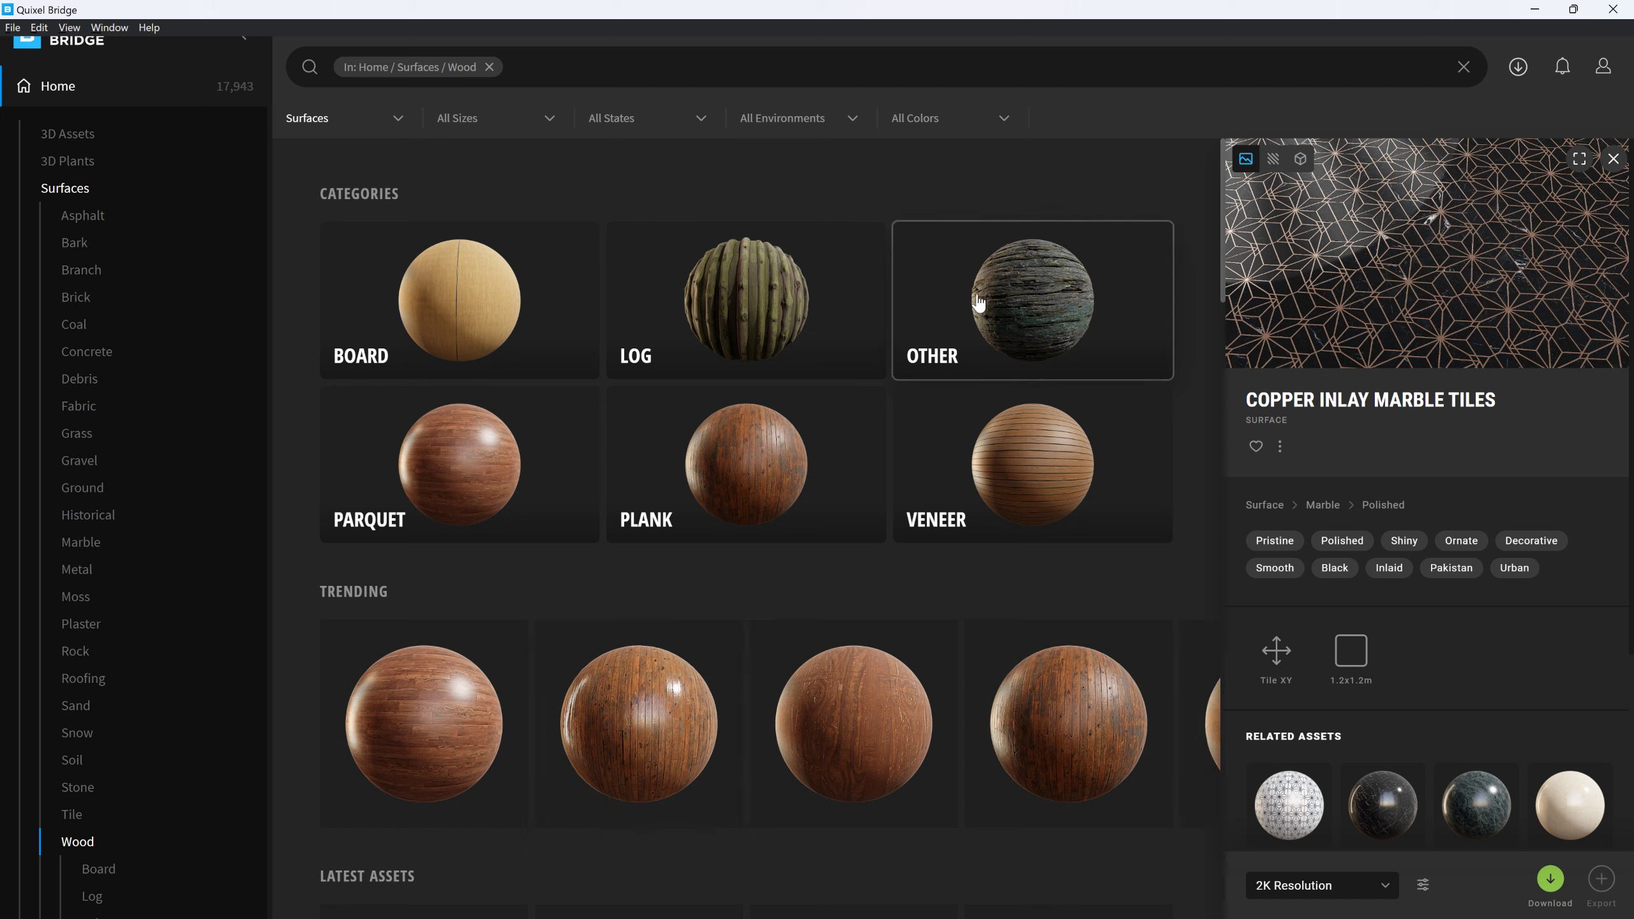
pyautogui.click(654, 741)
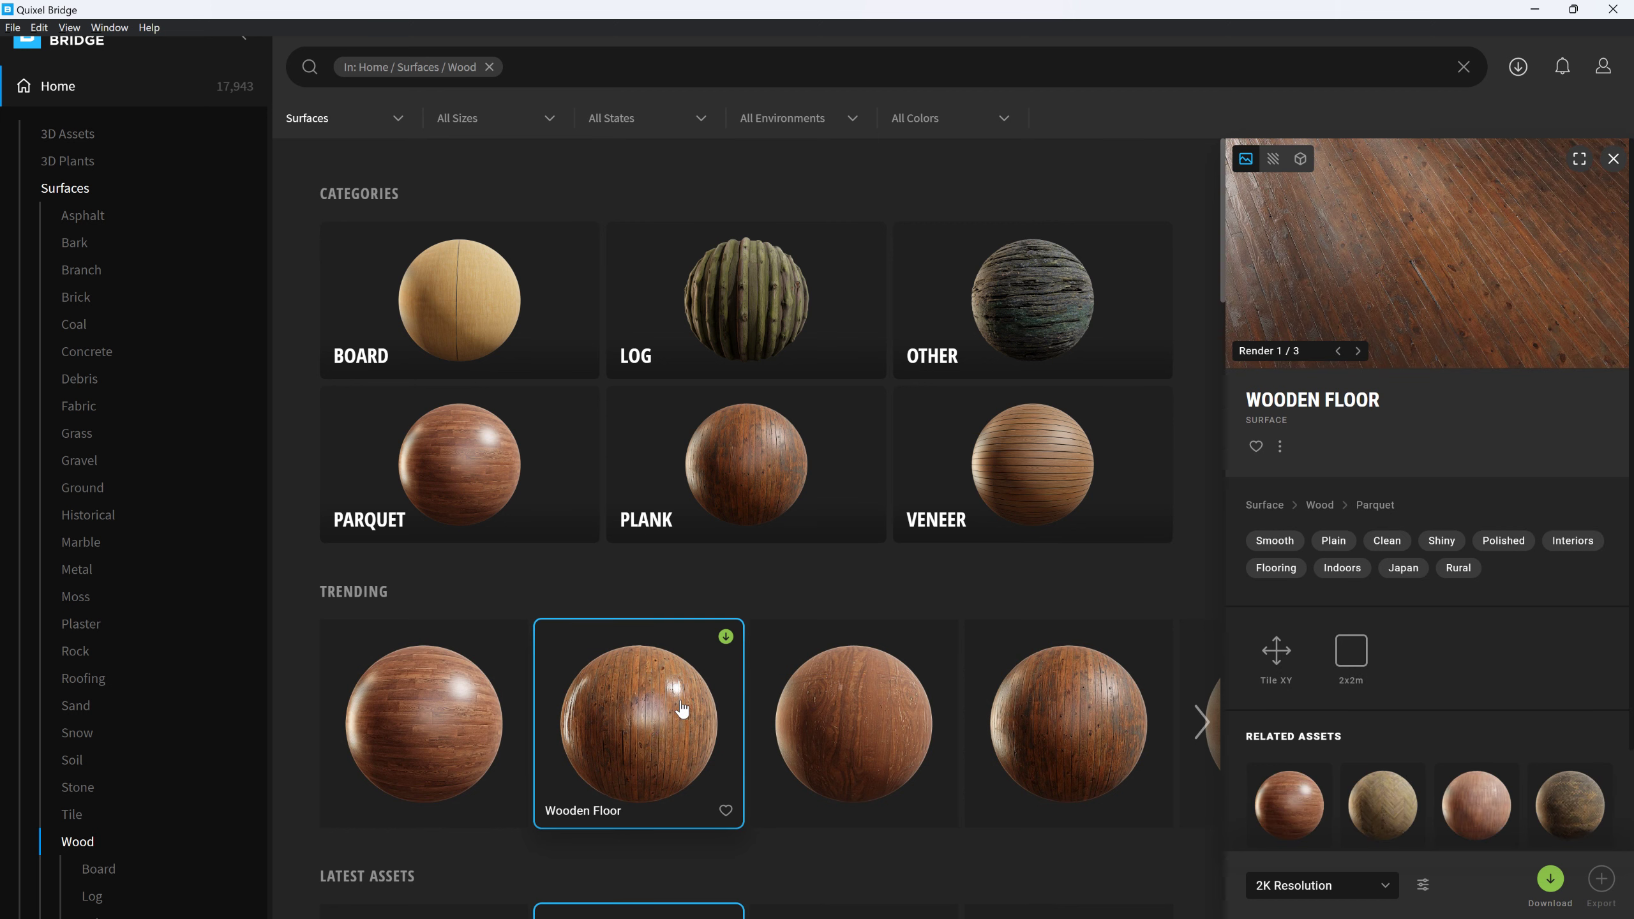
pyautogui.scroll(-5, 1089, 686)
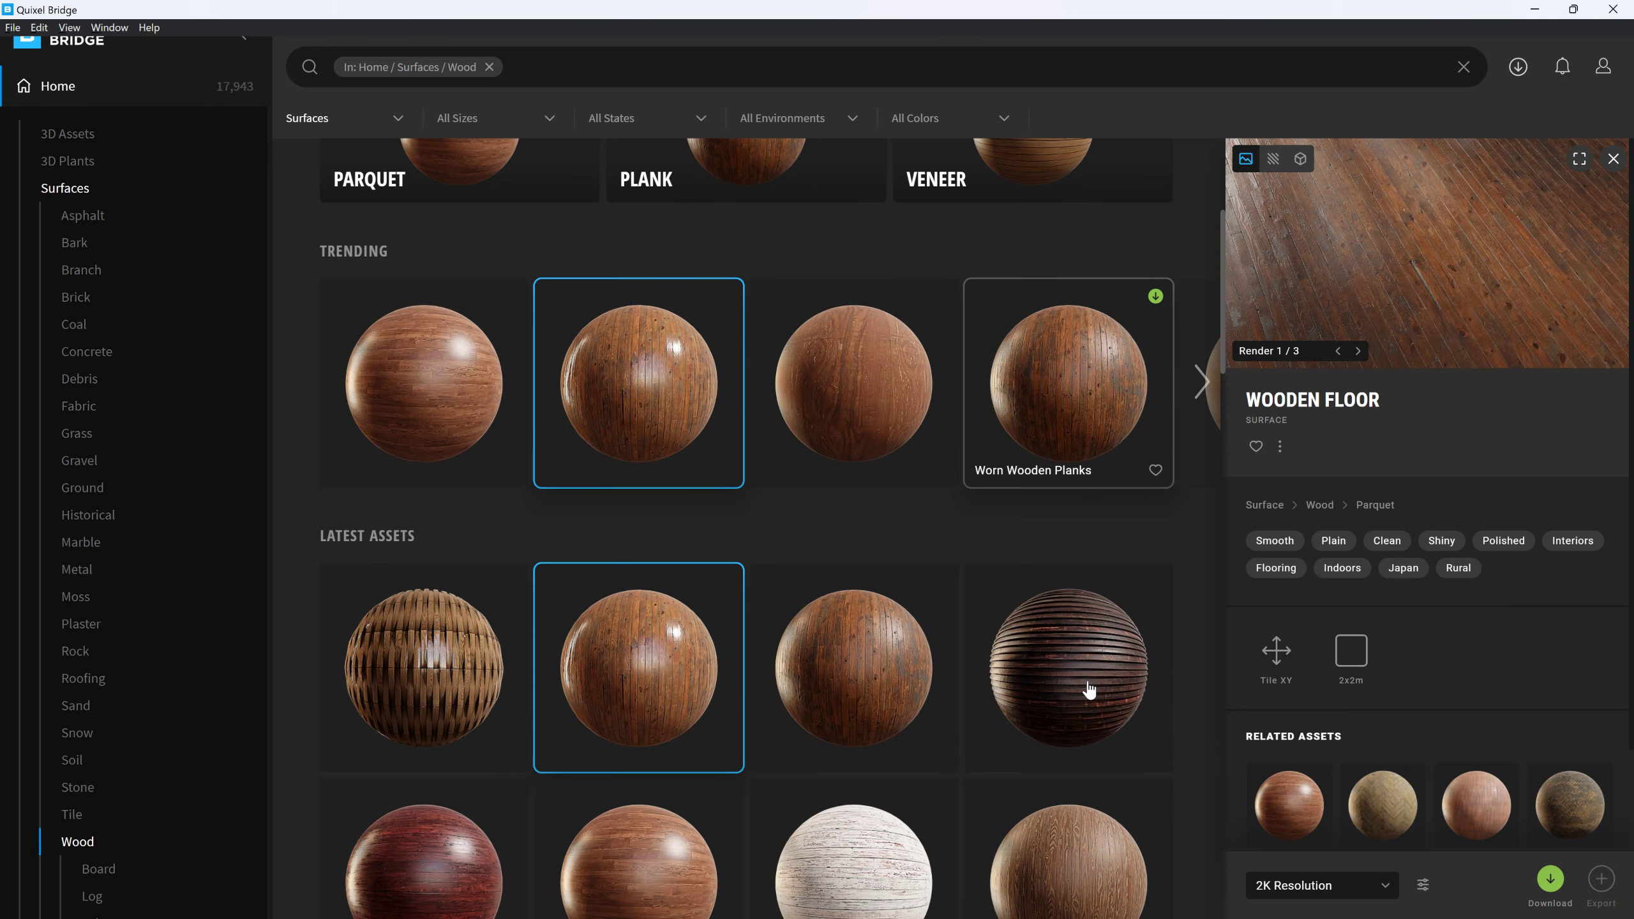
pyautogui.scroll(-6, 1088, 690)
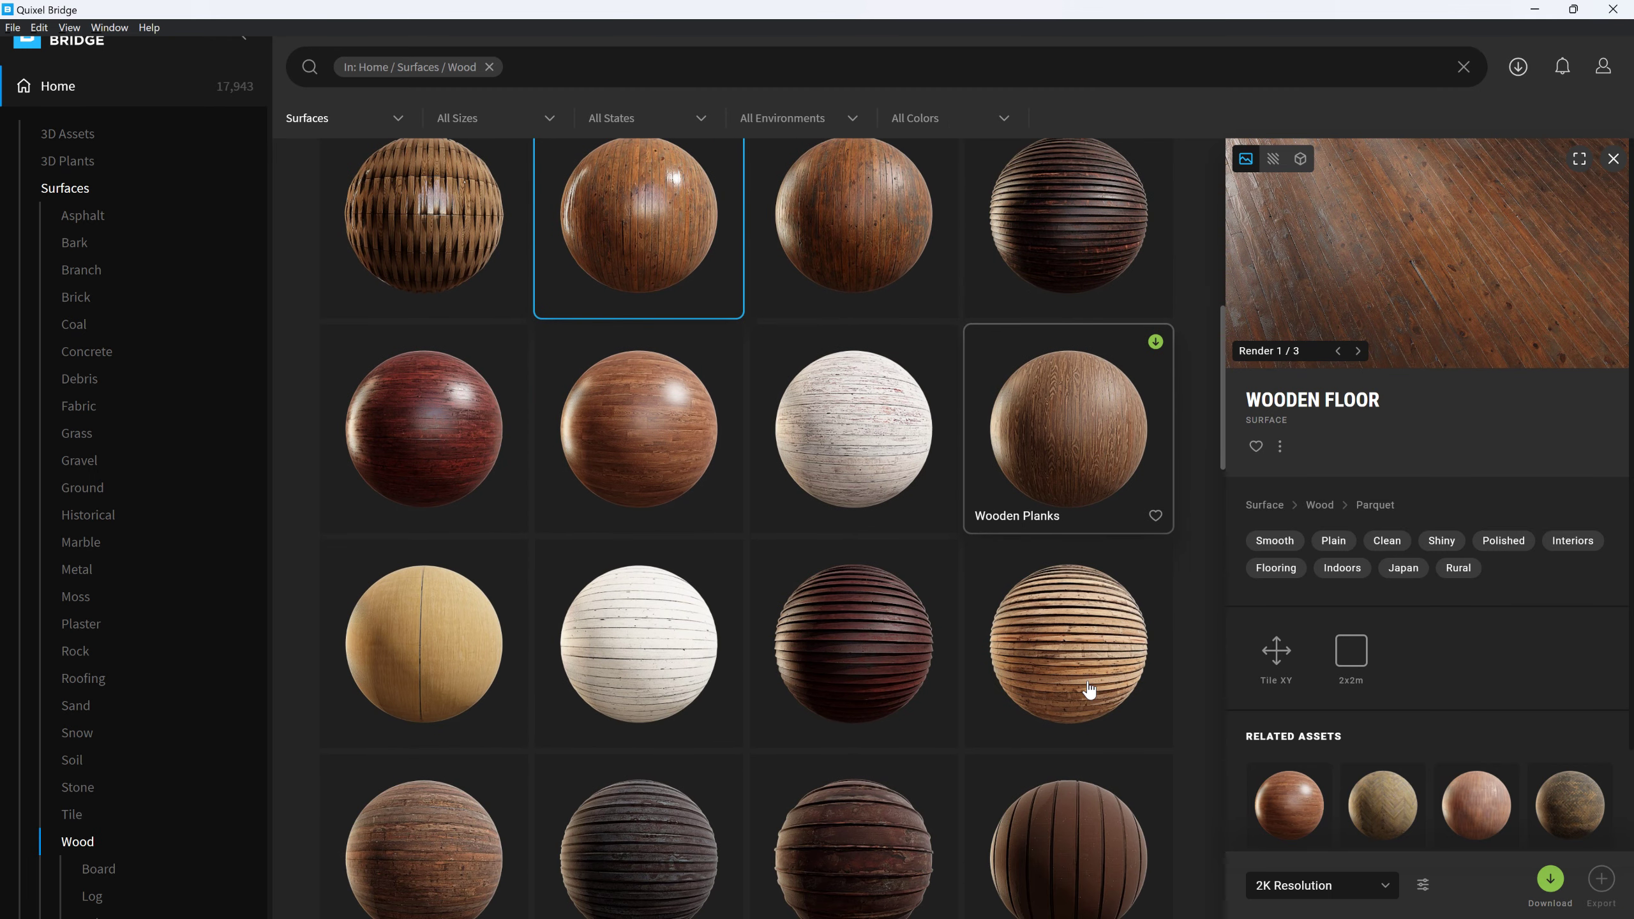
pyautogui.click(1082, 659)
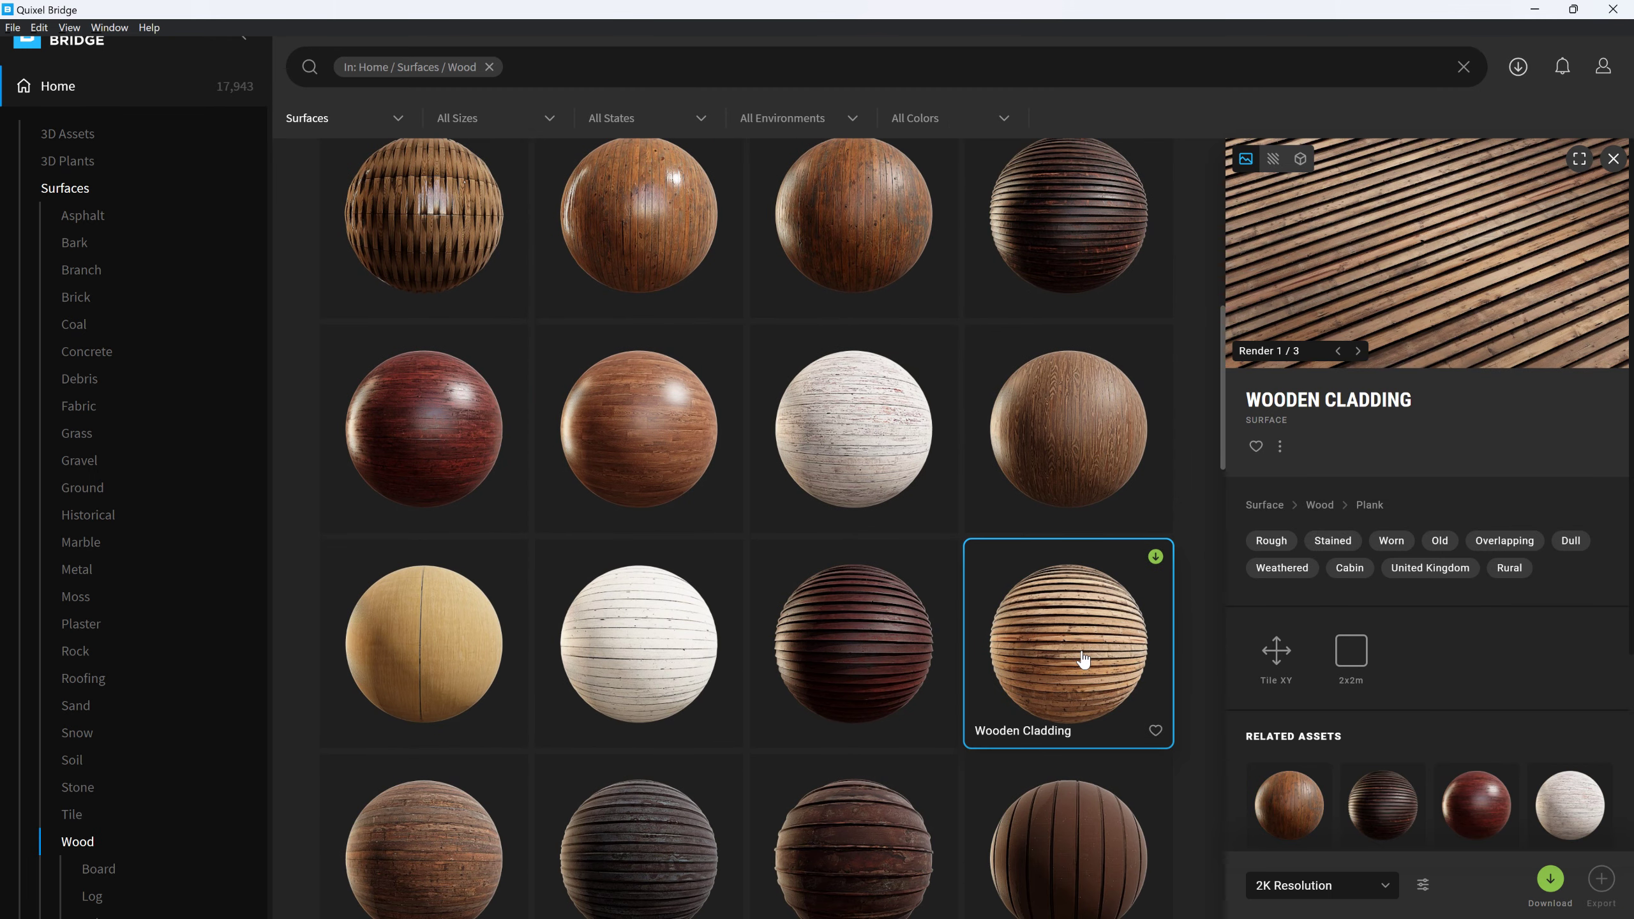
pyautogui.scroll(-3, 1082, 659)
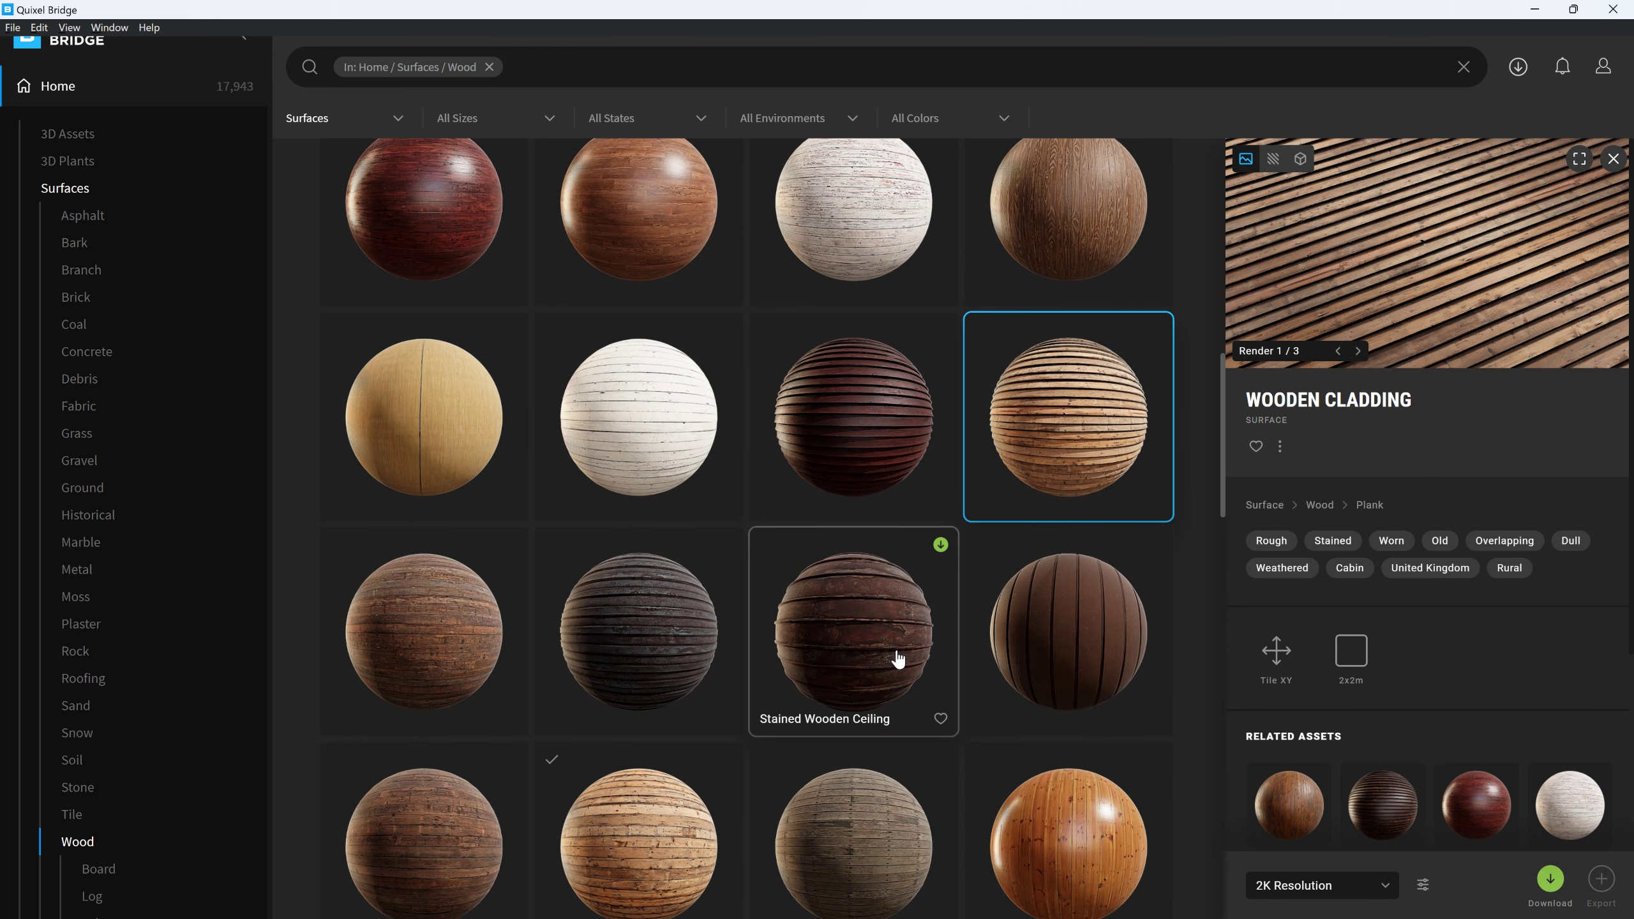
pyautogui.click(432, 647)
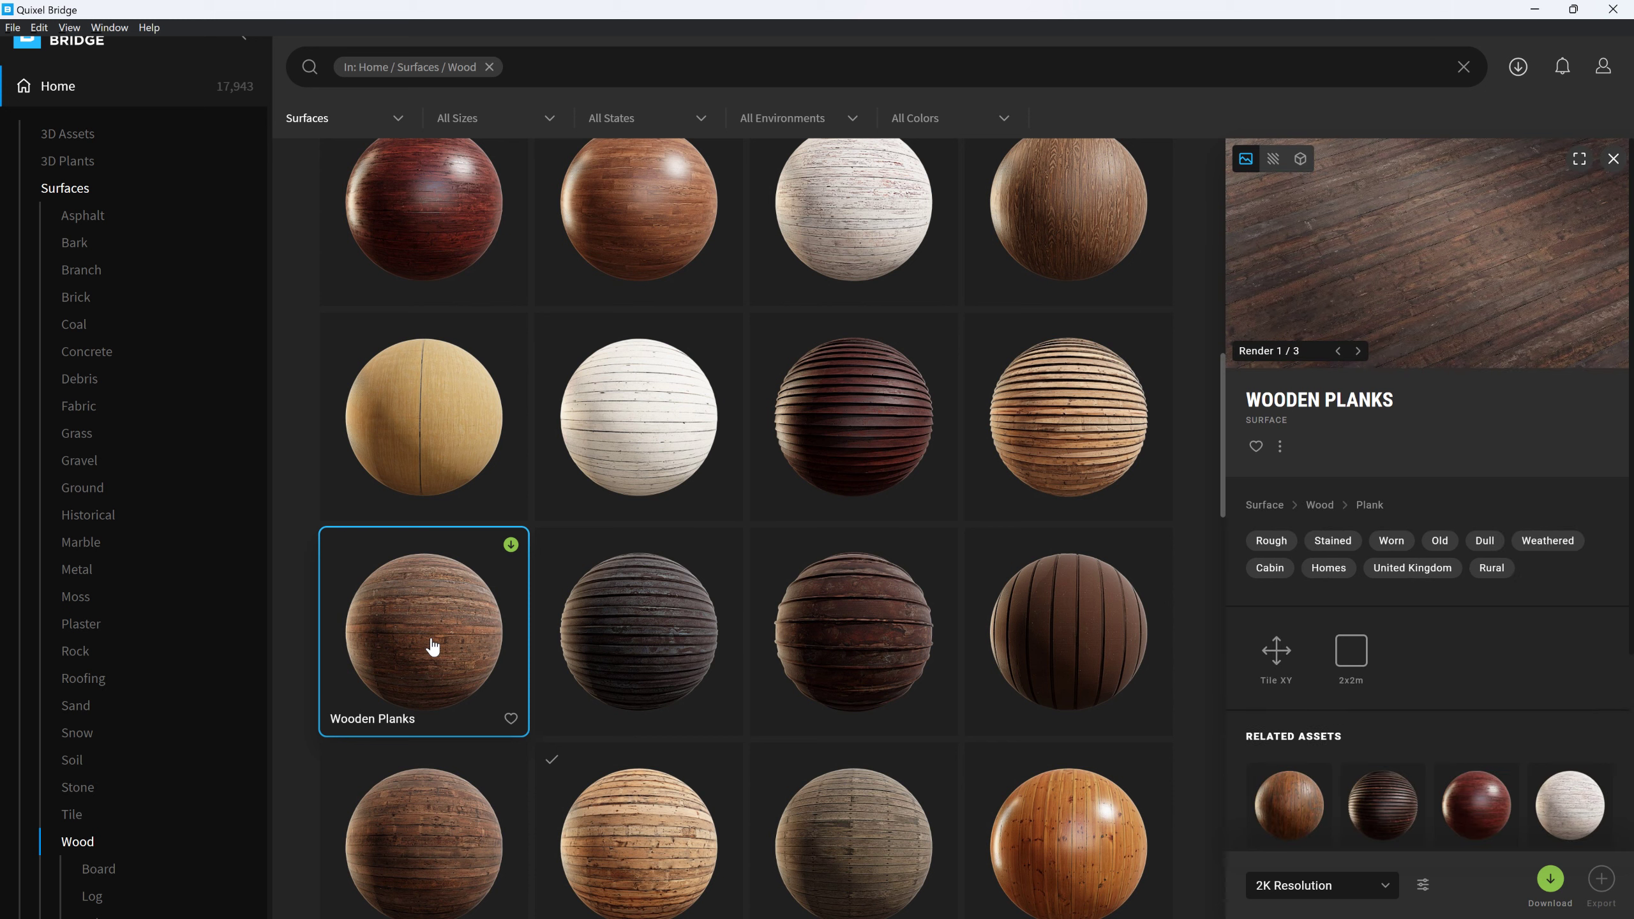
pyautogui.scroll(-2, 413, 821)
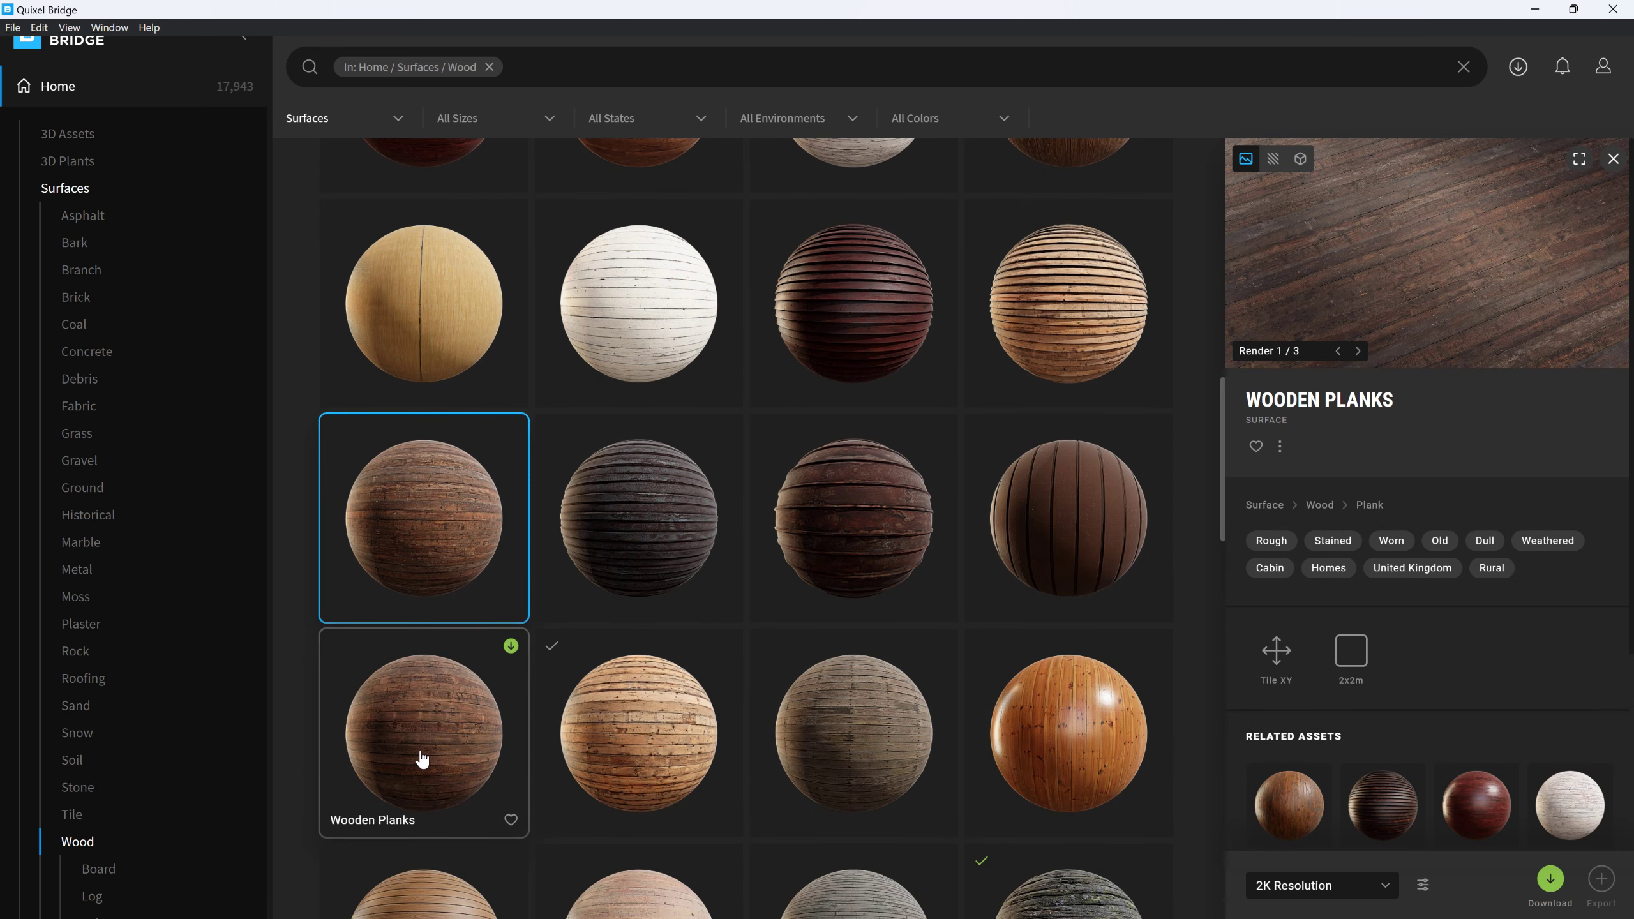
pyautogui.scroll(-5, 1087, 586)
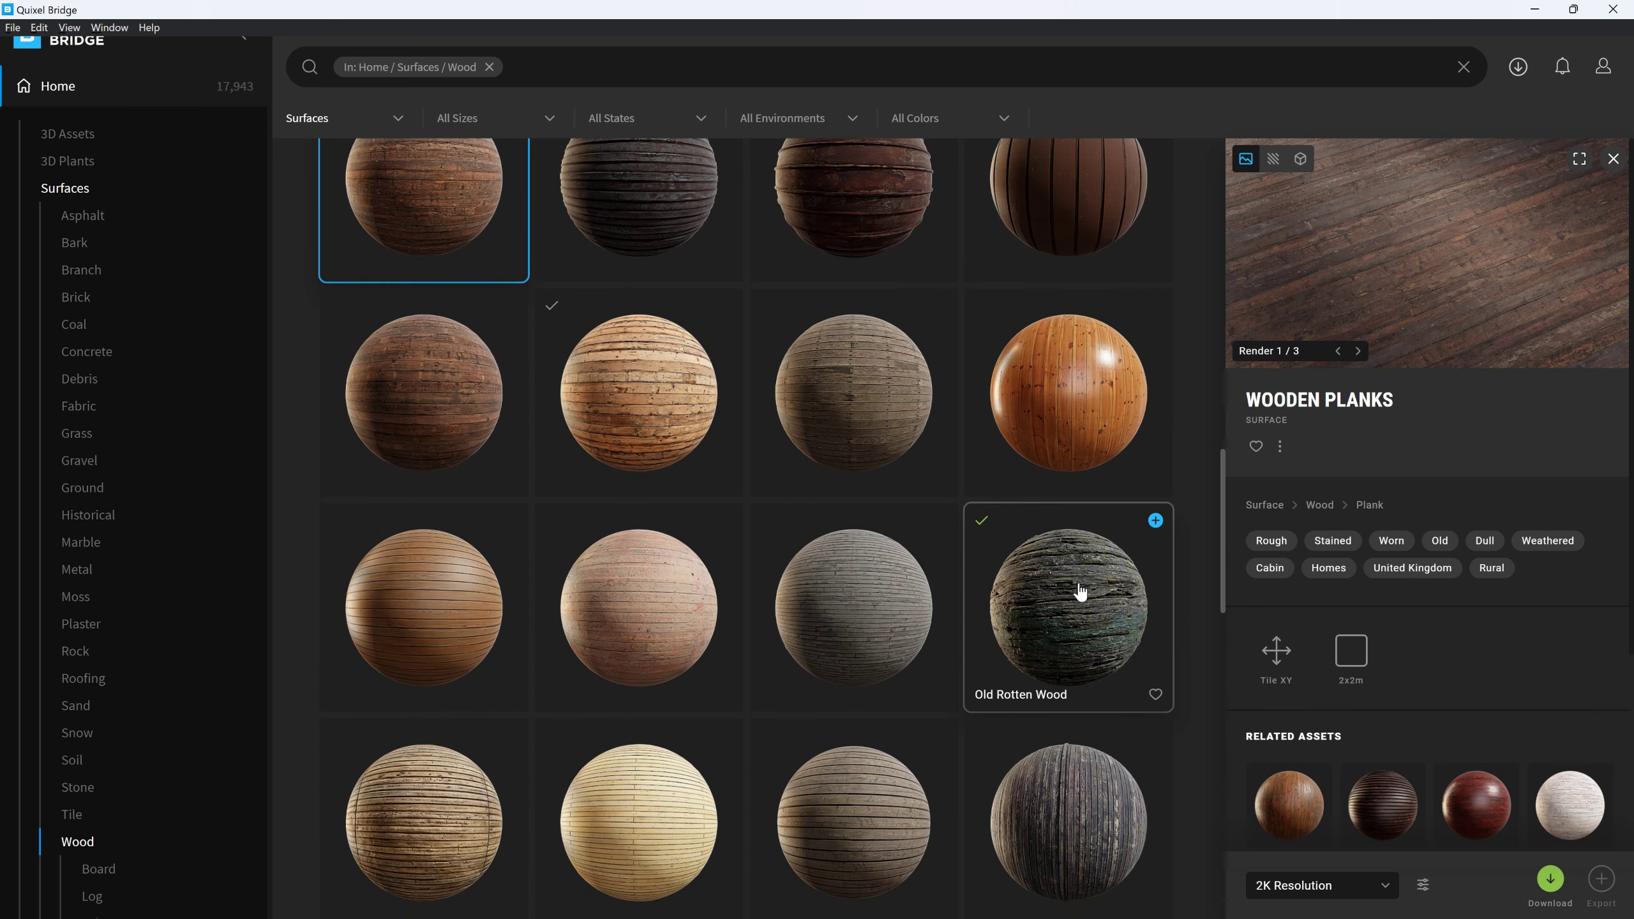
# Look through the Wood surfaces for usable plank, plywood, panel and parquet textures
pyautogui.scroll(-10, 1081, 591)
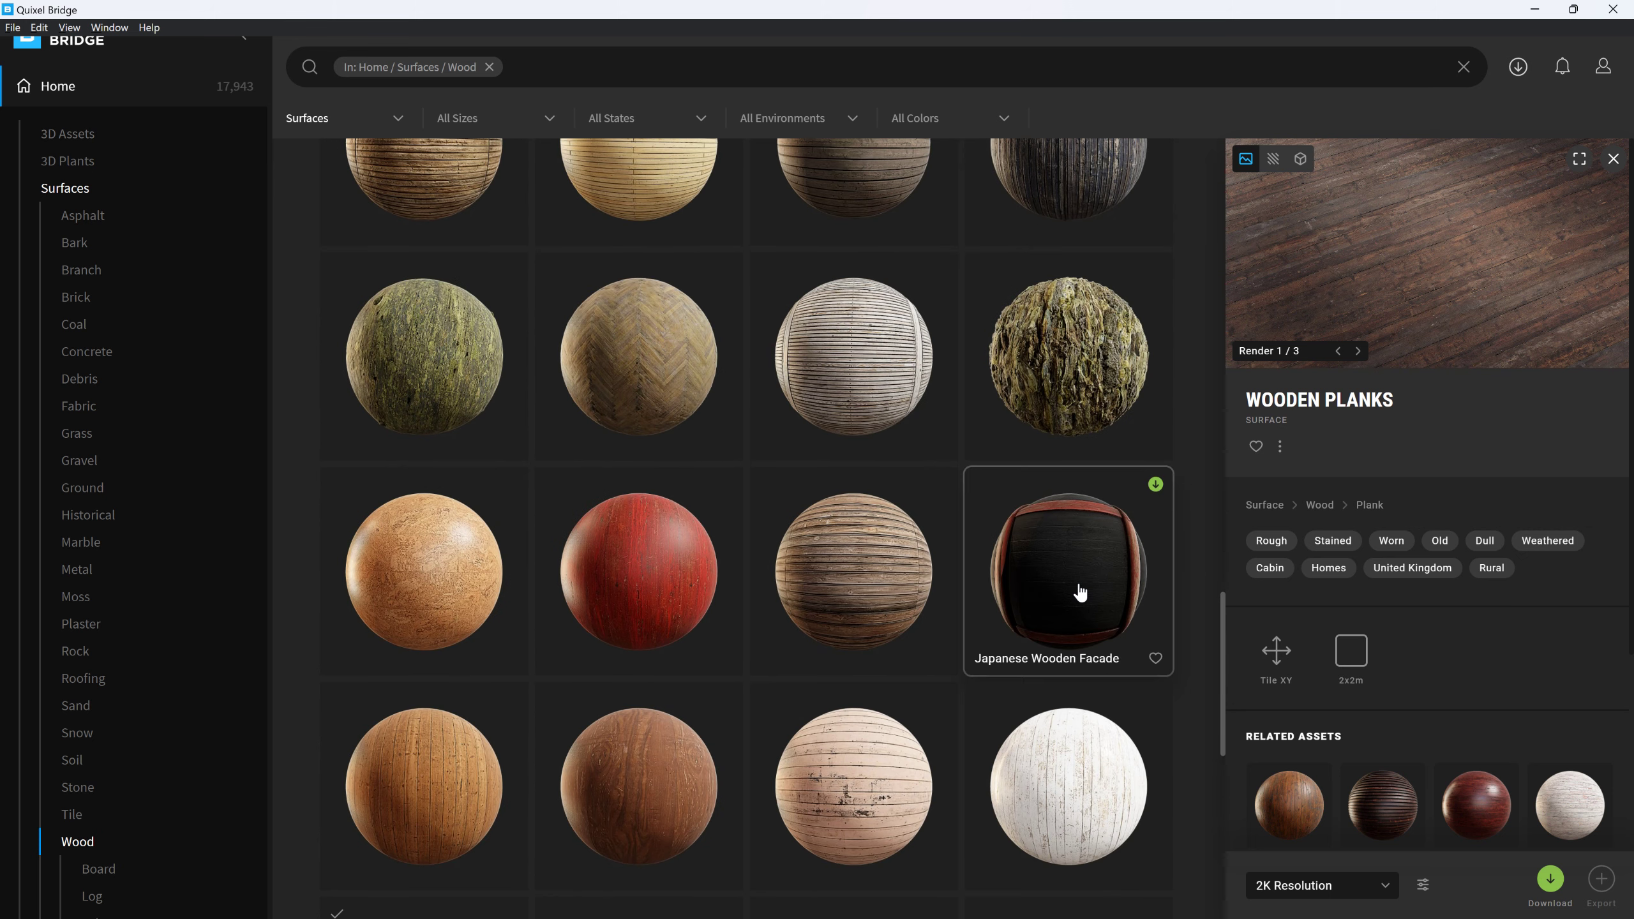
pyautogui.scroll(-7, 1081, 591)
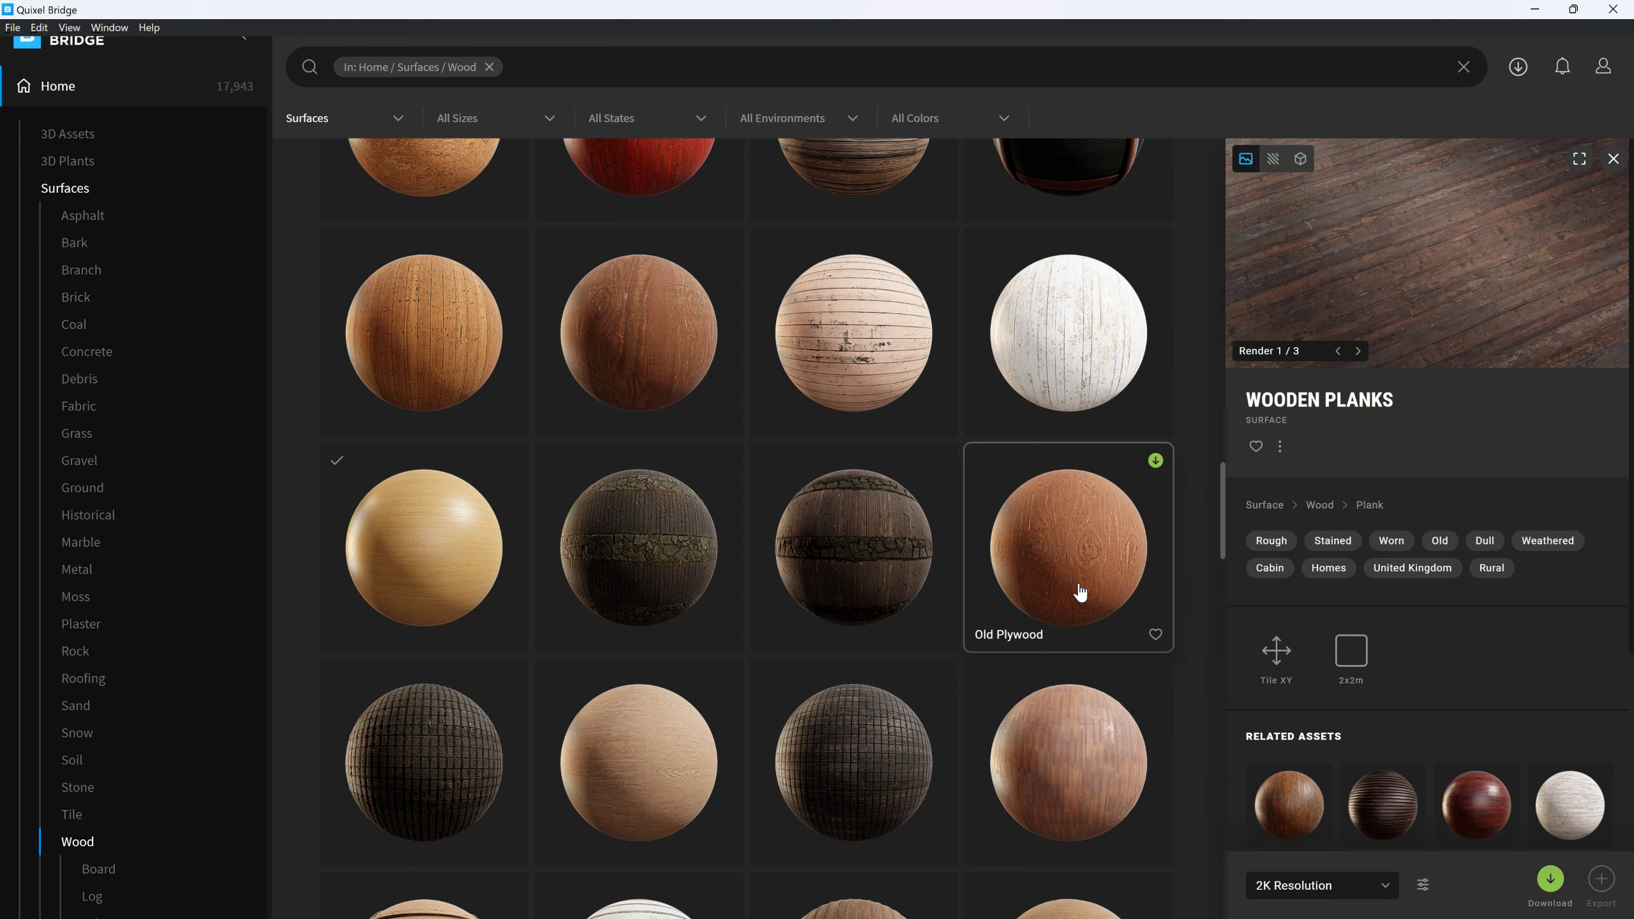
pyautogui.scroll(-7, 1080, 591)
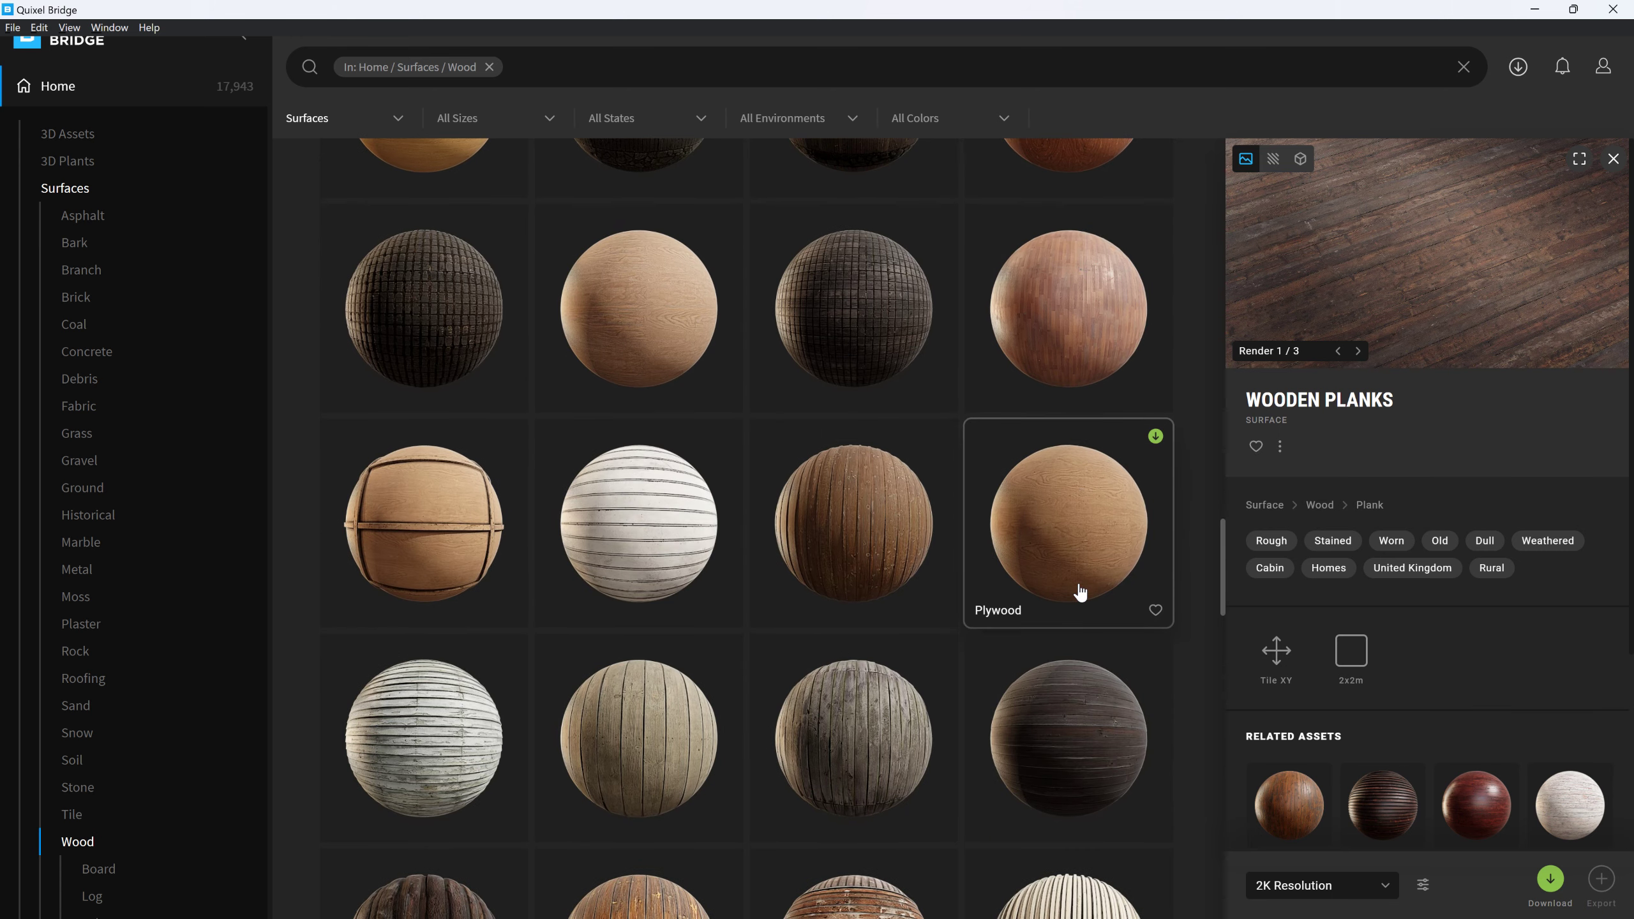
pyautogui.scroll(-6, 1080, 591)
pyautogui.scroll(-8, 1081, 586)
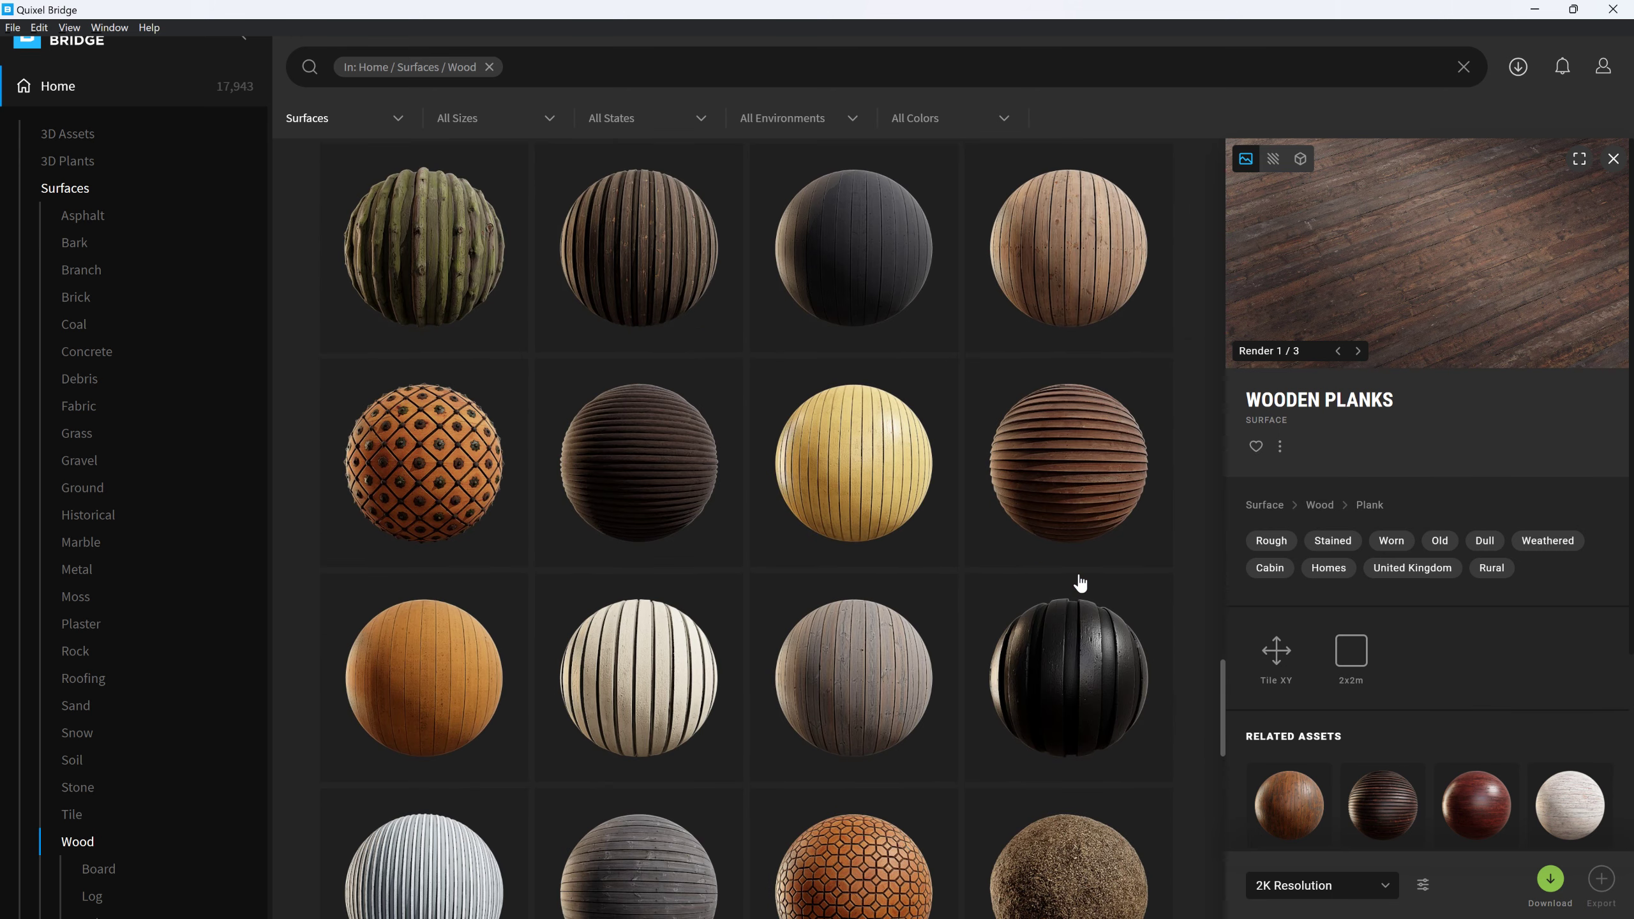
pyautogui.scroll(-7, 1081, 583)
pyautogui.scroll(-7, 1083, 589)
pyautogui.scroll(-7, 1088, 598)
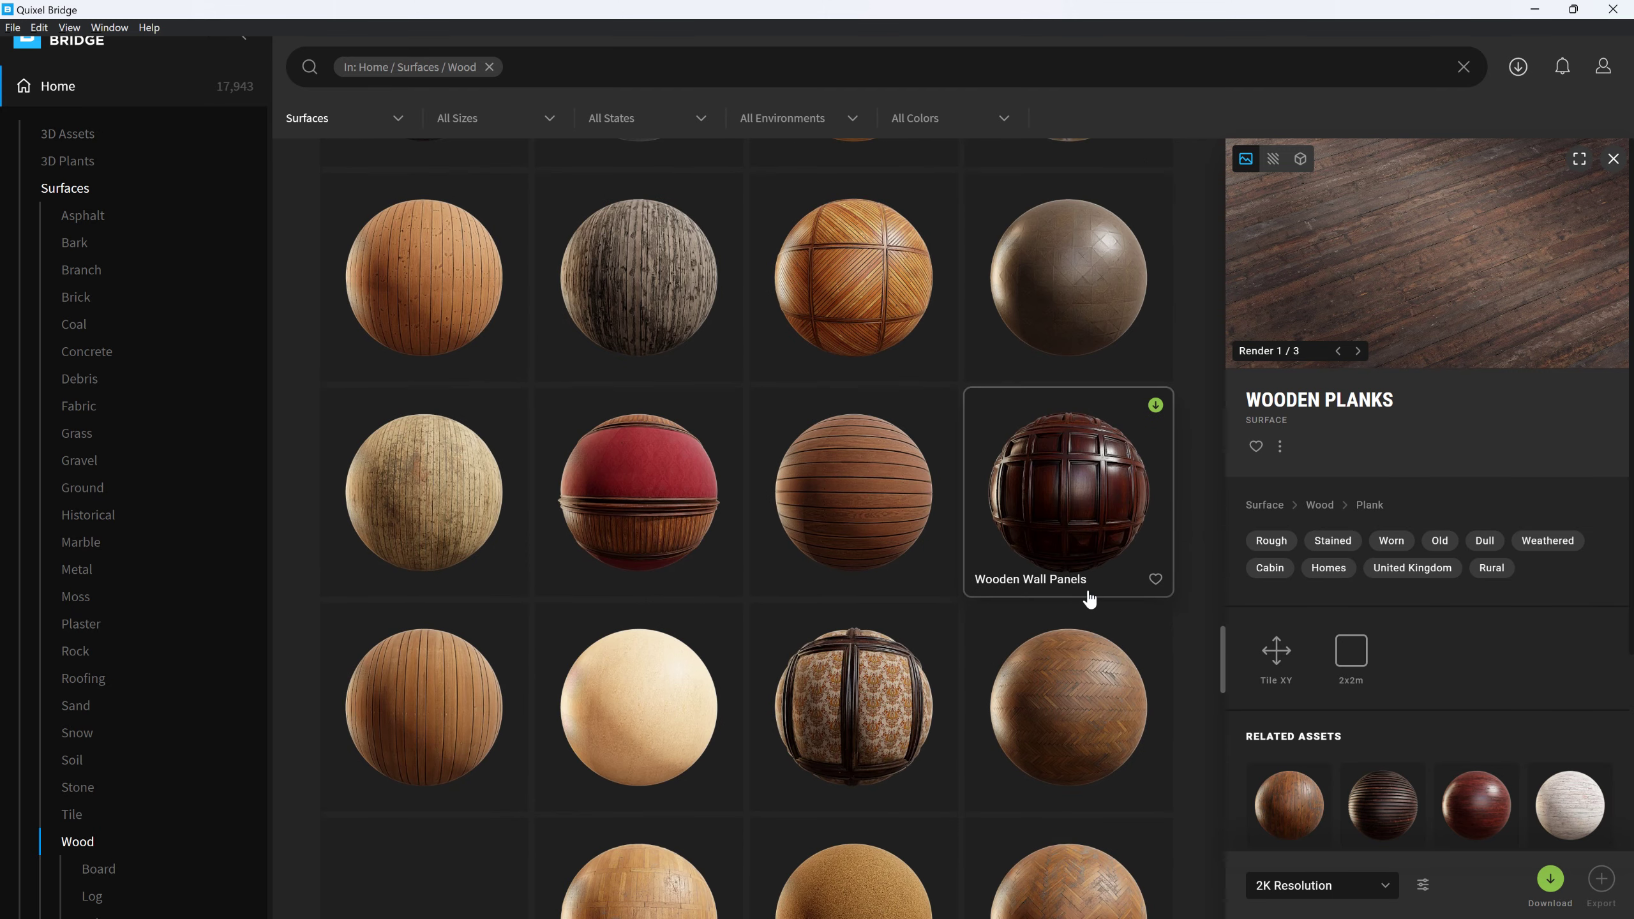
pyautogui.scroll(-15, 1090, 598)
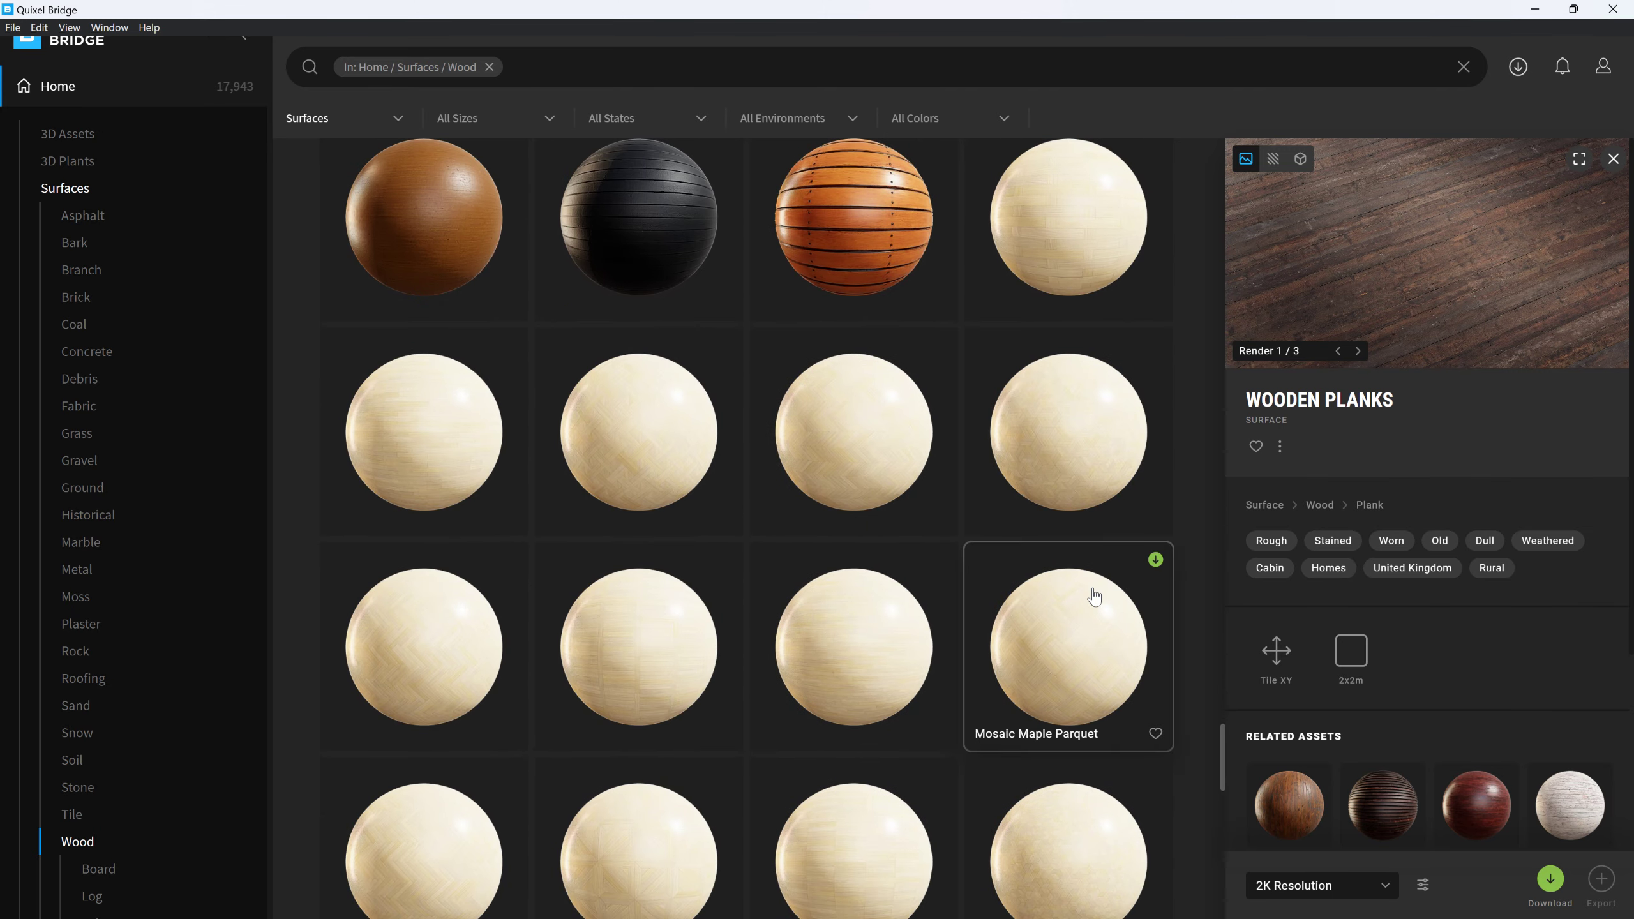
pyautogui.scroll(-20, 1093, 597)
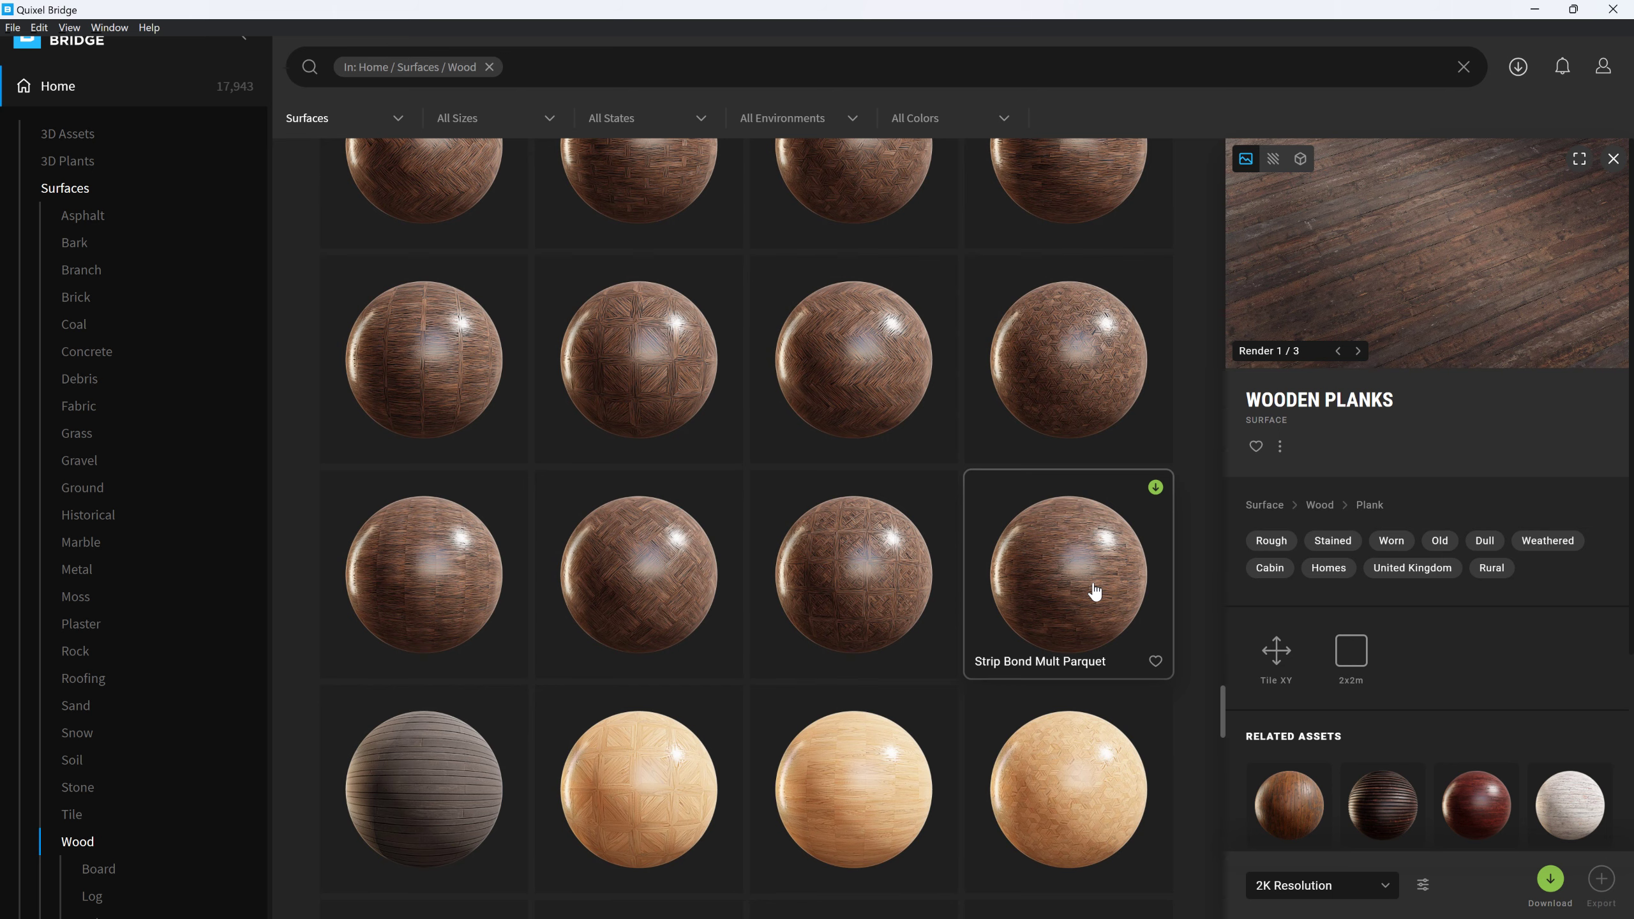
pyautogui.scroll(-12, 1093, 591)
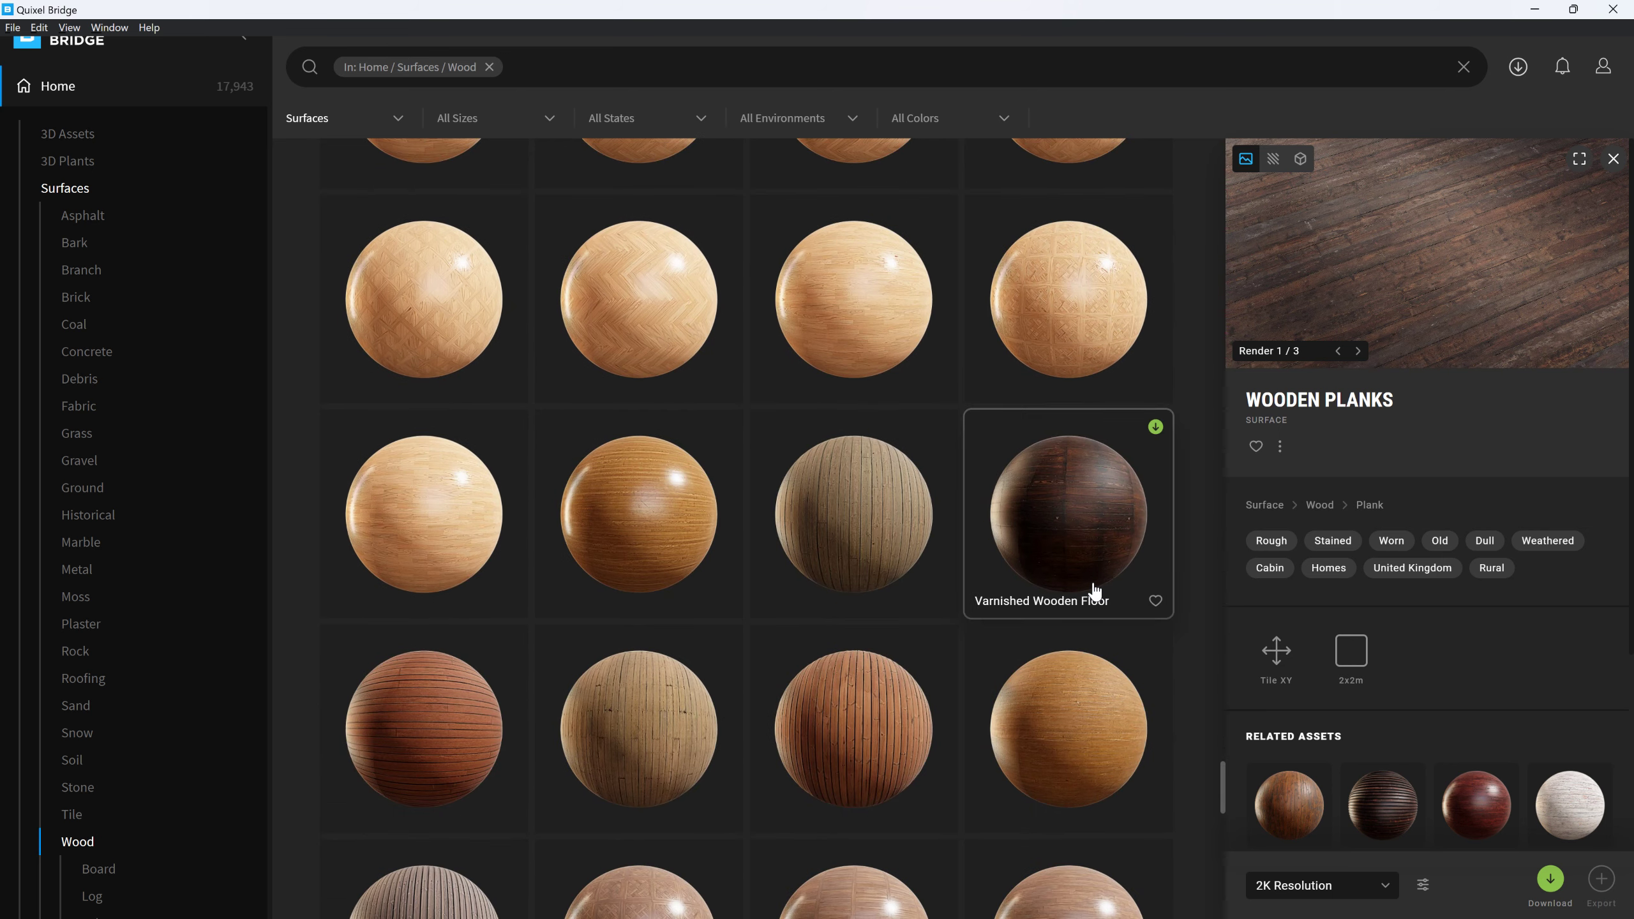
pyautogui.scroll(-16, 1093, 591)
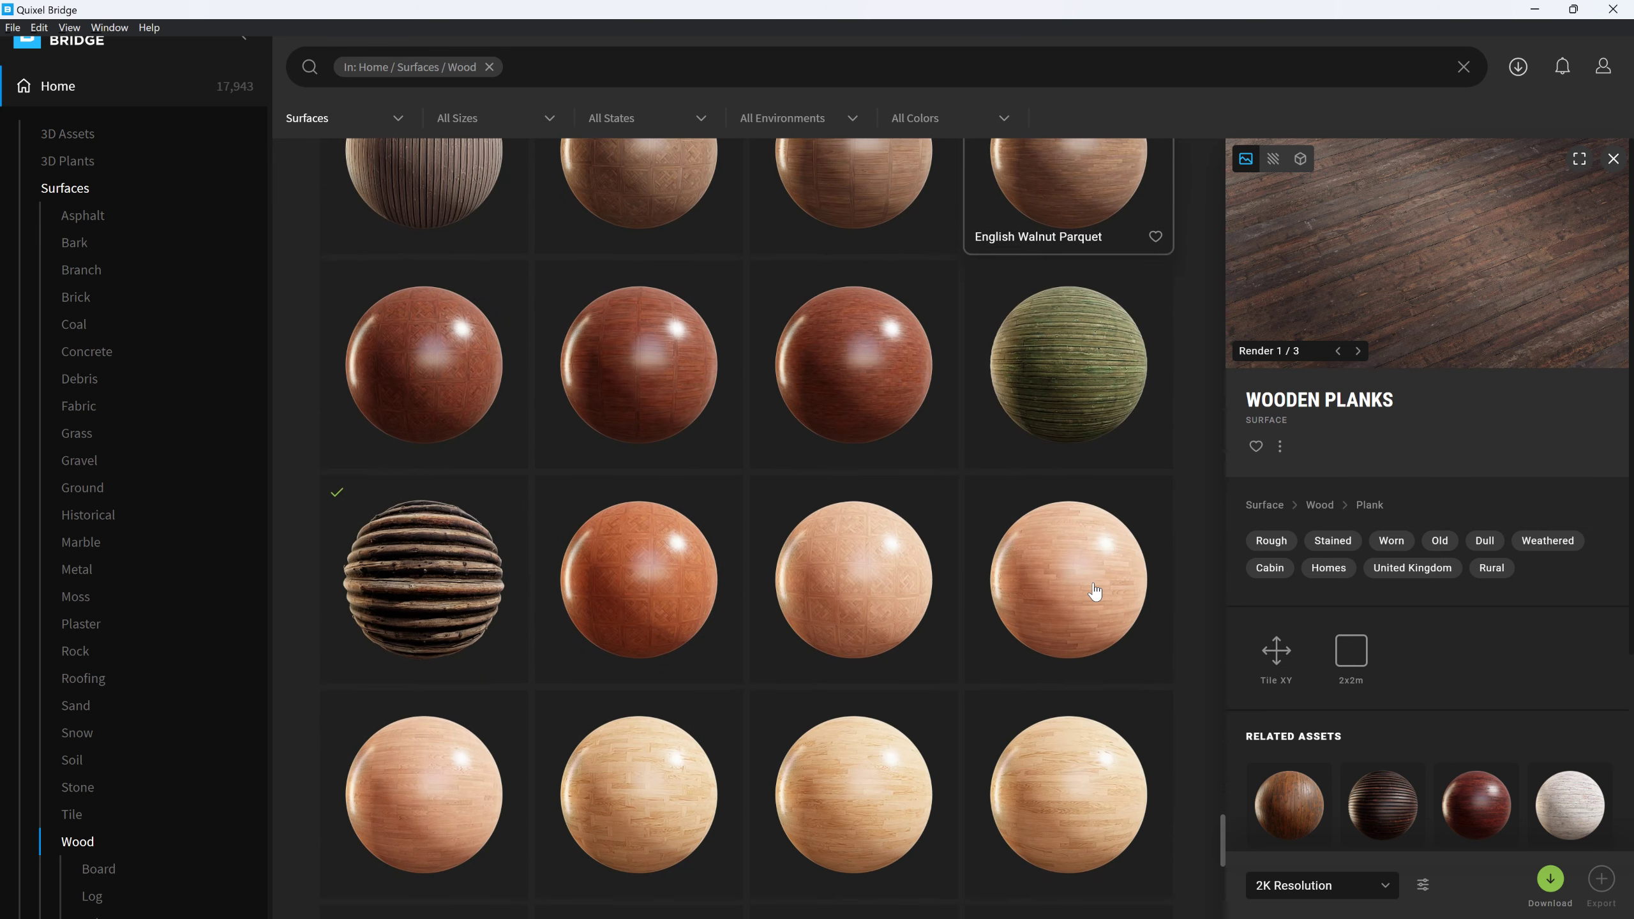
pyautogui.scroll(-3, 1093, 591)
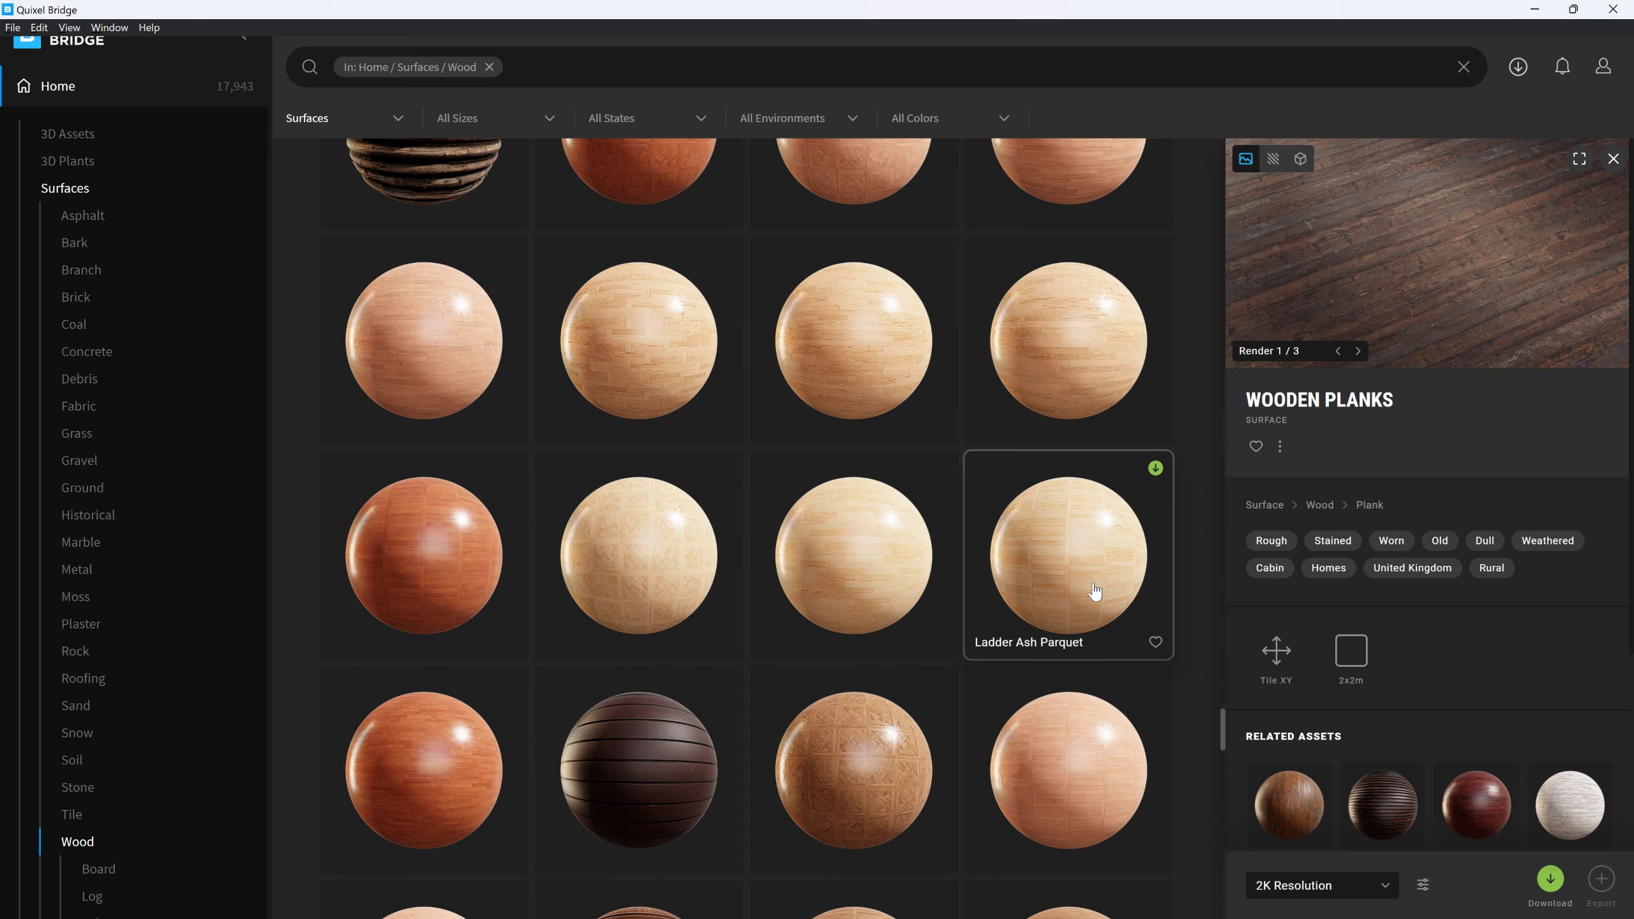
# Preview the English Mahogany Parquet and English Bond Teak Parquet surfaces
pyautogui.click(460, 781)
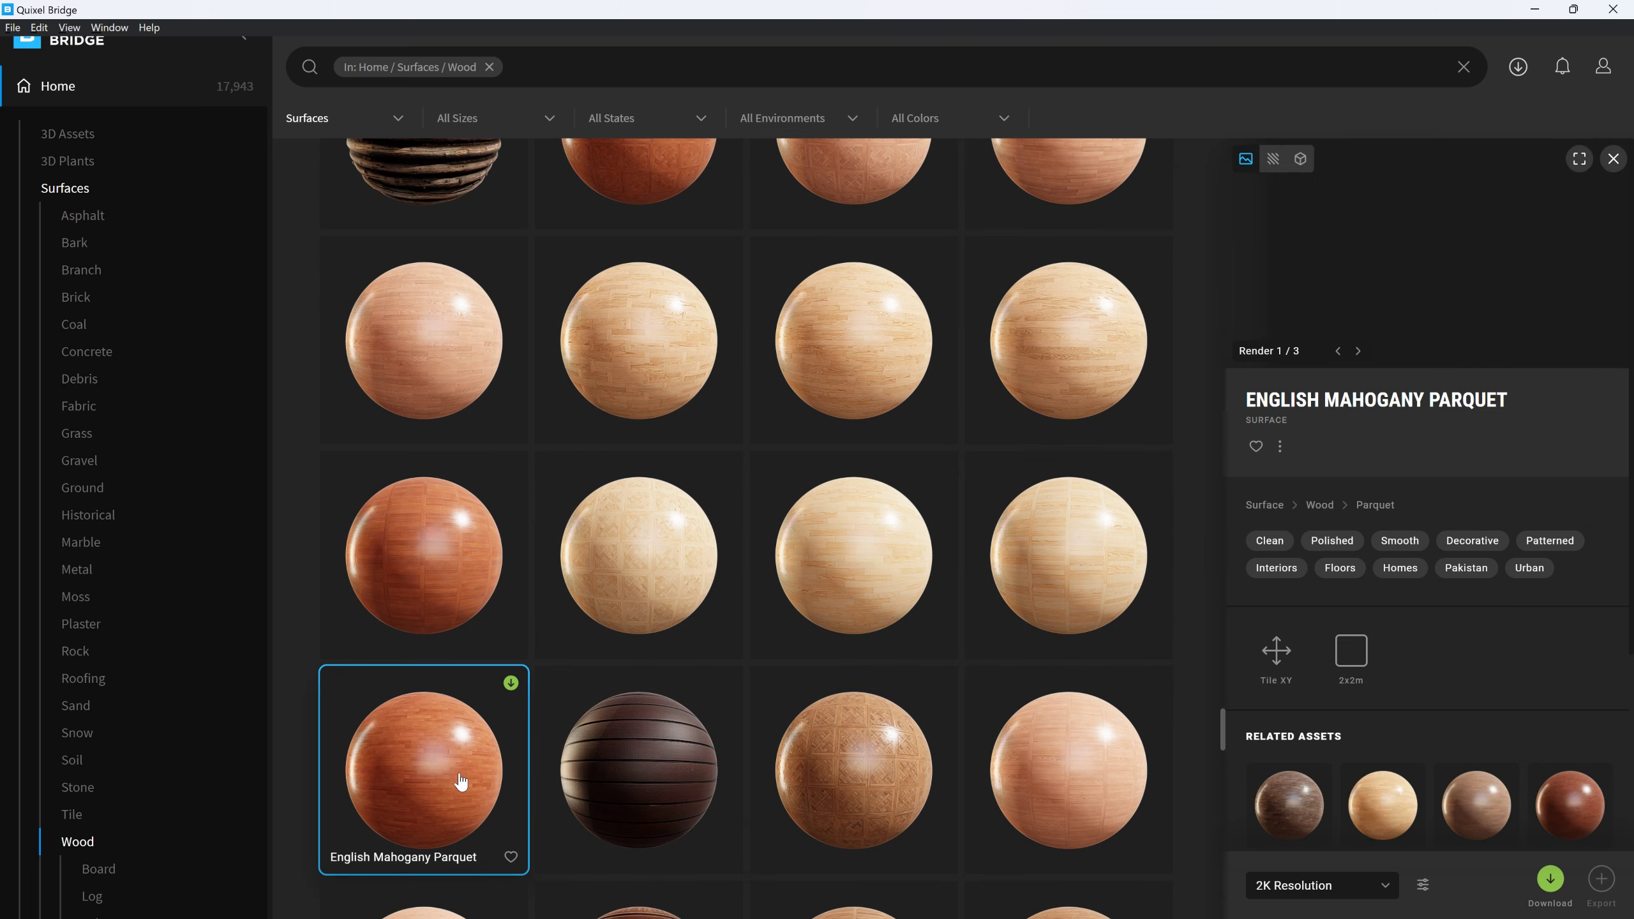
pyautogui.scroll(-5, 1068, 636)
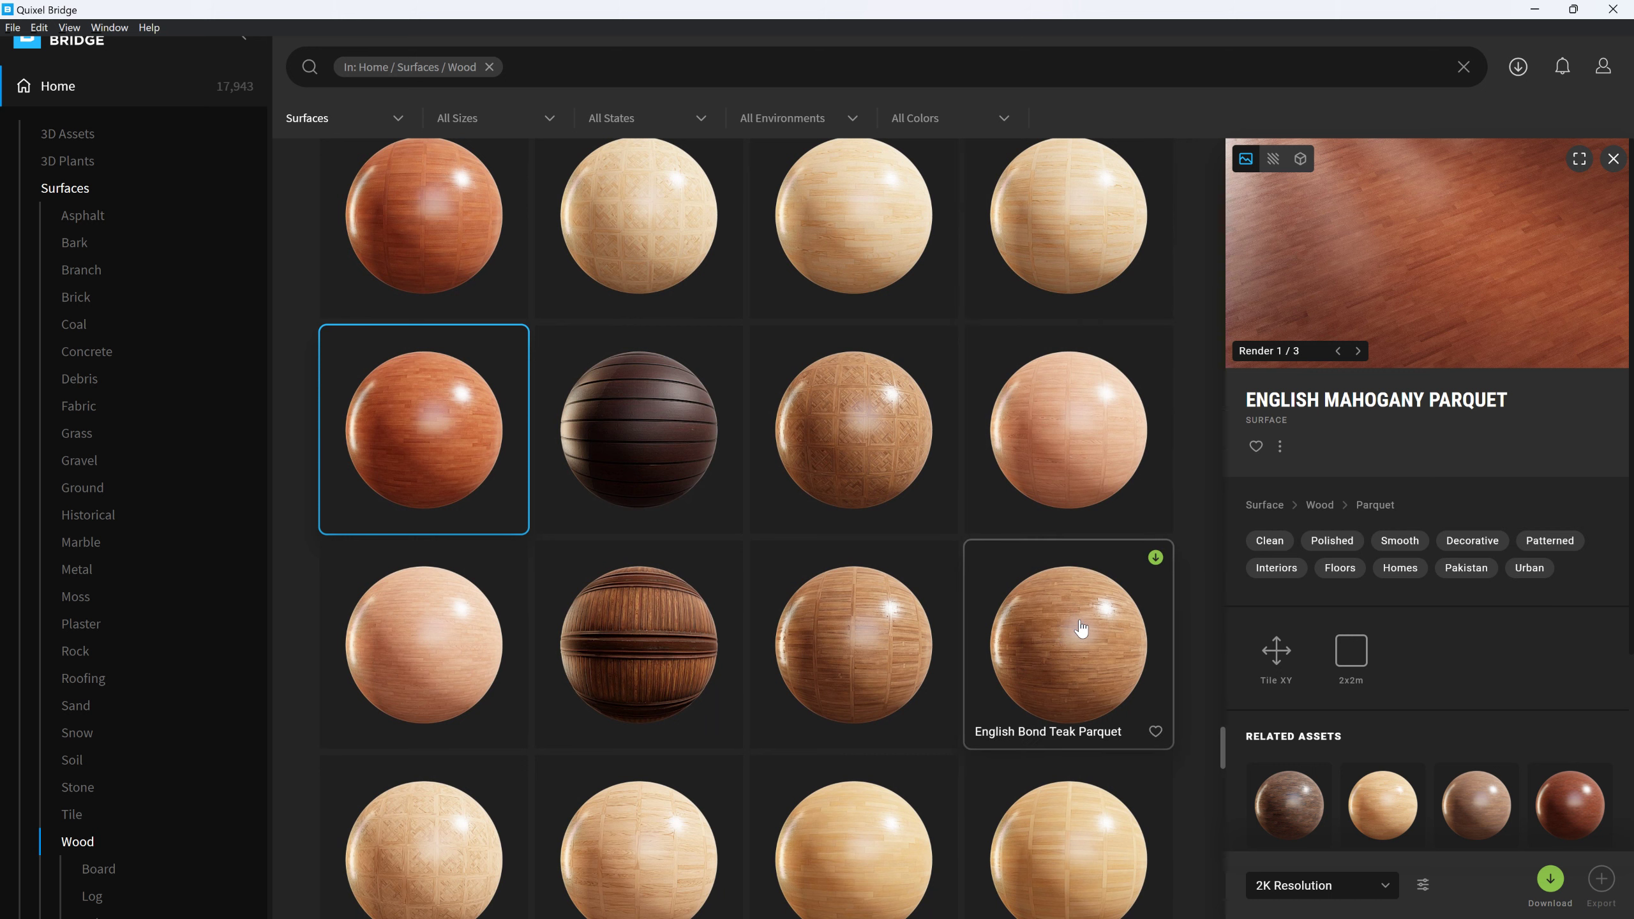
pyautogui.click(1080, 627)
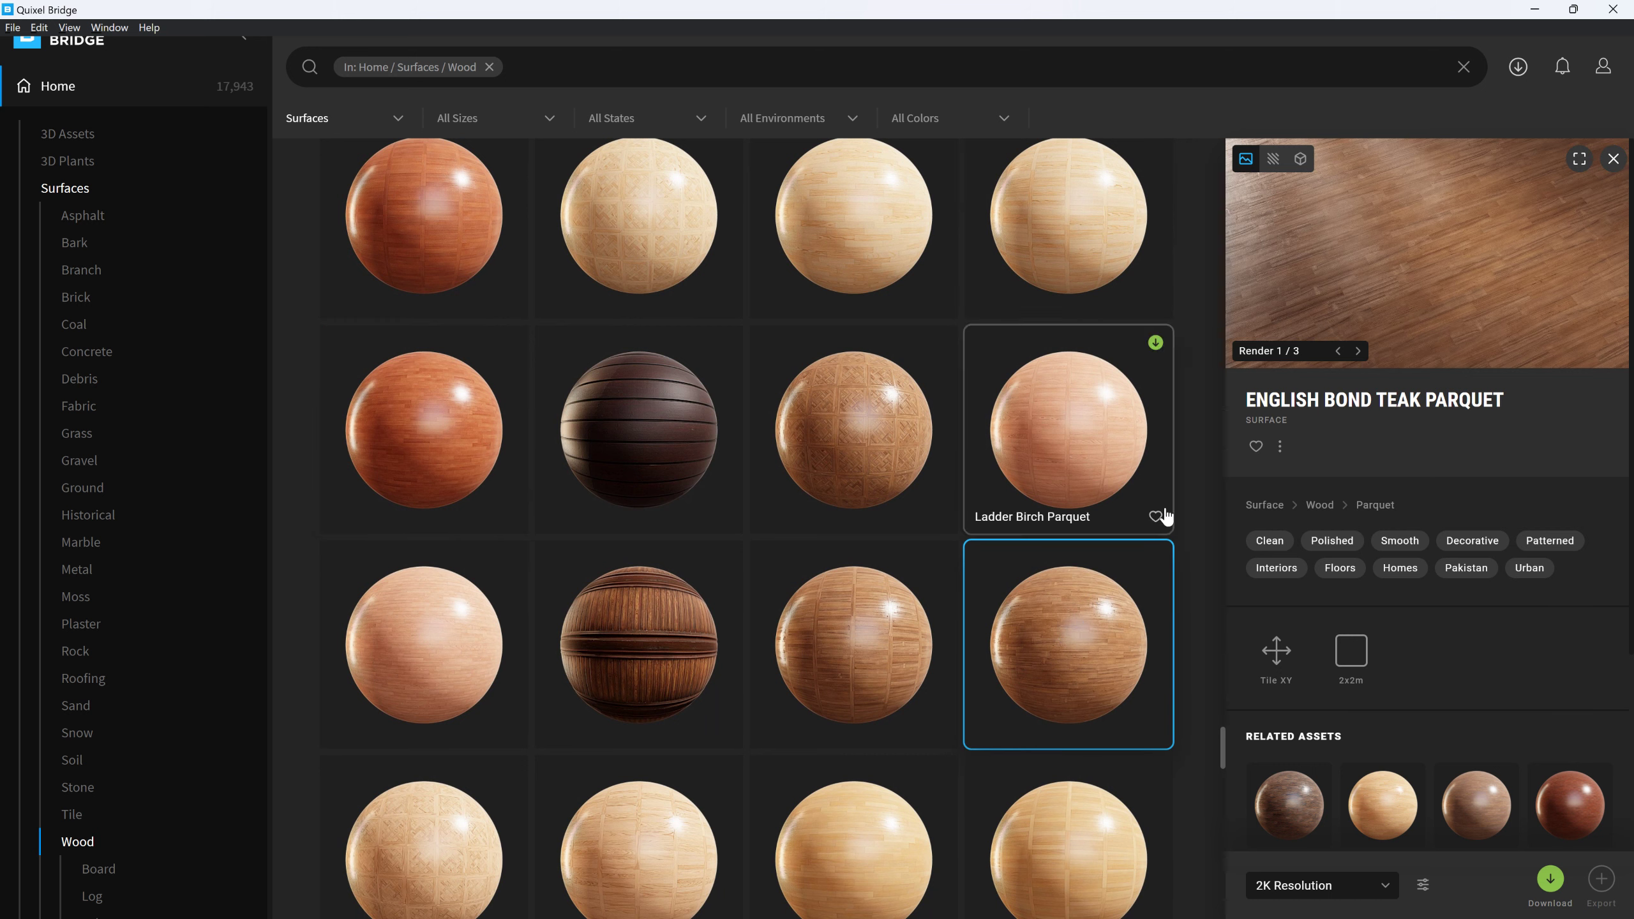
# Browse further through the Wood surfaces and preview Monticello Walnut Parquet and Brick Bond Walnut Parquet
pyautogui.scroll(-8, 1083, 560)
pyautogui.scroll(-7, 1083, 562)
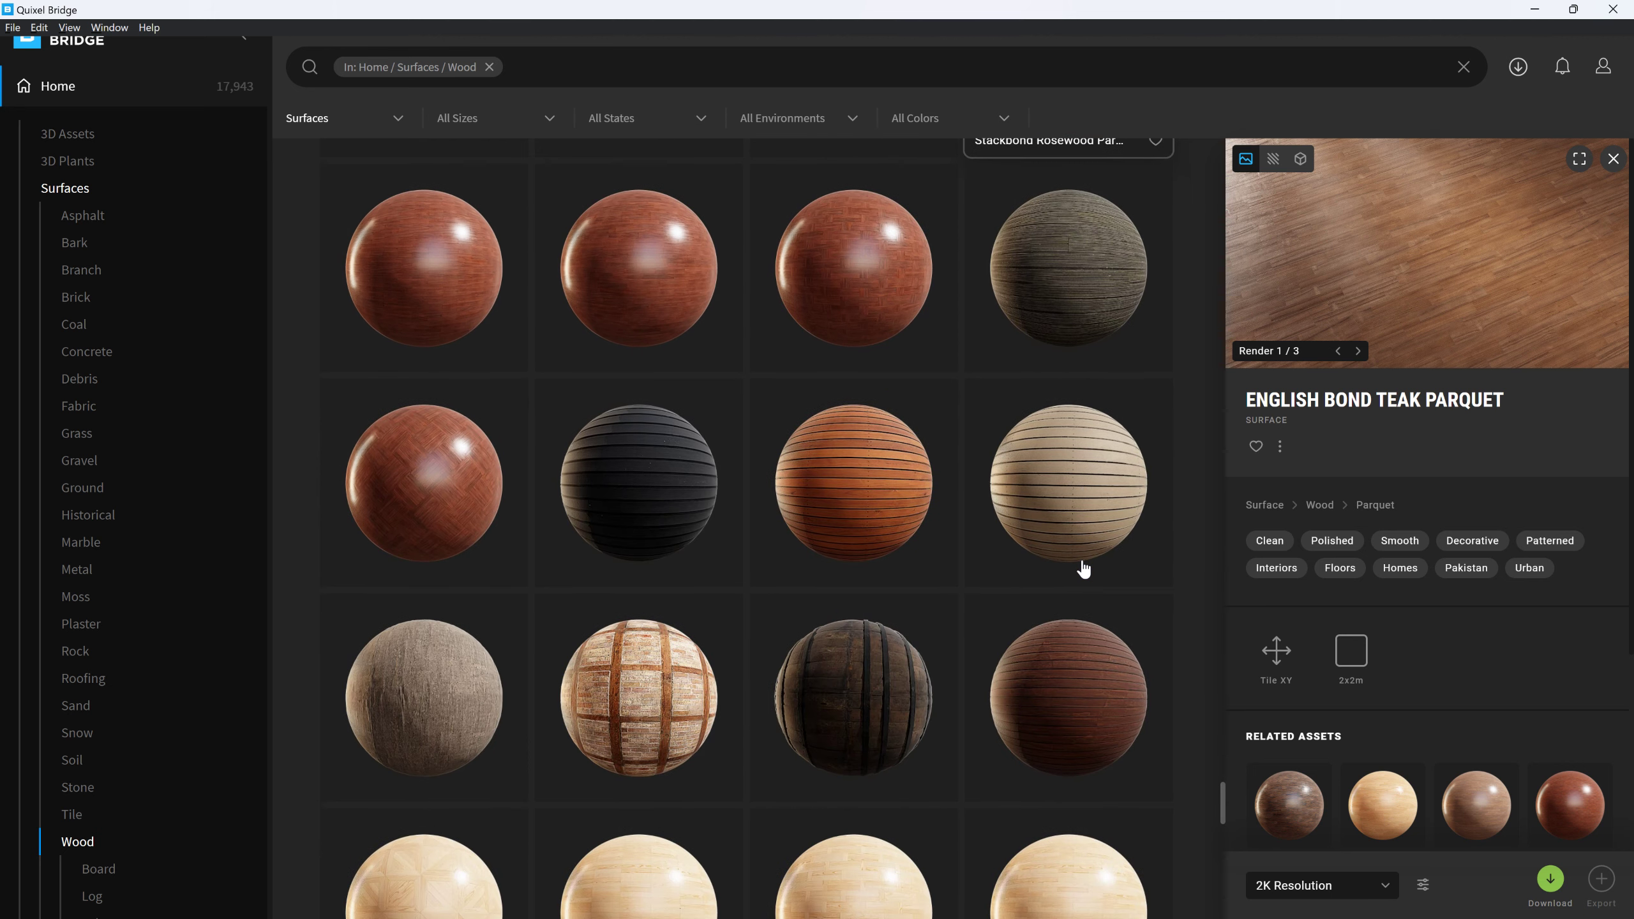
pyautogui.scroll(-5, 1083, 567)
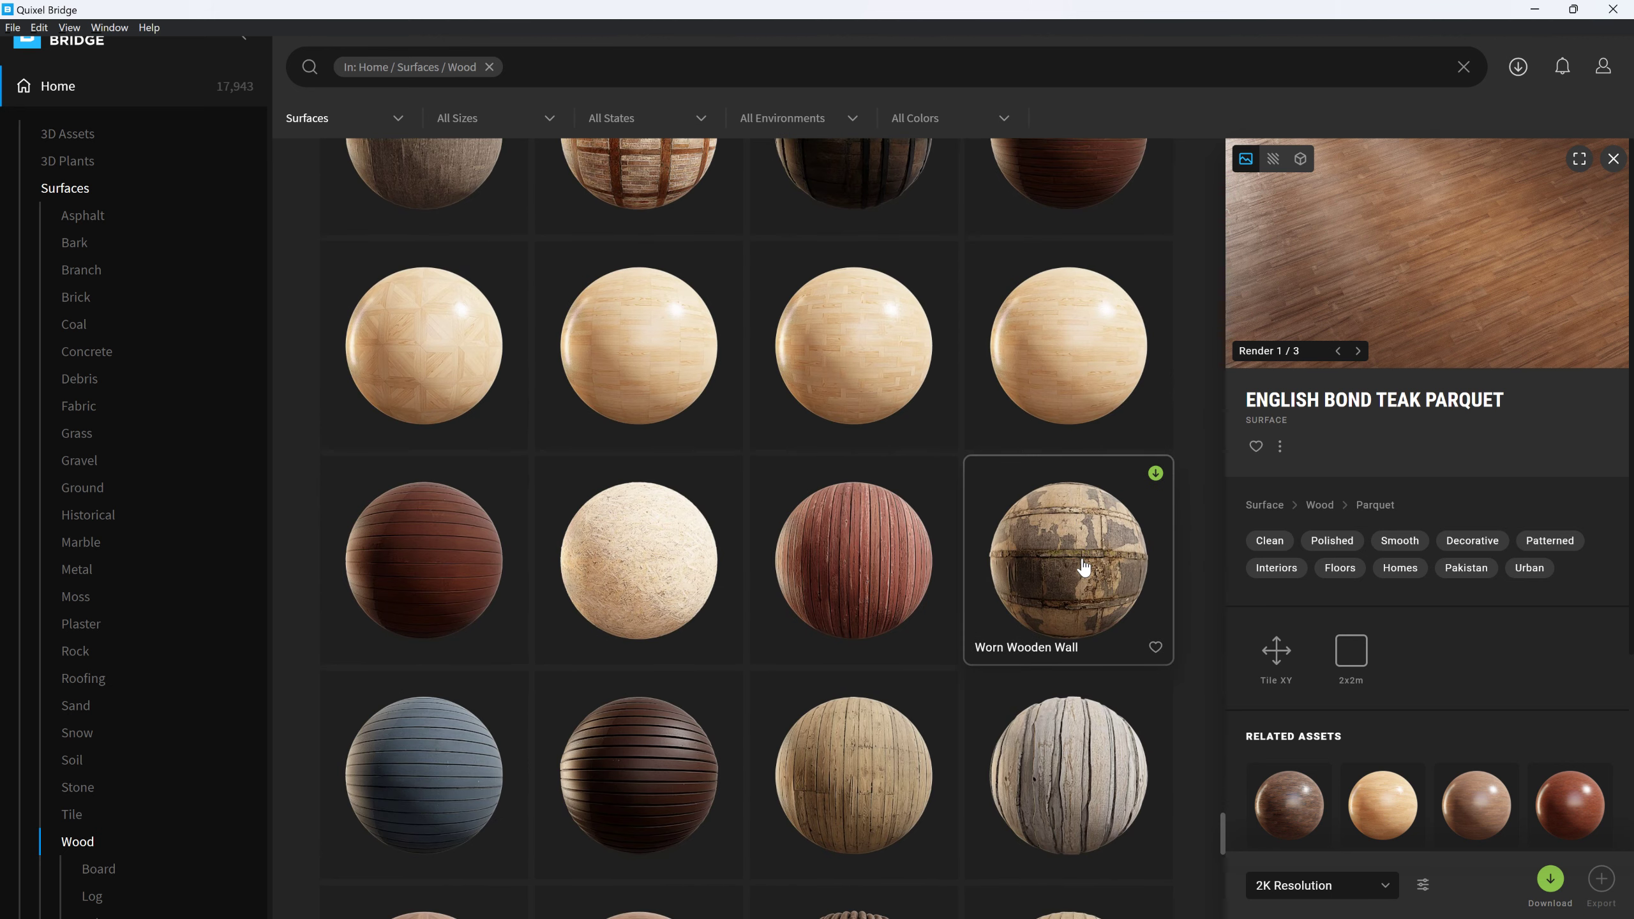
pyautogui.scroll(-4, 1083, 566)
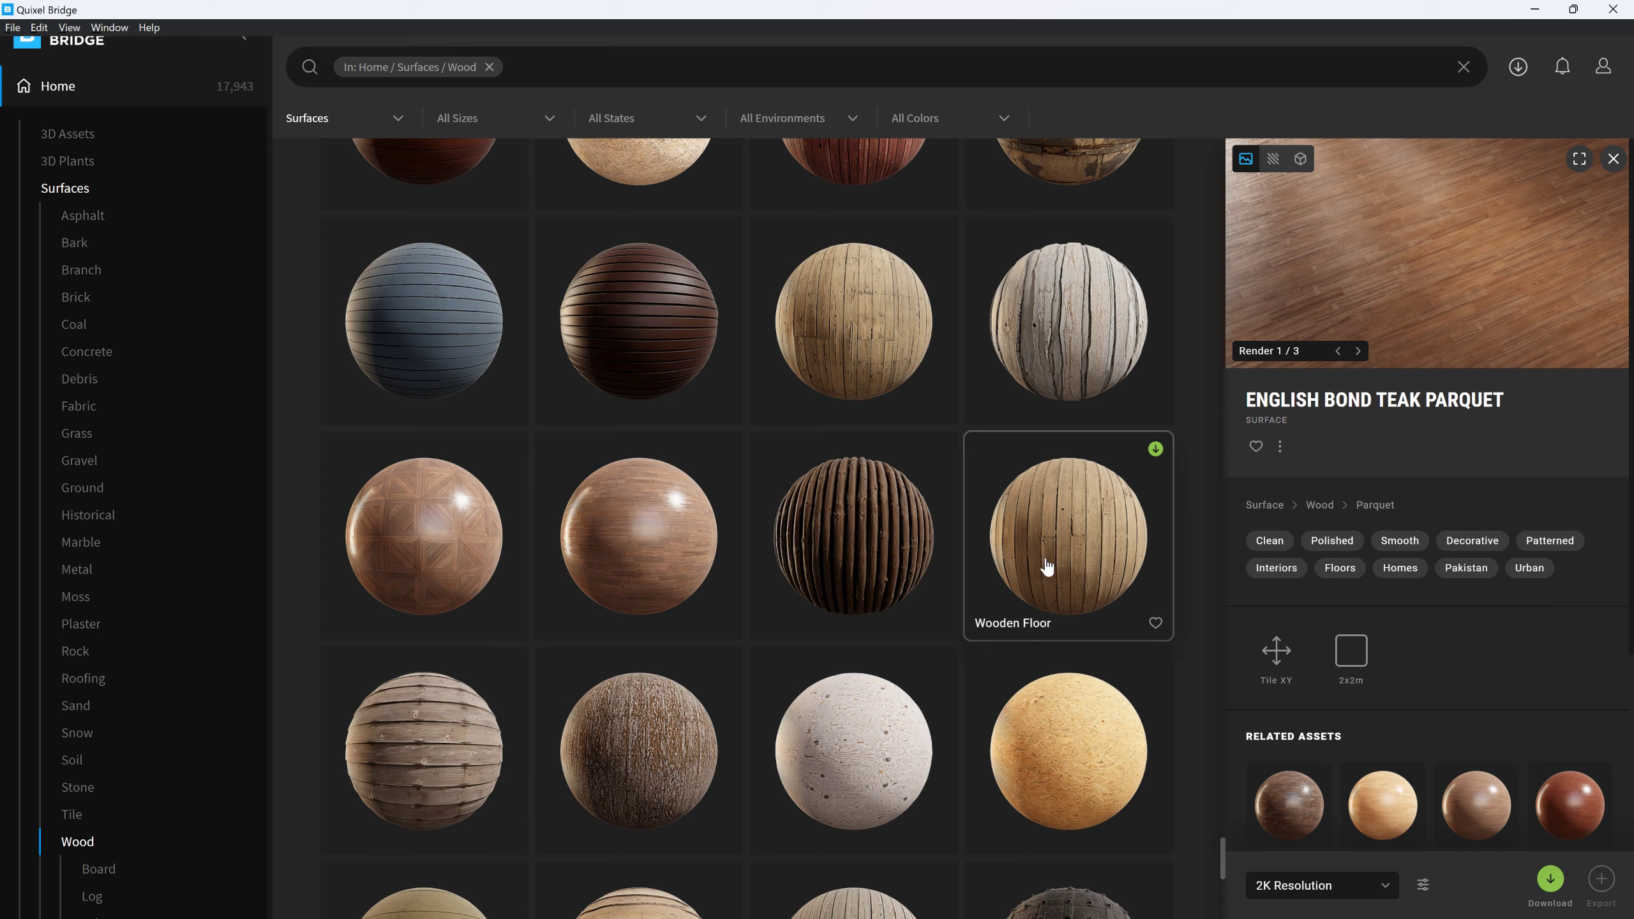
pyautogui.click(445, 545)
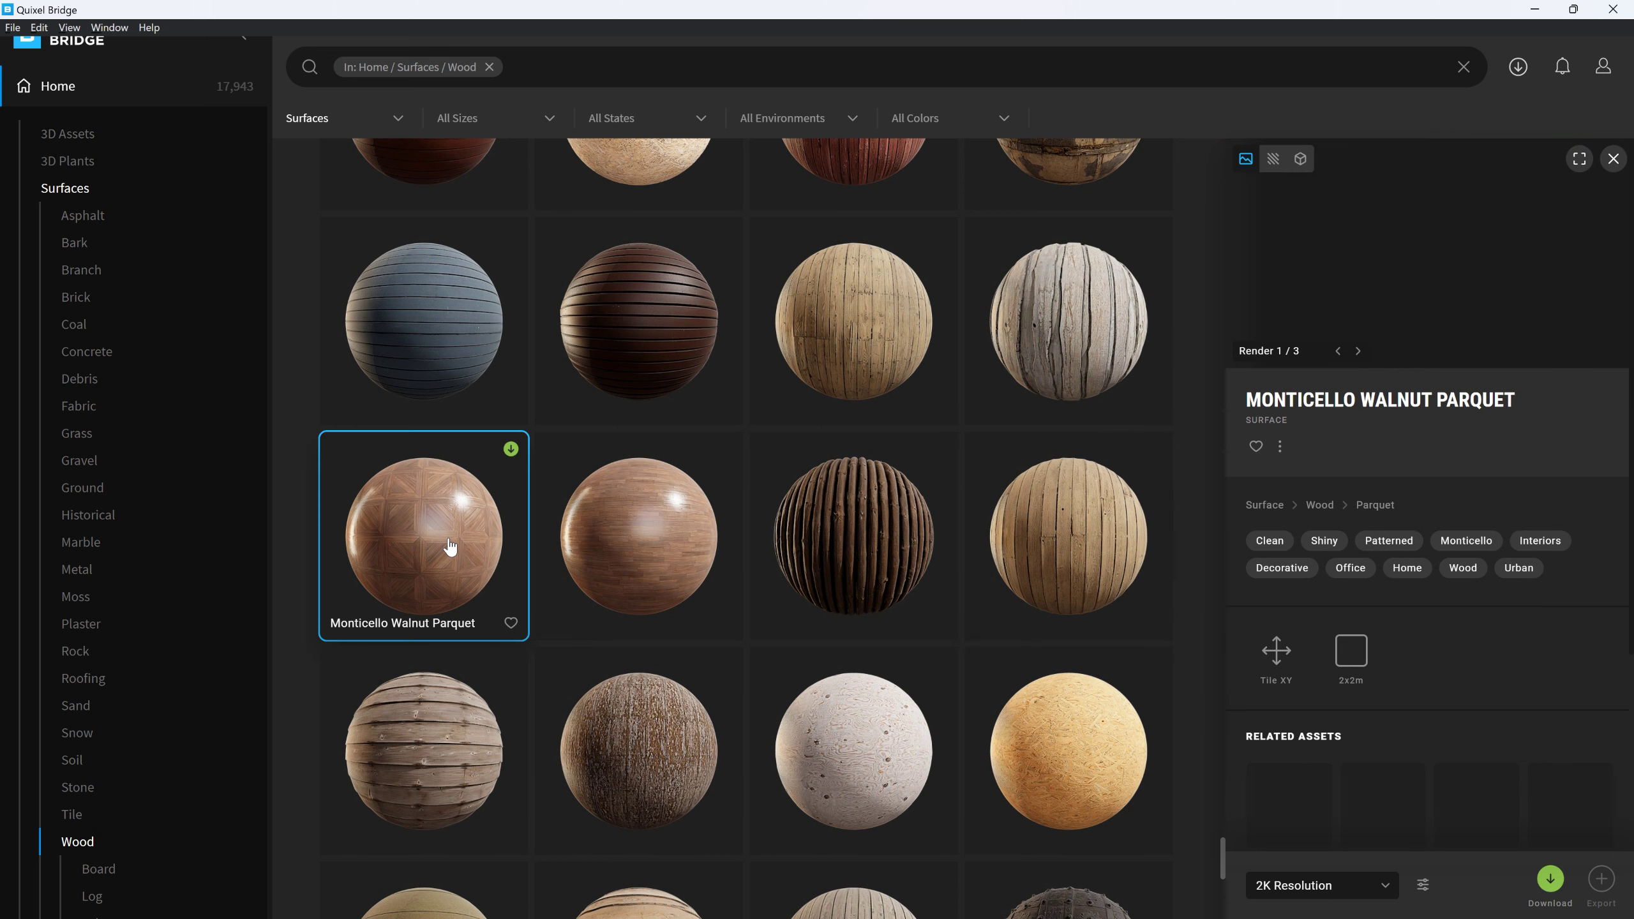
pyautogui.click(643, 543)
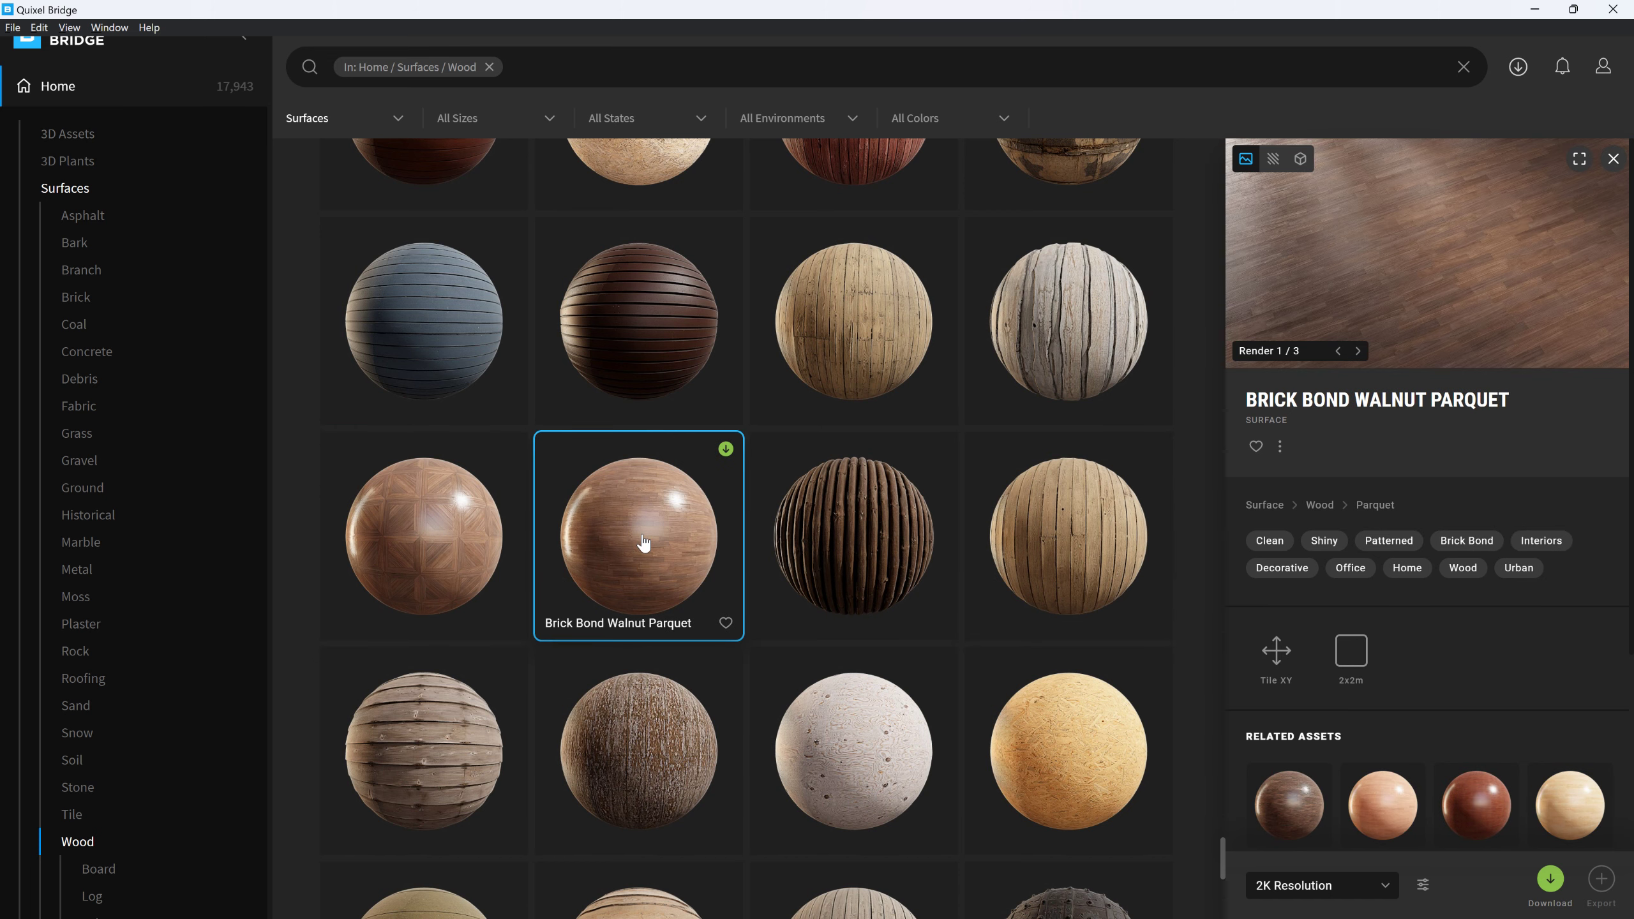
# Find the Japanese House Wooden Floor surface among the Wood assets and open its details
pyautogui.scroll(-10, 644, 544)
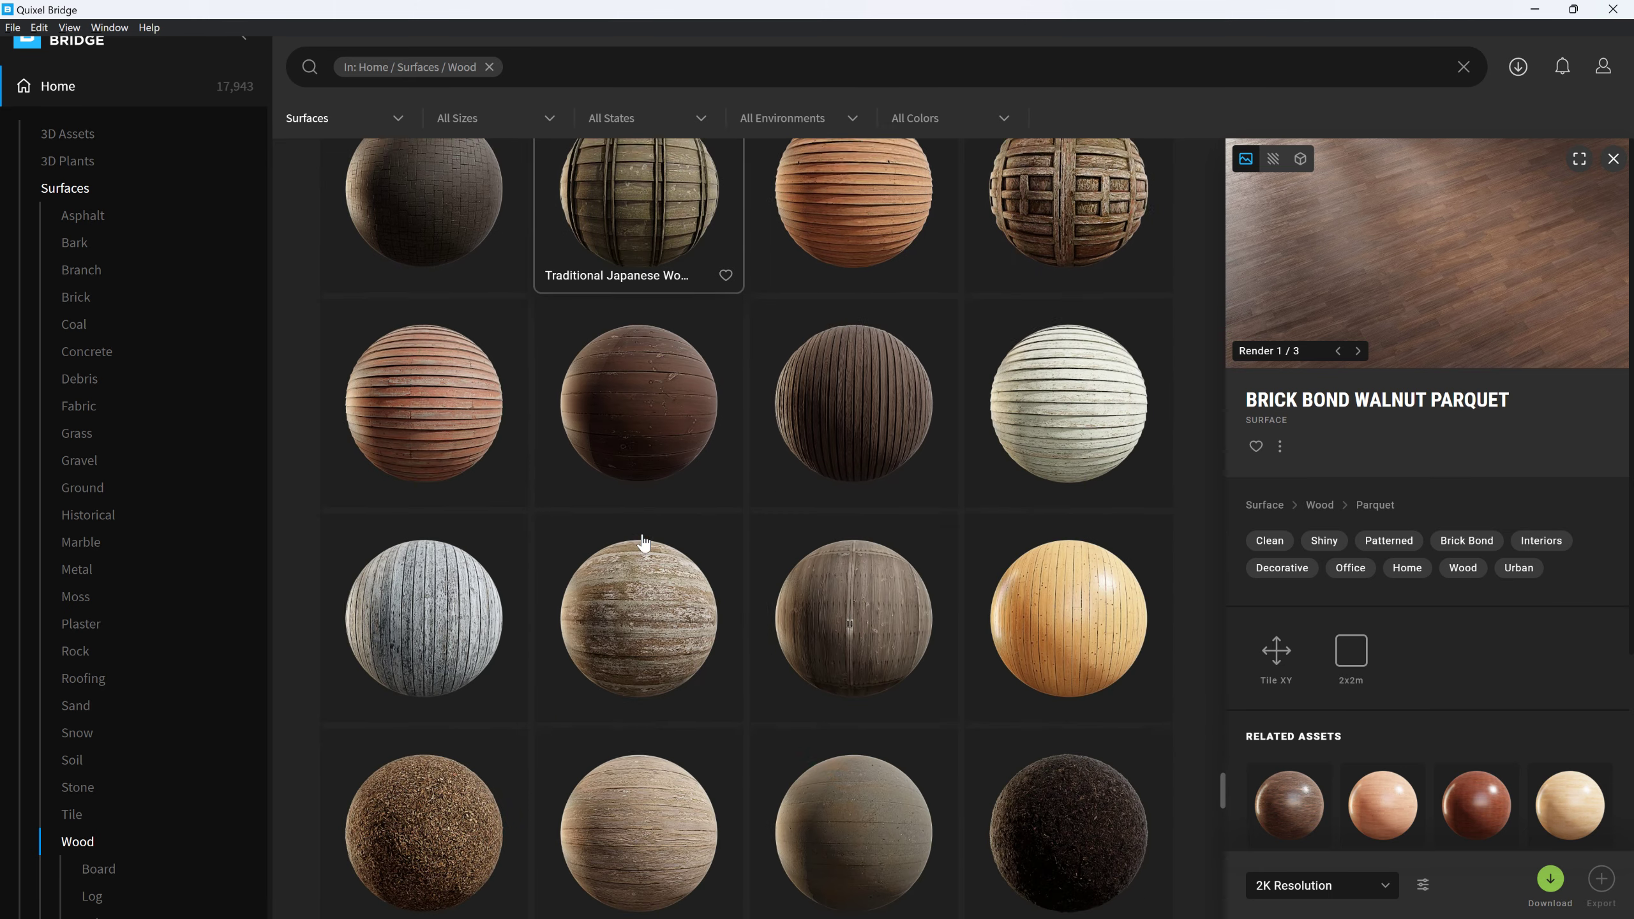
pyautogui.scroll(-5, 644, 544)
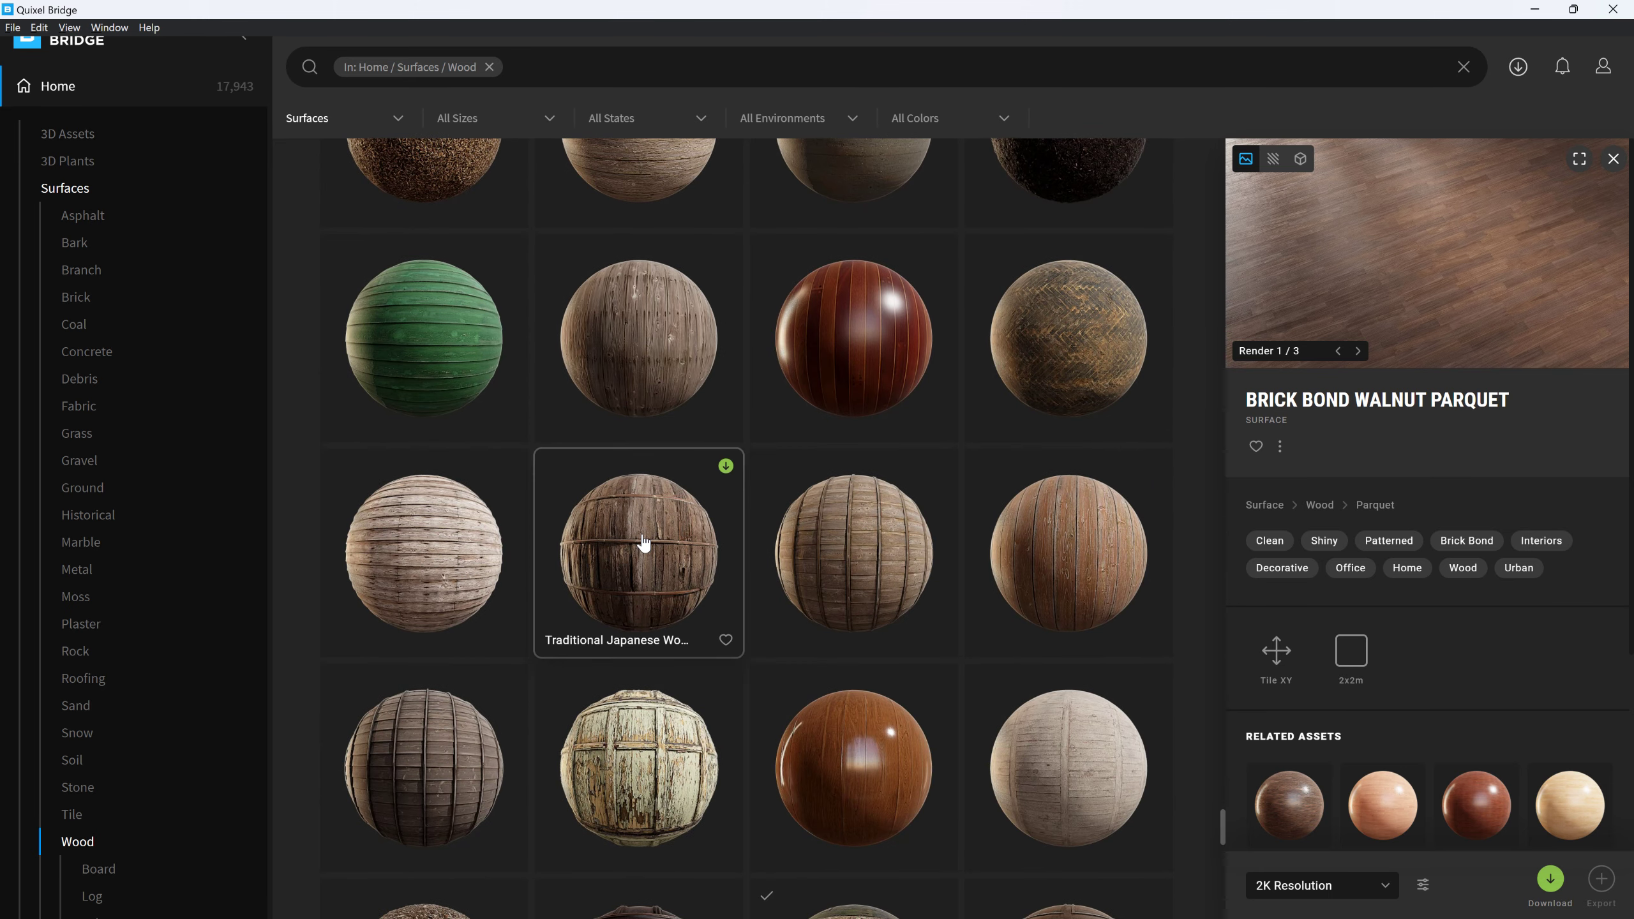
pyautogui.scroll(-3, 644, 544)
pyautogui.click(834, 336)
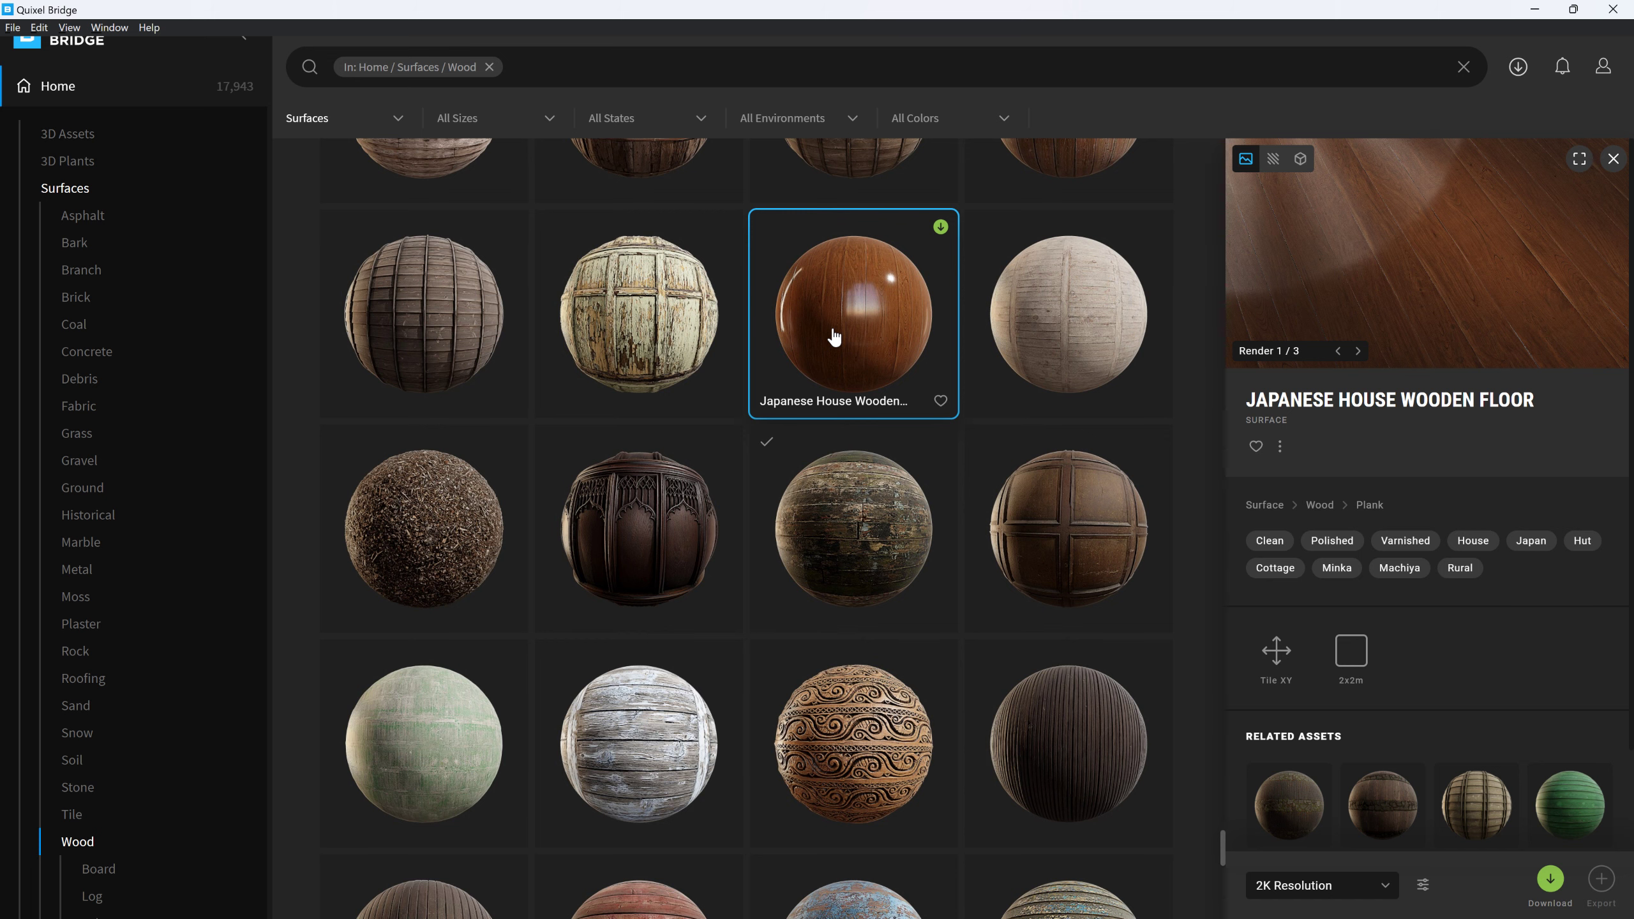
# Examine the remaining Wood surfaces, including the oak, rosewood, walnut and ash parquets, for a distinctive wood texture
pyautogui.scroll(-10, 847, 363)
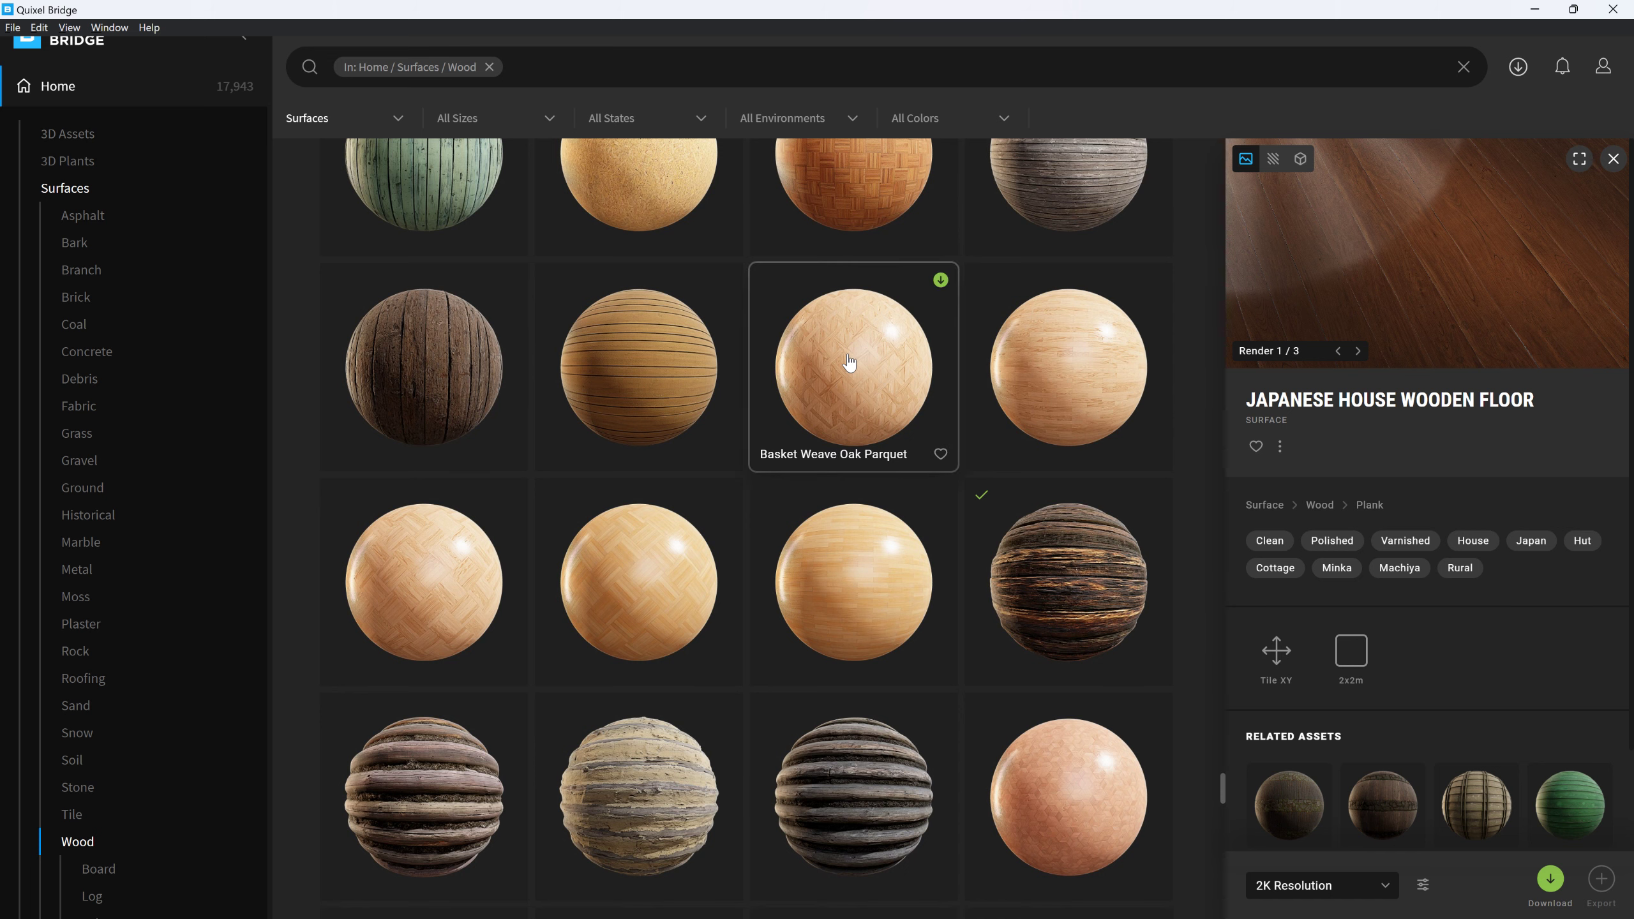
pyautogui.scroll(-10, 848, 363)
pyautogui.scroll(-5, 848, 362)
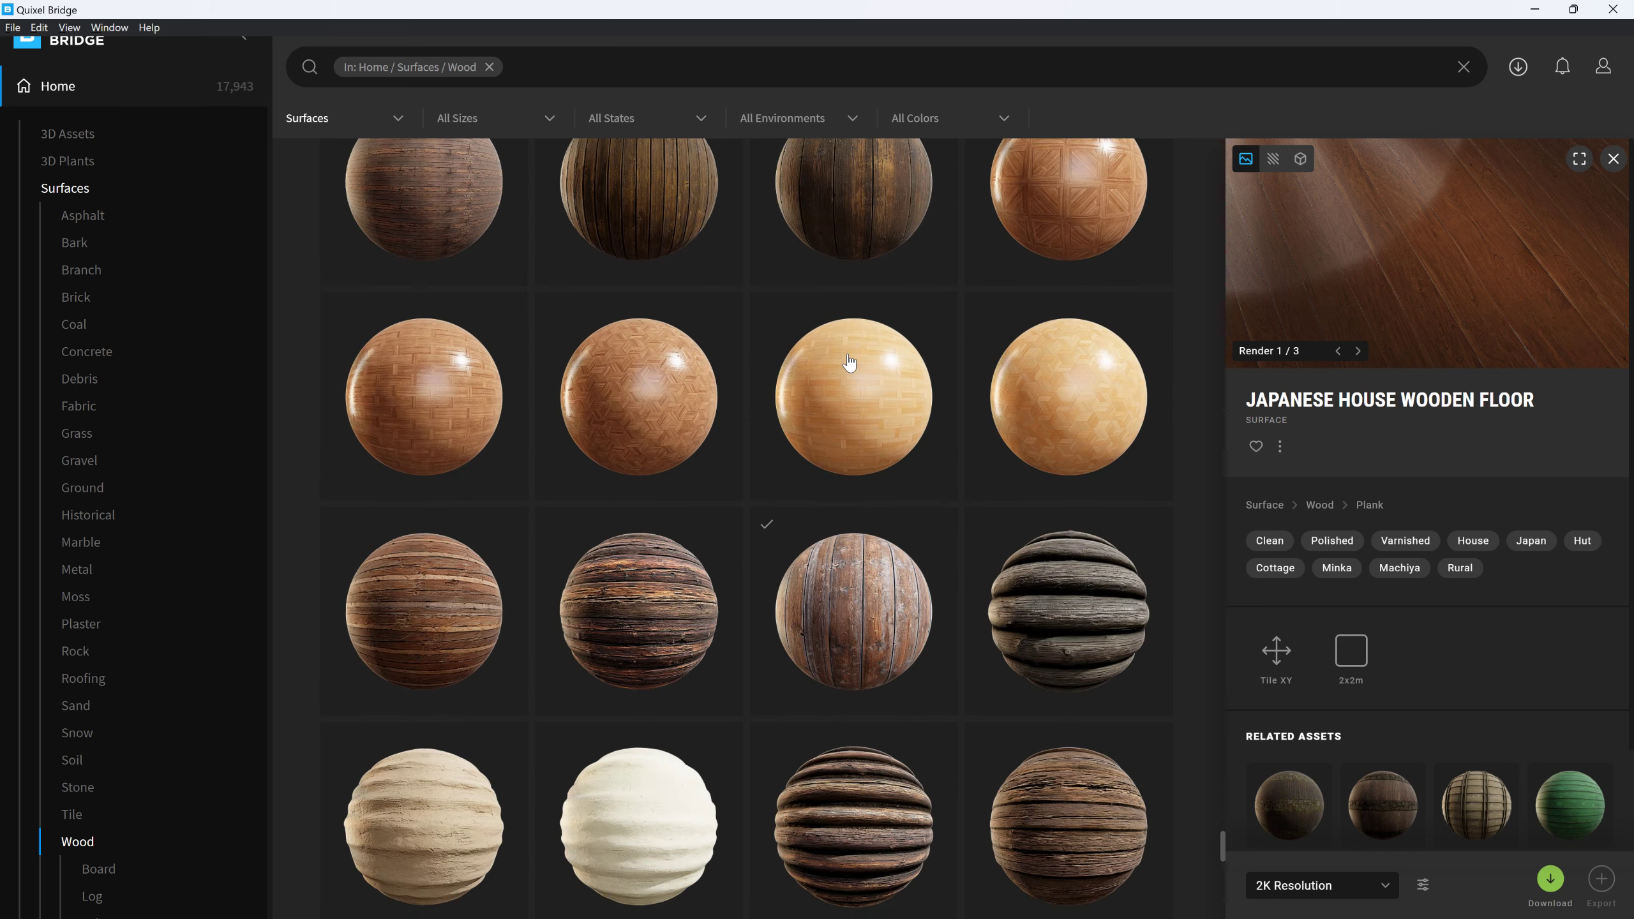
pyautogui.scroll(-5, 848, 362)
pyautogui.scroll(-5, 848, 362)
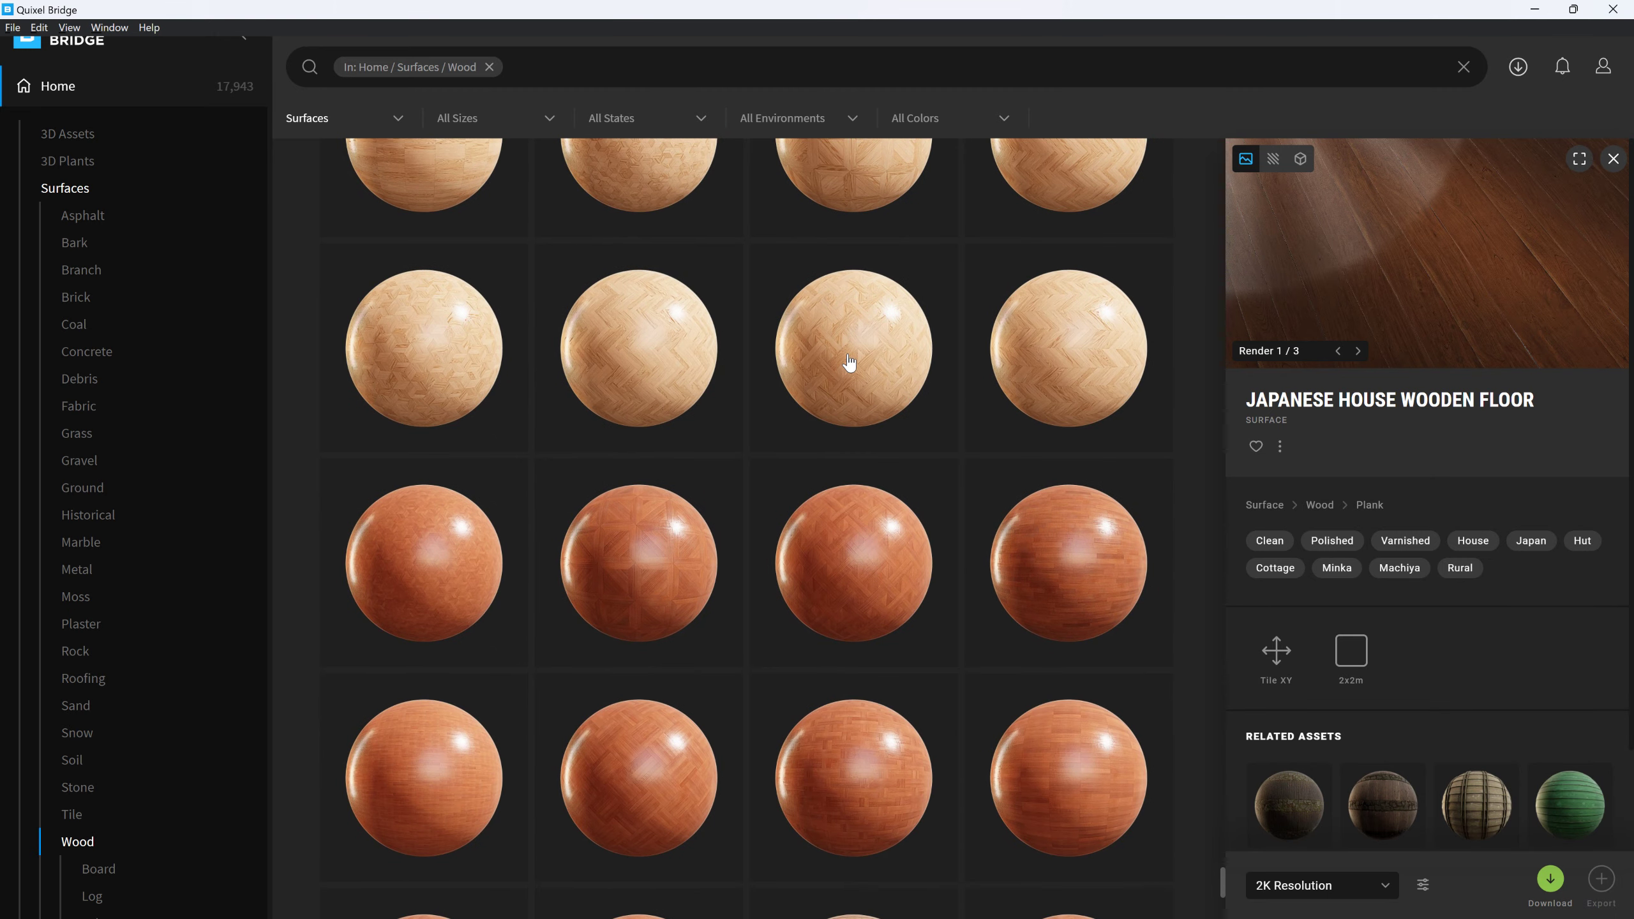
pyautogui.scroll(-5, 847, 363)
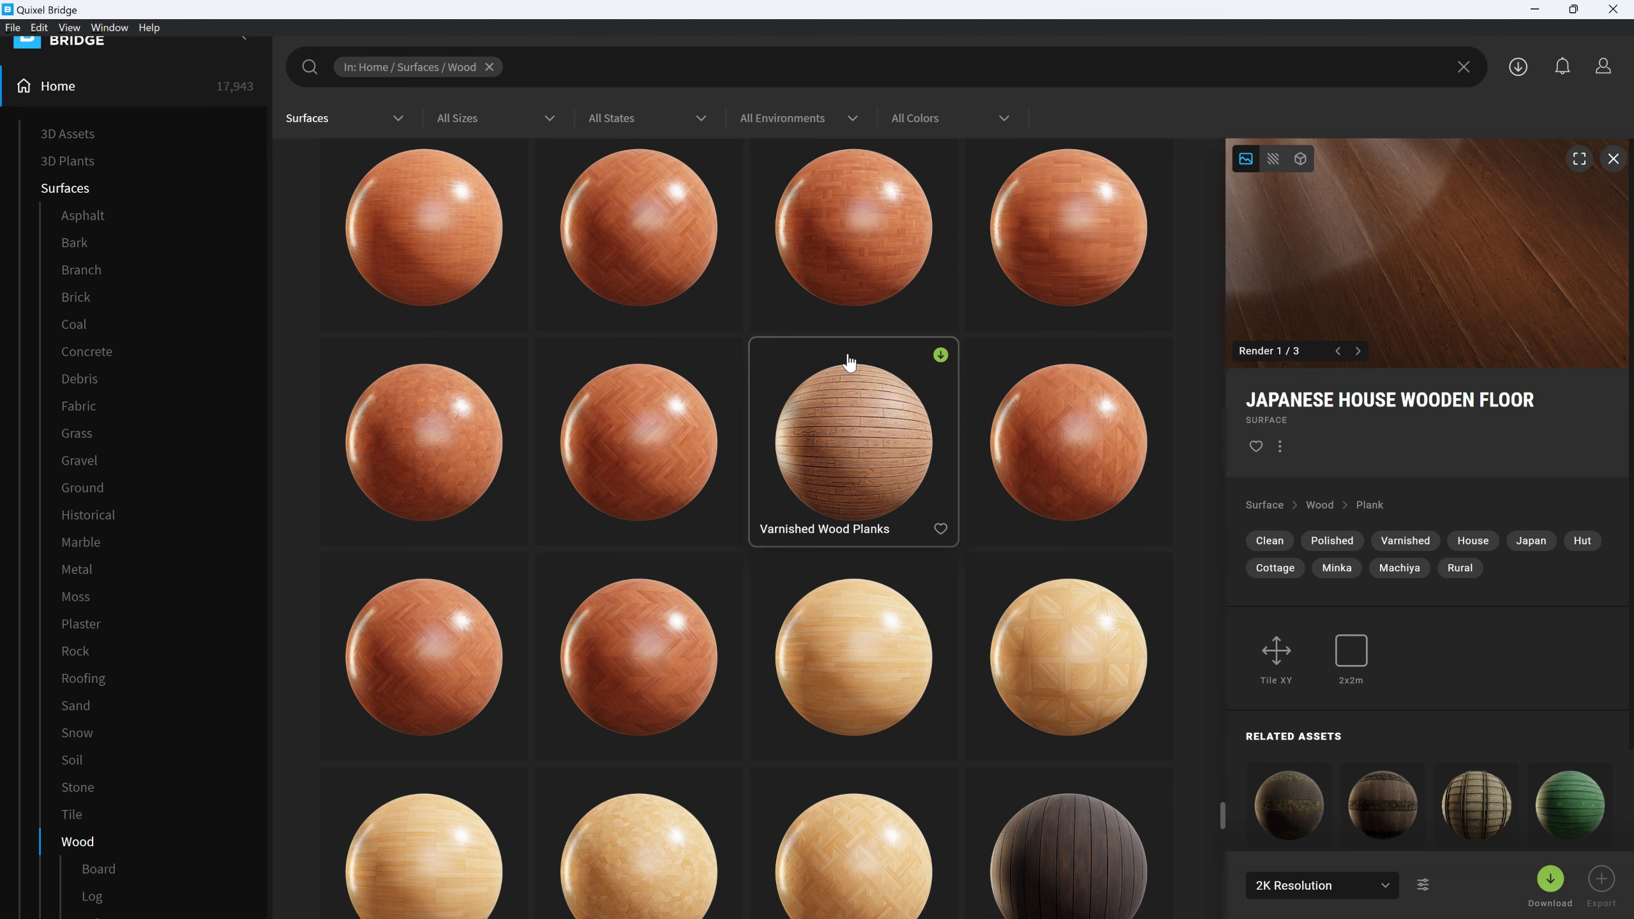
pyautogui.scroll(-5, 847, 362)
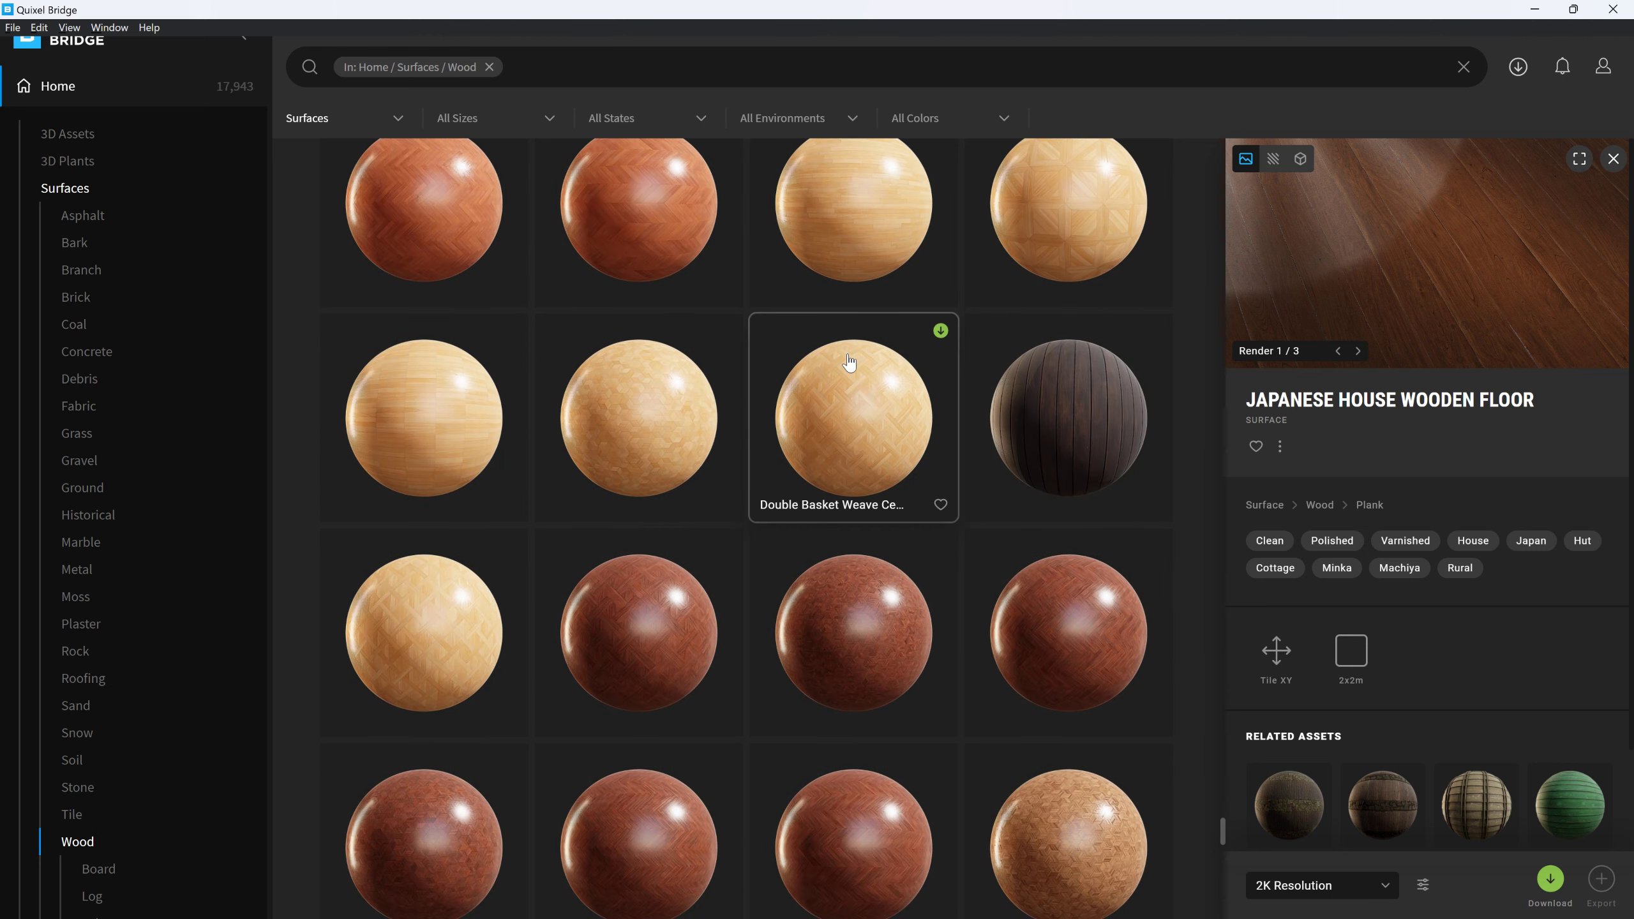
pyautogui.scroll(-5, 848, 363)
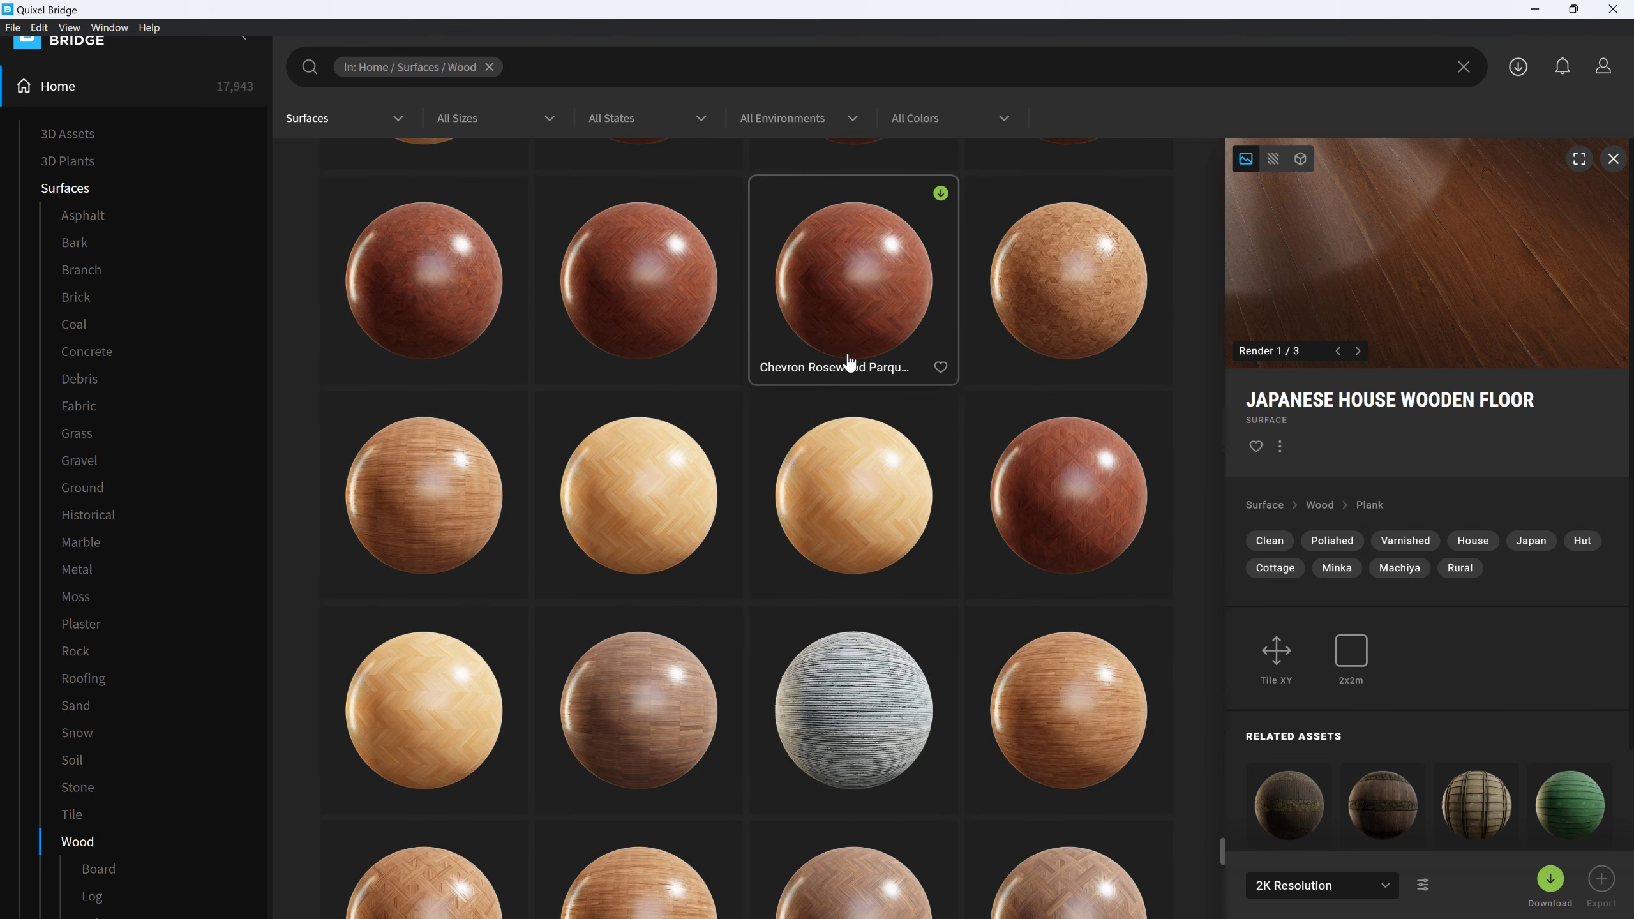
pyautogui.scroll(-5, 847, 362)
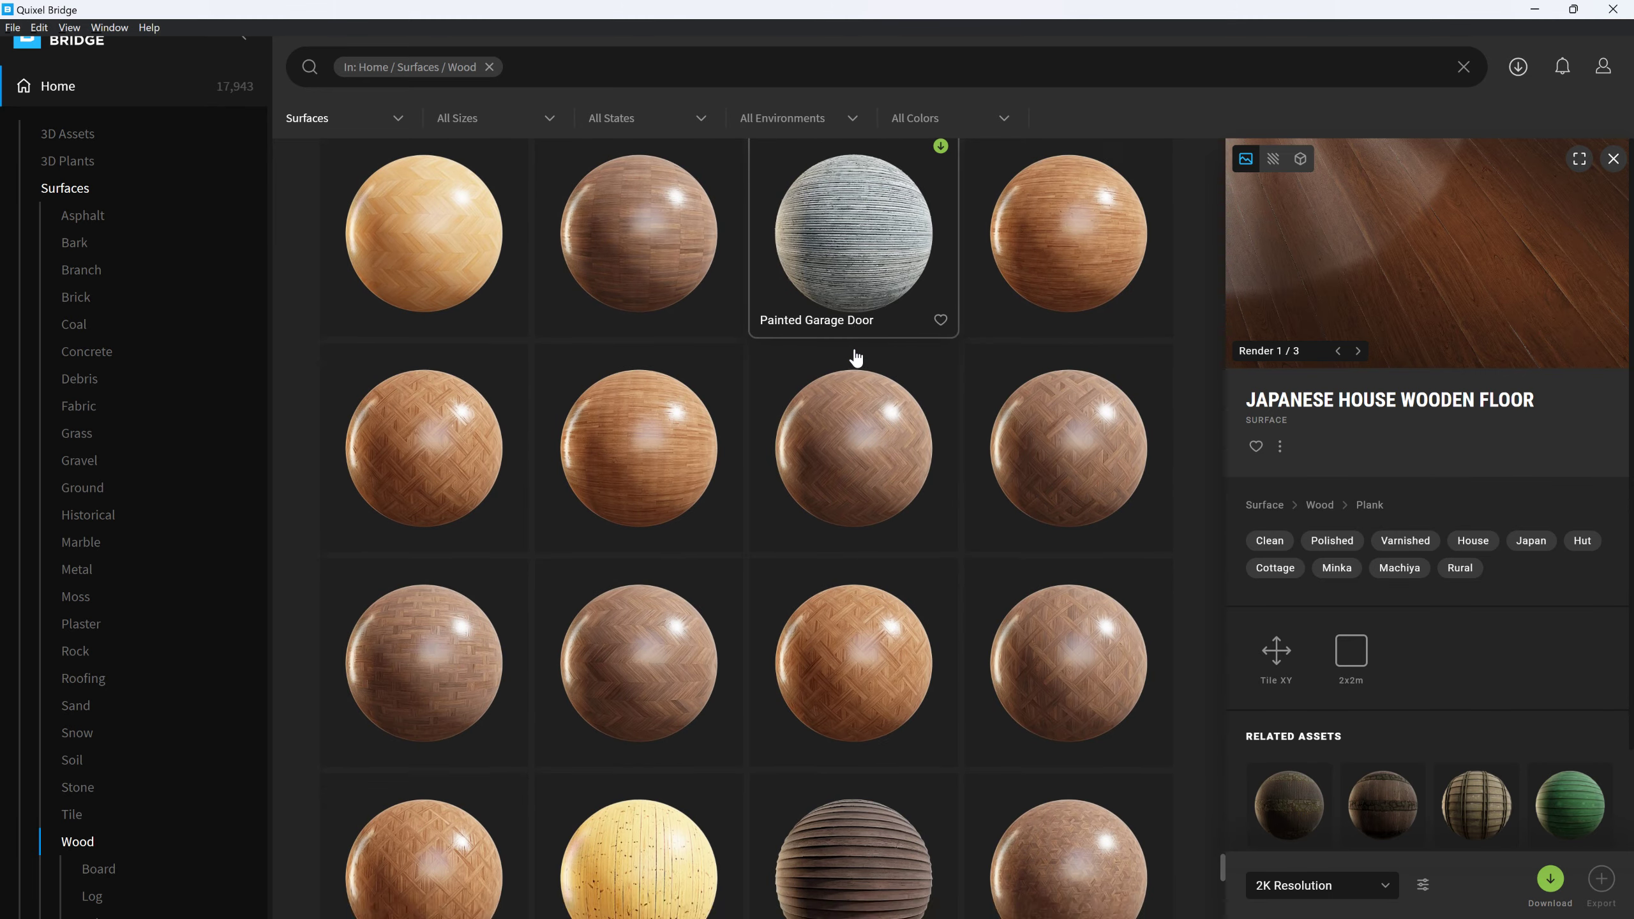
pyautogui.scroll(-10, 854, 358)
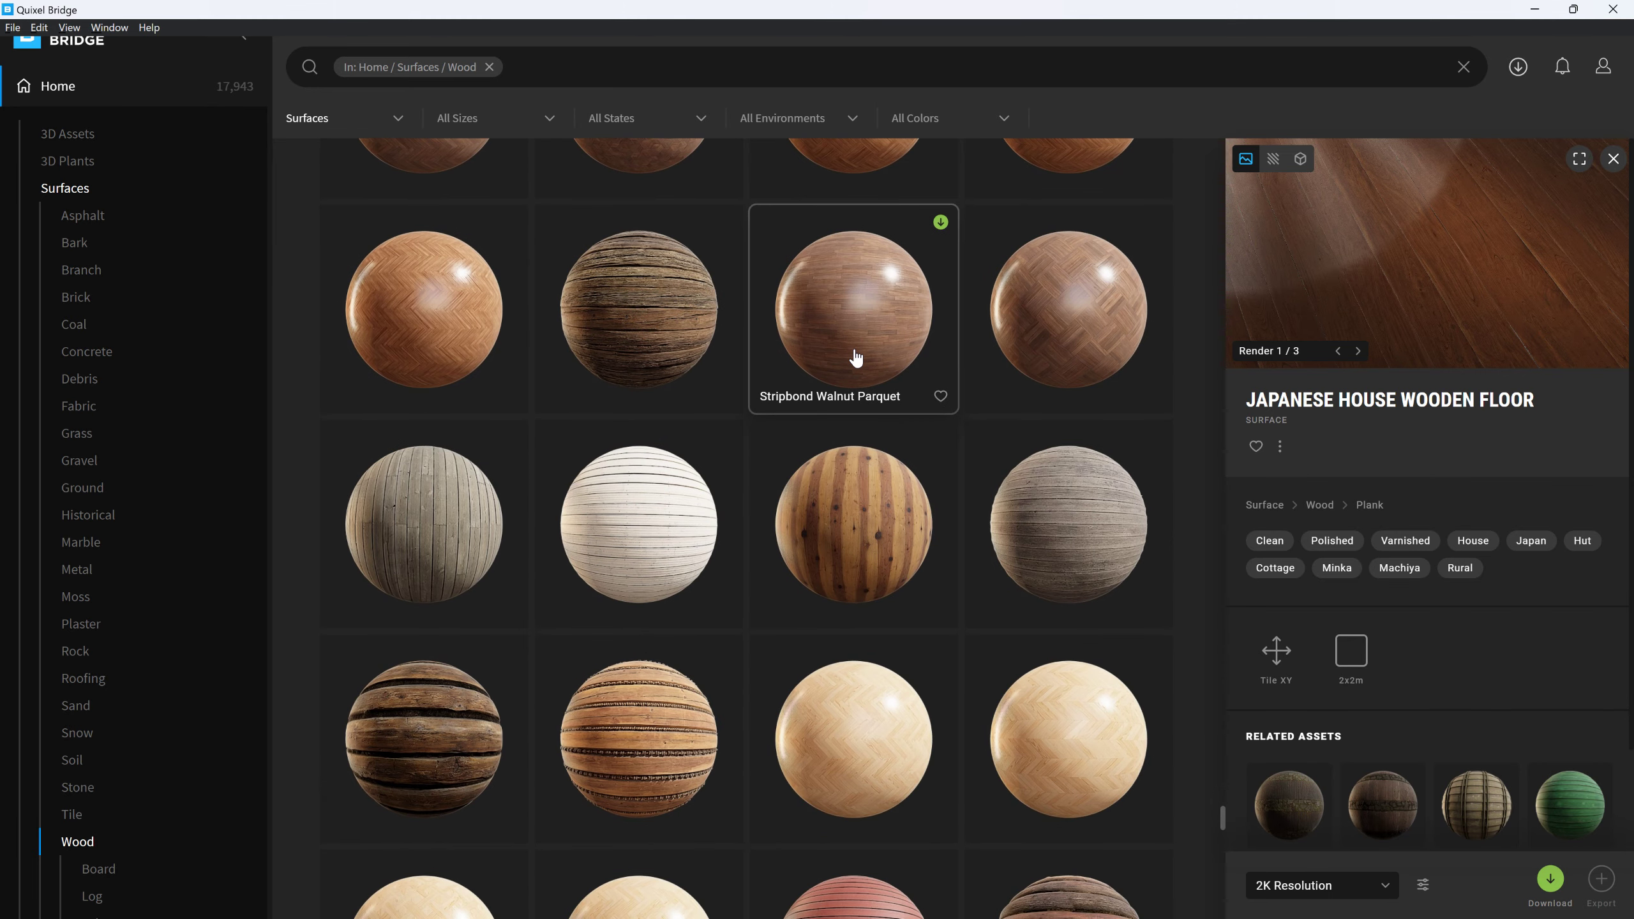
pyautogui.scroll(-10, 854, 358)
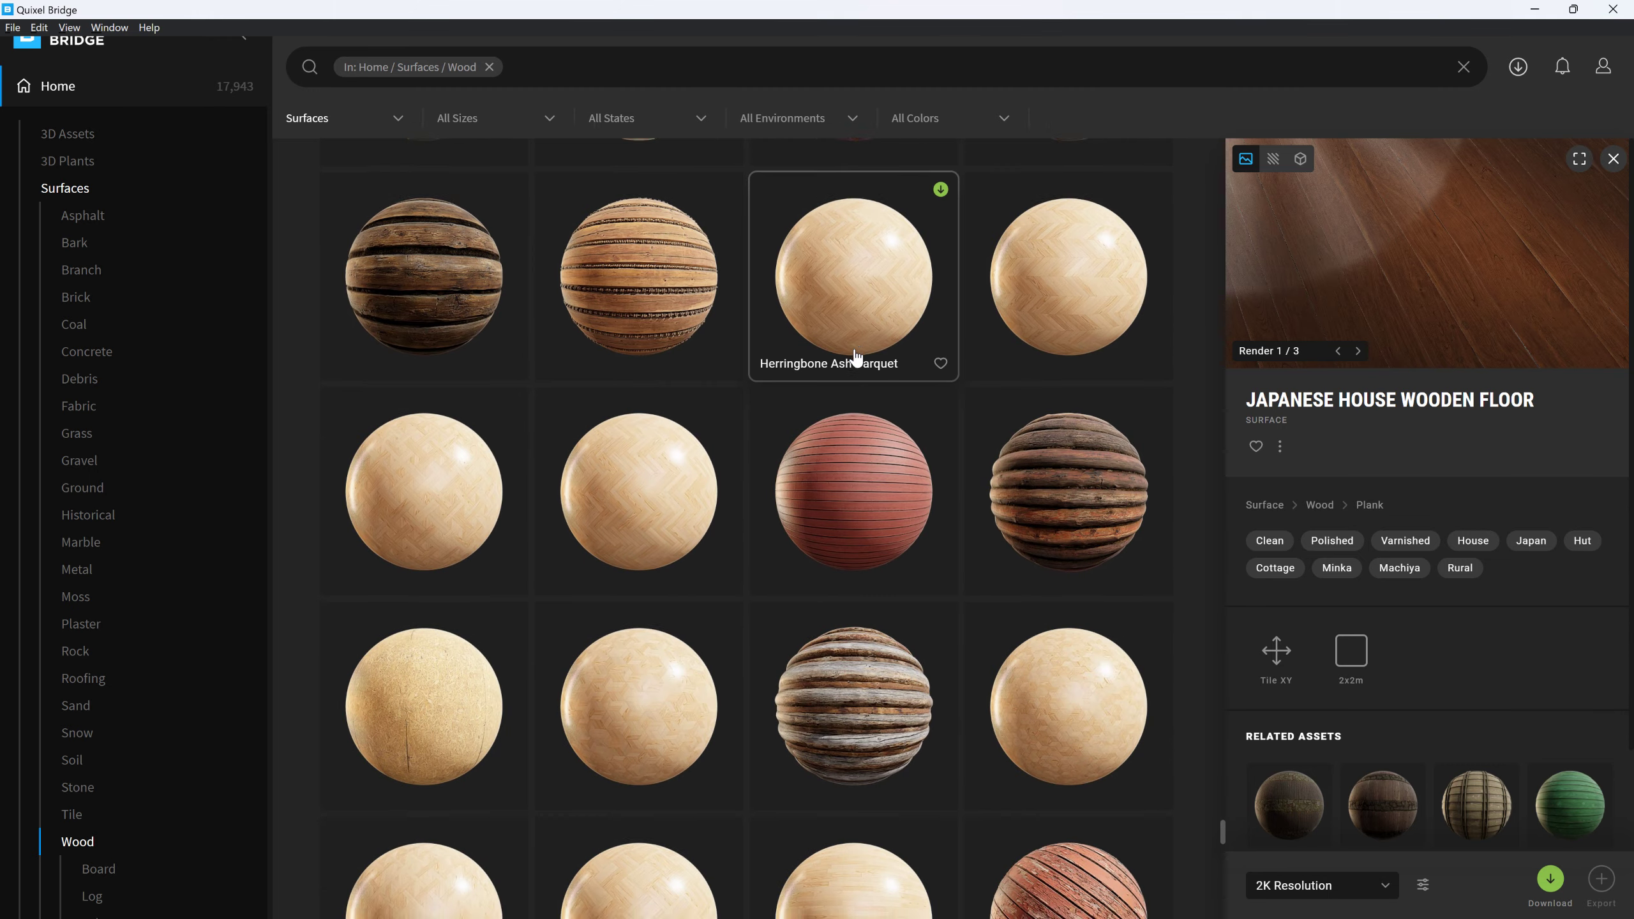
# Open the Rosewood Veneer surface and download it at 2K resolution
pyautogui.scroll(-10, 854, 358)
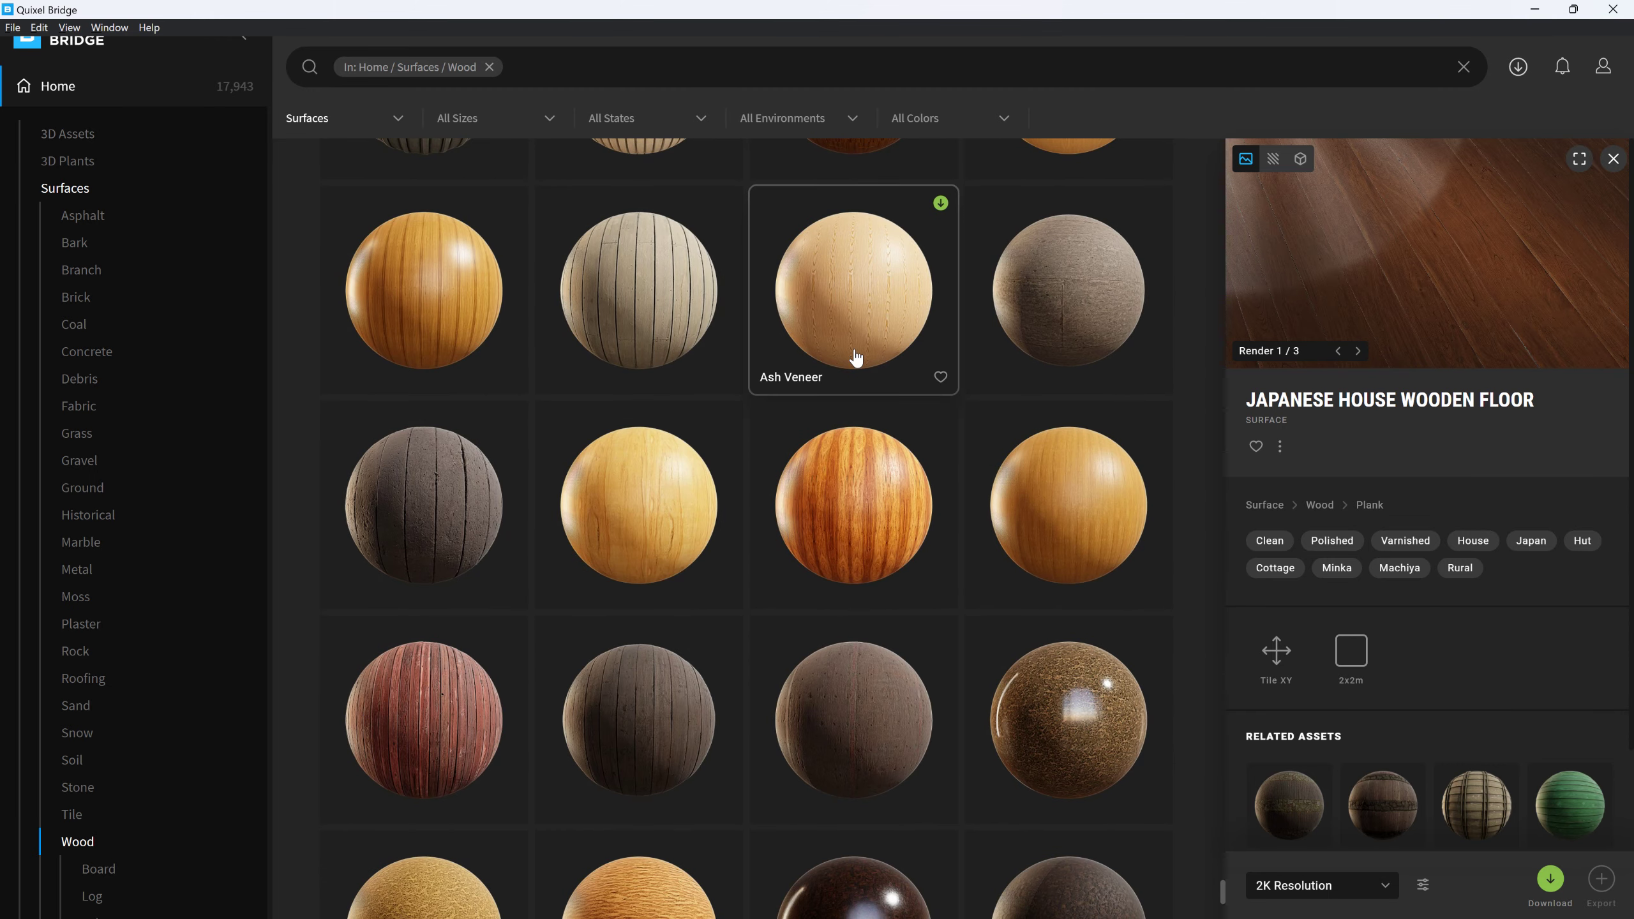
pyautogui.click(841, 511)
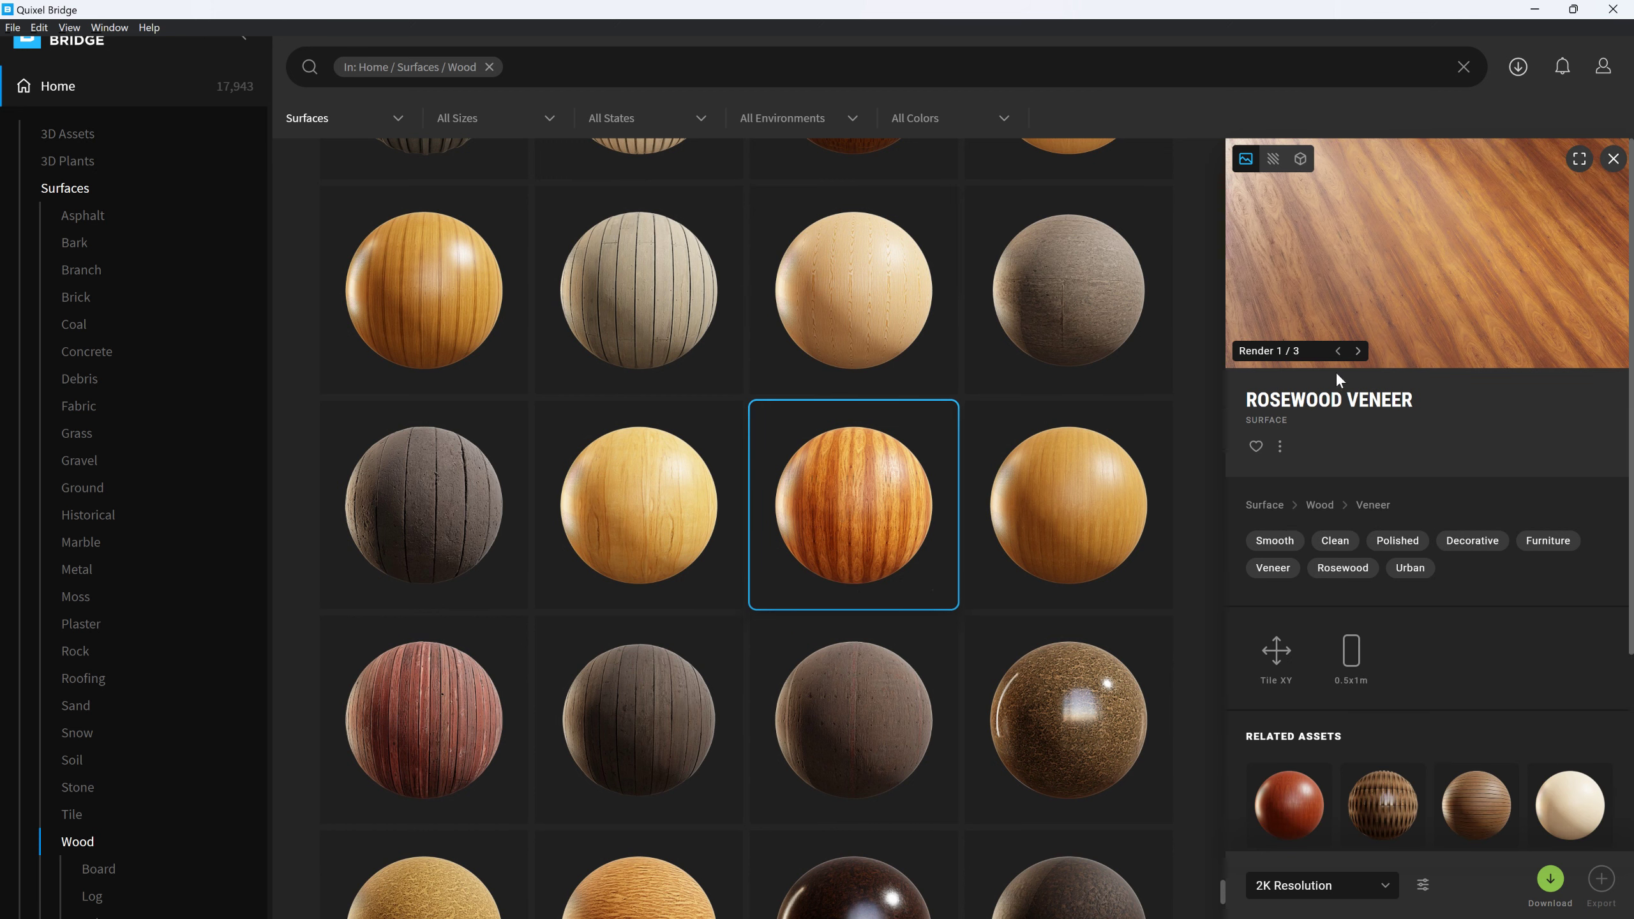
pyautogui.click(1550, 879)
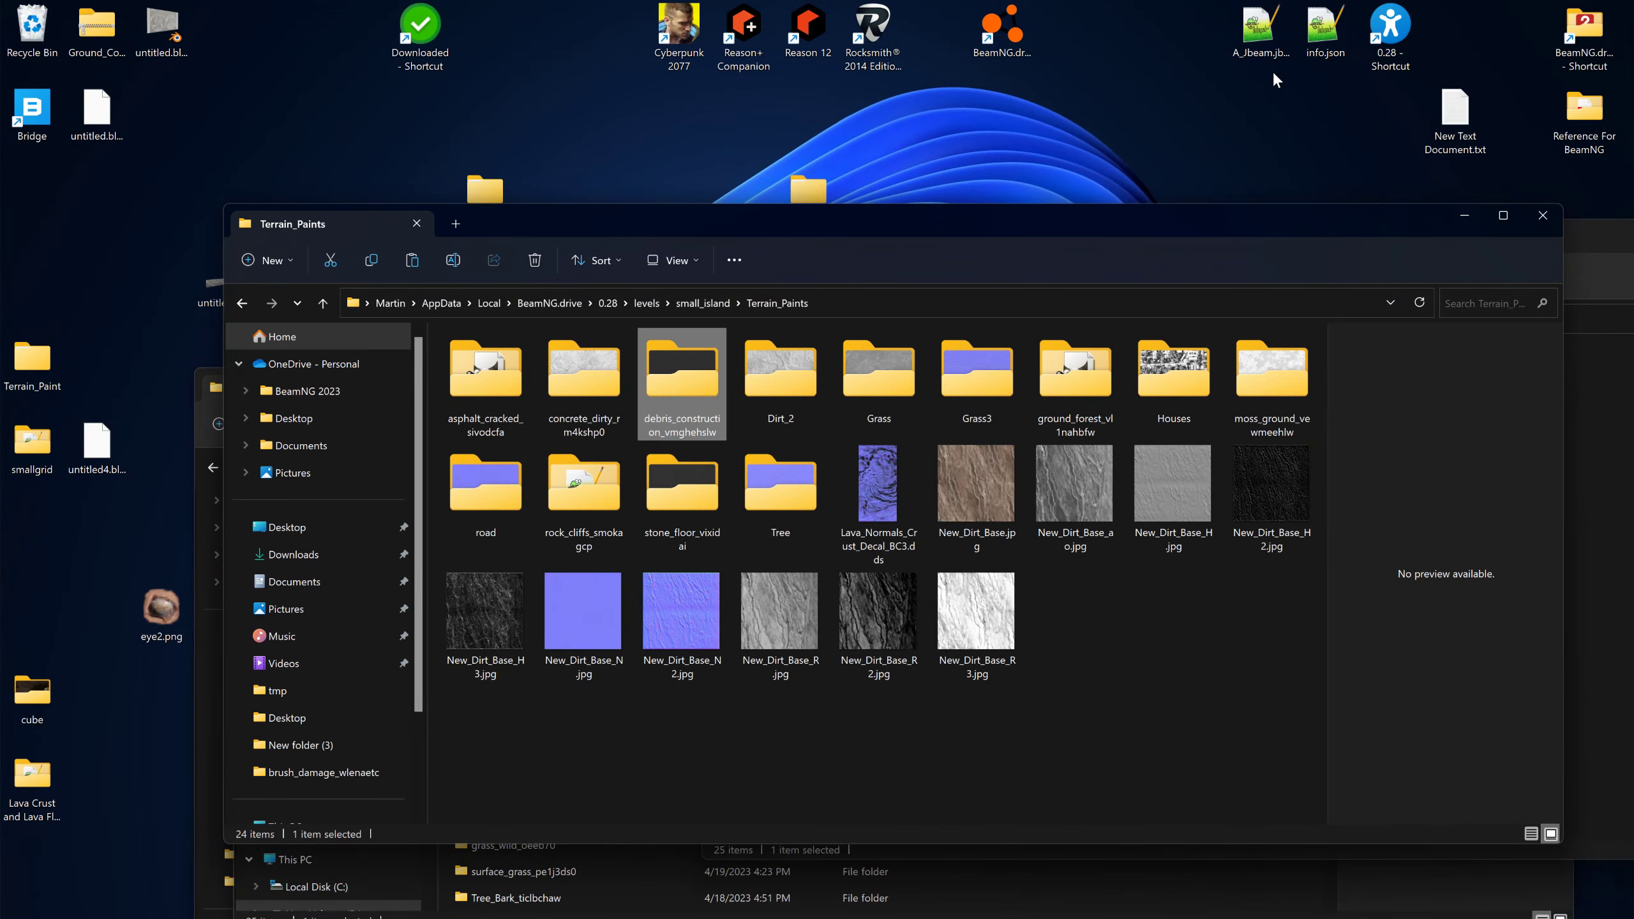
# Switch to File Explorer, move the Terrain_Paints window aside and bring the Bridge Downloaded surface folder to the front
pyautogui.moveTo(719, 225); pyautogui.dragTo(894, 400)
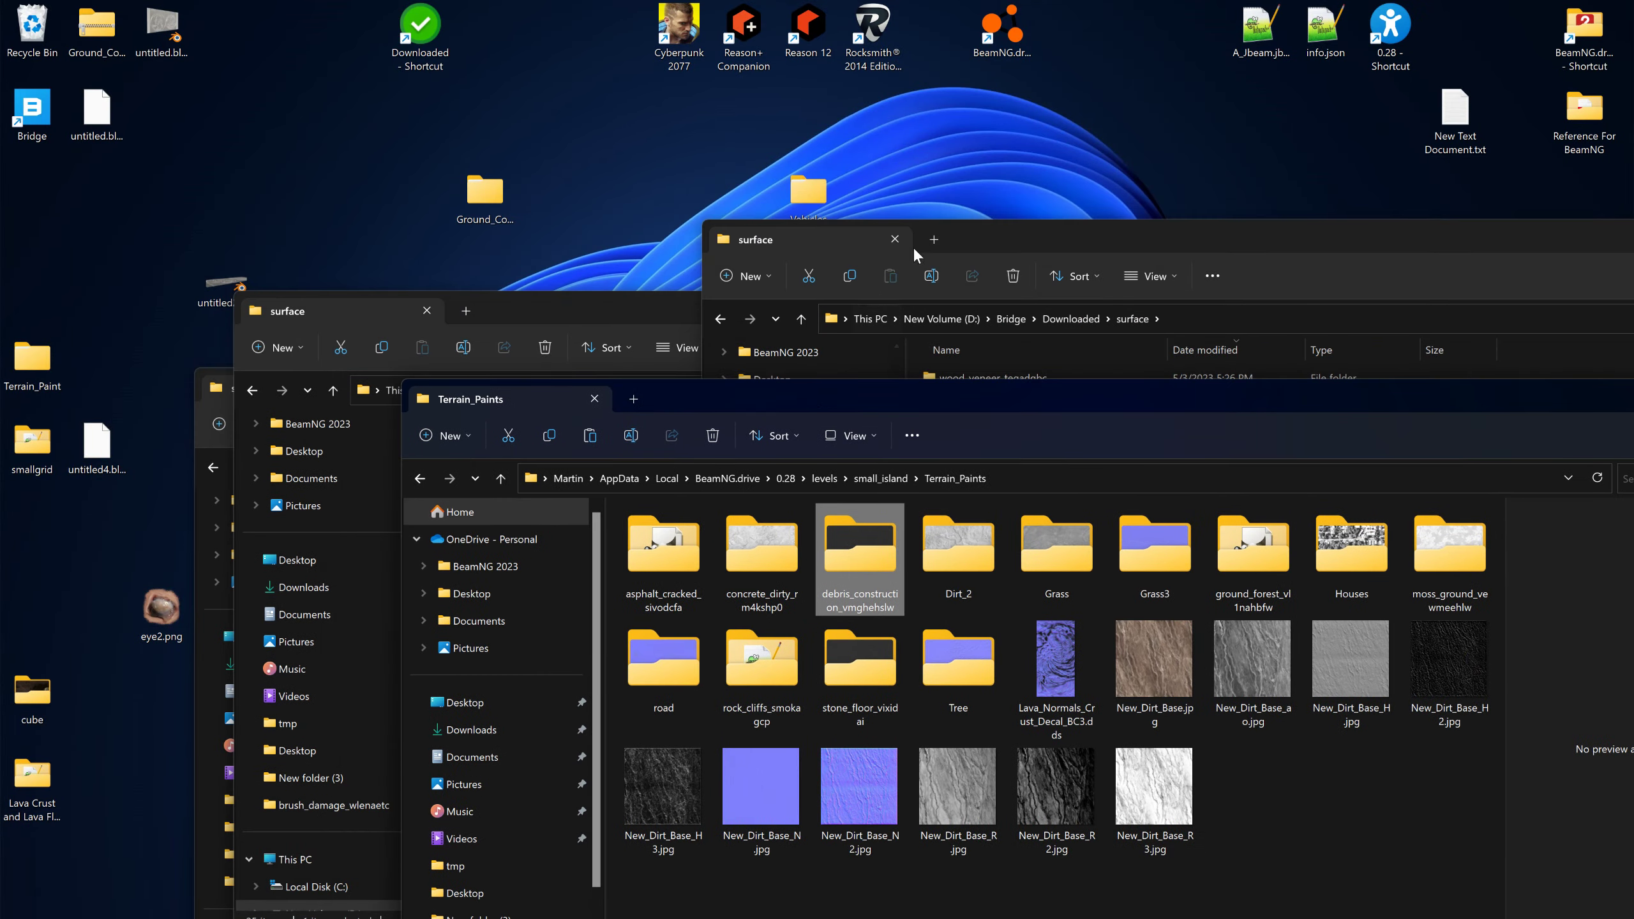
pyautogui.click(973, 231)
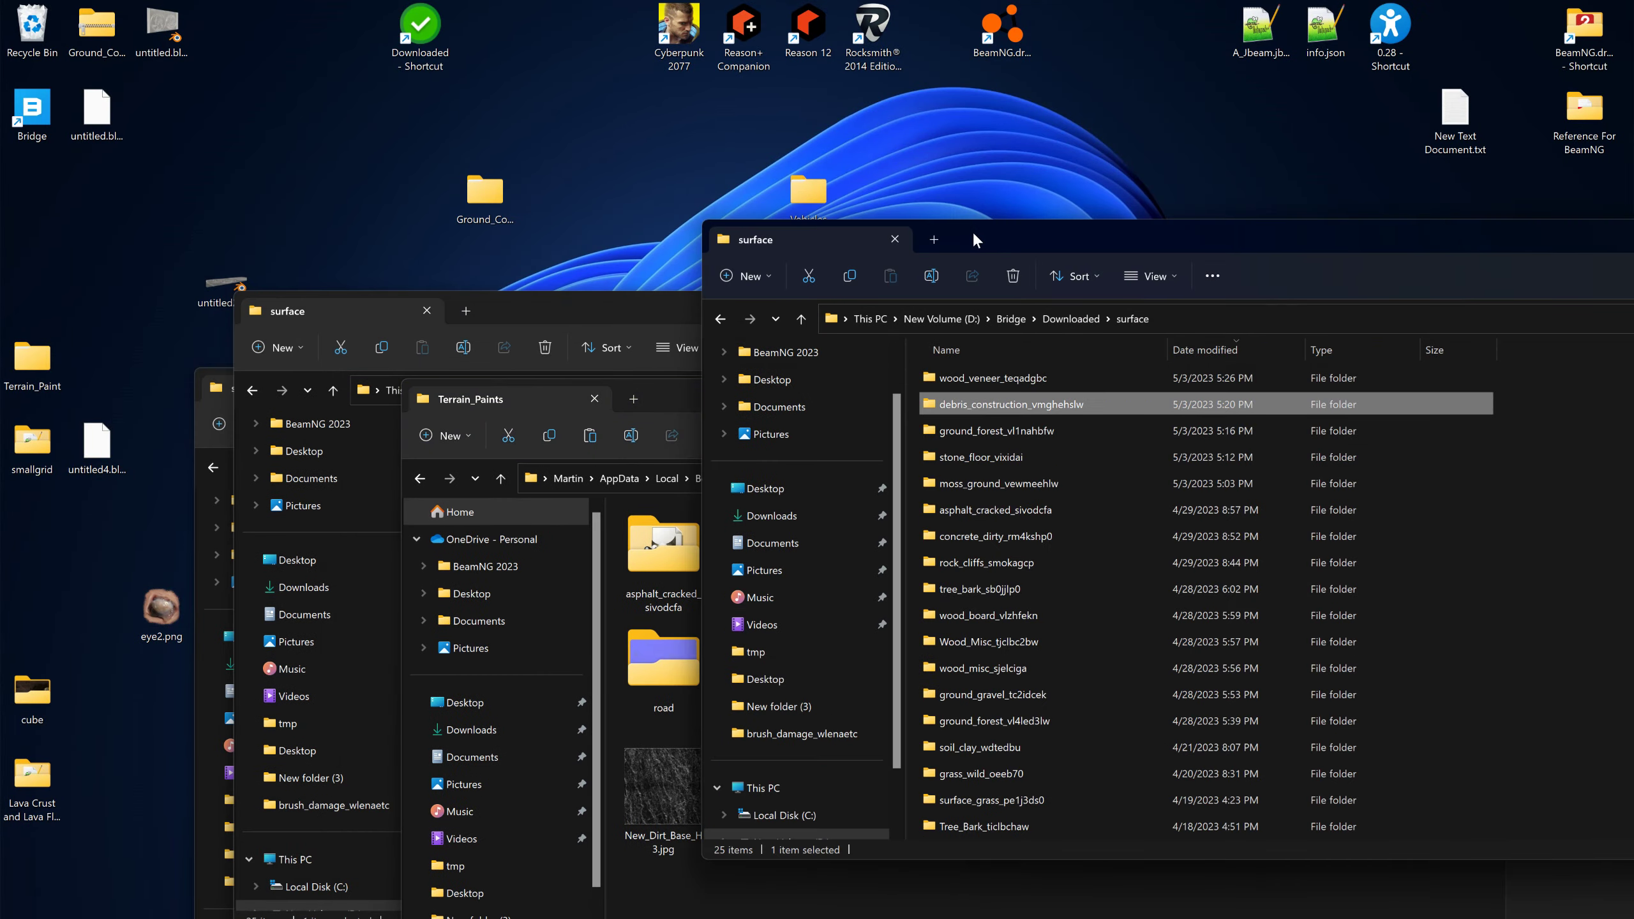
# Copy the wood_veneer_teqadgbc folder from surface into small_island's Terrain_Paints folder, closing one surplus surface window along the way
pyautogui.rightClick(1023, 375)
pyautogui.click(1071, 394)
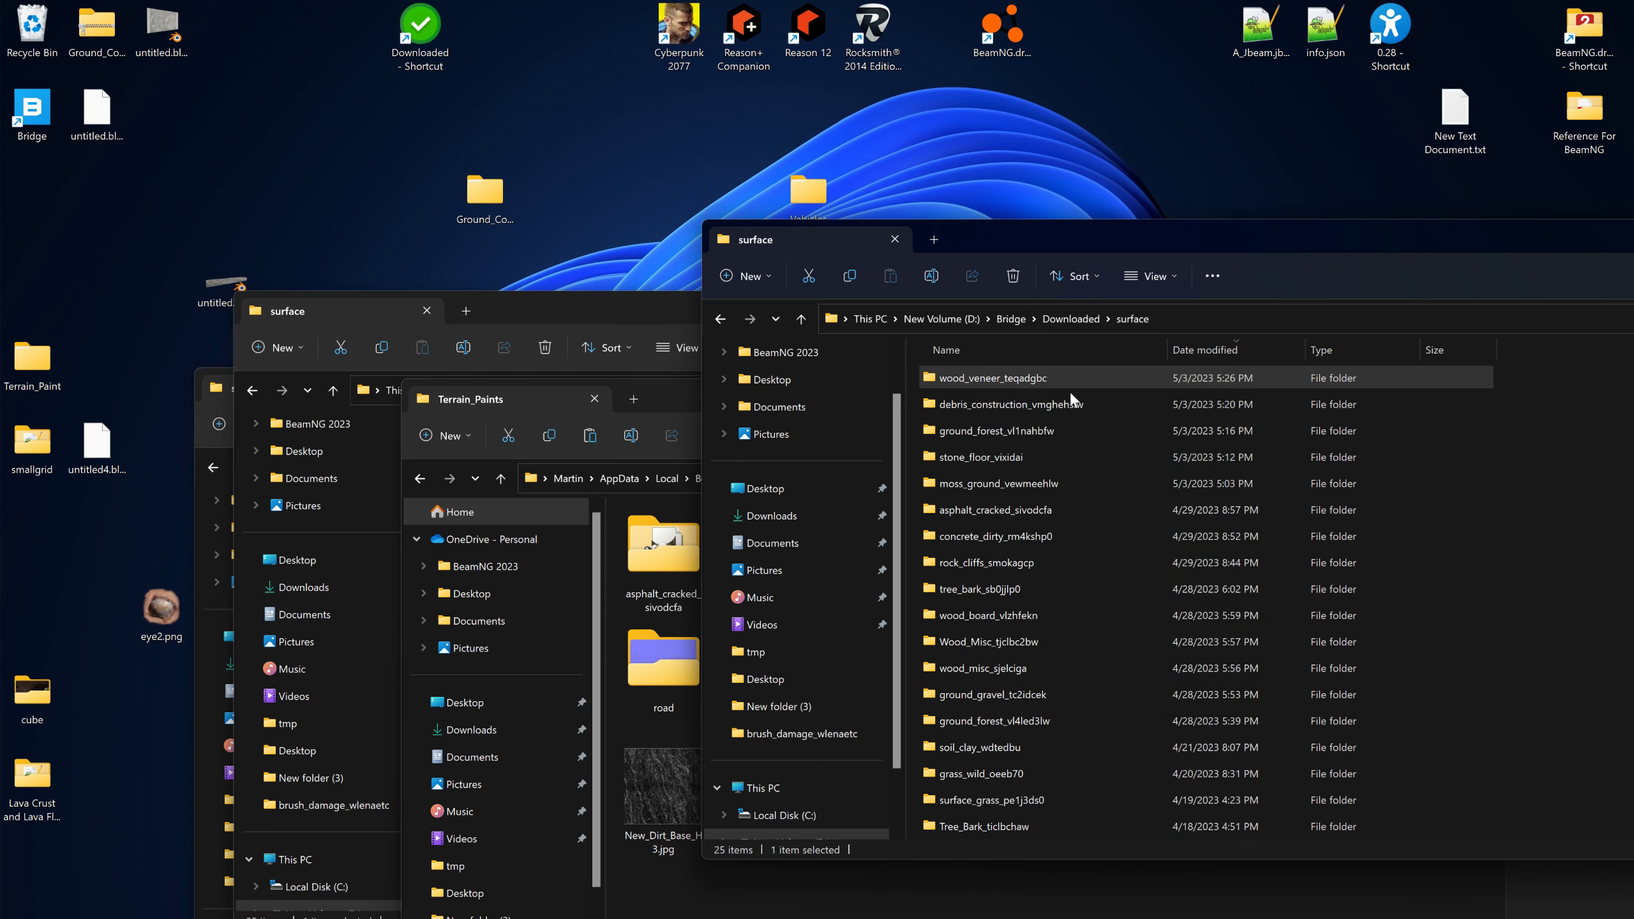
pyautogui.click(616, 306)
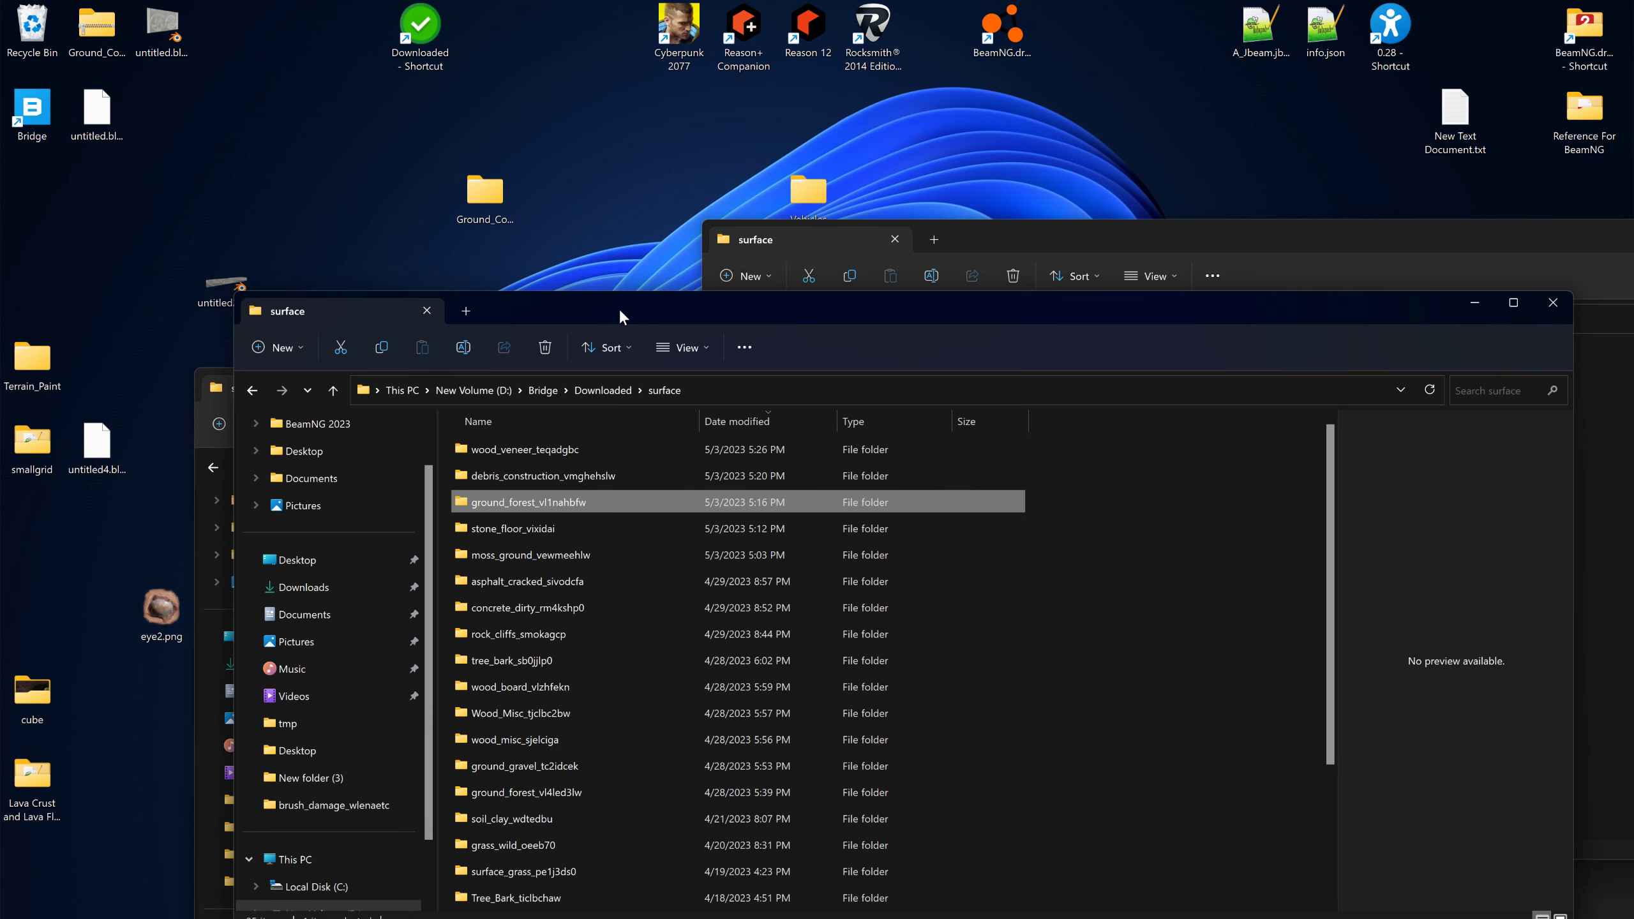
pyautogui.moveTo(709, 312); pyautogui.dragTo(711, 312)
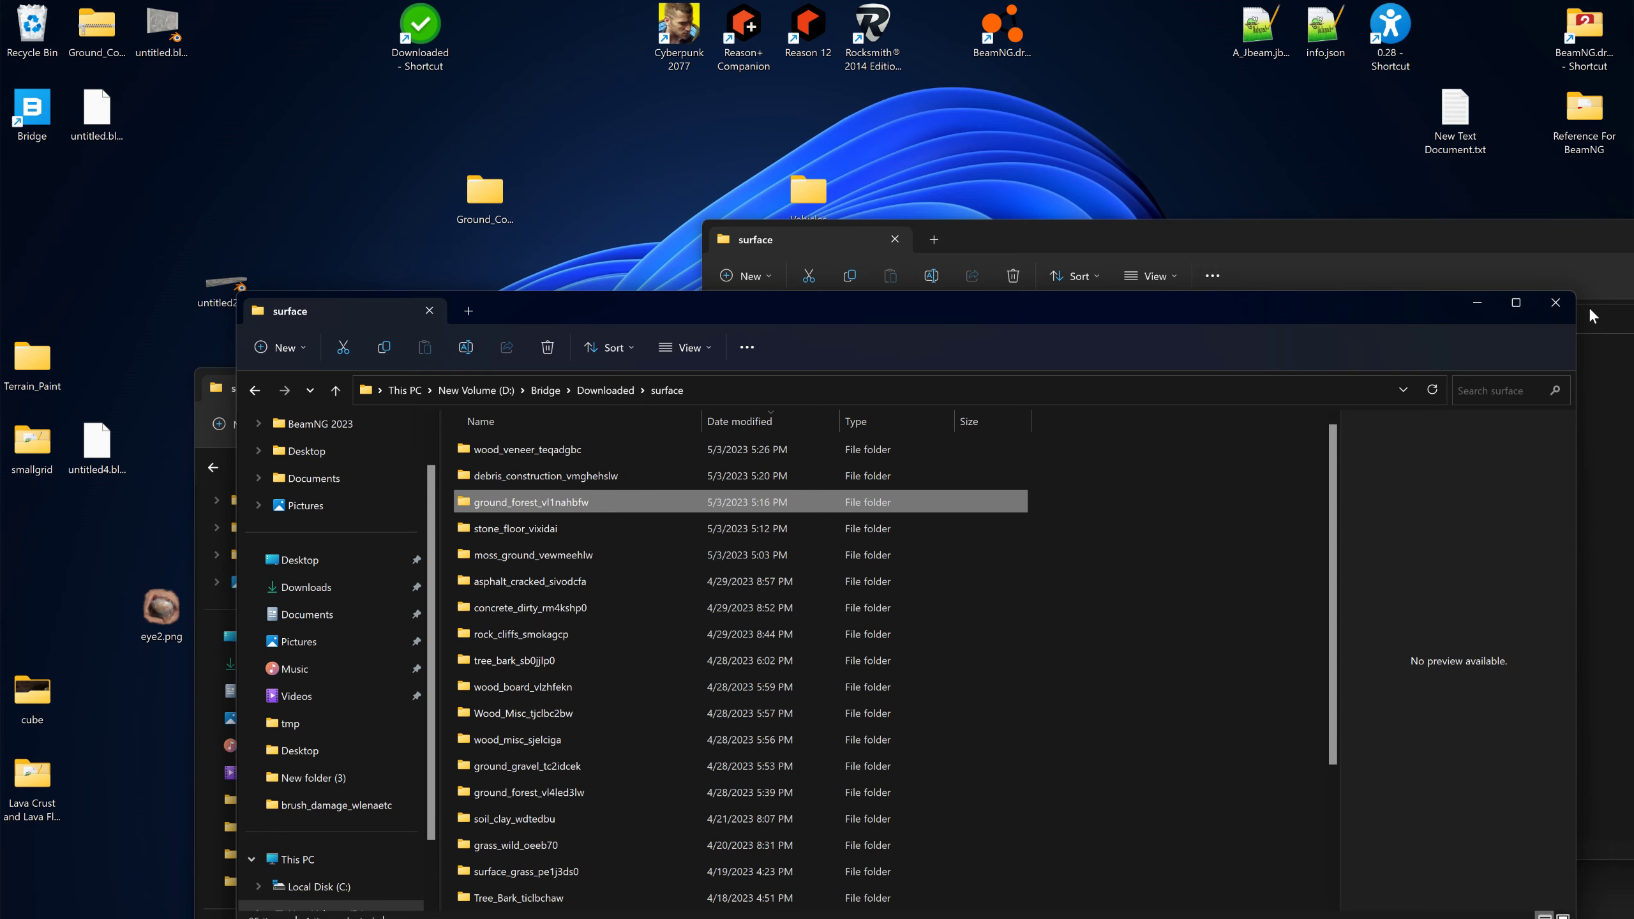
pyautogui.click(1555, 302)
pyautogui.click(605, 377)
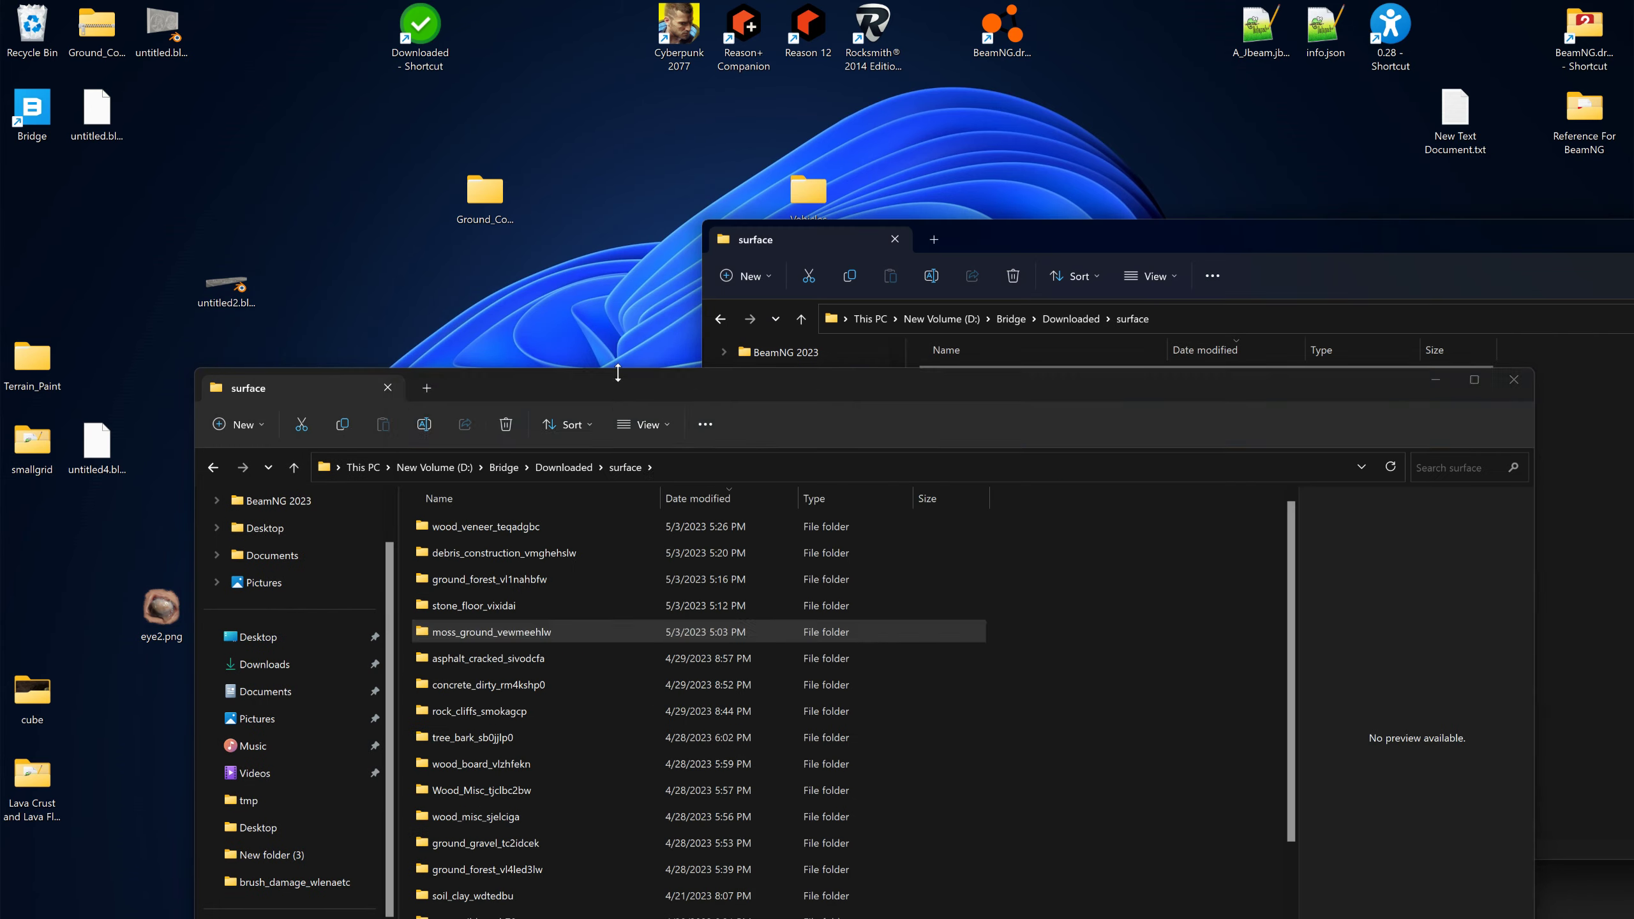
pyautogui.moveTo(640, 380); pyautogui.dragTo(619, 282)
pyautogui.moveTo(617, 109); pyautogui.dragTo(692, 447)
pyautogui.click(680, 390)
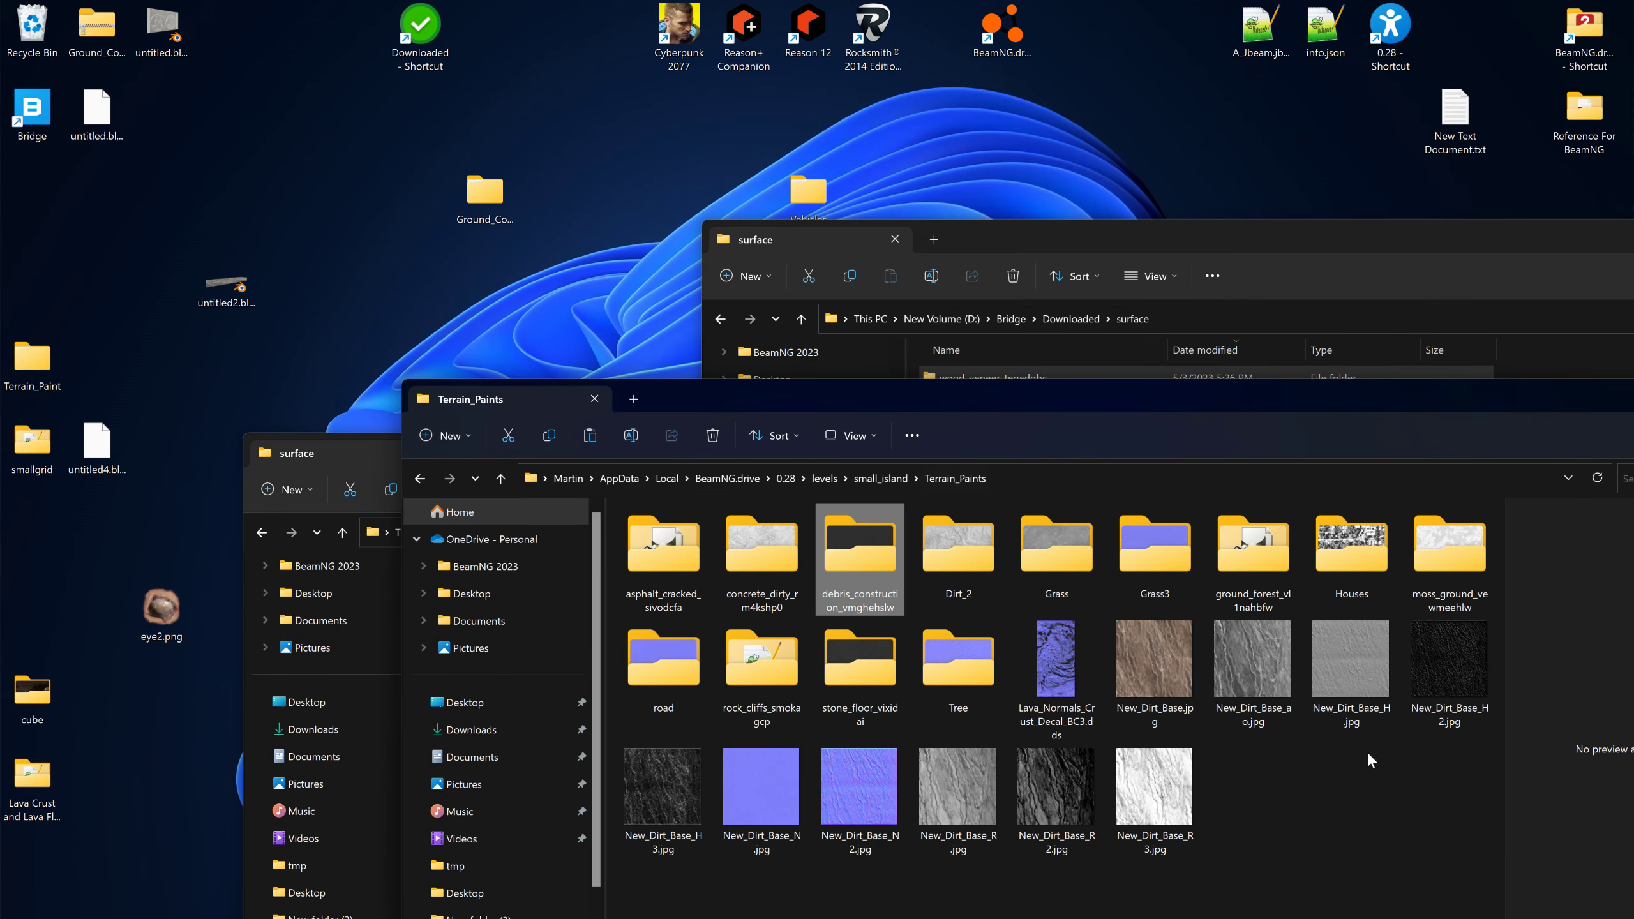
pyautogui.rightClick(1350, 781)
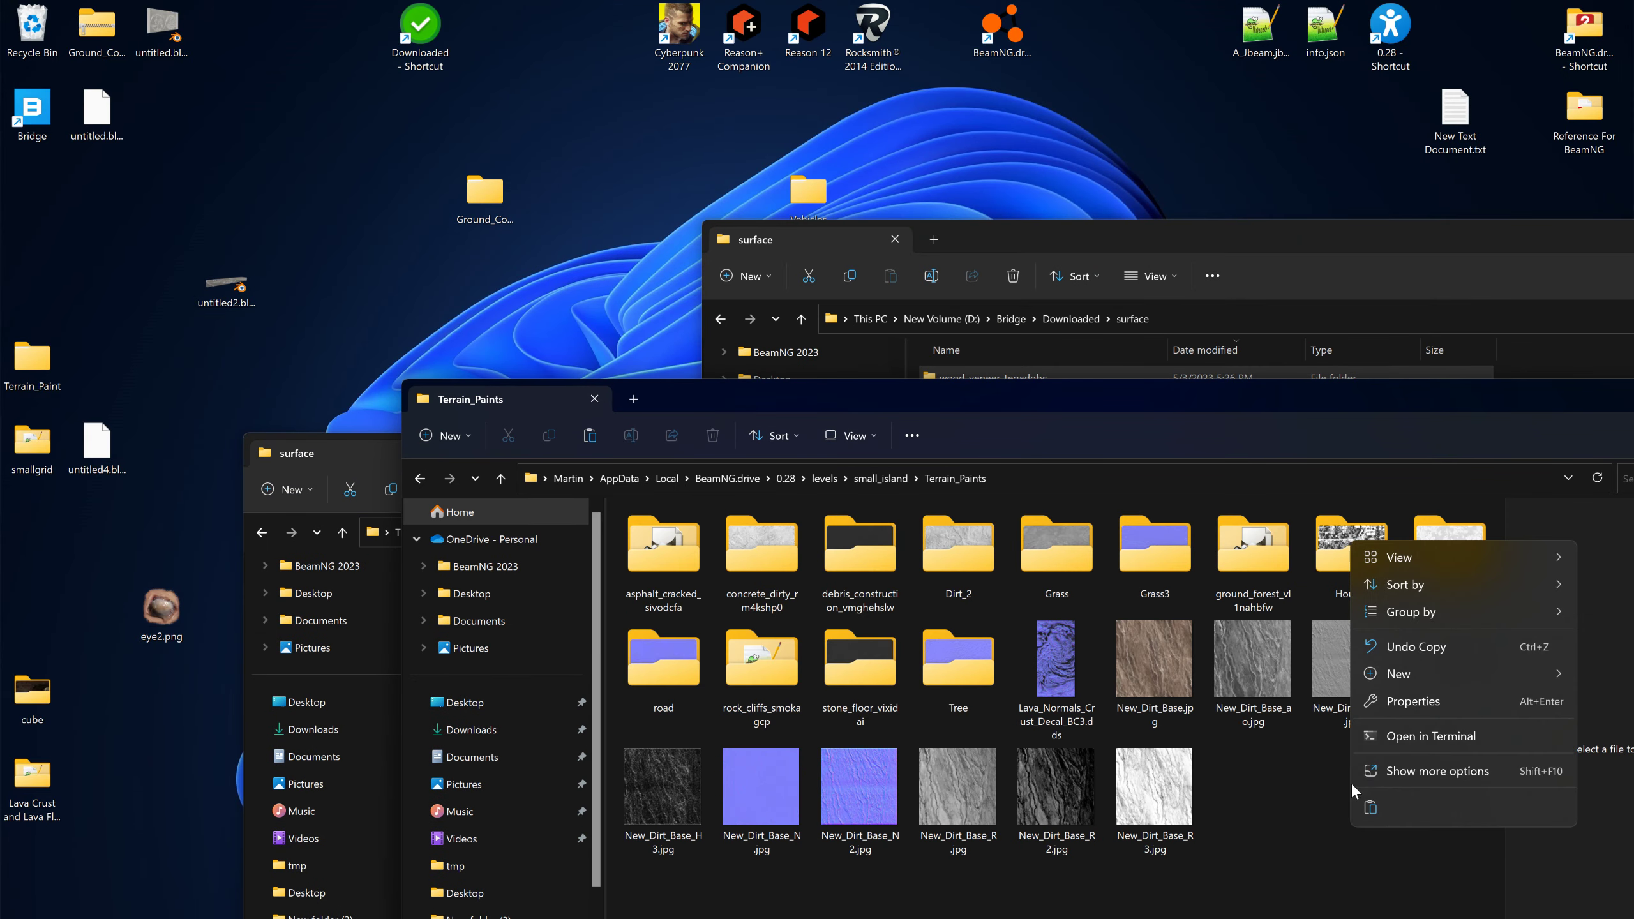
pyautogui.click(1382, 806)
# Switch to the BeamNG.drive world editor with the Terrain Material Library open
pyautogui.hotkey('alt', 'Tab')
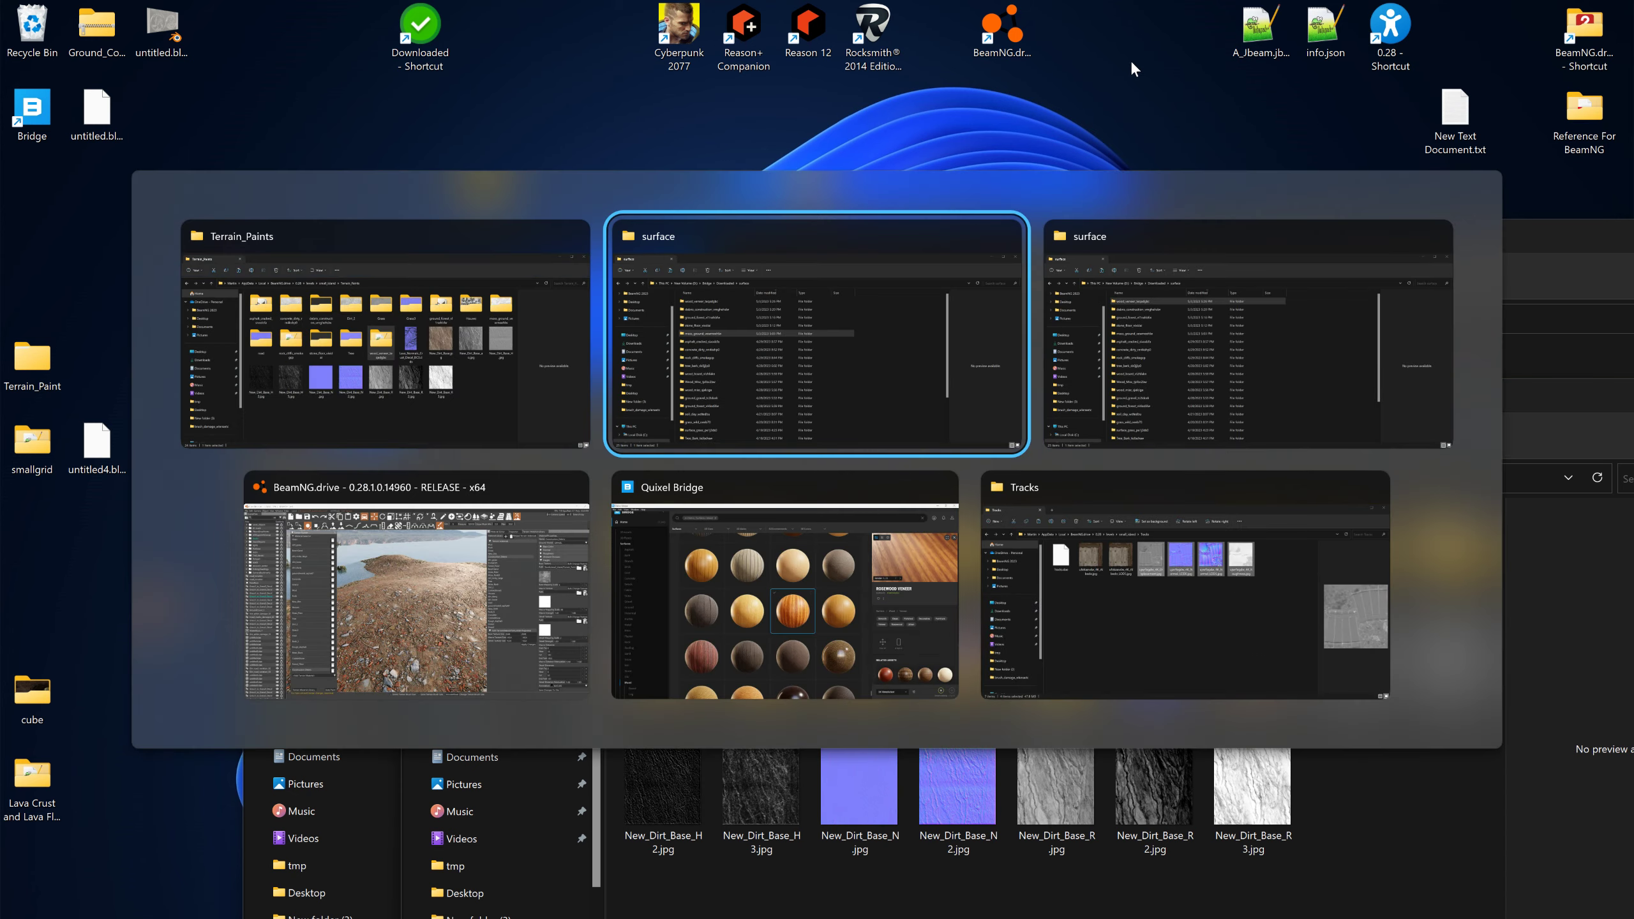
pyautogui.hotkey('alt', 'Tab')
pyautogui.hotkey('alt', 'Tab')
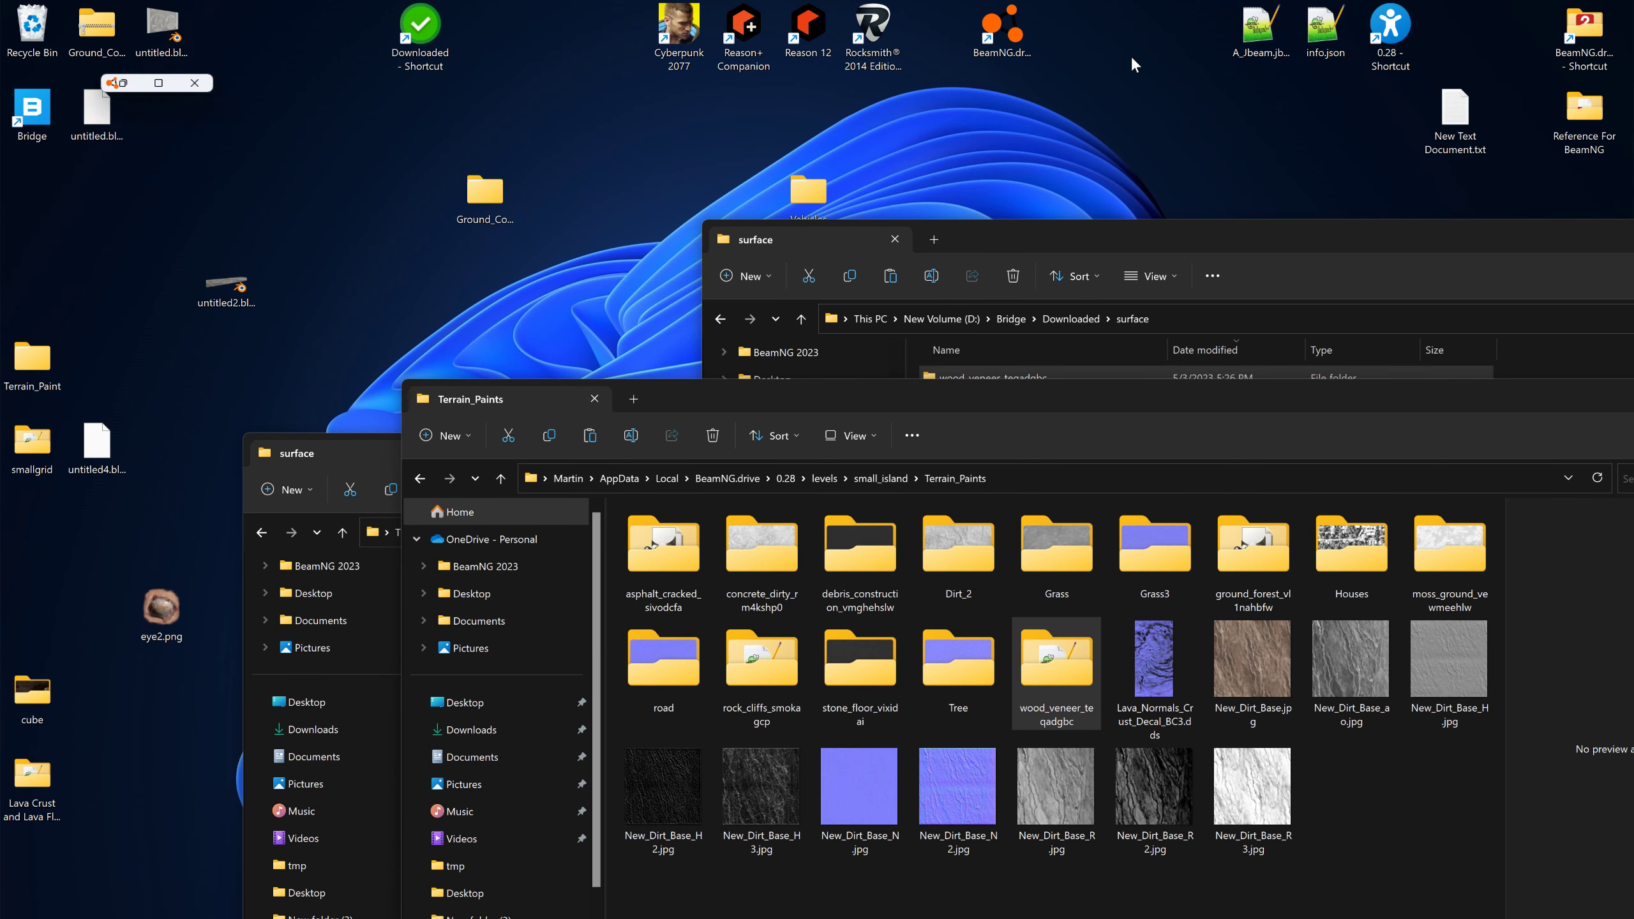
pyautogui.hotkey('alt', 'Tab')
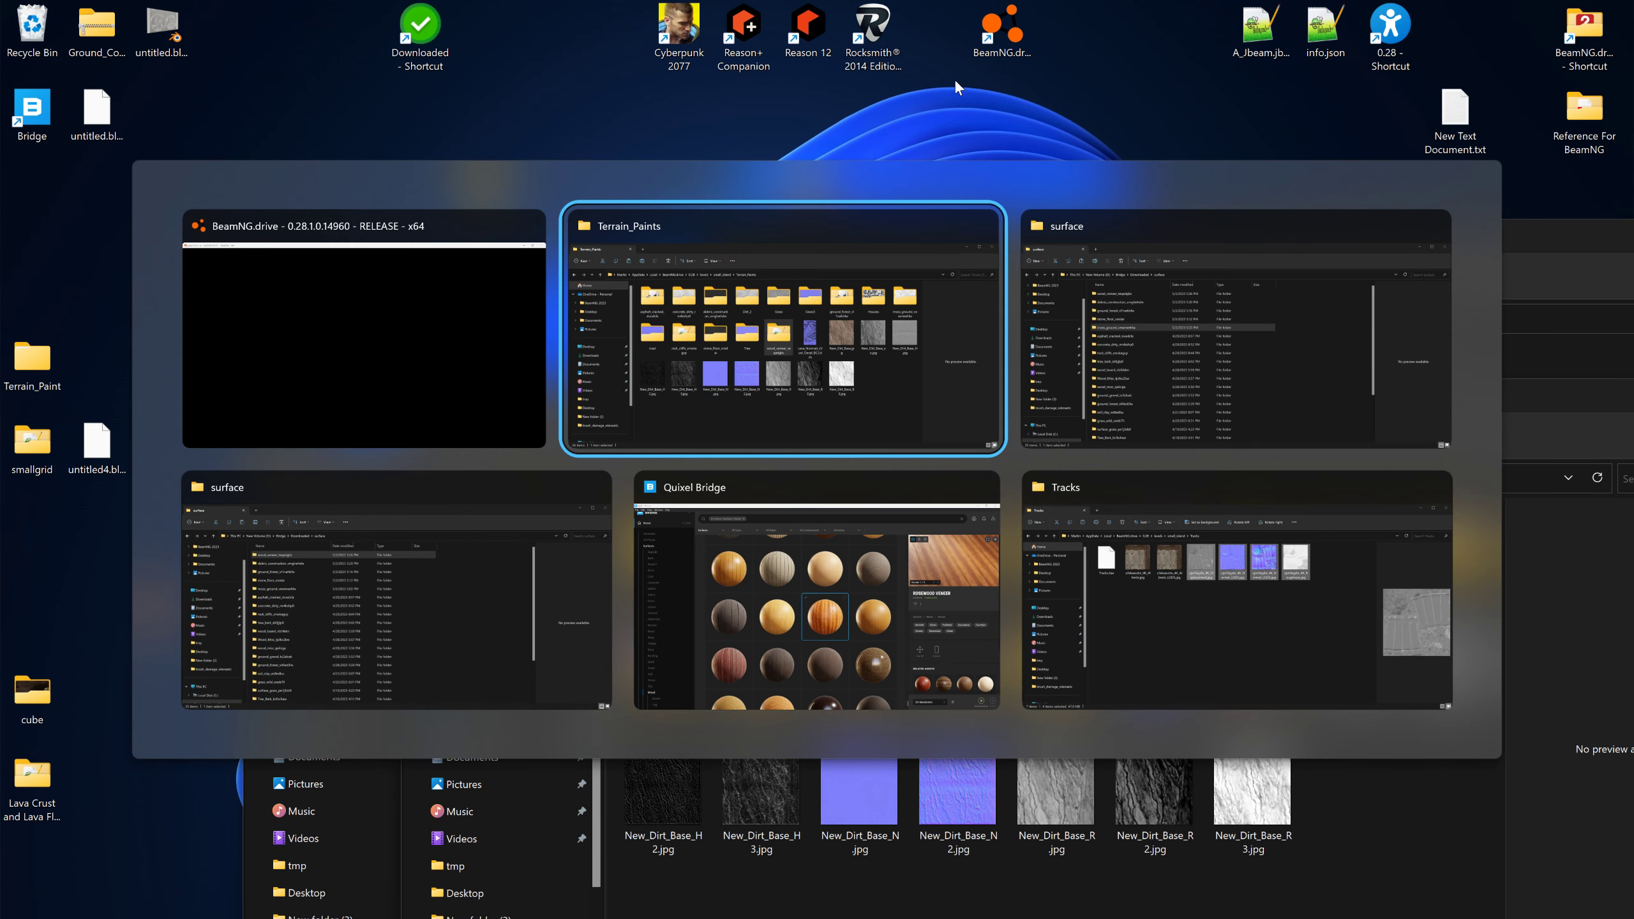
pyautogui.click(280, 221)
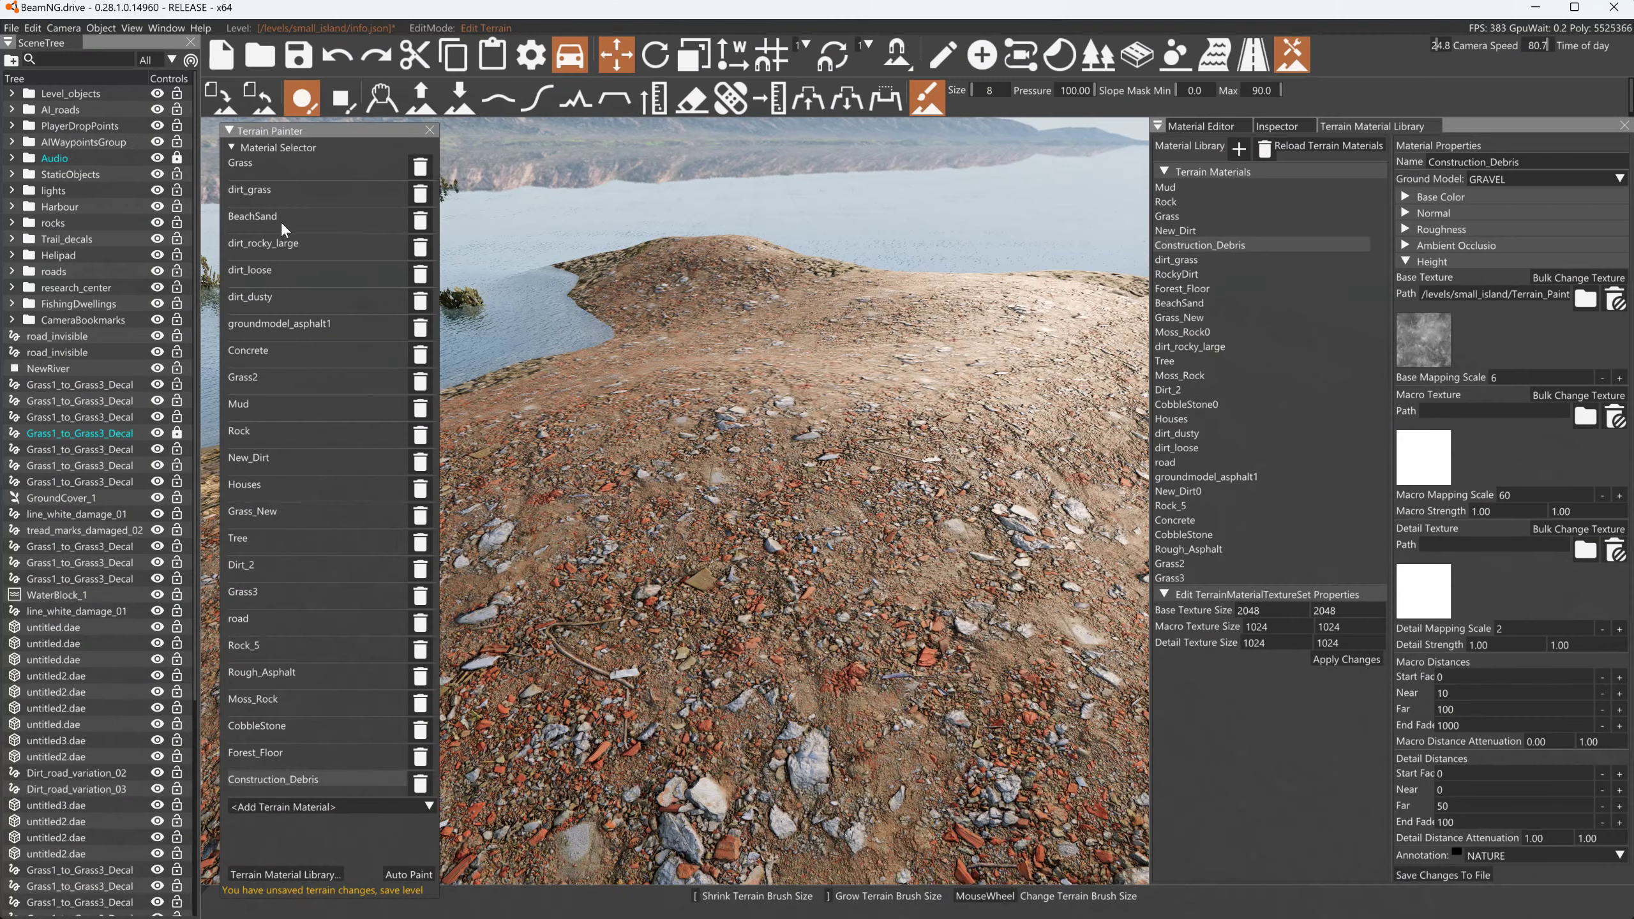
# Add a new terrain material named Wood_Floor with the ground model WOOD to the material library
pyautogui.click(1238, 148)
pyautogui.doubleClick(1516, 164)
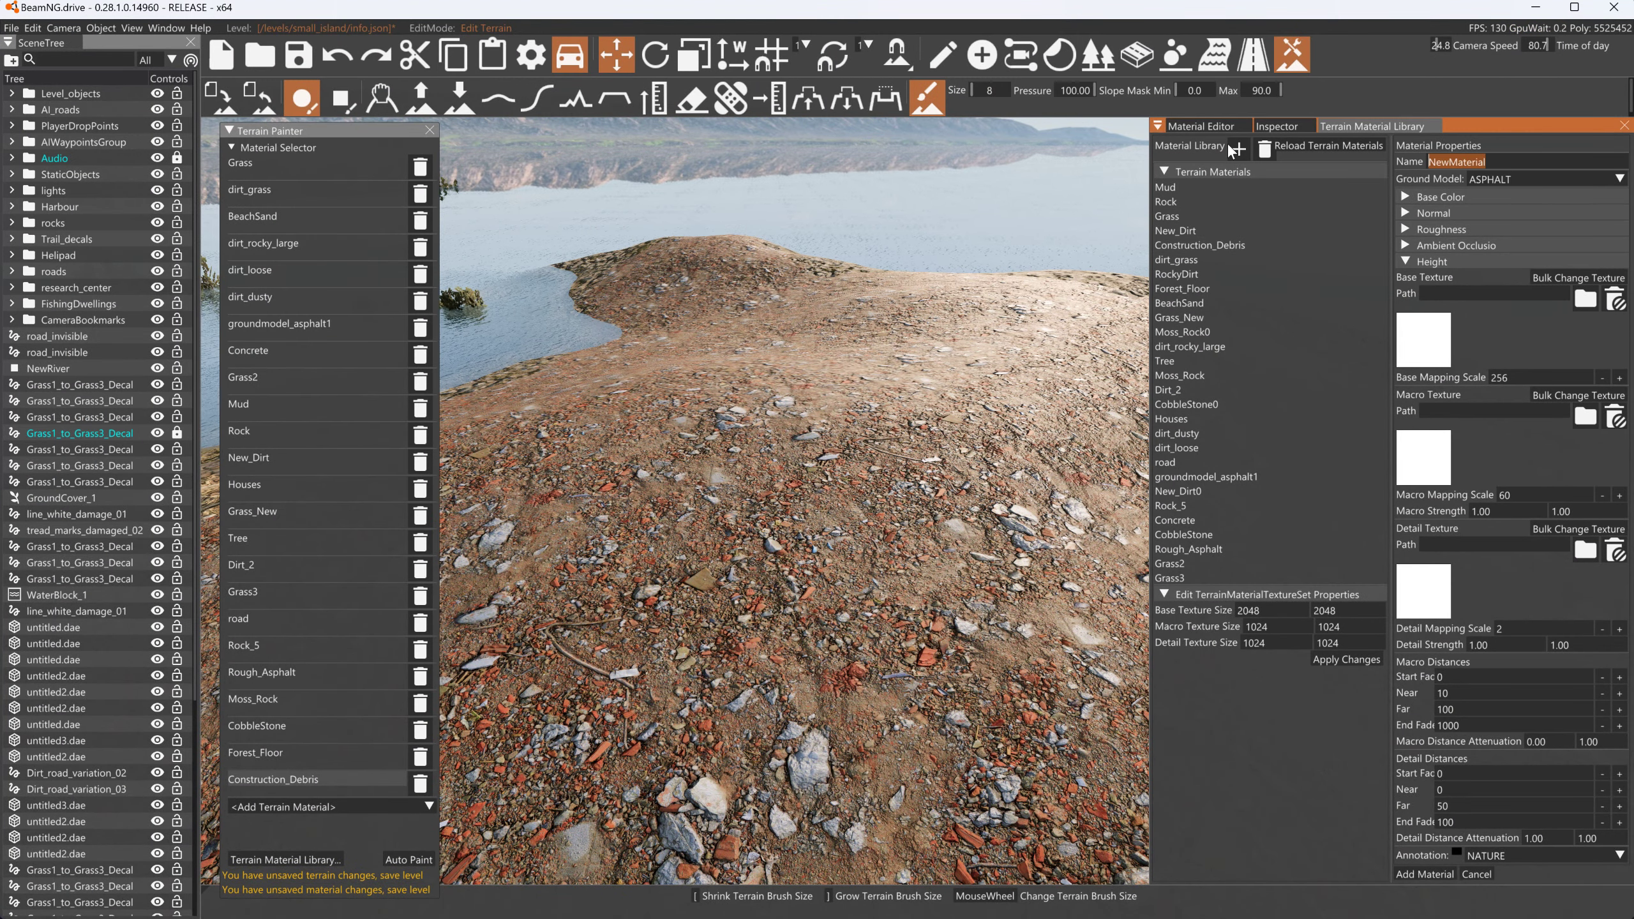
pyautogui.write('Wood_Floor')
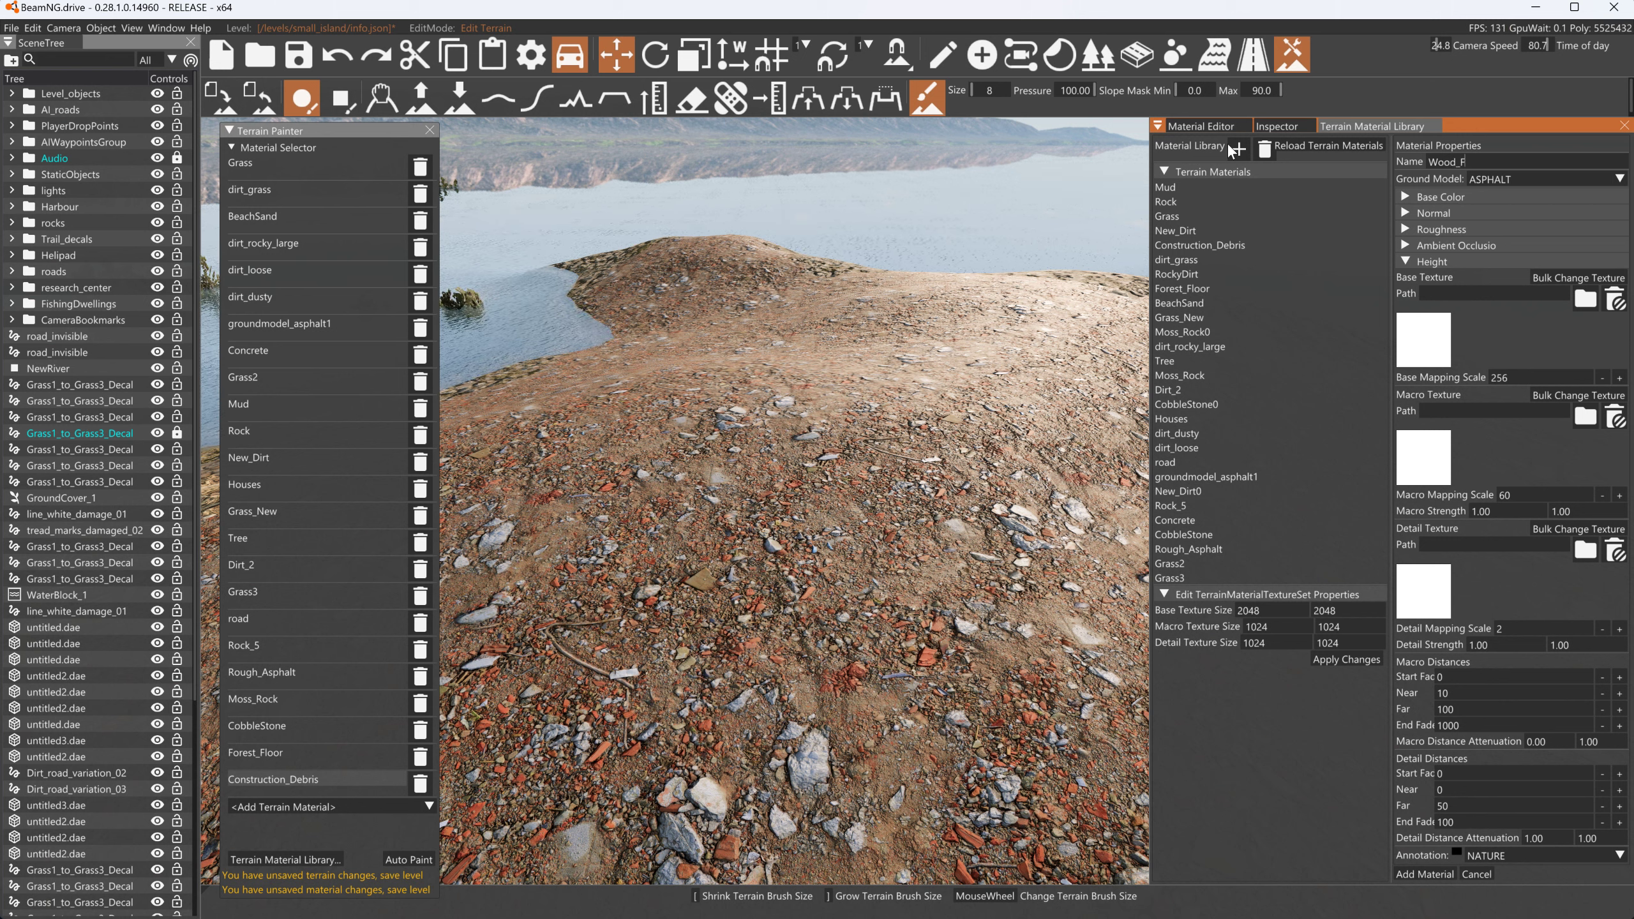
pyautogui.click(1546, 180)
pyautogui.scroll(-2, 1547, 241)
pyautogui.scroll(-5, 1546, 243)
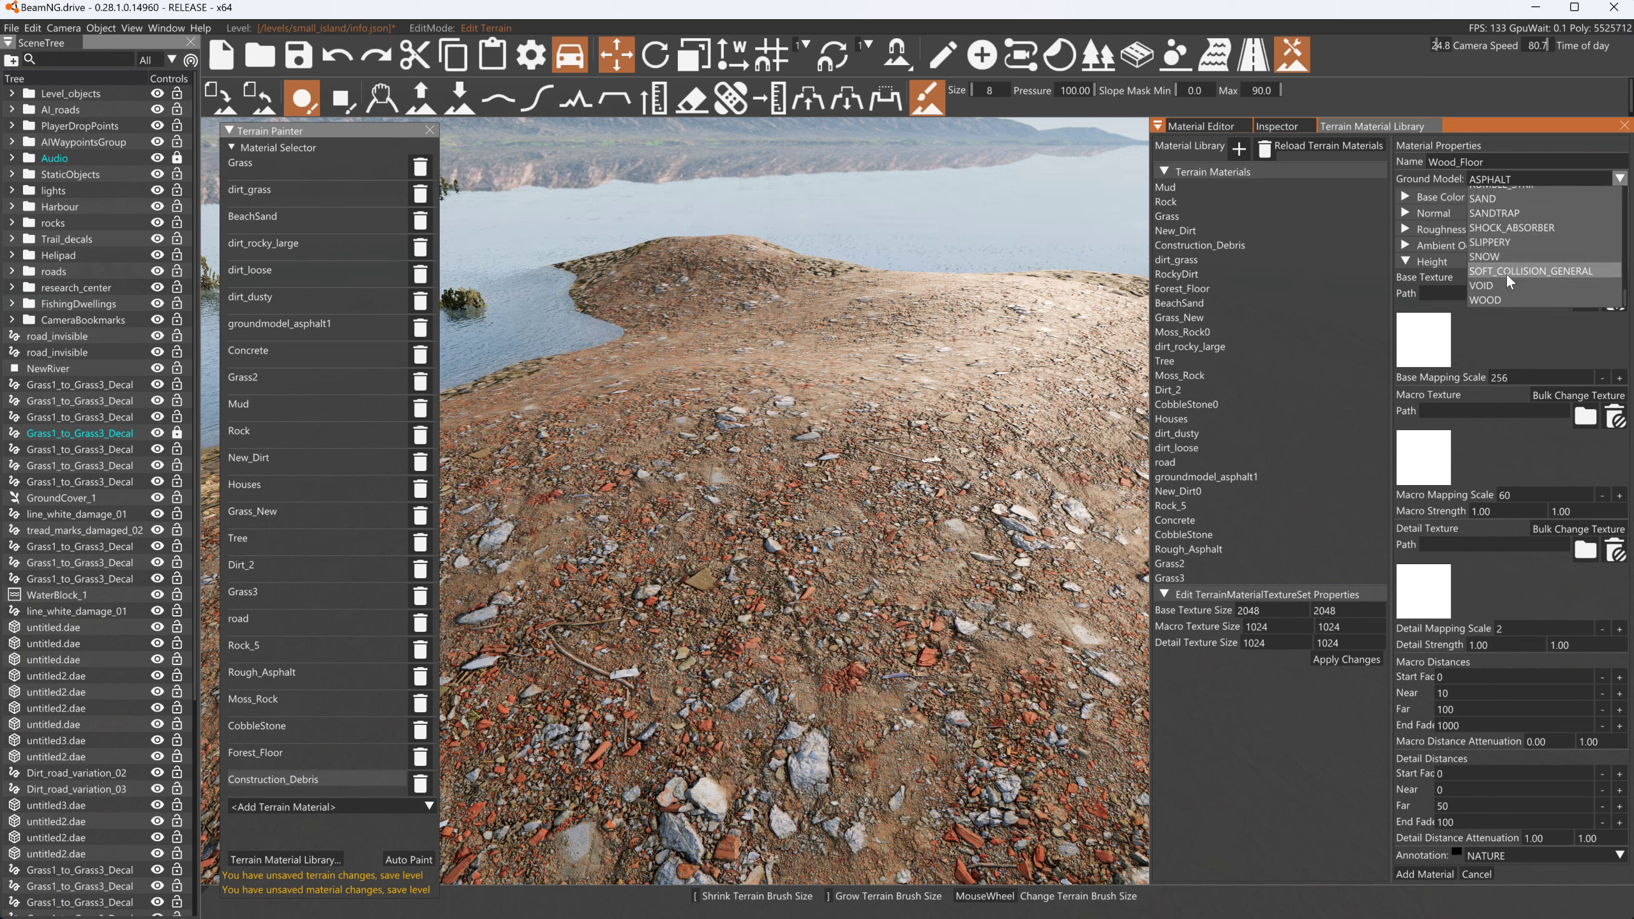
pyautogui.click(1482, 301)
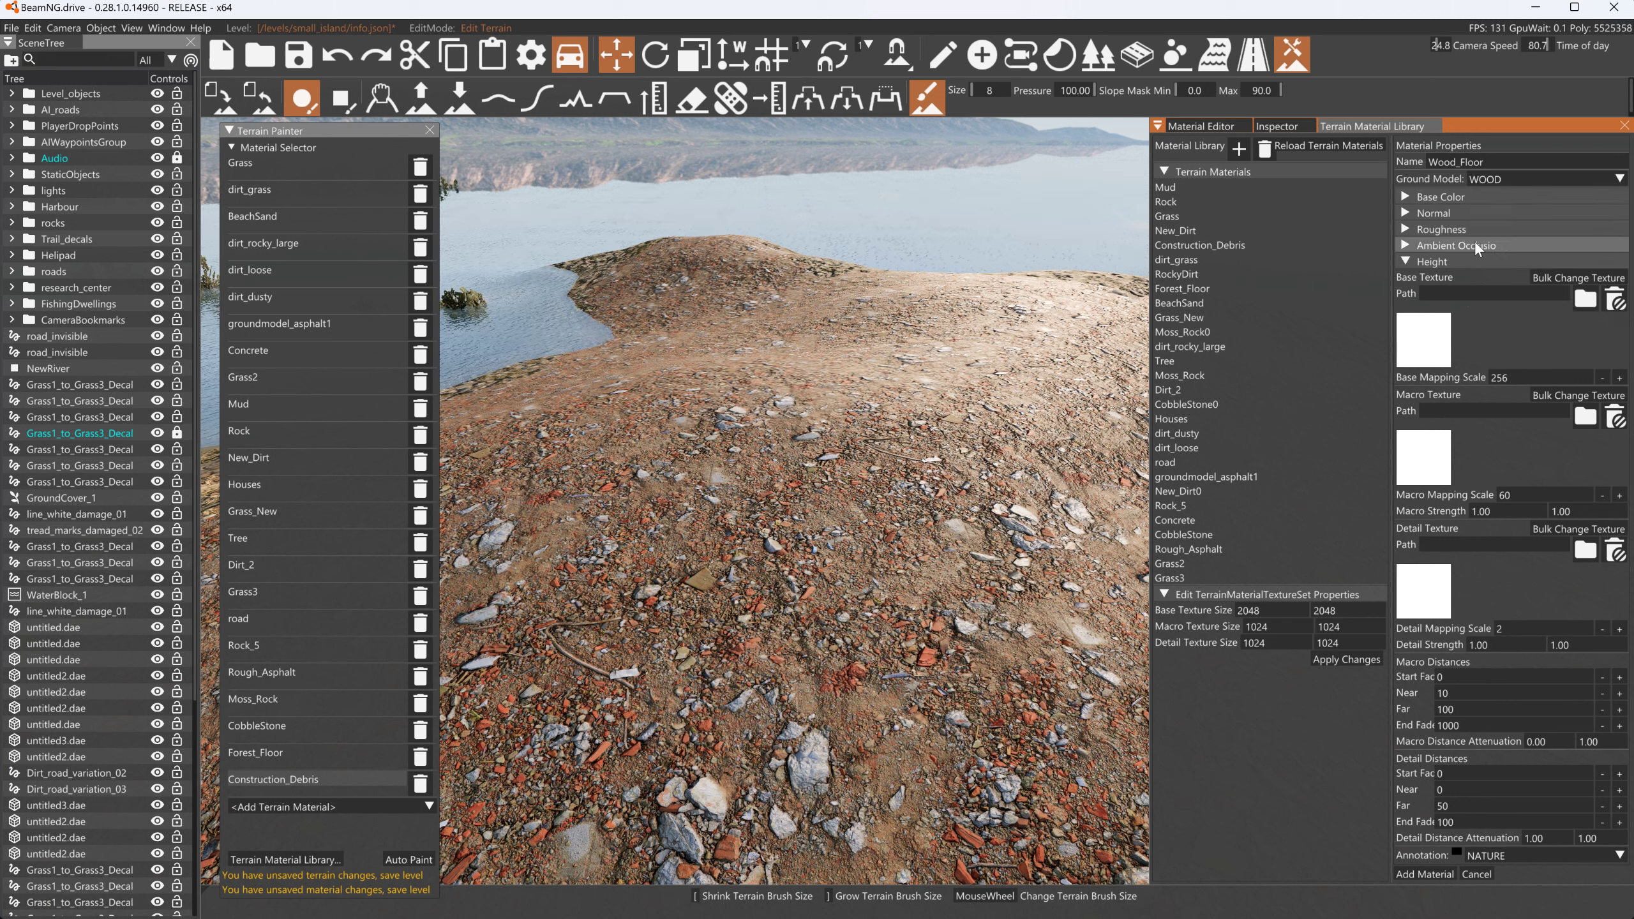
pyautogui.click(1435, 875)
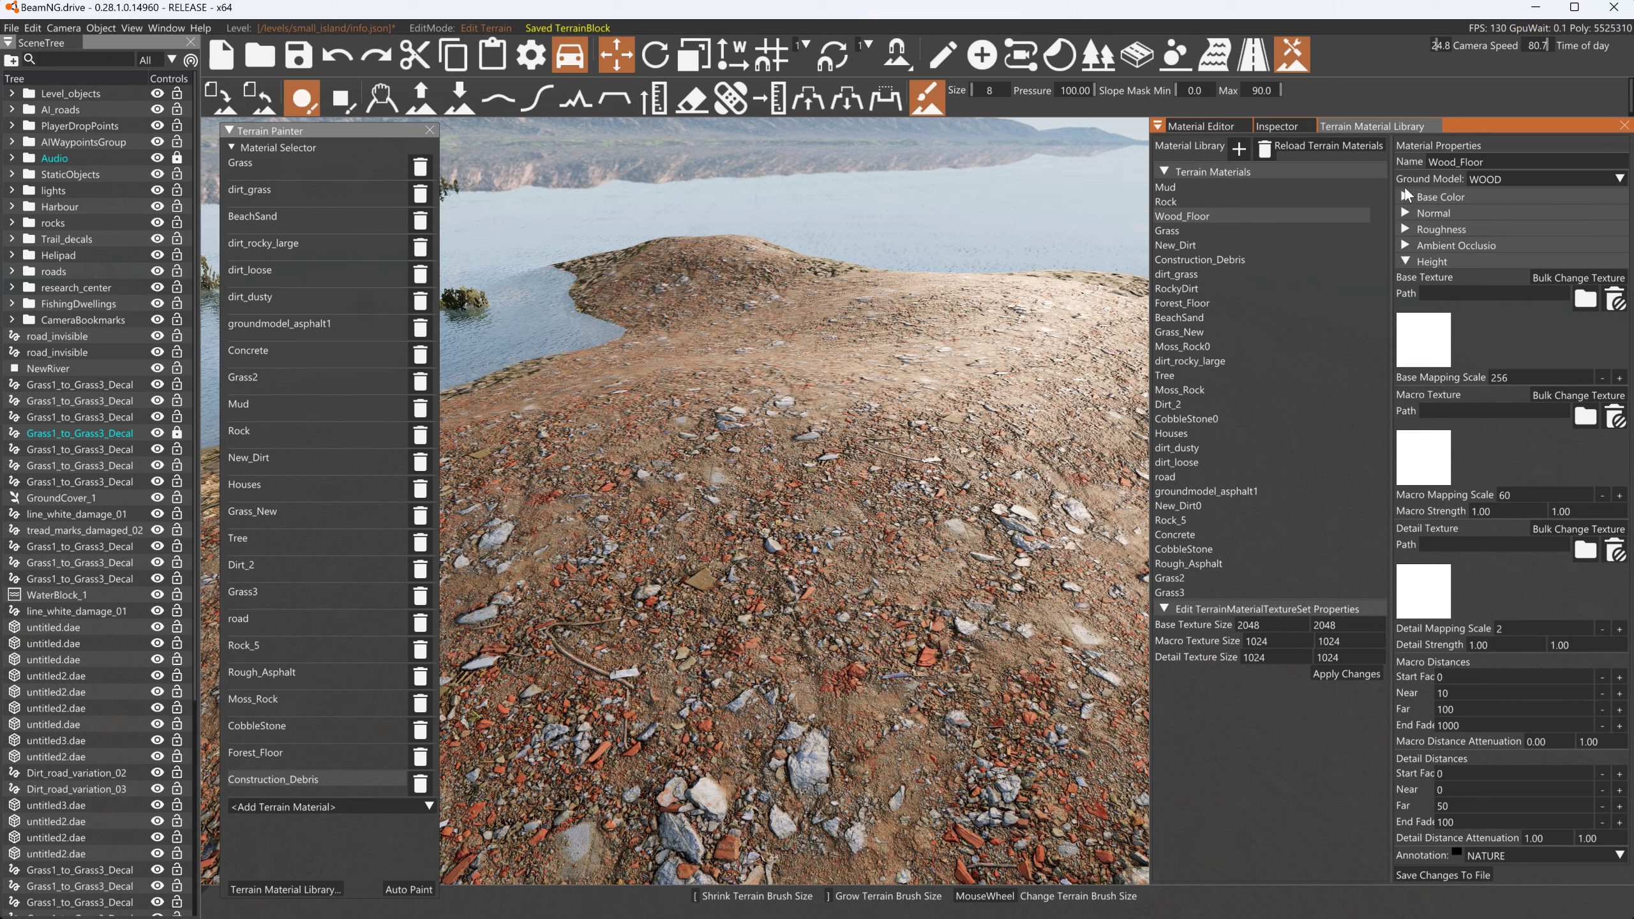
# Assign teqadgbc_2K_Albedo.jpg from Terrain_Paints/wood_veneer_teqadgbc as Wood_Floor's Base Color base texture, copying the folder path for reuse
pyautogui.click(1405, 195)
pyautogui.click(1580, 234)
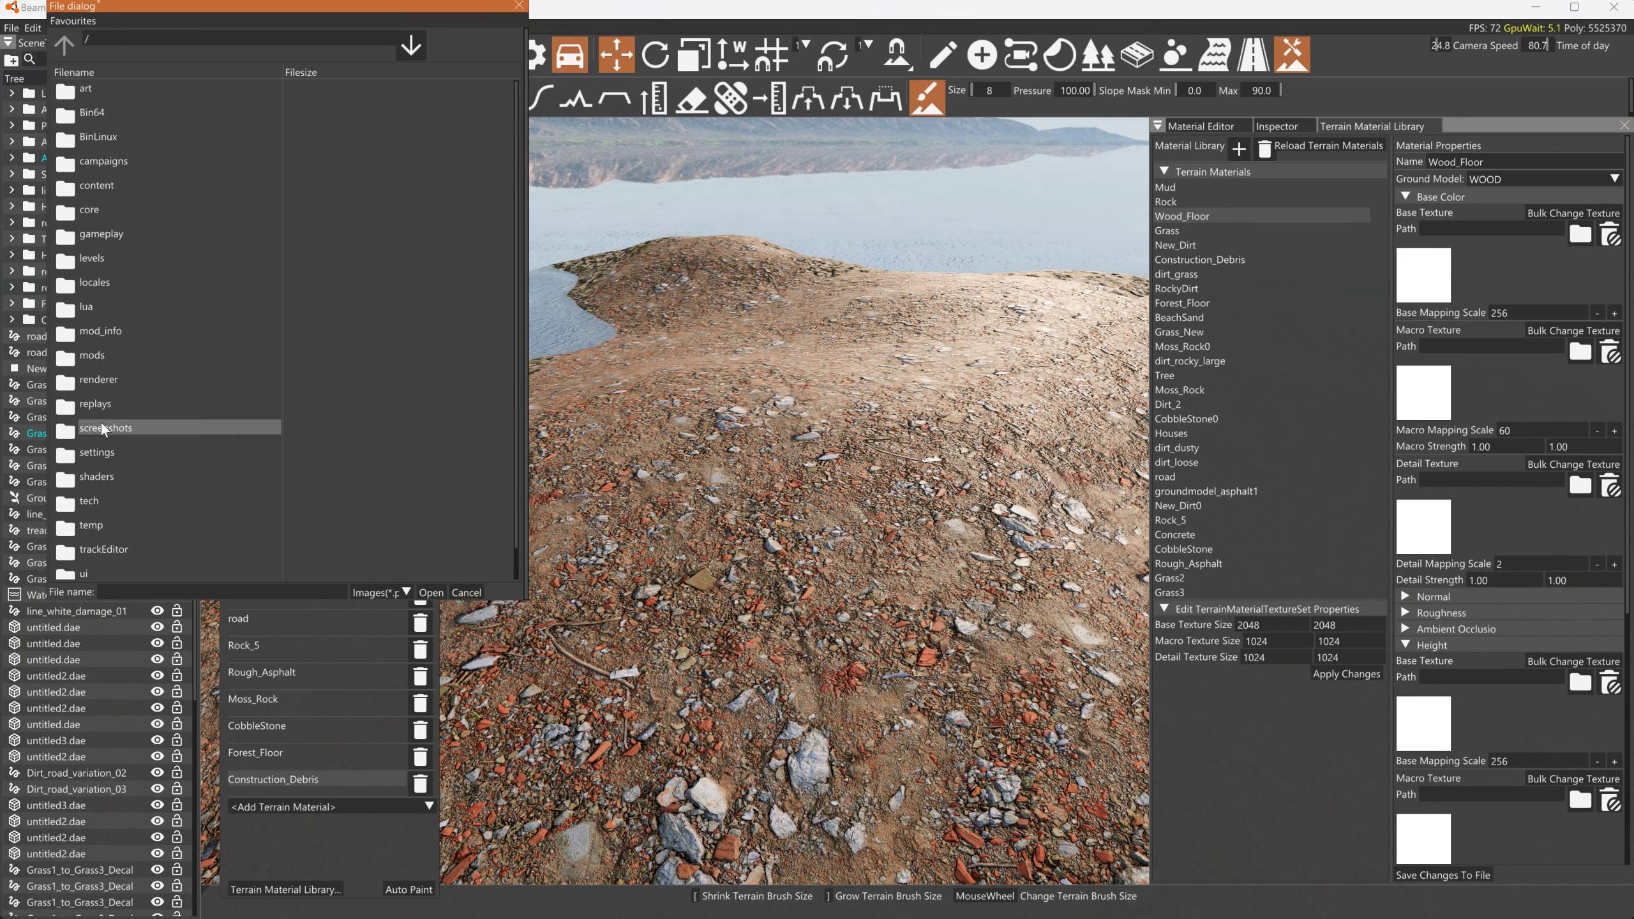
pyautogui.doubleClick(103, 259)
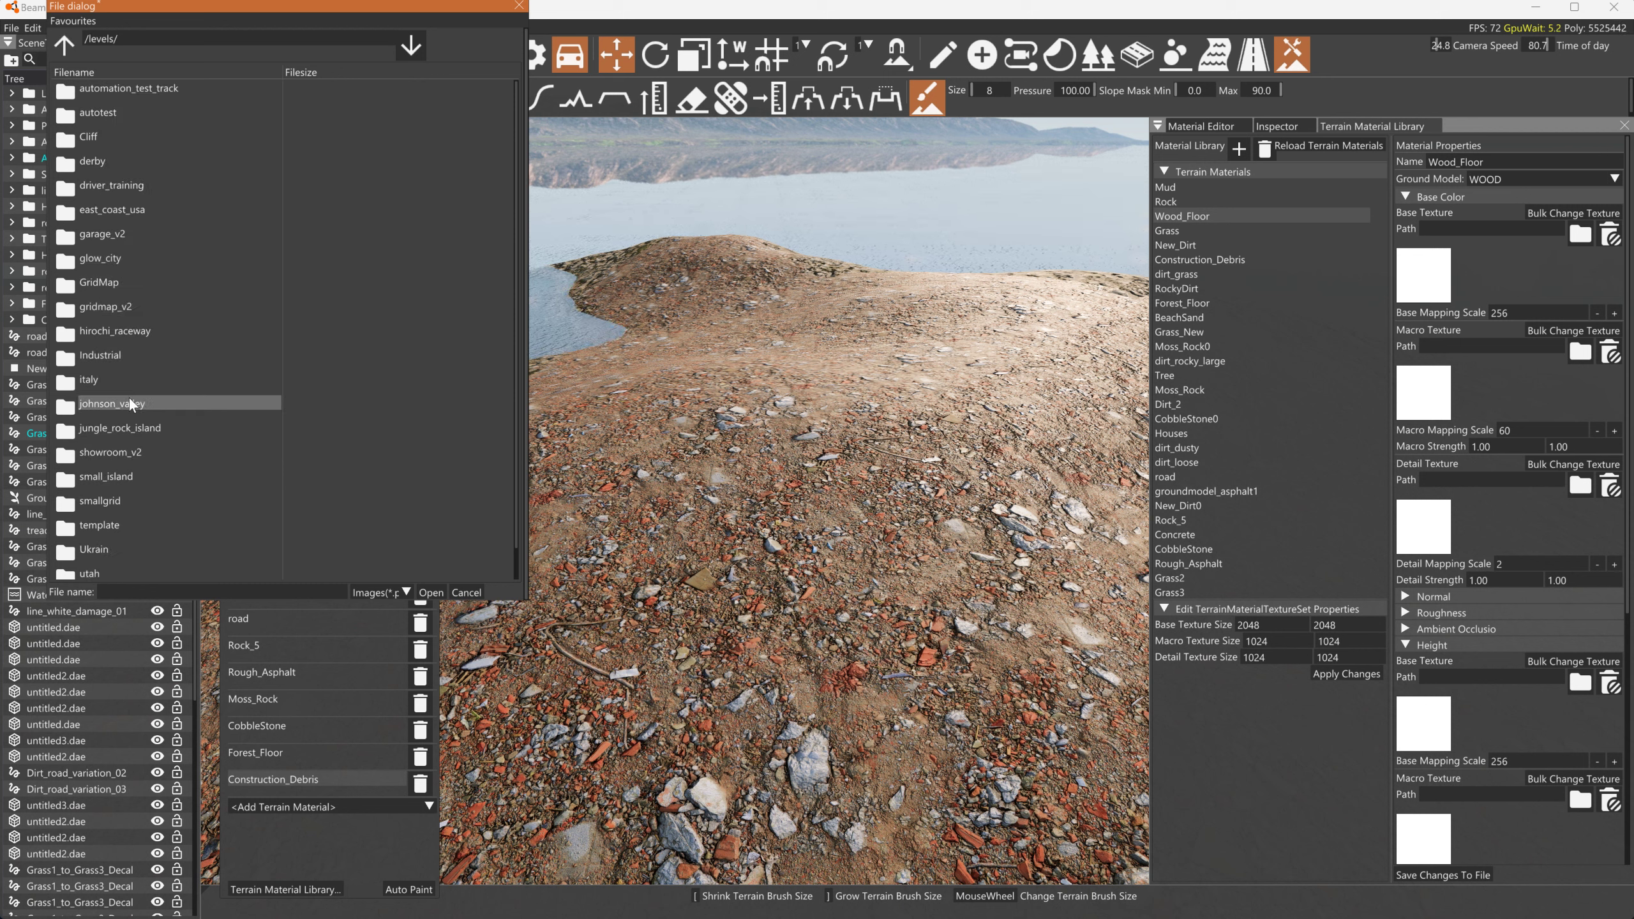
pyautogui.doubleClick(116, 478)
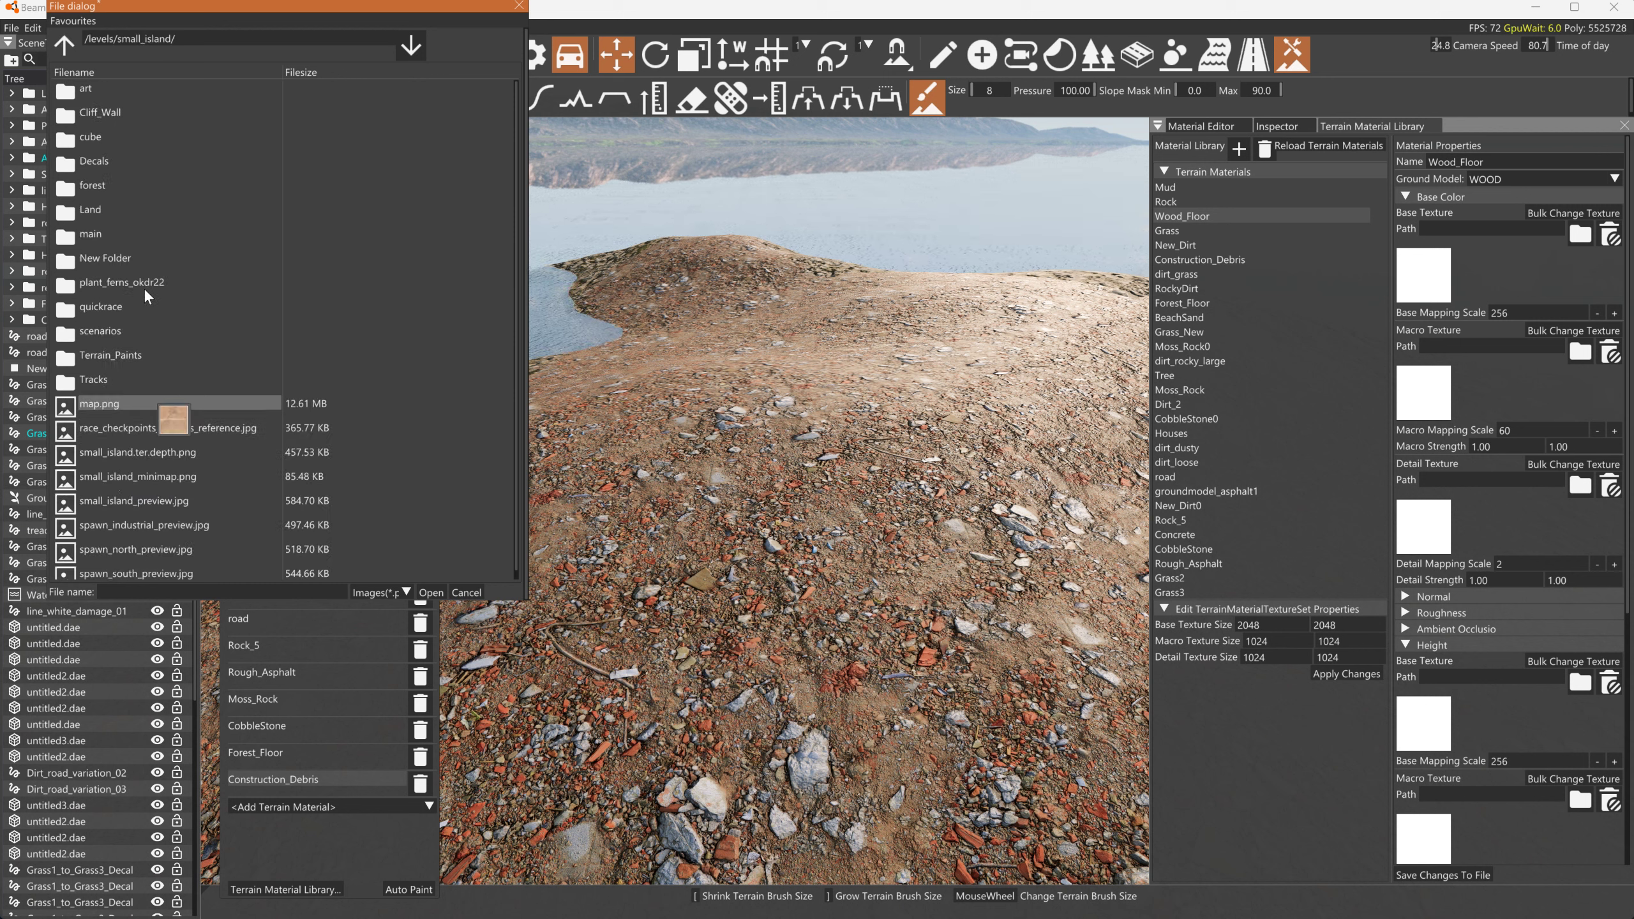
pyautogui.doubleClick(113, 357)
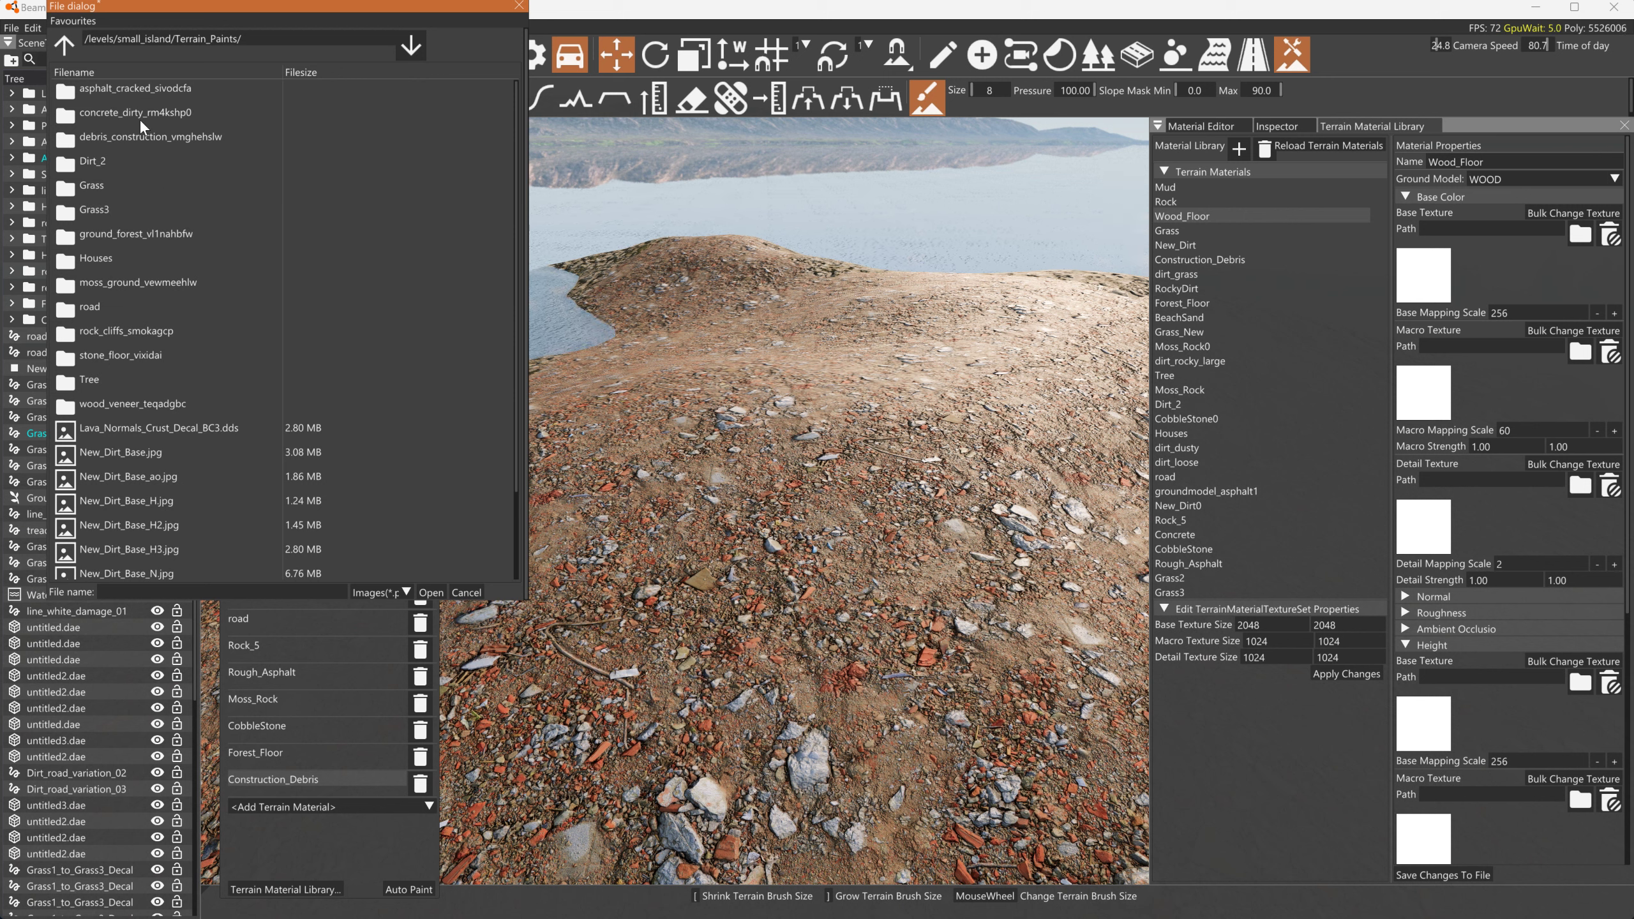
pyautogui.doubleClick(158, 406)
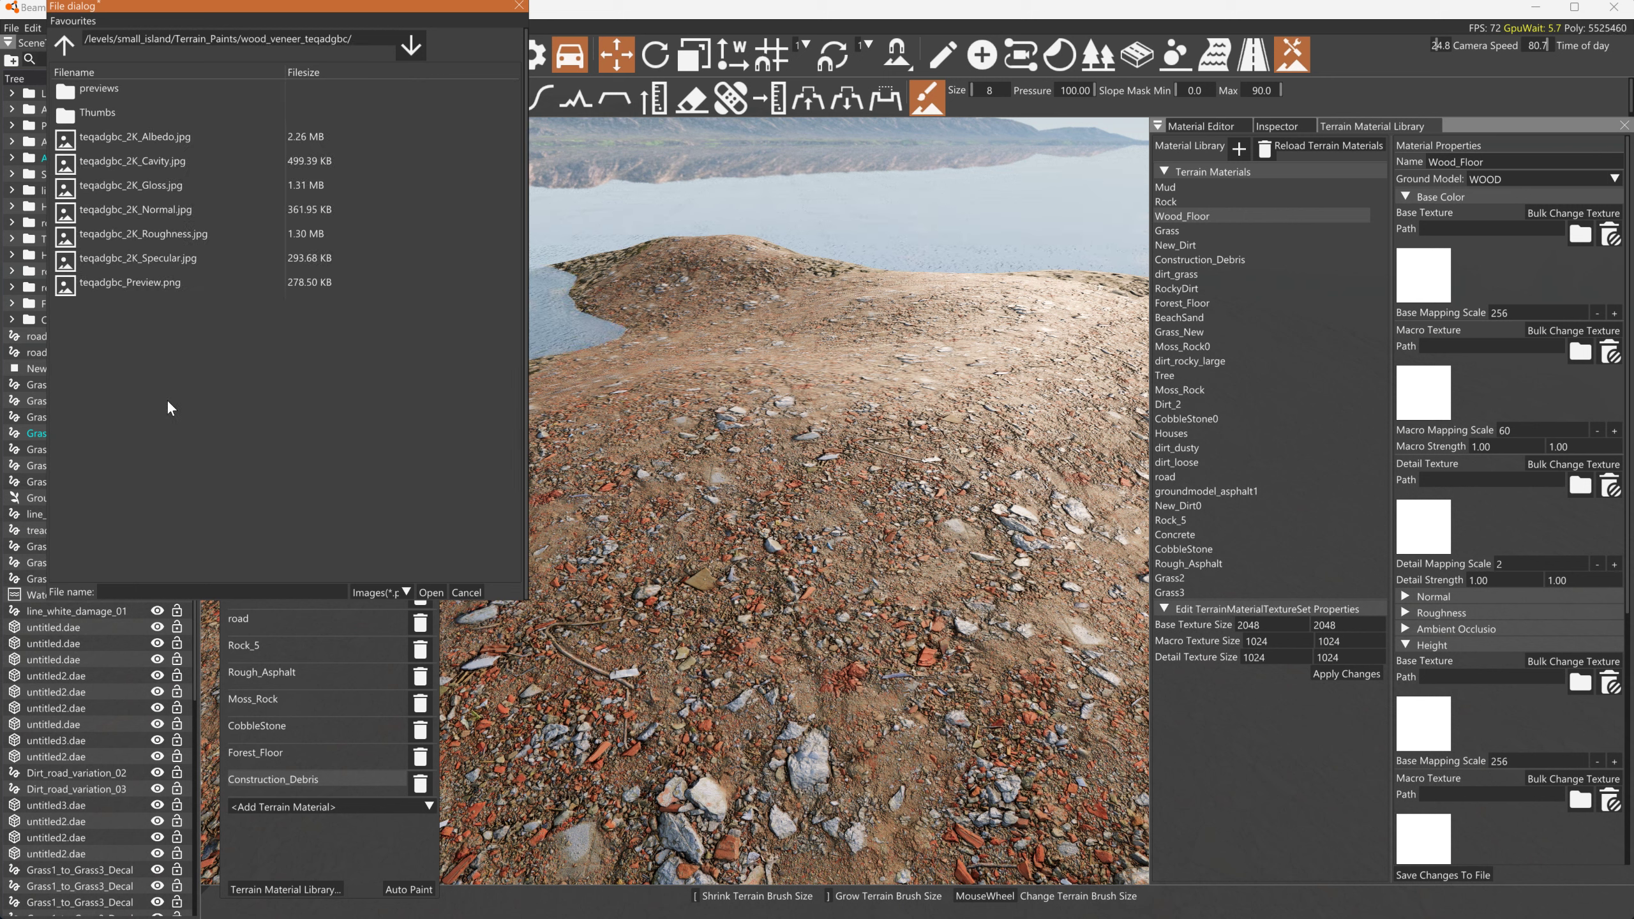
pyautogui.moveTo(358, 39); pyautogui.dragTo(83, 44)
pyautogui.hotkey('ctrl', 'c')
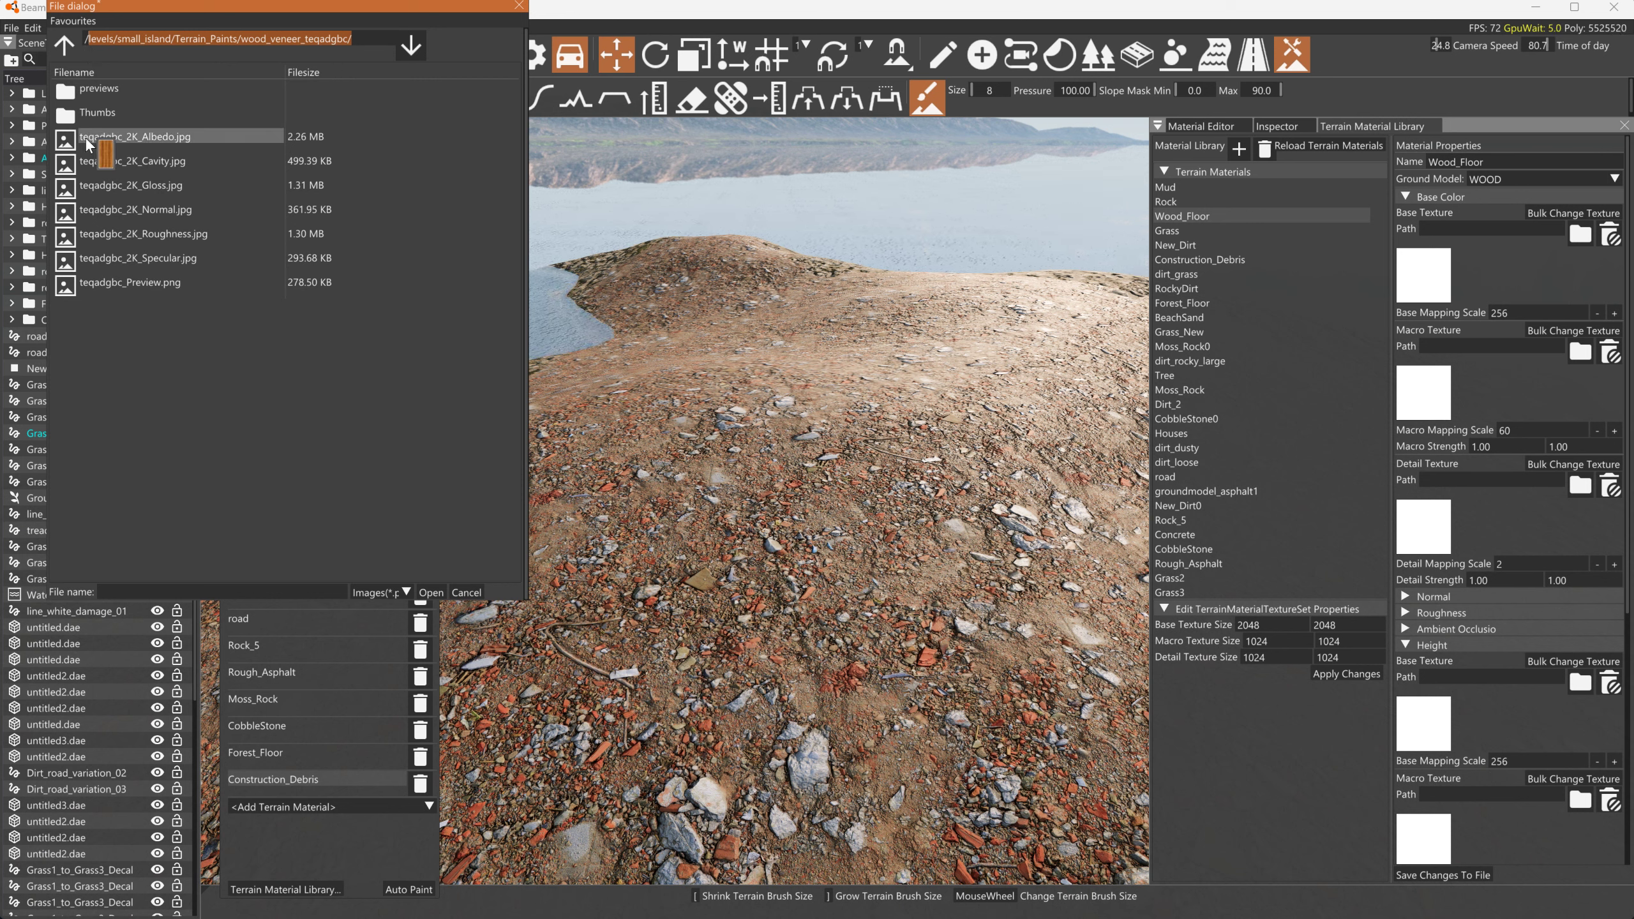
pyautogui.click(110, 137)
pyautogui.click(430, 592)
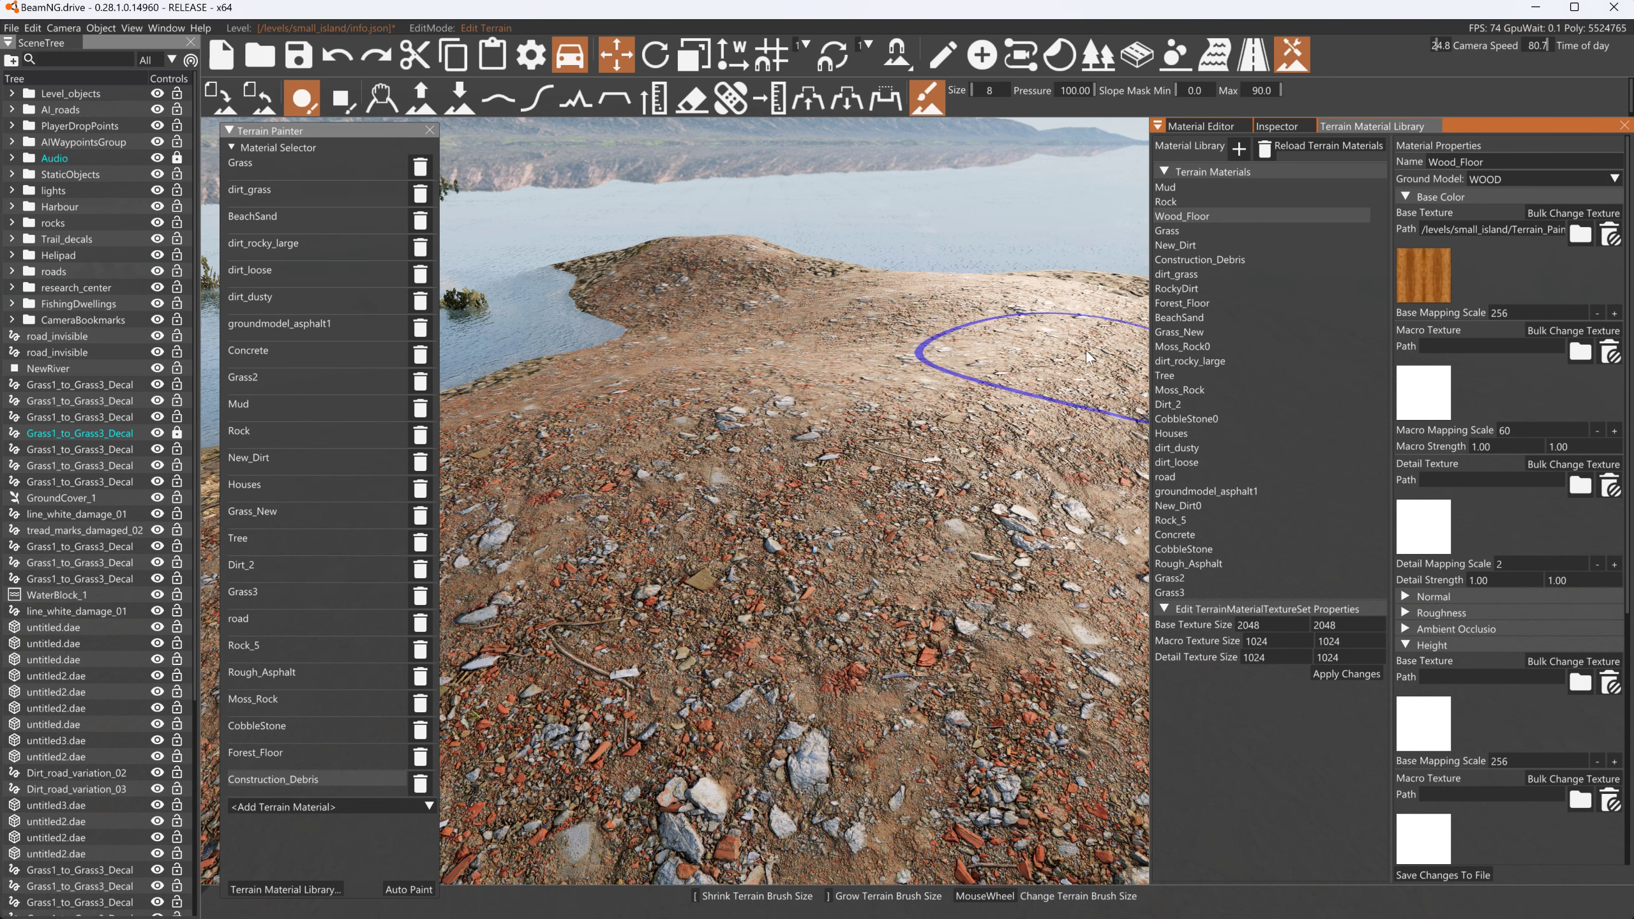
# Assign teqadgbc_2K_Normal.jpg from the wood_veneer_teqadgbc folder as Wood_Floor's Normal base texture
pyautogui.click(1403, 197)
pyautogui.click(1412, 212)
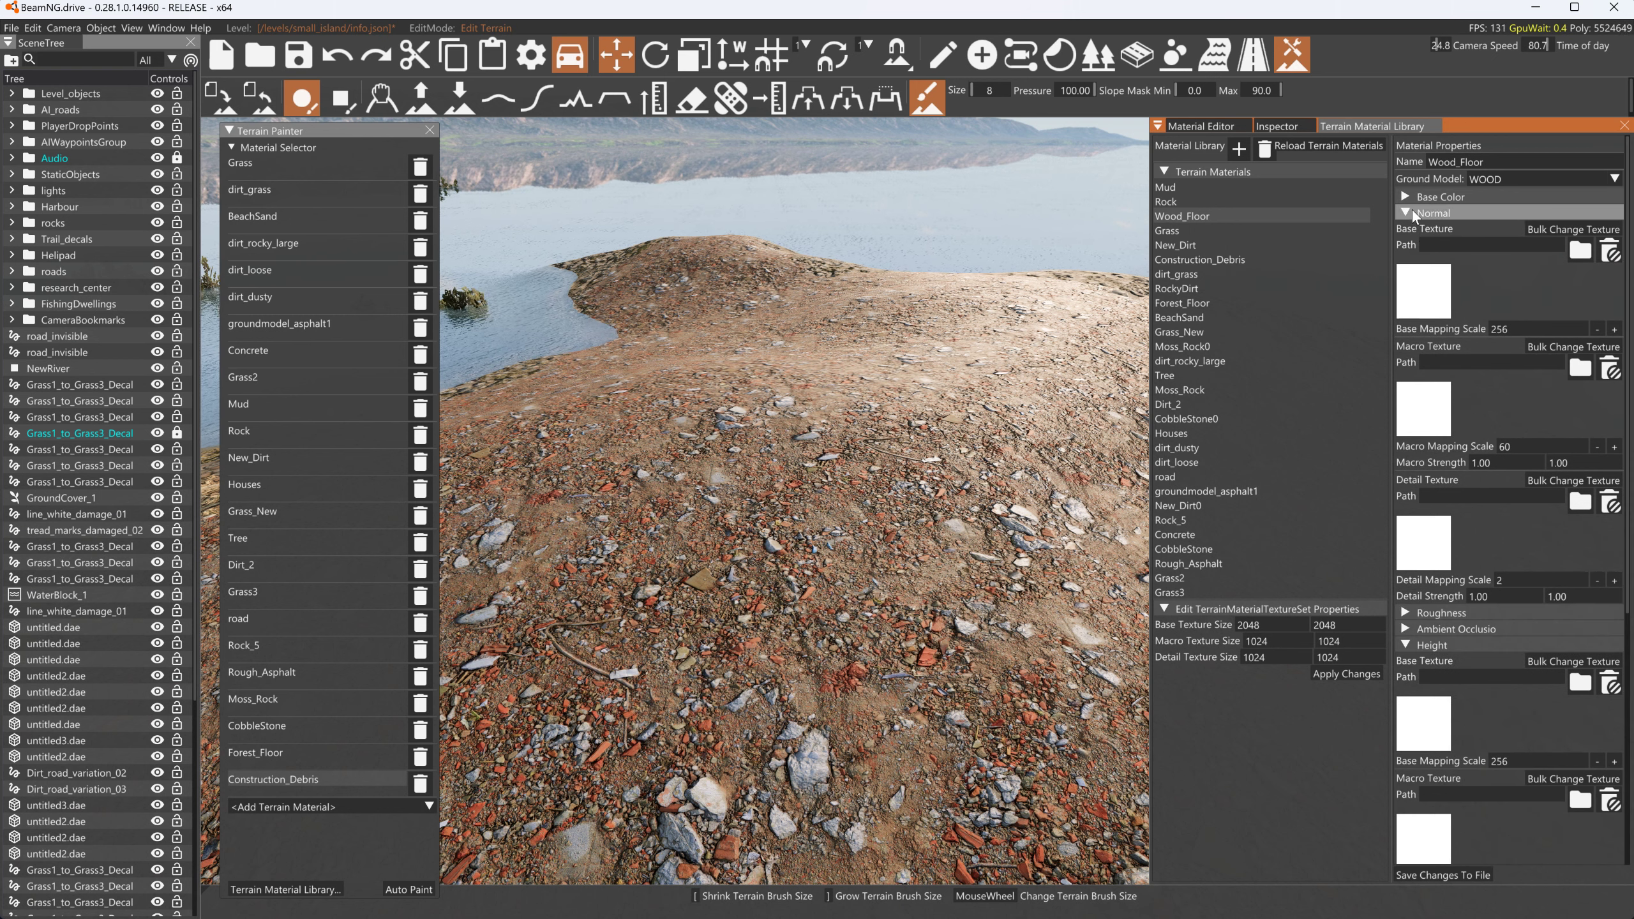
pyautogui.click(1579, 250)
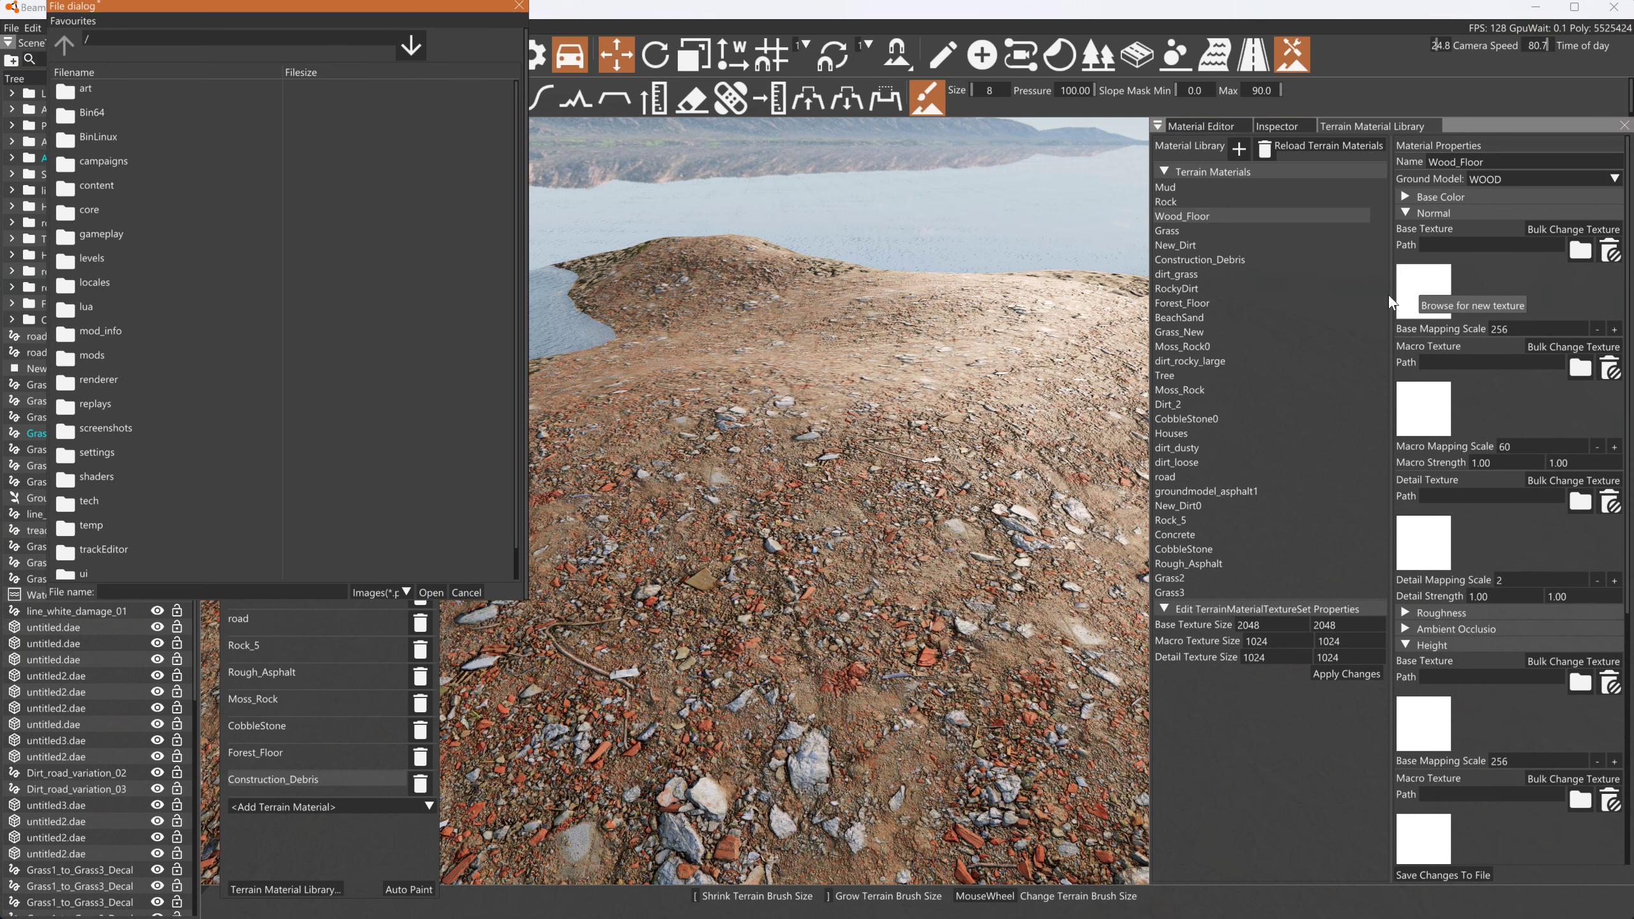
pyautogui.click(112, 39)
pyautogui.hotkey('ctrl', 'v')
pyautogui.press('Return')
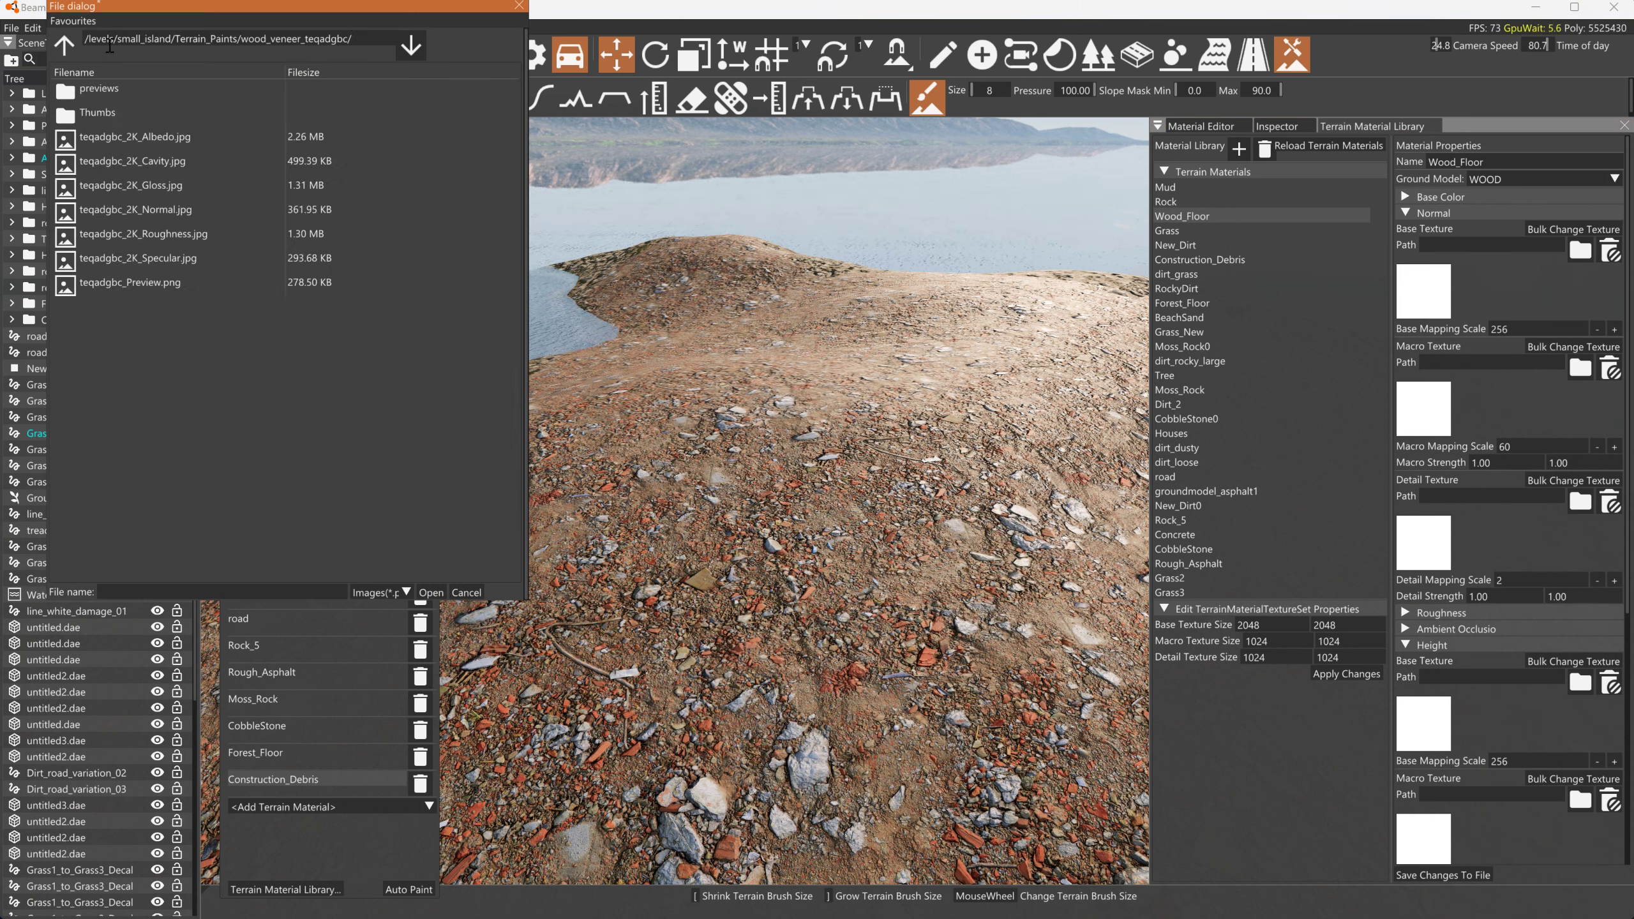
pyautogui.click(145, 209)
pyautogui.click(430, 592)
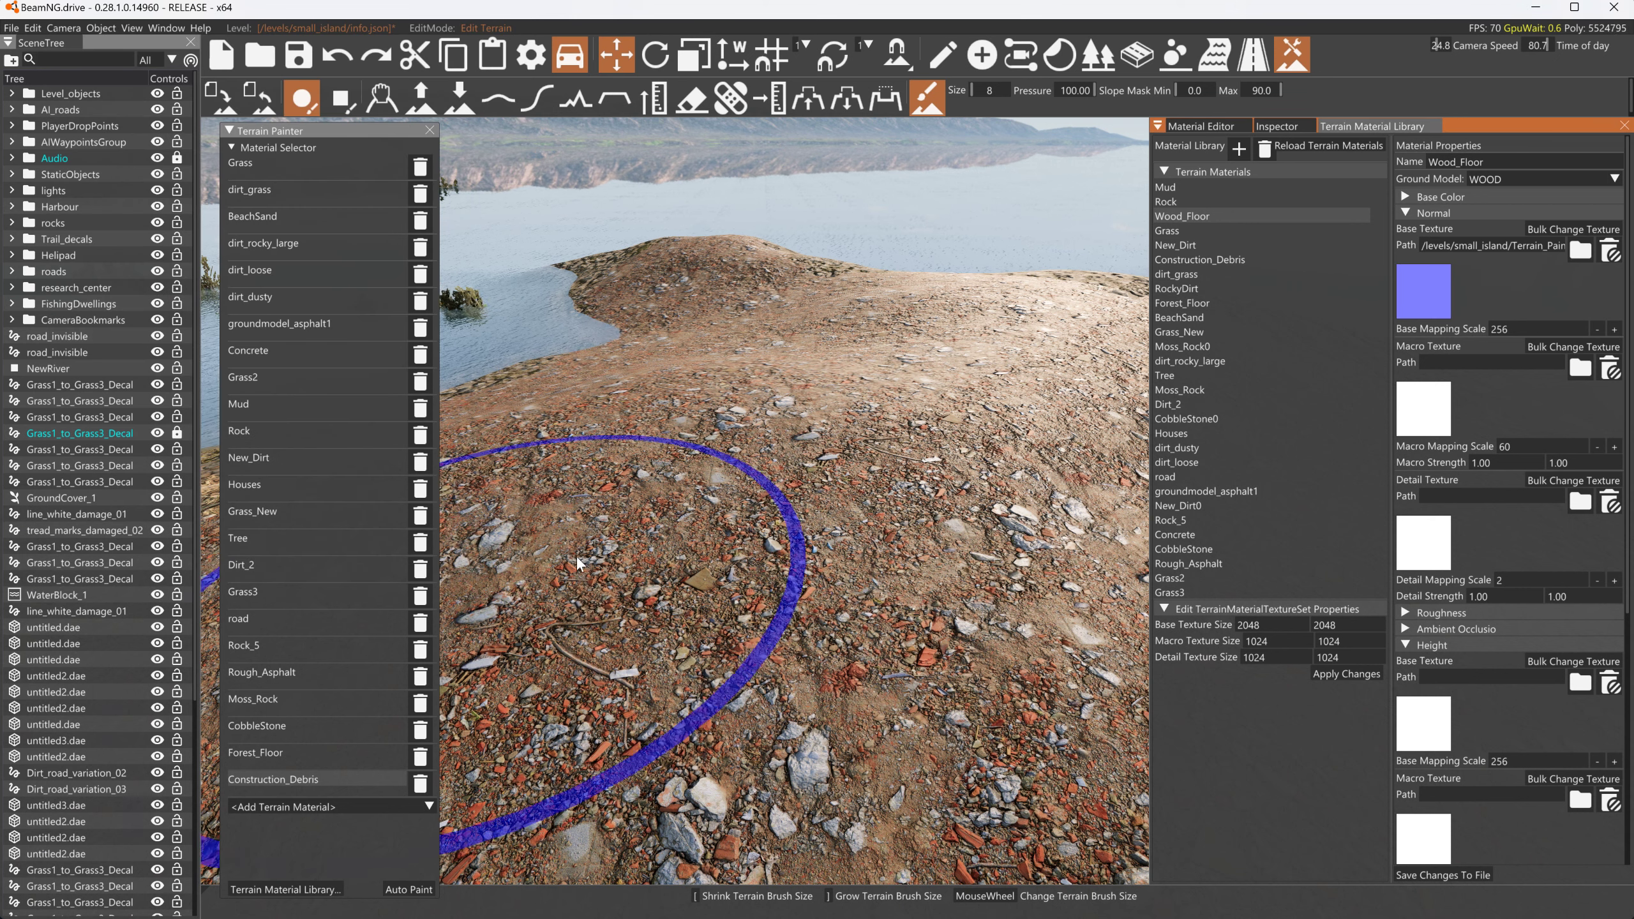
# Assign teqadgbc_2K_Roughness.jpg from the wood_veneer_teqadgbc folder as Wood_Floor's Roughness base texture
pyautogui.click(1404, 212)
pyautogui.click(1425, 230)
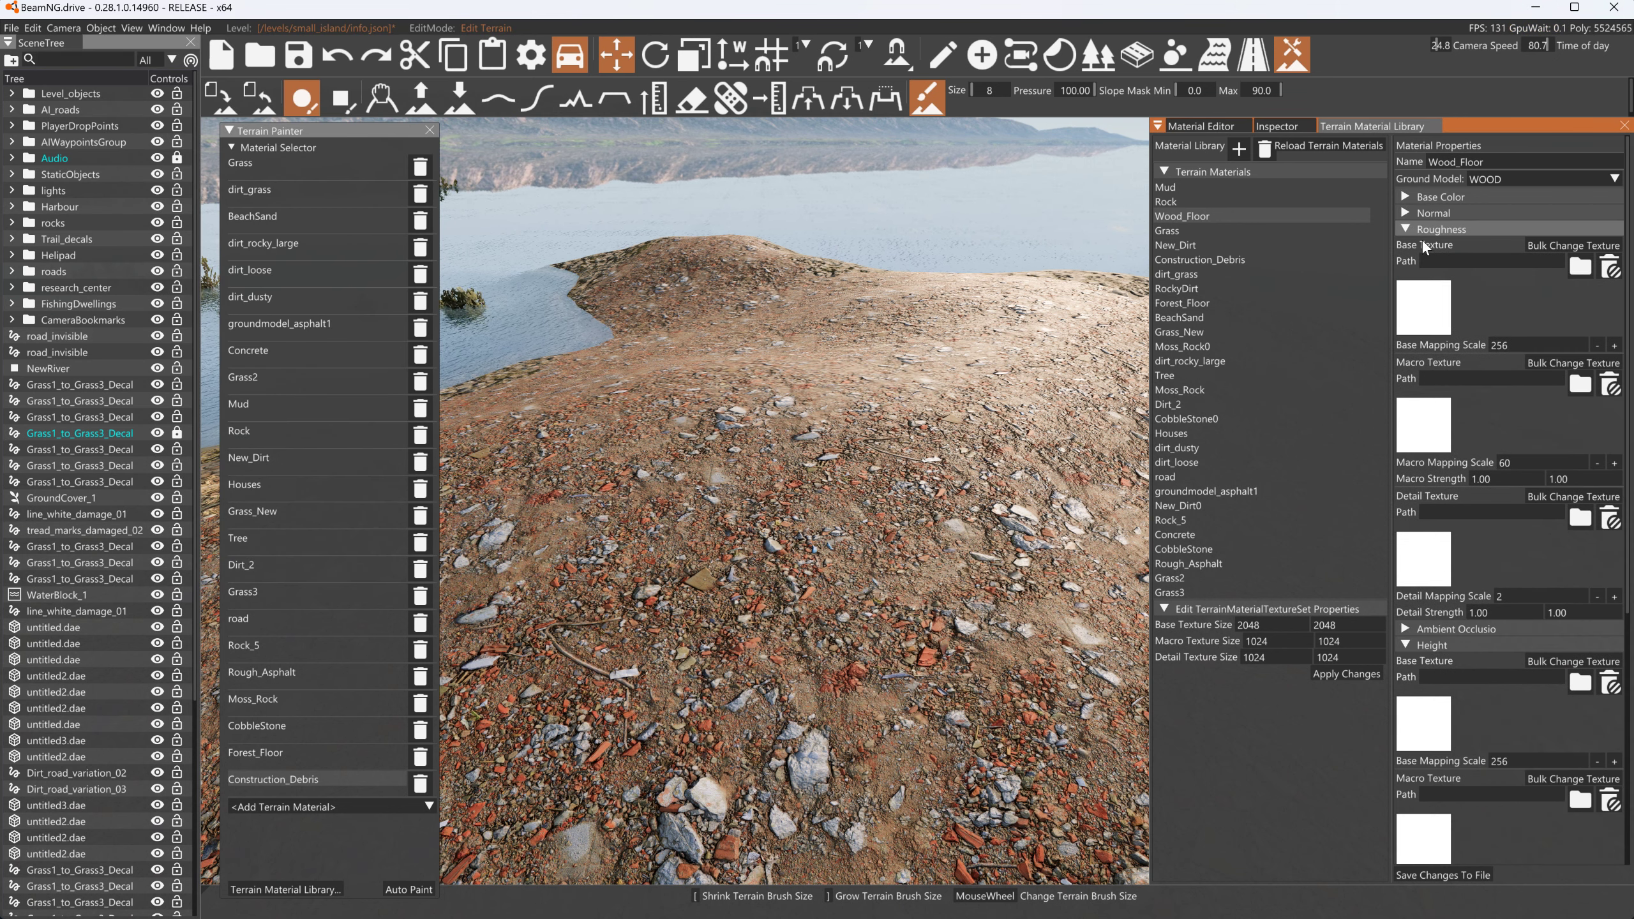
pyautogui.click(1422, 304)
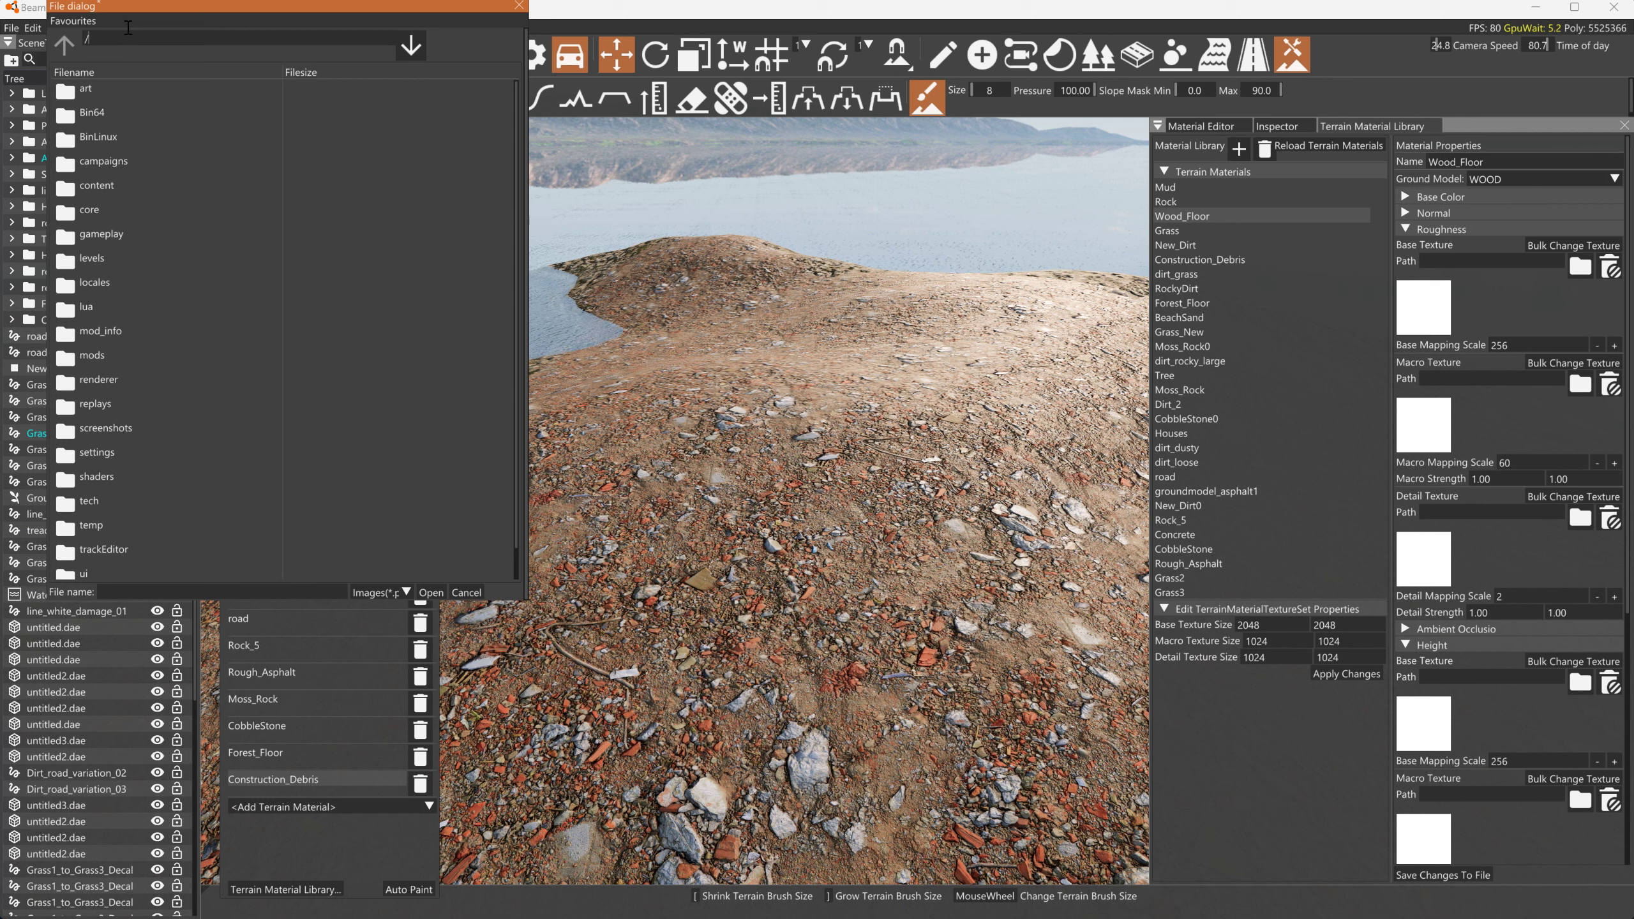
pyautogui.write('levels/small_island/Terrain_Paints/wood_veneer_teqadgbc/')
pyautogui.press('Return')
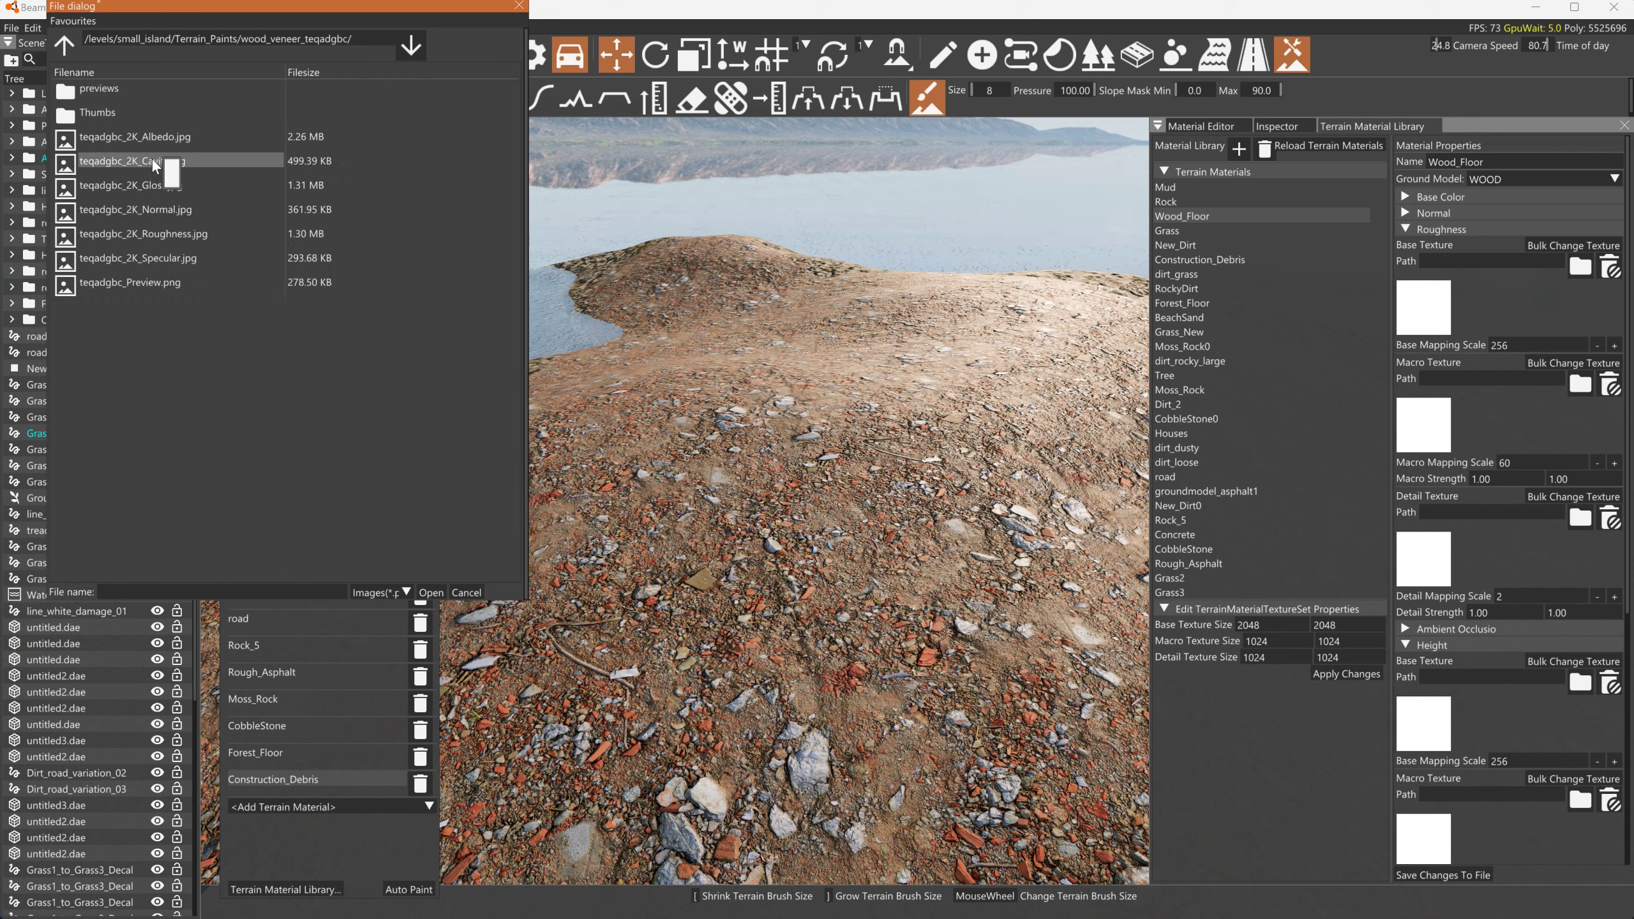
pyautogui.click(150, 236)
pyautogui.click(431, 592)
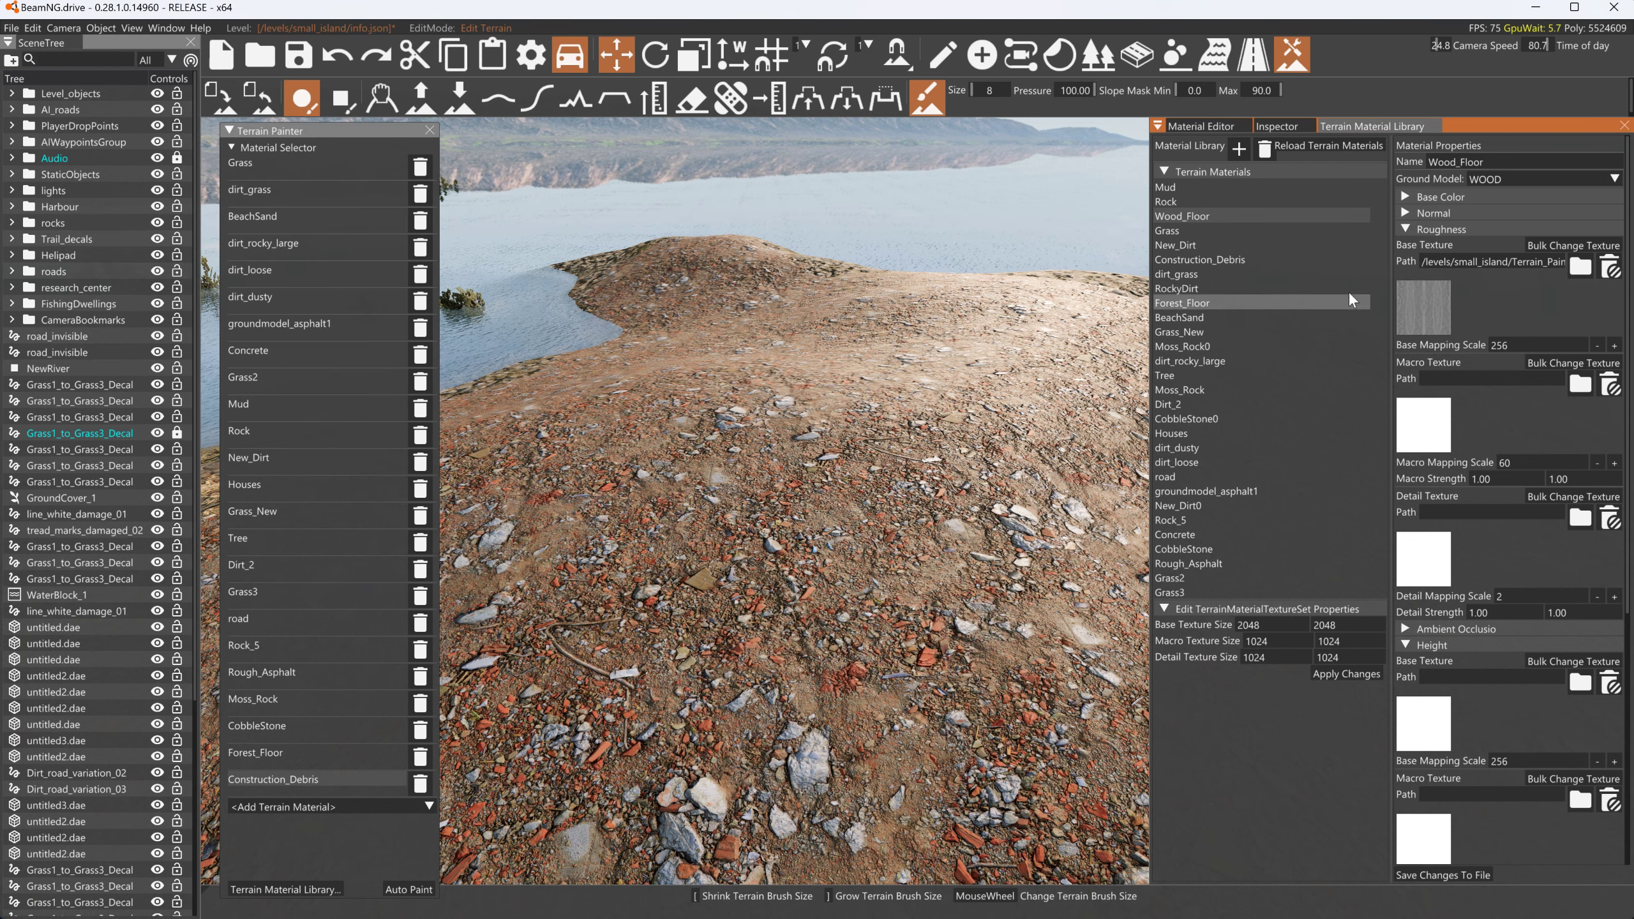
# Assign teqadgbc_2K_Gloss.jpg from the wood_veneer_teqadgbc folder as Wood_Floor's Ambient Occlusion base texture
pyautogui.click(1404, 229)
pyautogui.click(1406, 245)
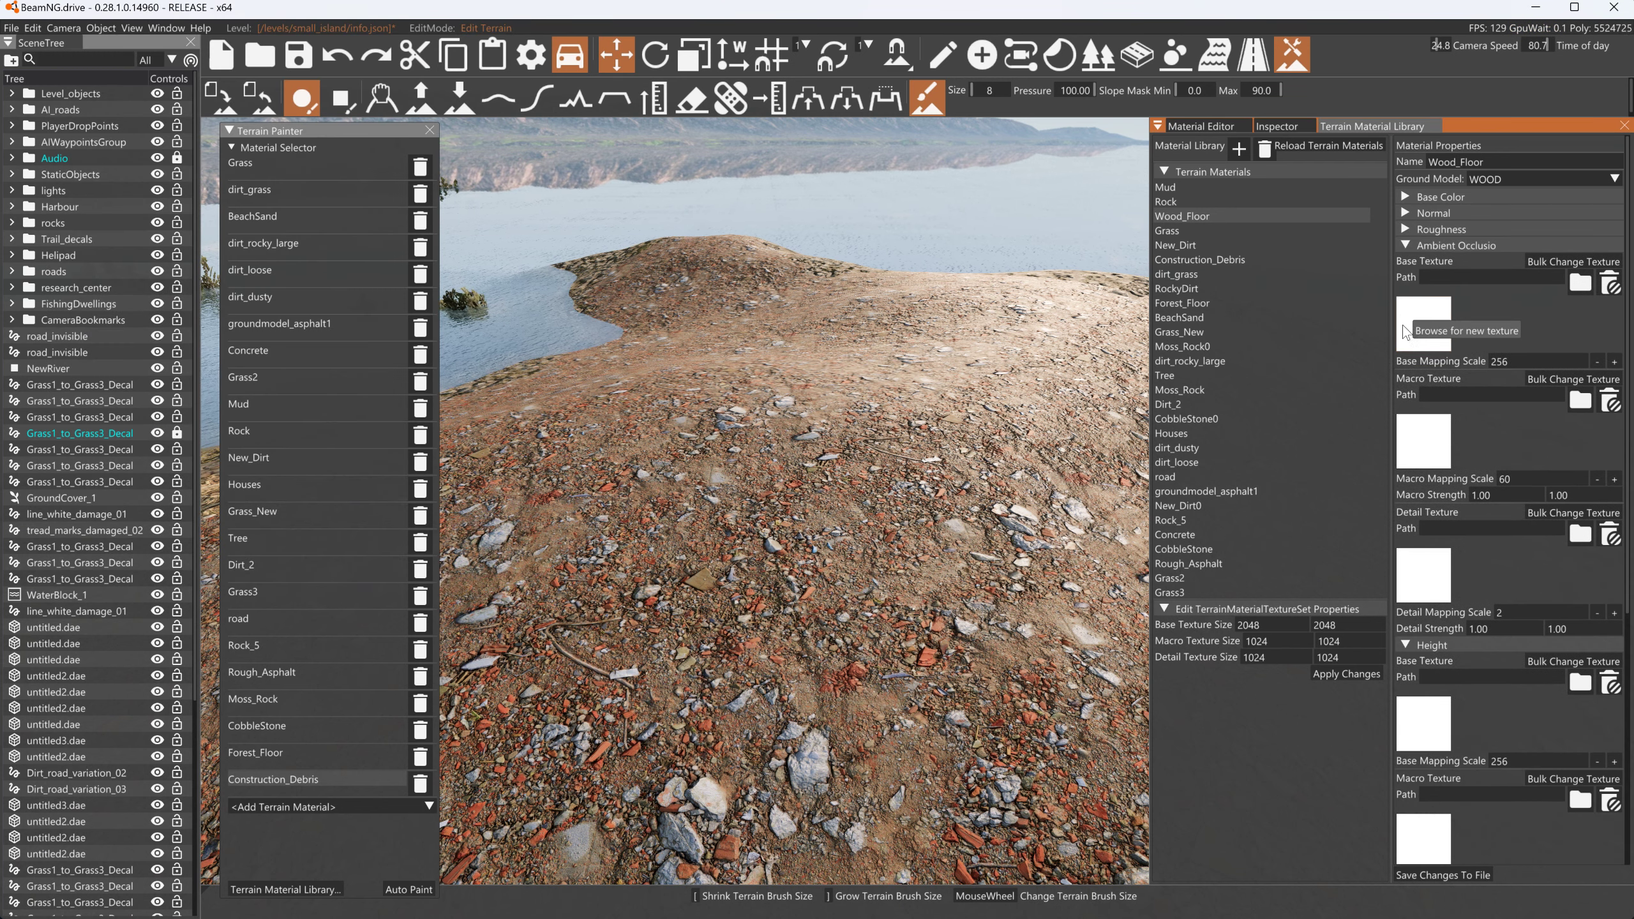
pyautogui.click(1579, 283)
pyautogui.click(175, 39)
pyautogui.hotkey('ctrl', 'a')
pyautogui.hotkey('ctrl', 'v')
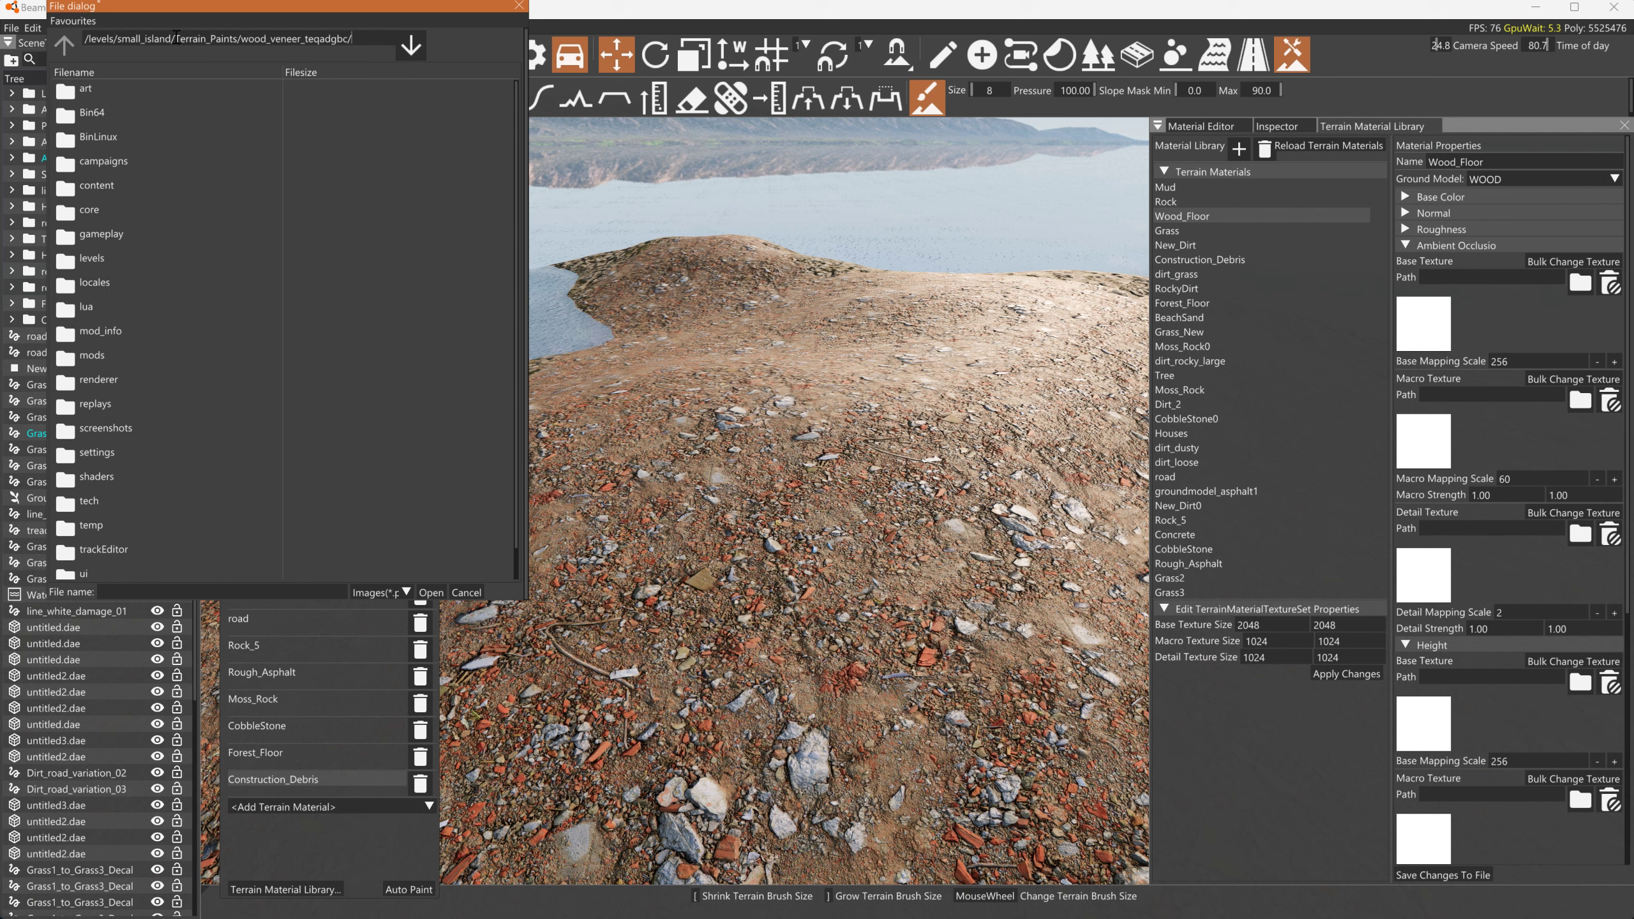
pyautogui.press('Return')
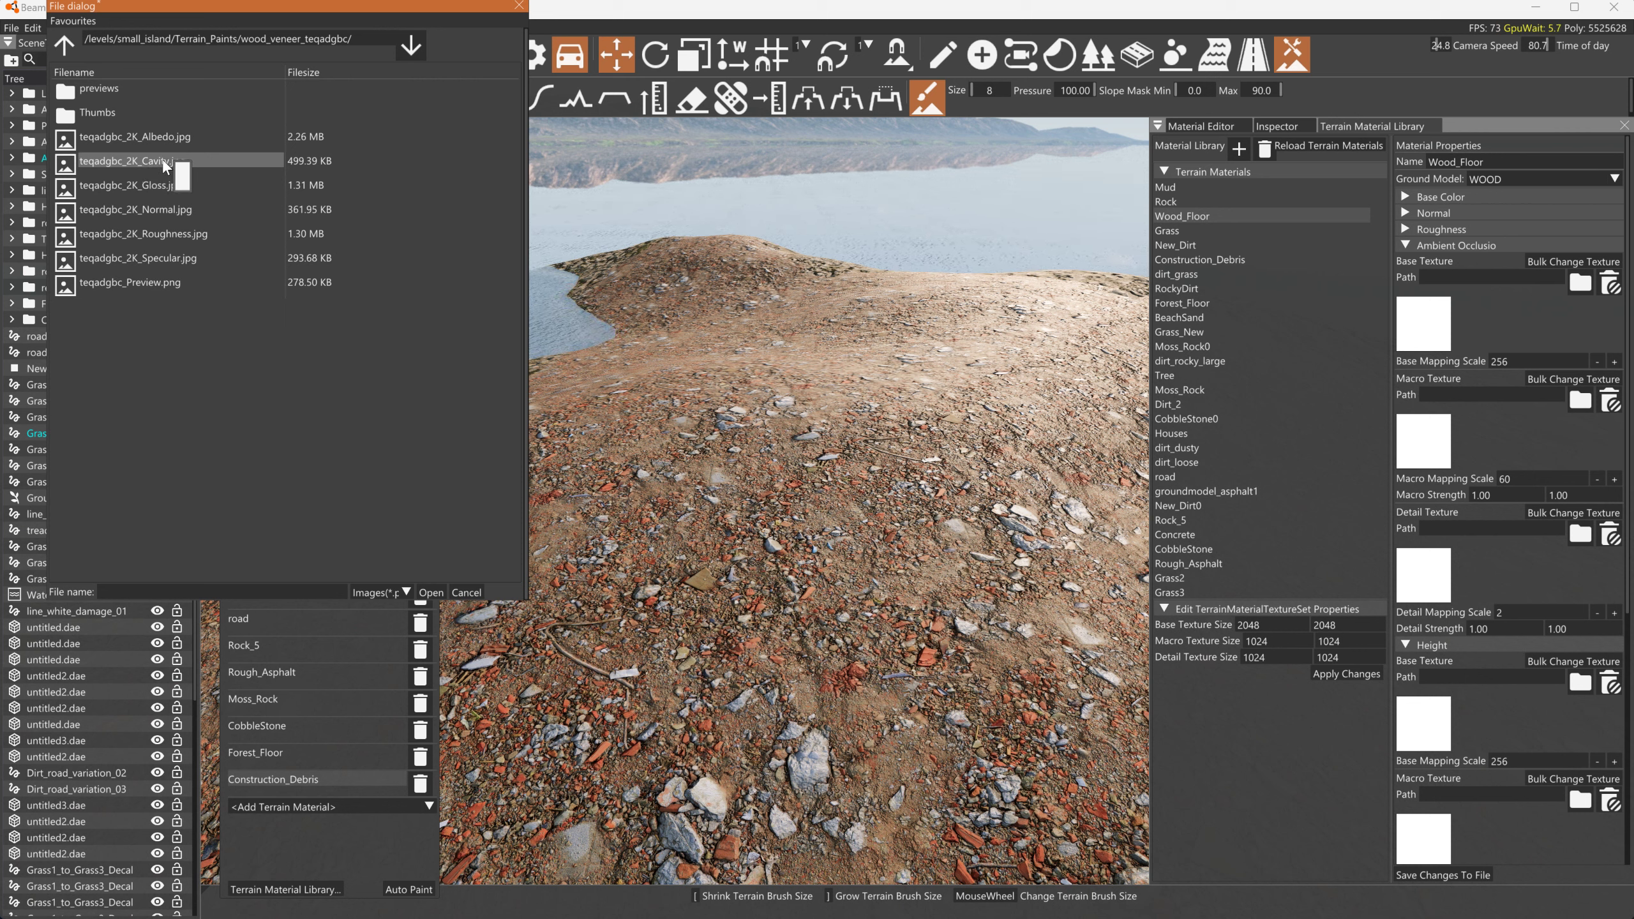
pyautogui.click(154, 187)
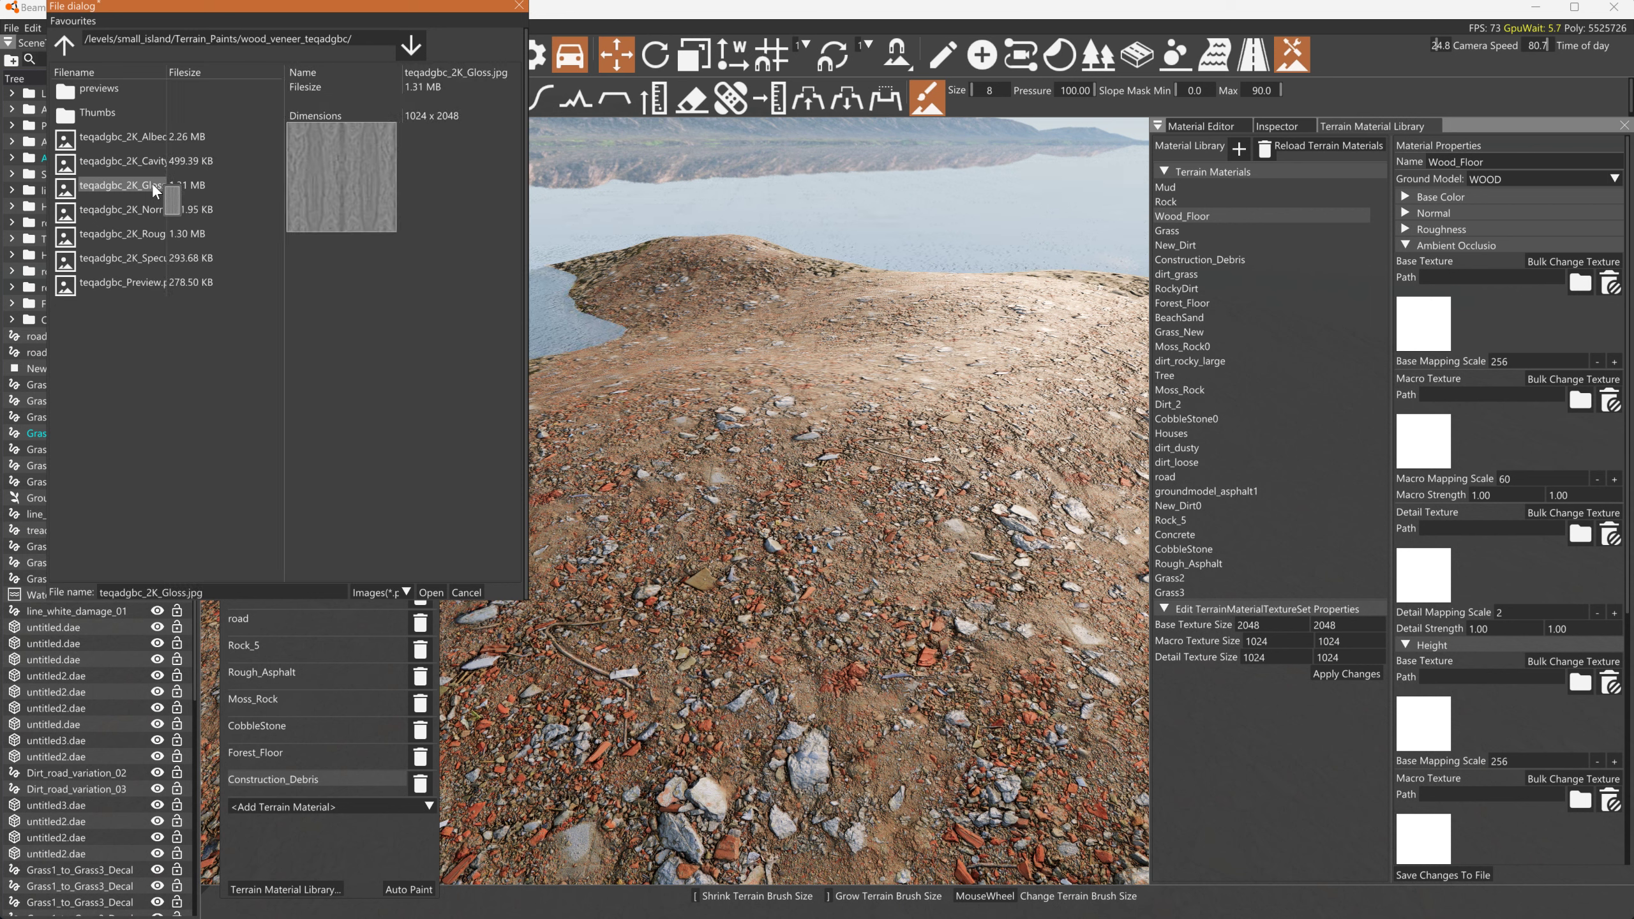
pyautogui.click(432, 593)
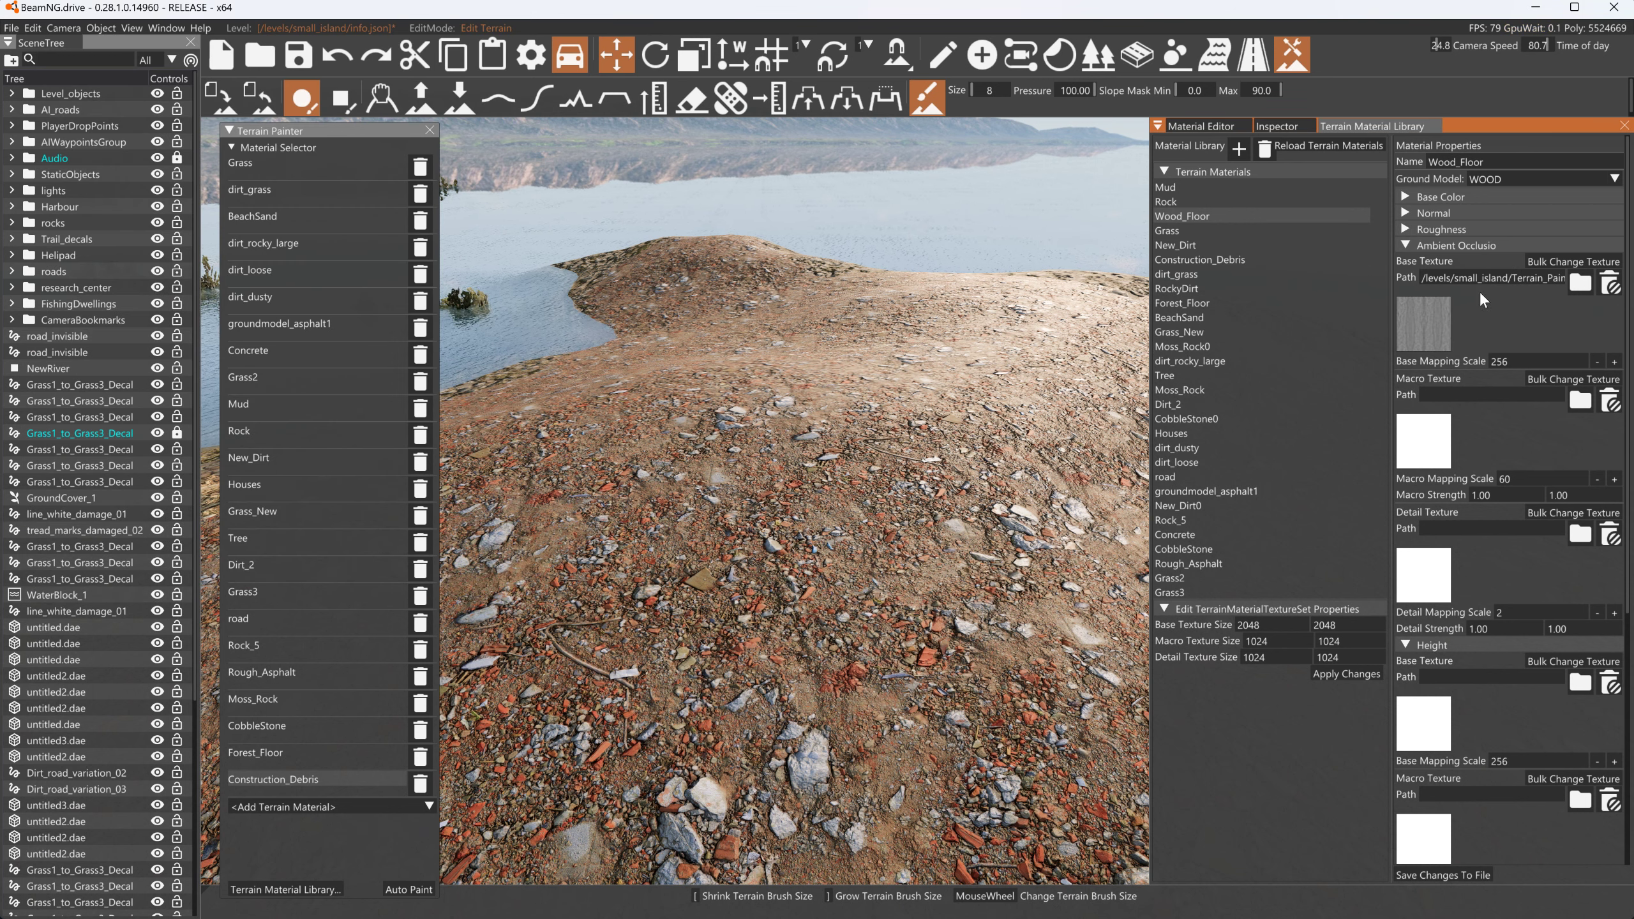
# Assign teqadgbc_2K_Specular.jpg from the wood_veneer_teqadgbc folder as Wood_Floor's Height base texture
pyautogui.click(1454, 245)
pyautogui.click(1584, 298)
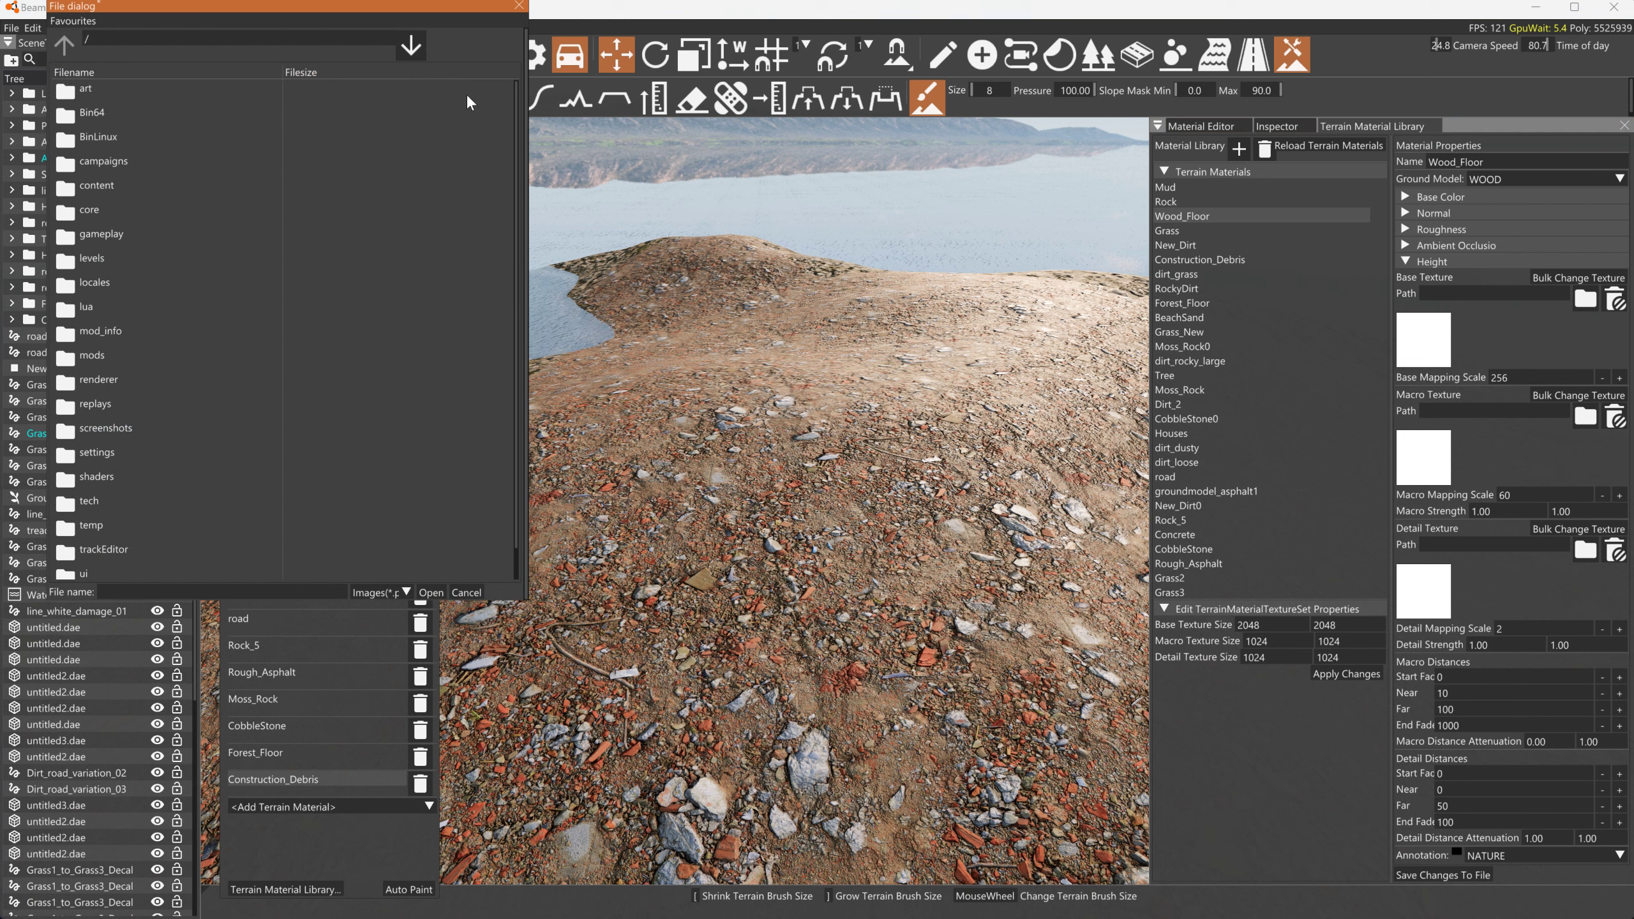
pyautogui.click(129, 38)
pyautogui.hotkey('ctrl', 'v')
pyautogui.press('Return')
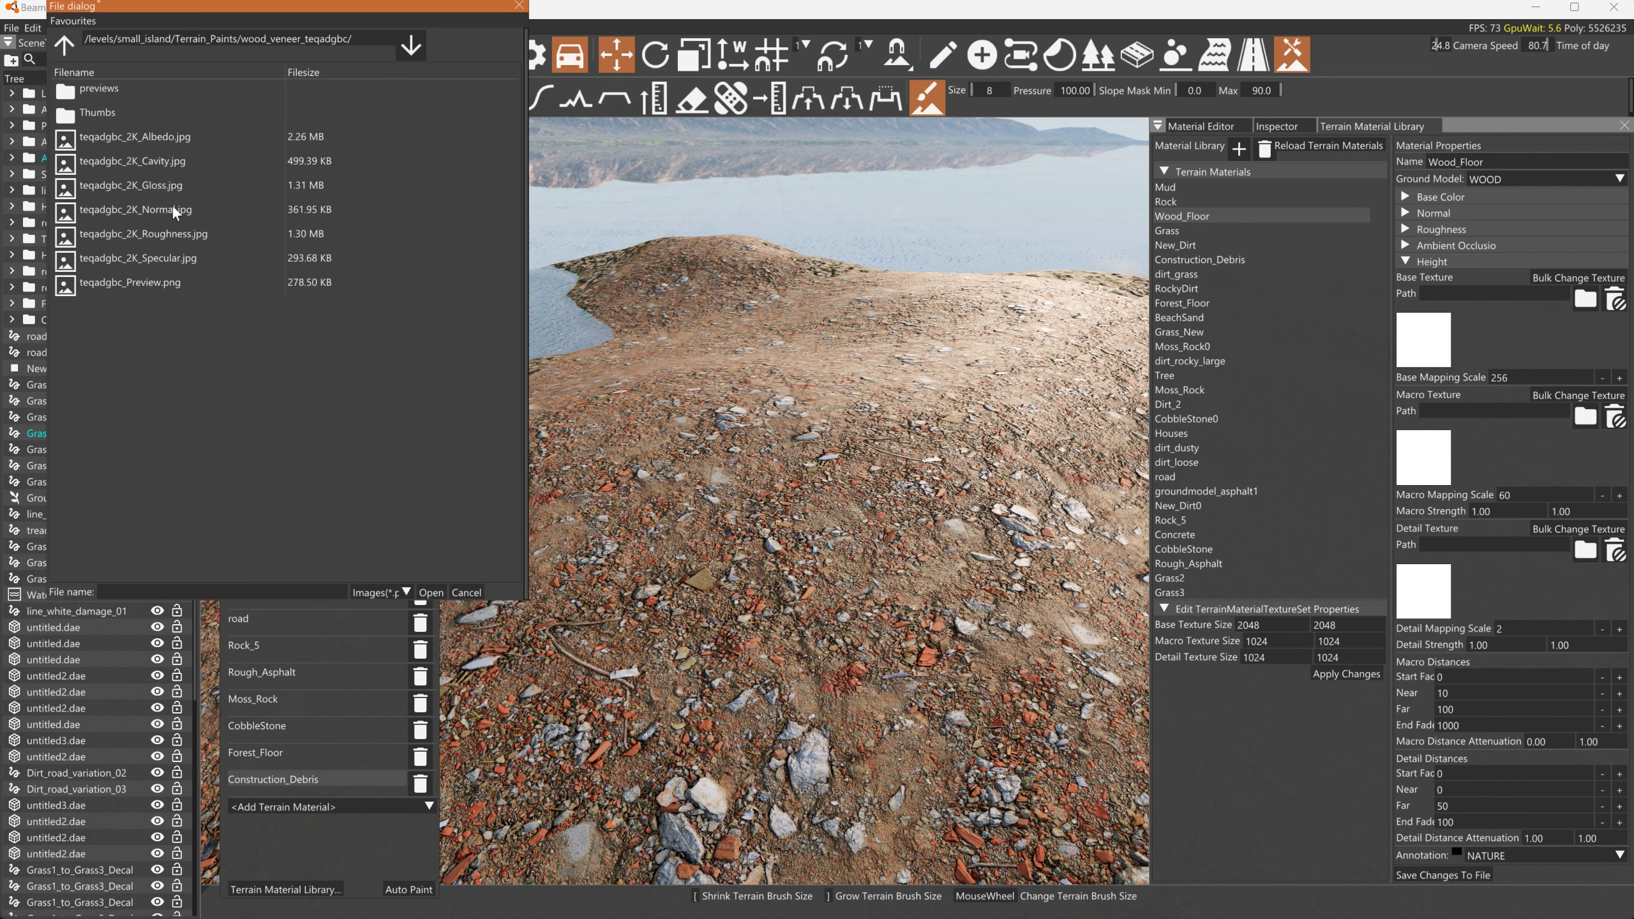
pyautogui.click(168, 256)
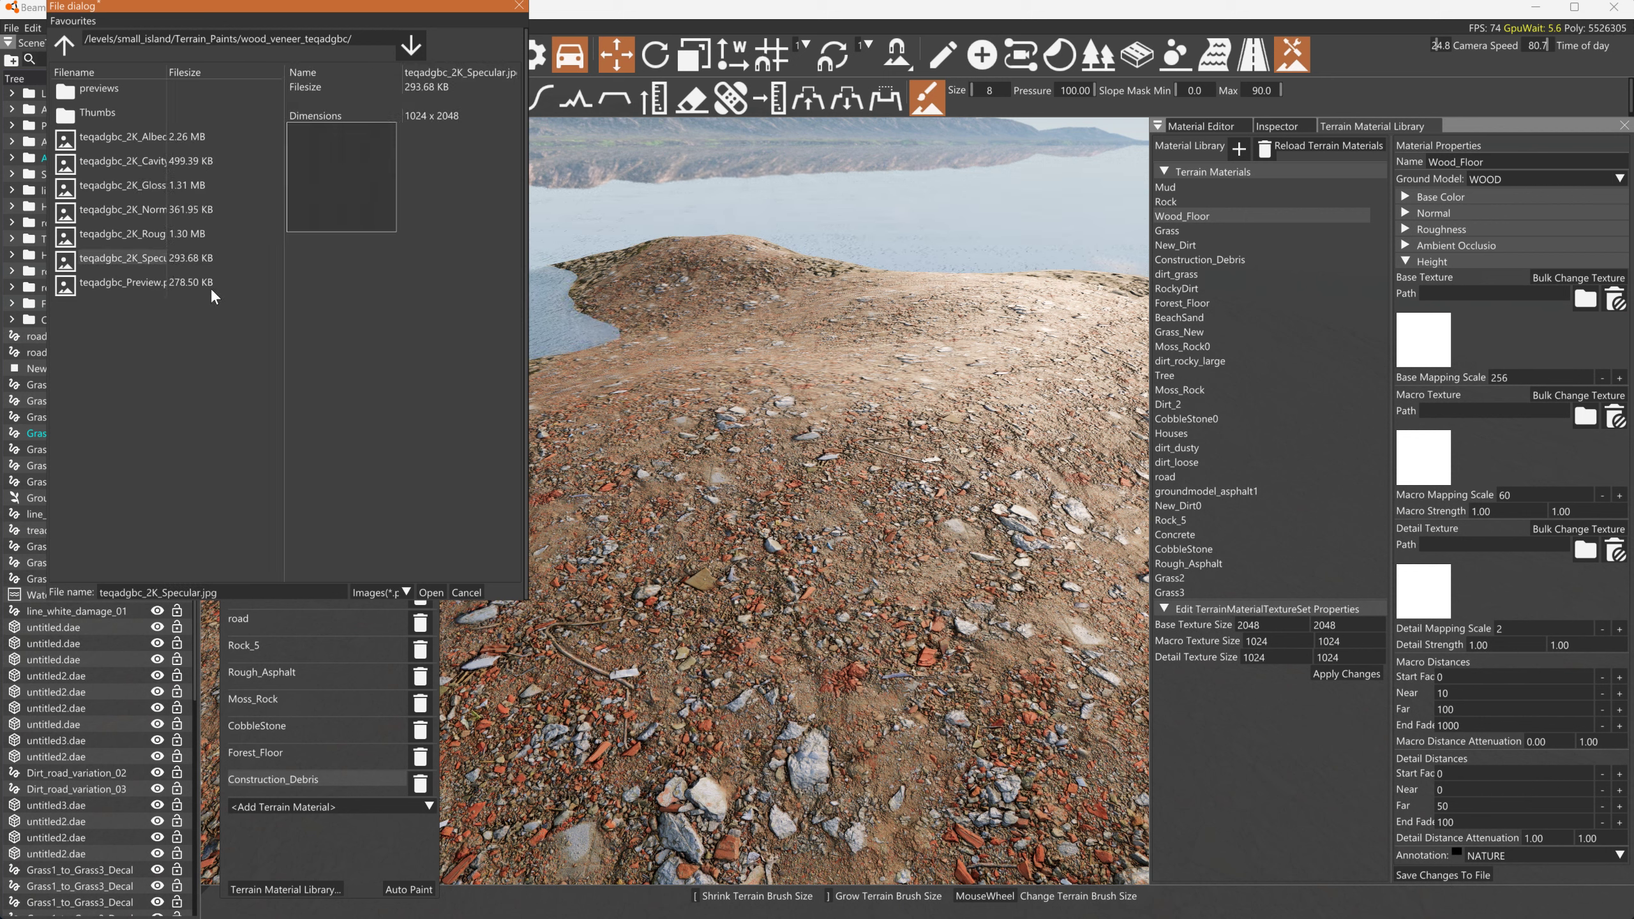
pyautogui.click(431, 592)
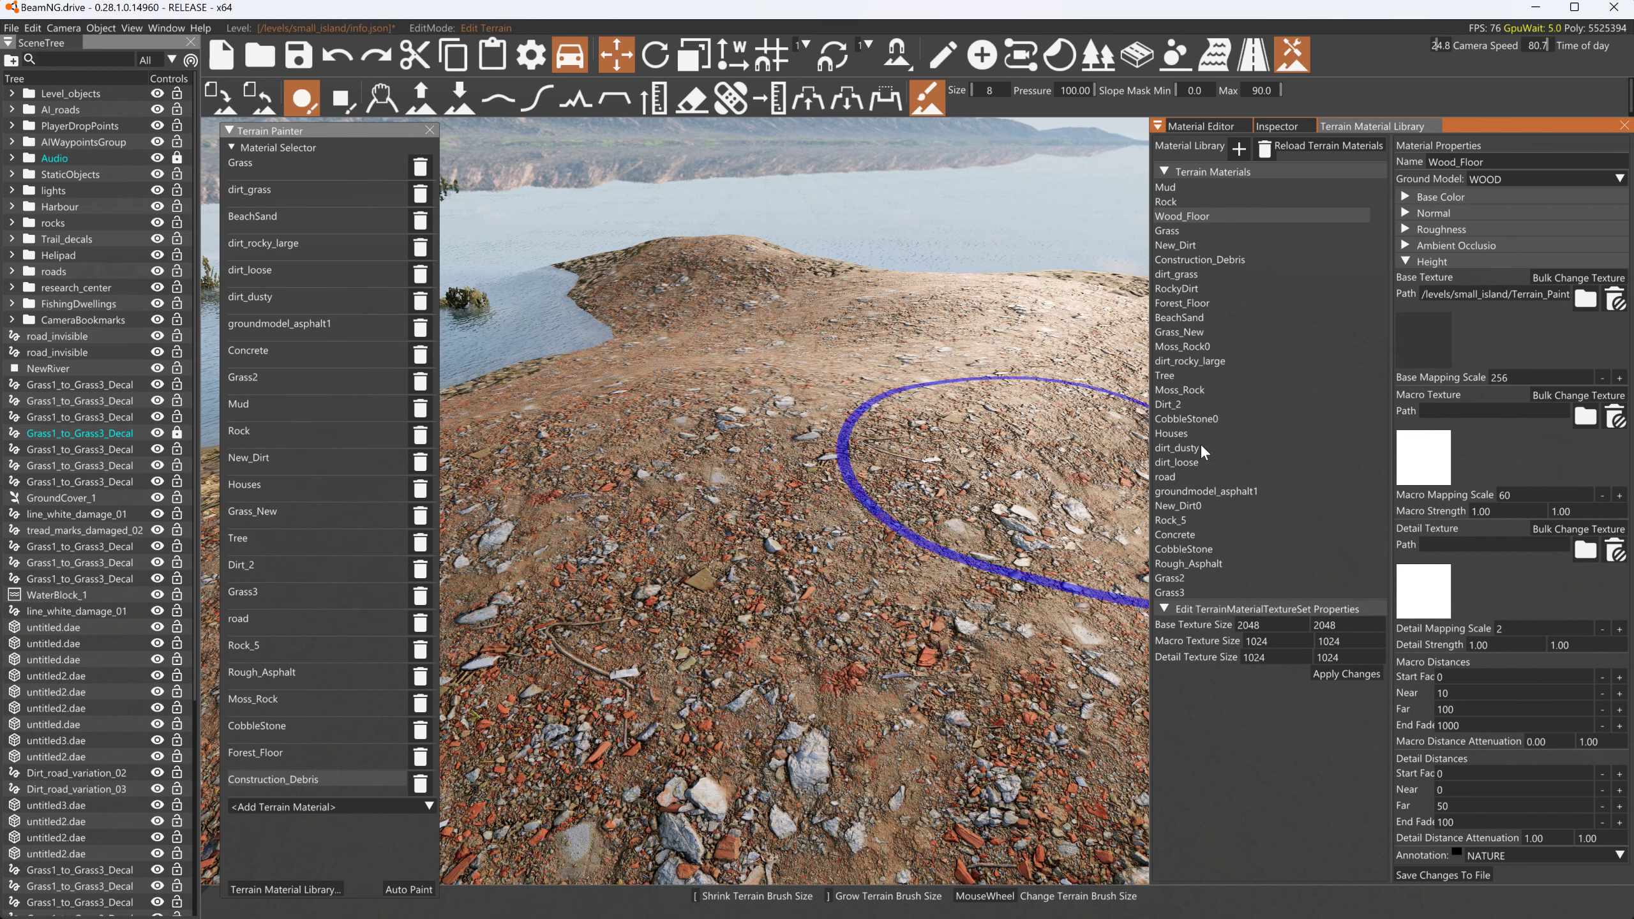
# Set Wood_Floor's base mapping scale to 8 in Base Color and save the terrain material changes to file
pyautogui.click(1402, 261)
pyautogui.click(1397, 233)
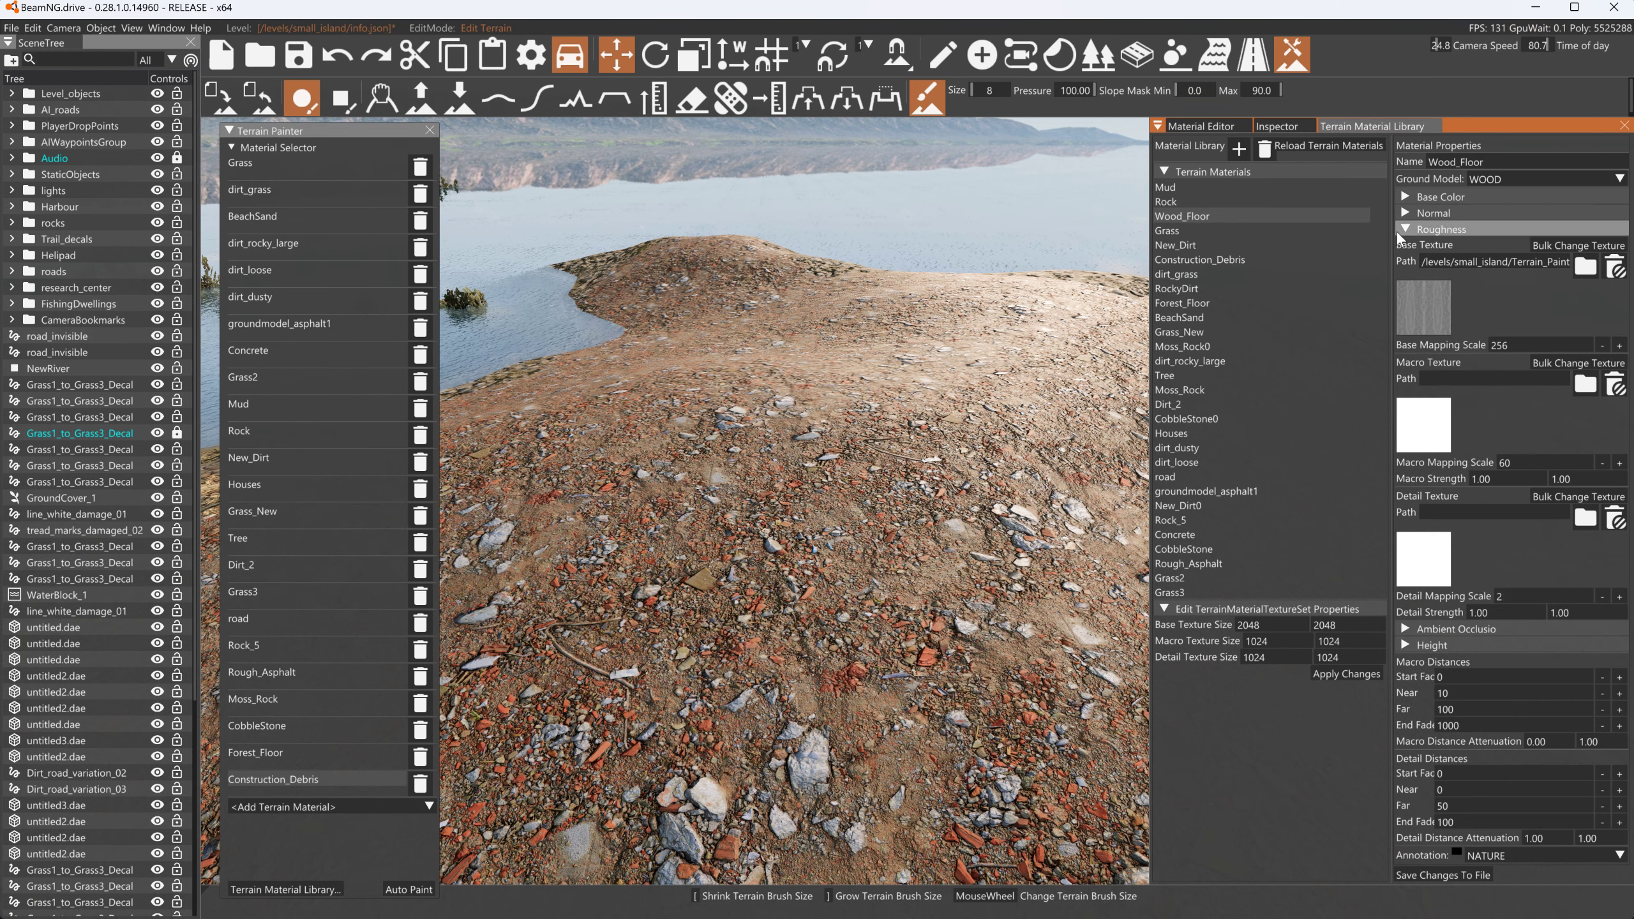
pyautogui.click(1397, 233)
pyautogui.click(1398, 229)
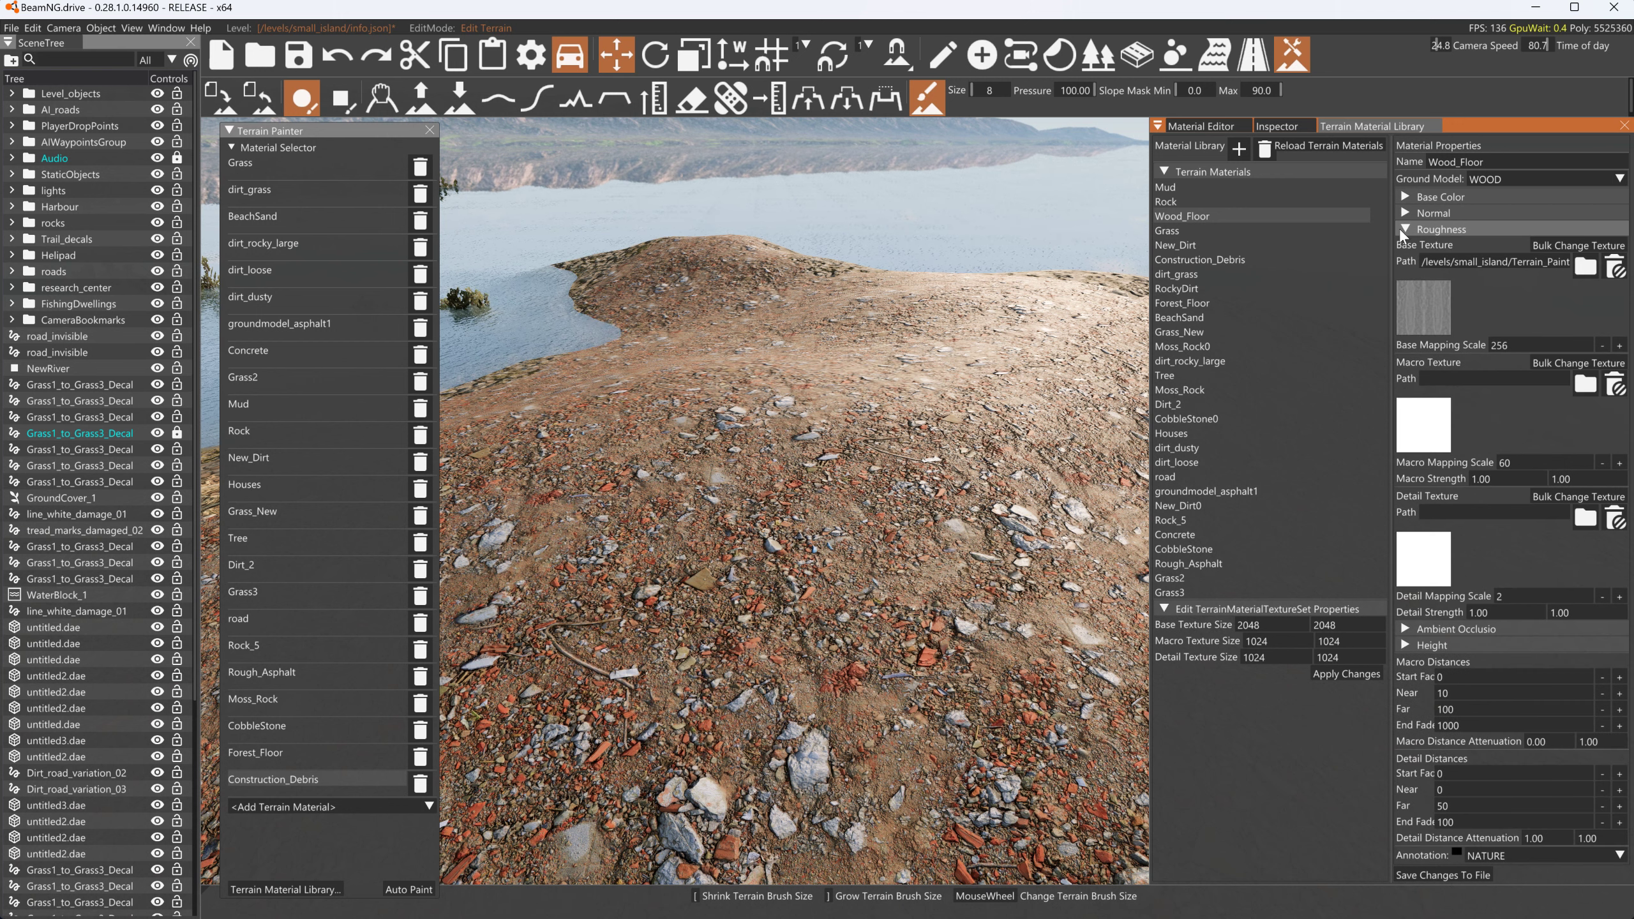
pyautogui.click(1404, 230)
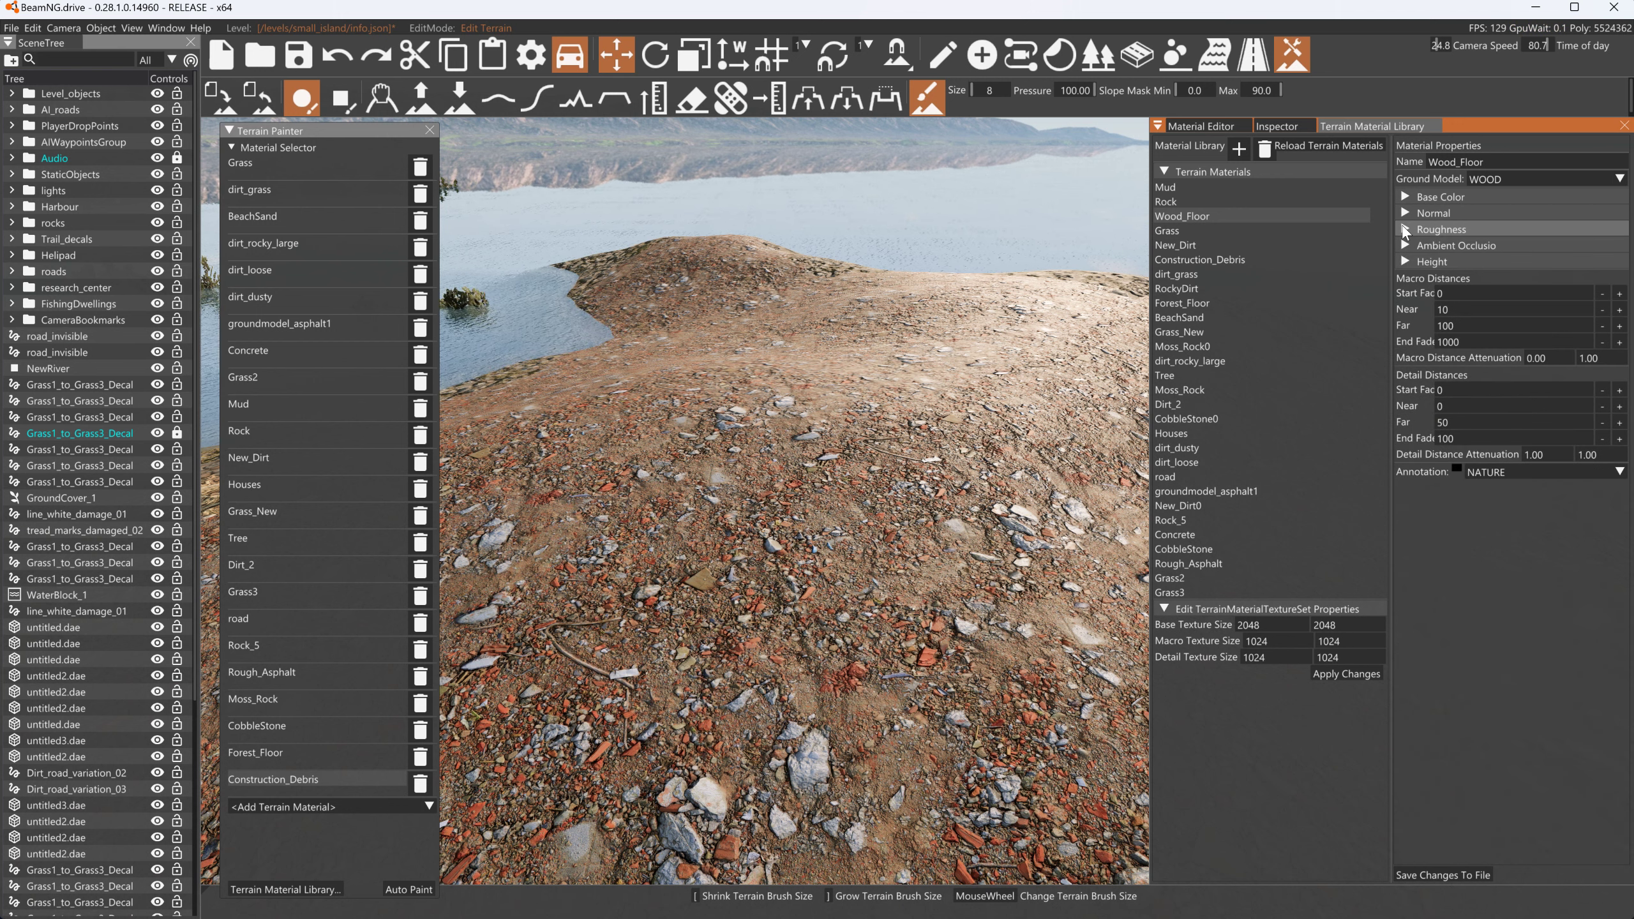
pyautogui.click(1404, 197)
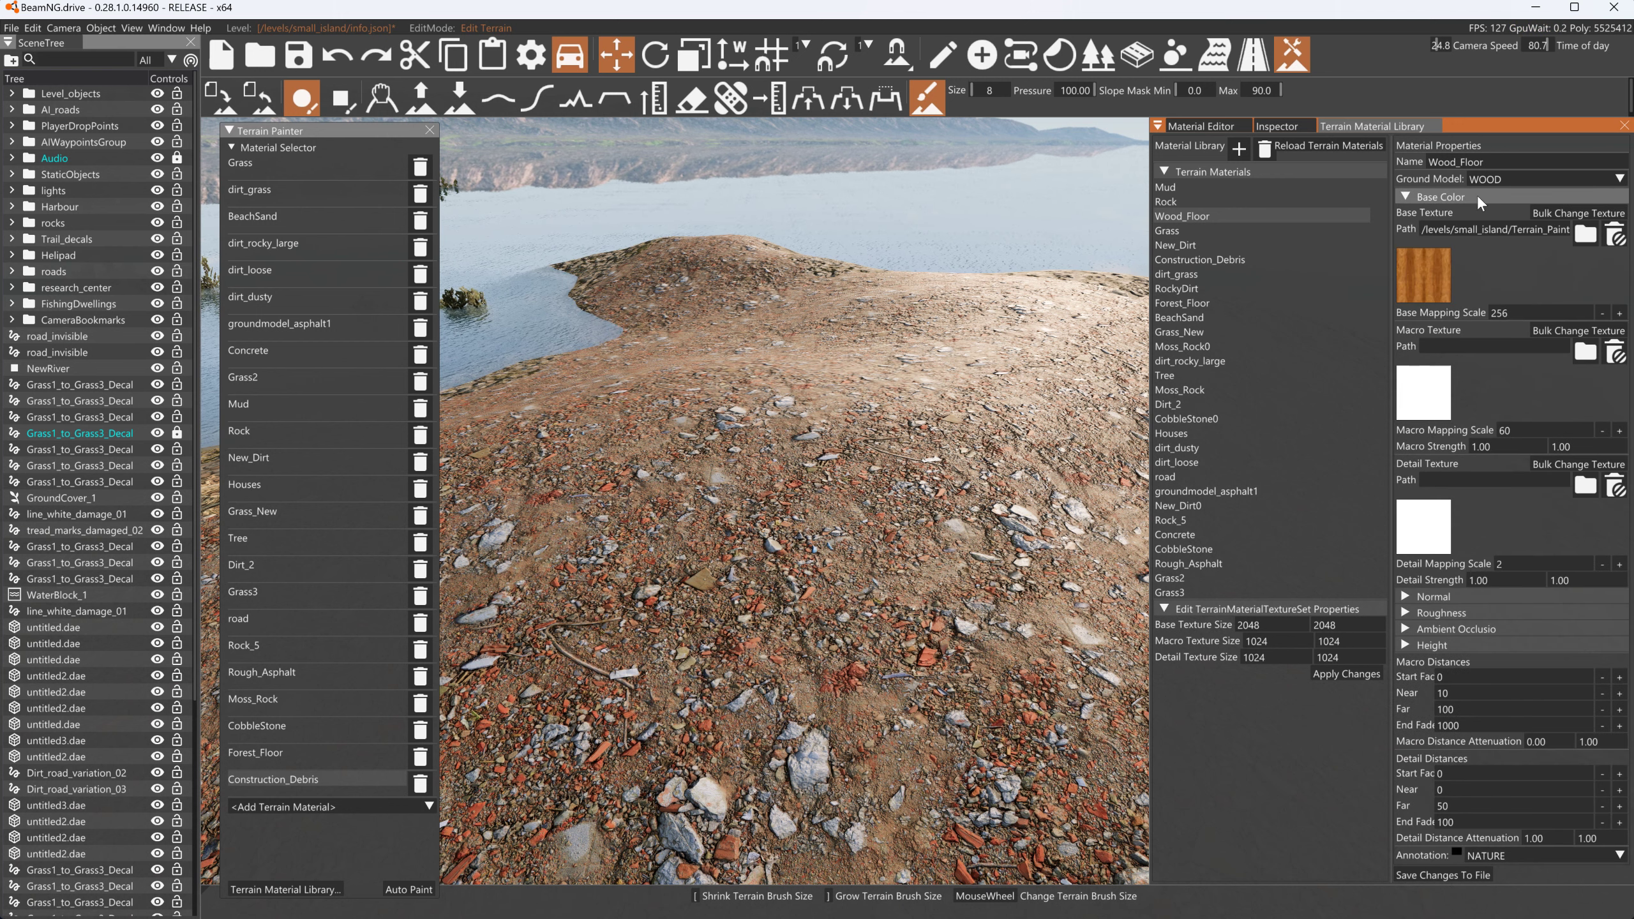
pyautogui.click(1538, 310)
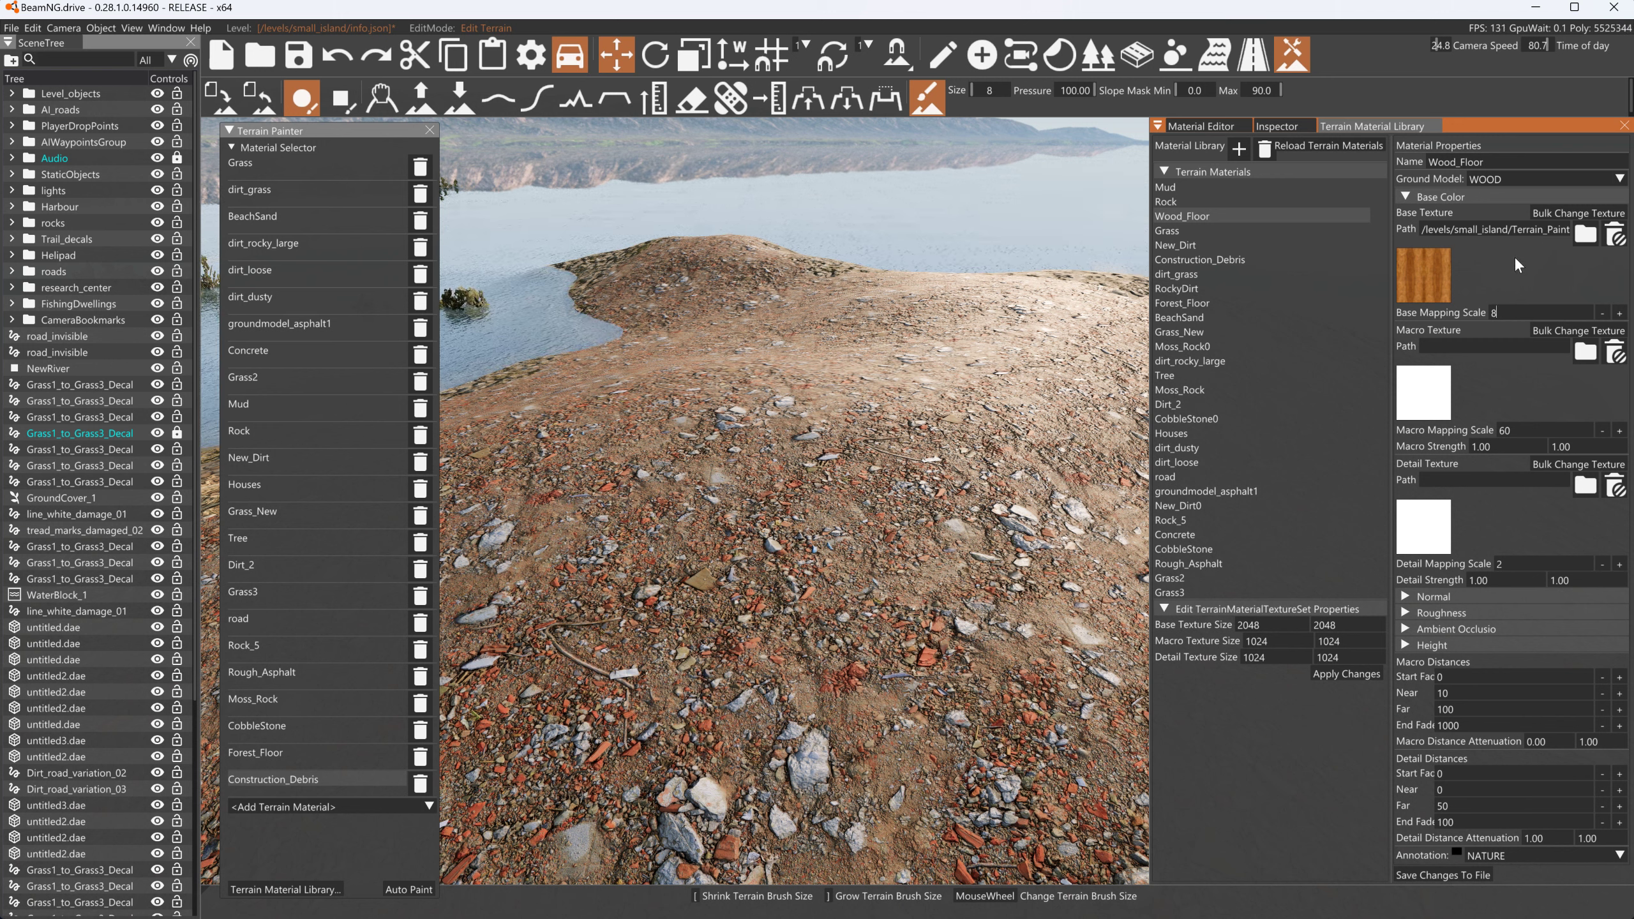
pyautogui.click(1481, 870)
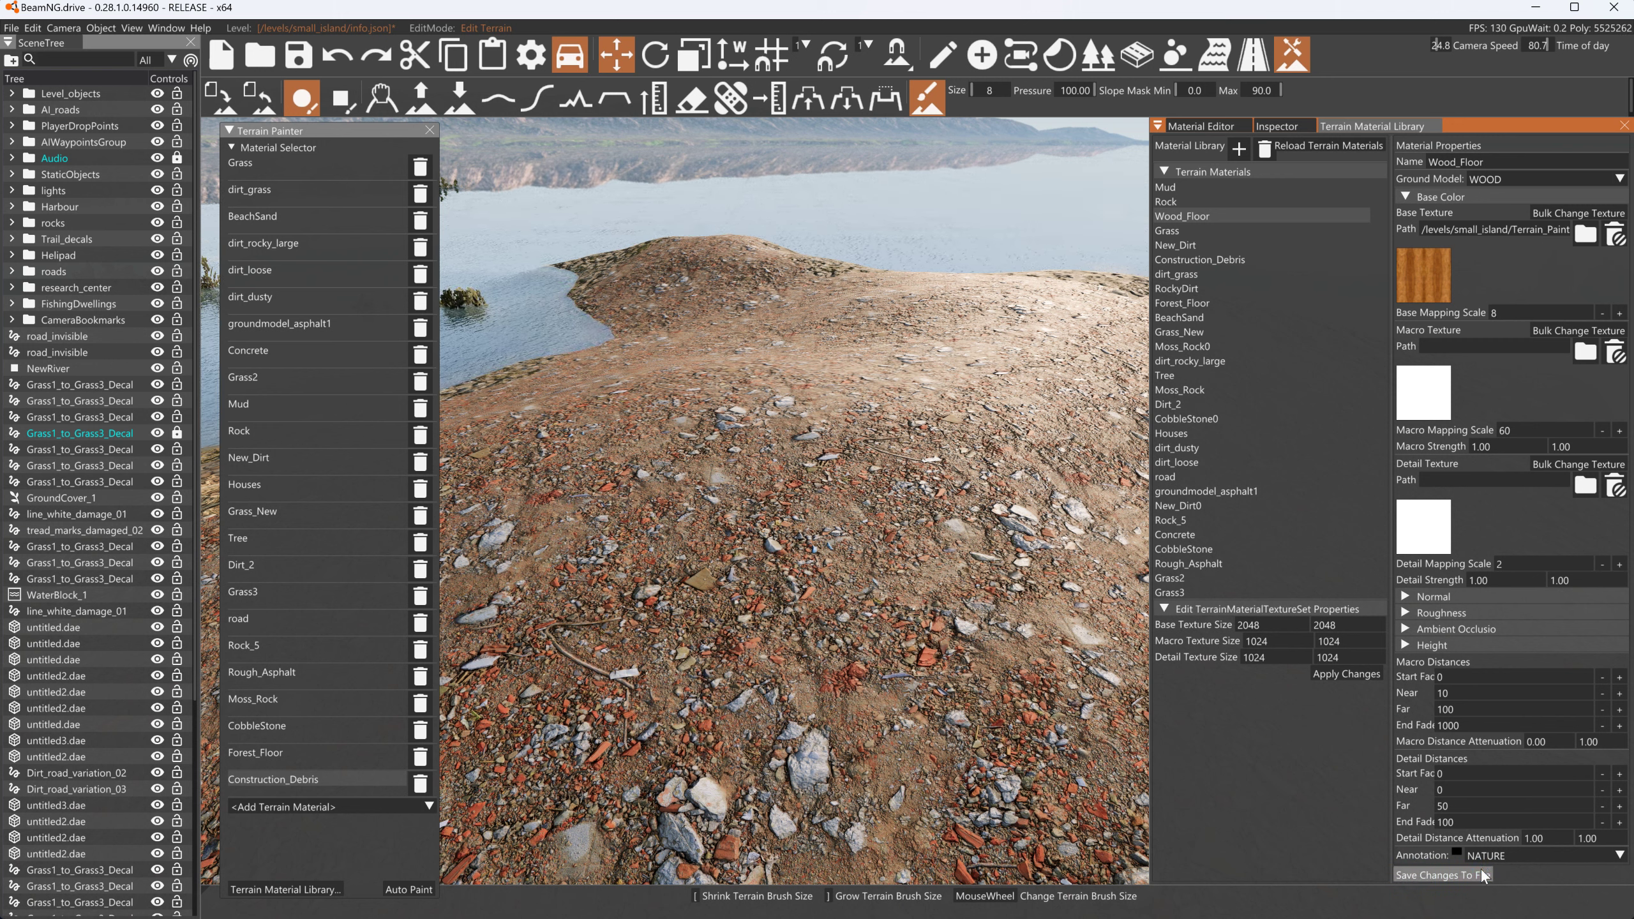
# Add Wood_Floor to the terrain painter's materials and paint a patch of it on the rocky ground near the shore
pyautogui.click(297, 808)
pyautogui.click(281, 824)
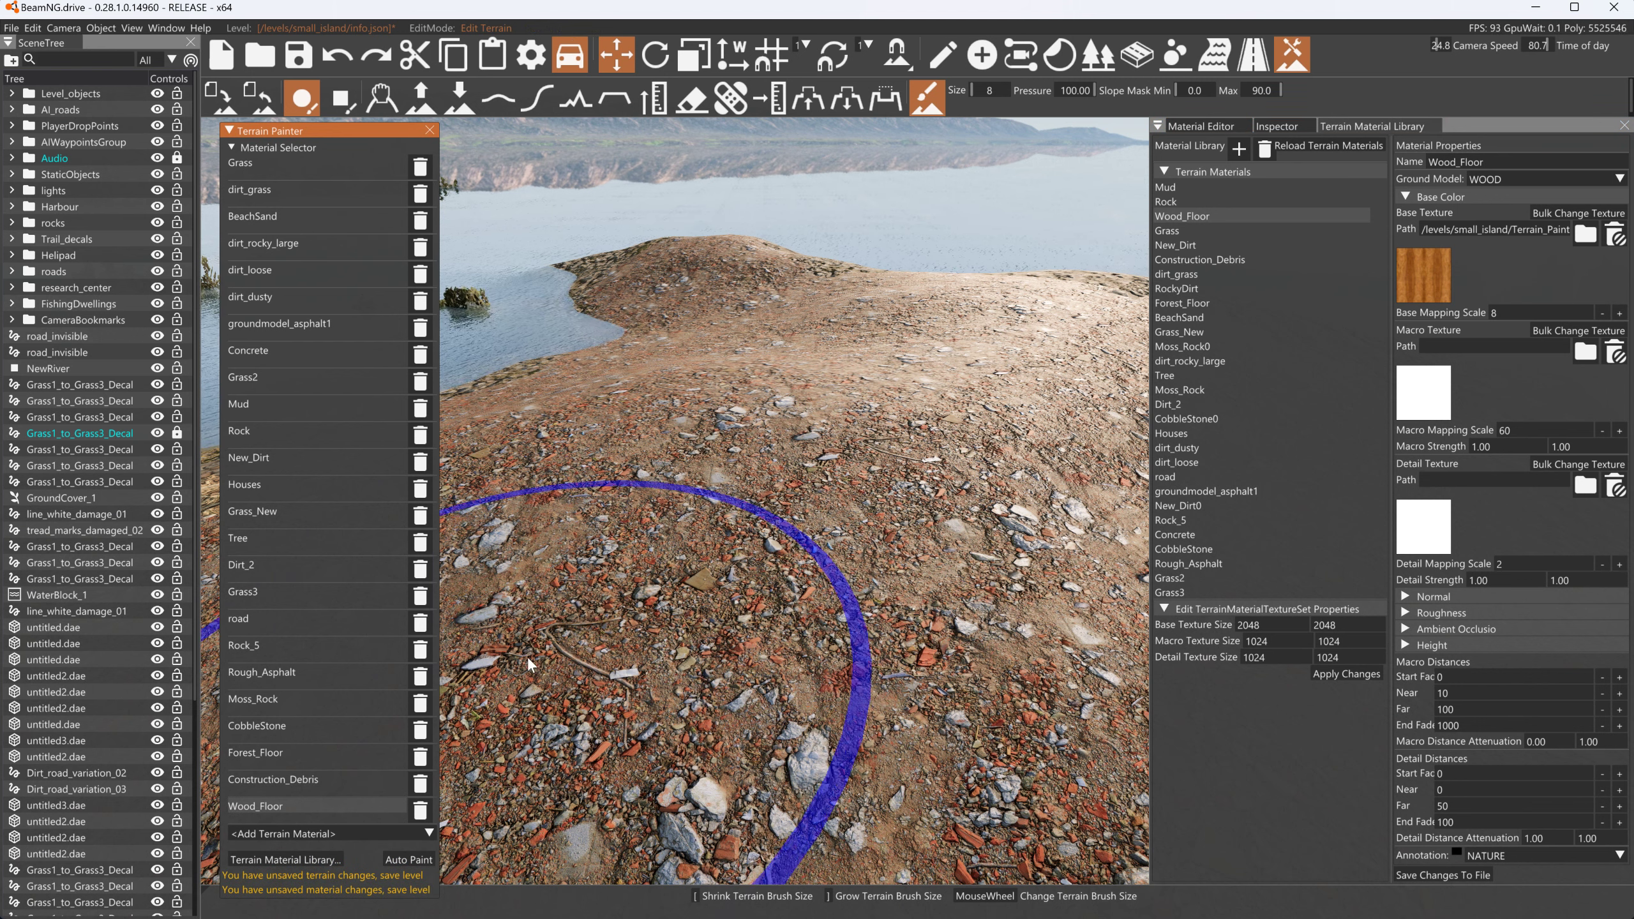
pyautogui.moveTo(711, 540); pyautogui.dragTo(708, 510)
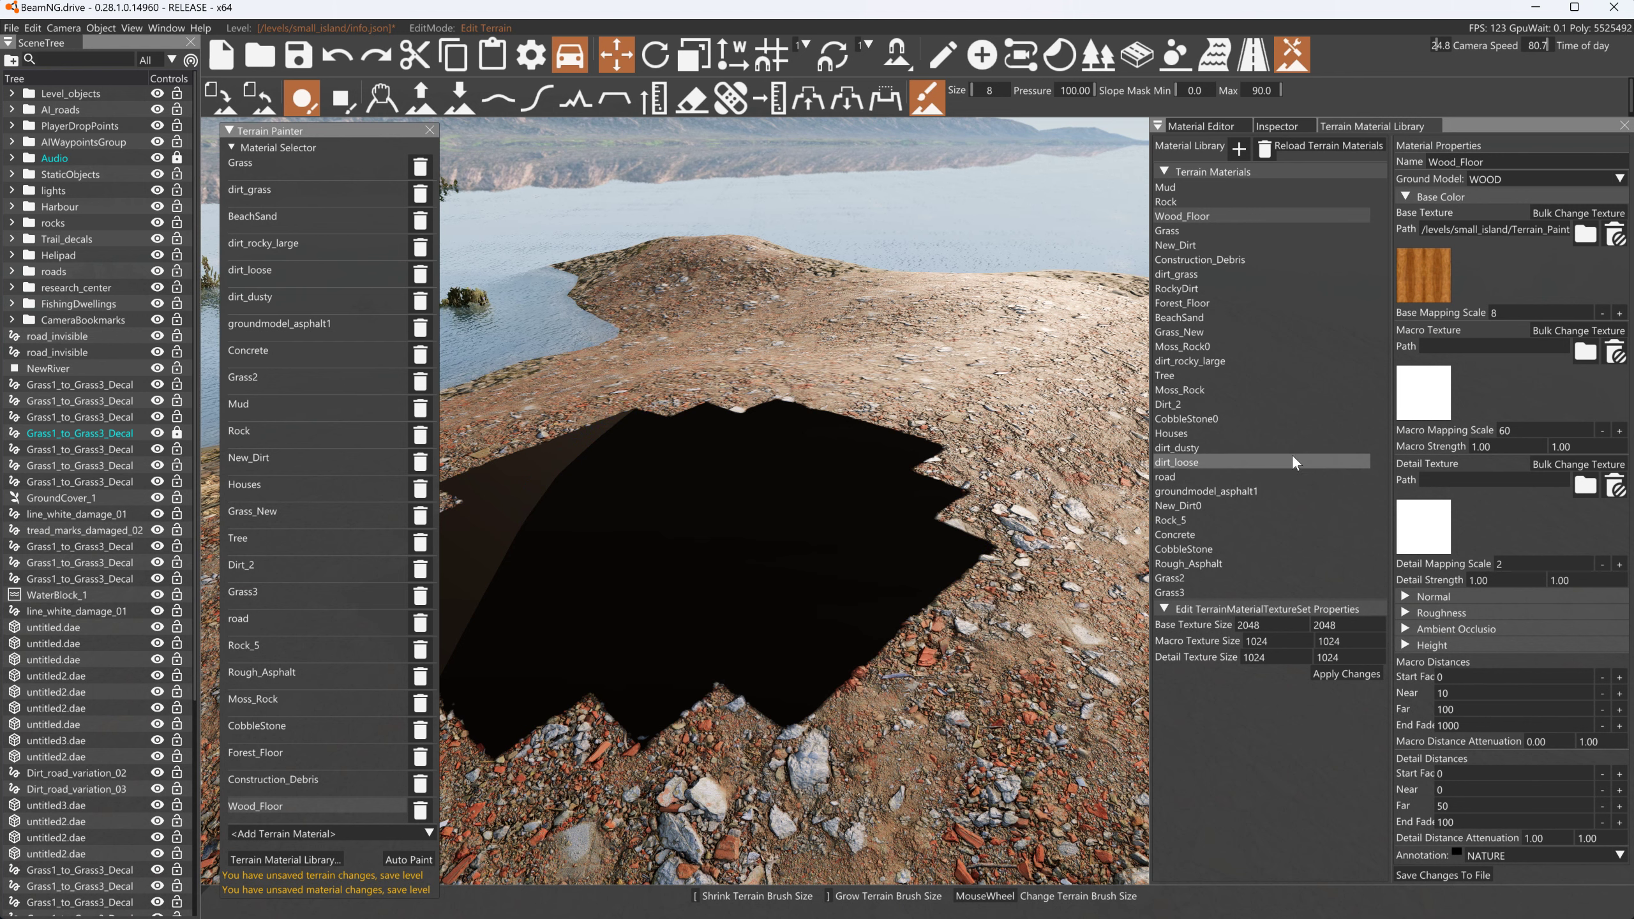
# Review Wood_Floor's Normal, Roughness, Ambient Occlusion and Height texture settings one after another
pyautogui.click(1403, 197)
pyautogui.click(1404, 213)
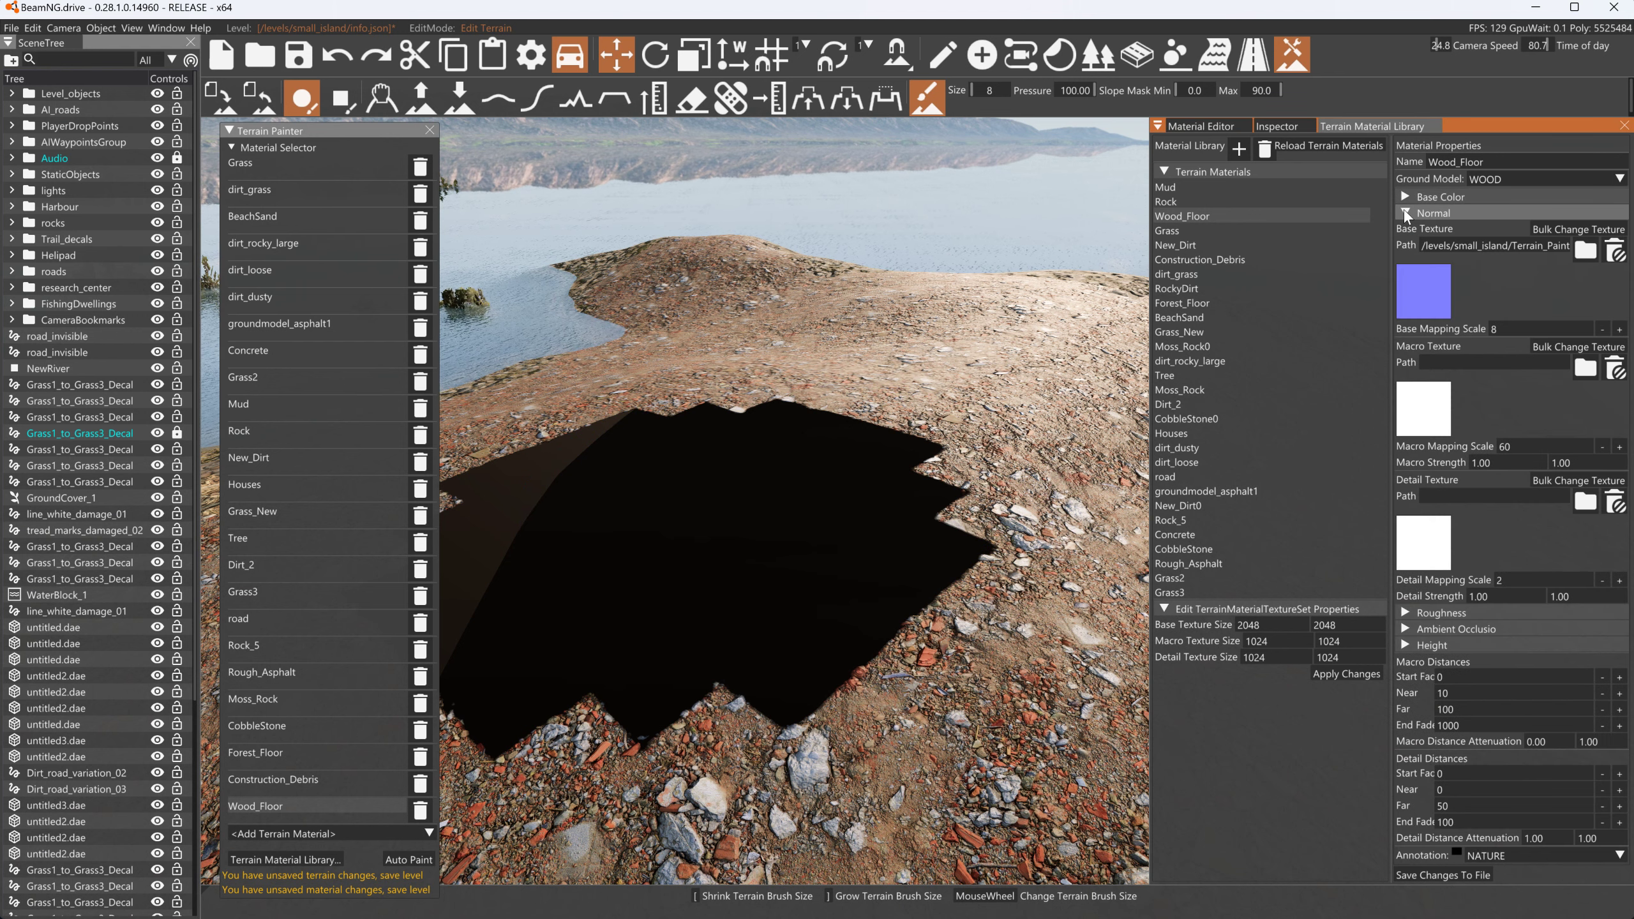
pyautogui.click(1404, 212)
pyautogui.click(1406, 230)
pyautogui.click(1405, 230)
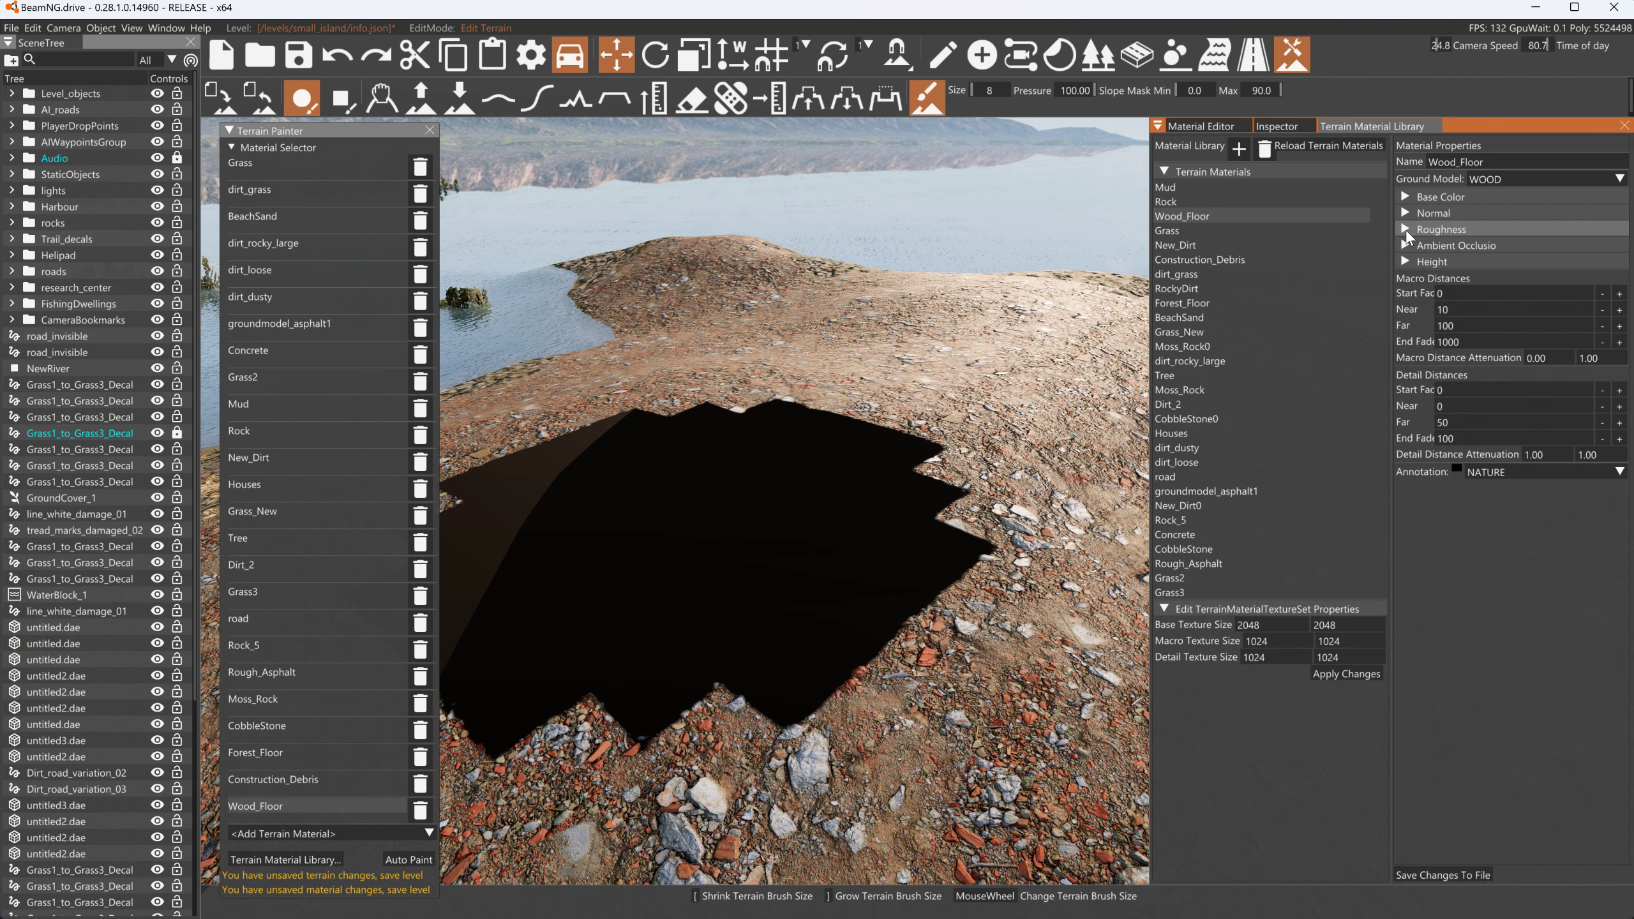
pyautogui.click(1404, 241)
pyautogui.click(1403, 241)
pyautogui.click(1404, 261)
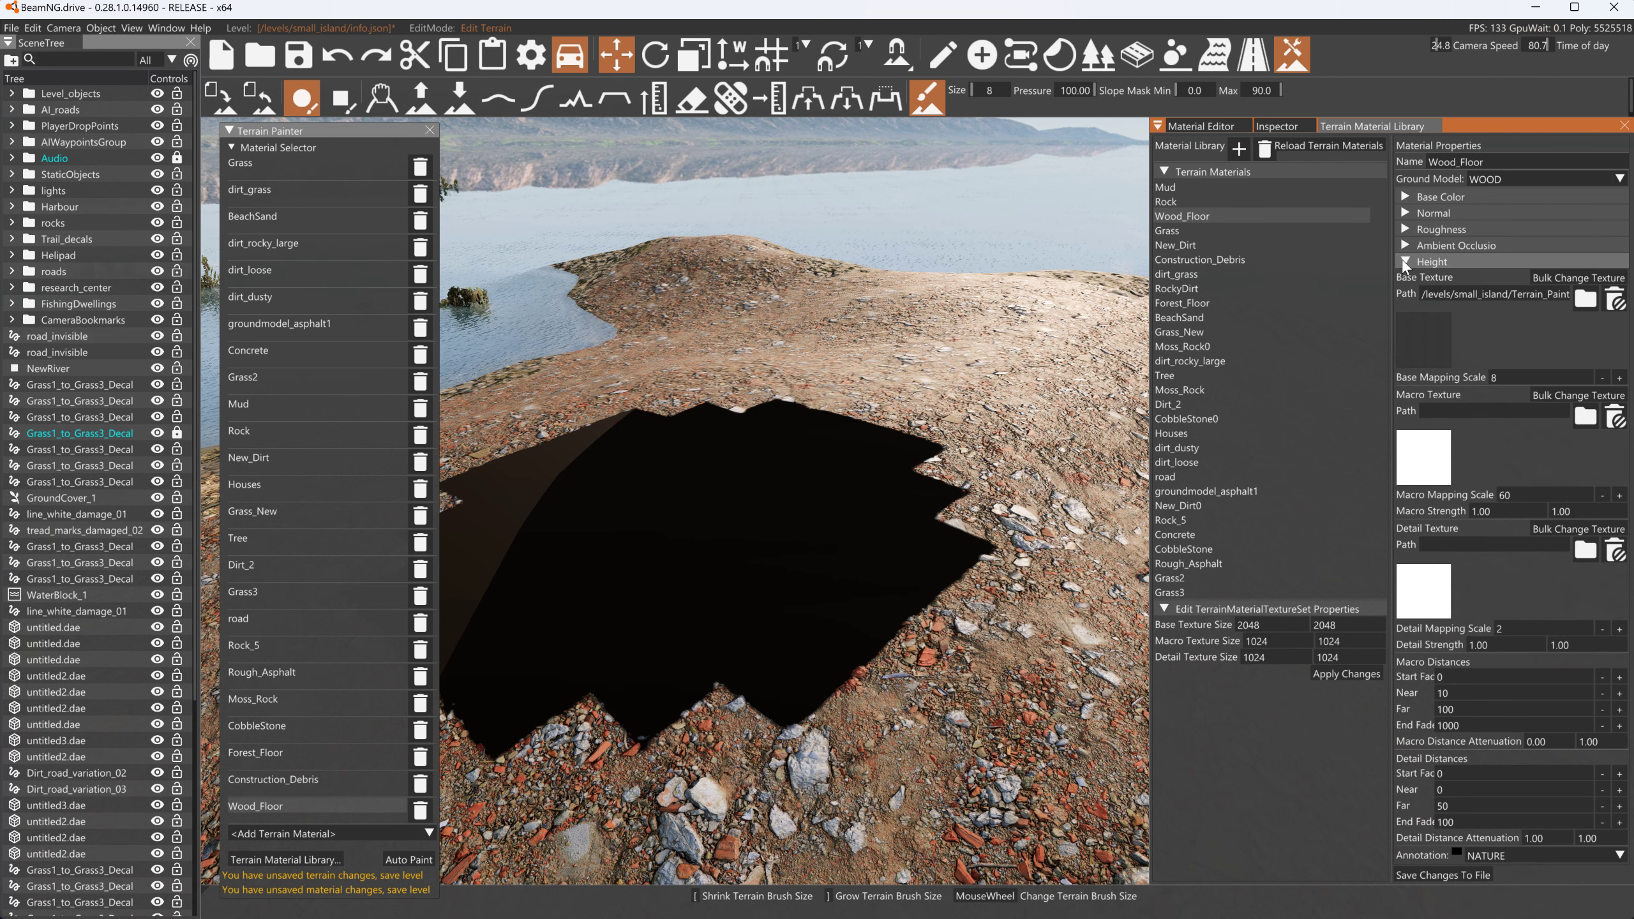
pyautogui.click(1404, 260)
pyautogui.click(1404, 261)
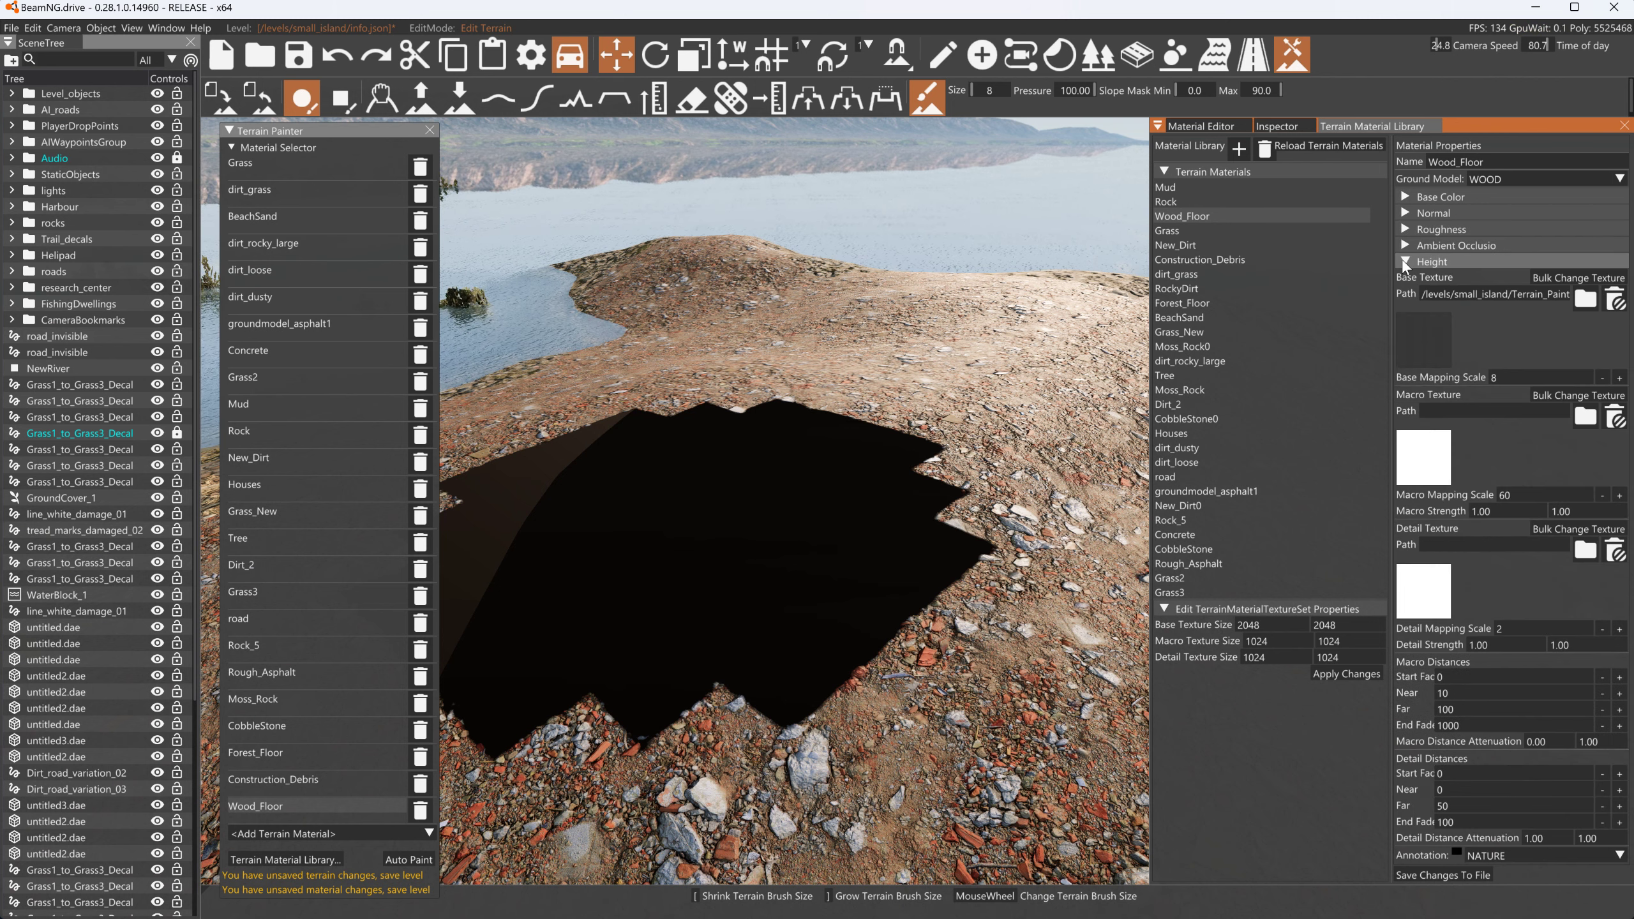
# Preview teqadgbc_2K_Gloss.jpg and teqadgbc_2K_Albedo.jpg in the wood_veneer_teqadgbc folder without assigning either one
pyautogui.click(1441, 351)
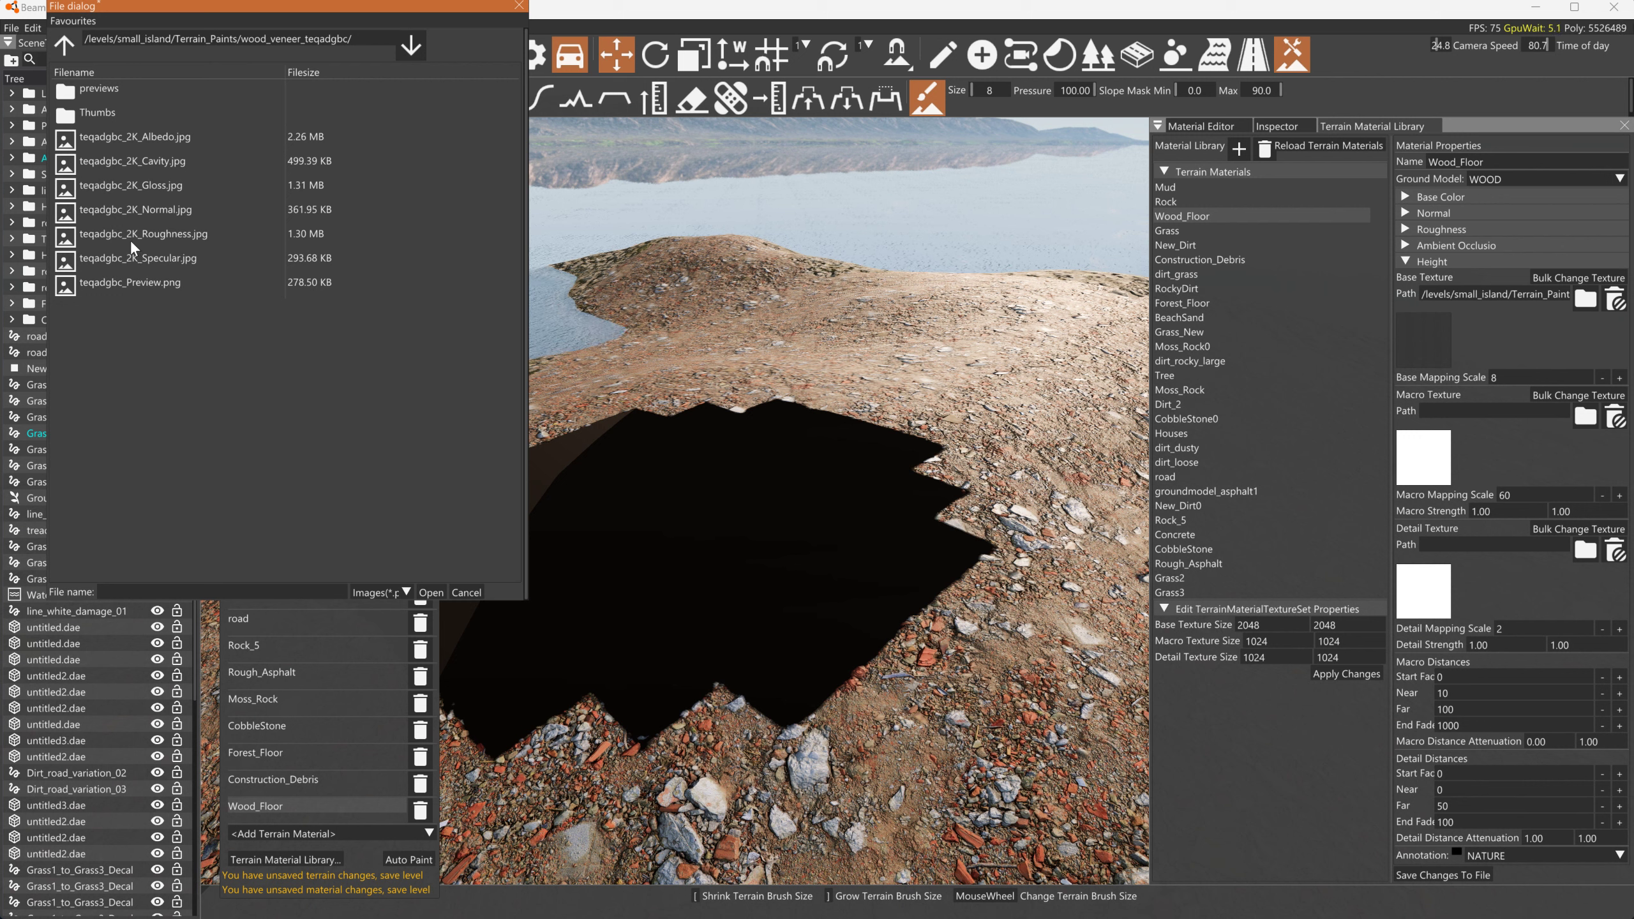
pyautogui.click(129, 185)
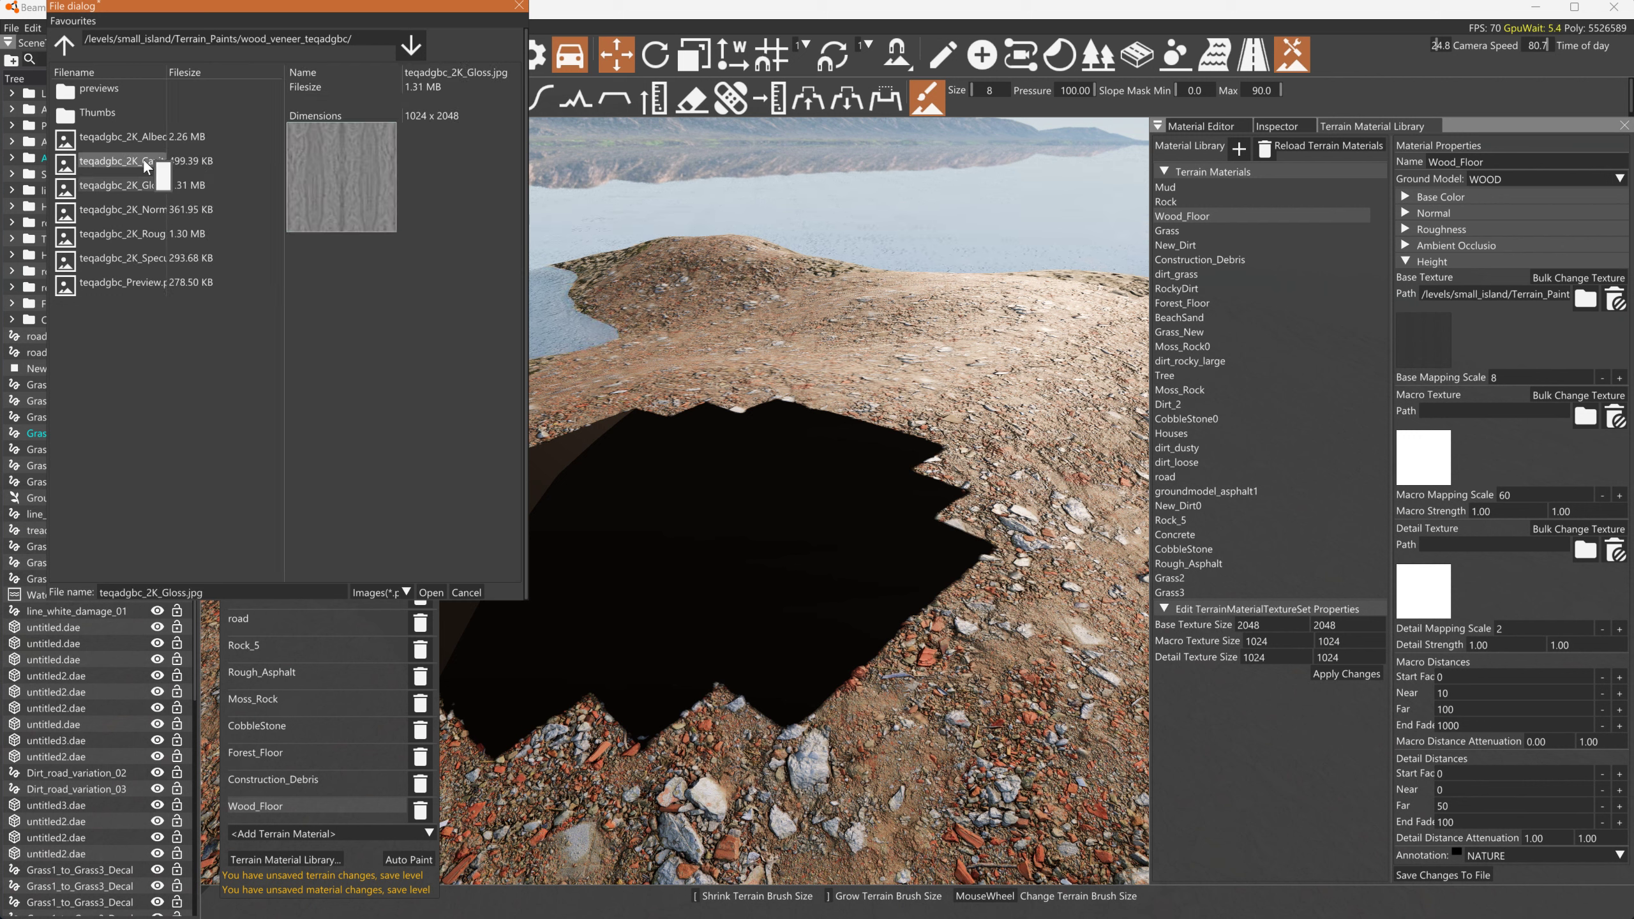
pyautogui.click(174, 137)
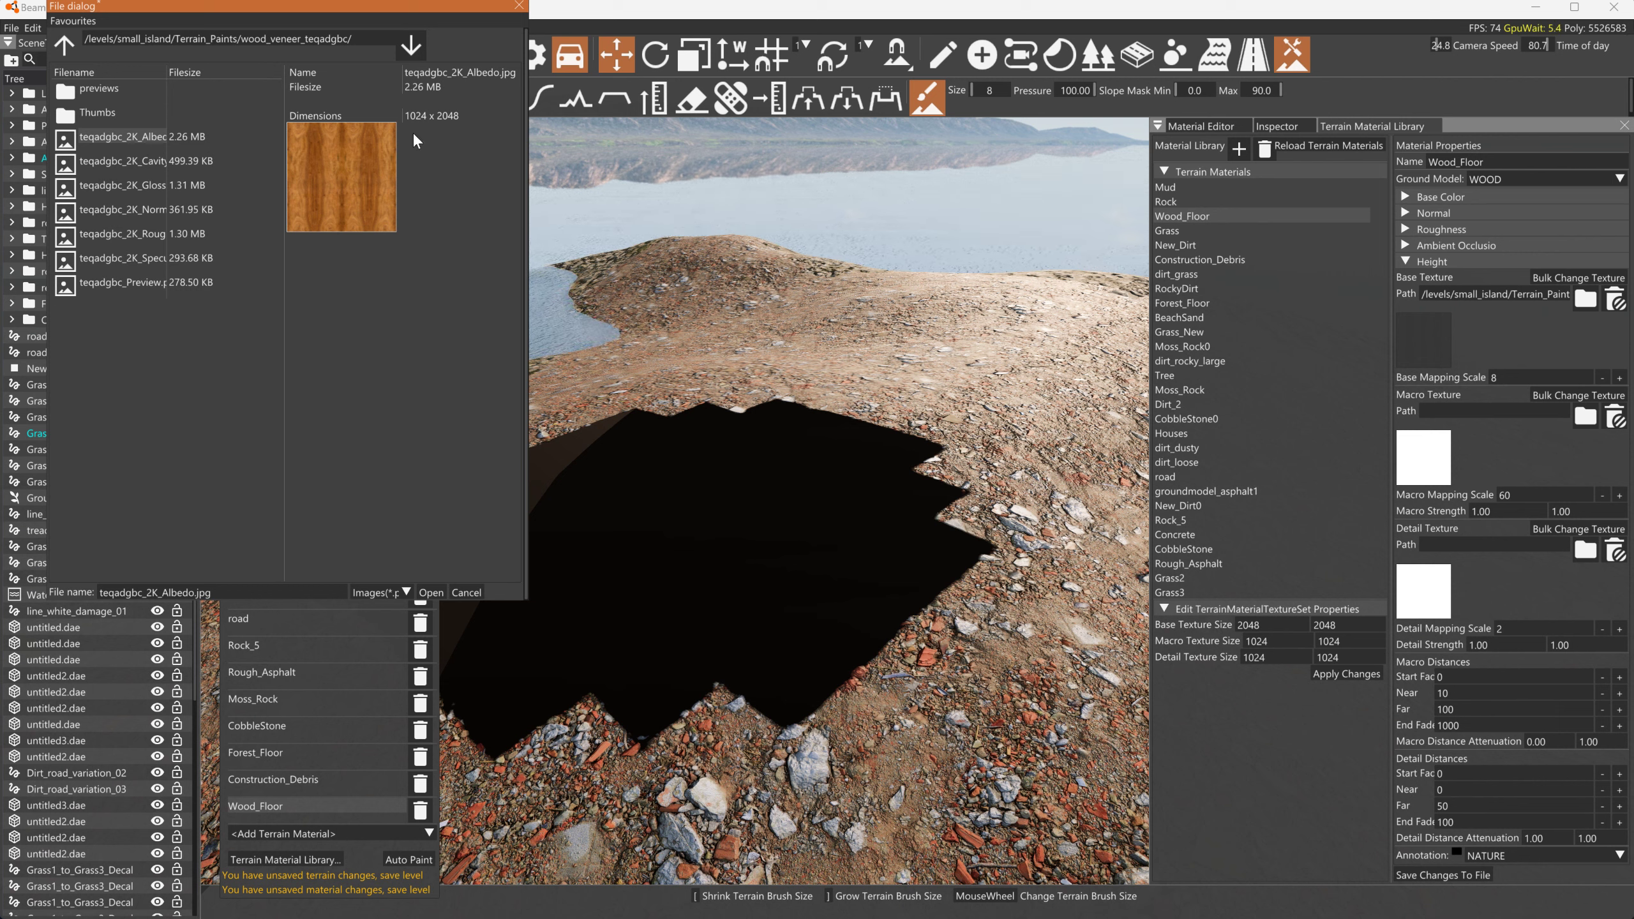
pyautogui.click(466, 592)
# Switch to Quixel Bridge and check the resolution options for Rosewood Veneer, keeping 2K Resolution
pyautogui.hotkey('alt', 'Tab')
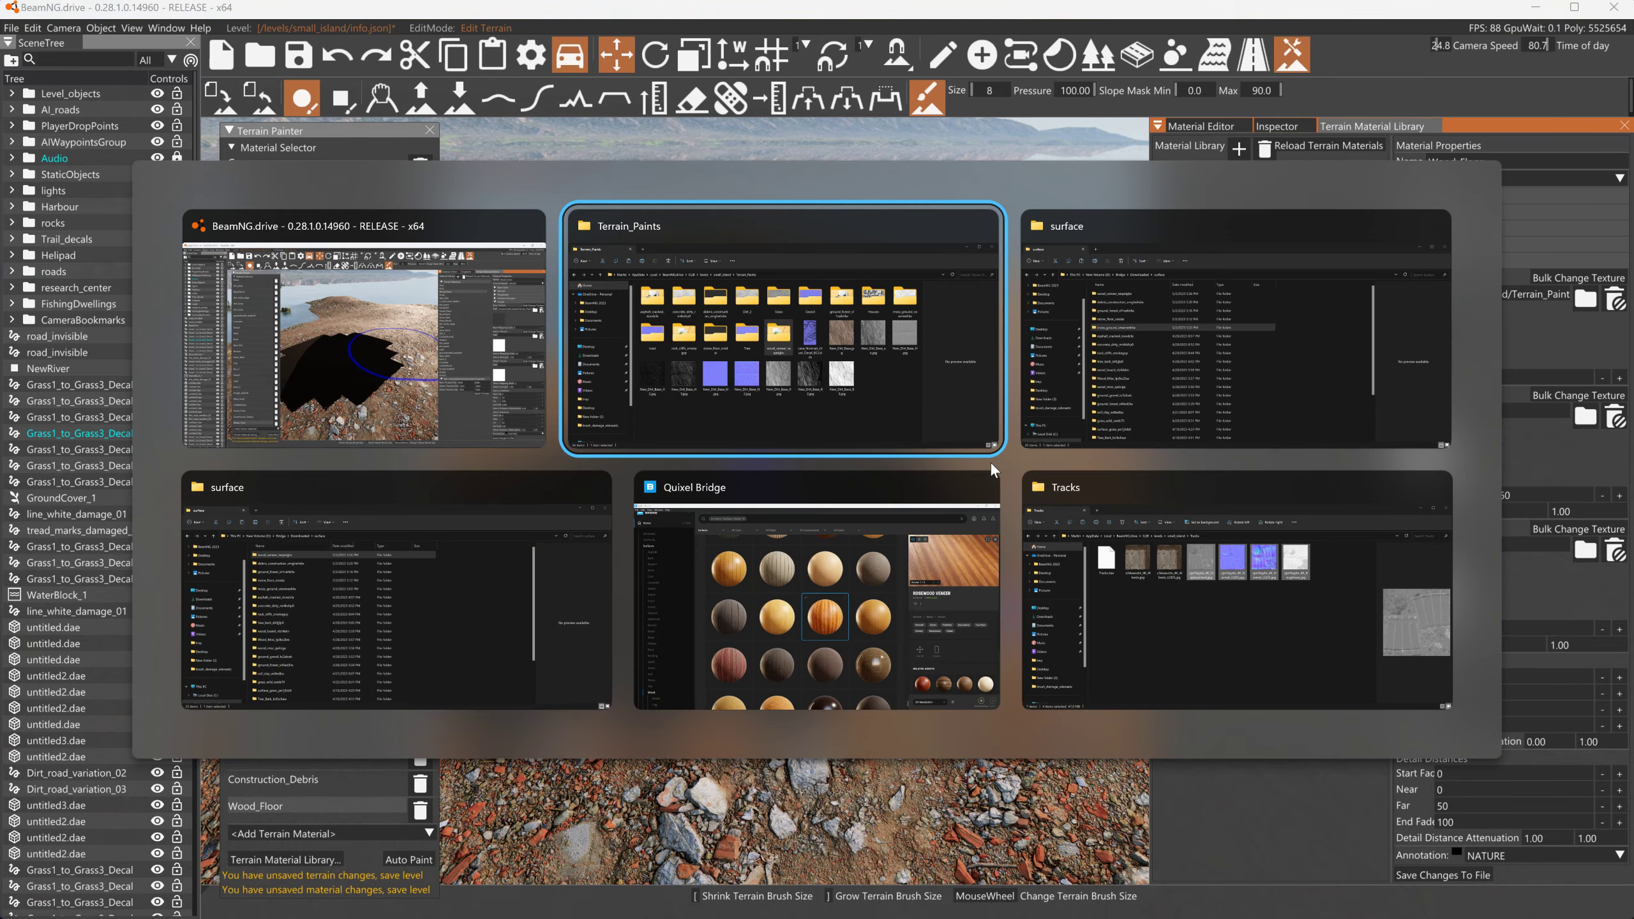
pyautogui.hotkey('alt', 'Tab')
pyautogui.hotkey('alt', 'Tab')
pyautogui.hotkey('alt', 'Tab')
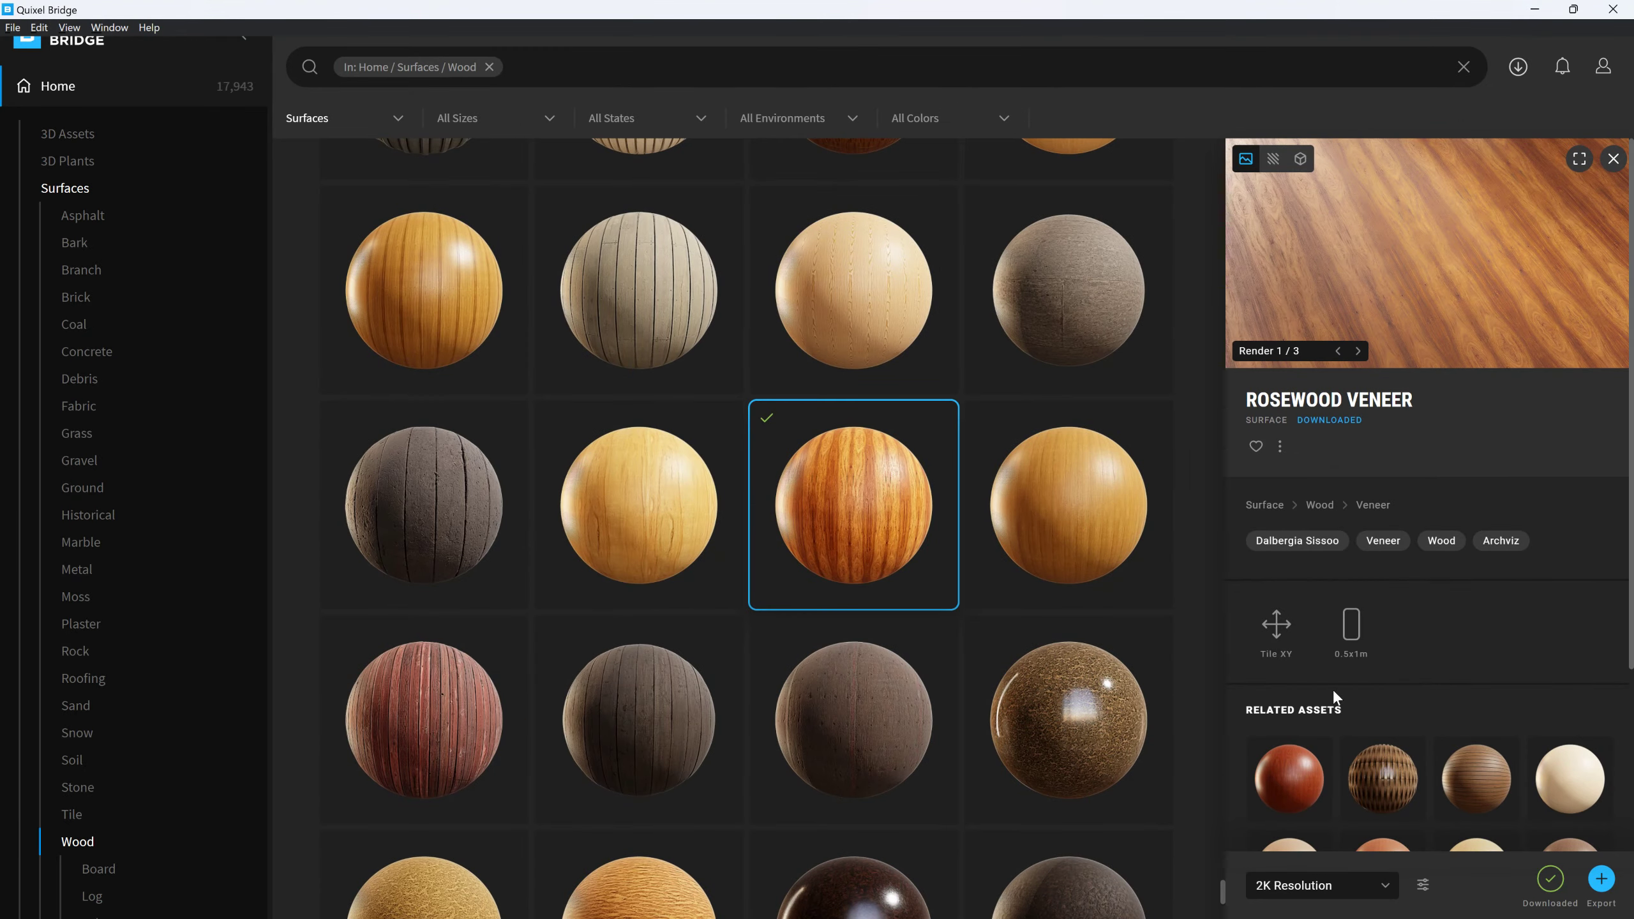
pyautogui.click(1366, 899)
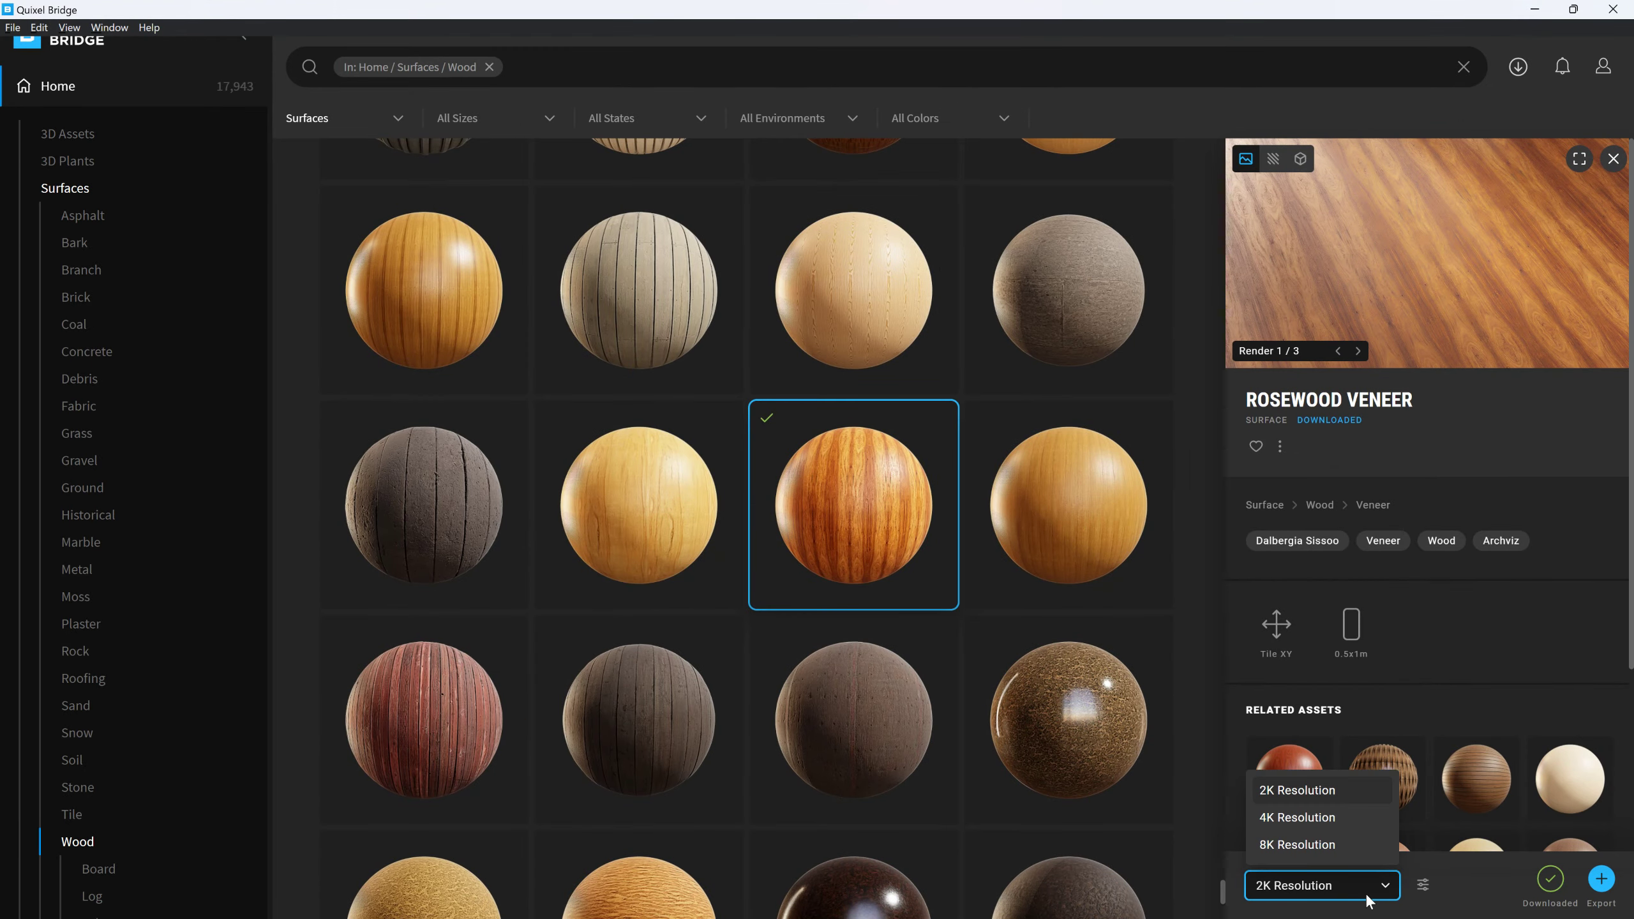
pyautogui.click(1310, 797)
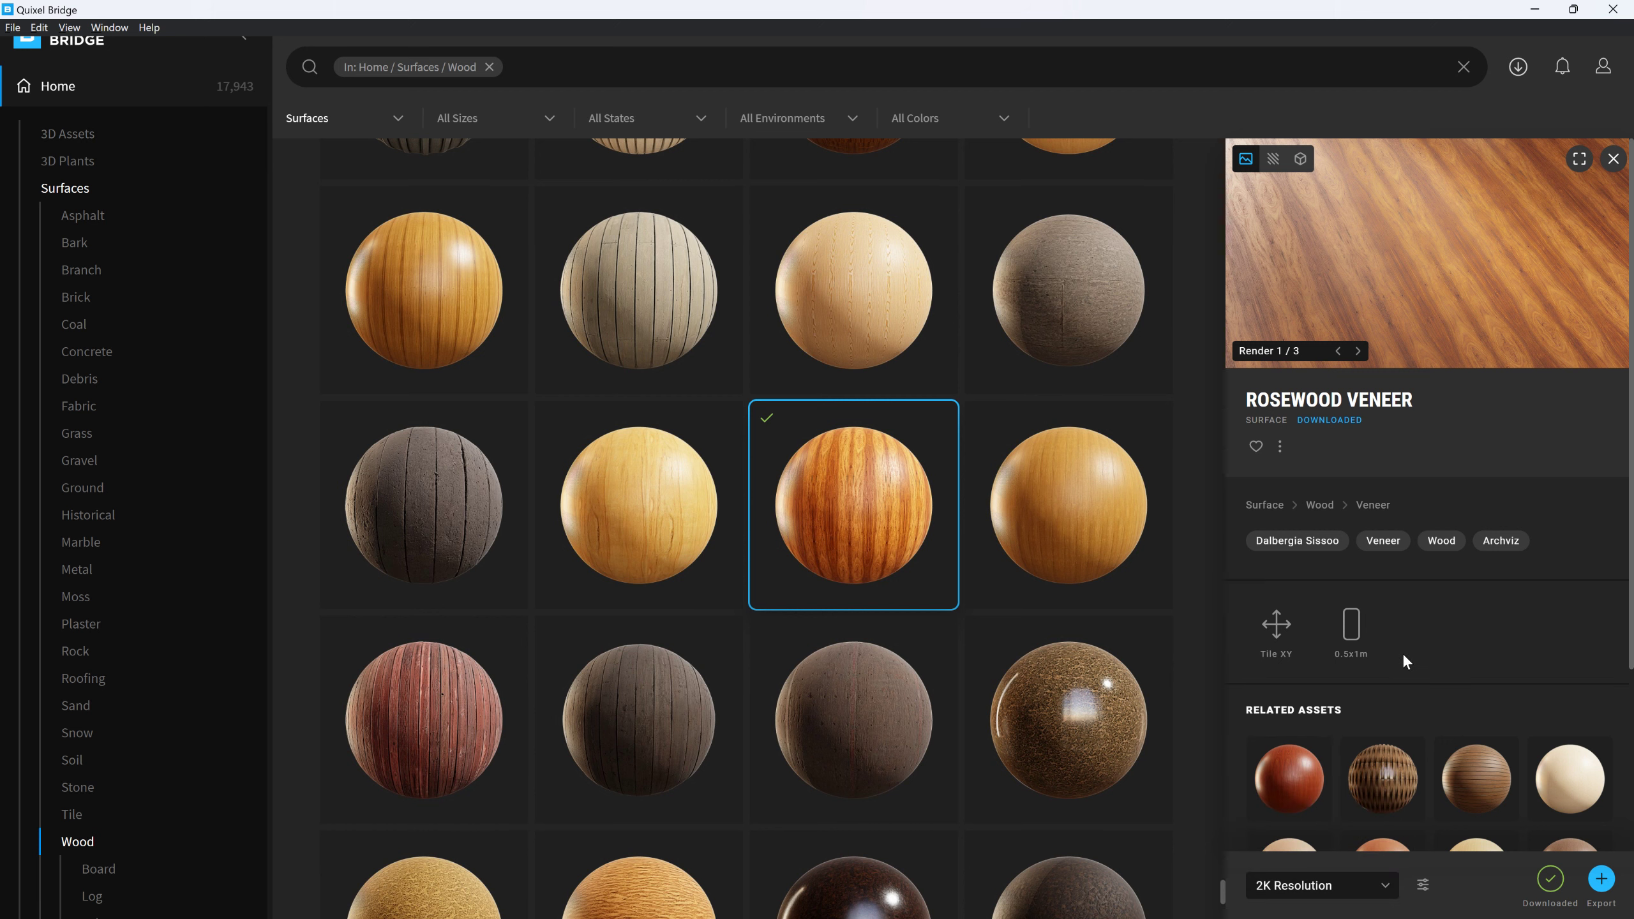
# Examine the texture and model download settings and the asset details of Rosewood Veneer
pyautogui.scroll(-3, 1402, 654)
pyautogui.click(1423, 887)
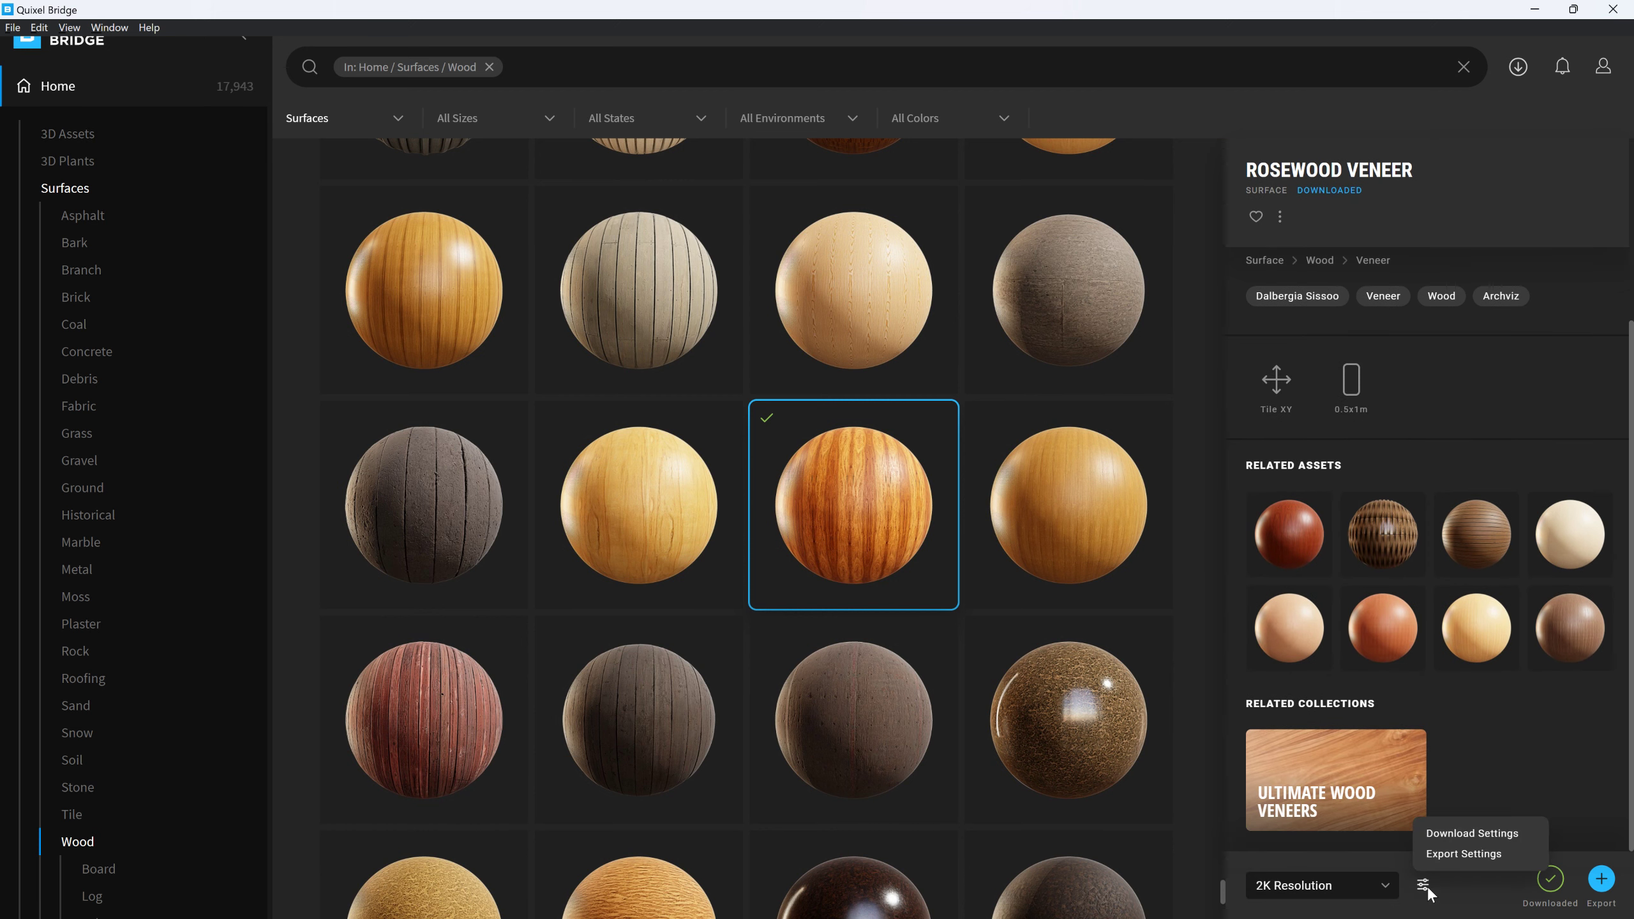
pyautogui.click(1442, 832)
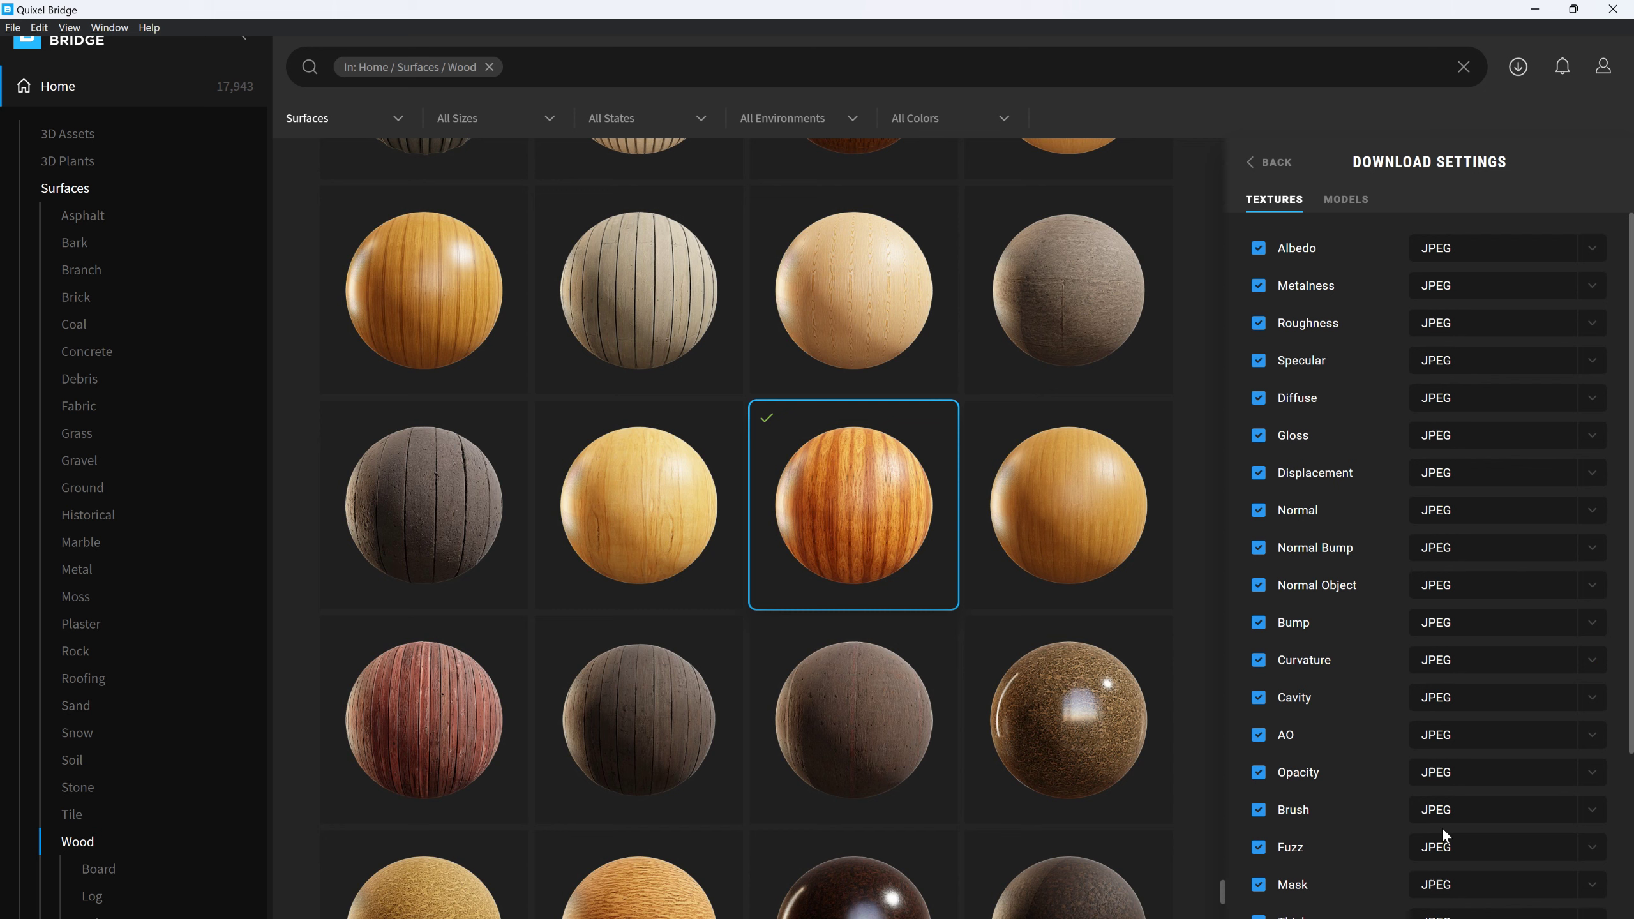
pyautogui.scroll(-5, 1416, 360)
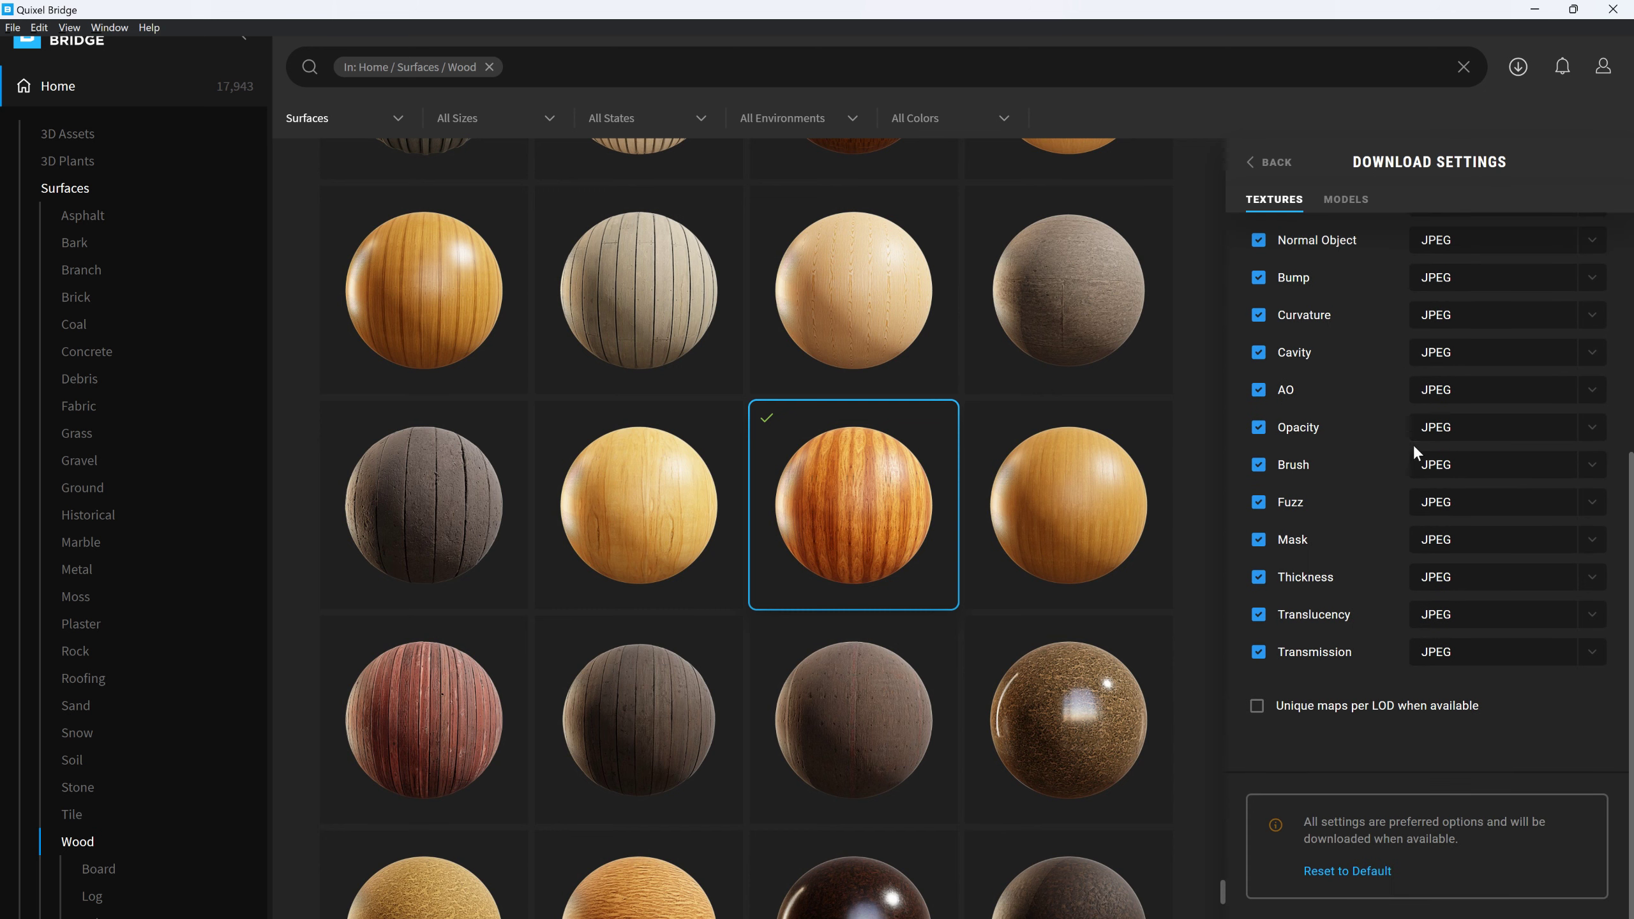
pyautogui.scroll(5, 1432, 464)
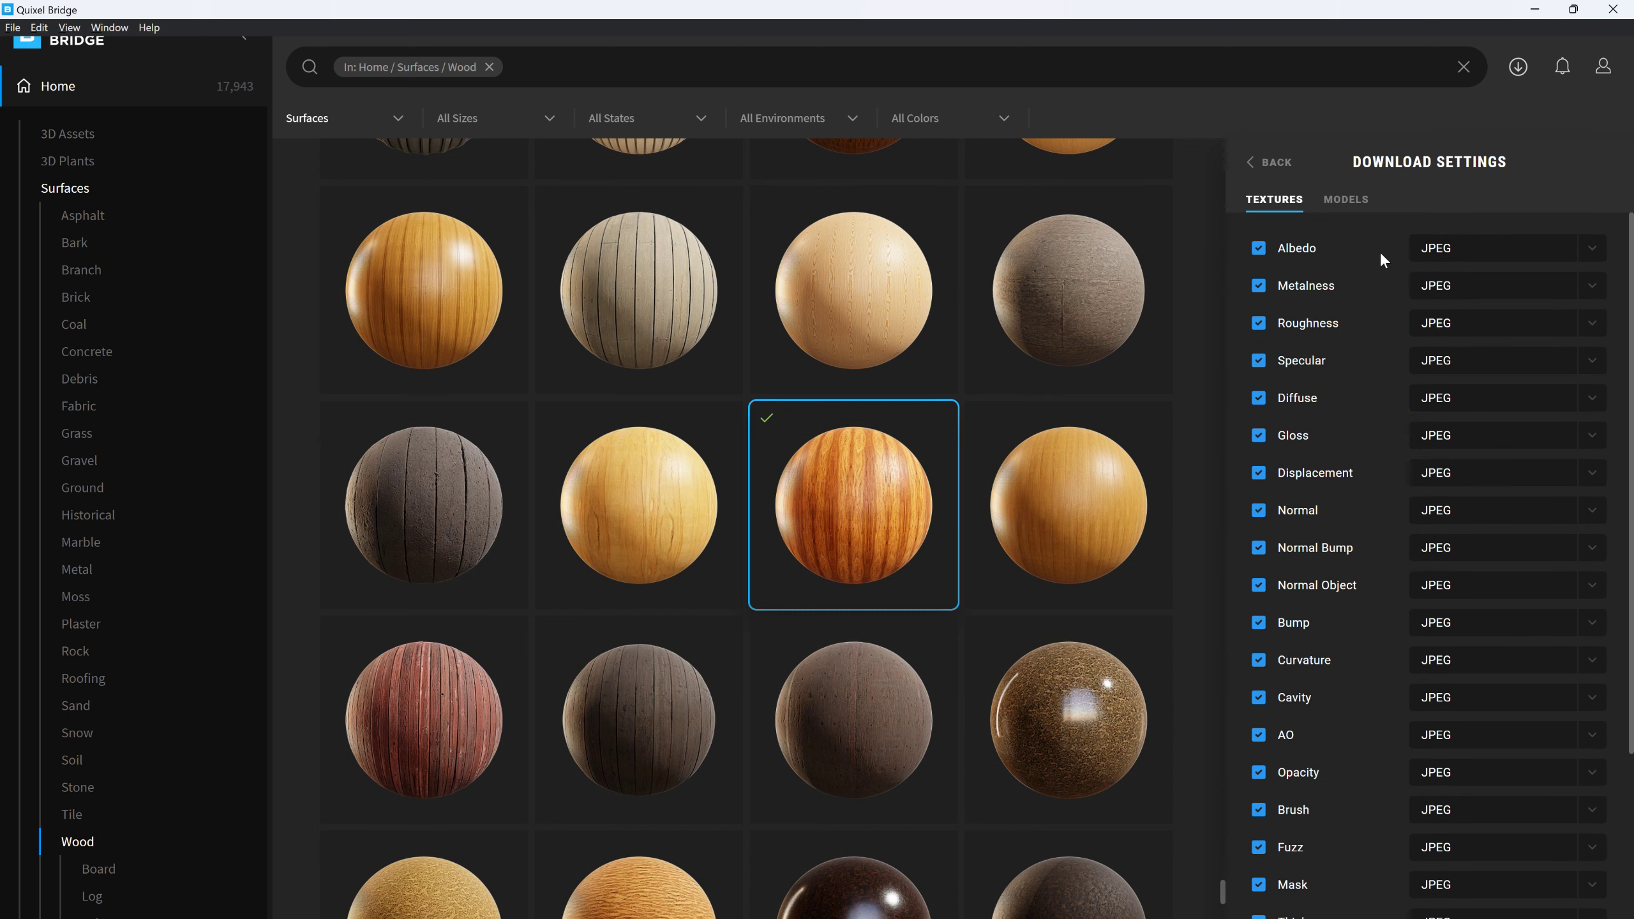
pyautogui.click(1365, 213)
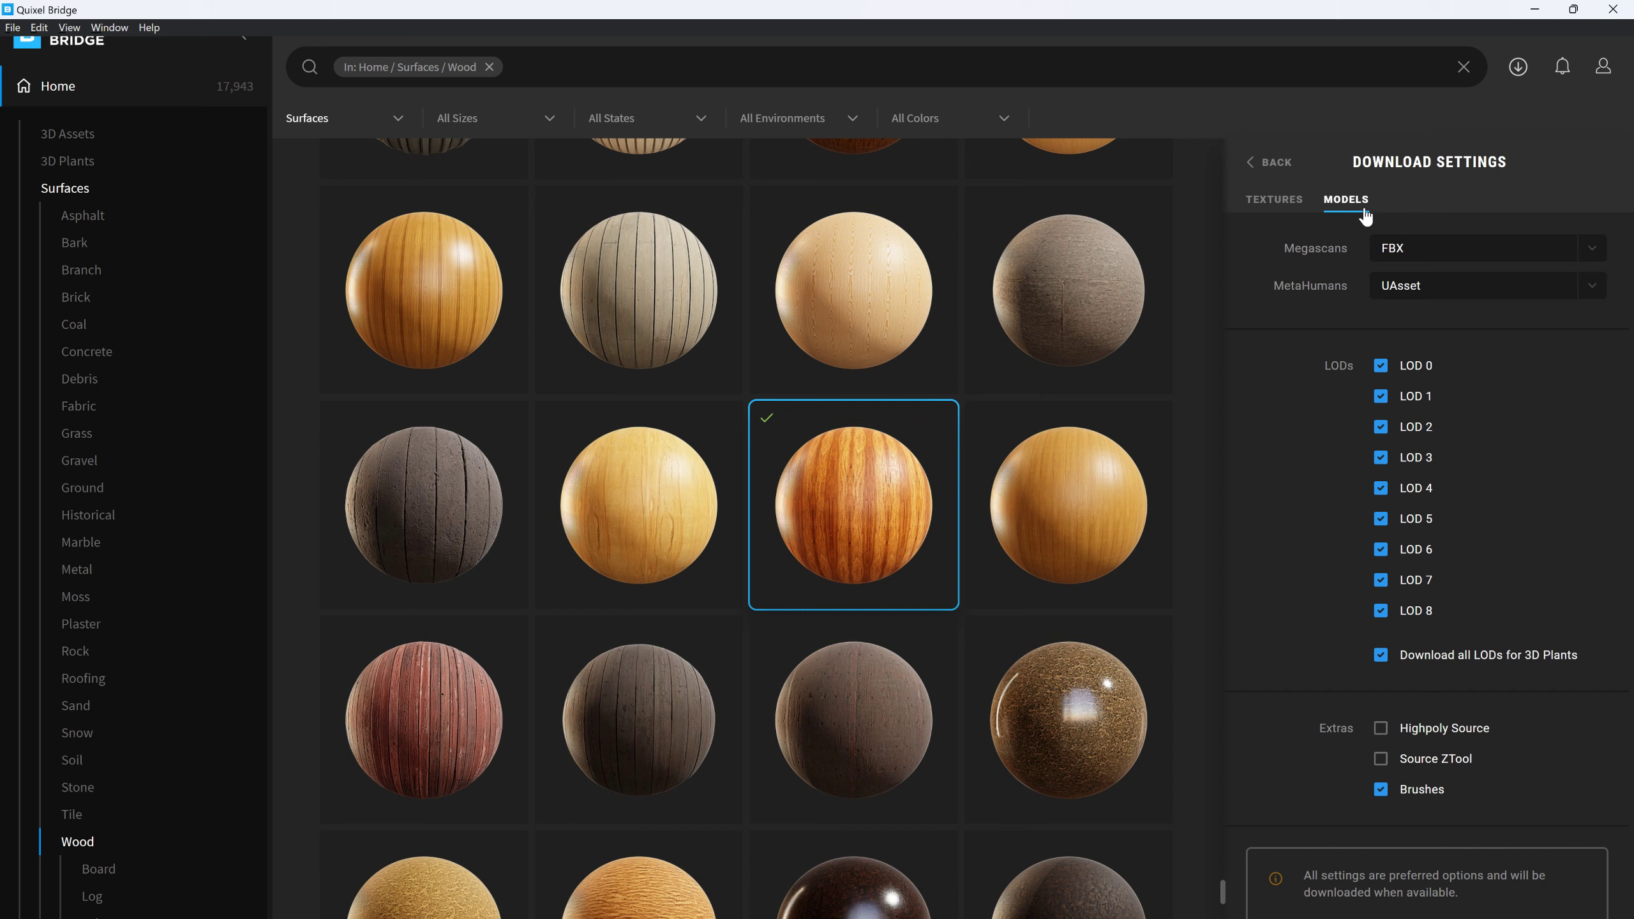
pyautogui.click(1271, 162)
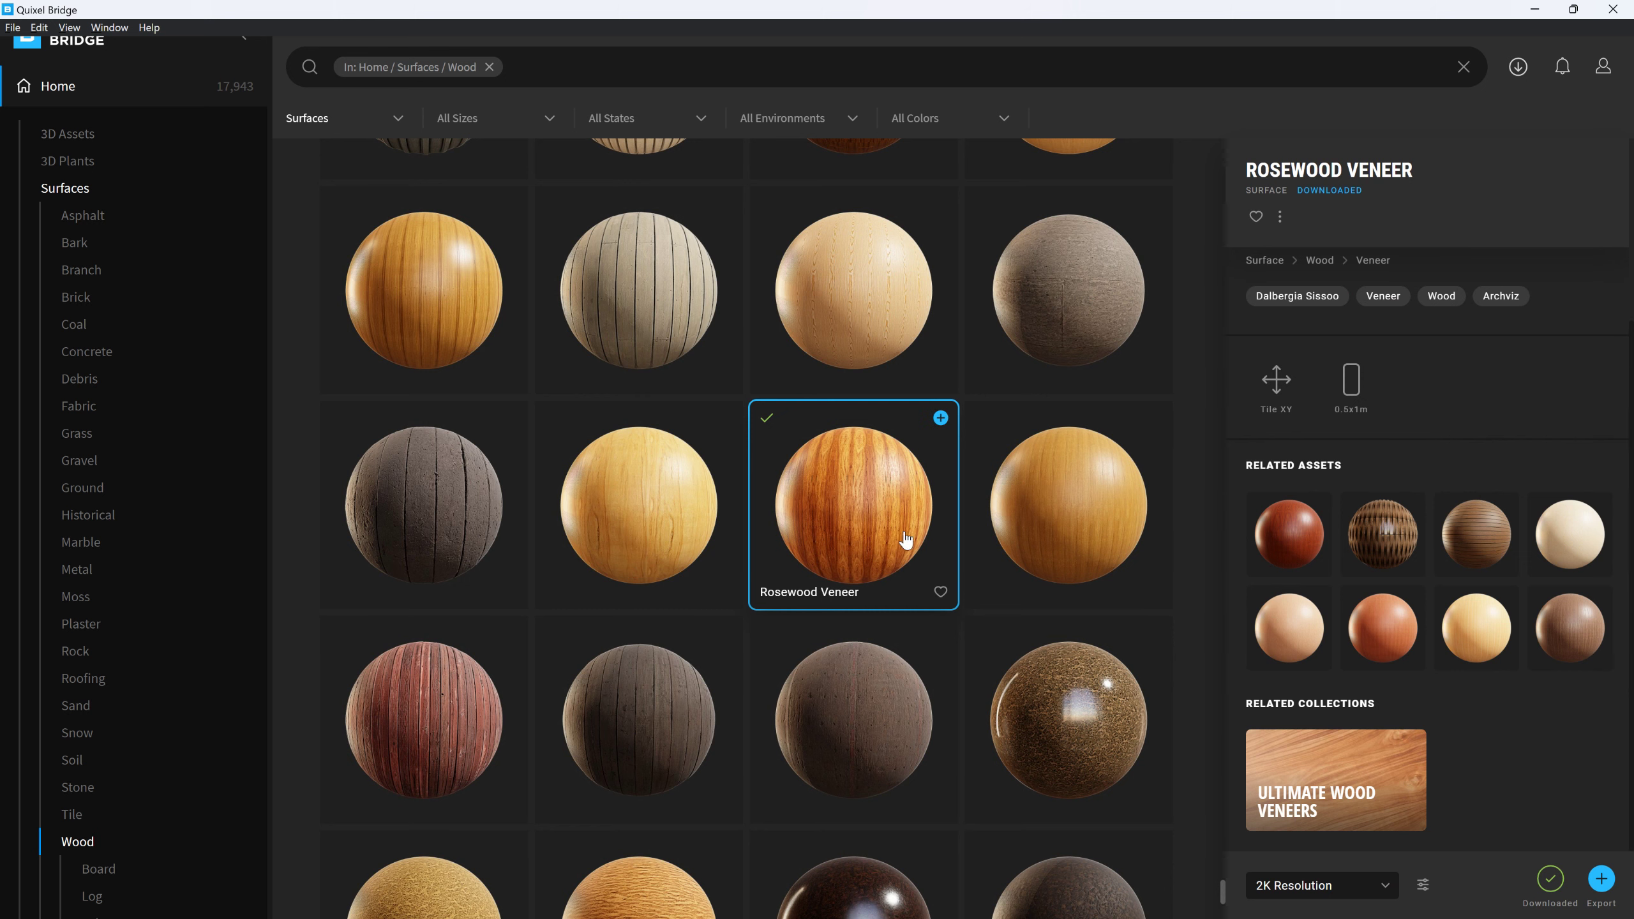
pyautogui.scroll(2, 1202, 464)
pyautogui.scroll(2, 1285, 446)
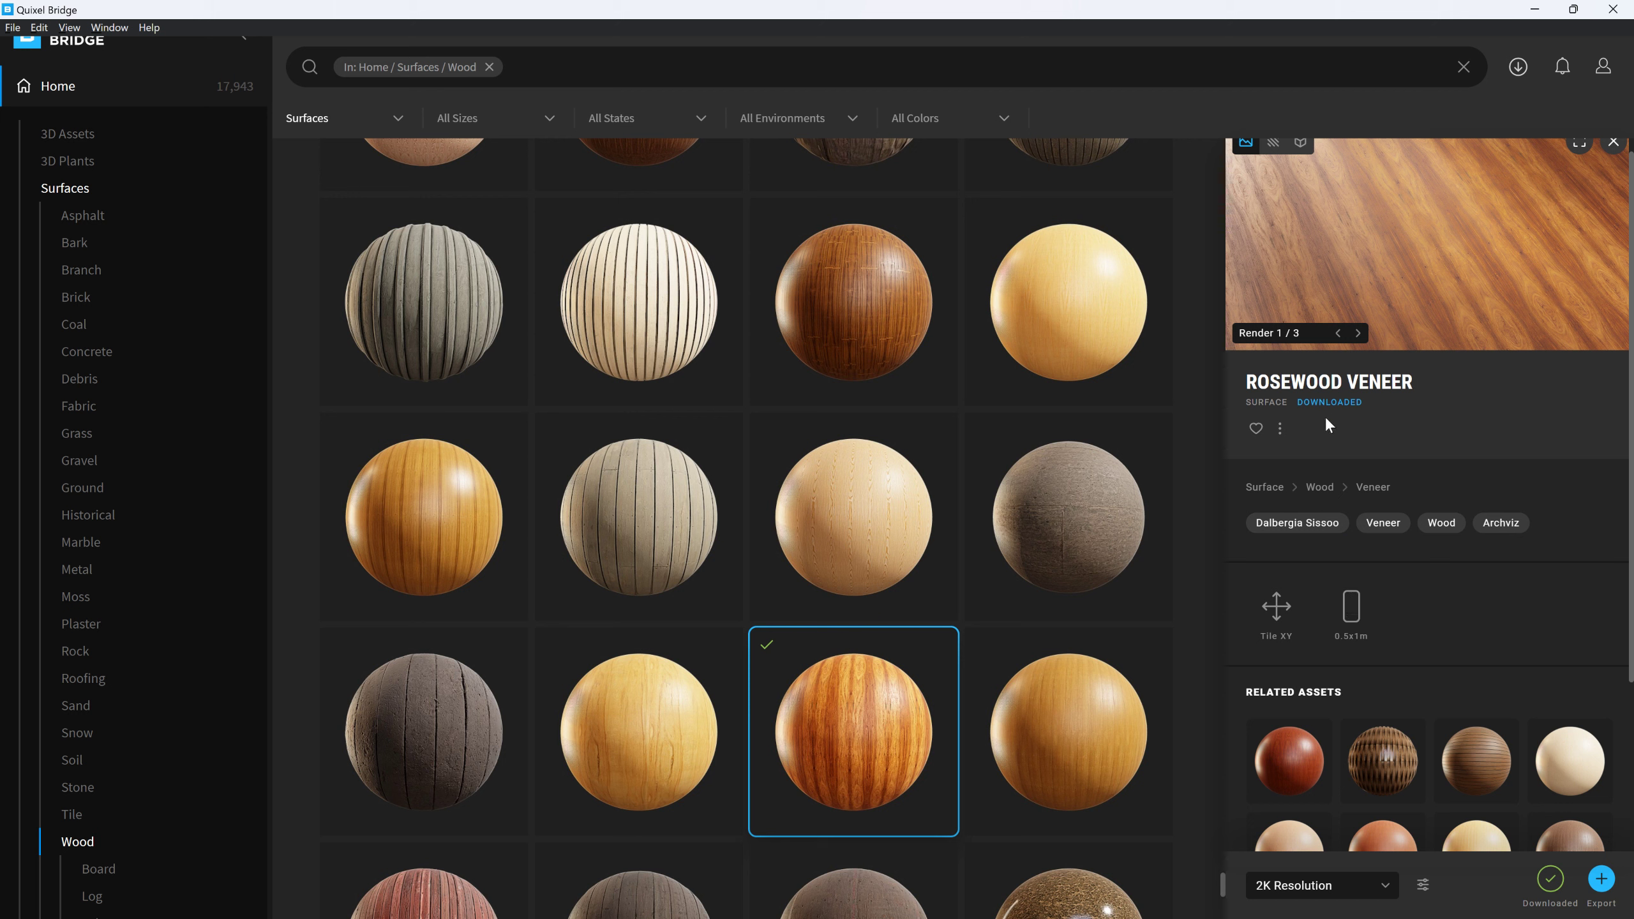
pyautogui.scroll(-2, 1364, 455)
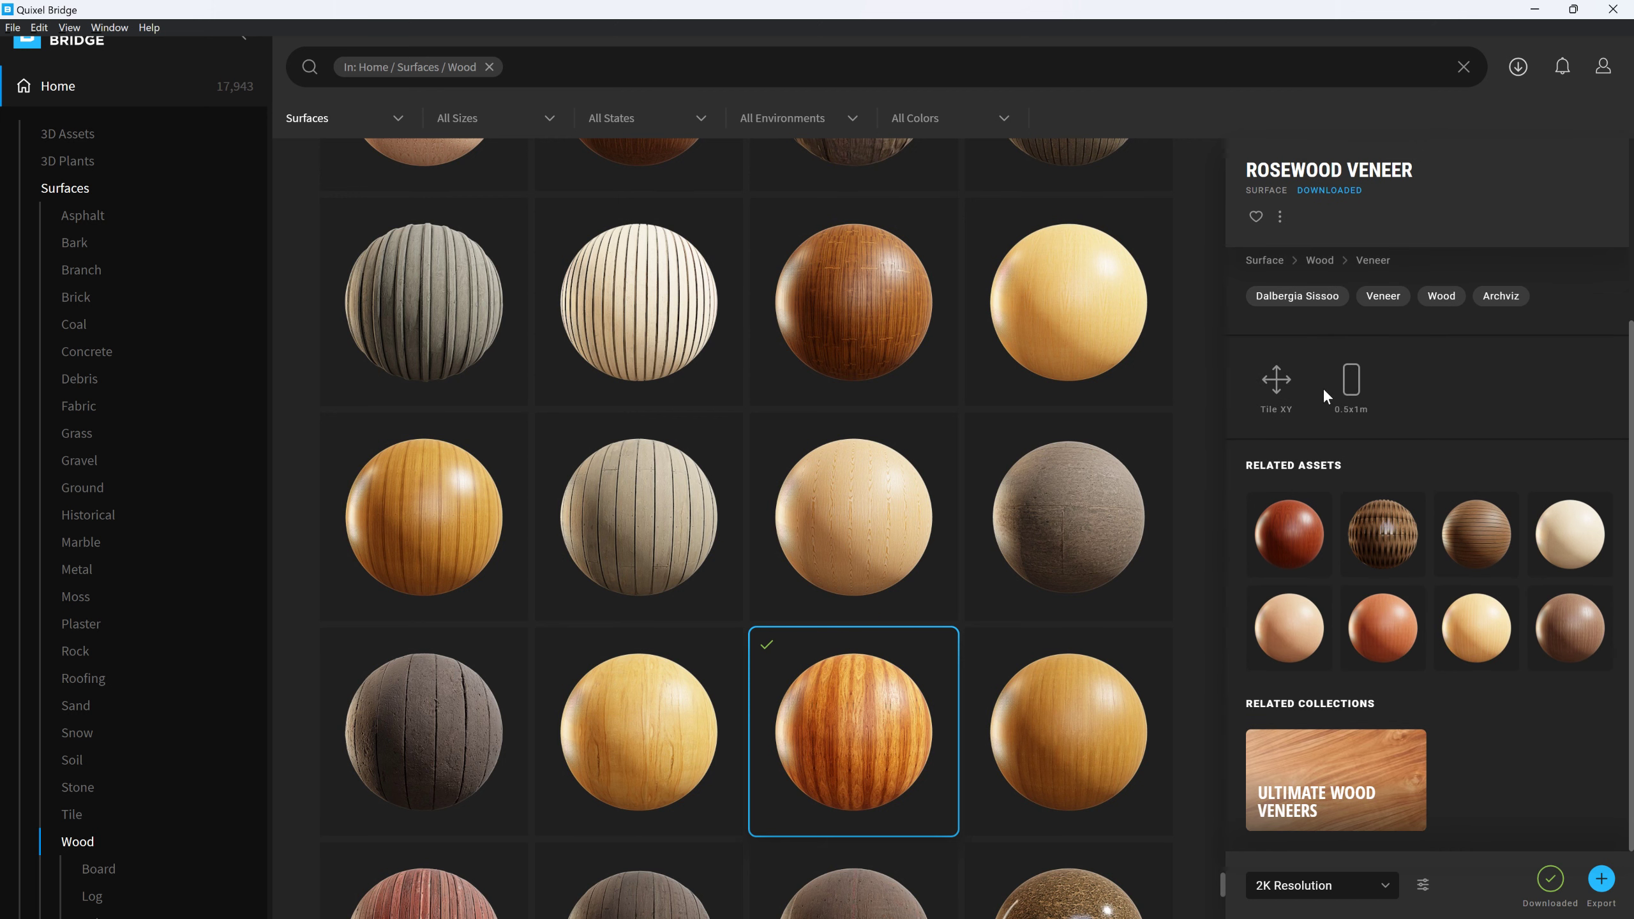
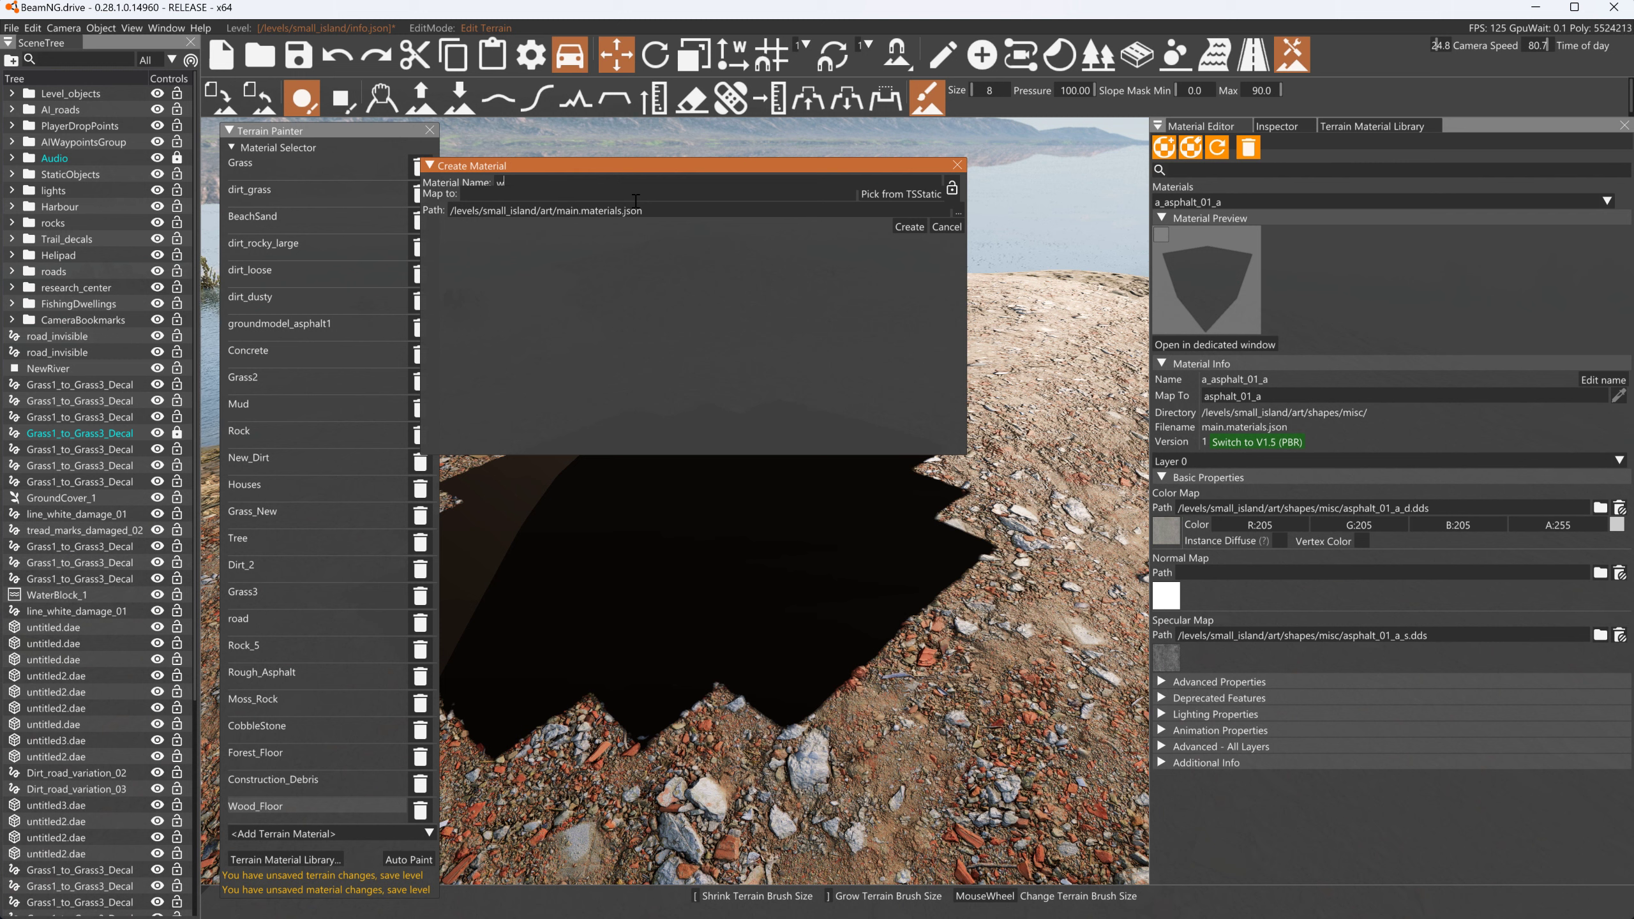
# Create a material named Wood_Floor in the Material Editor and switch it to V1.5 (PBR), closing the Terrain Painter
pyautogui.write('Wood_Floor')
pyautogui.click(907, 227)
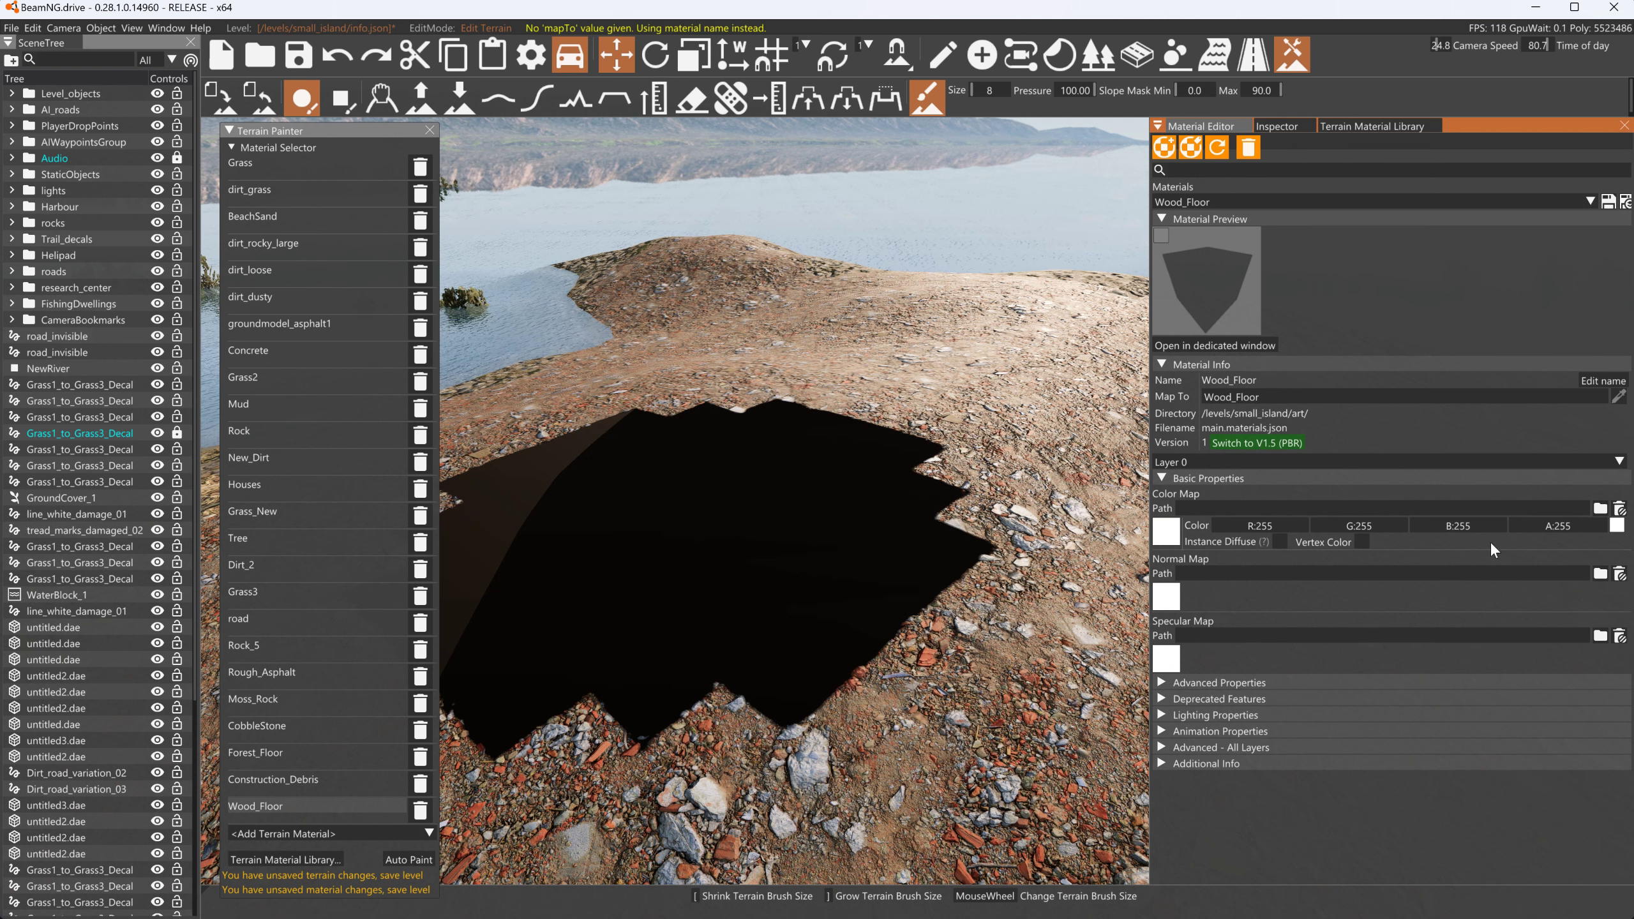
pyautogui.click(1246, 443)
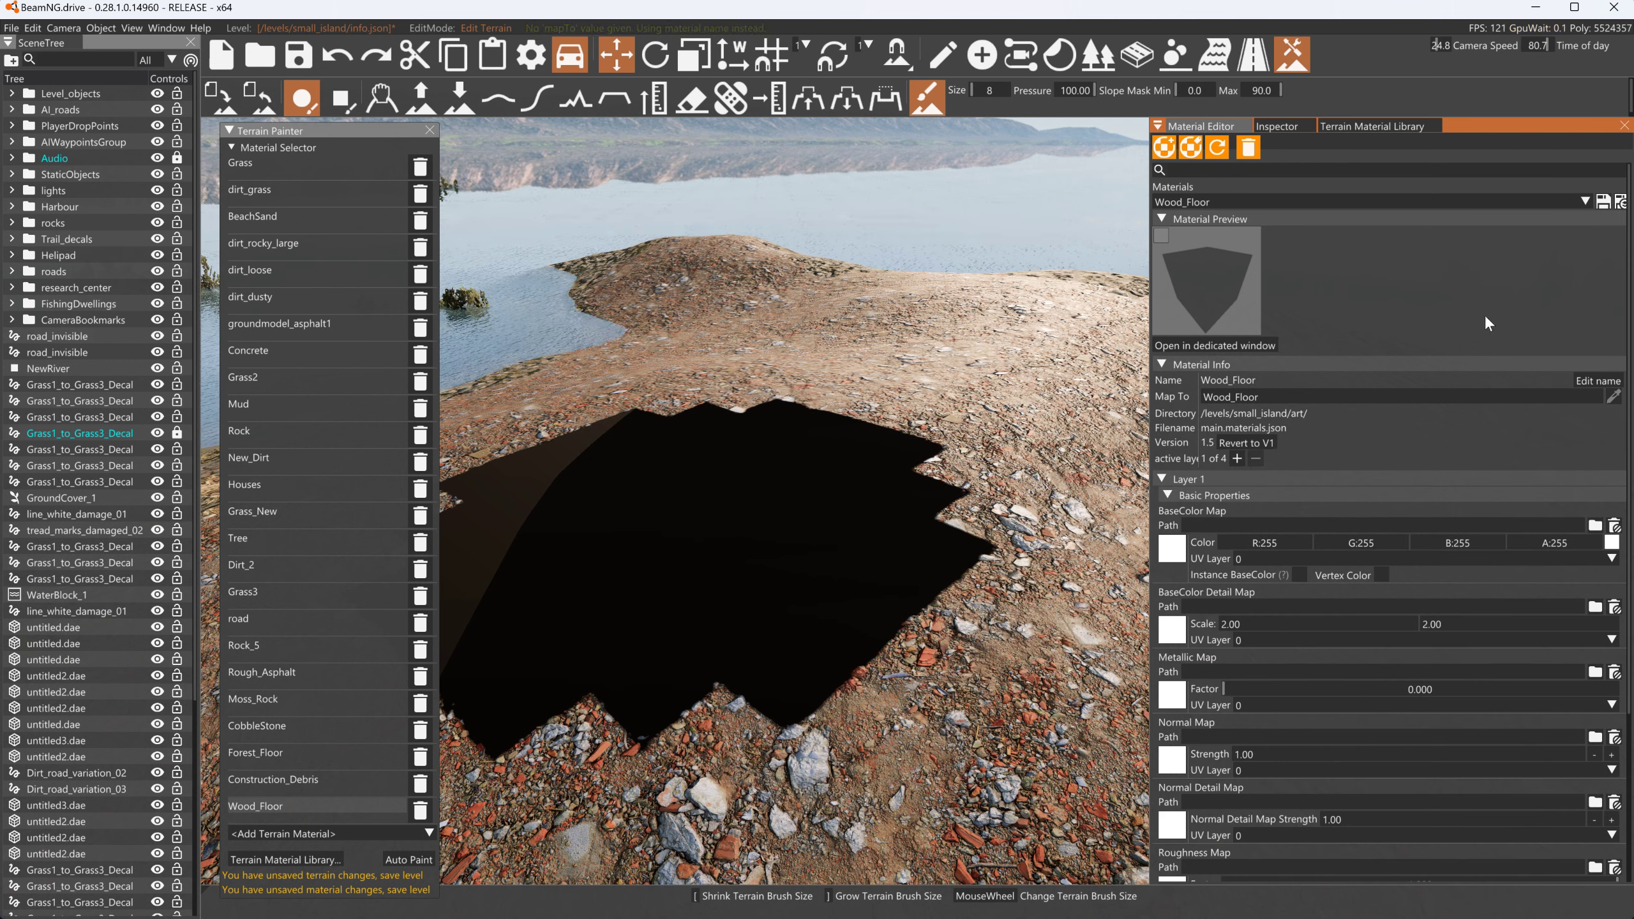
pyautogui.click(430, 130)
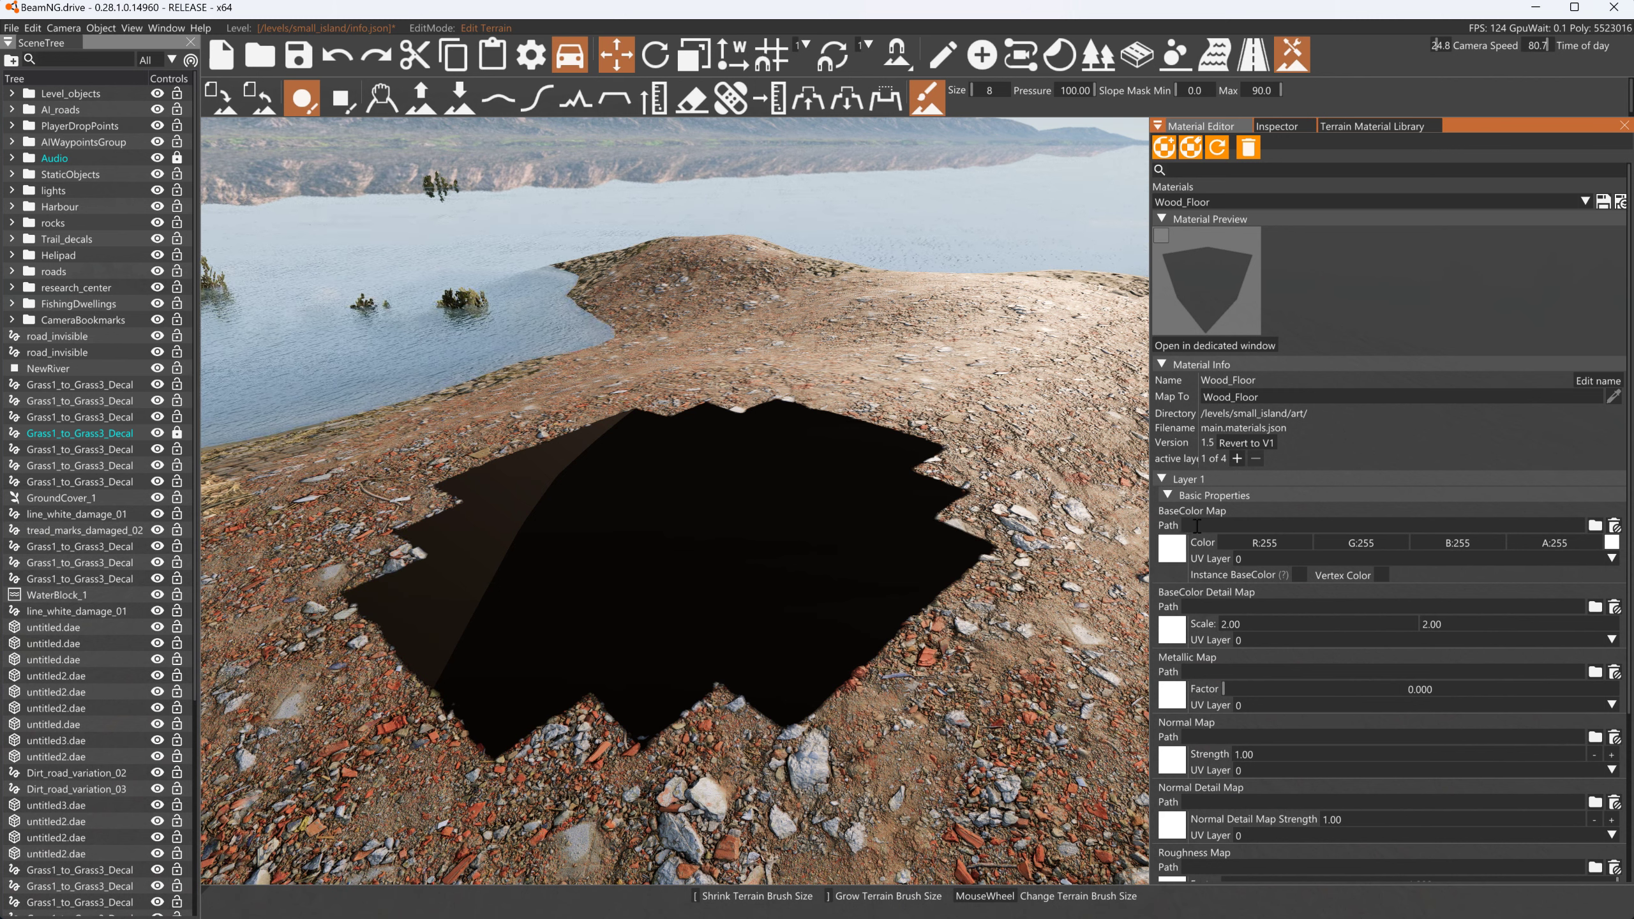
# Open the Asset Browser and set Wood_Floor's Material Tag 0 to RoadAndPath in its additional info
pyautogui.click(157, 27)
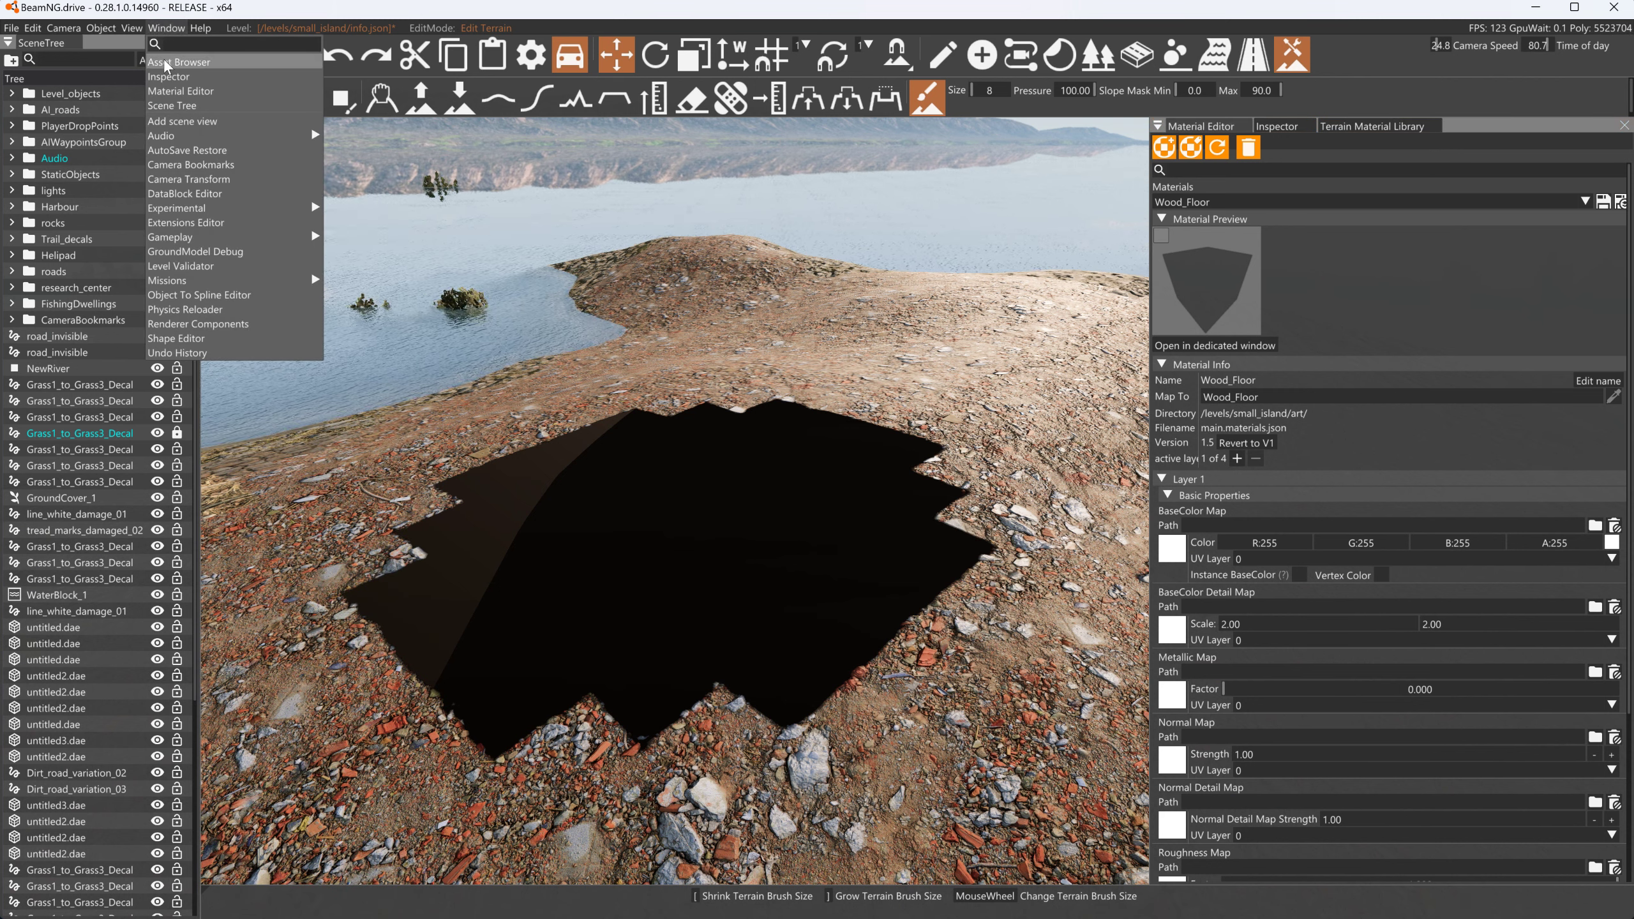
pyautogui.click(168, 62)
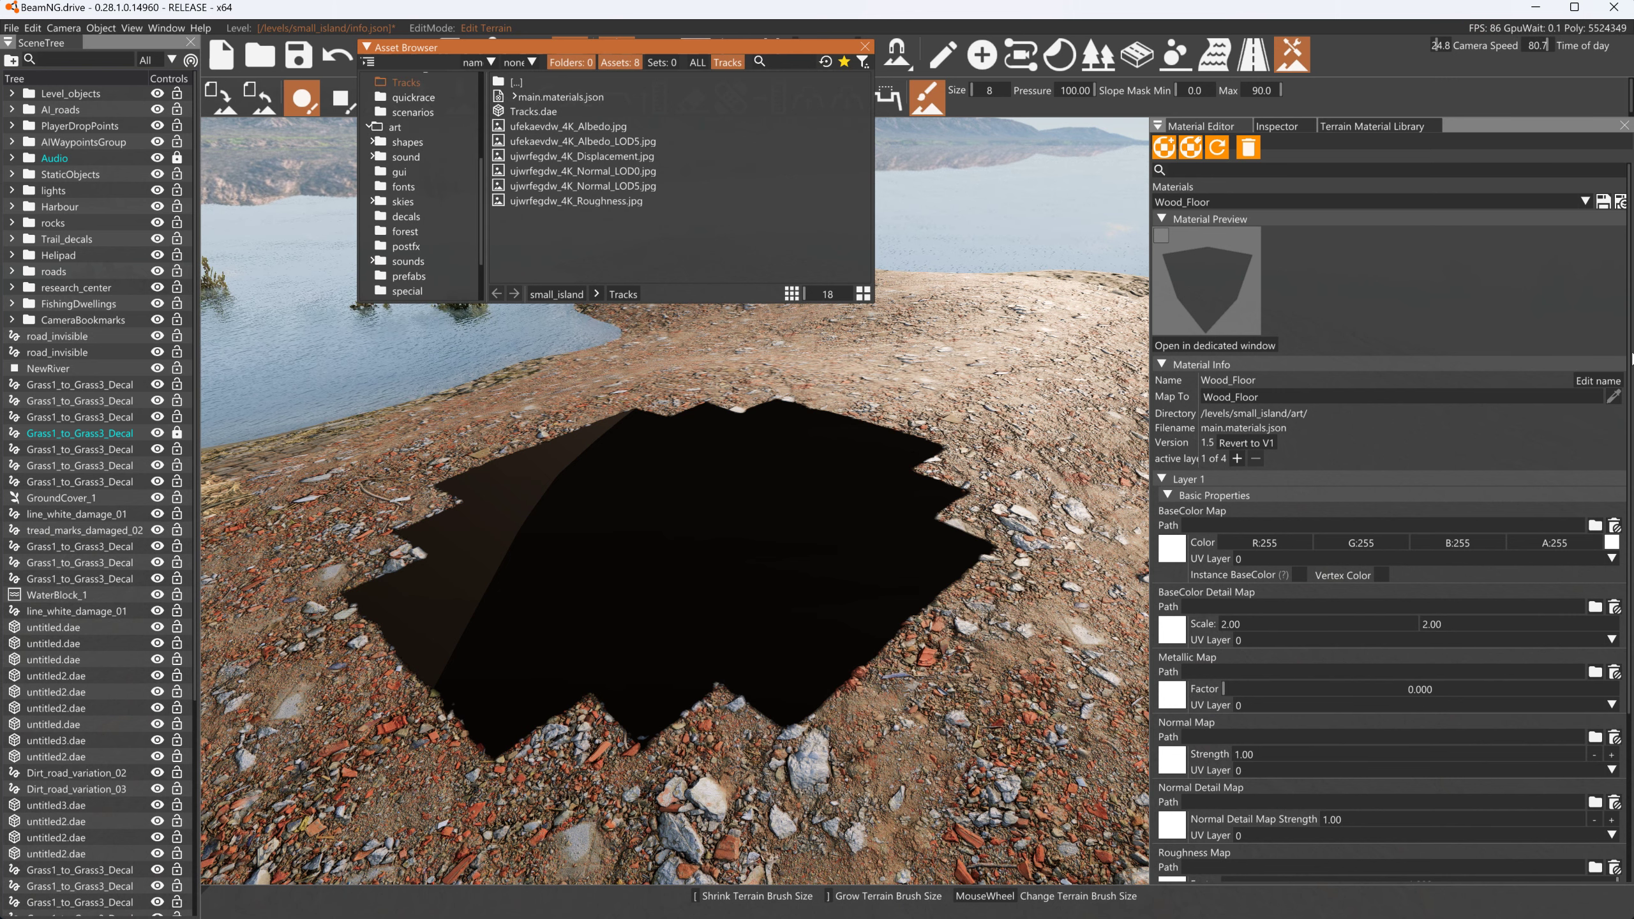
pyautogui.moveTo(1627, 351); pyautogui.dragTo(1627, 520)
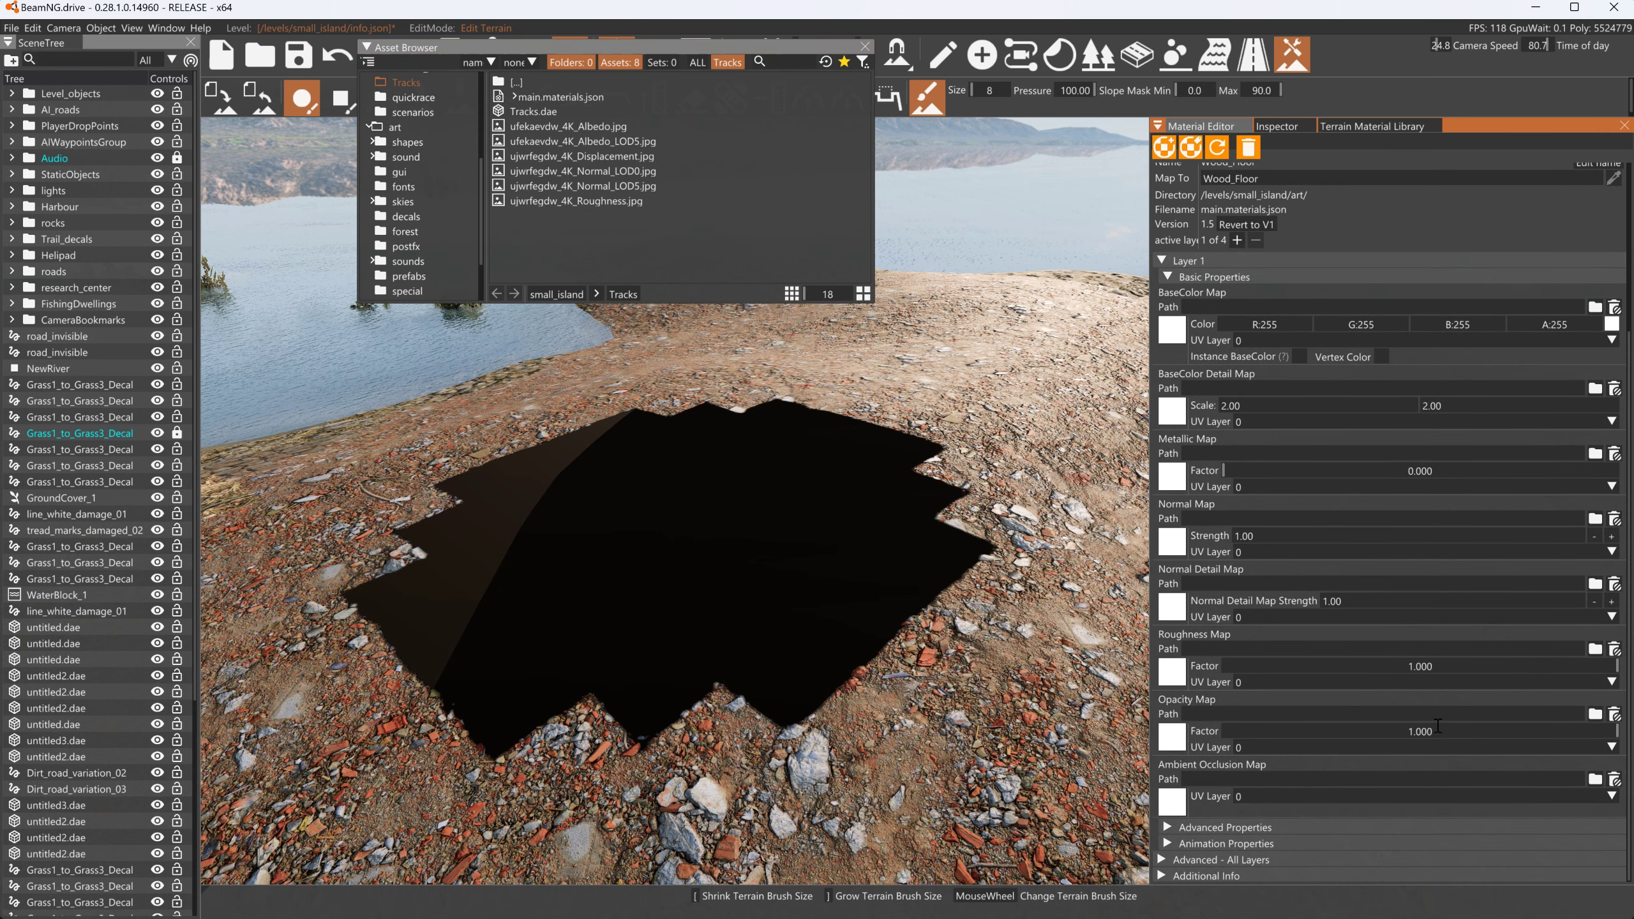
pyautogui.click(1171, 874)
pyautogui.scroll(-2, 1212, 847)
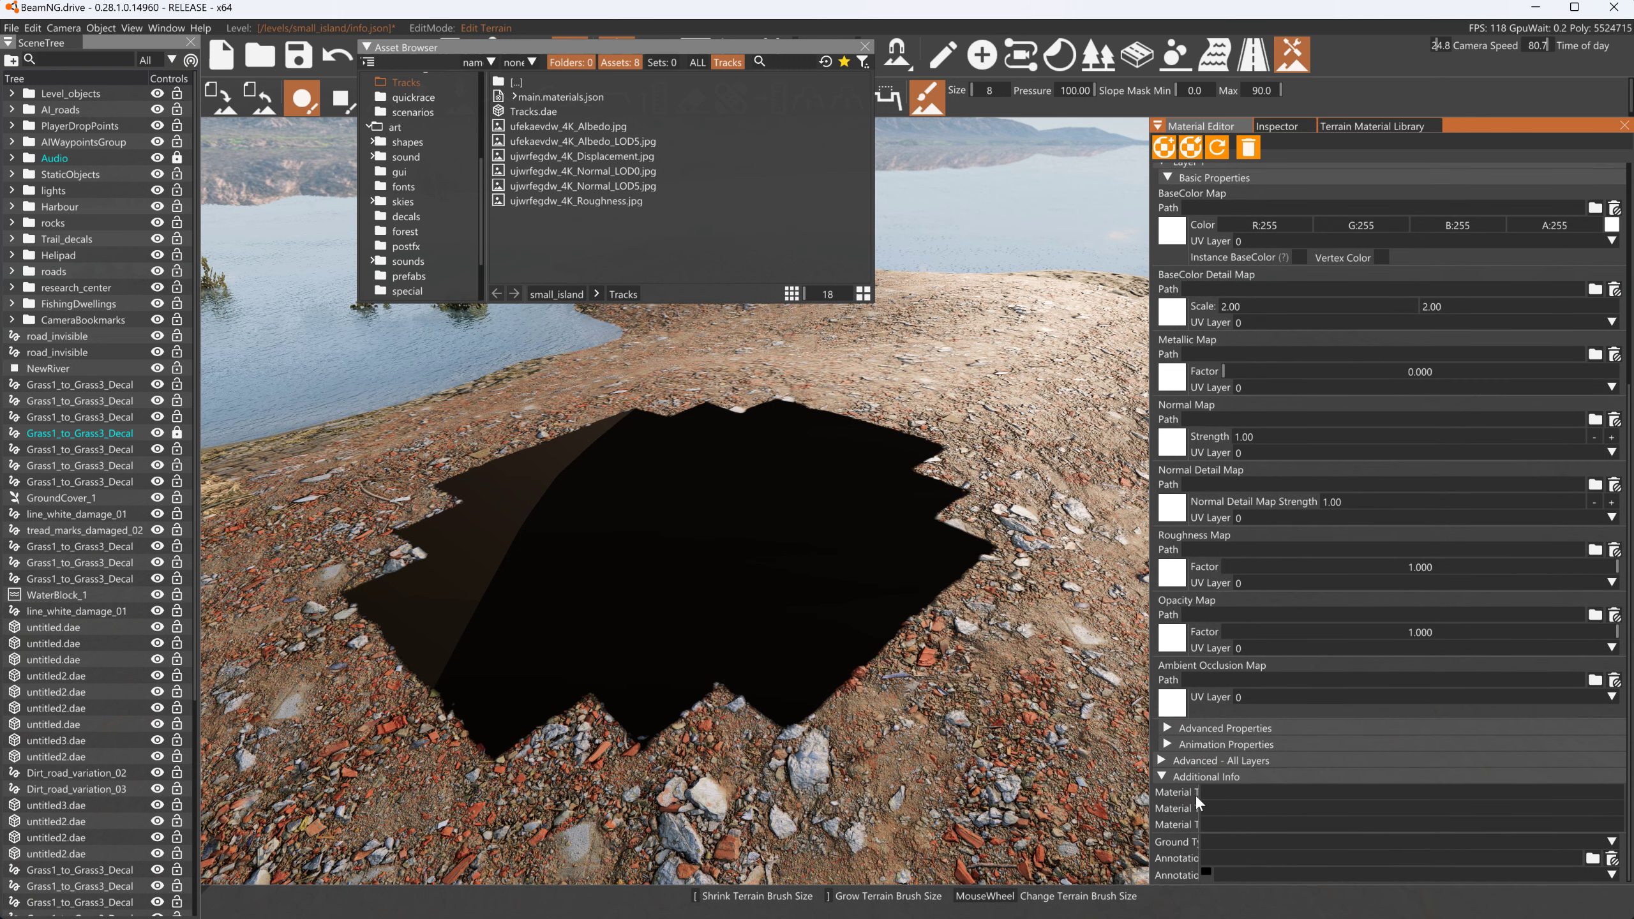
pyautogui.moveTo(1198, 795); pyautogui.dragTo(1245, 795)
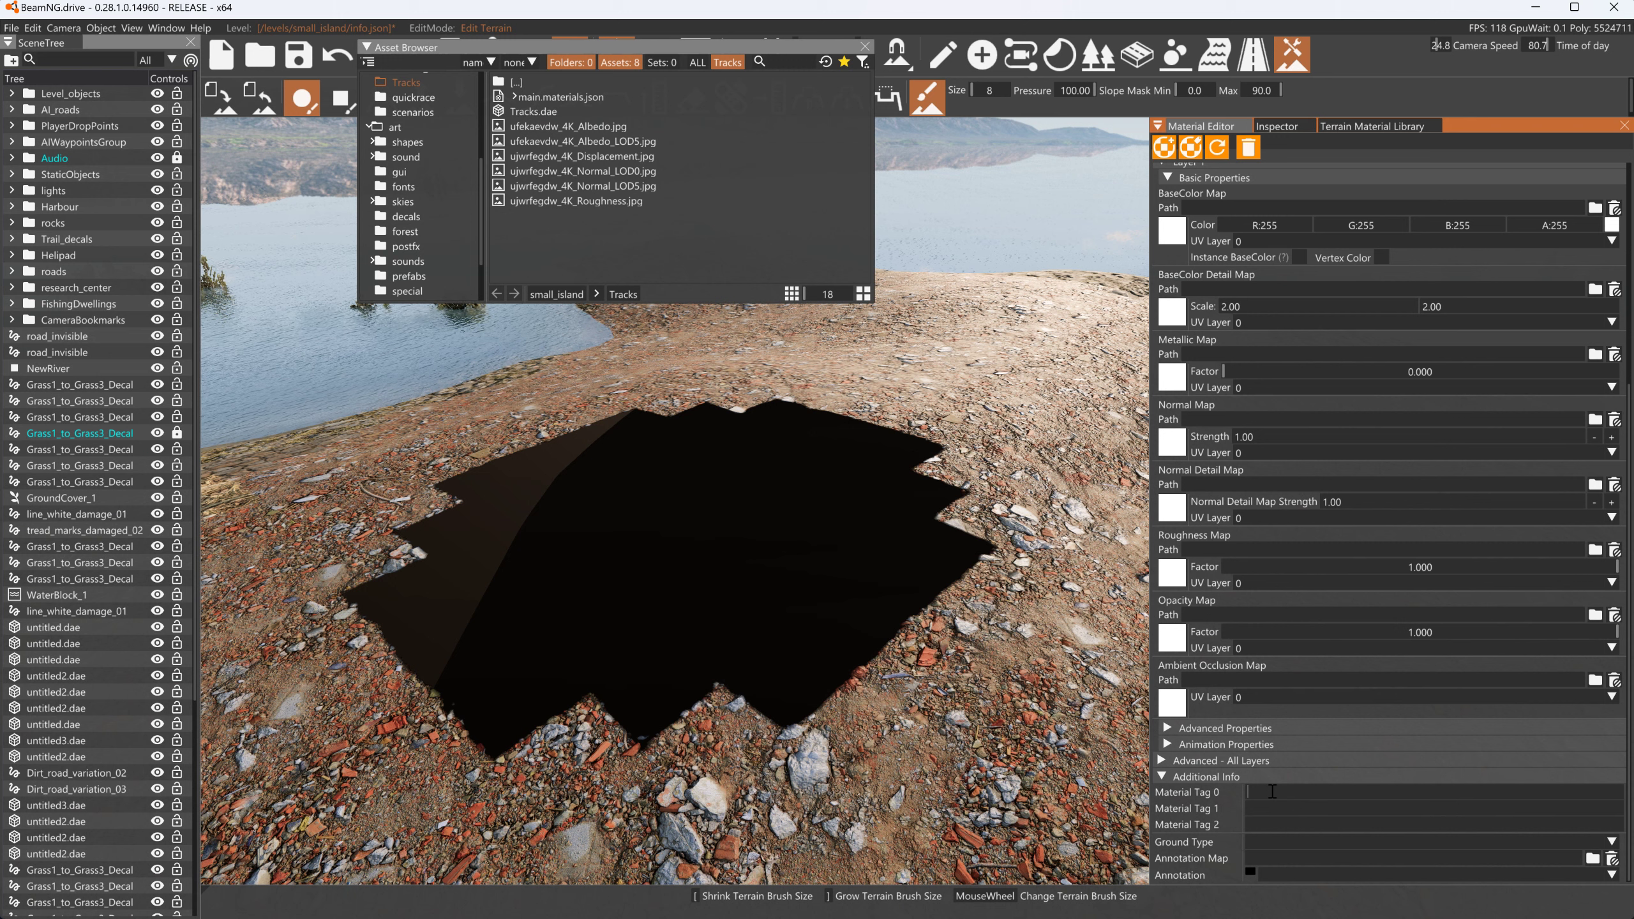
pyautogui.write('RoadA')
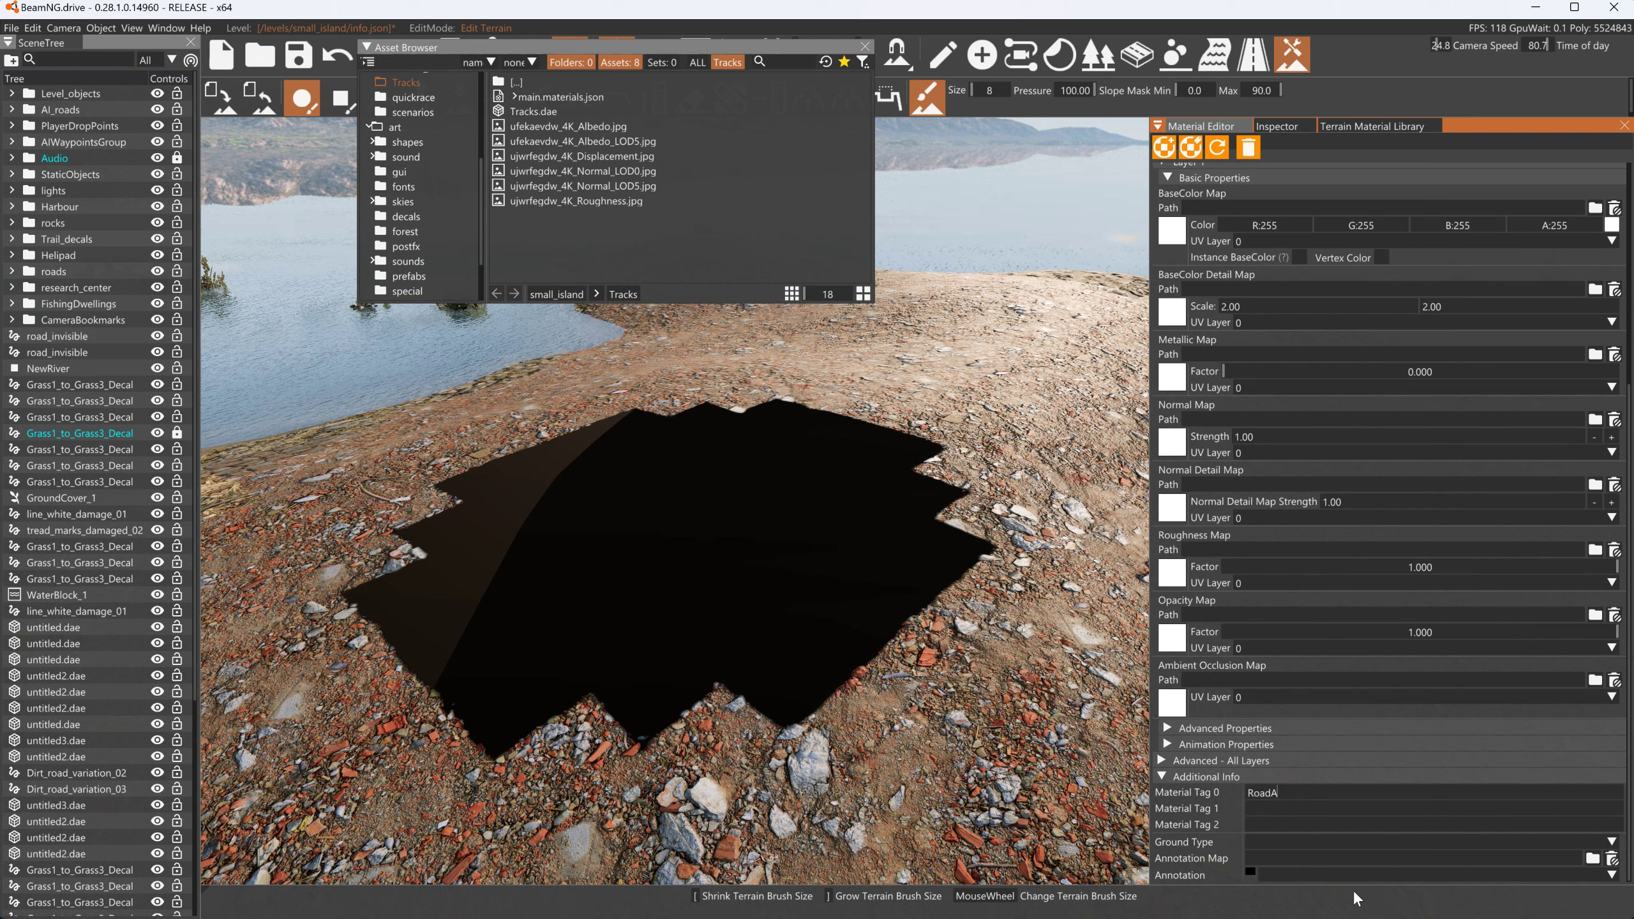
pyautogui.write('ndP')
pyautogui.write('ath')
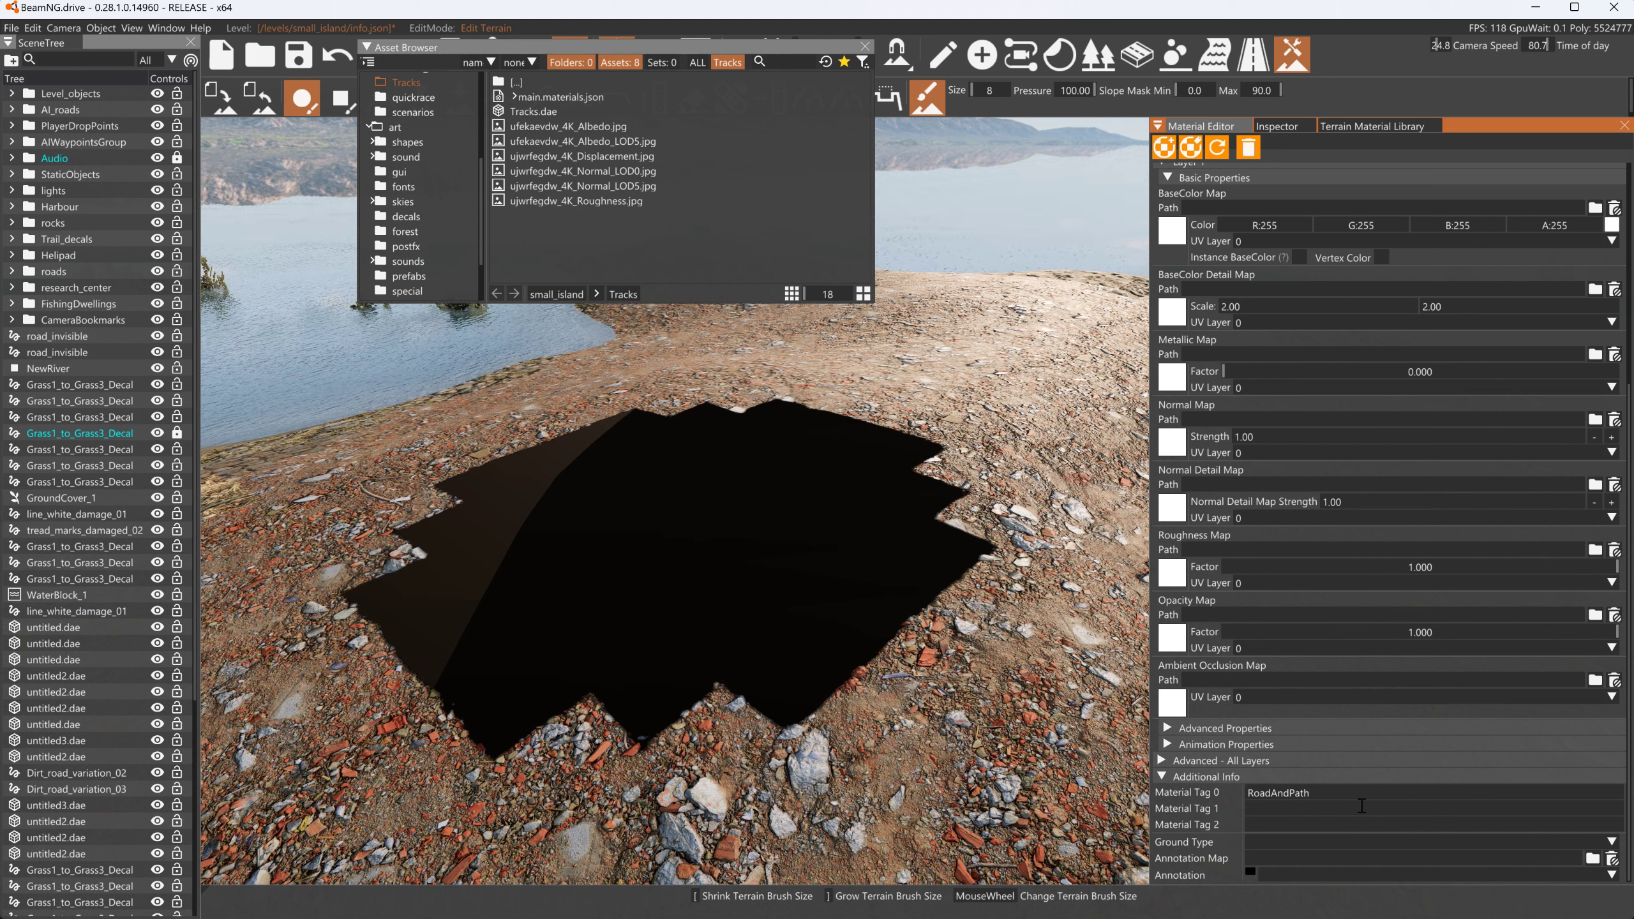
# Browse to the wood_veneer_teqadgbc folder inside Terrain_Paints in the Asset Browser
pyautogui.scroll(5, 1383, 755)
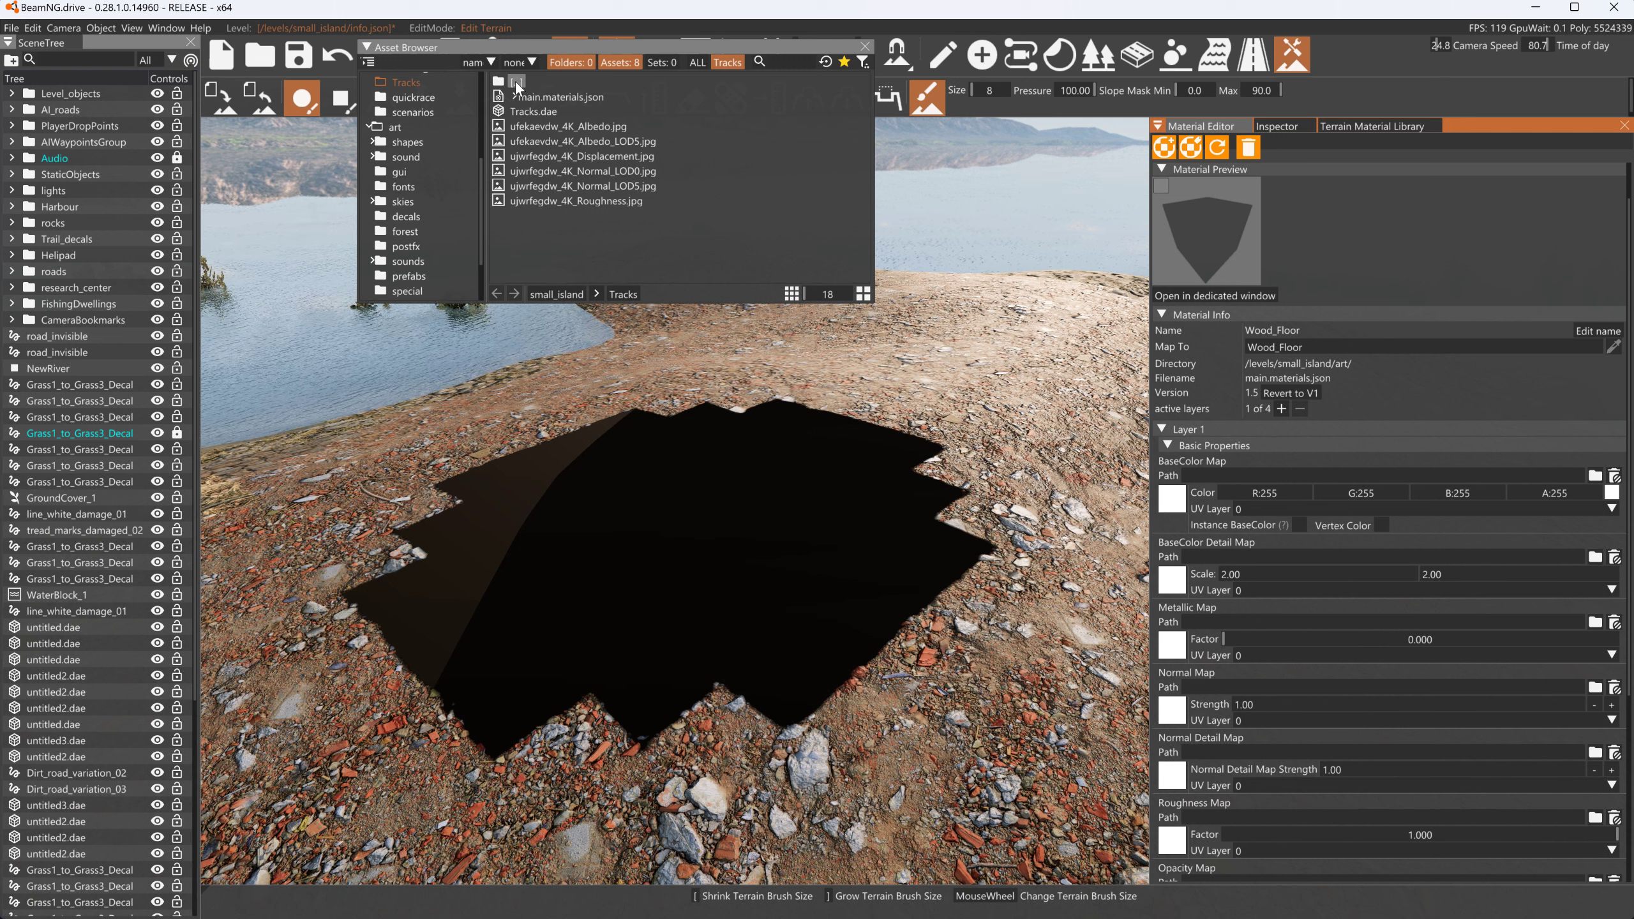
pyautogui.scroll(1, 432, 100)
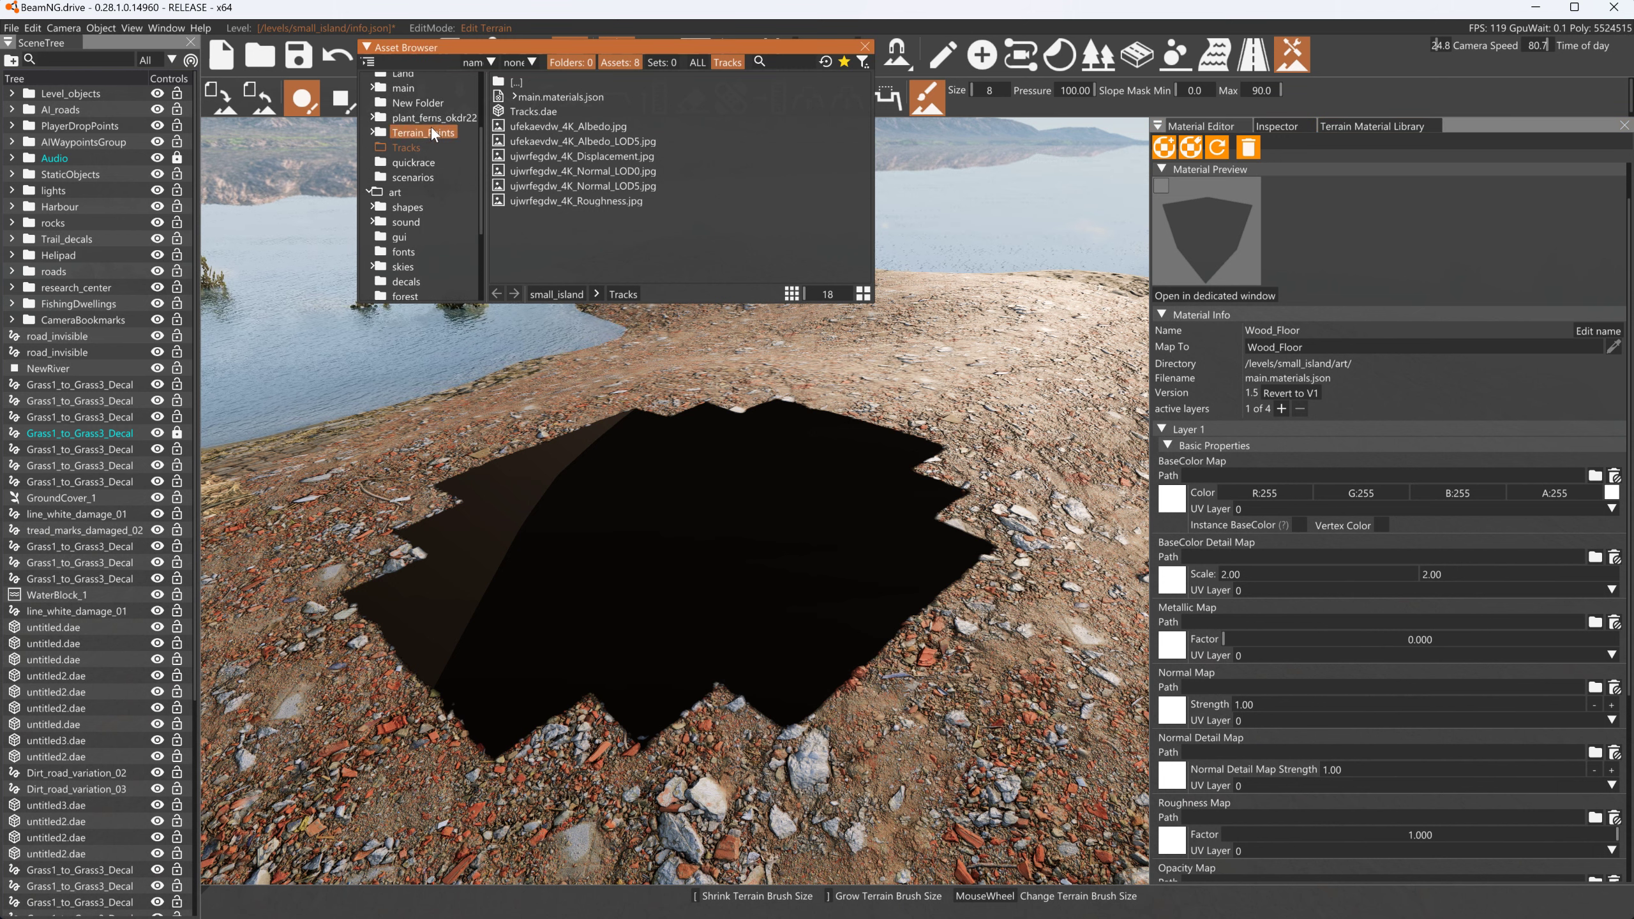
pyautogui.click(433, 128)
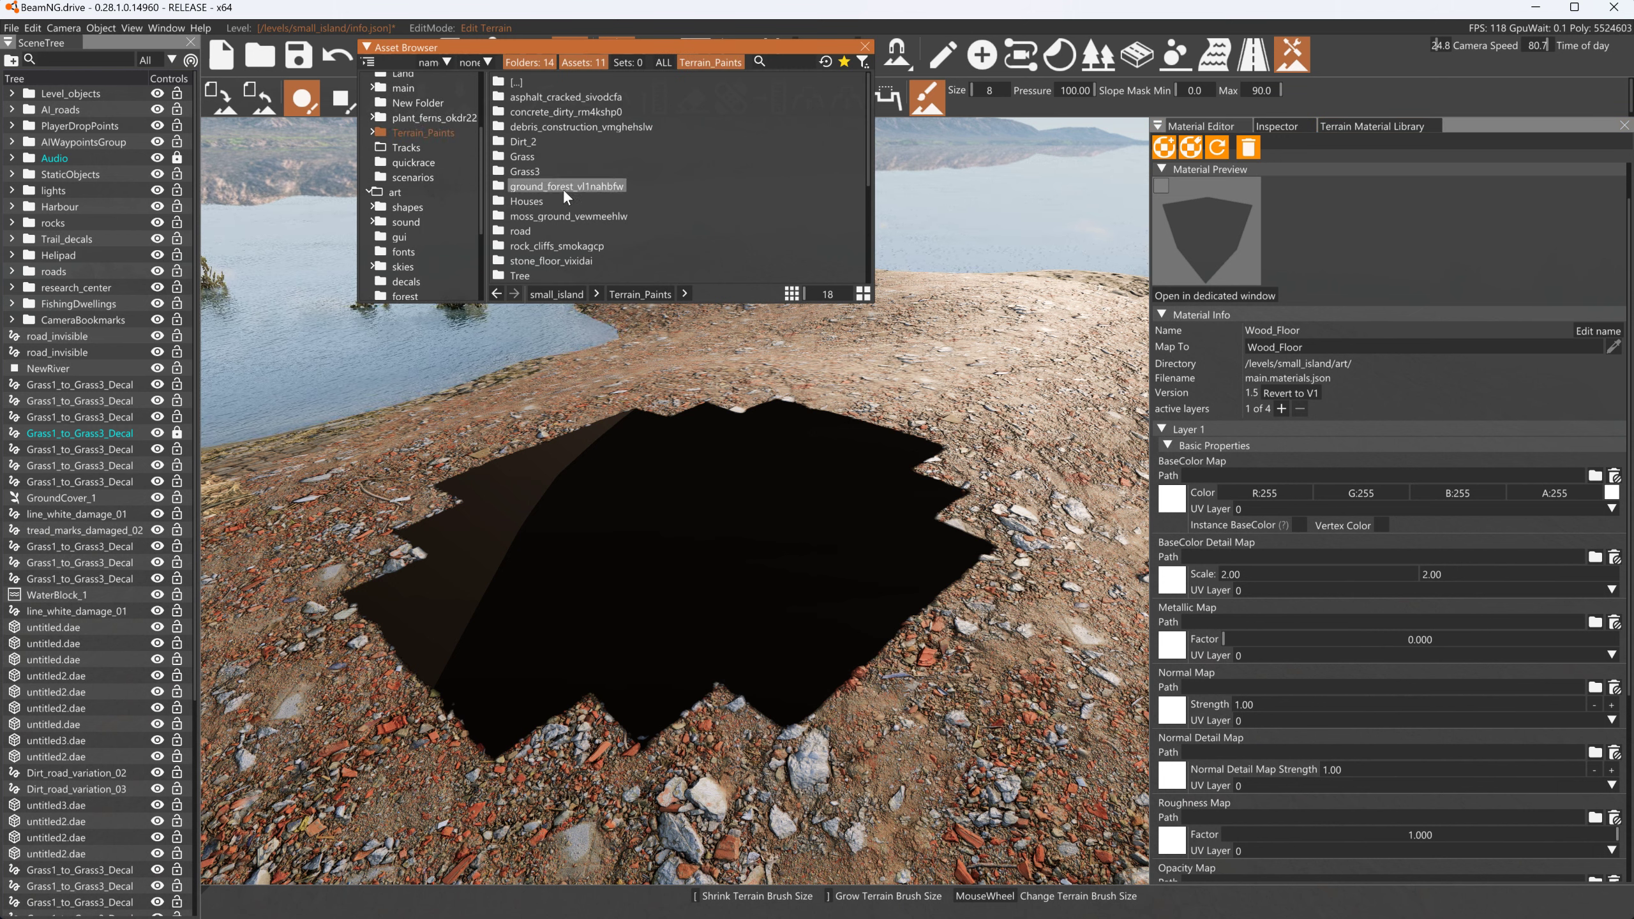
pyautogui.click(372, 134)
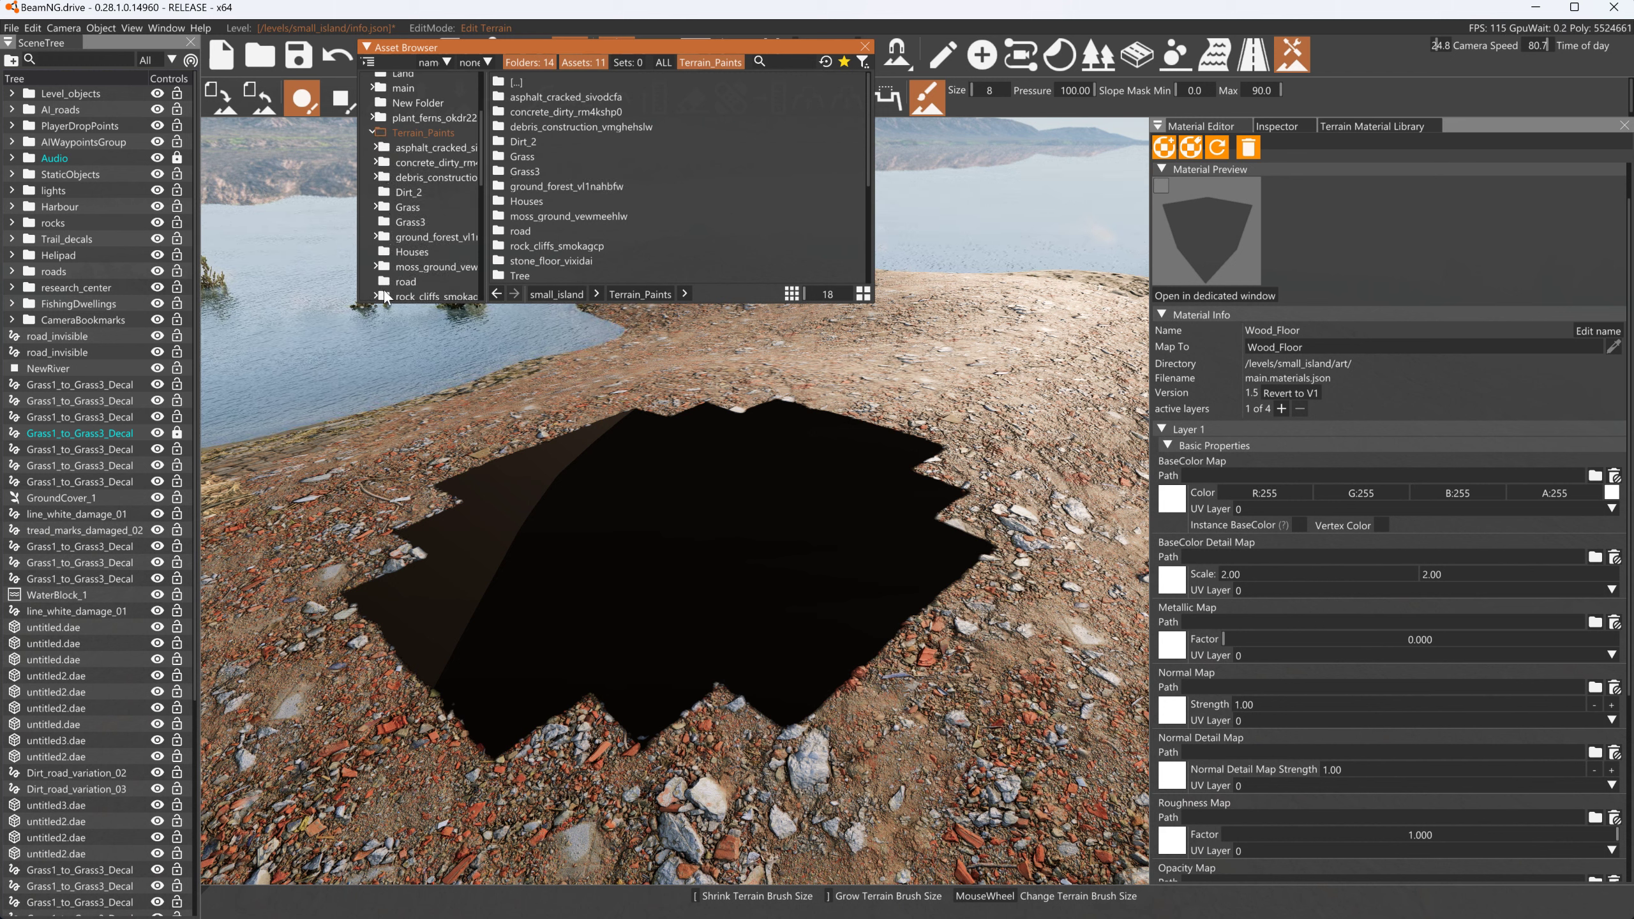
pyautogui.scroll(-3, 386, 296)
pyautogui.click(374, 210)
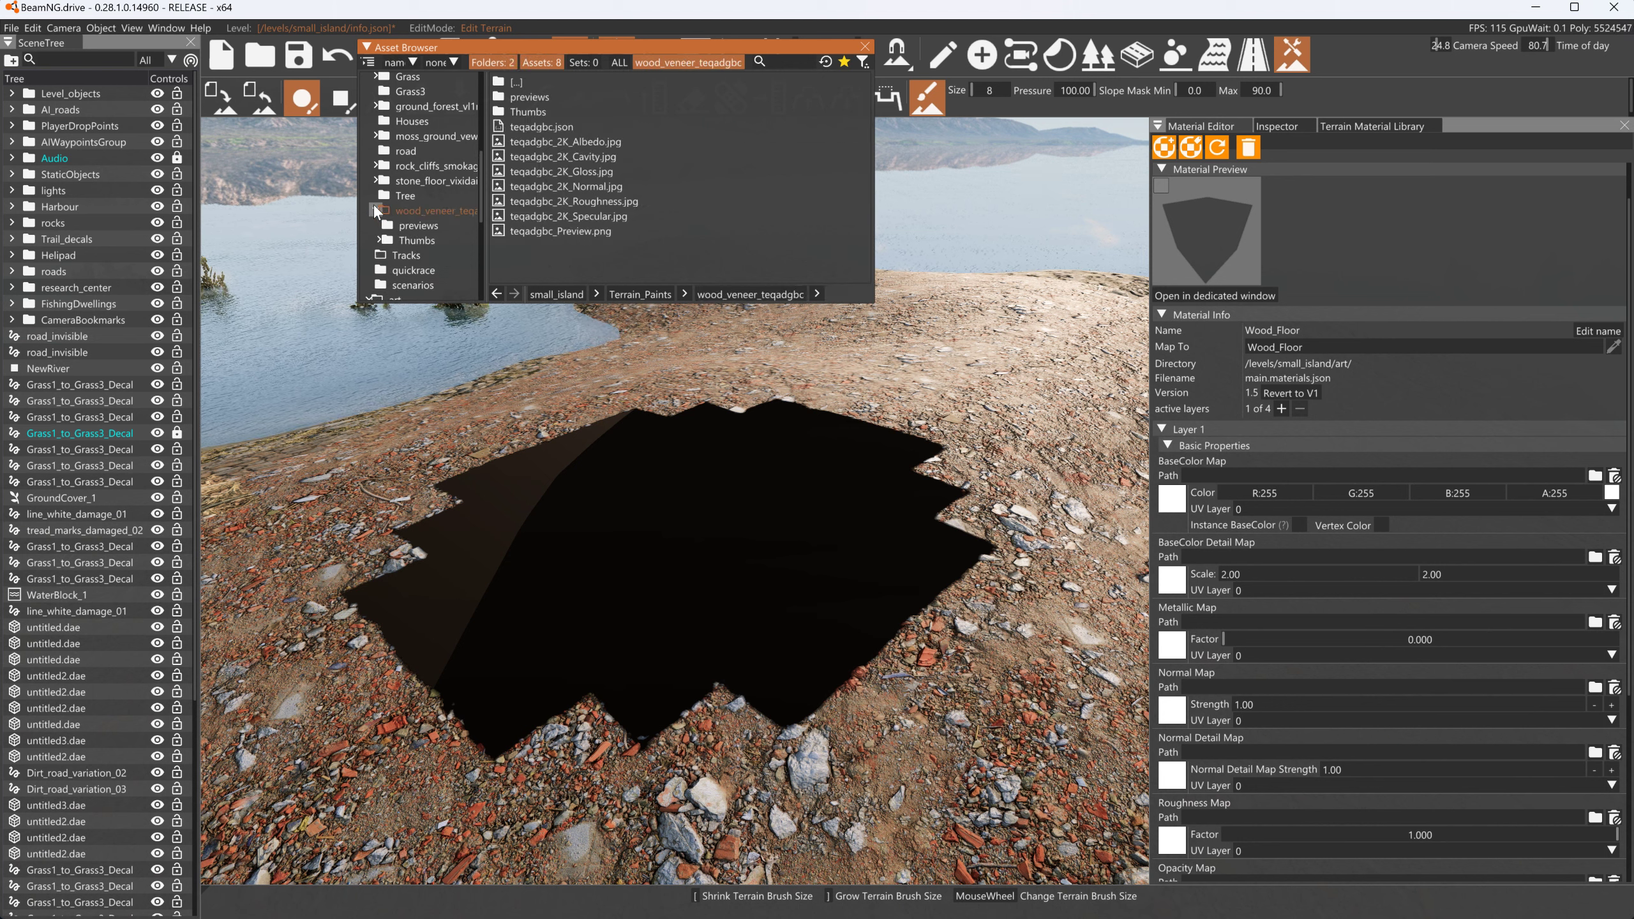
# Assign teqadgbc_2K_Albedo.jpg, teqadgbc_2K_Normal.jpg and teqadgbc_2K_Roughness.jpg to Wood_Floor's BaseColor, Normal and Roughness maps respectively
pyautogui.moveTo(566, 142); pyautogui.dragTo(1177, 512)
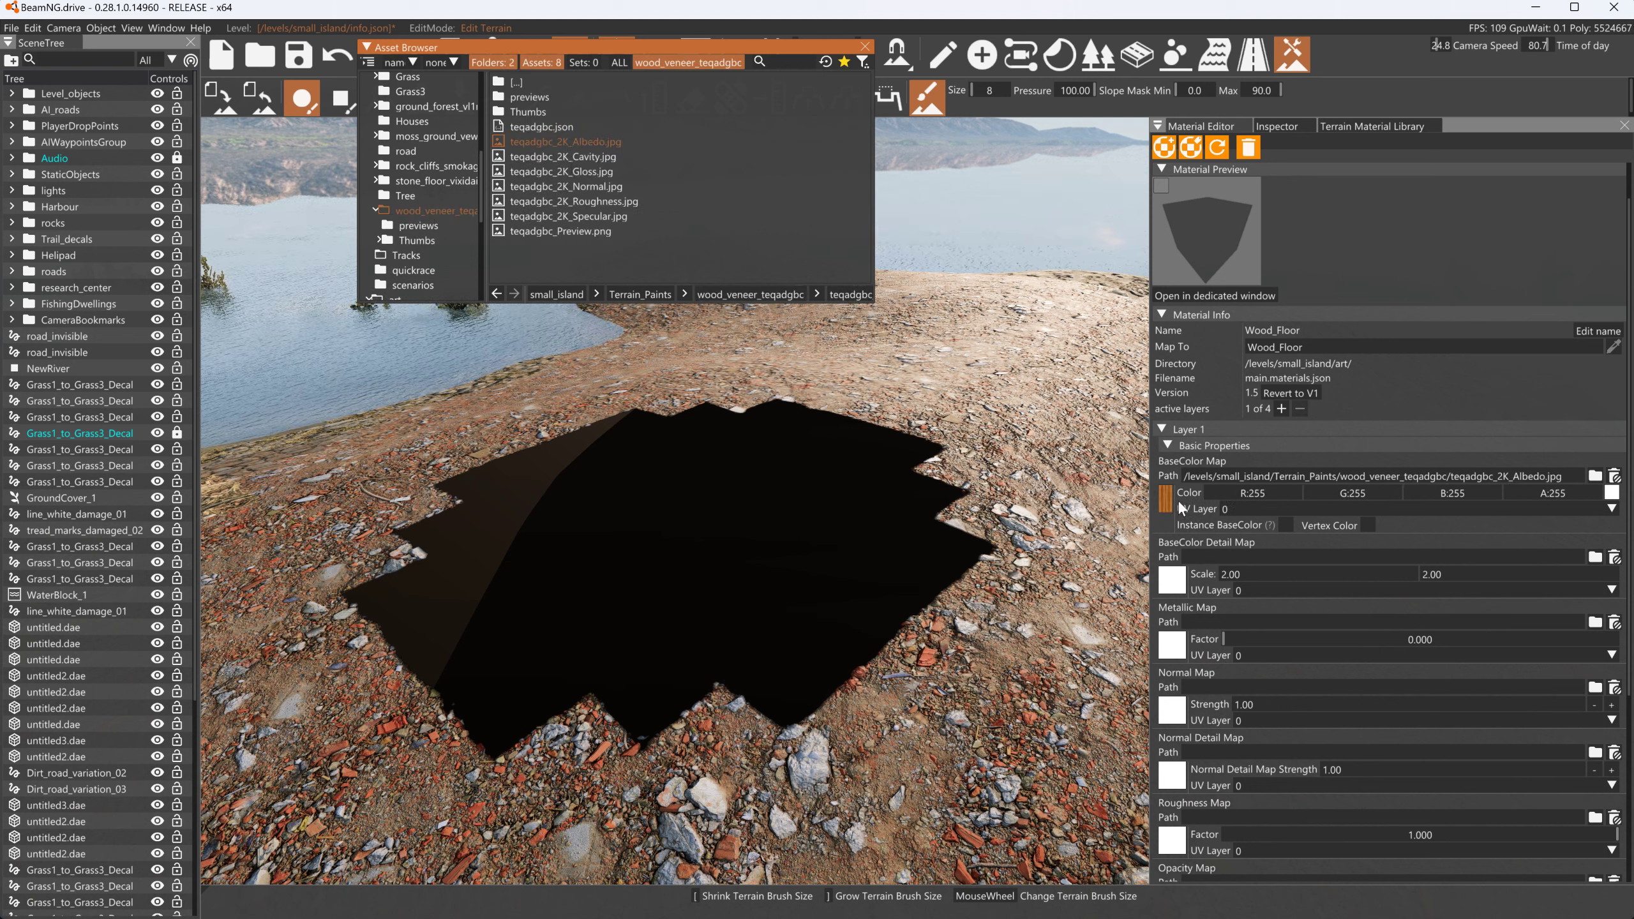
pyautogui.moveTo(566, 186); pyautogui.dragTo(1170, 708)
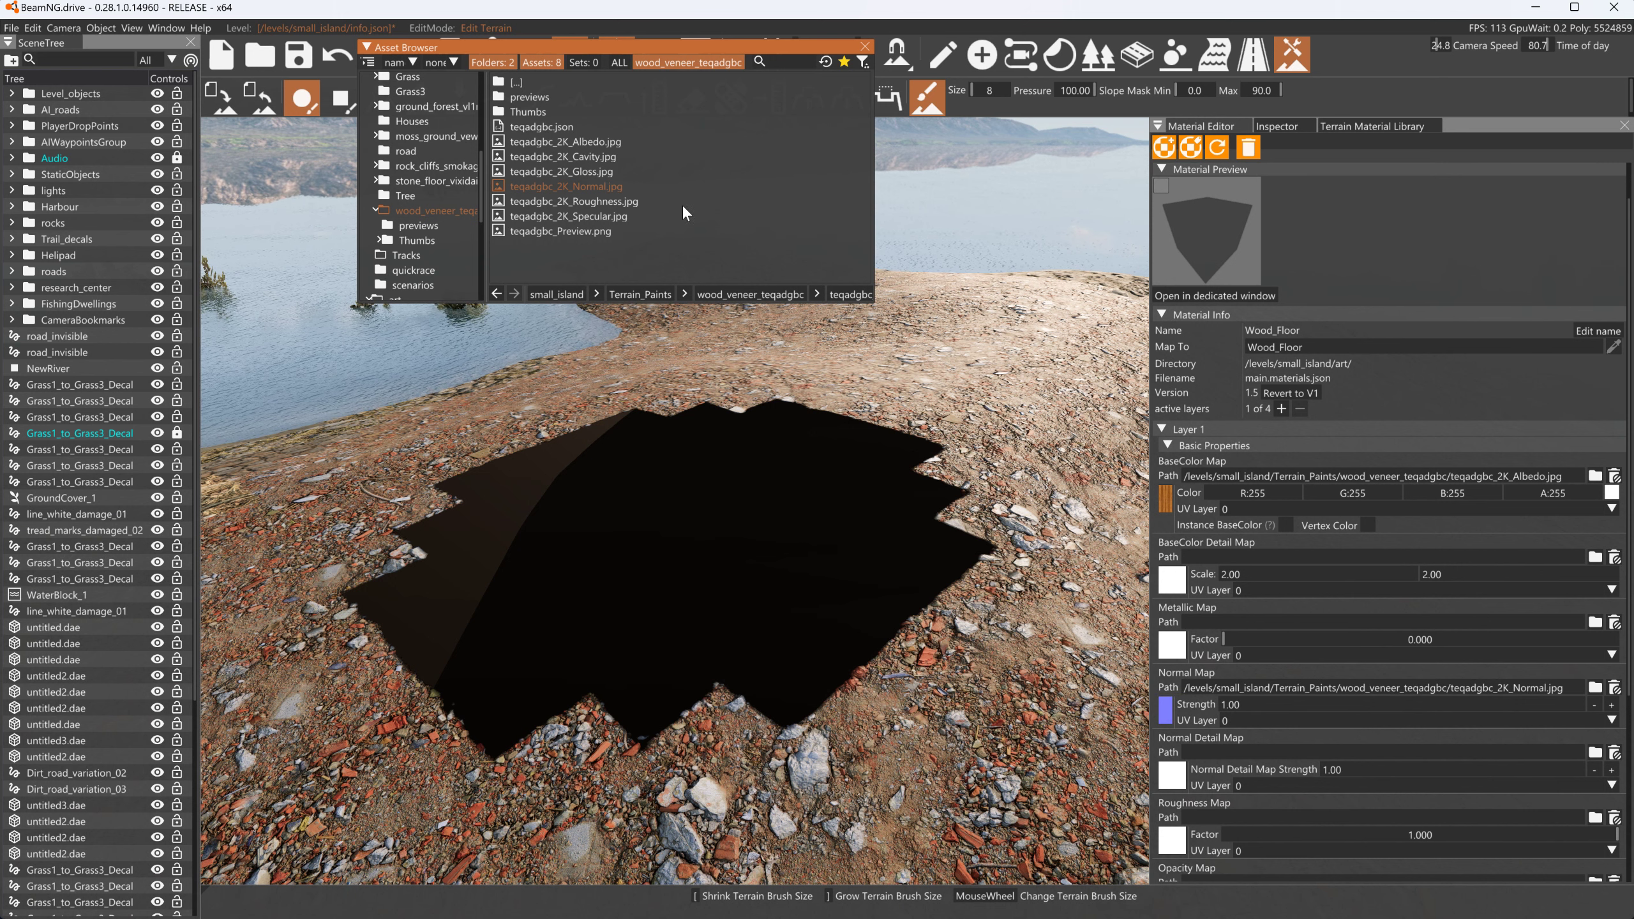
pyautogui.moveTo(566, 201); pyautogui.dragTo(1176, 840)
pyautogui.scroll(-3, 1335, 734)
pyautogui.scroll(-2, 1333, 734)
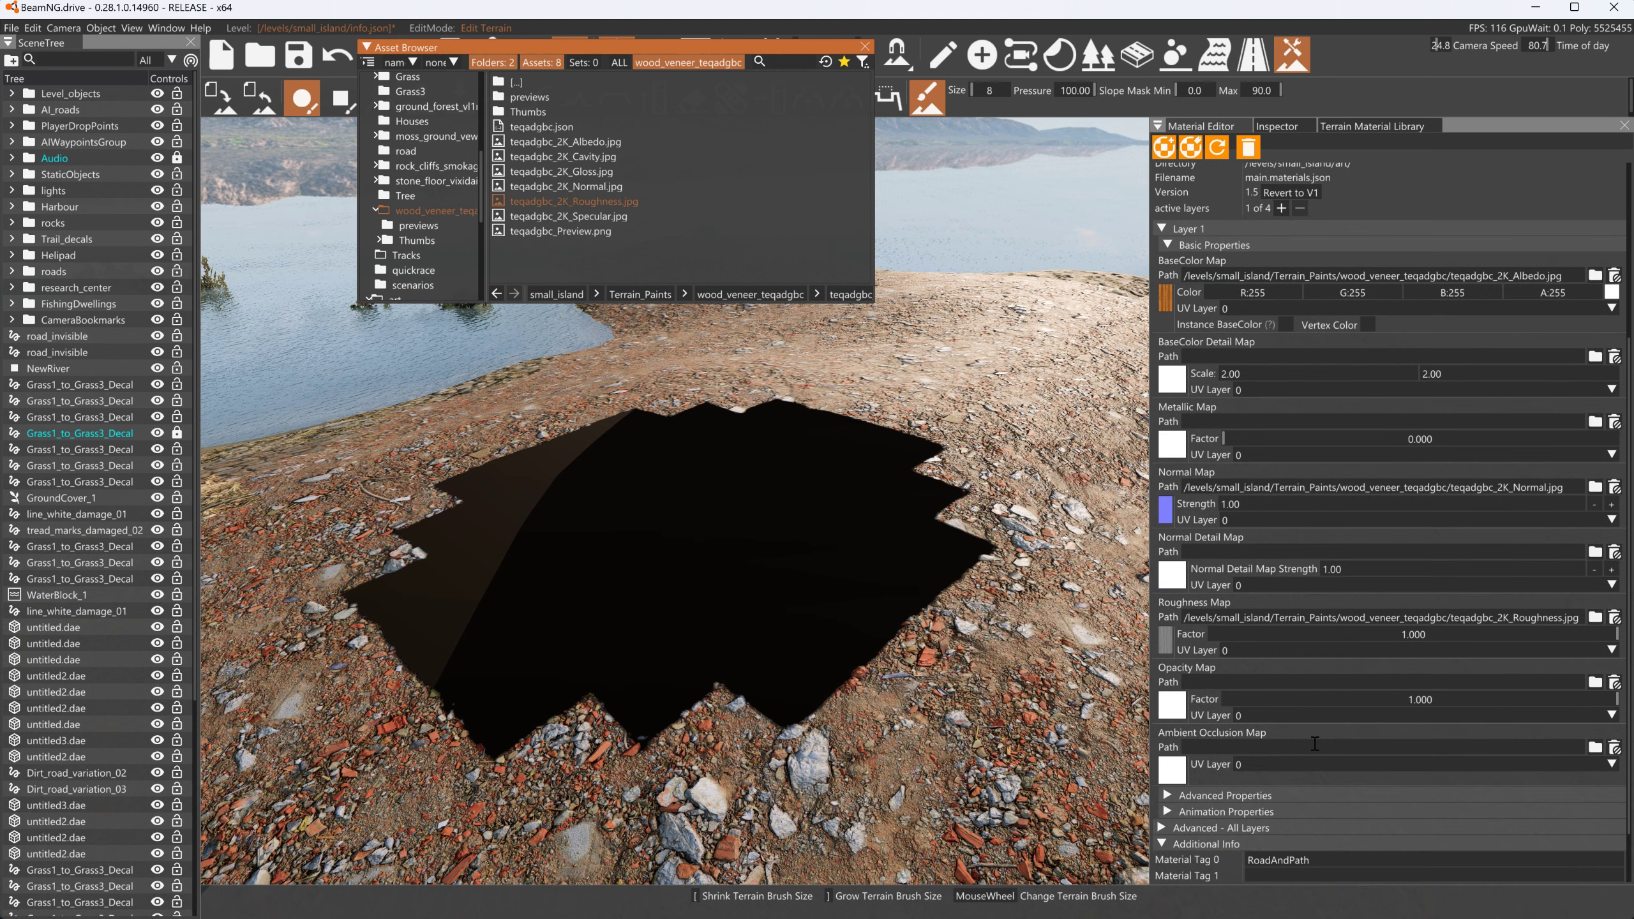
# Assign teqadgbc_2K_Specular.jpg as the Ambient Occlusion Map of Wood_Floor, leaving the Gloss texture unassigned
pyautogui.moveTo(560, 172); pyautogui.dragTo(1073, 459)
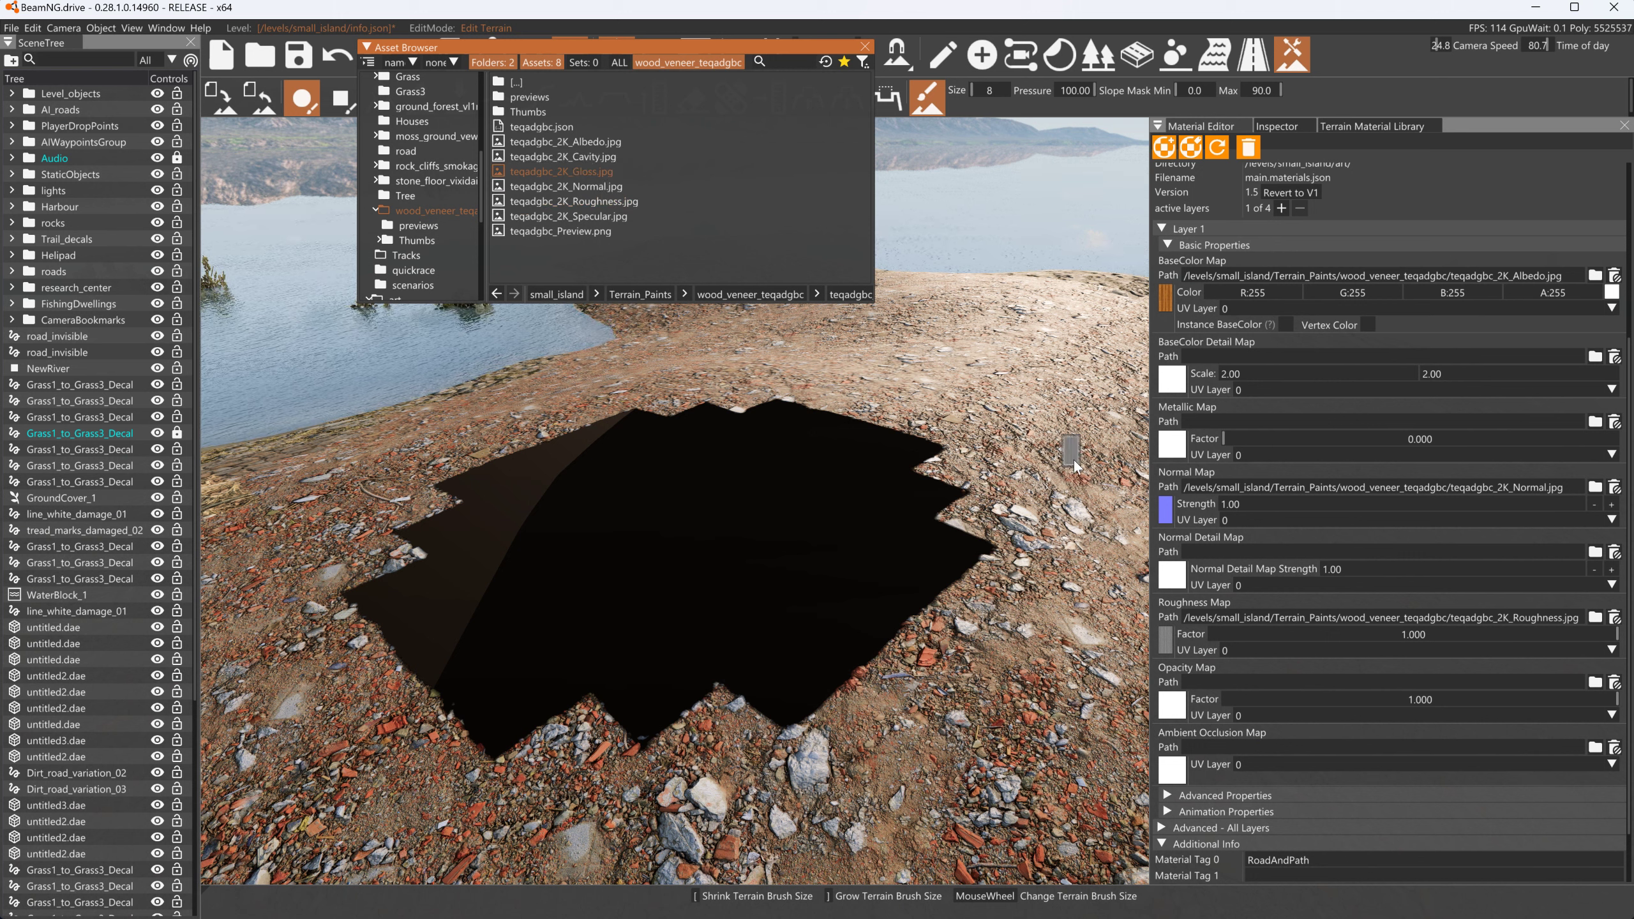
pyautogui.moveTo(1169, 717); pyautogui.dragTo(610, 220)
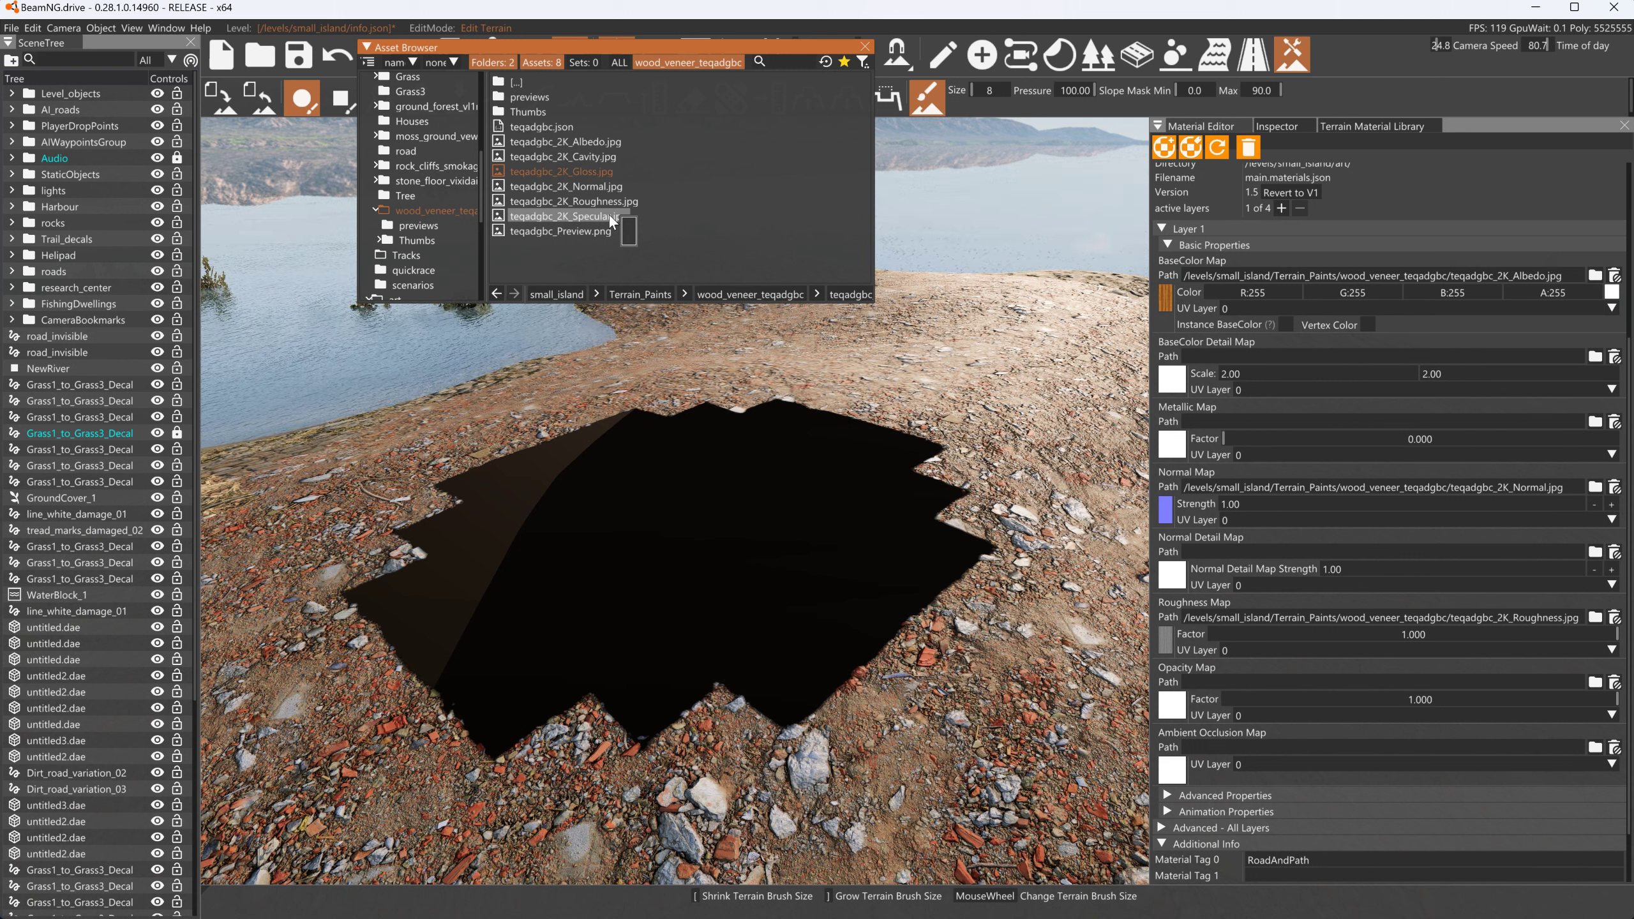
pyautogui.moveTo(609, 215); pyautogui.dragTo(1113, 526)
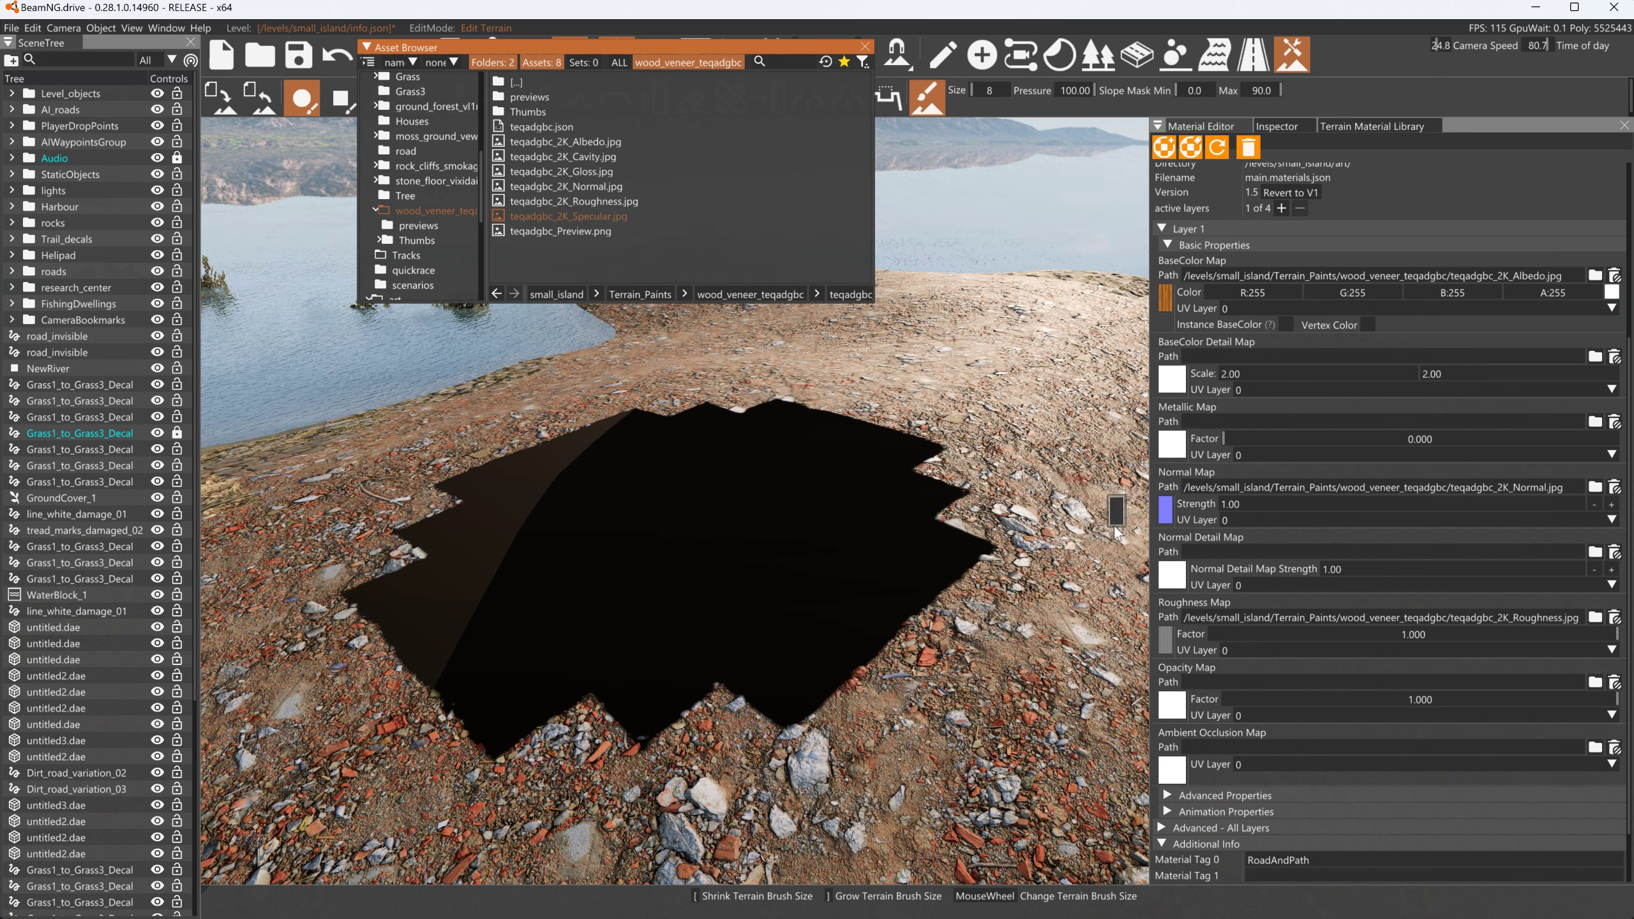
pyautogui.moveTo(1200, 777); pyautogui.dragTo(1198, 775)
pyautogui.scroll(-2, 1296, 734)
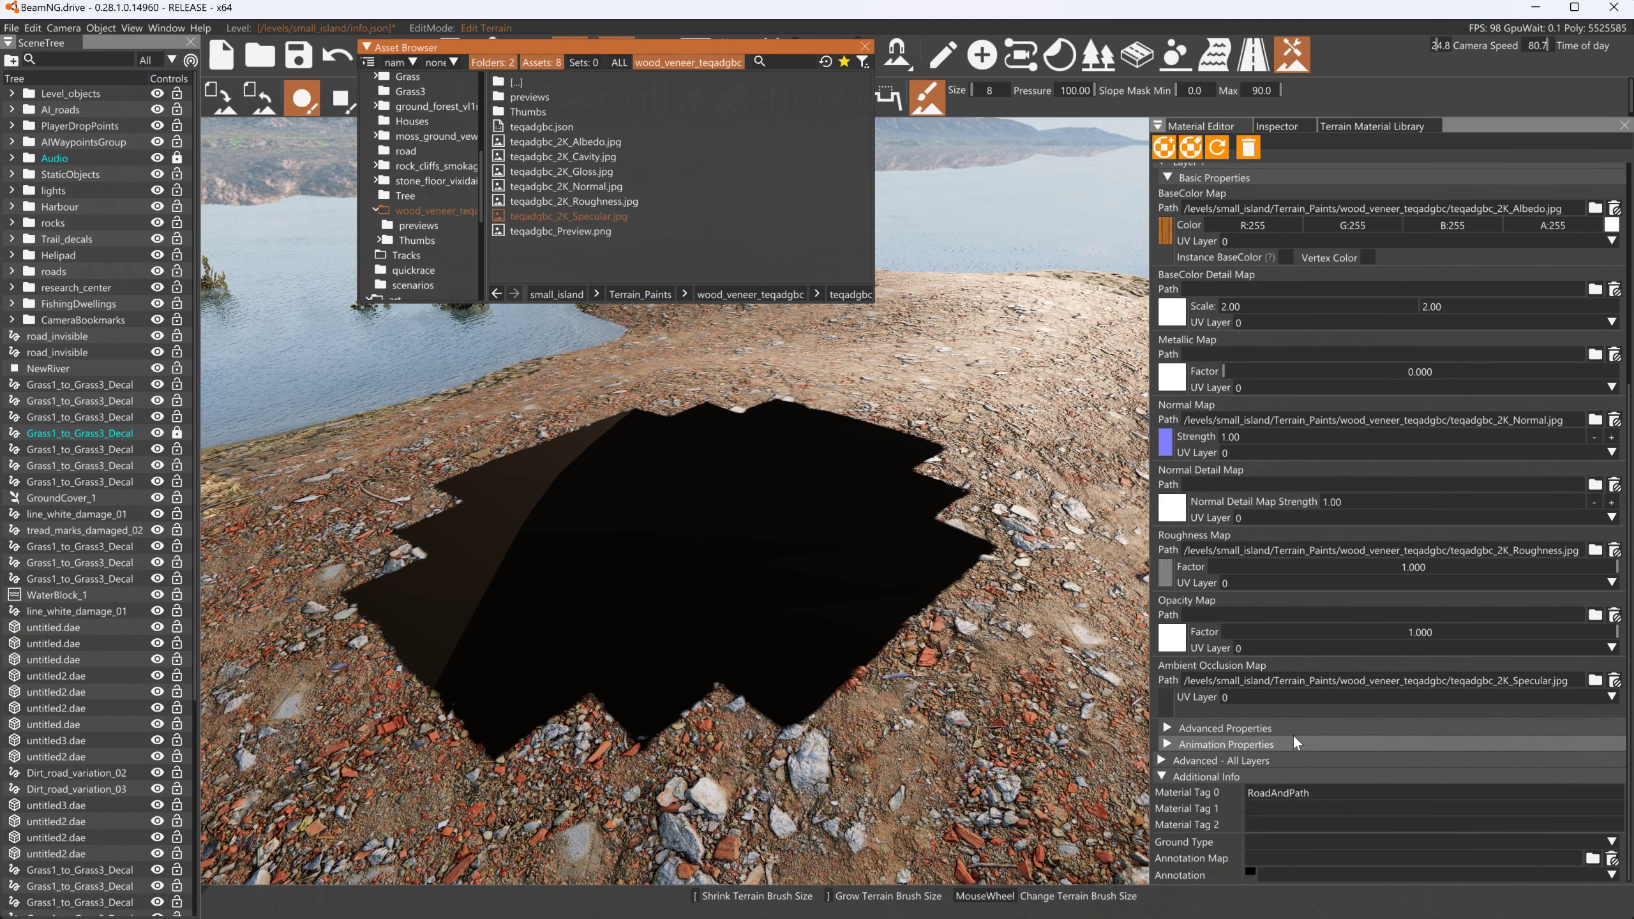
# Assign teqadgbc_2K_Gloss.jpg as the Clear Coat Map with factor 1 and factor roughness 0, and set the Roughness Map factor to 0.125
pyautogui.click(1189, 726)
pyautogui.scroll(-4, 1195, 717)
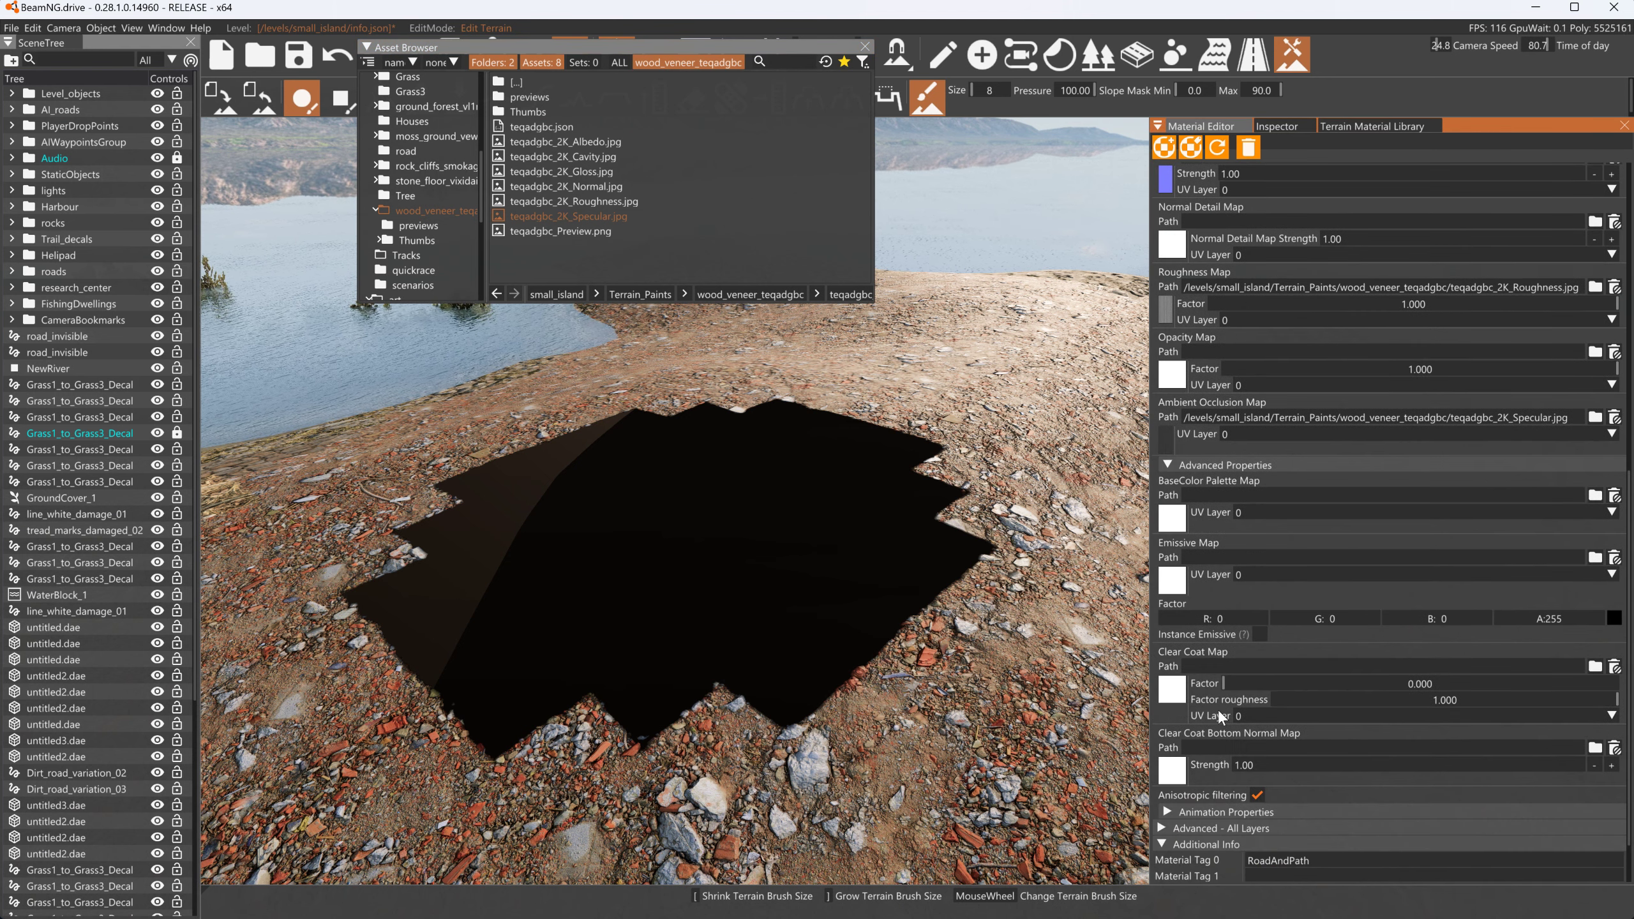
pyautogui.moveTo(560, 171); pyautogui.dragTo(1182, 617)
pyautogui.moveTo(1177, 695)
pyautogui.mouseDown()
pyautogui.moveTo(1226, 677)
pyautogui.moveTo(1615, 682)
pyautogui.moveTo(1607, 700)
pyautogui.moveTo(1204, 699)
pyautogui.mouseUp()
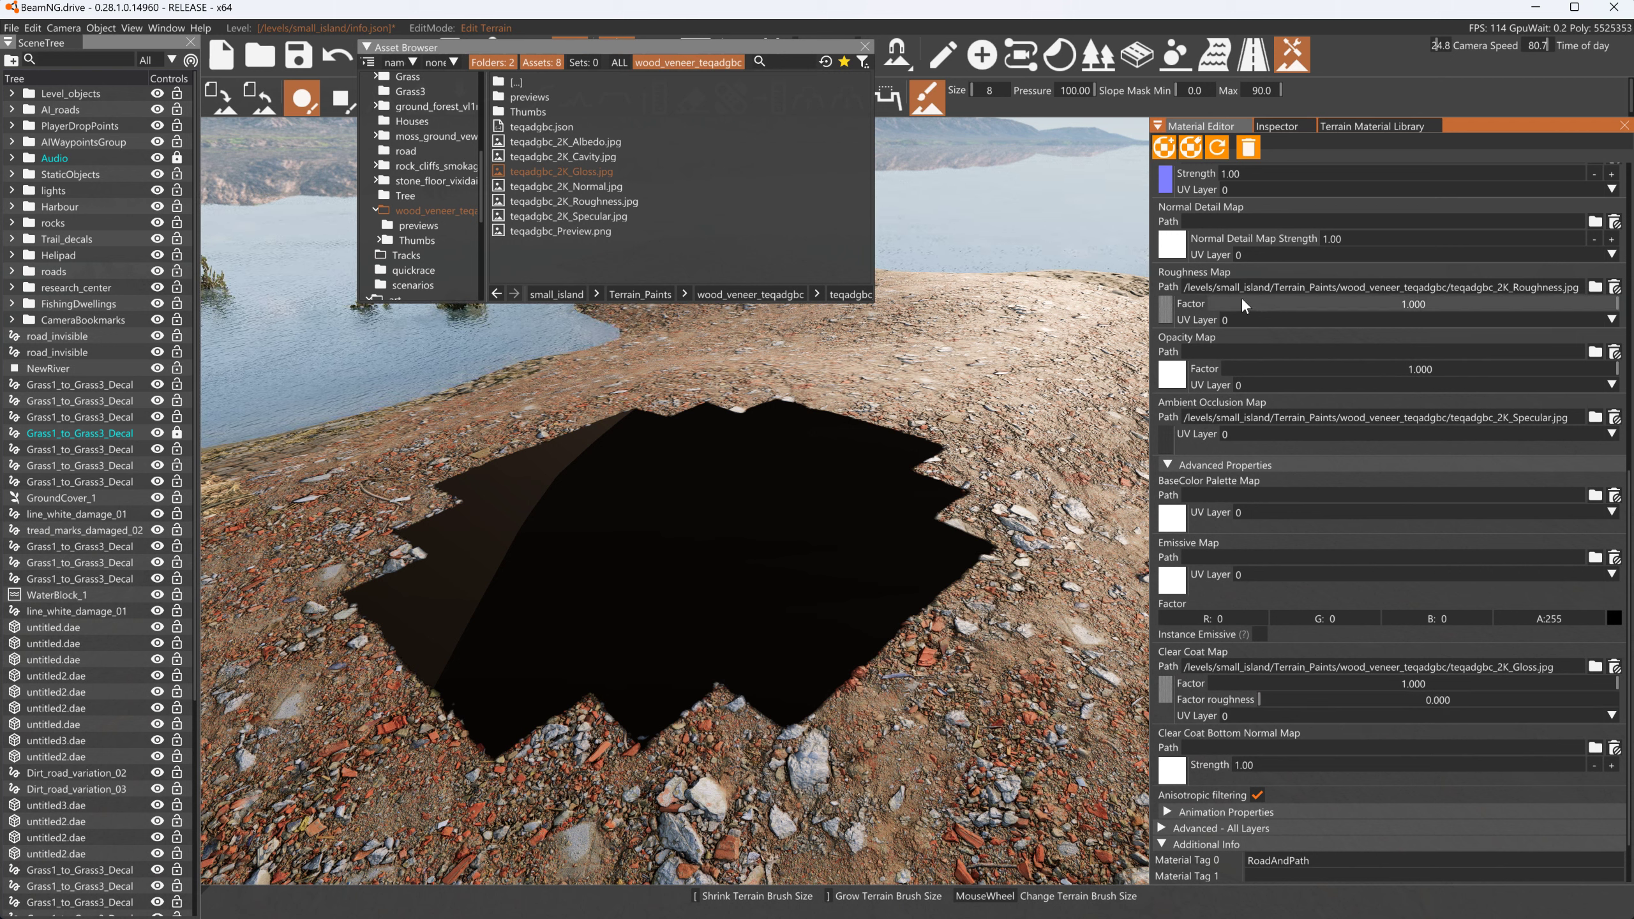
pyautogui.moveTo(1587, 302); pyautogui.dragTo(1259, 309)
pyautogui.scroll(-1, 1347, 631)
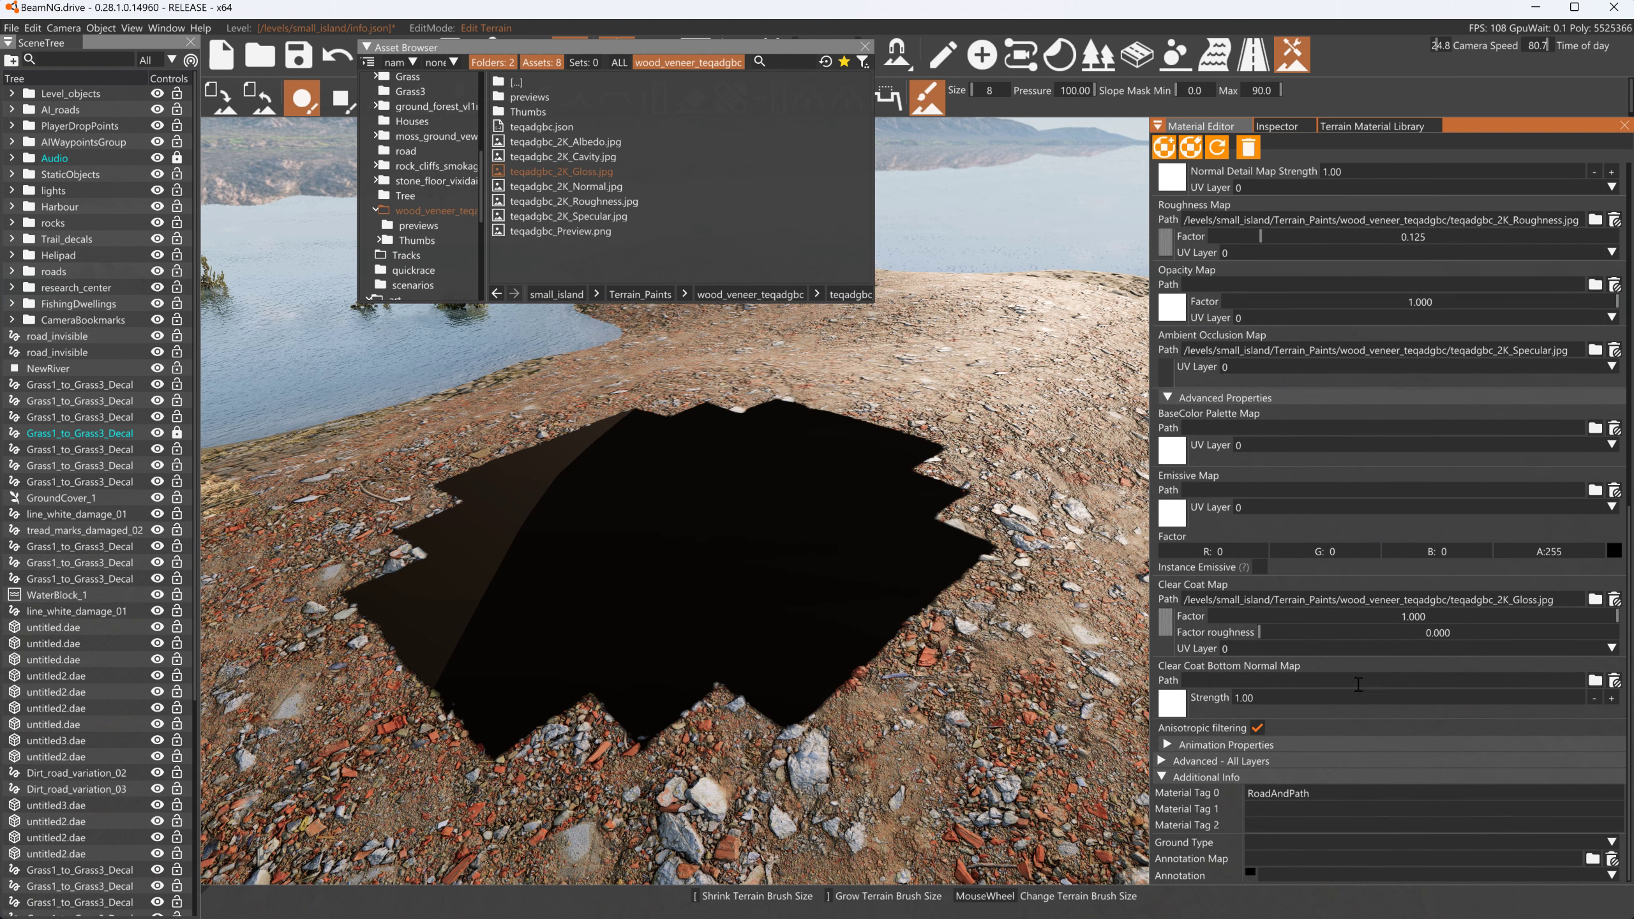
# Set Wood_Floor's reflection mode to Level in the advanced all-layers settings and save all modified materials
pyautogui.click(1182, 760)
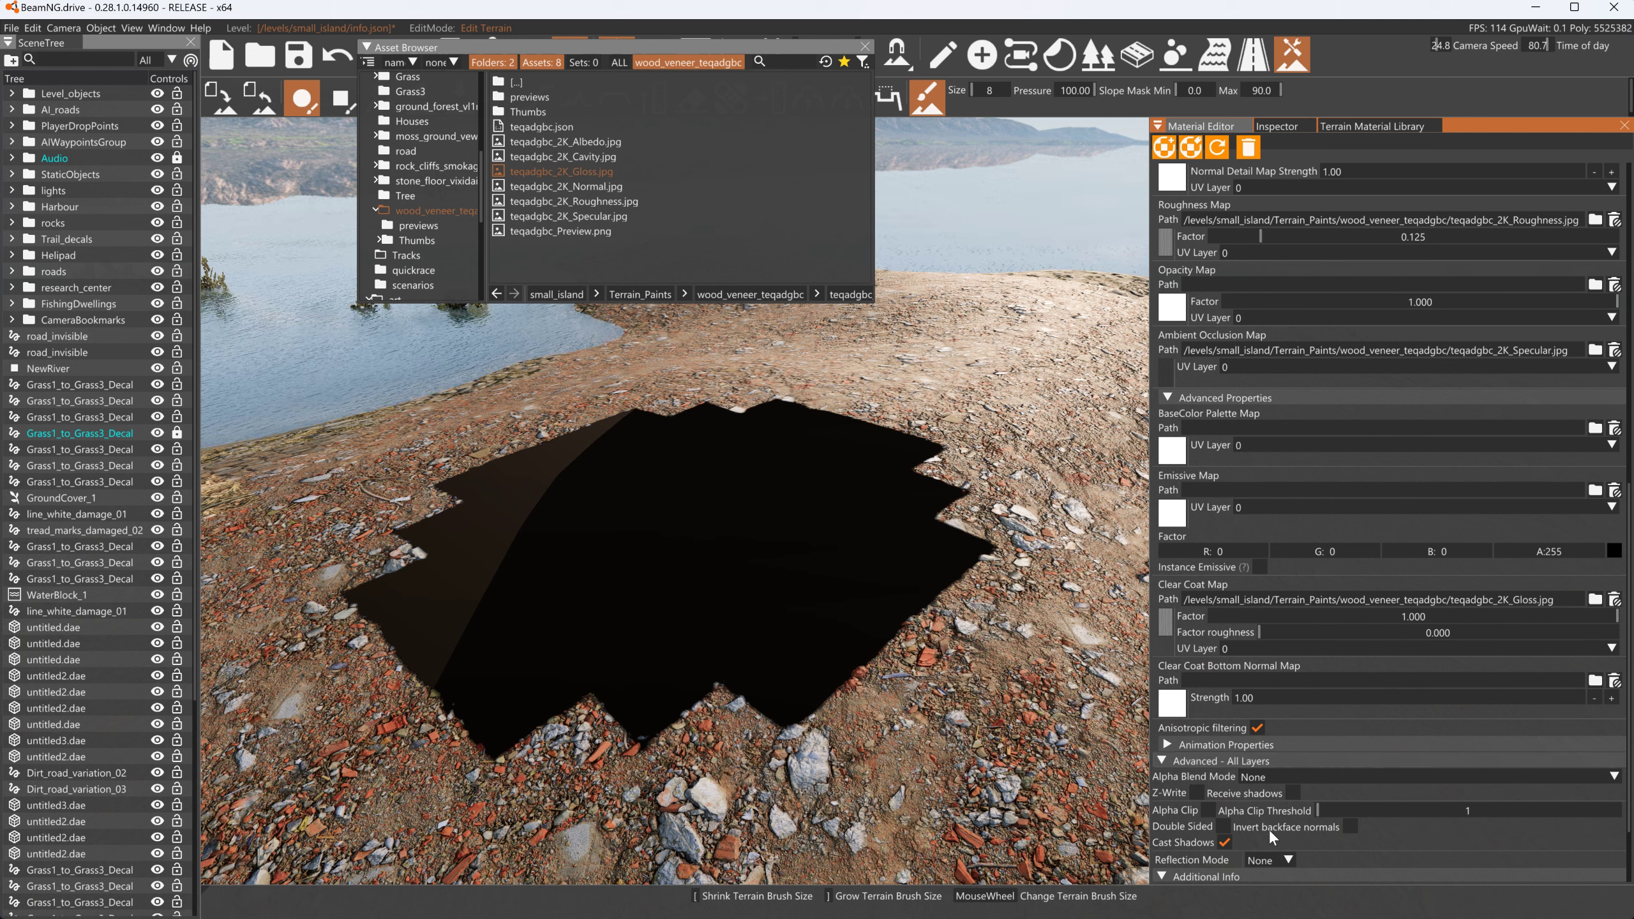
pyautogui.click(1288, 860)
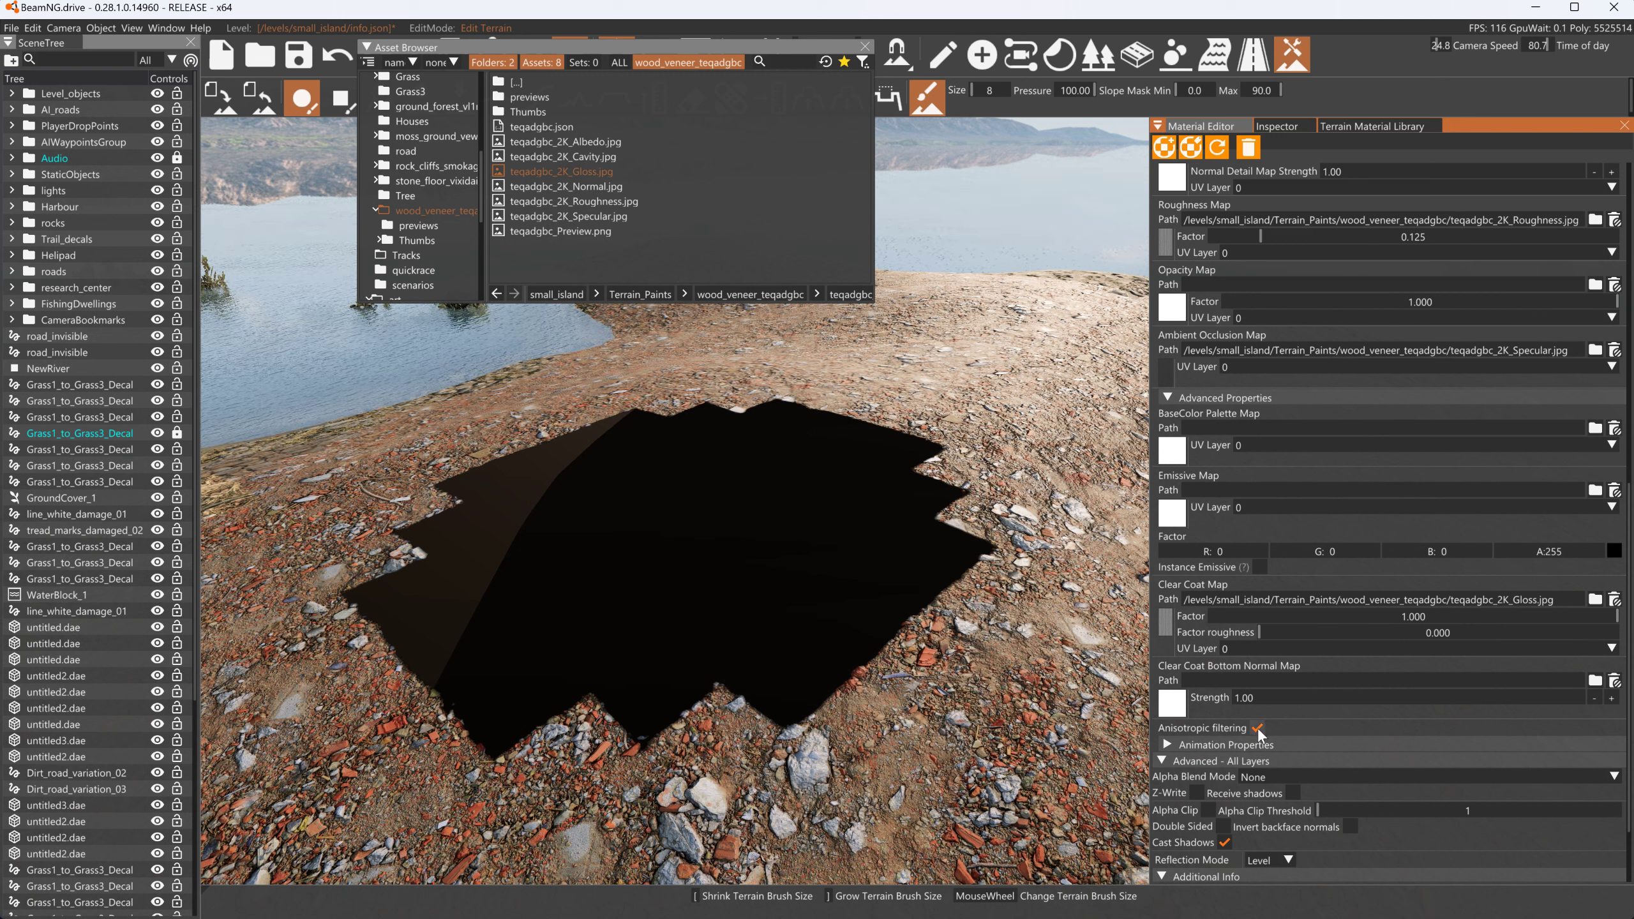
pyautogui.scroll(2, 1323, 370)
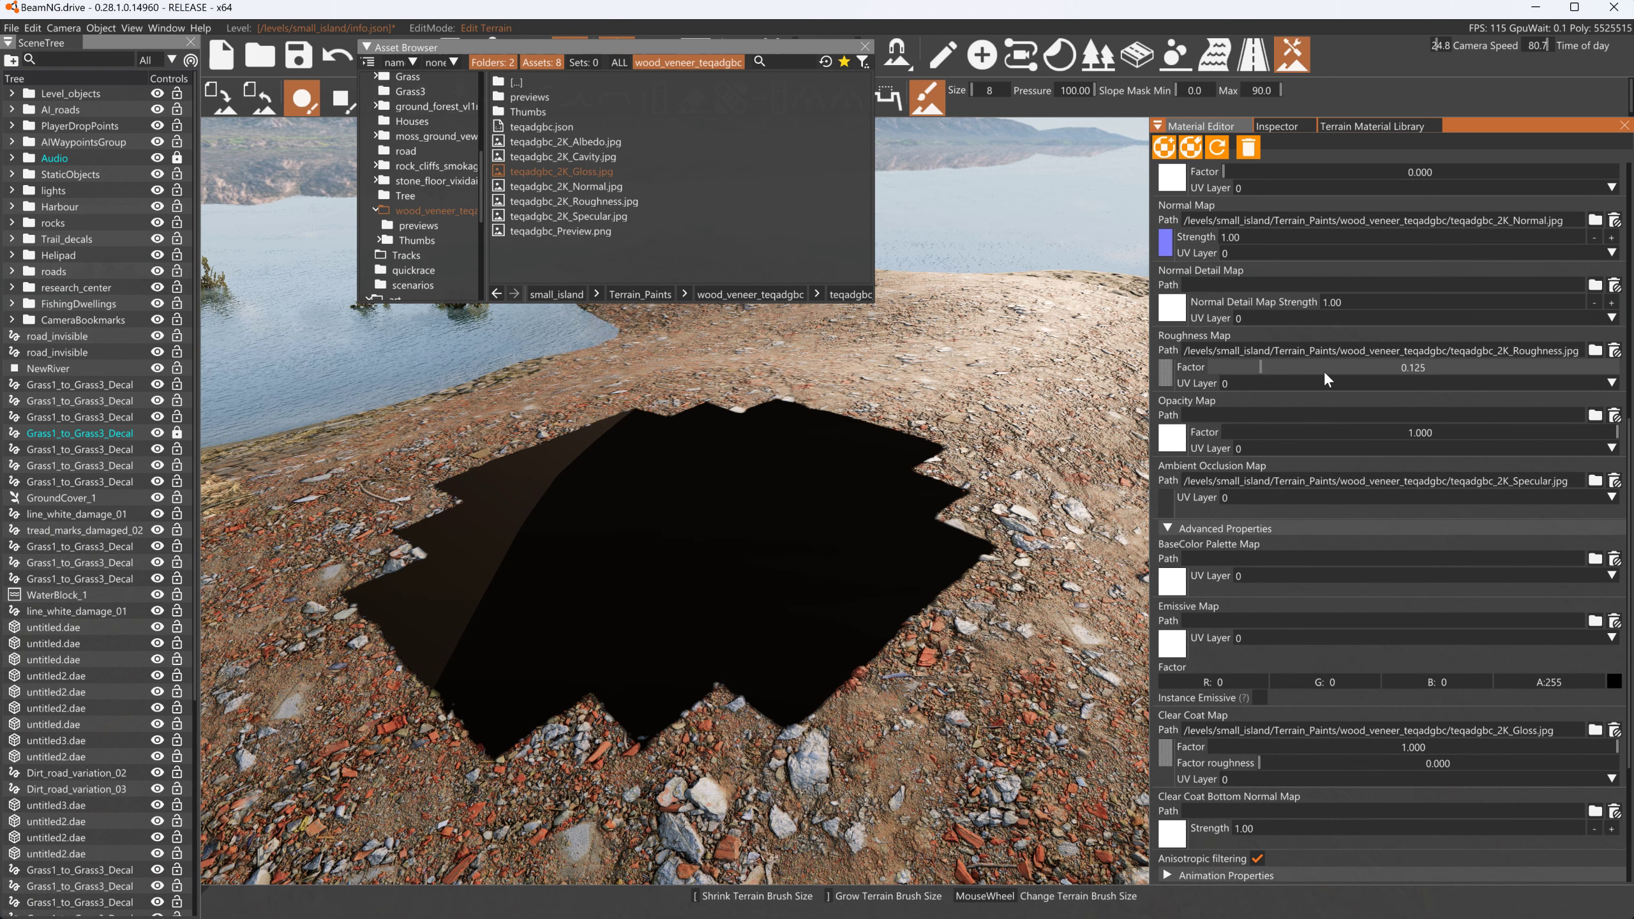
pyautogui.scroll(6, 1324, 370)
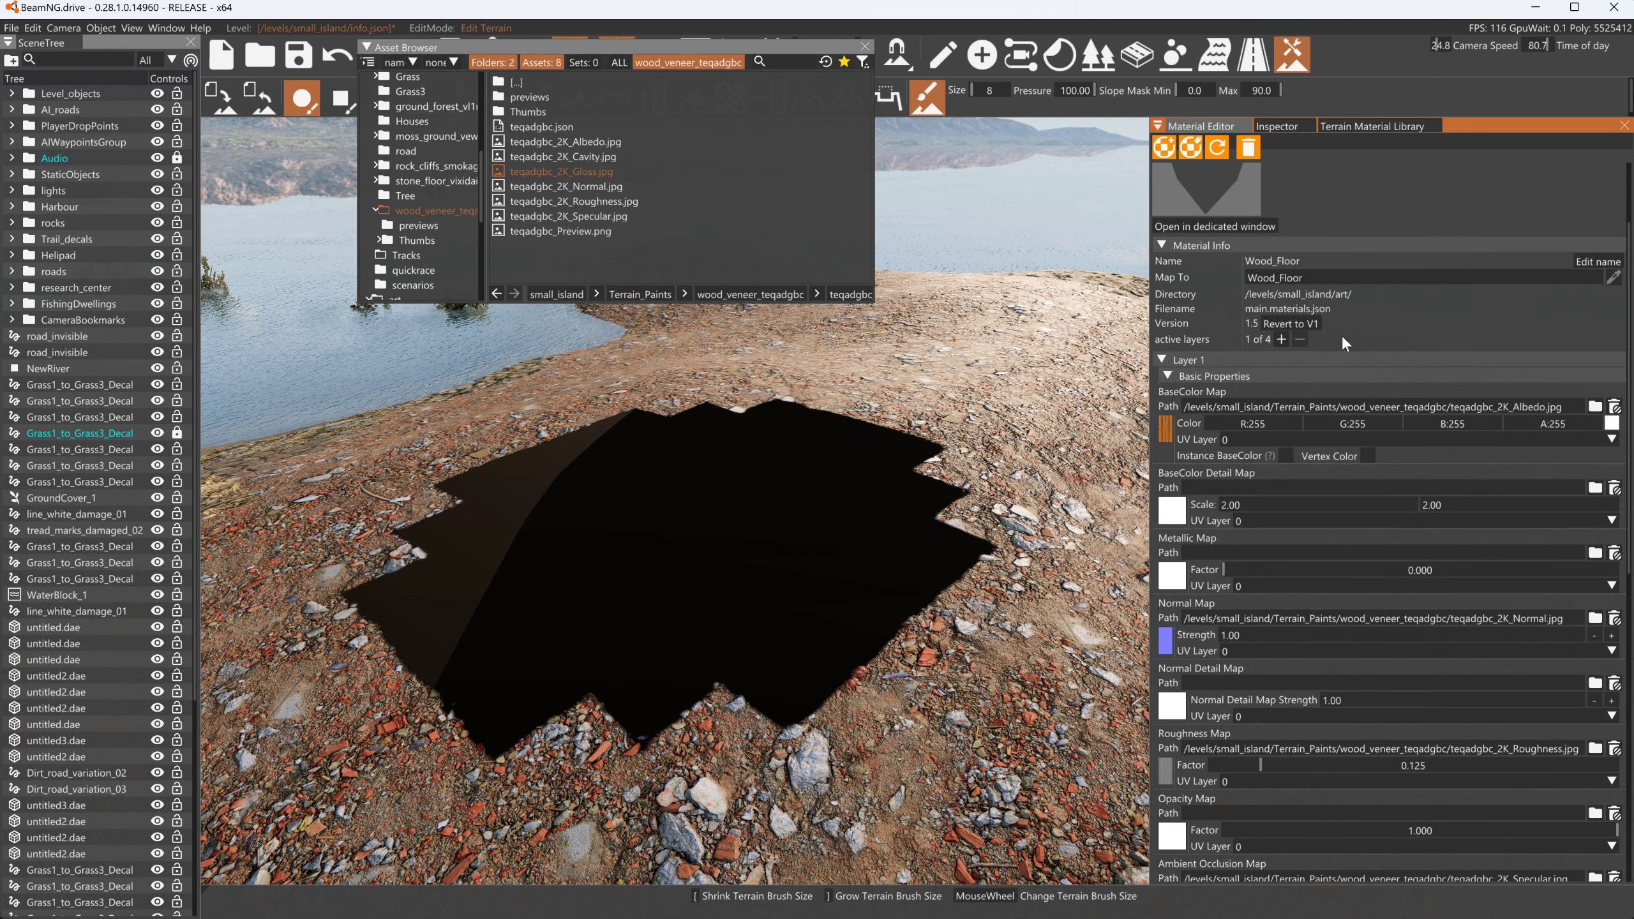
pyautogui.scroll(2, 1342, 334)
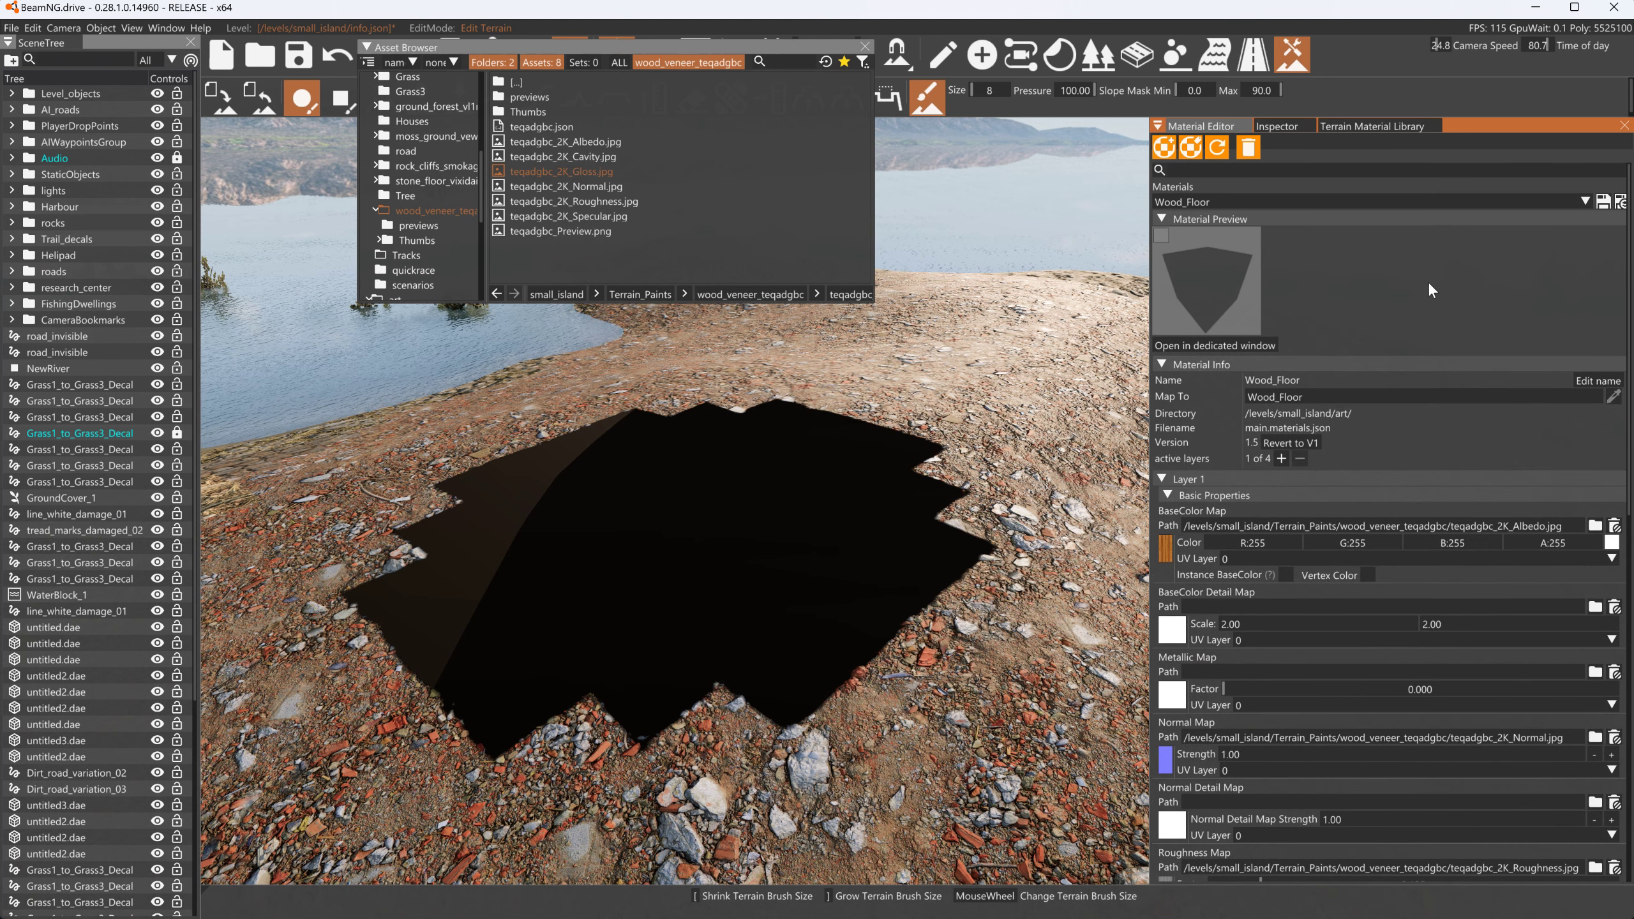
pyautogui.click(1621, 205)
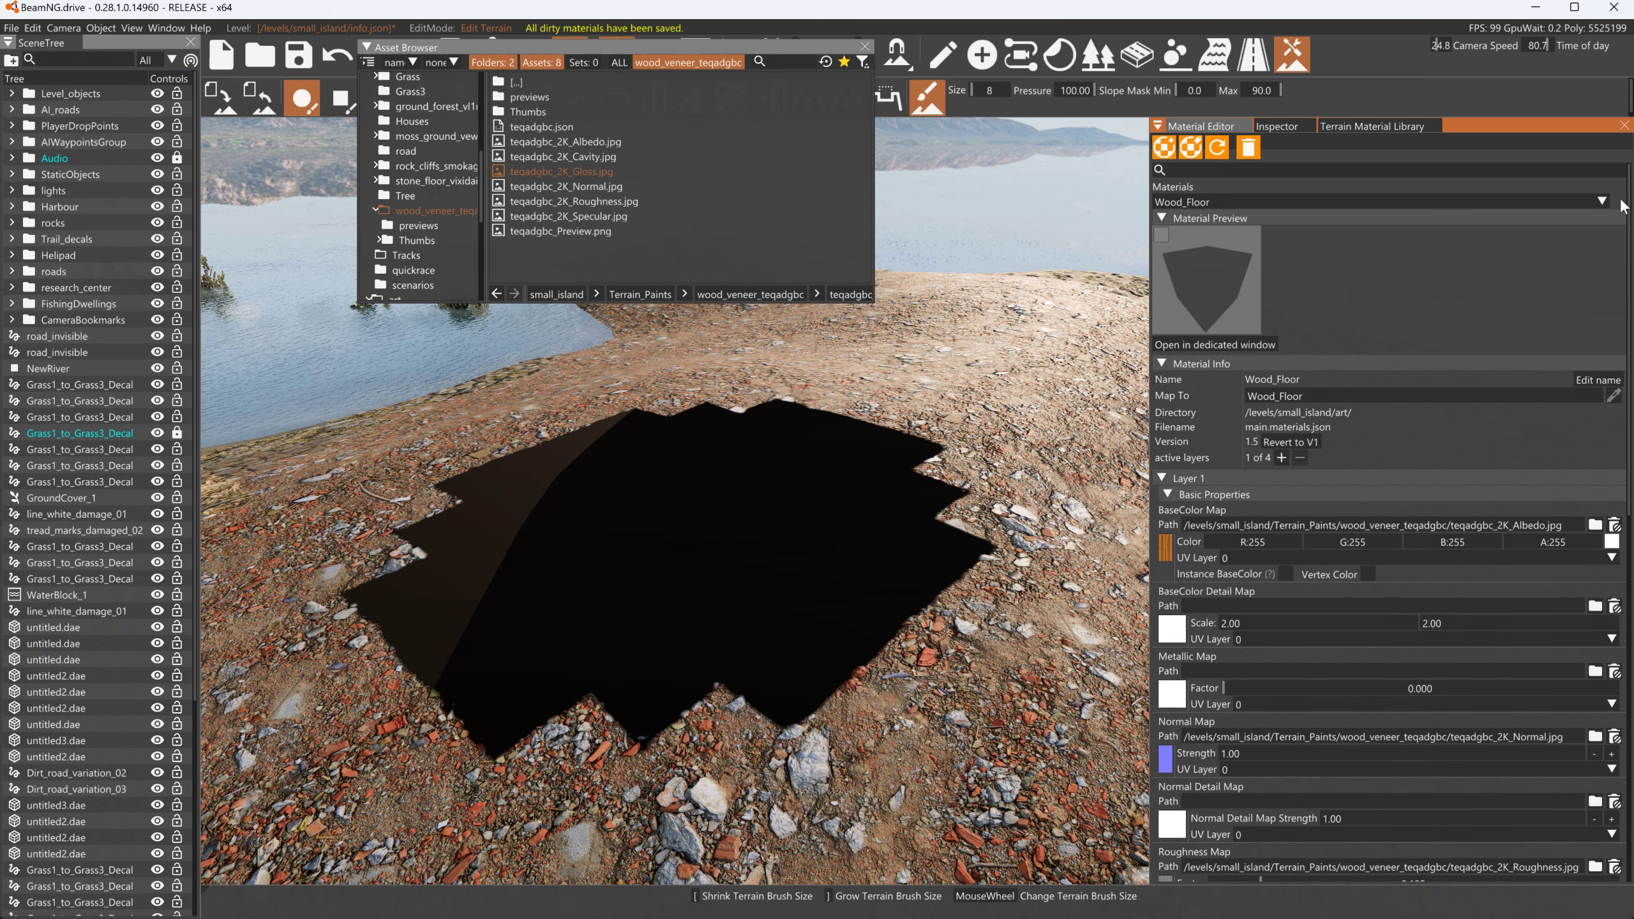
# Create a two-node decal road about 18 m long beside the black terrain patch
pyautogui.click(1252, 55)
pyautogui.moveTo(785, 771); pyautogui.dragTo(878, 748, button='right')
pyautogui.keyDown('alt'); pyautogui.click(784, 772); pyautogui.keyUp('alt')
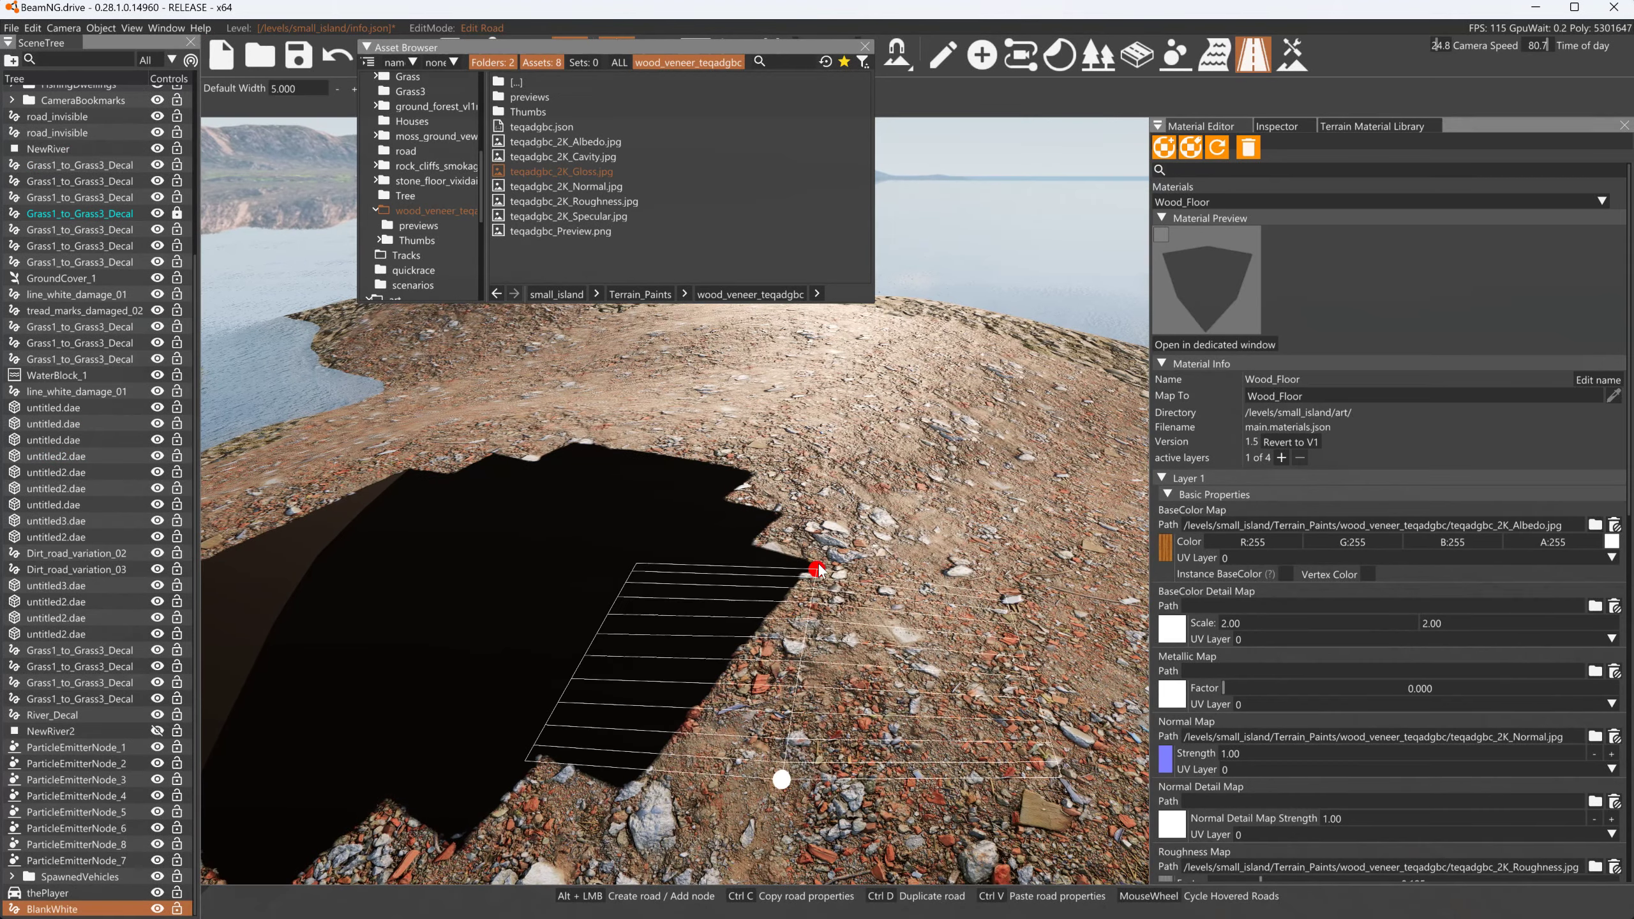
pyautogui.keyDown('alt'); pyautogui.click(850, 331); pyautogui.keyUp('alt')
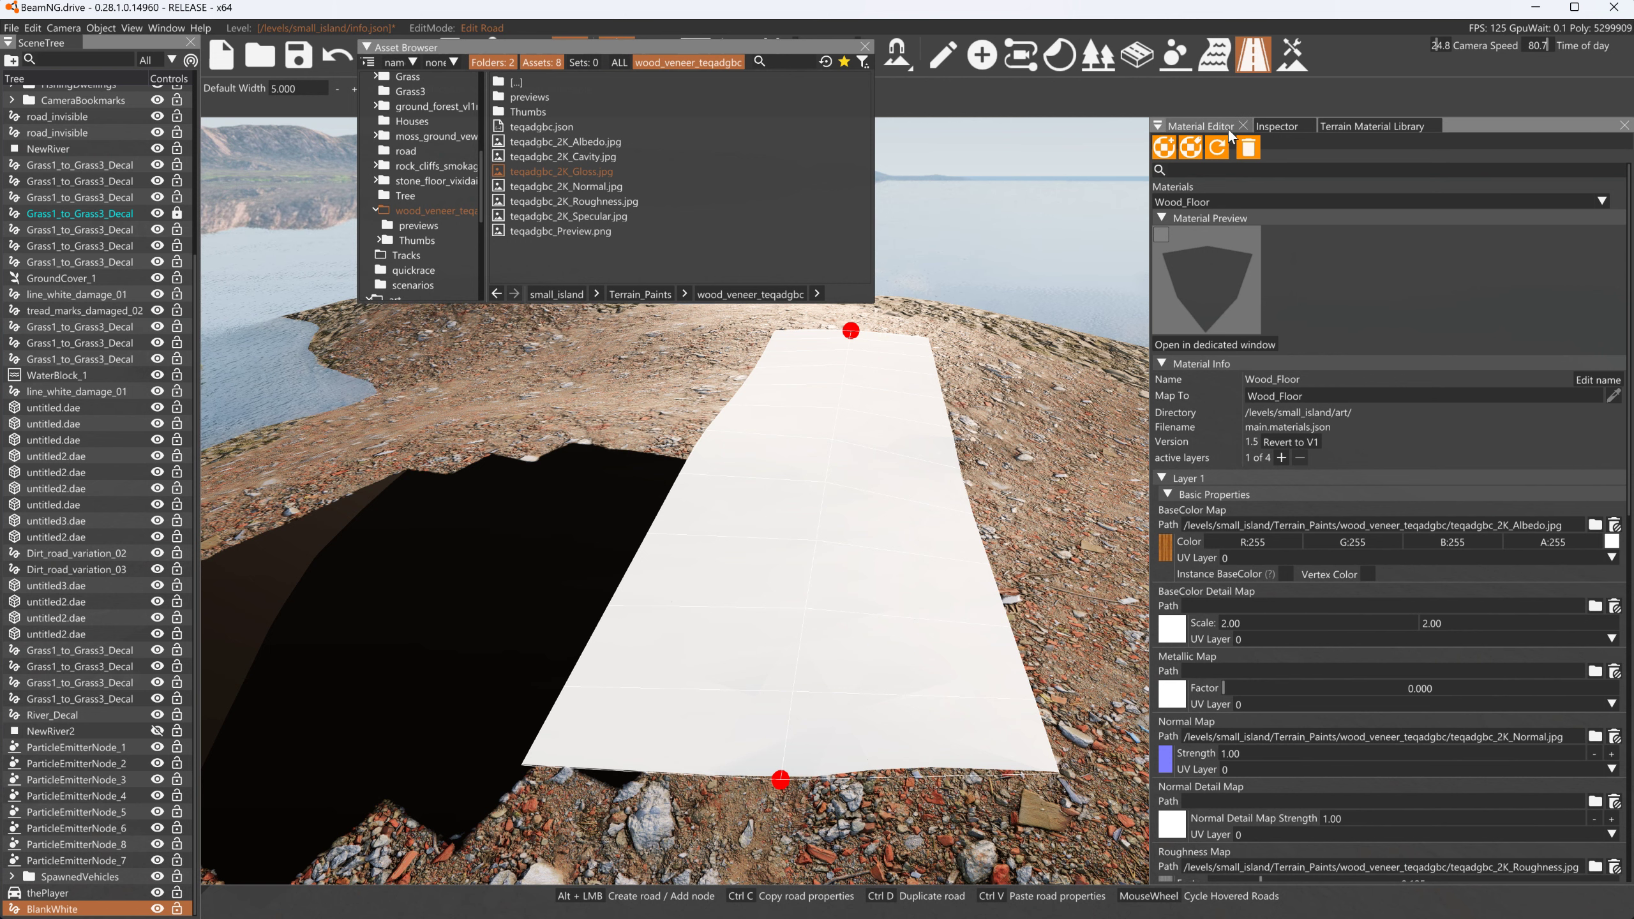
# Apply the Wood_Floor material to the new decal road and inspect its surface up close
pyautogui.click(1277, 127)
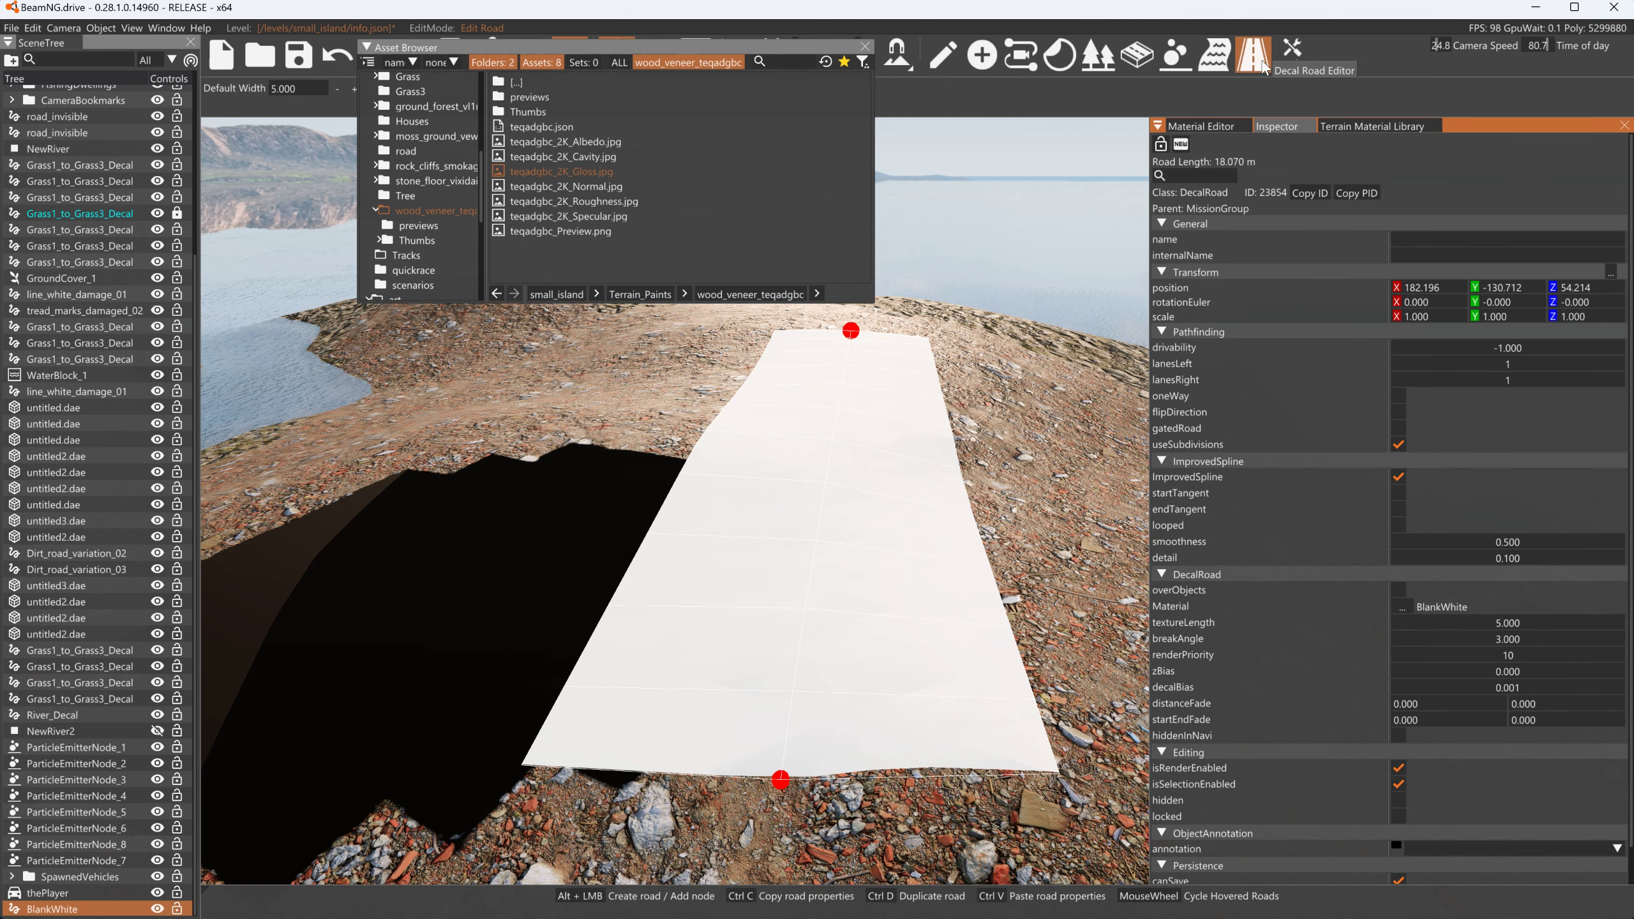
pyautogui.click(1401, 607)
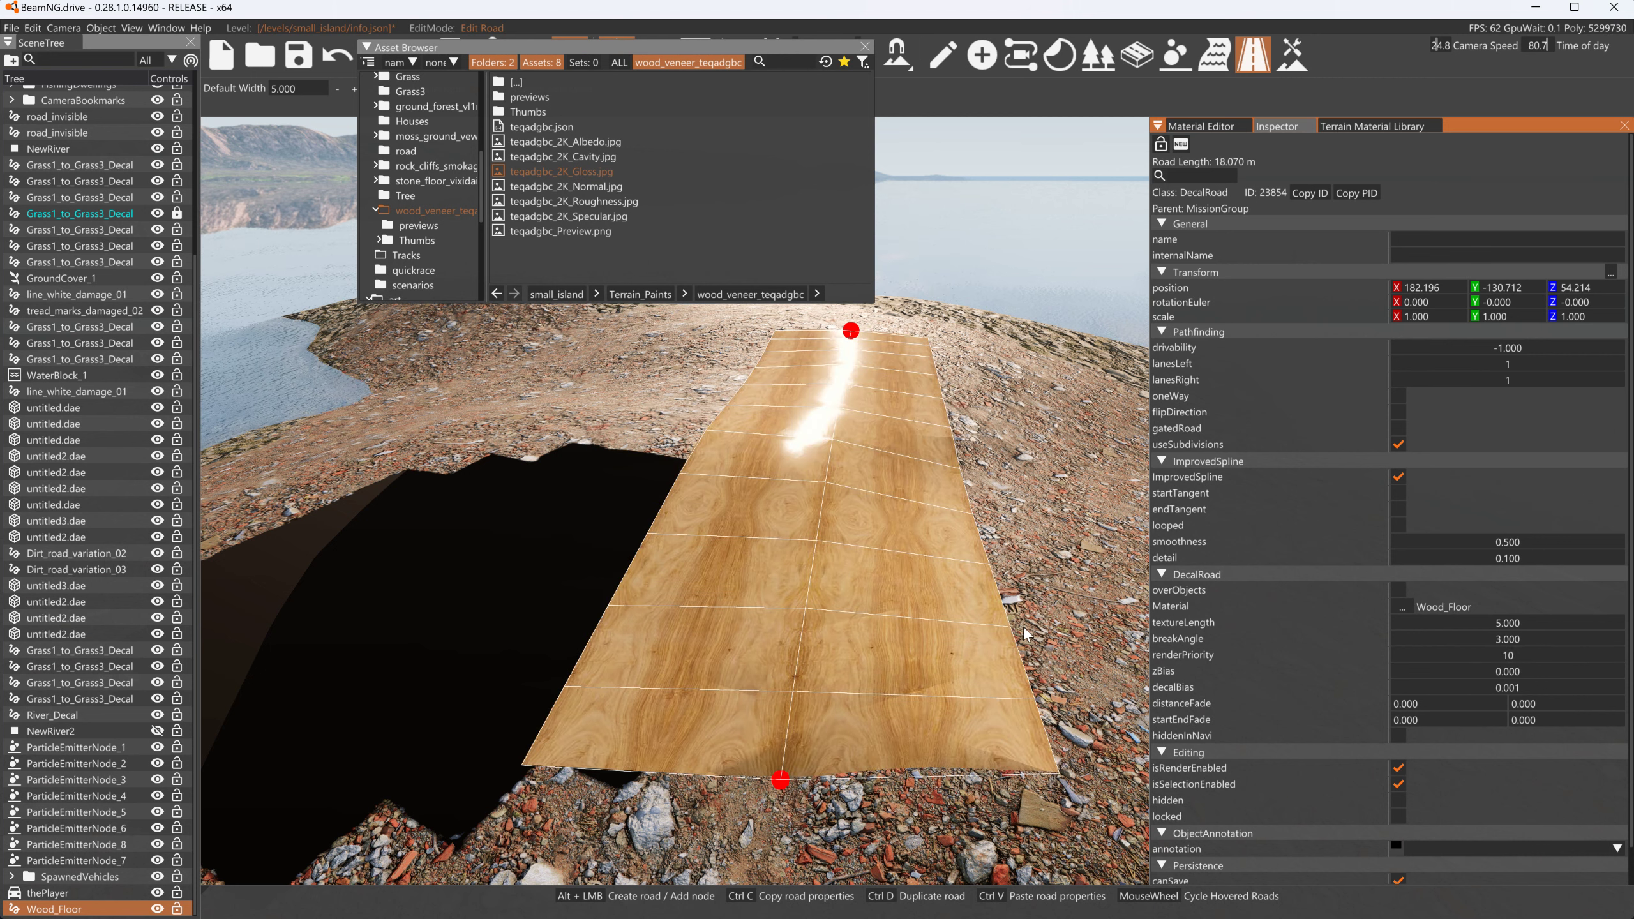
pyautogui.moveTo(850, 489); pyautogui.dragTo(879, 425, button='right')
pyautogui.press('w')
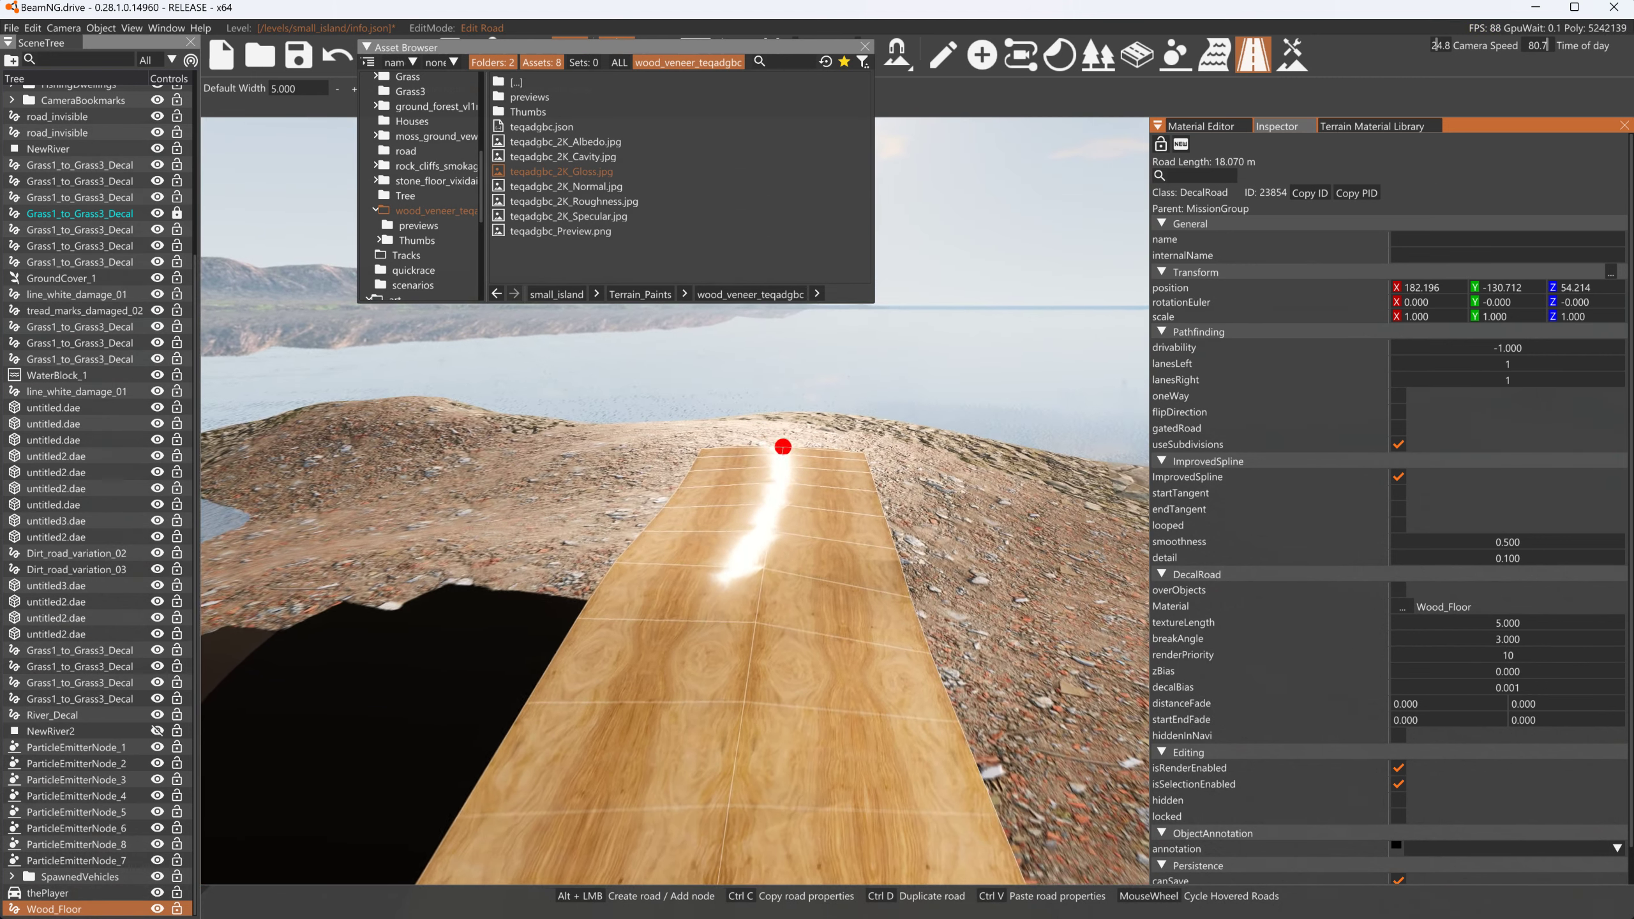
pyautogui.press('w')
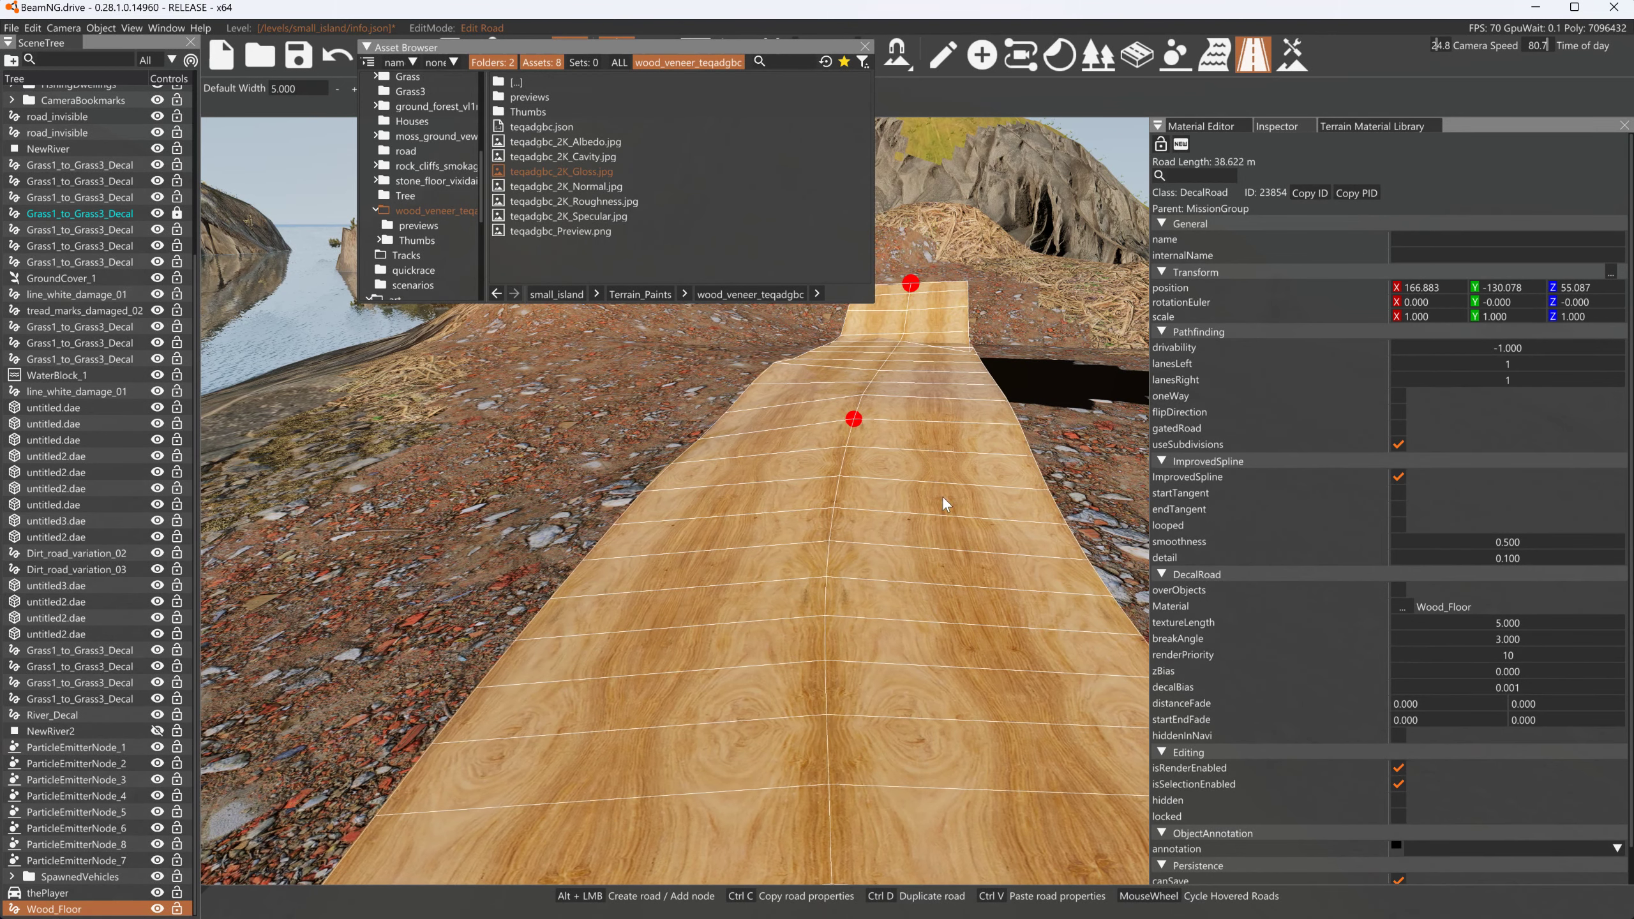
# Select the wood decal road with all its nodes and set the node width to 25
pyautogui.click(983, 428)
pyautogui.click(1196, 189)
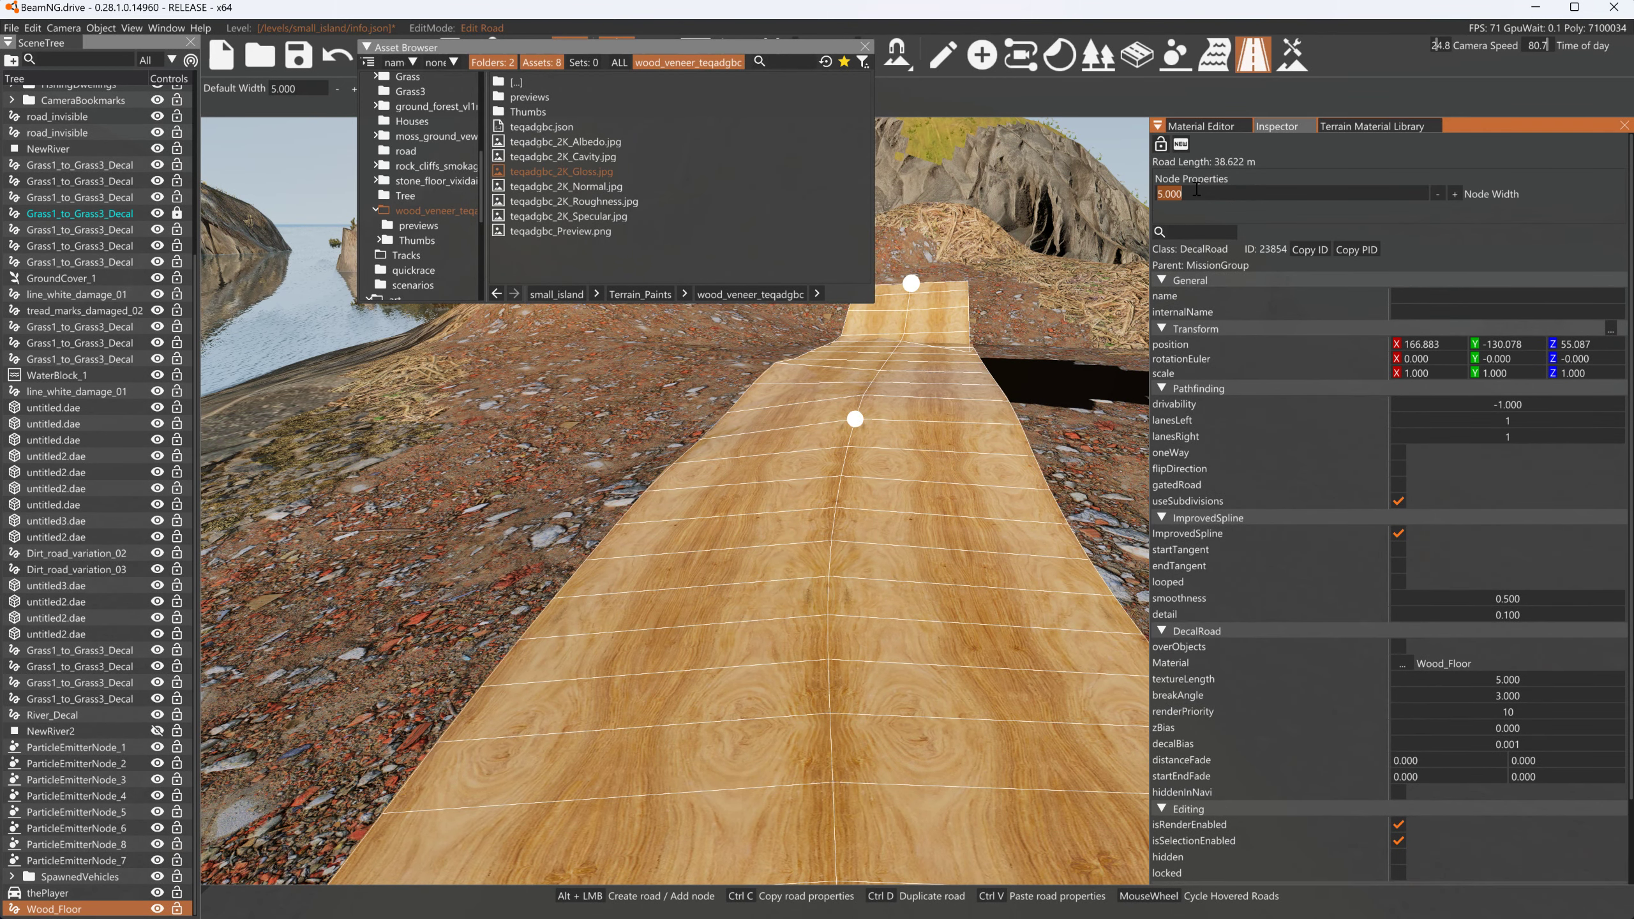
pyautogui.write('25')
pyautogui.press('Return')
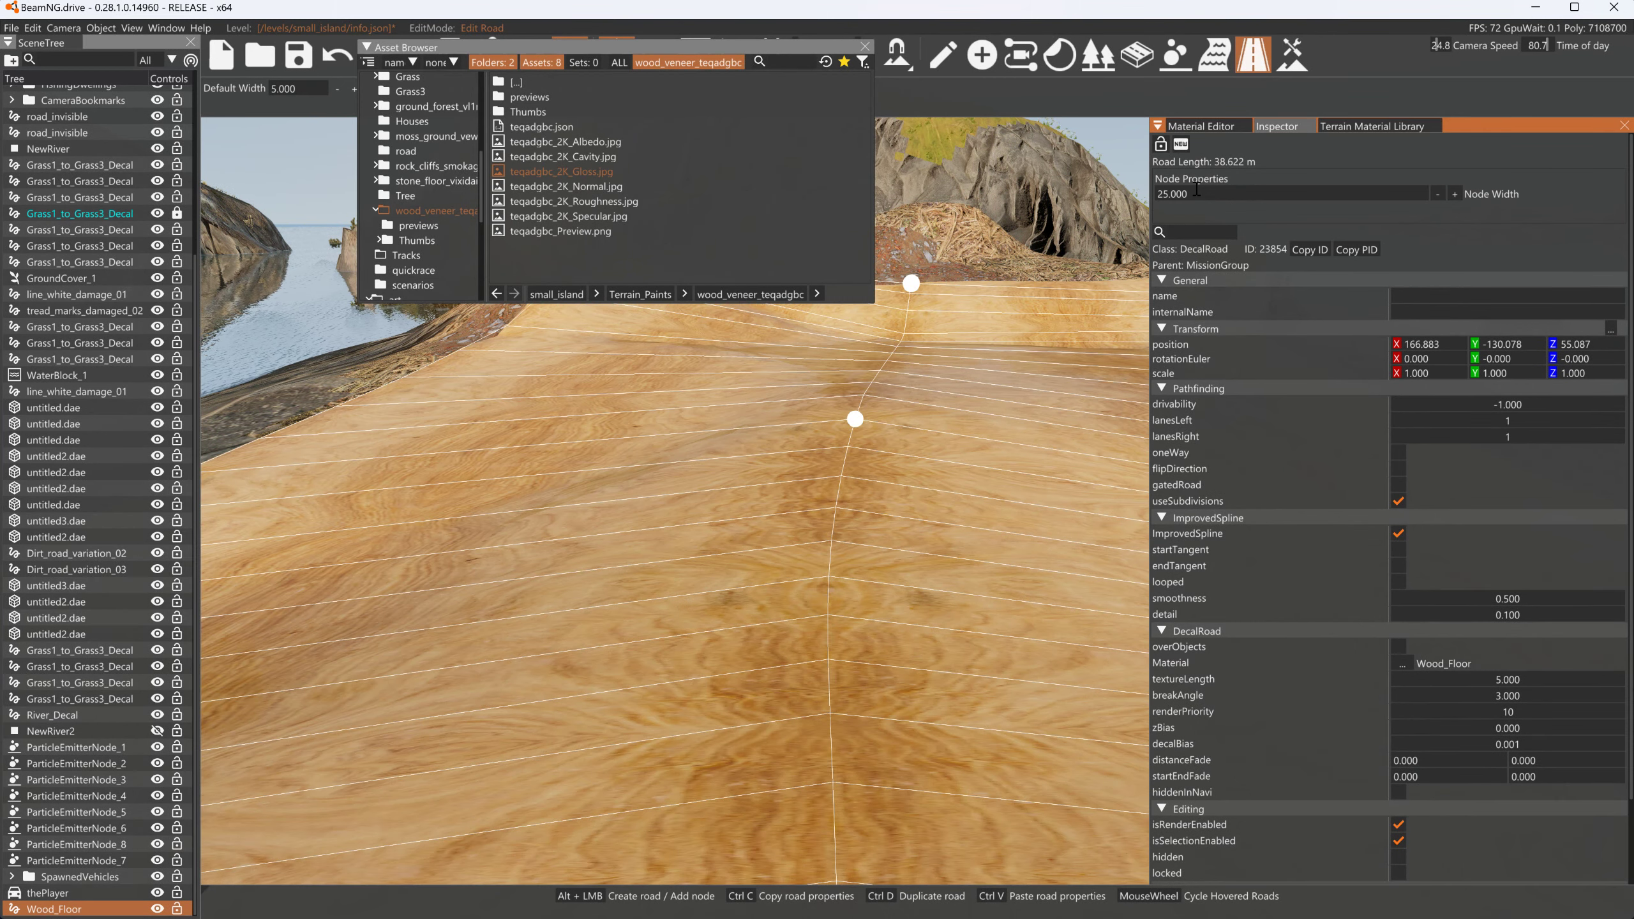
# Try a texture length of 0.1 on the widened road, and raise it to 6.7
pyautogui.click(1476, 680)
pyautogui.write('0.1')
pyautogui.press('Return')
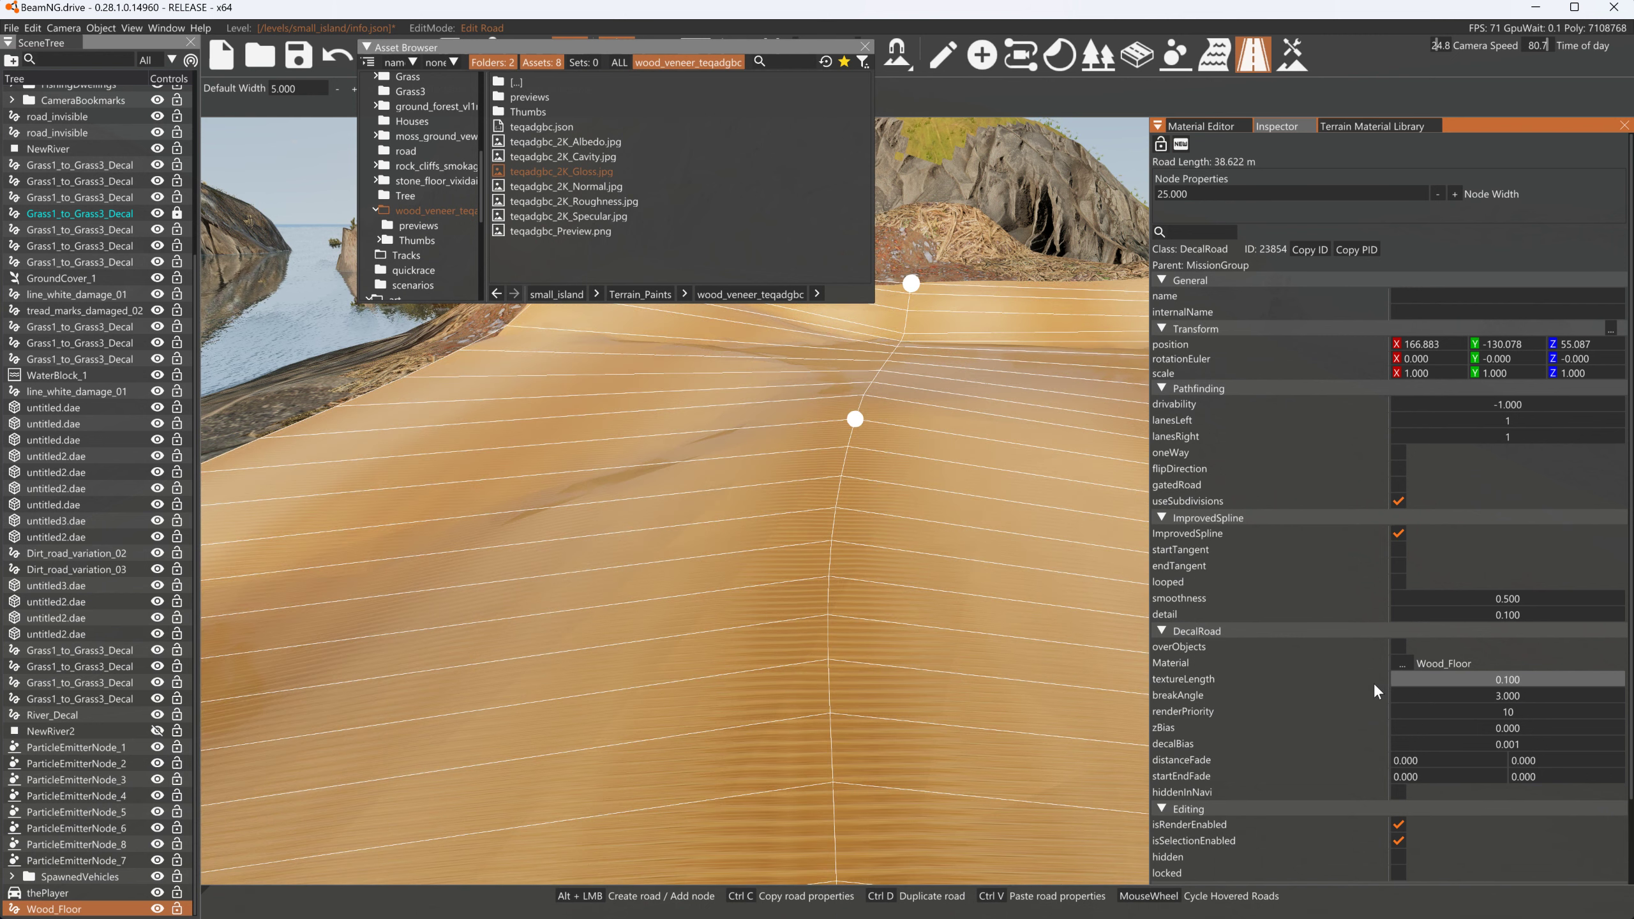
pyautogui.moveTo(1373, 682); pyautogui.dragTo(1401, 682)
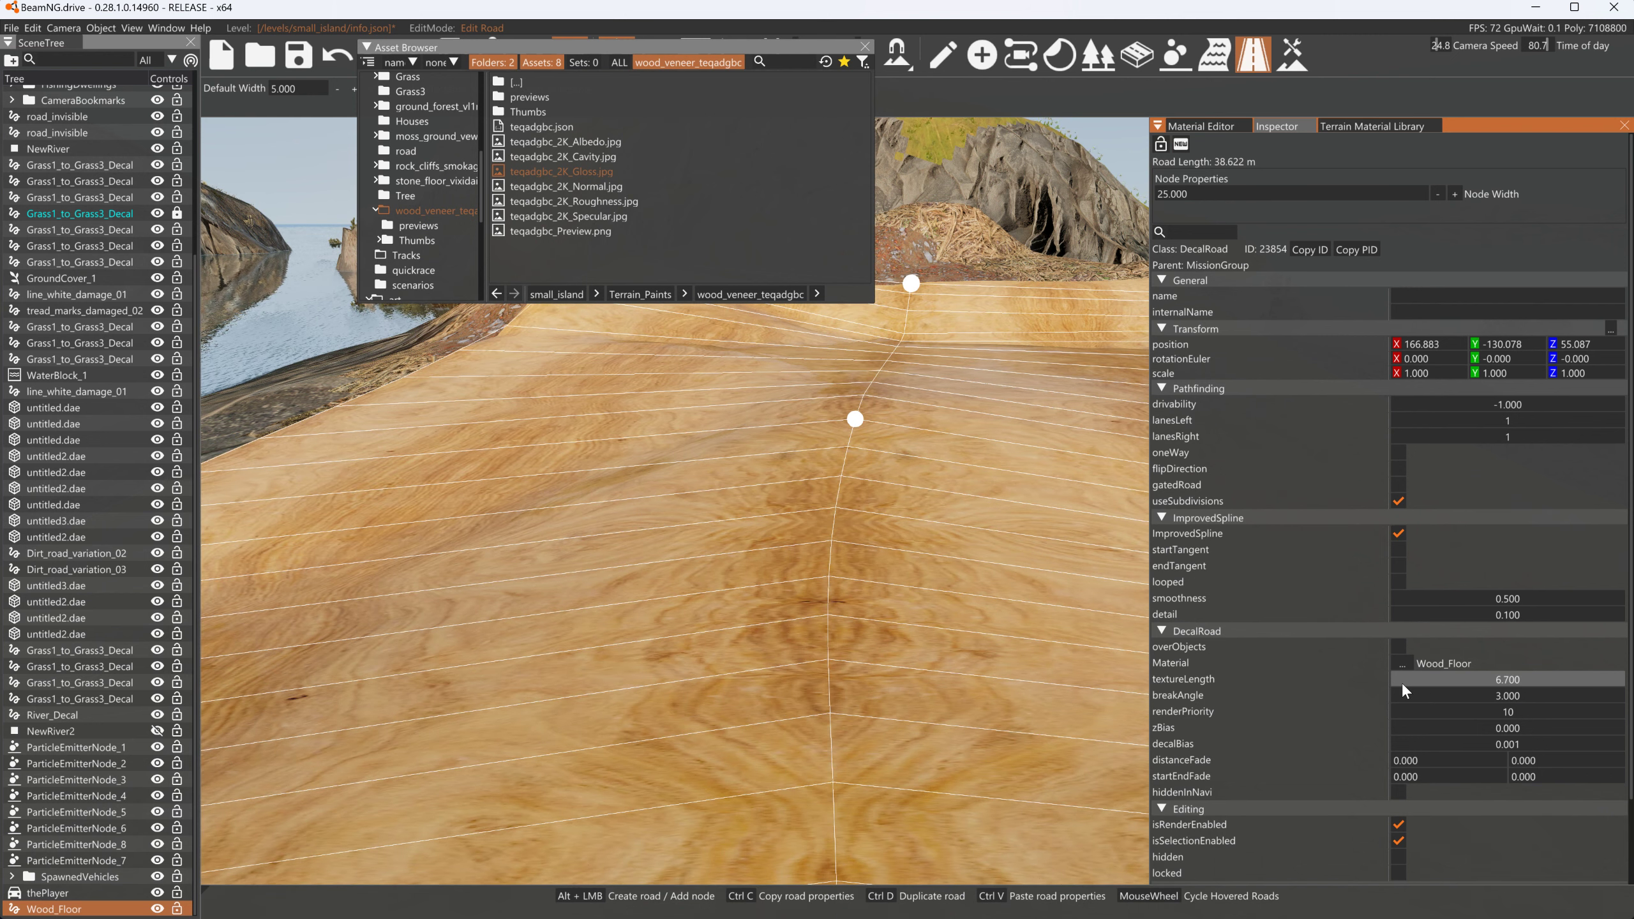
# Set the width of all the wood road's nodes to 5
pyautogui.press('s')
pyautogui.moveTo(943, 535); pyautogui.dragTo(943, 535, button='right')
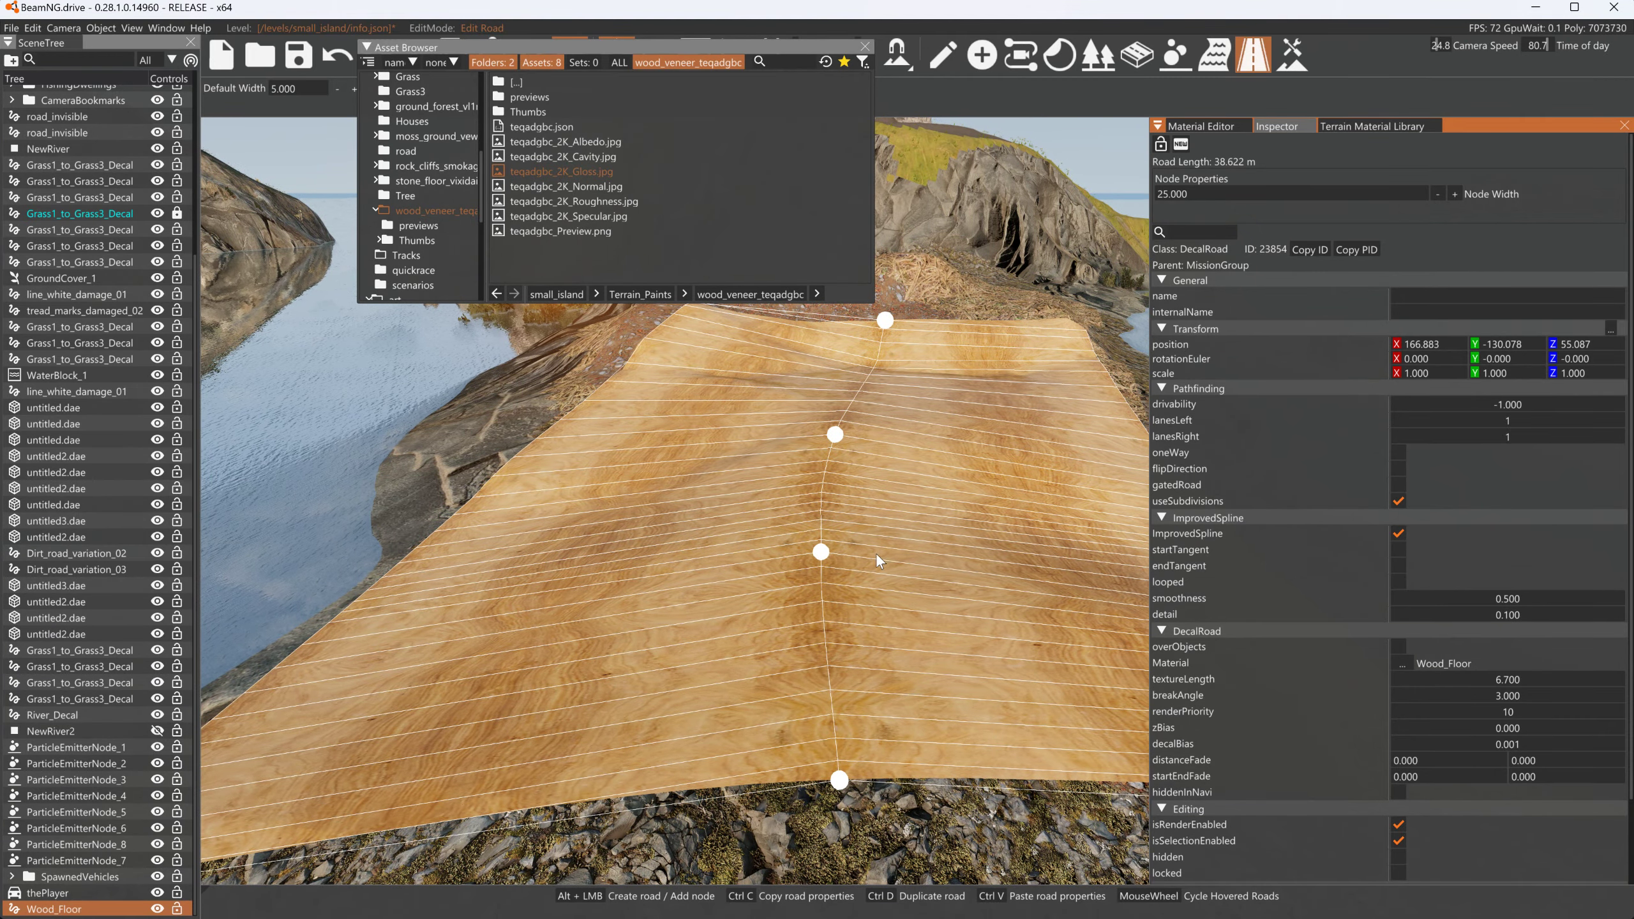
pyautogui.click(1227, 188)
pyautogui.write('5')
pyautogui.press('Return')
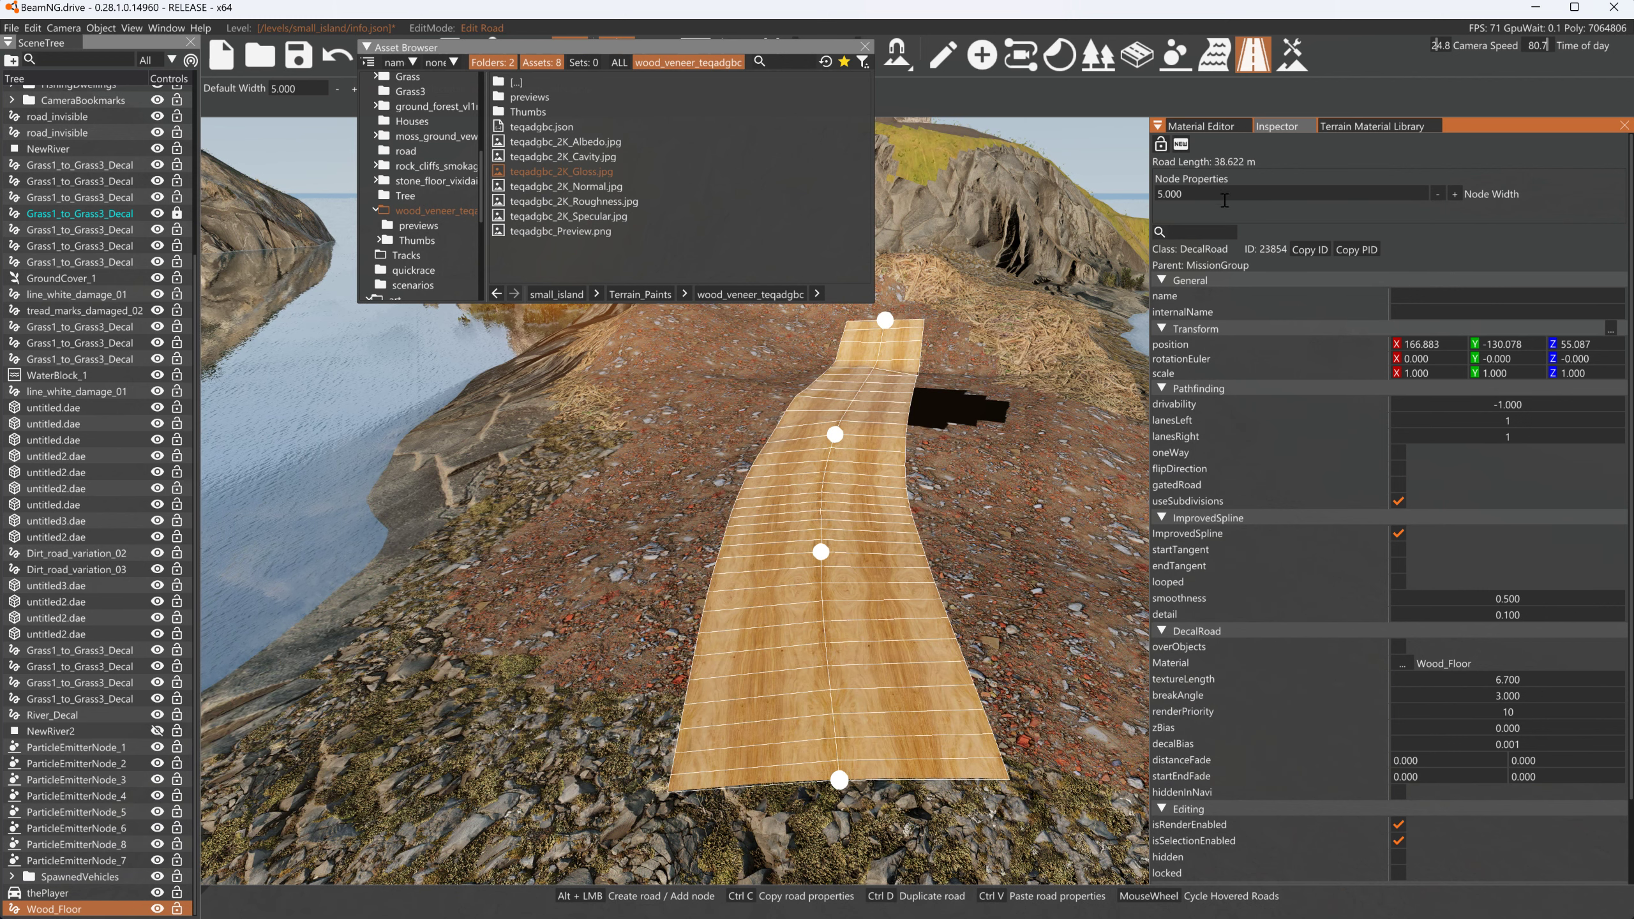
# Try texture lengths of 5.6, 5 and 2 on the narrowed road and inspect the wood pattern up close
pyautogui.moveTo(1455, 679); pyautogui.dragTo(1449, 679)
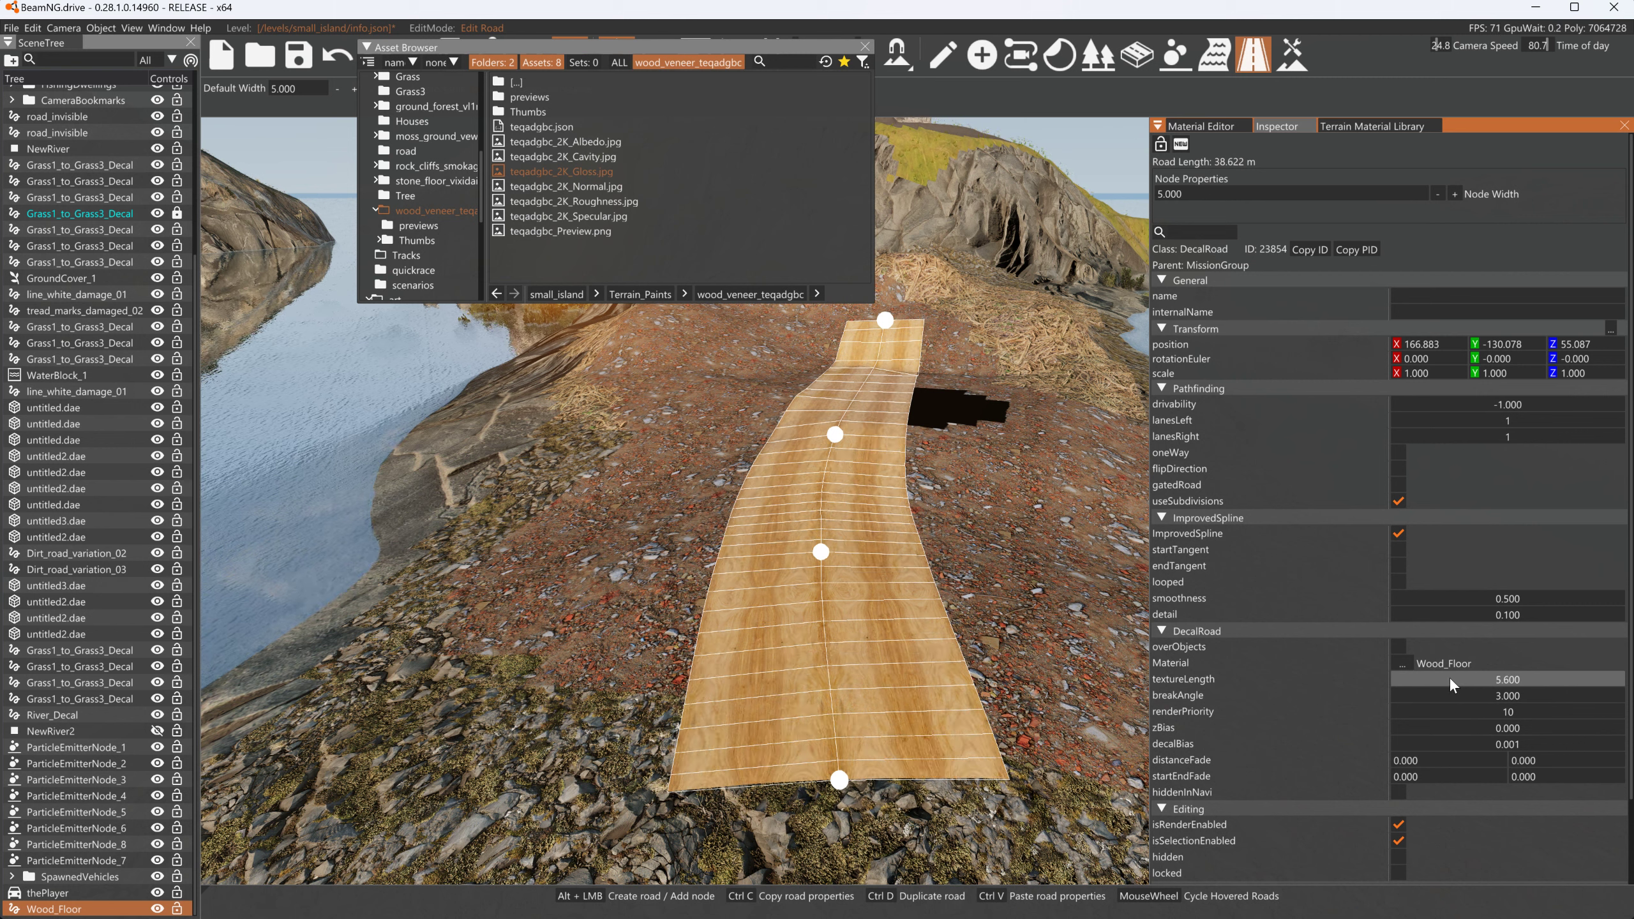
pyautogui.doubleClick(1455, 678)
pyautogui.write('5')
pyautogui.press('Return')
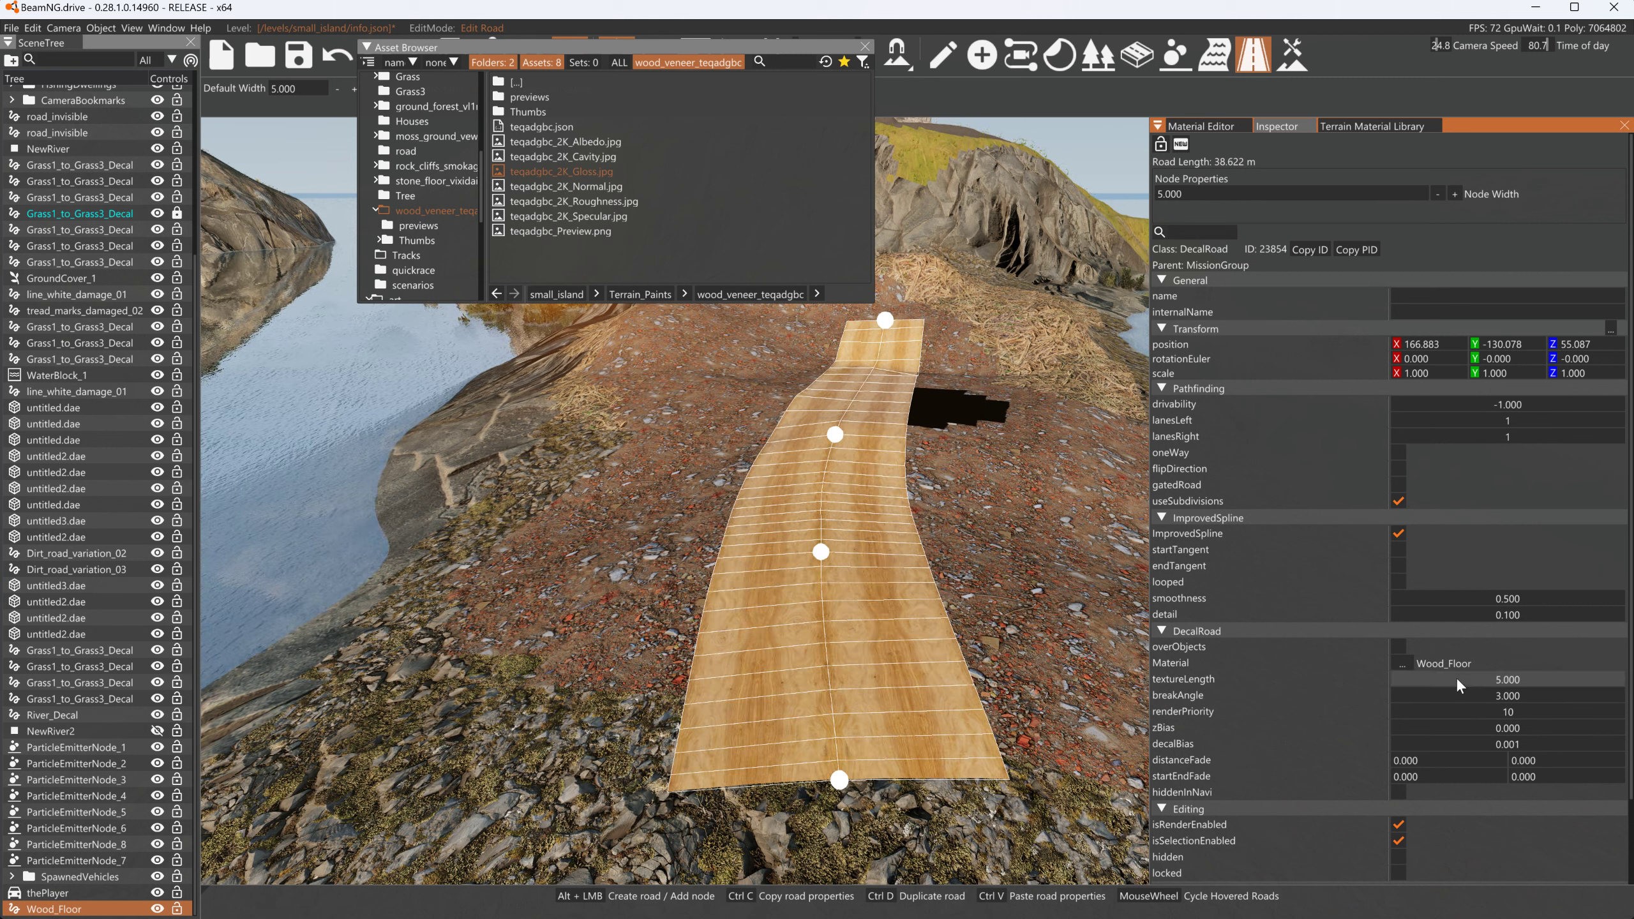
pyautogui.doubleClick(1455, 677)
pyautogui.write('2')
pyautogui.press('Return')
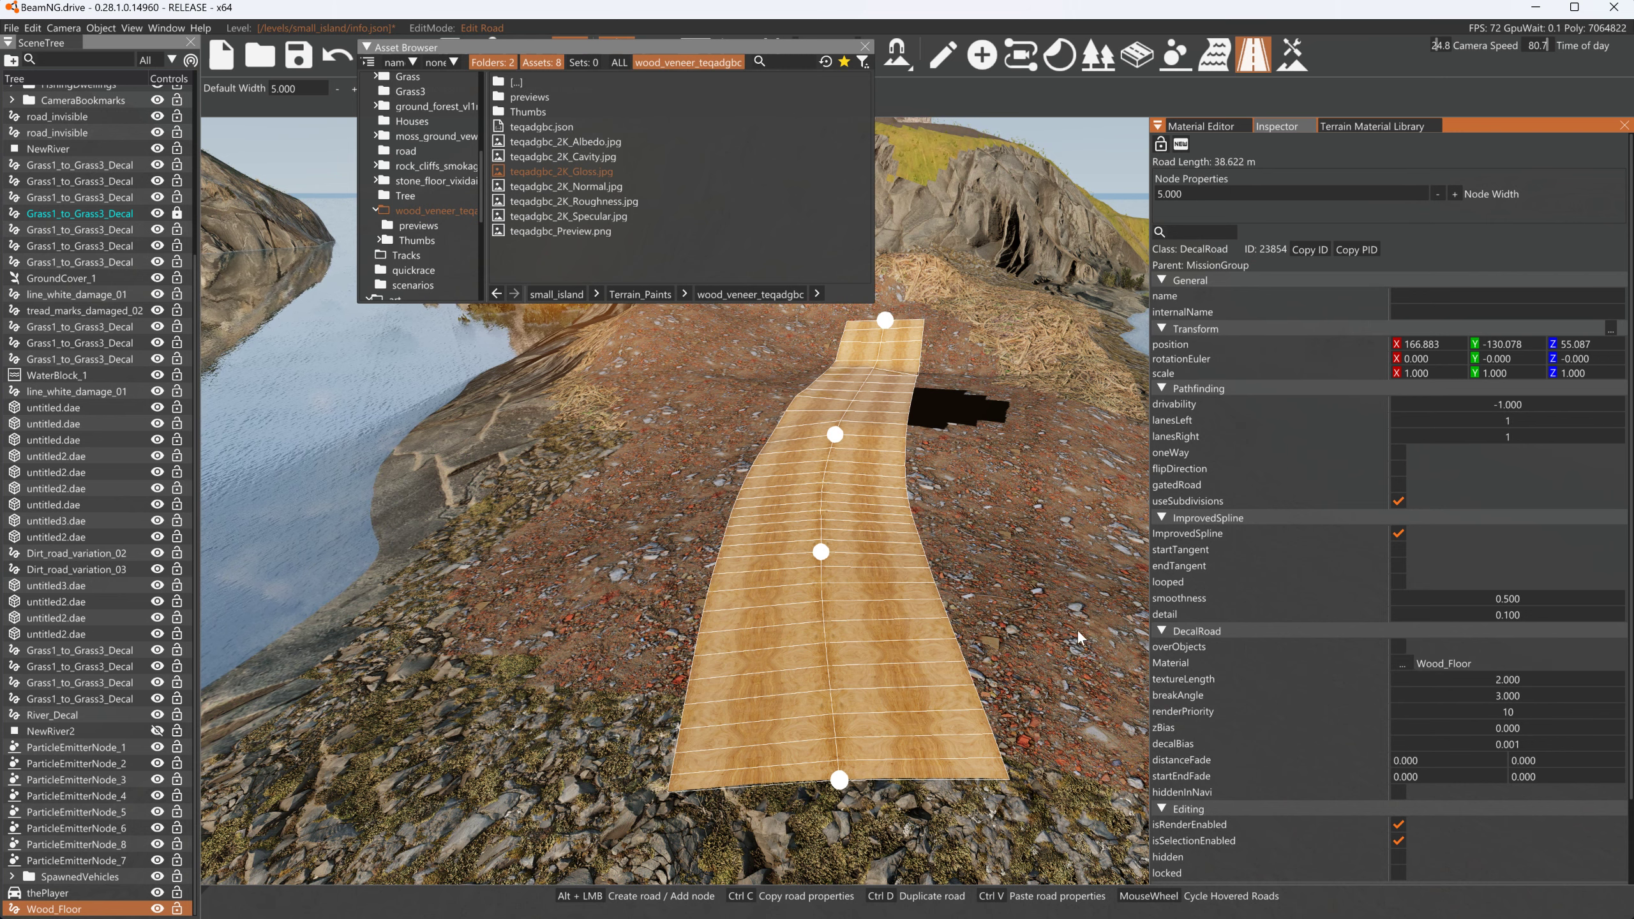
pyautogui.press('w')
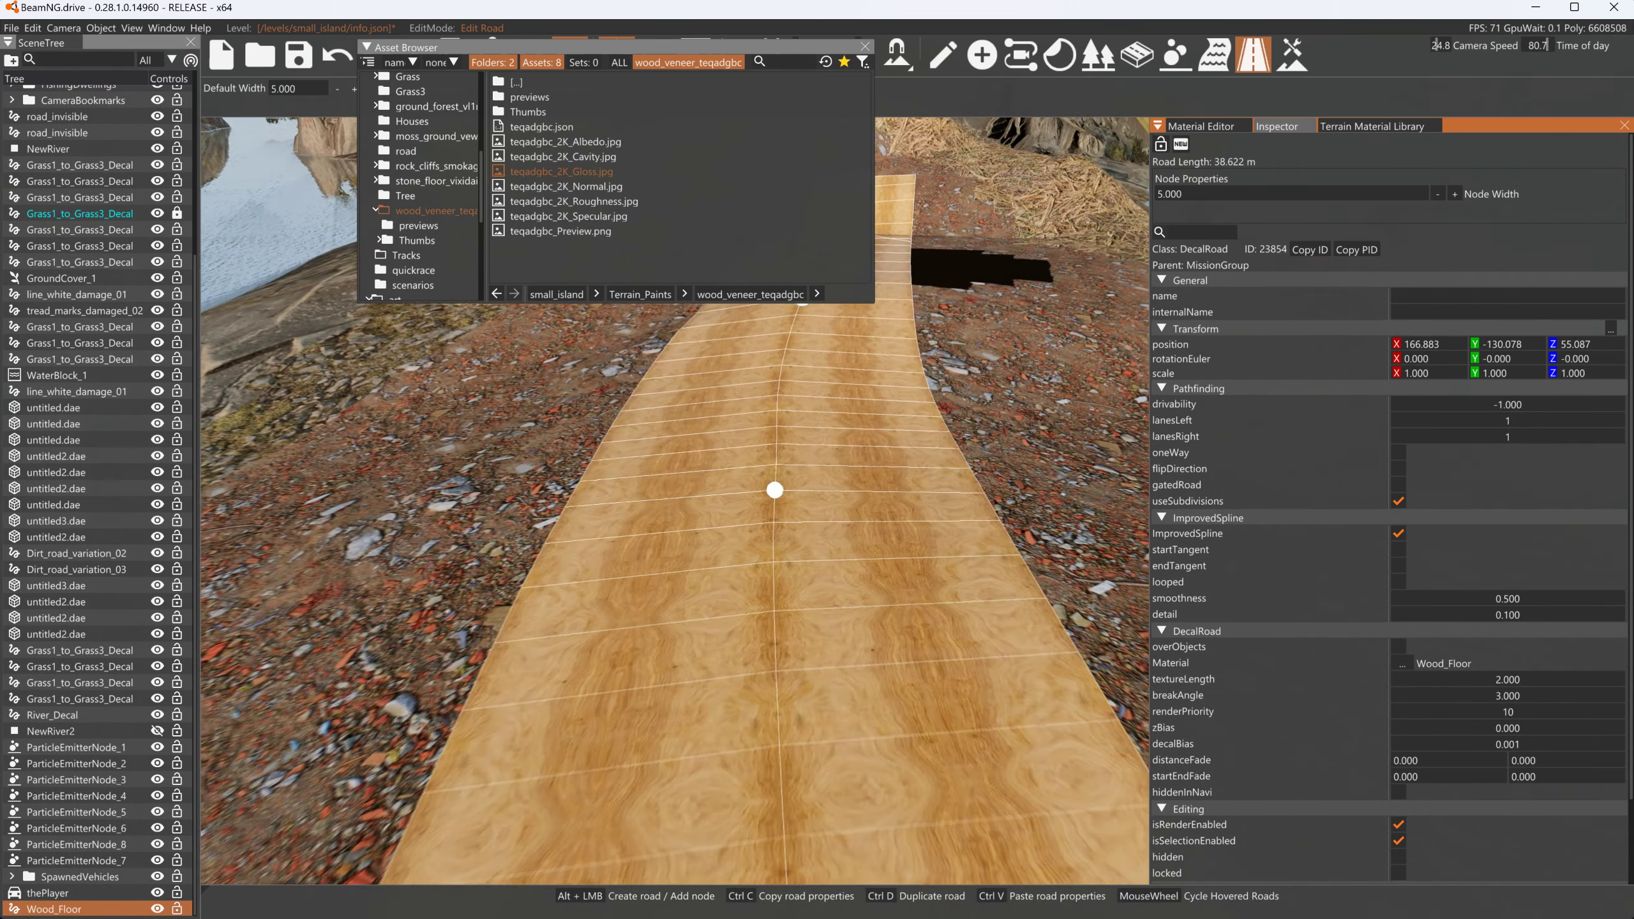
# Set the road's texture length to 5 and both of its startEndFade values to 5
pyautogui.doubleClick(1506, 680)
pyautogui.write('5')
pyautogui.press('Return')
pyautogui.doubleClick(1405, 776)
pyautogui.write('5')
pyautogui.press('Tab')
pyautogui.write('5')
pyautogui.moveTo(900, 515); pyautogui.dragTo(804, 464, button='right')
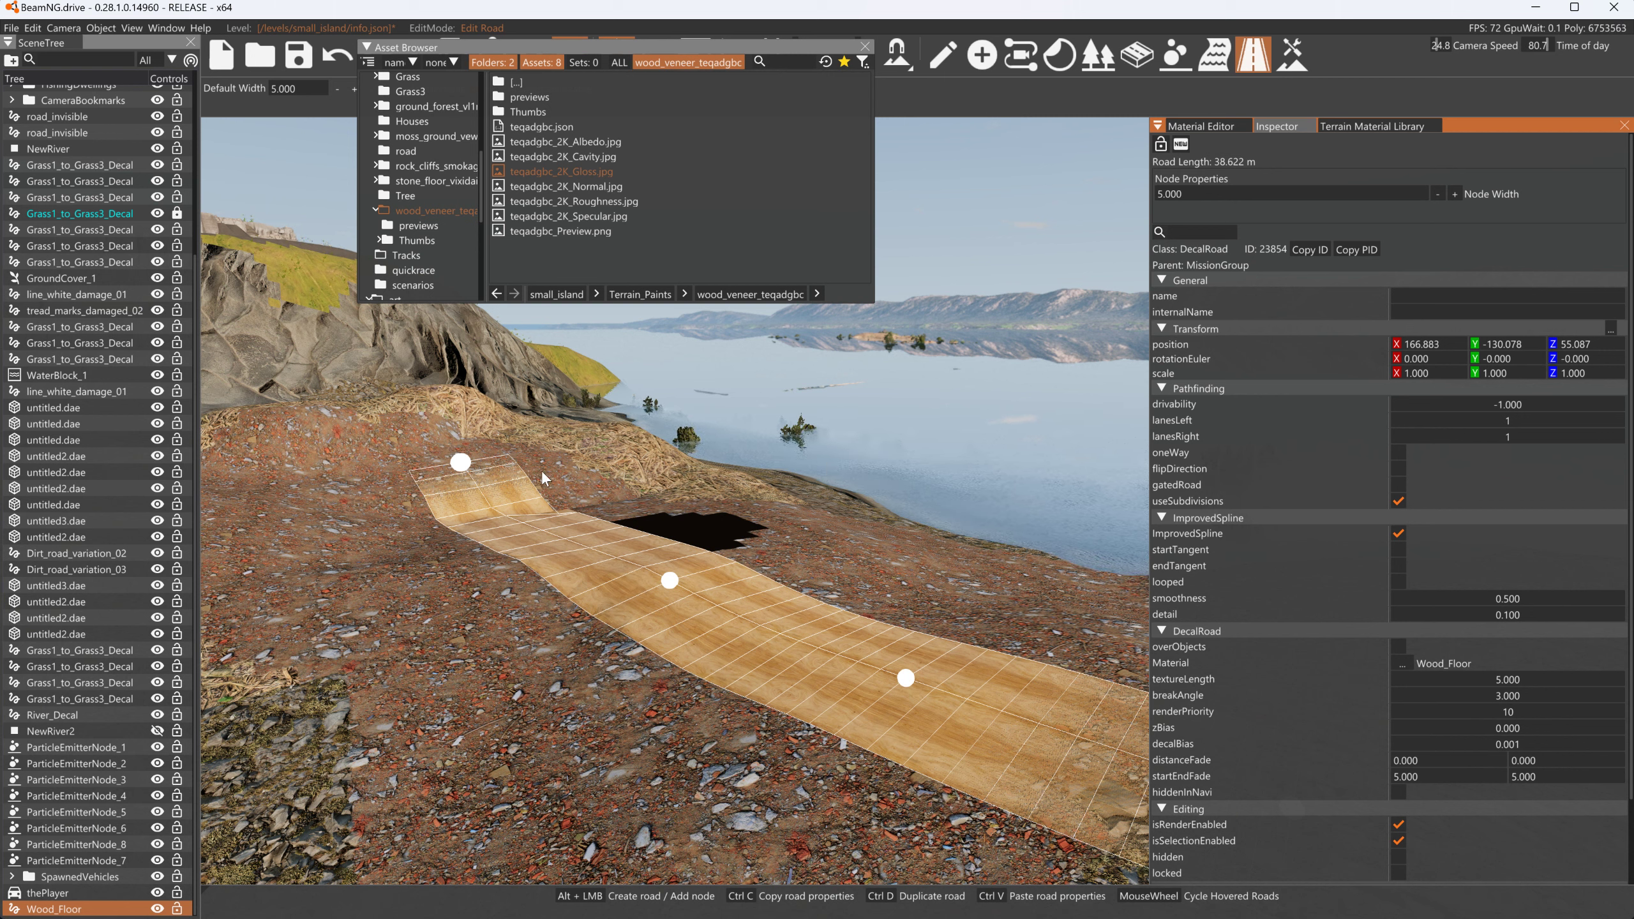
# Set the Wood_Floor material's alpha blend mode to LerpAlpha and check the fade at the road's far end
pyautogui.click(1201, 127)
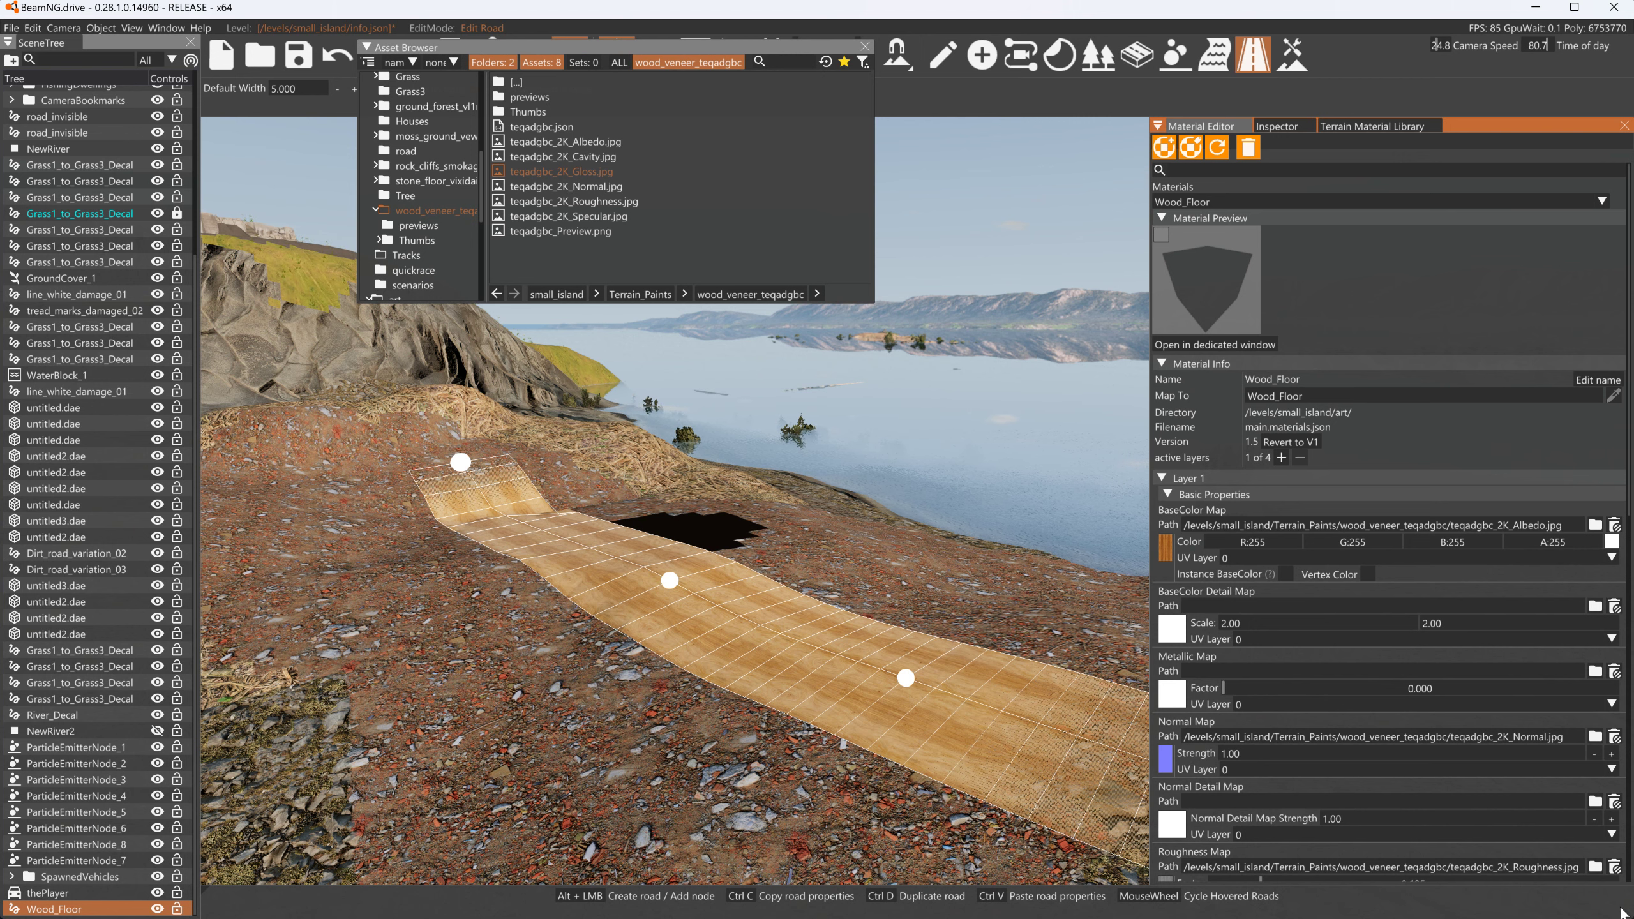
pyautogui.scroll(-3, 1491, 801)
pyautogui.scroll(-8, 1491, 801)
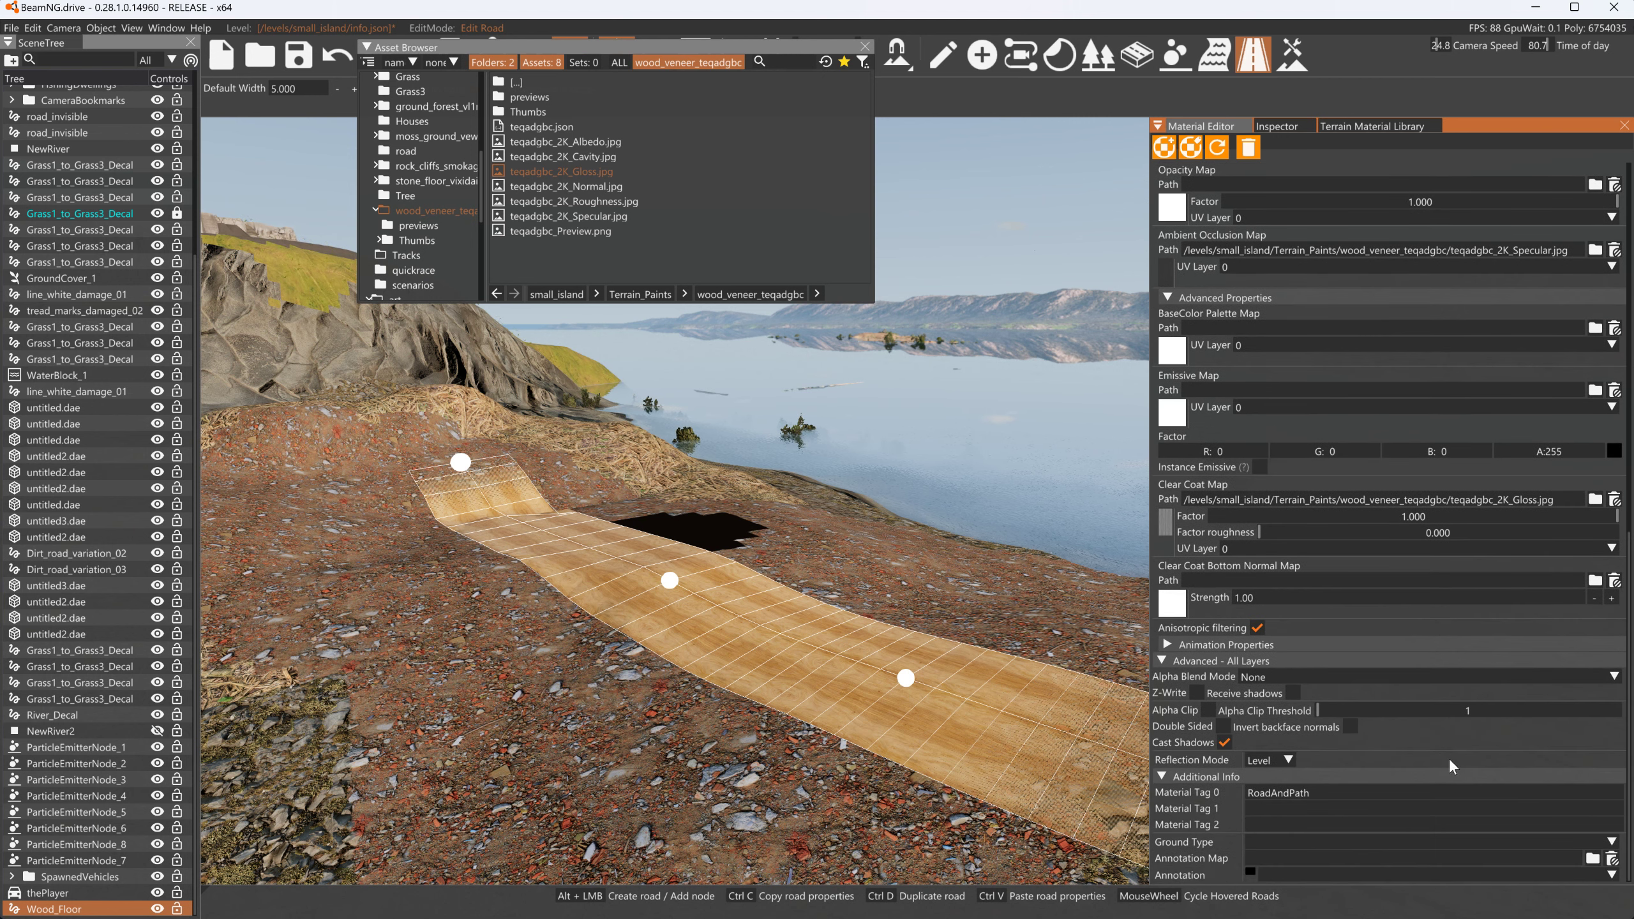
pyautogui.click(1354, 680)
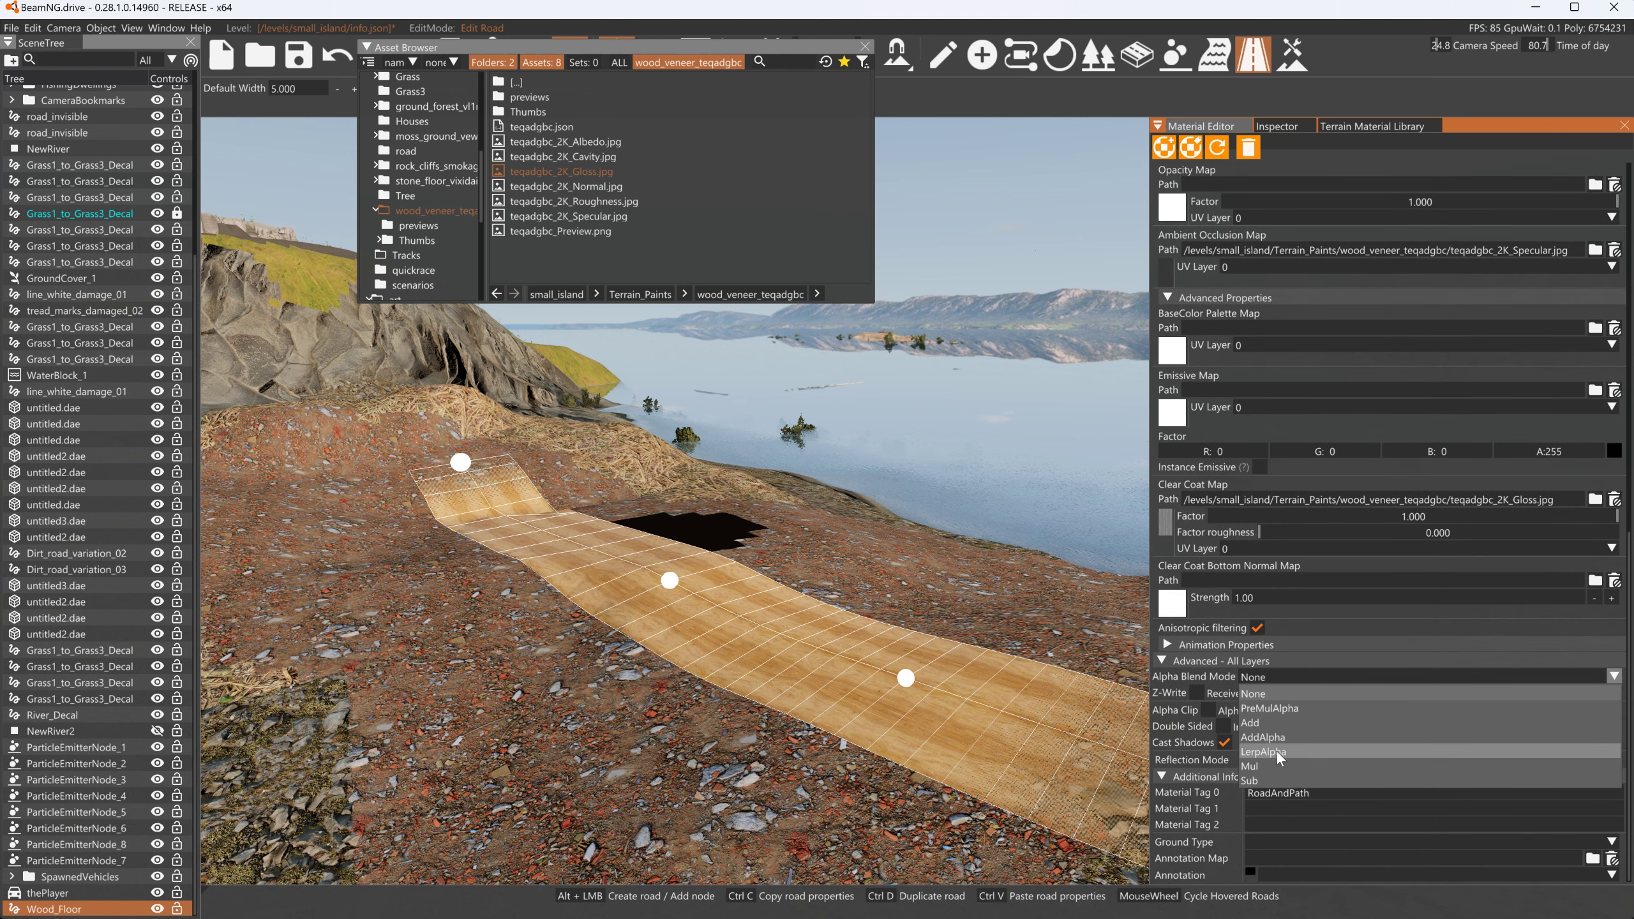
pyautogui.click(1280, 756)
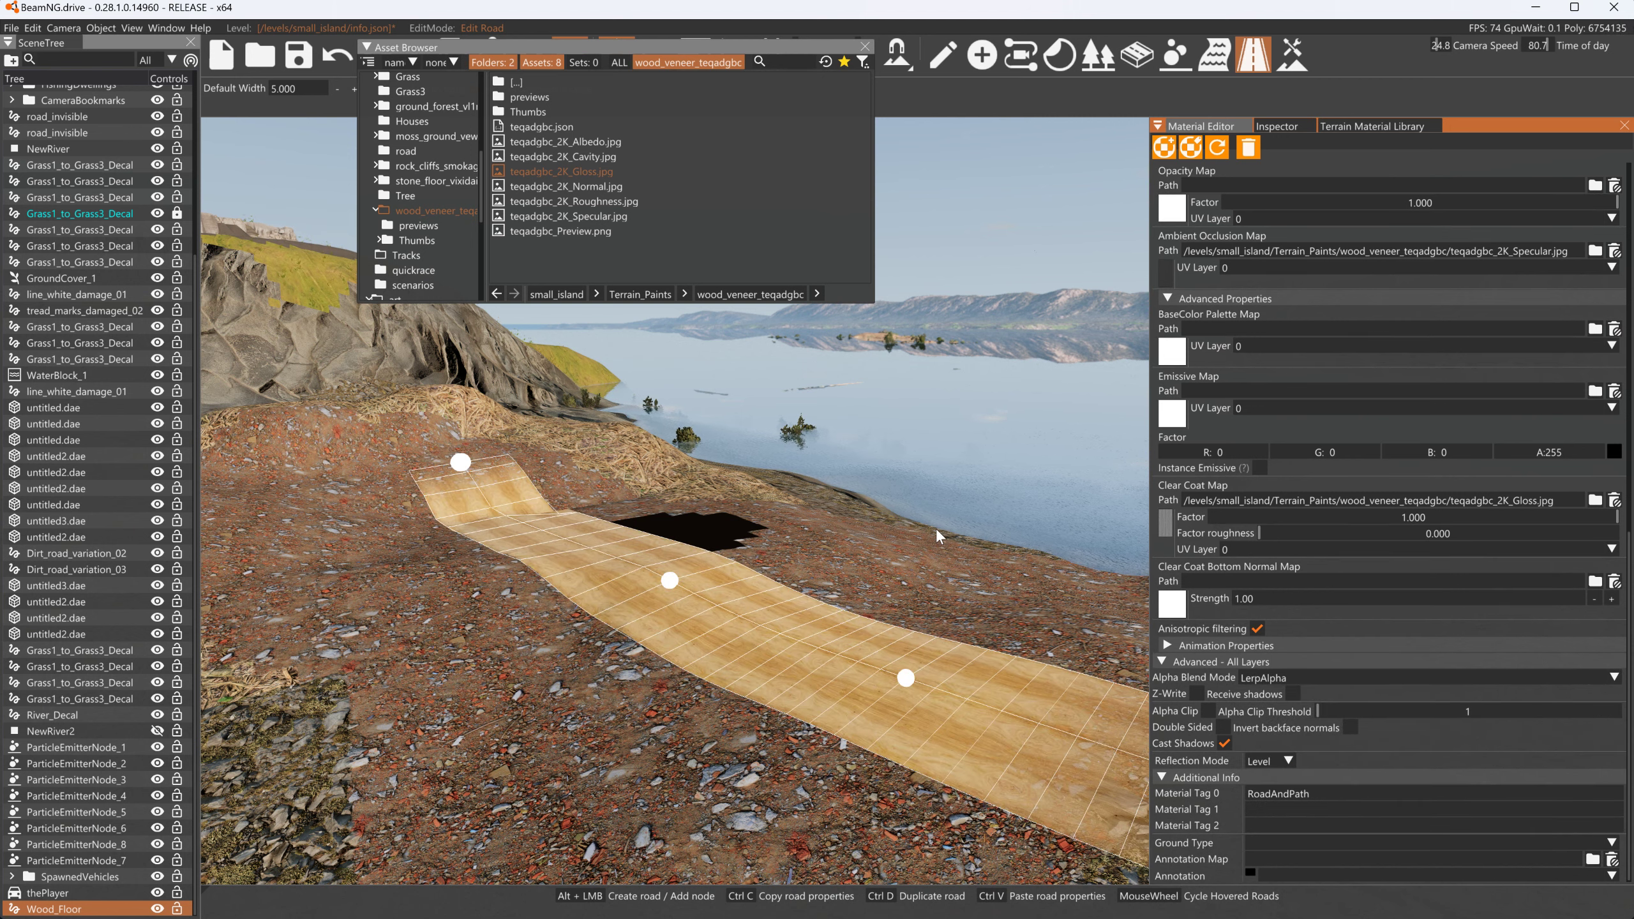
pyautogui.press('w')
pyautogui.moveTo(936, 536); pyautogui.dragTo(849, 592, button='right')
pyautogui.press('s')
pyautogui.press('a')
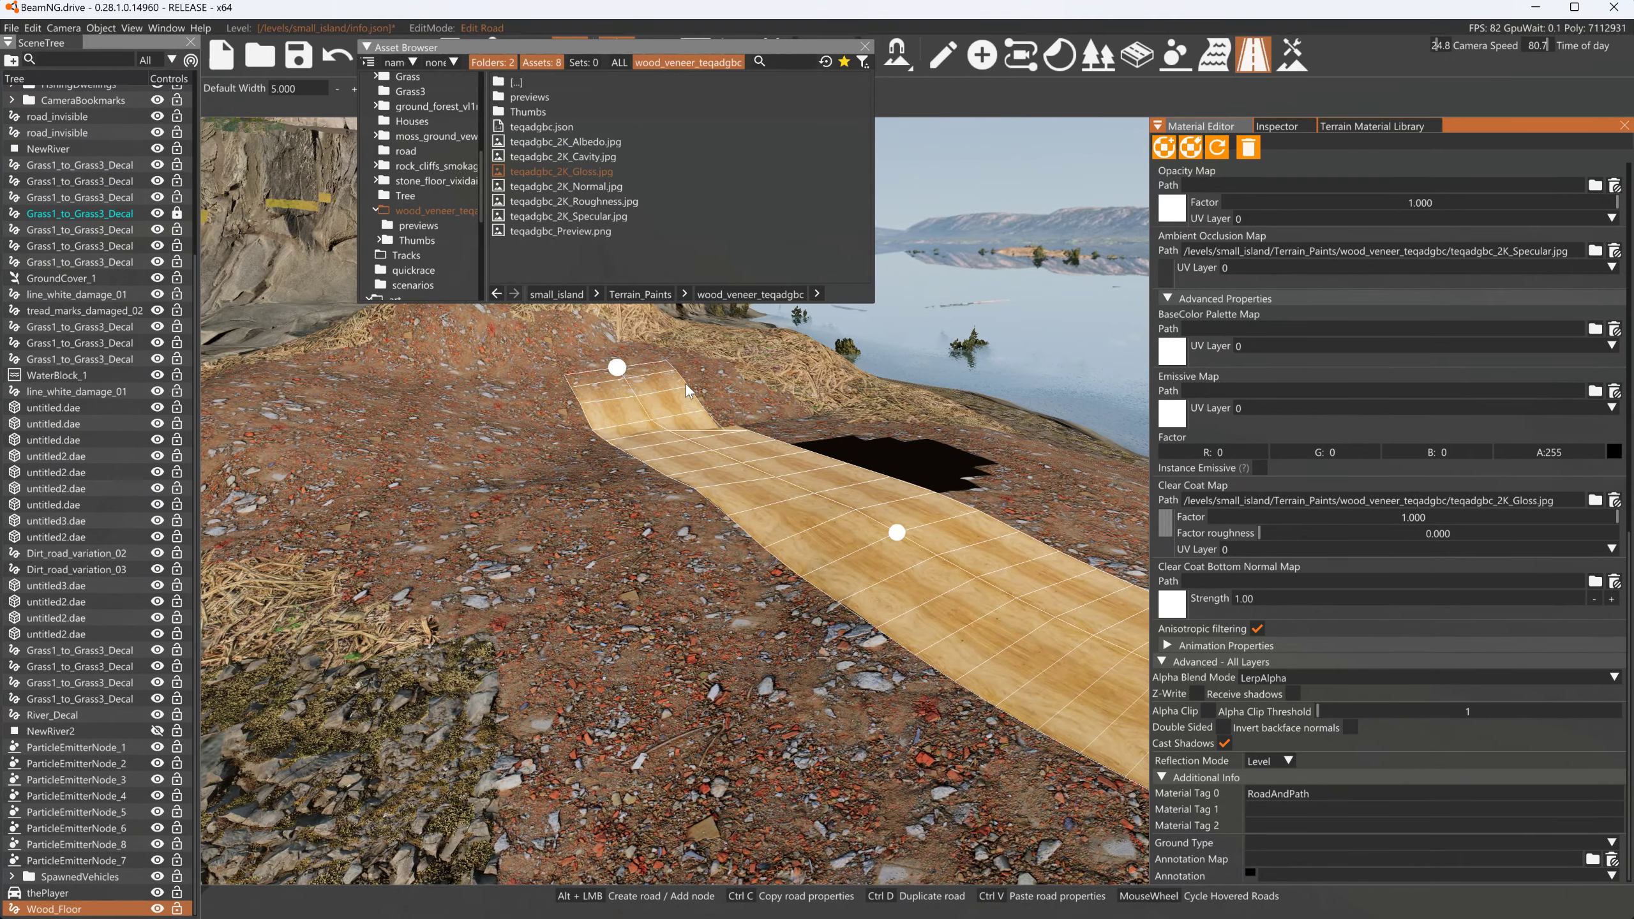
pyautogui.click(620, 369)
pyautogui.press('d')
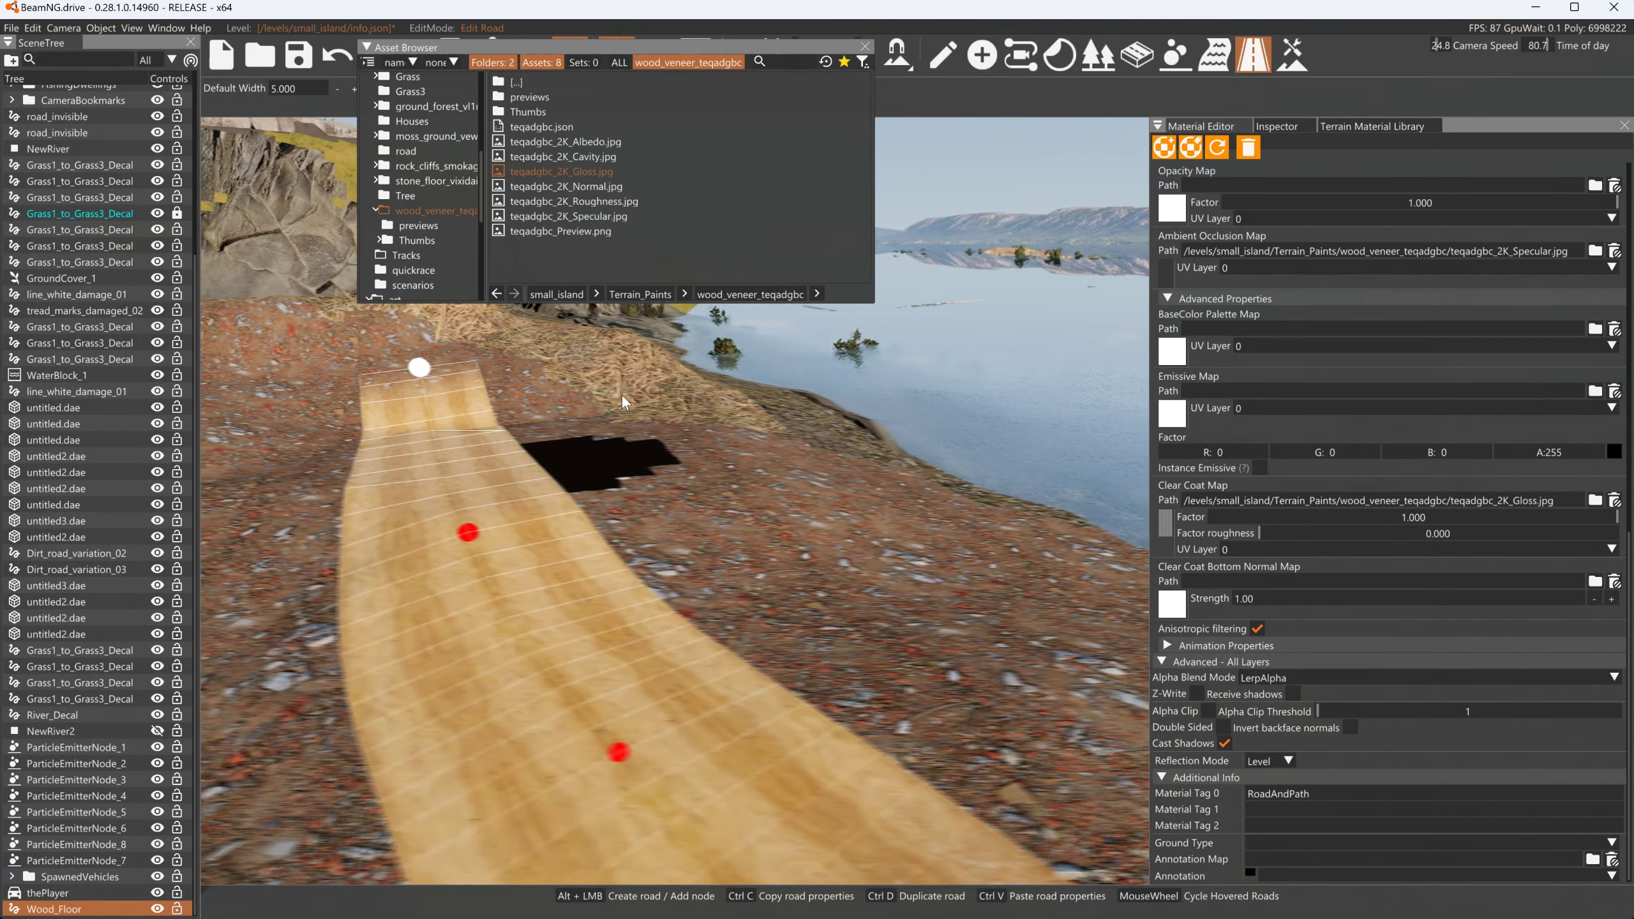
# Create a second Wood_Floor decal road about 41 m long that crosses the first one
pyautogui.press('s')
pyautogui.keyDown('alt'); pyautogui.click(1067, 636); pyautogui.keyUp('alt')
pyautogui.keyDown('alt'); pyautogui.click(624, 496); pyautogui.keyUp('alt')
pyautogui.keyDown('alt'); pyautogui.click(440, 428); pyautogui.keyUp('alt')
pyautogui.keyDown('alt'); pyautogui.moveTo(719, 358); pyautogui.dragTo(338, 416); pyautogui.keyUp('alt')
pyautogui.press('w')
pyautogui.moveTo(338, 416); pyautogui.dragTo(402, 420, button='right')
pyautogui.press('a')
pyautogui.press('d')
pyautogui.press('a')
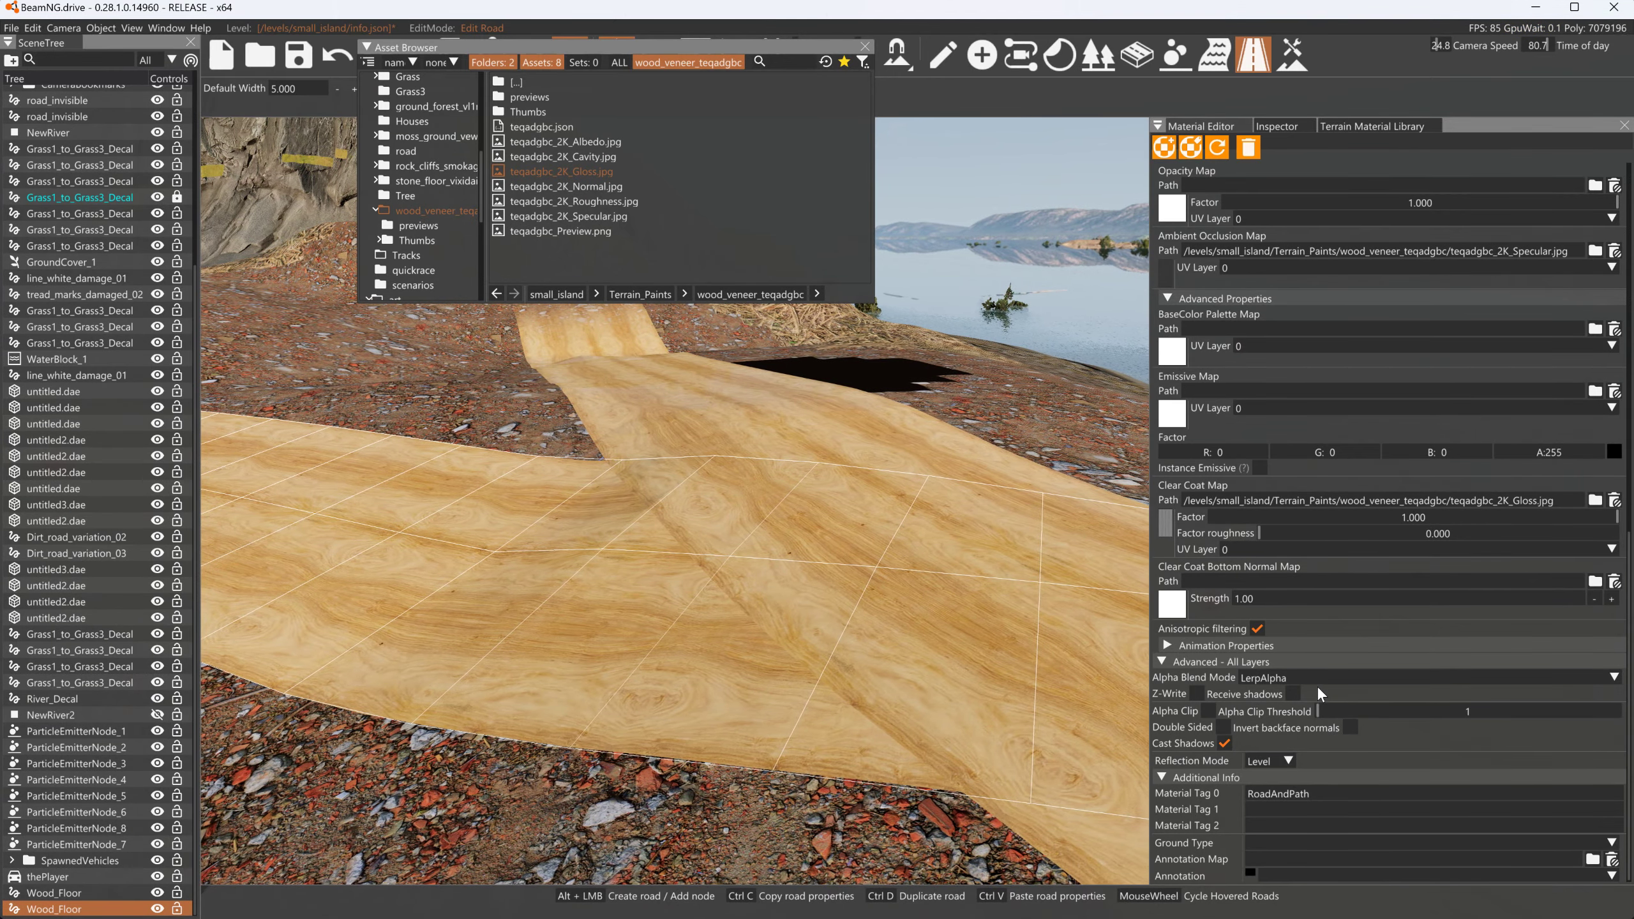
# Compare the road overlap with Wood_Floor's alpha blend mode set to None, and set the mode back to LerpAlpha
pyautogui.click(1293, 678)
pyautogui.click(1292, 695)
pyautogui.press('d')
pyautogui.moveTo(874, 592); pyautogui.dragTo(847, 601, button='right')
pyautogui.press('a')
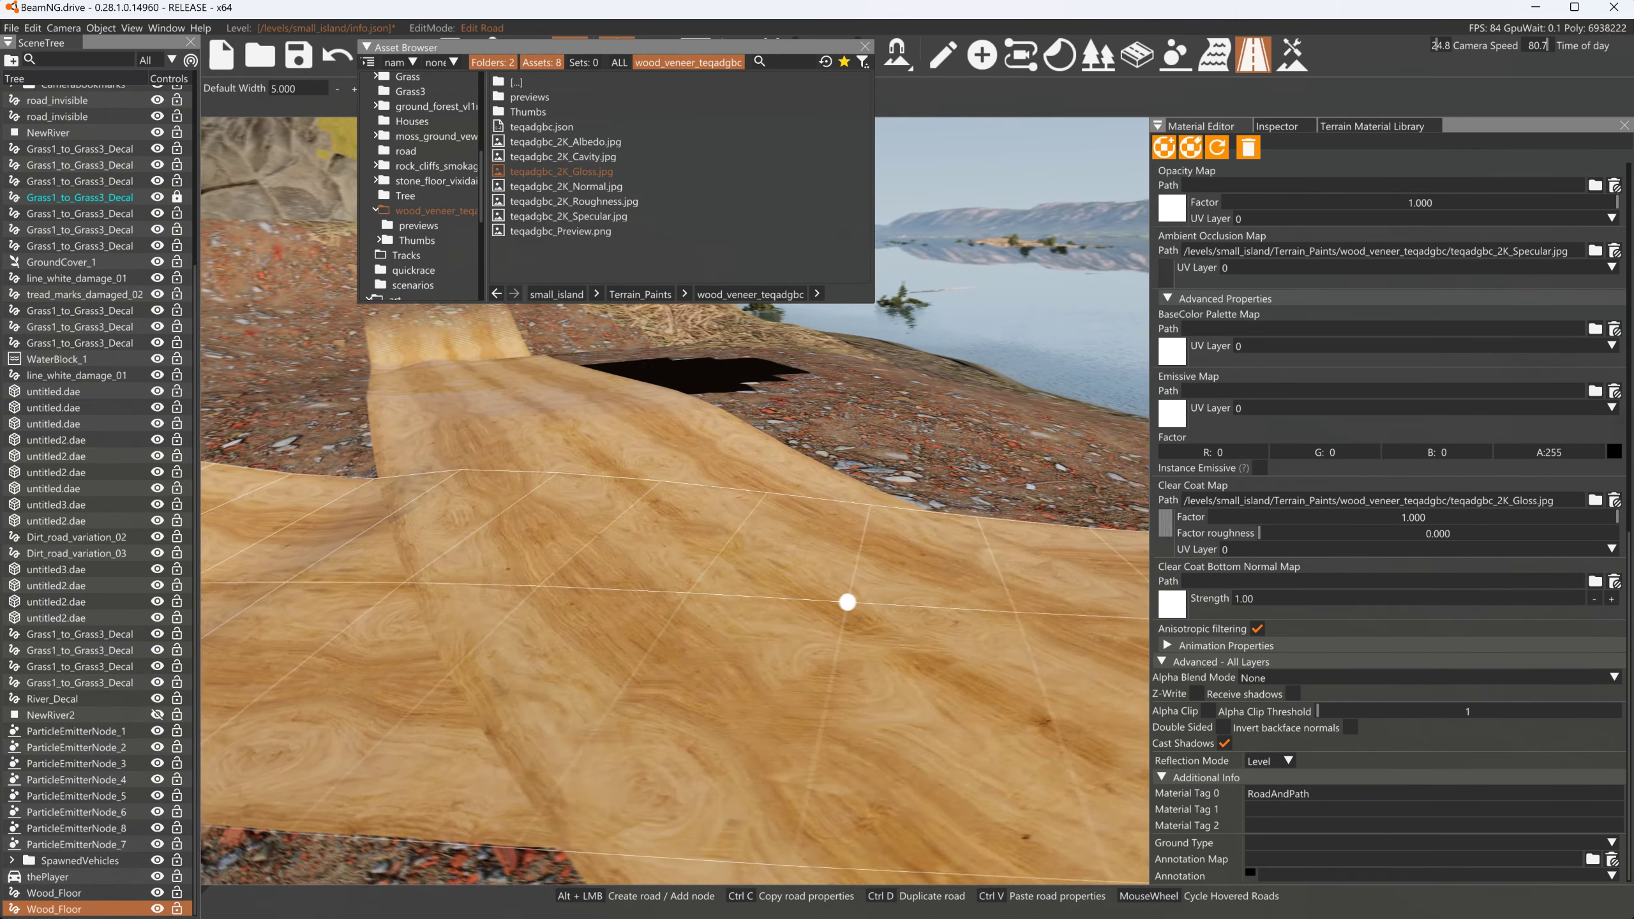
pyautogui.click(1293, 678)
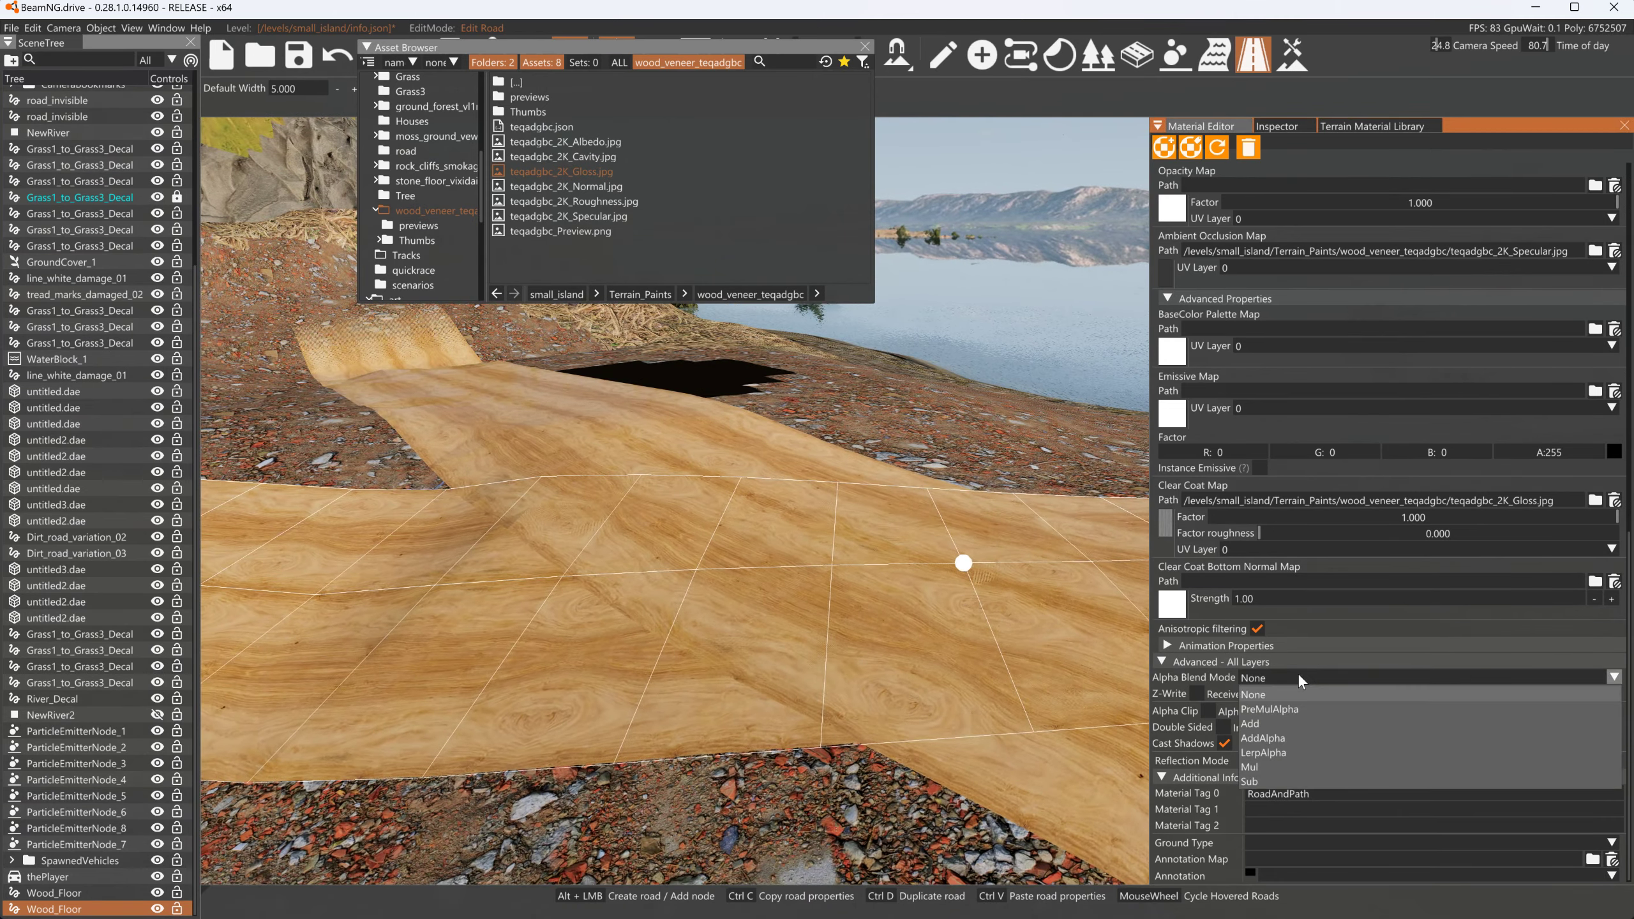
pyautogui.click(1270, 753)
# Shift the crossing road's node near the junction slightly, compare both roads' settings, and set the crossing road's renderPriority to 9
pyautogui.moveTo(968, 562); pyautogui.dragTo(901, 573)
pyautogui.click(1277, 126)
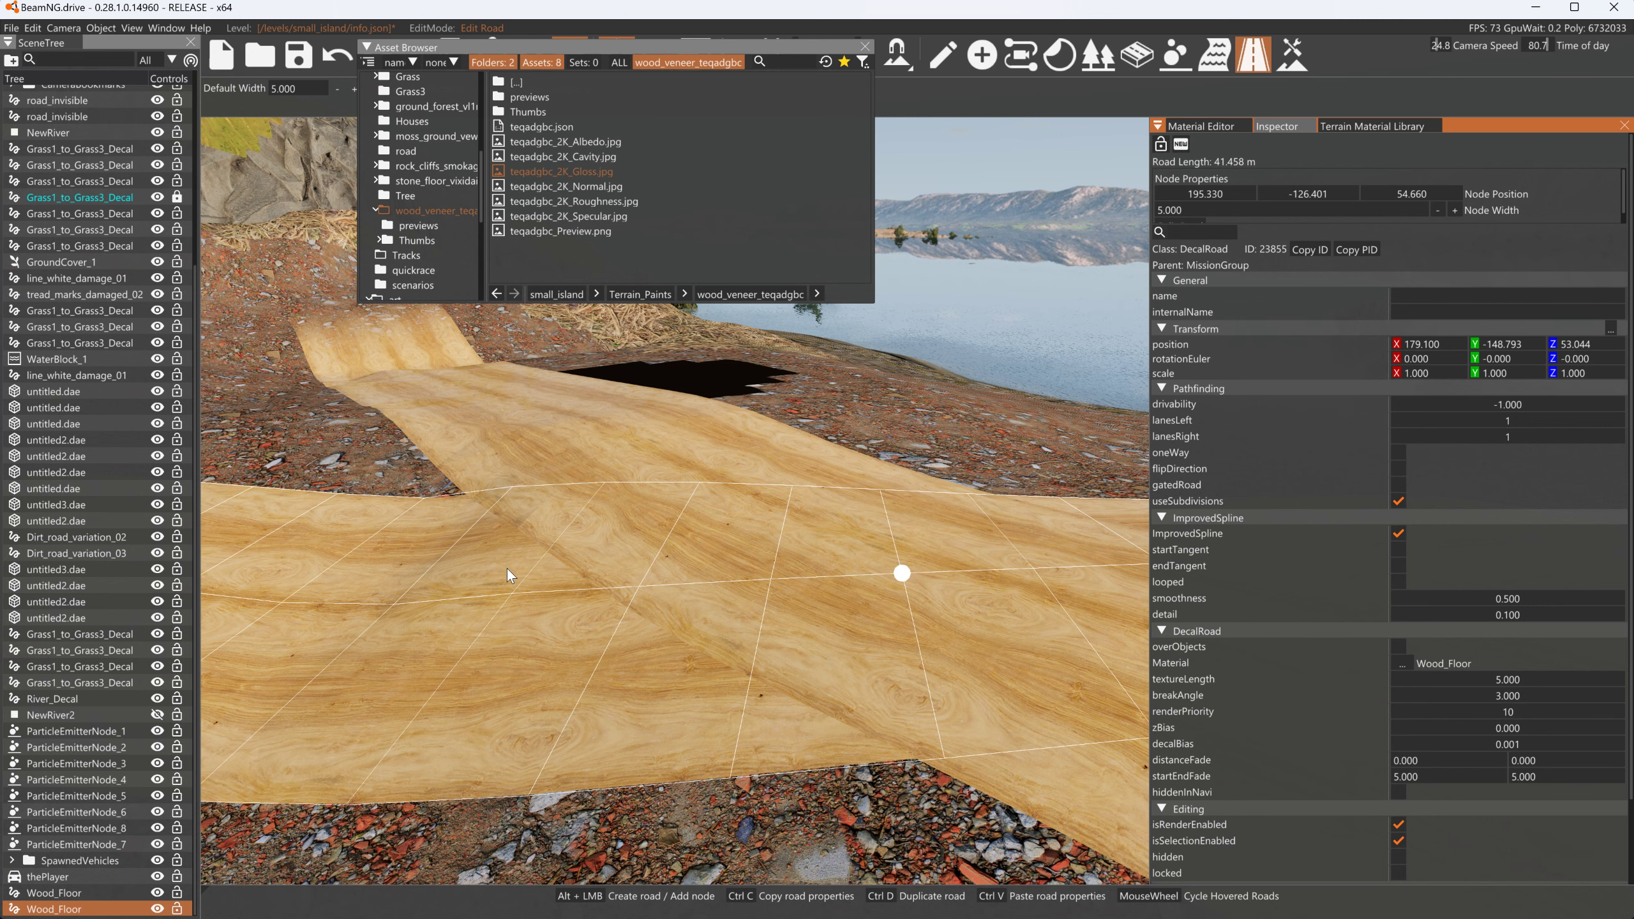
pyautogui.click(748, 441)
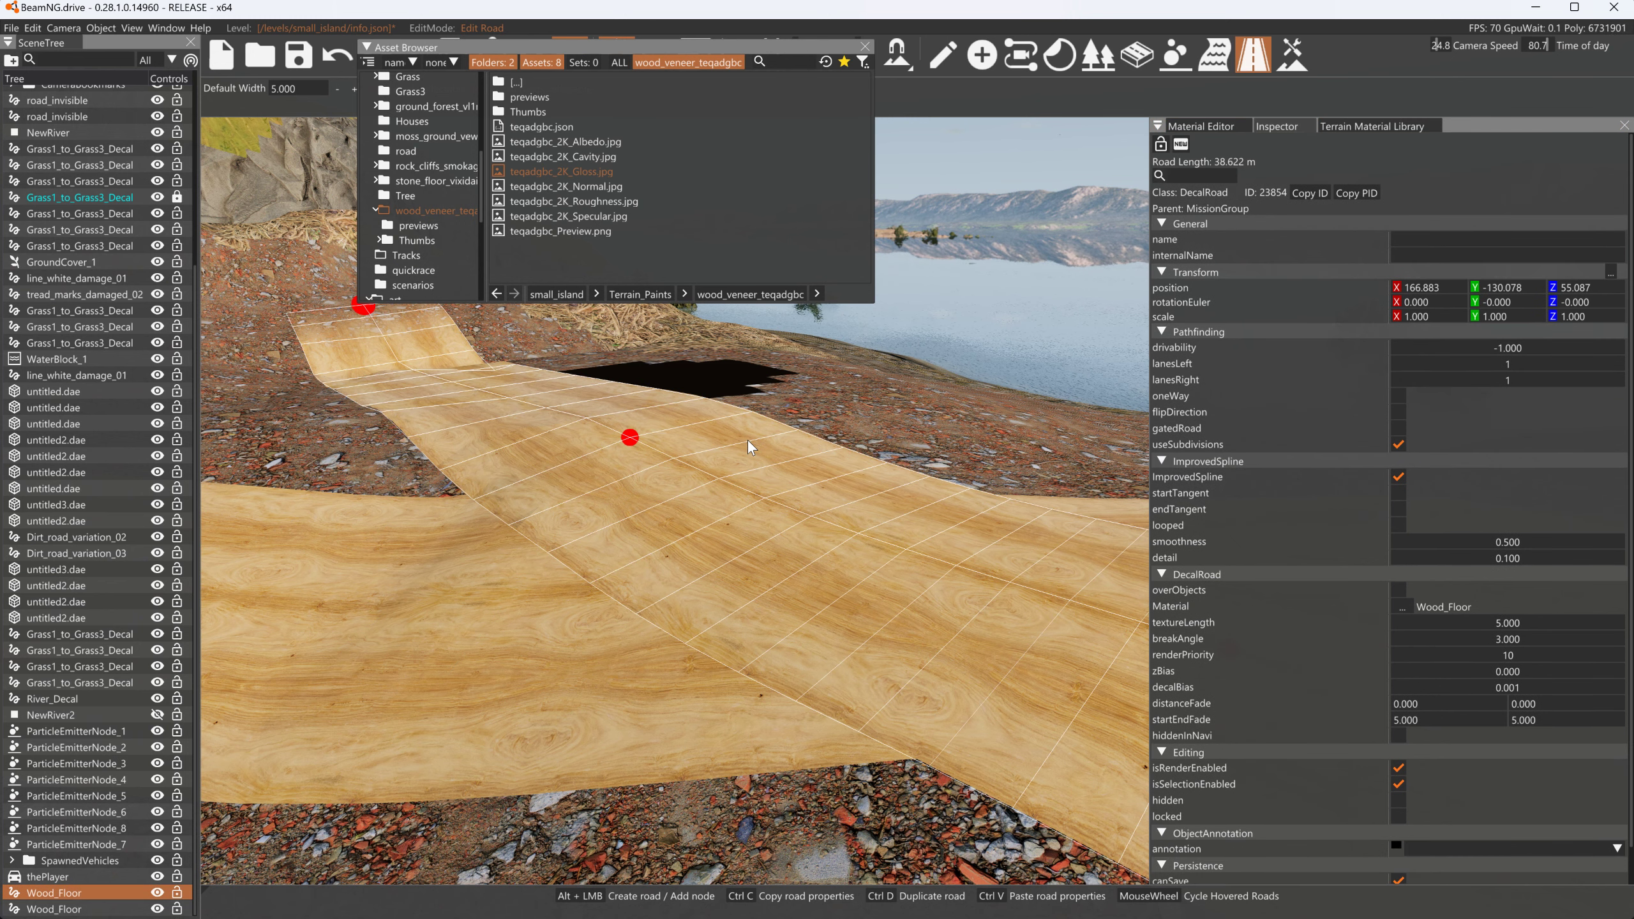
pyautogui.click(571, 633)
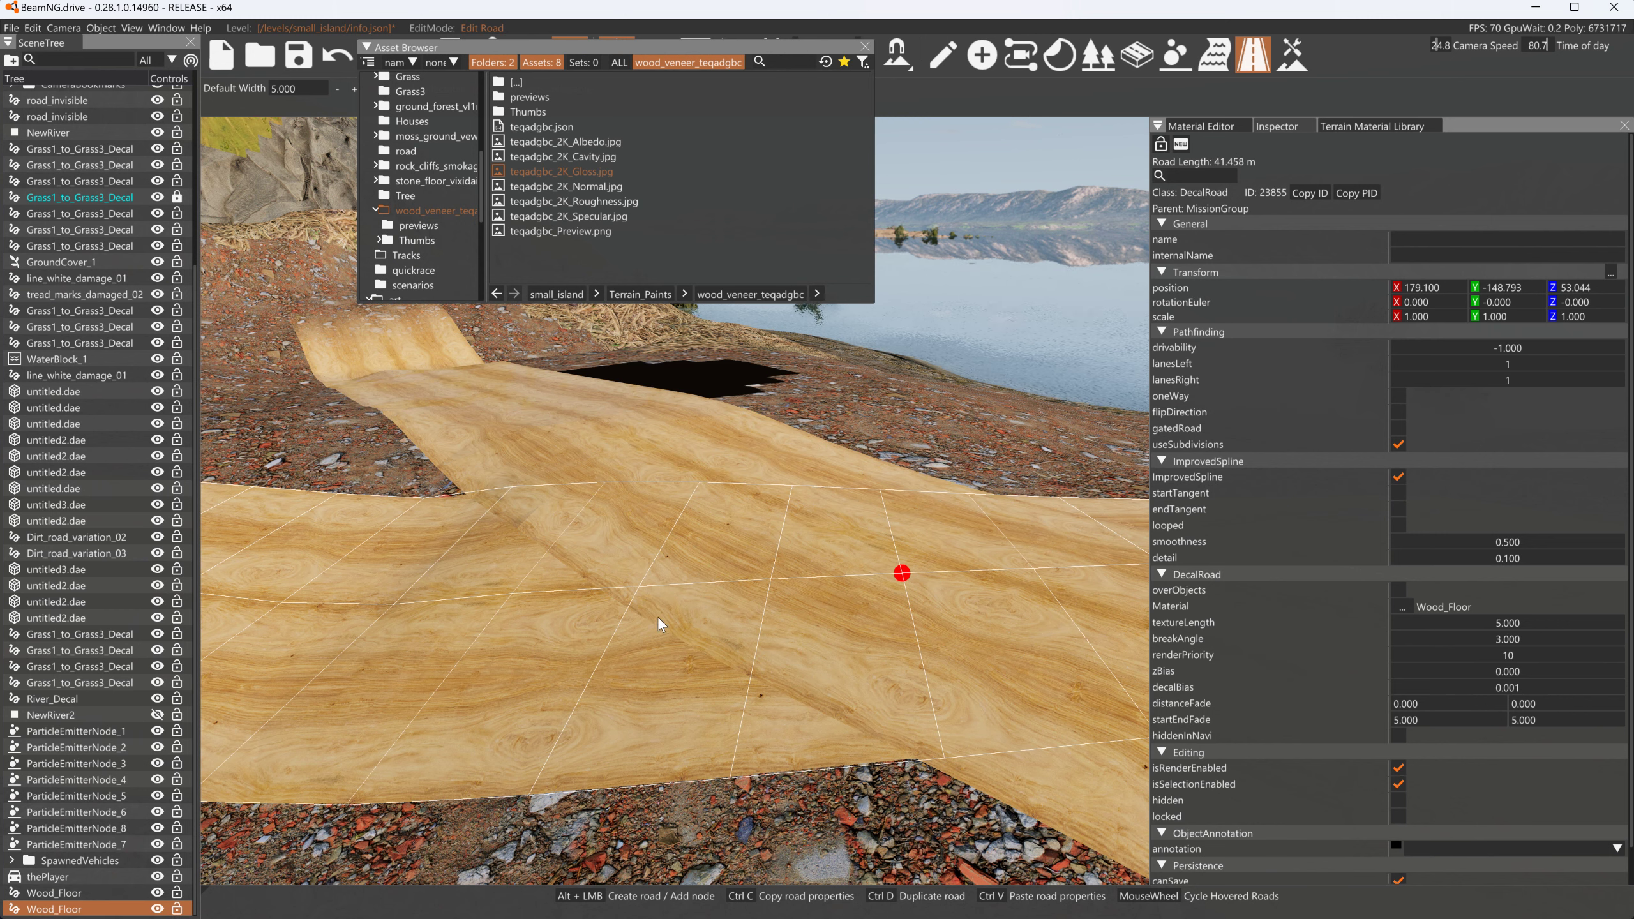
pyautogui.click(669, 453)
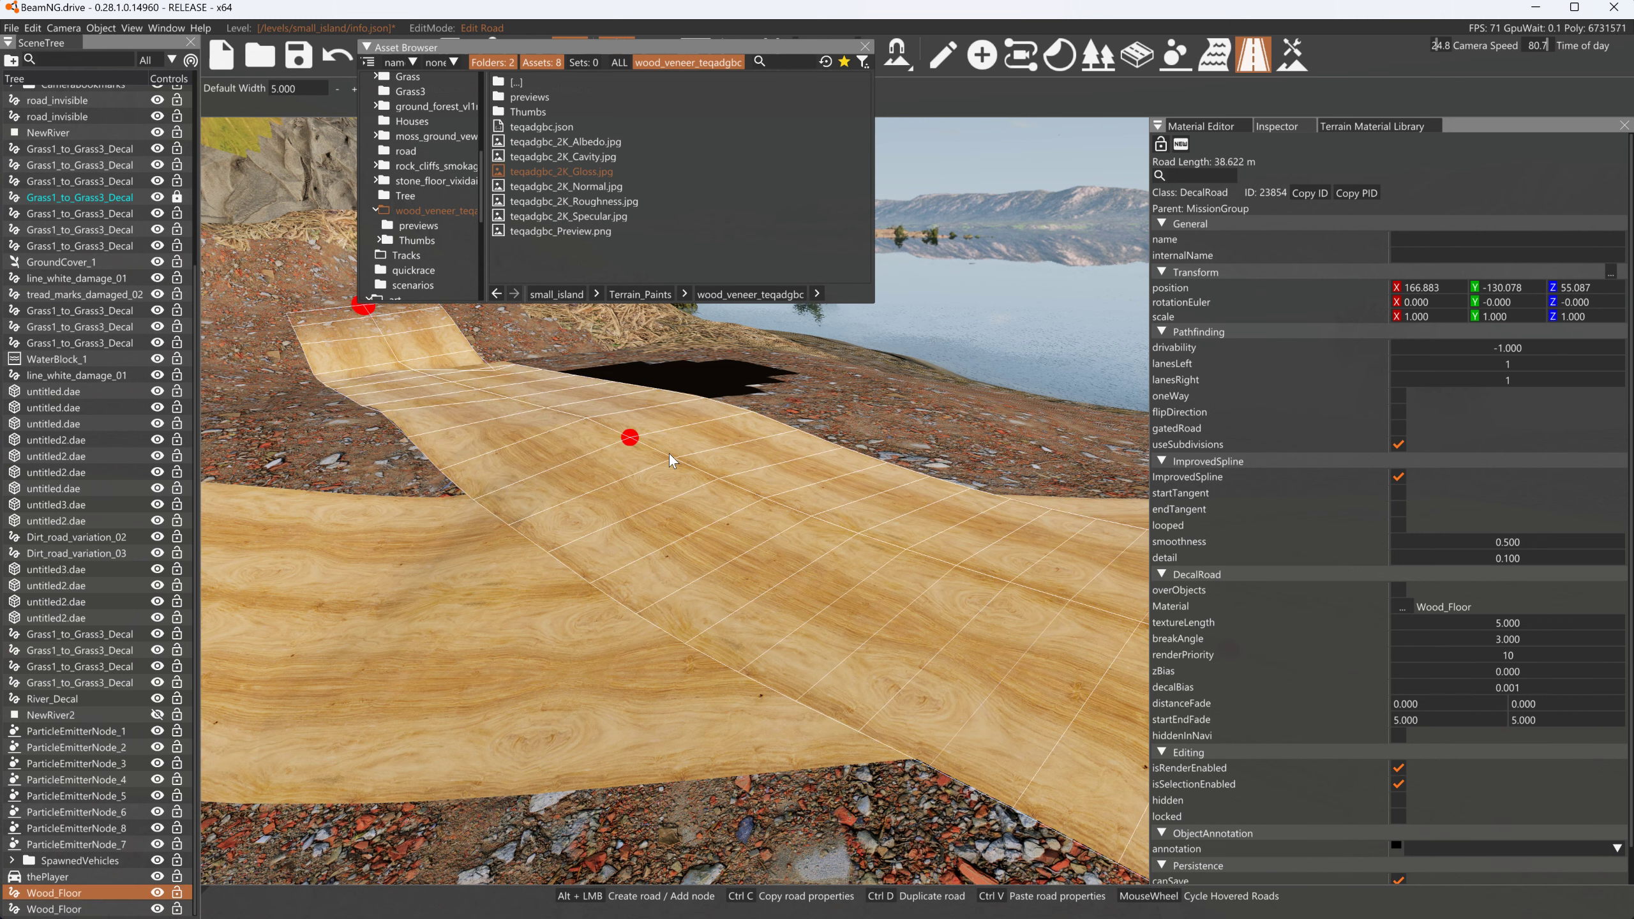
pyautogui.click(523, 587)
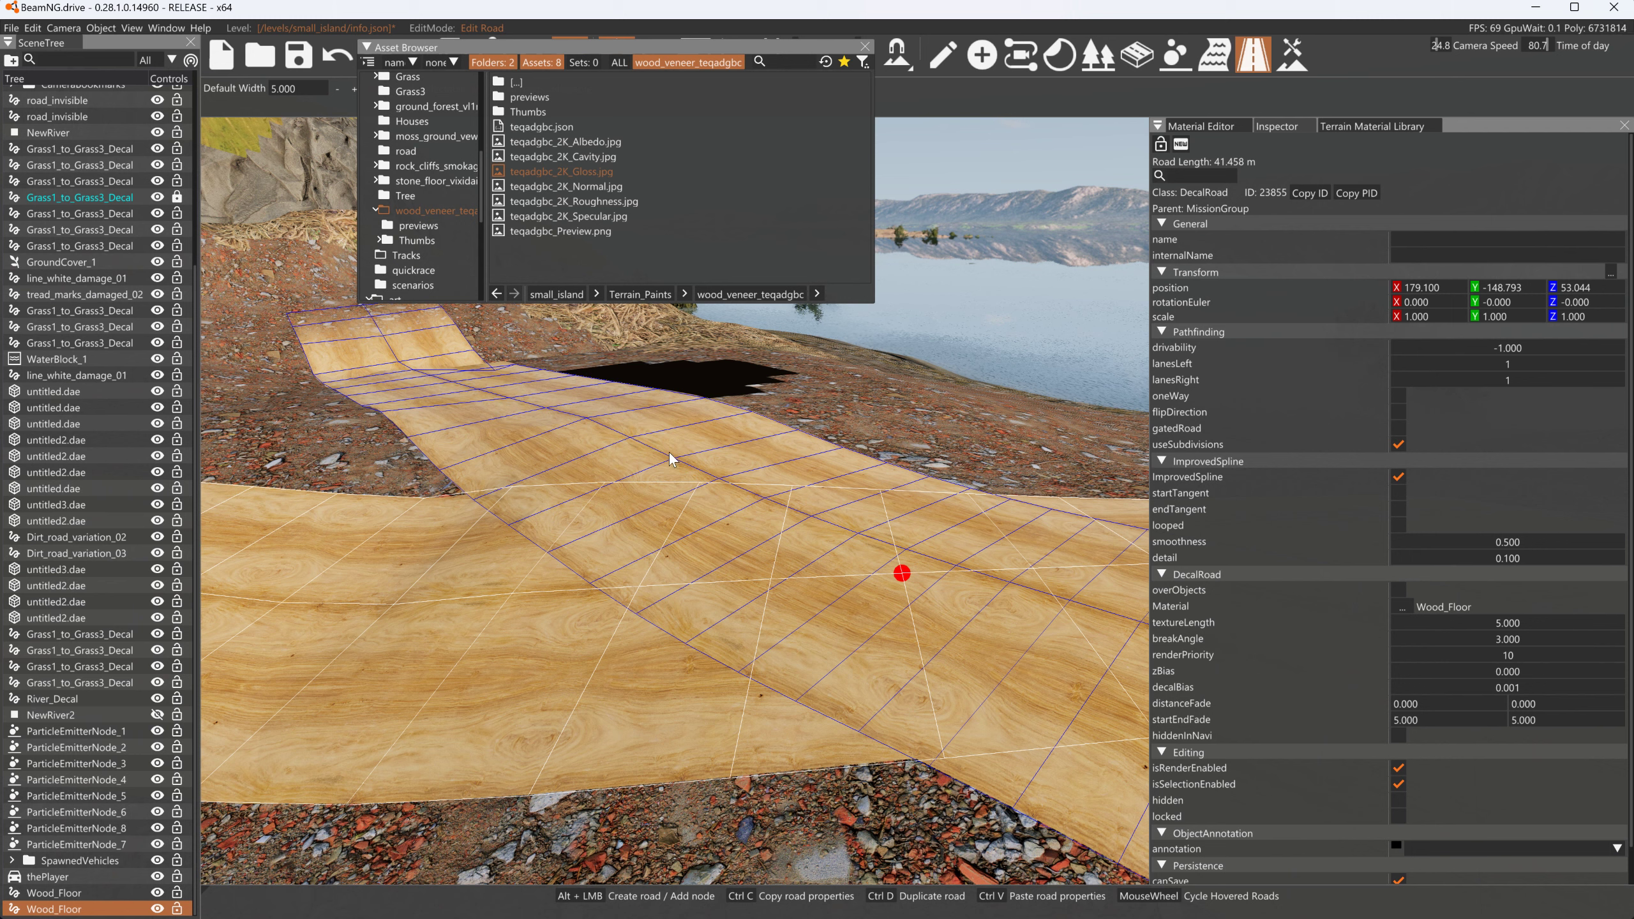
pyautogui.click(1505, 654)
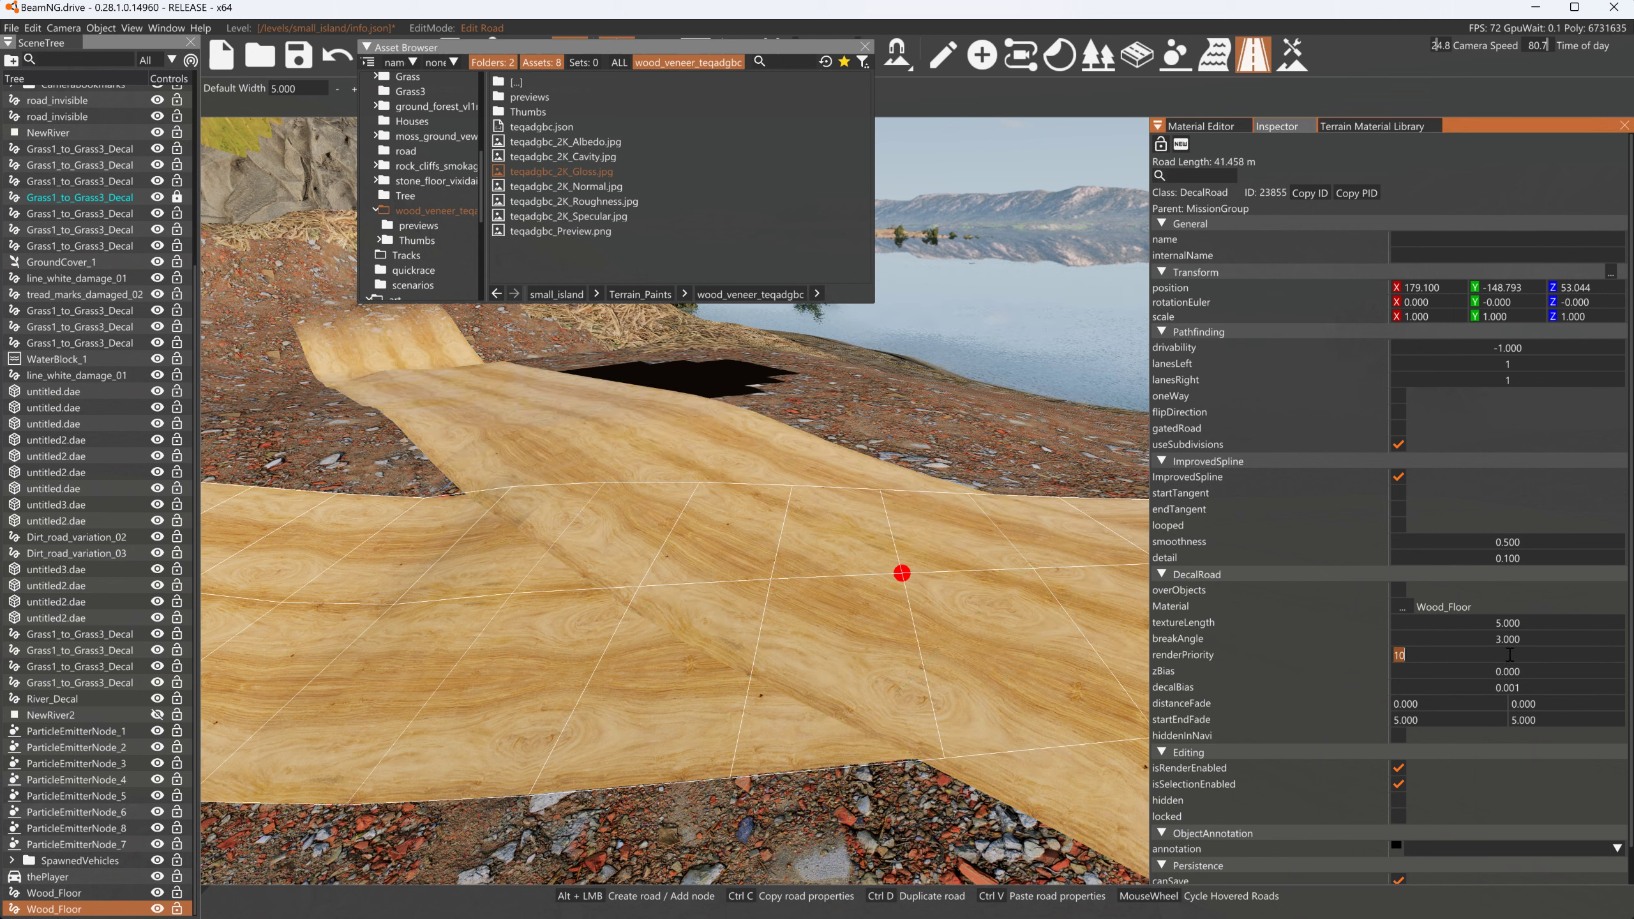
pyautogui.write('9')
pyautogui.press('Return')
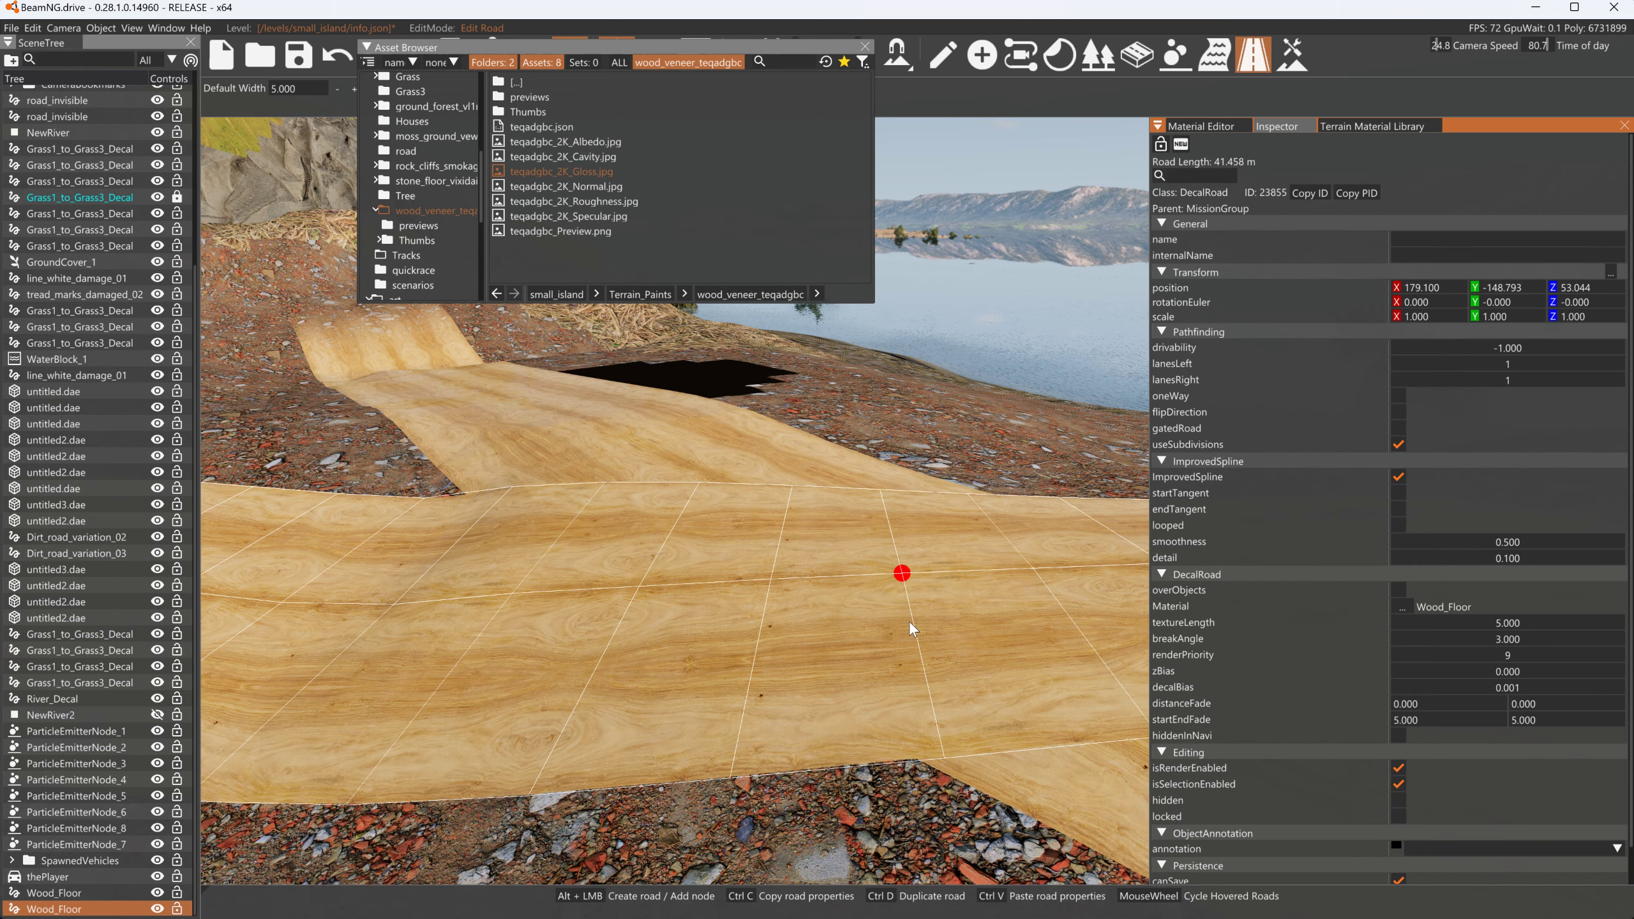
# Duplicate the crossing road and move two of the copy's nodes to form a separate curve about 52 m long through the junction
pyautogui.hotkey('ctrl', 'd')
pyautogui.press('s')
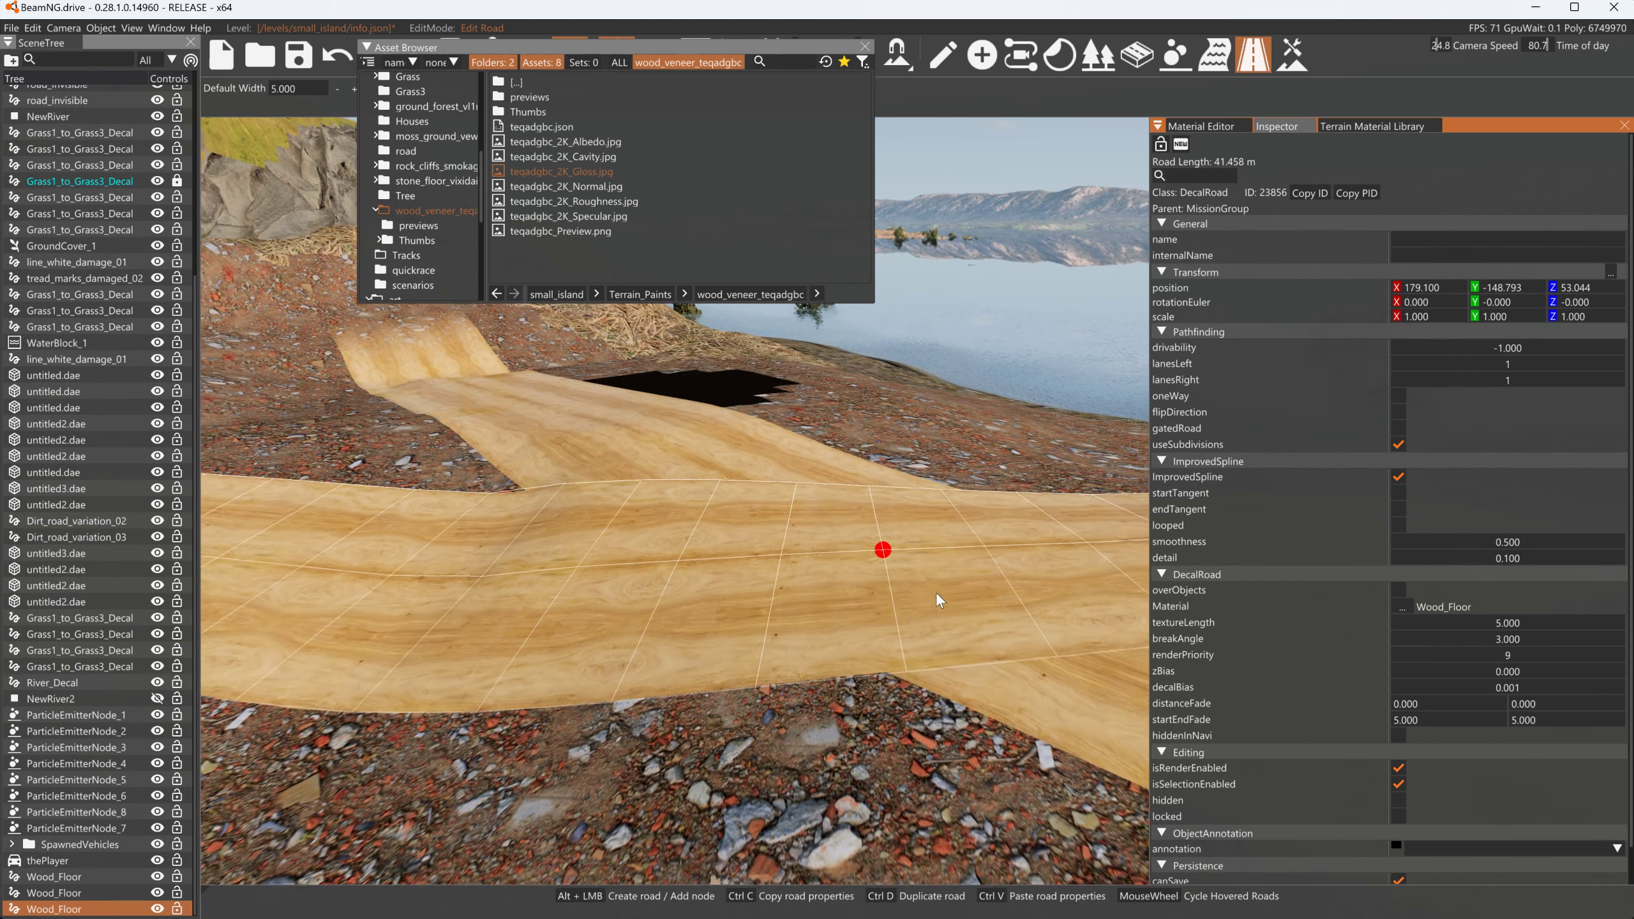
pyautogui.moveTo(814, 555); pyautogui.dragTo(463, 500, button='right')
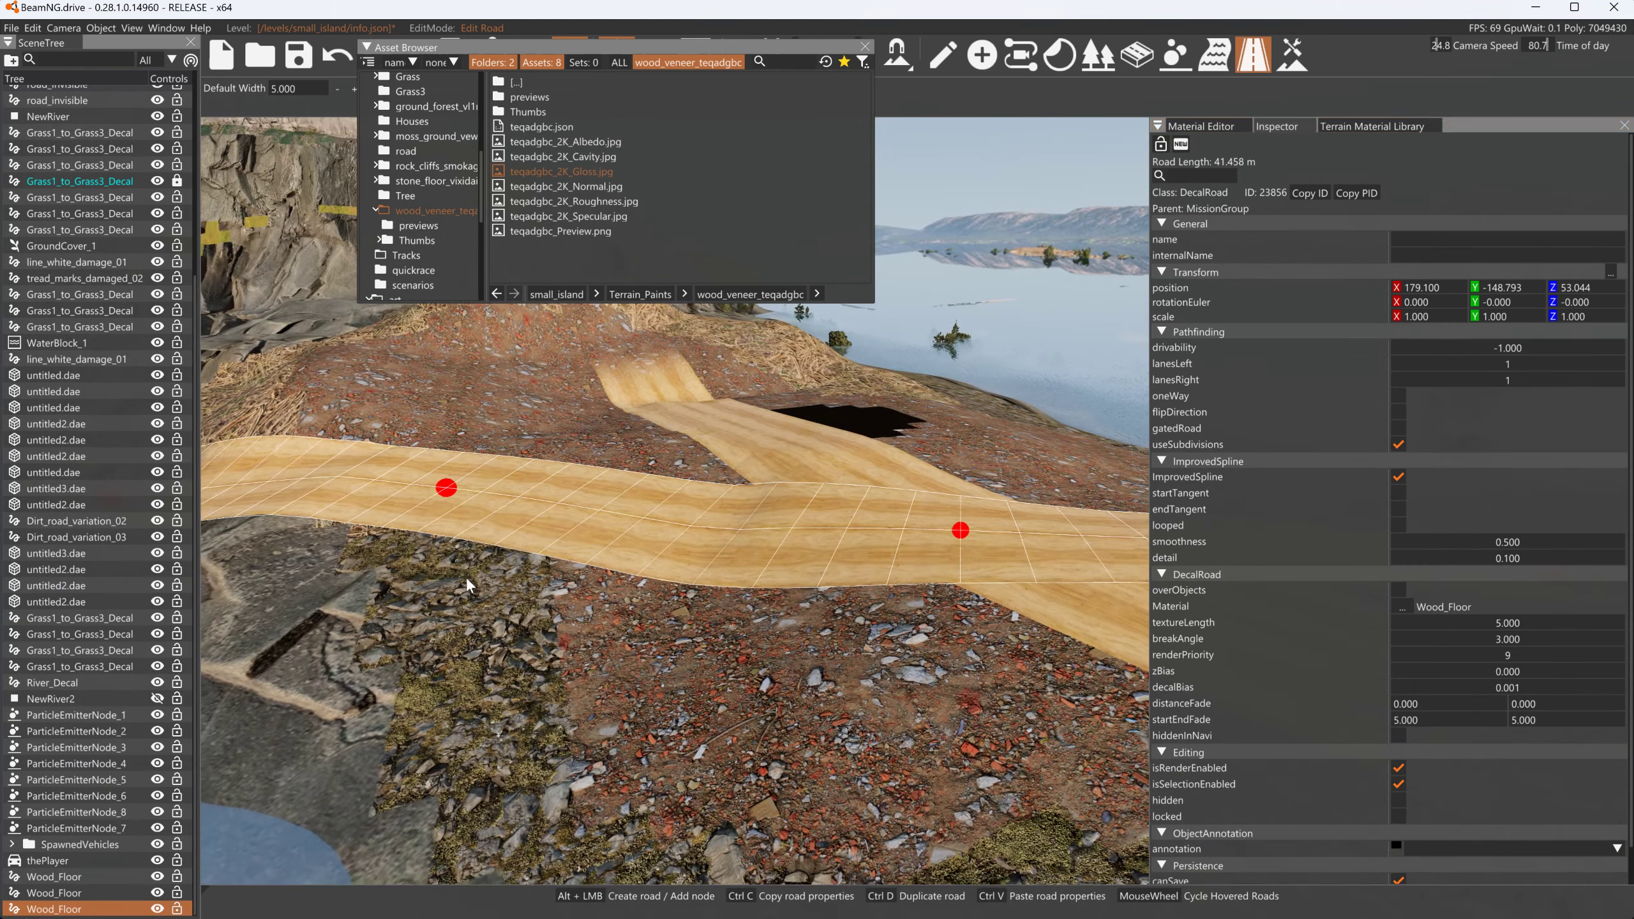
pyautogui.moveTo(455, 486); pyautogui.dragTo(566, 848)
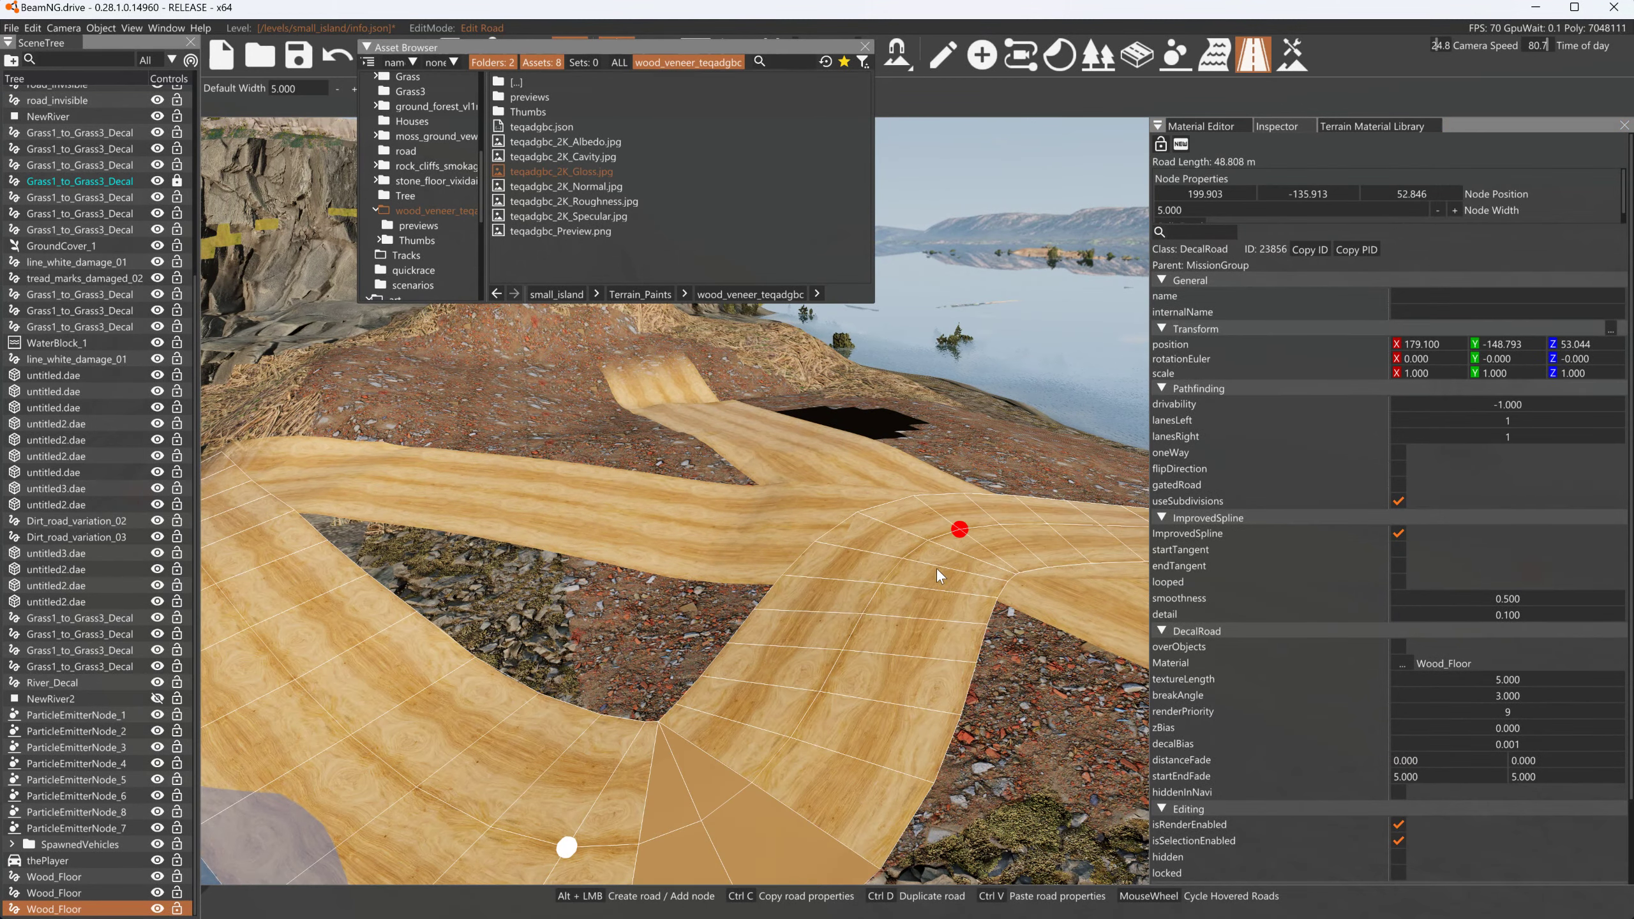
pyautogui.moveTo(961, 536); pyautogui.dragTo(1029, 484)
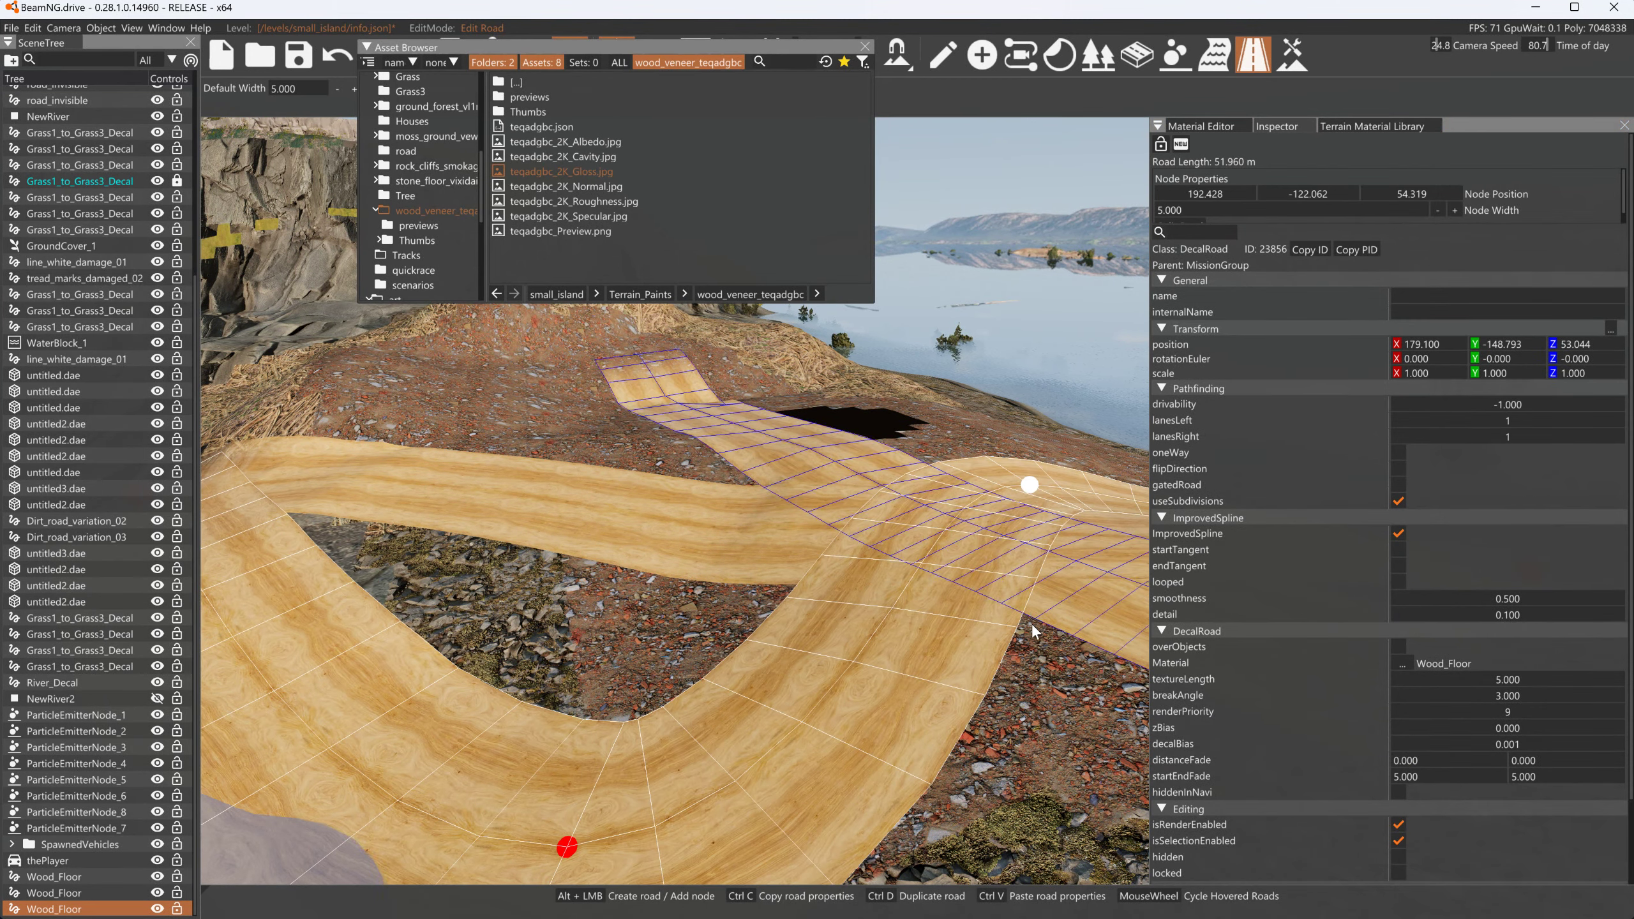
# Set the duplicated road's renderPriority to 11
pyautogui.moveTo(1024, 505); pyautogui.dragTo(1170, 476, button='right')
pyautogui.doubleClick(1524, 710)
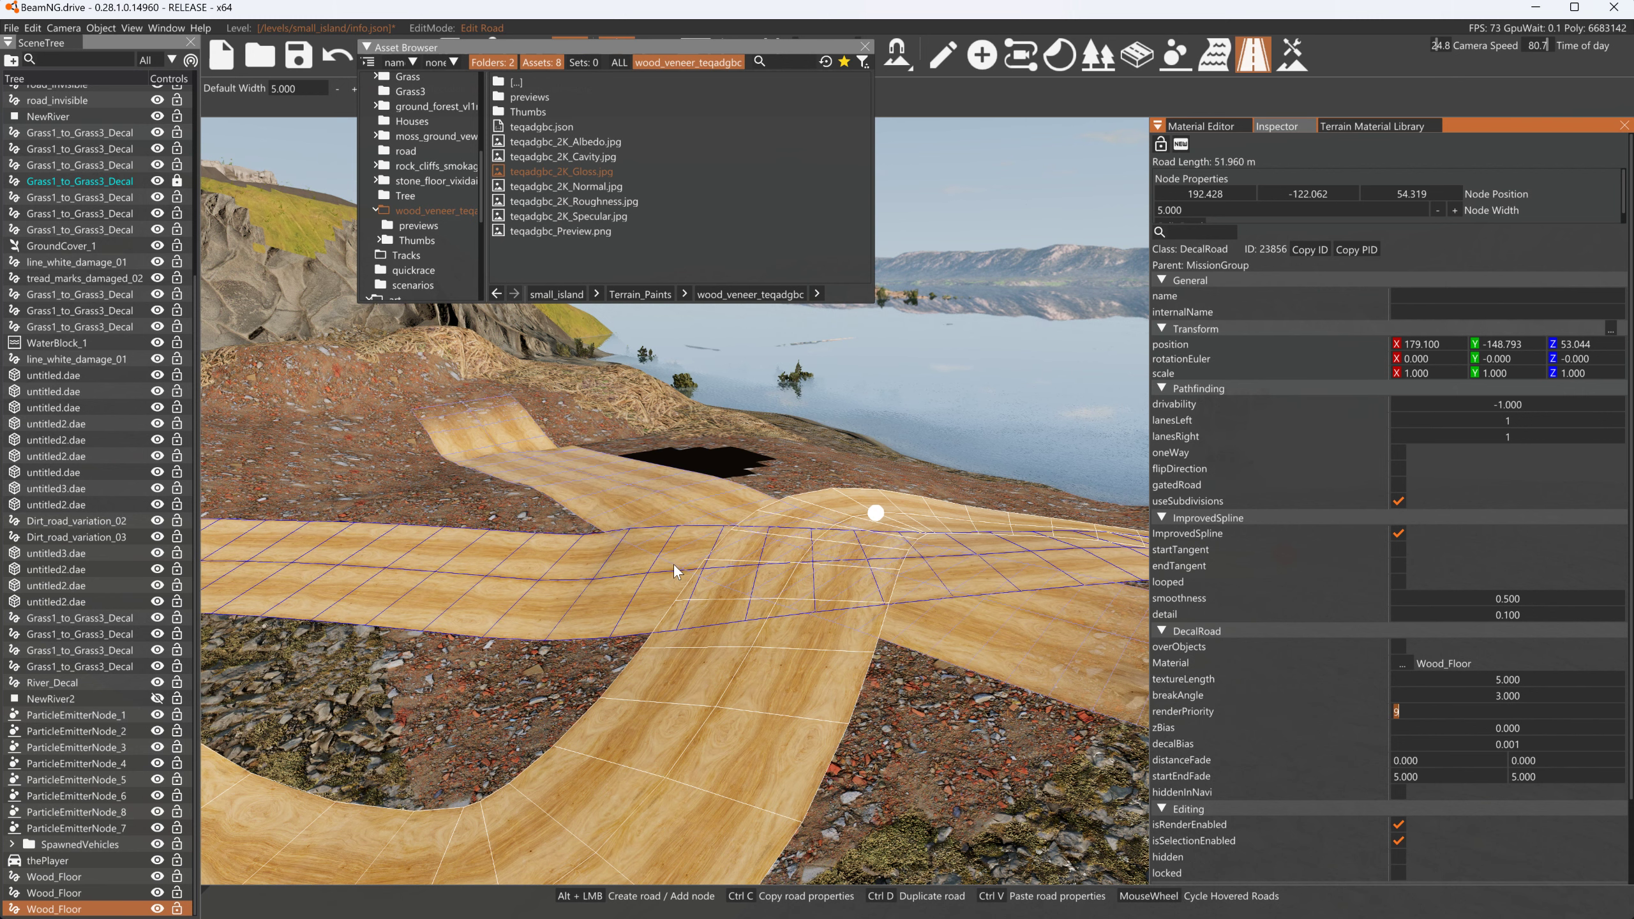
pyautogui.write('11')
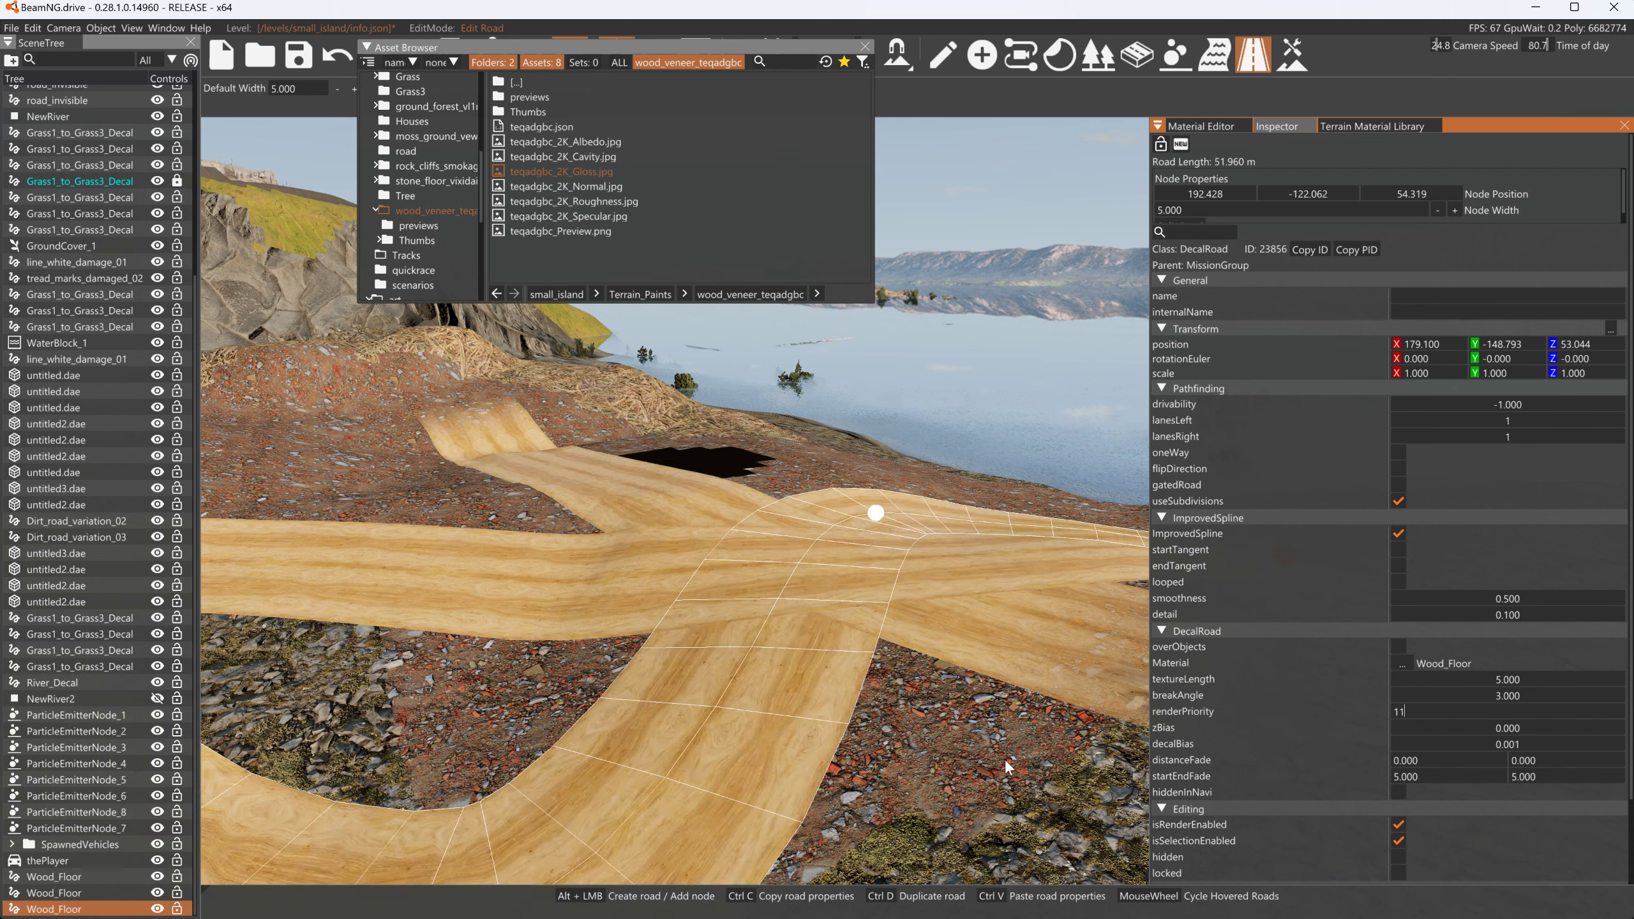